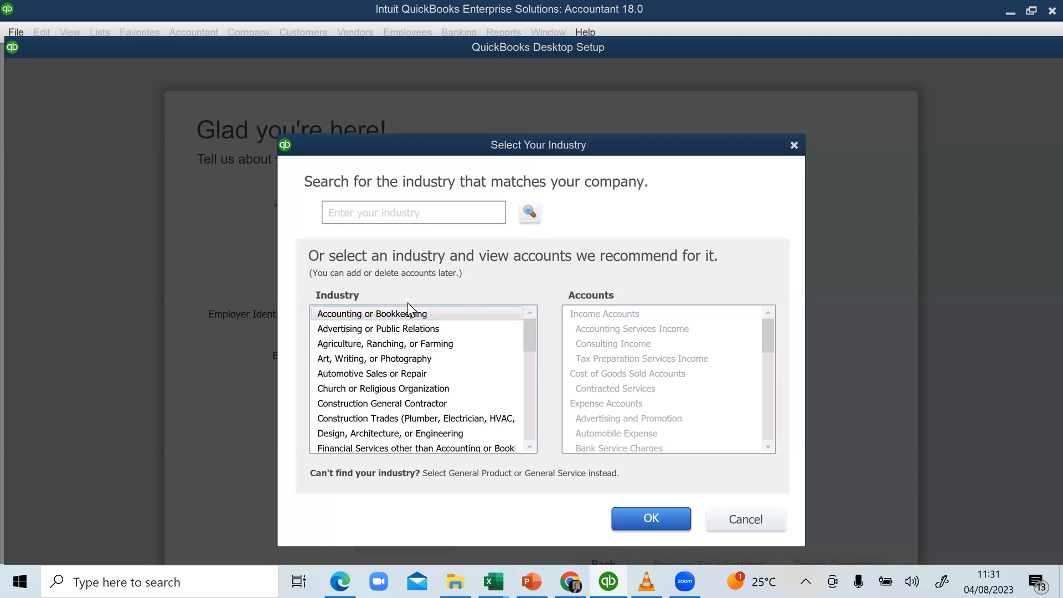
Choose Wholesale Distribution and Sales as the company's industry
mouse_move(529, 326)
left_mouse_down()
mouse_move(532, 347)
mouse_move(527, 315)
mouse_move(531, 344)
mouse_move(530, 328)
left_mouse_up()
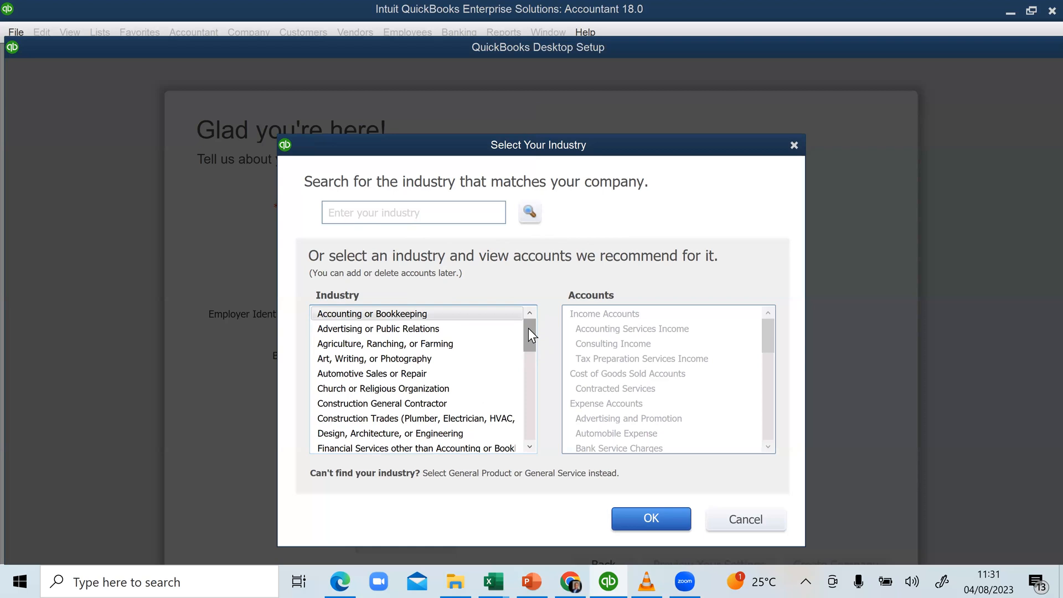
left_click_drag(529, 329, 524, 414)
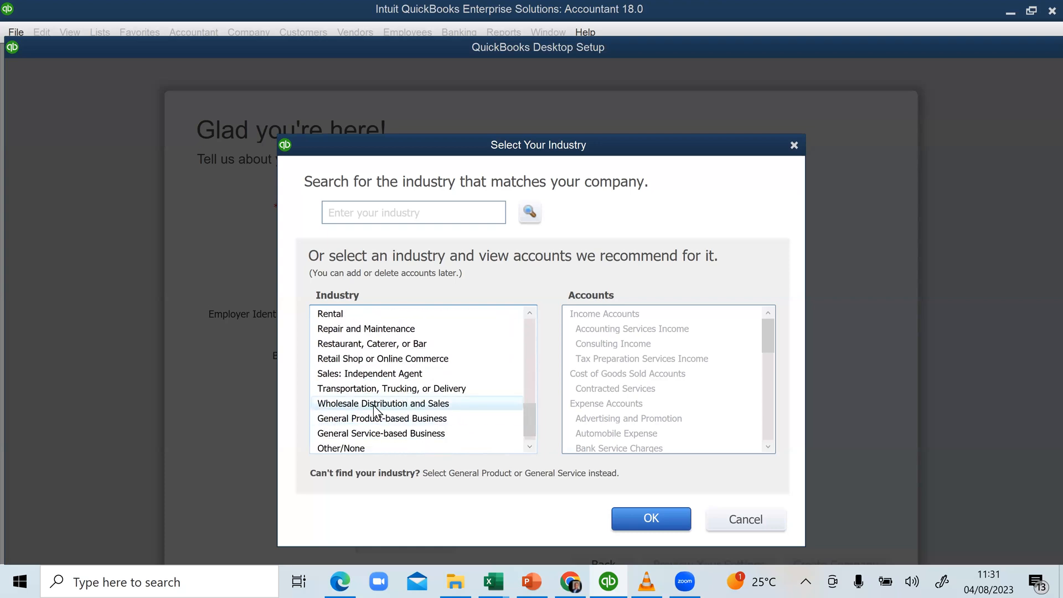
left_click(410, 403)
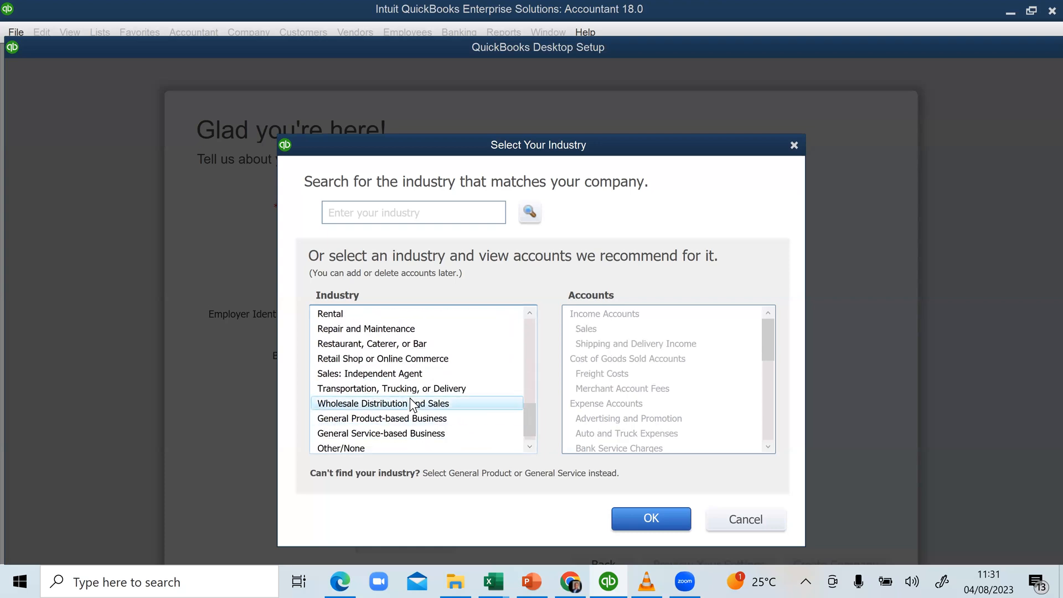
left_click(640, 519)
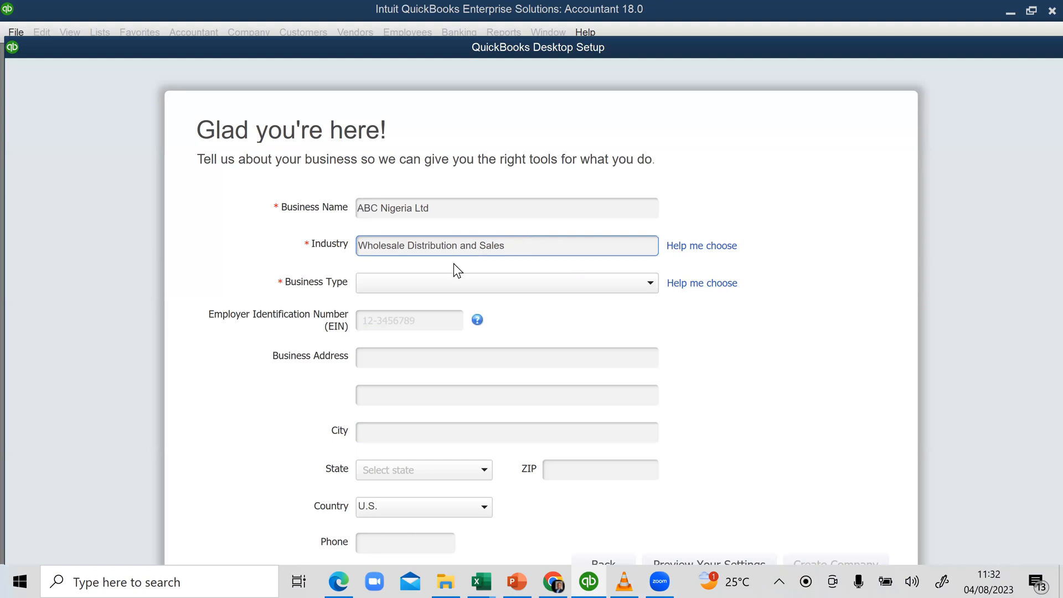
Set the business type to Corporation and create the ABC Nigeria Ltd company file
left_click(643, 281)
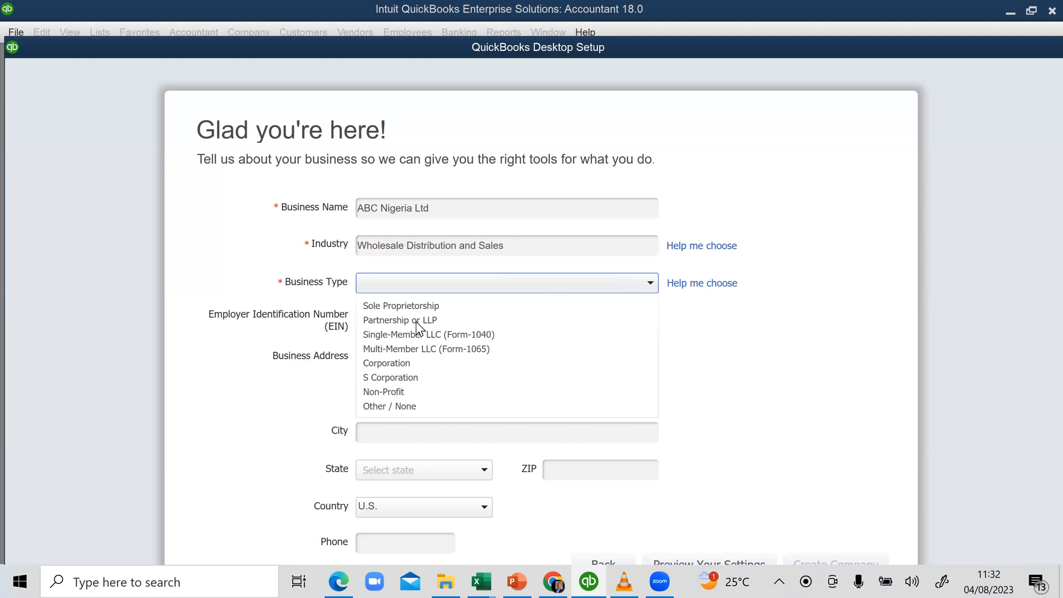
left_click(397, 364)
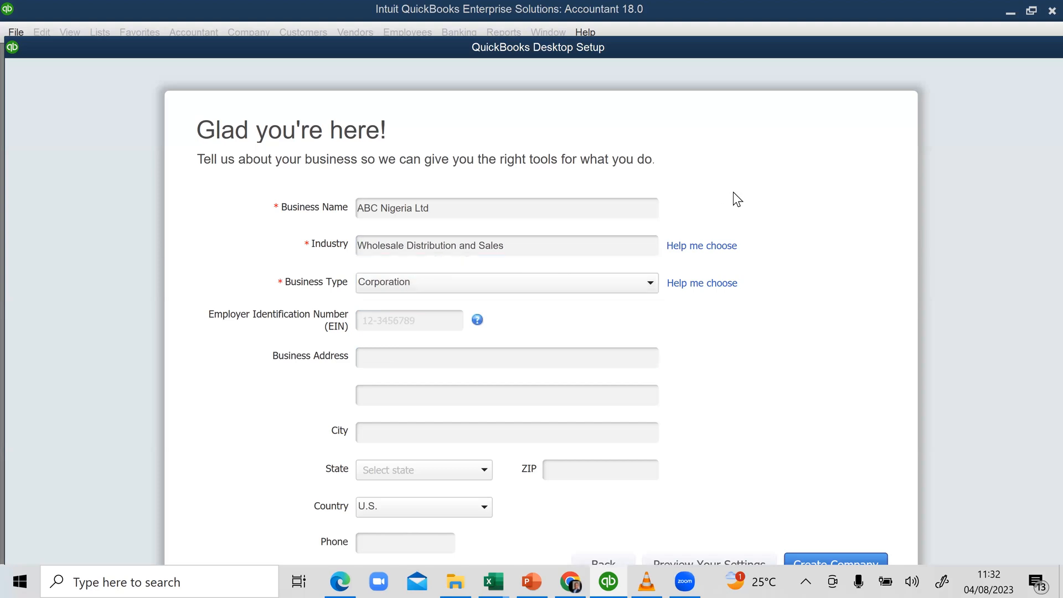
left_click(650, 285)
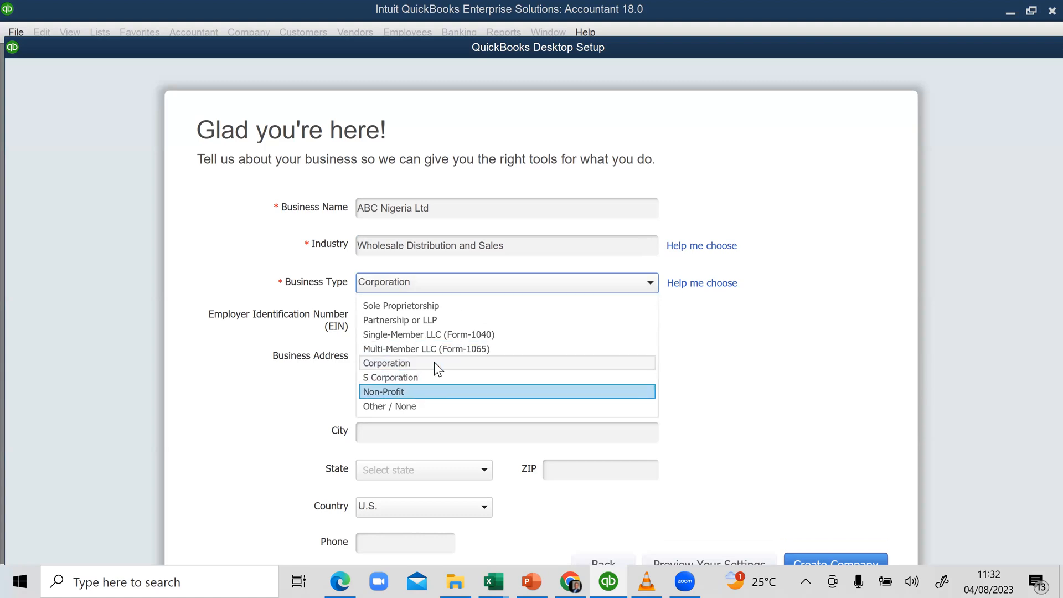
left_click(434, 282)
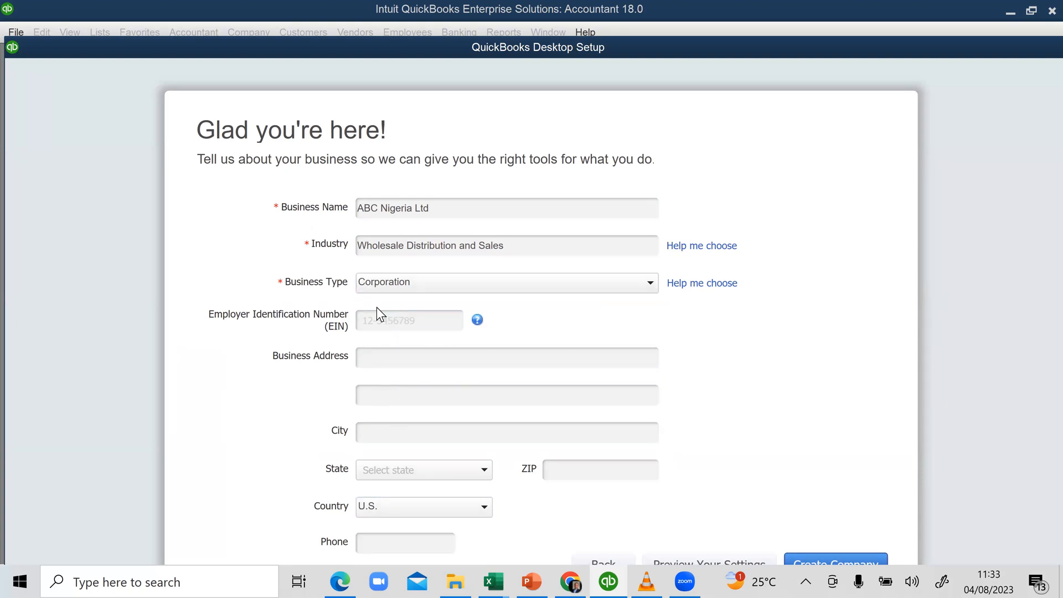
left_click(814, 565)
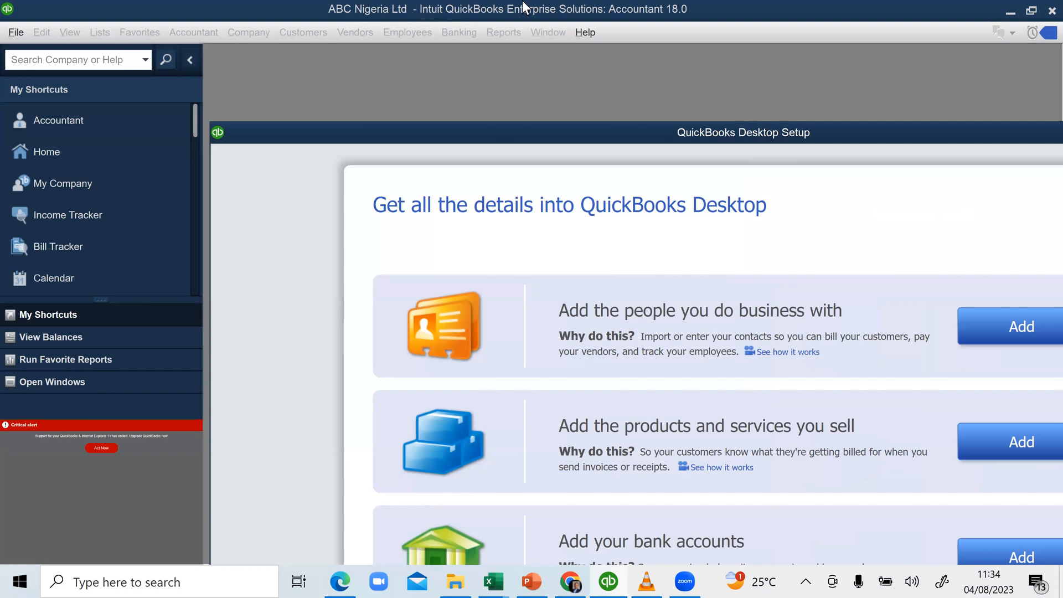
left_click_drag(312, 140, 304, 134)
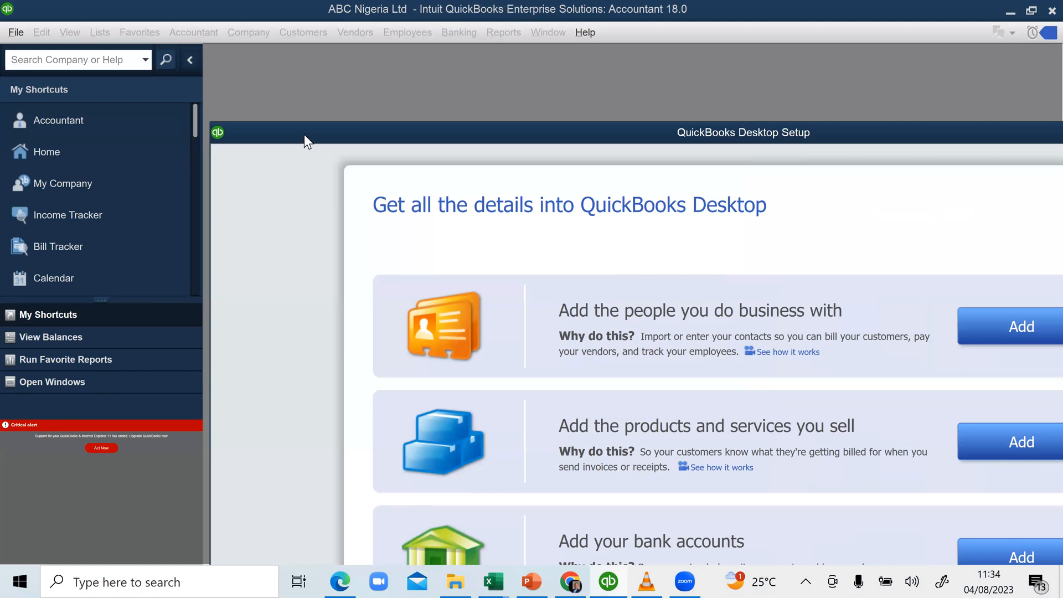
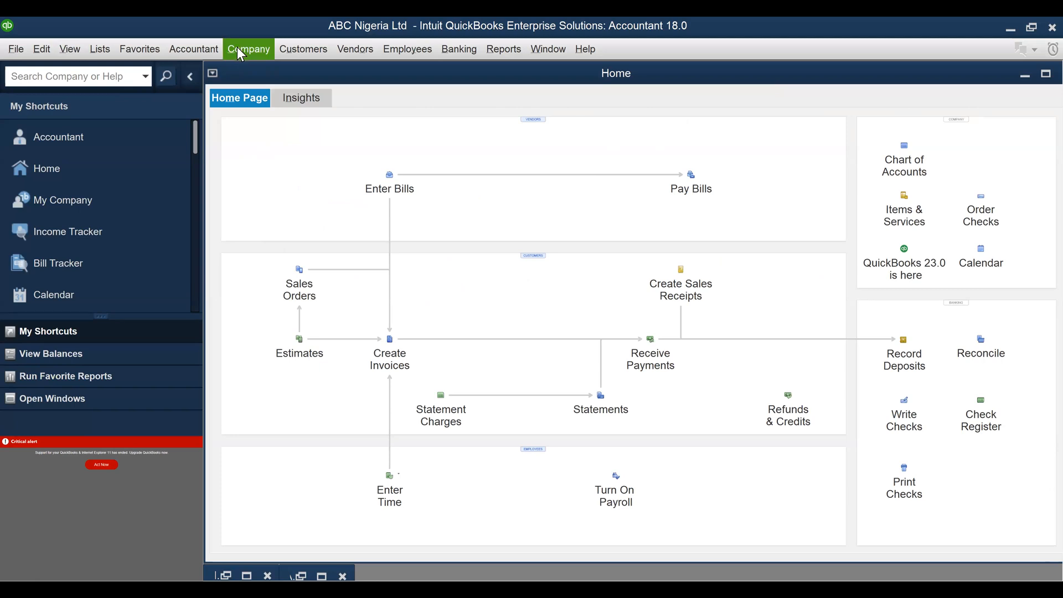
Open the company's Chart of Accounts and maximize its window
left_click(238, 49)
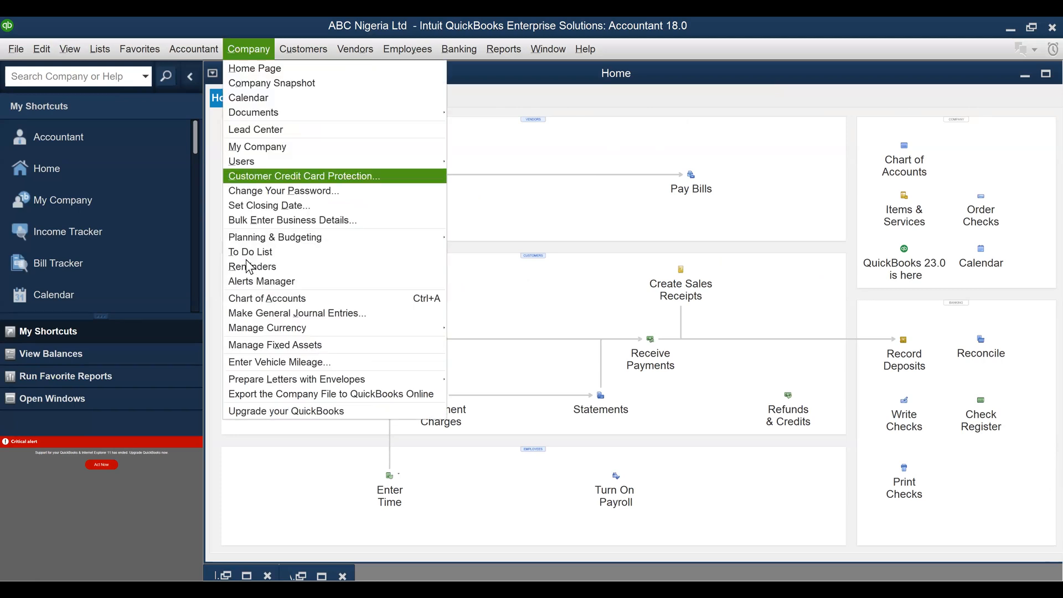
left_click(248, 304)
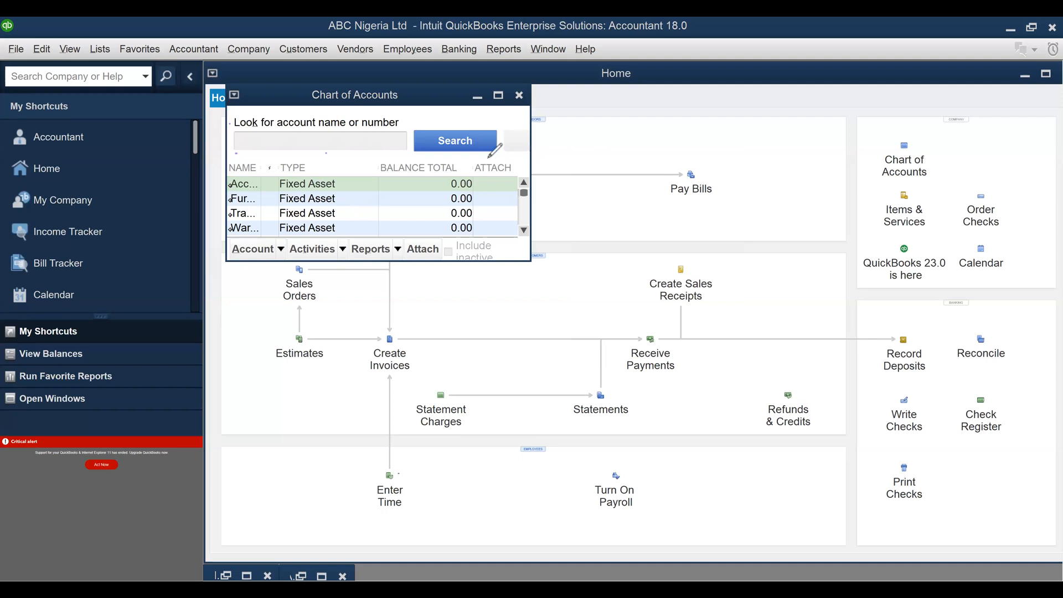
key("Escape")
left_click(499, 95)
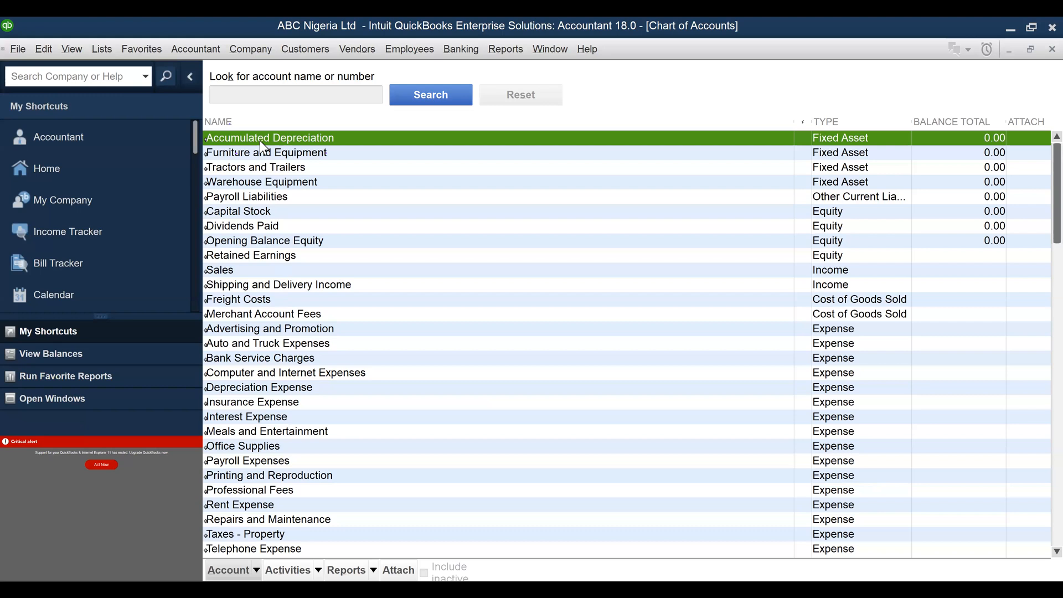
Examine the account names and types in the Chart of Accounts, from the fixed assets down to the expense accounts
left_click(264, 157)
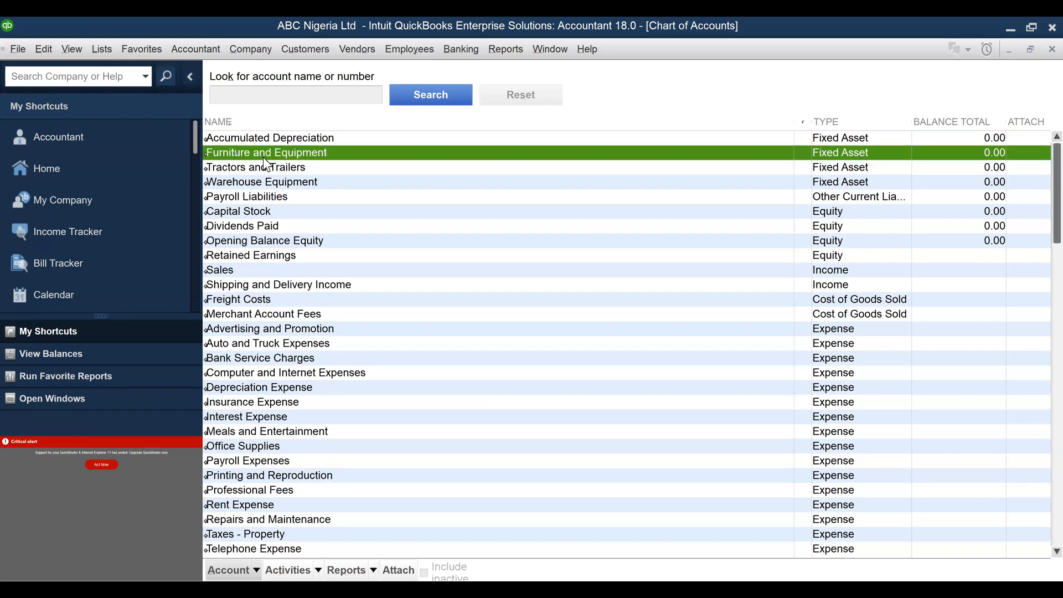
left_click(267, 136)
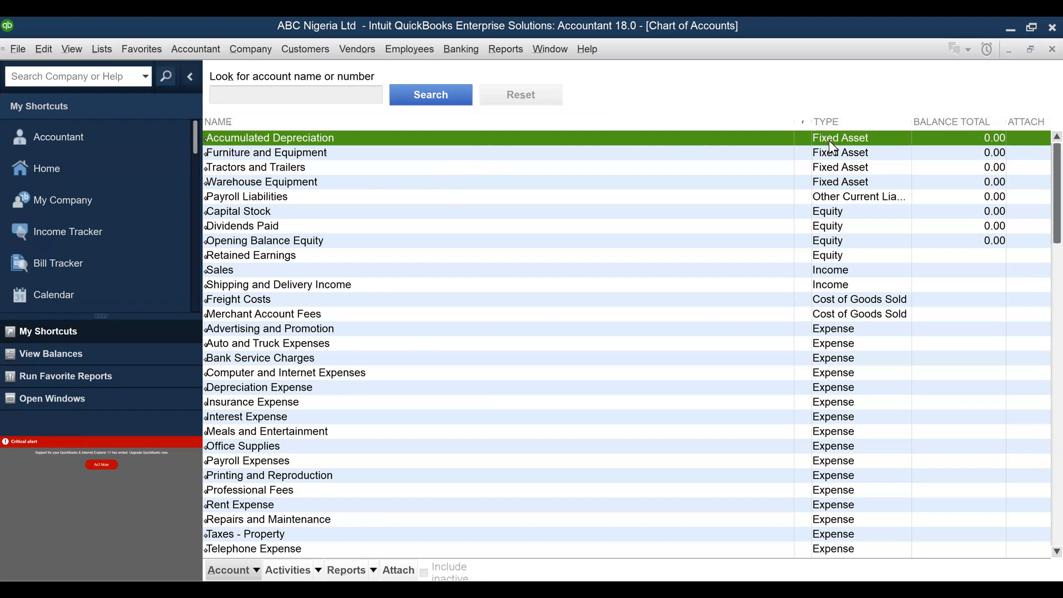
left_click(265, 156)
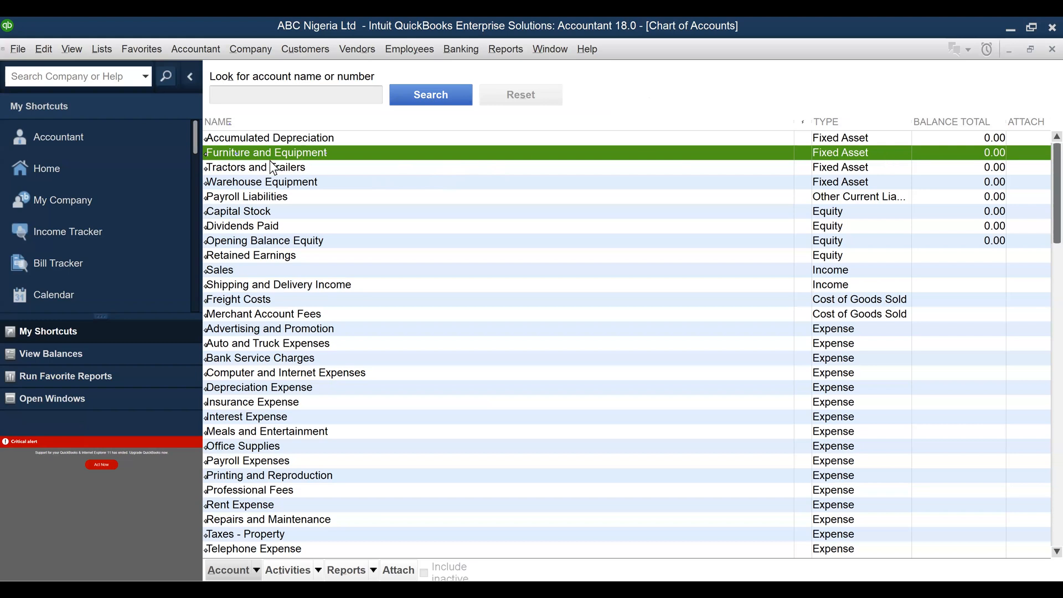
left_click(298, 172)
scroll(310, 222, "down", 1)
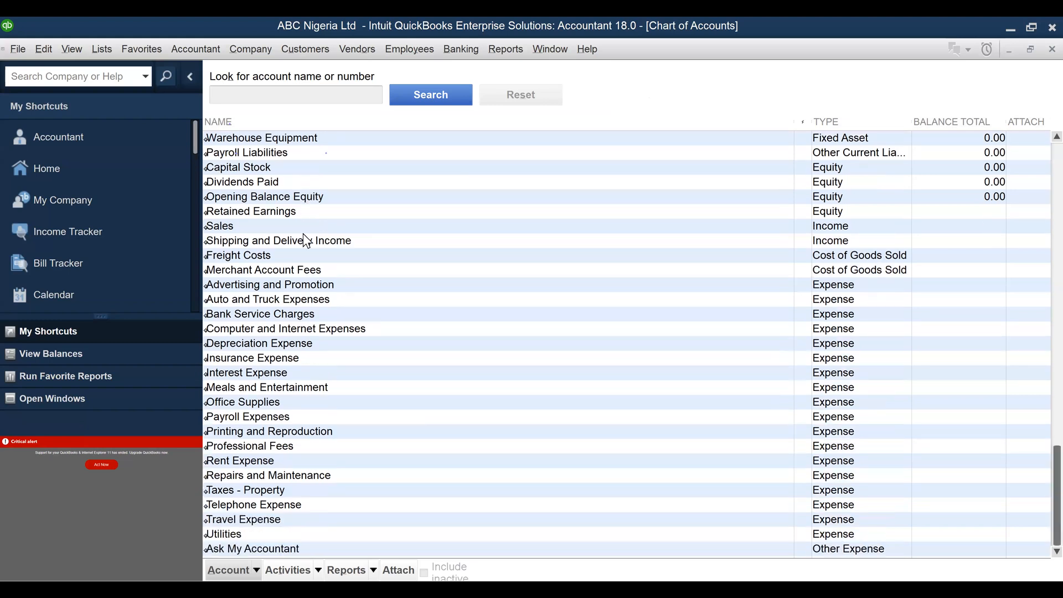
scroll(293, 265, "up", 1)
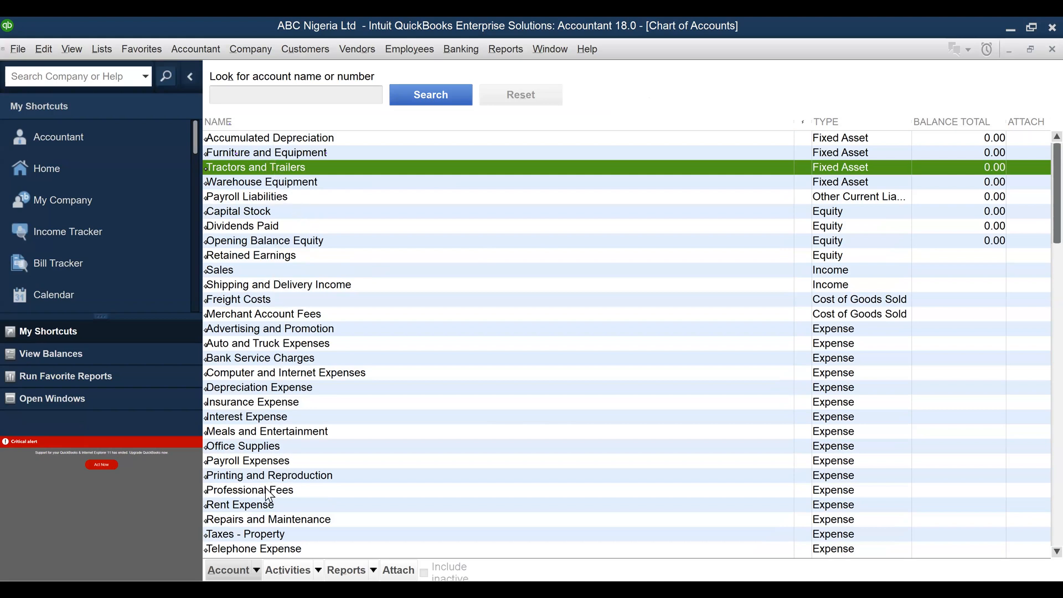
scroll(266, 495, "down", 1)
scroll(274, 354, "down", 1)
scroll(275, 316, "up", 1)
left_click(269, 139)
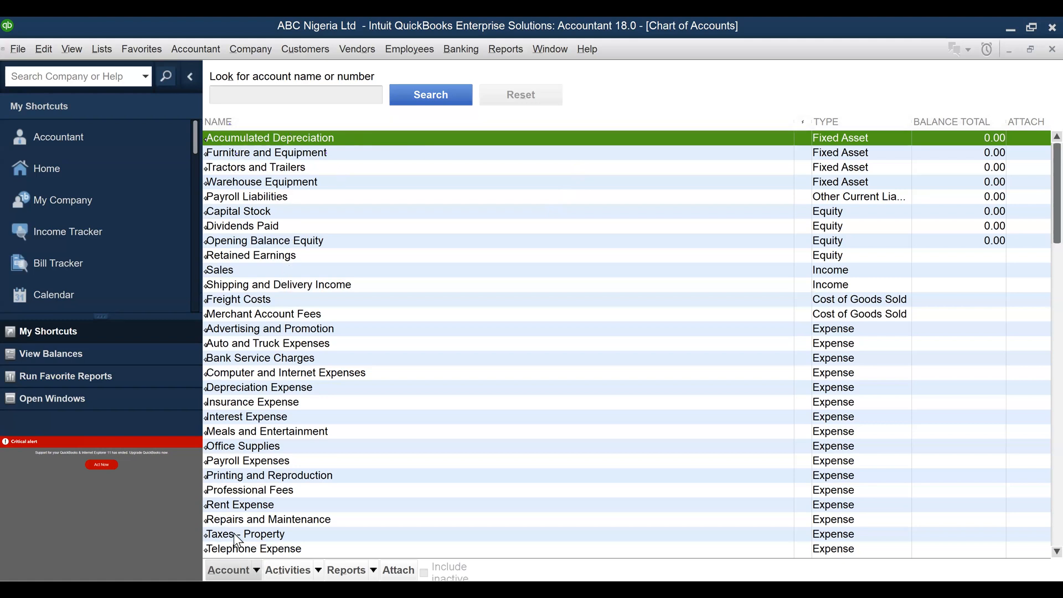
Start adding a new account of the Fixed Asset type to the Chart of Accounts
left_click(244, 564)
left_click(255, 566)
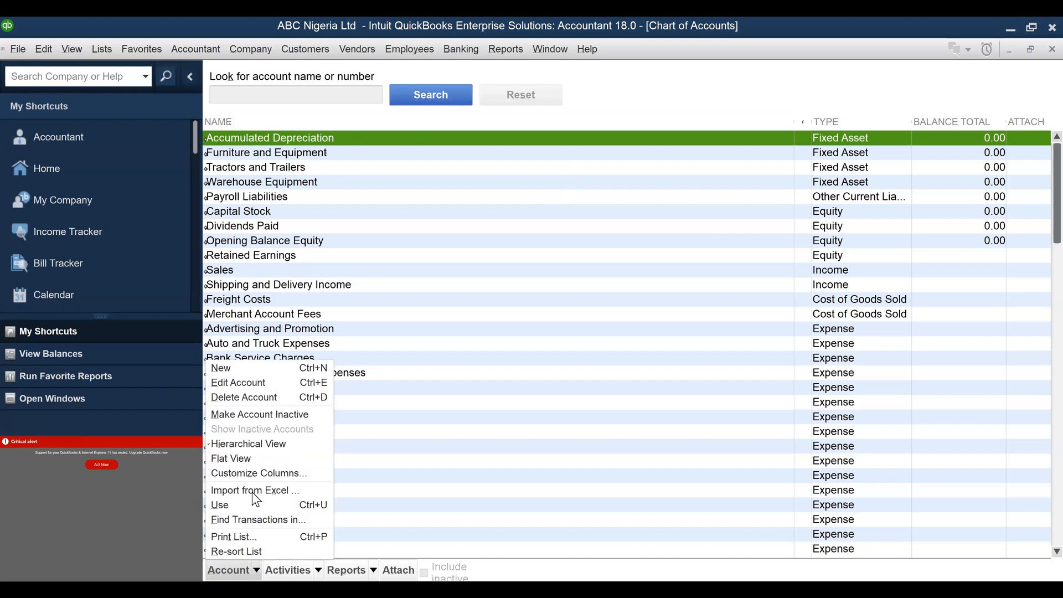
left_click(251, 369)
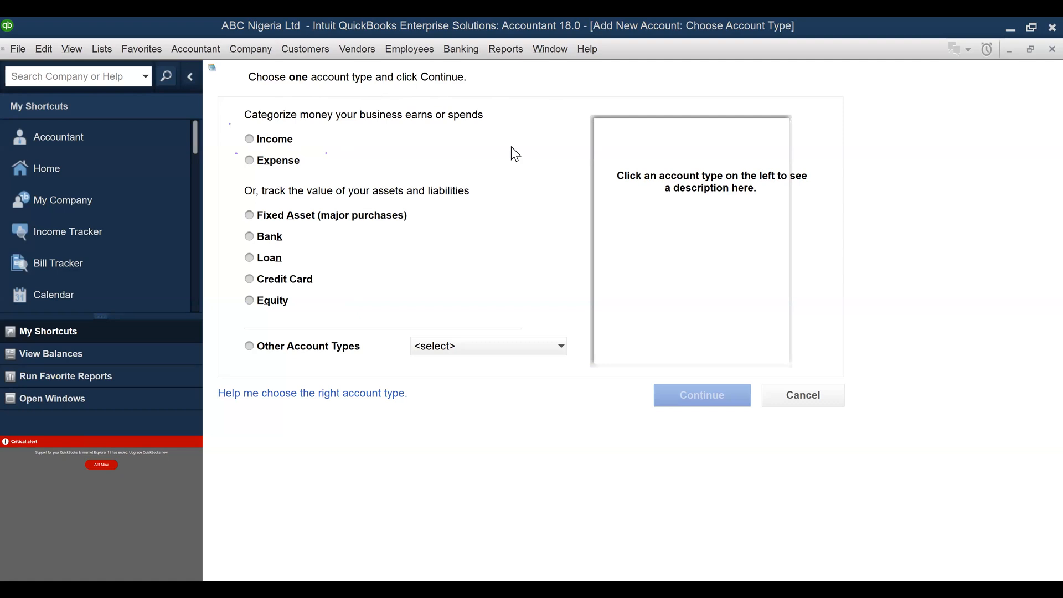
left_click(251, 216)
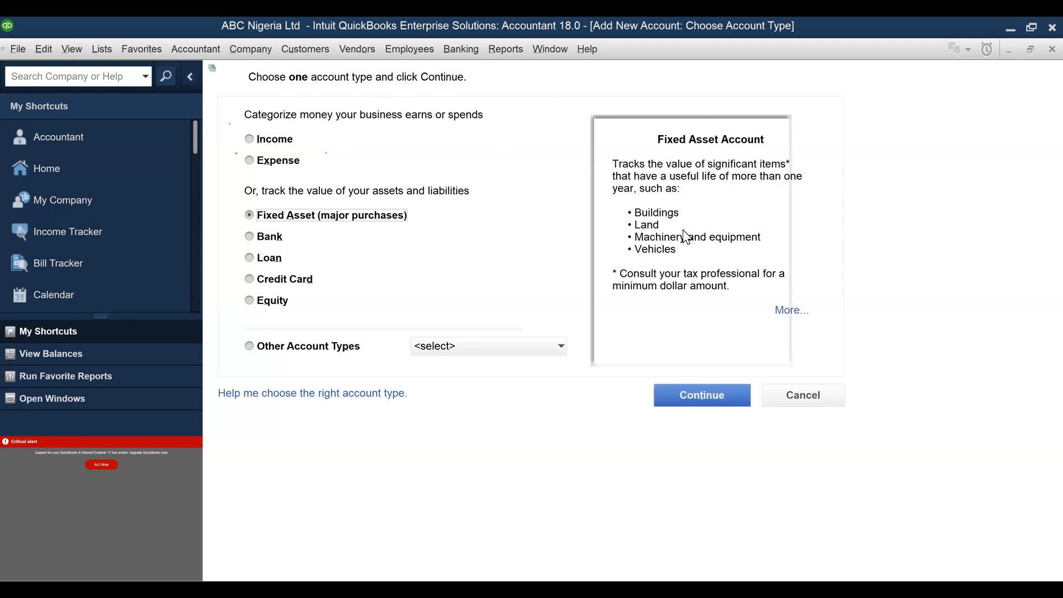
left_click(704, 395)
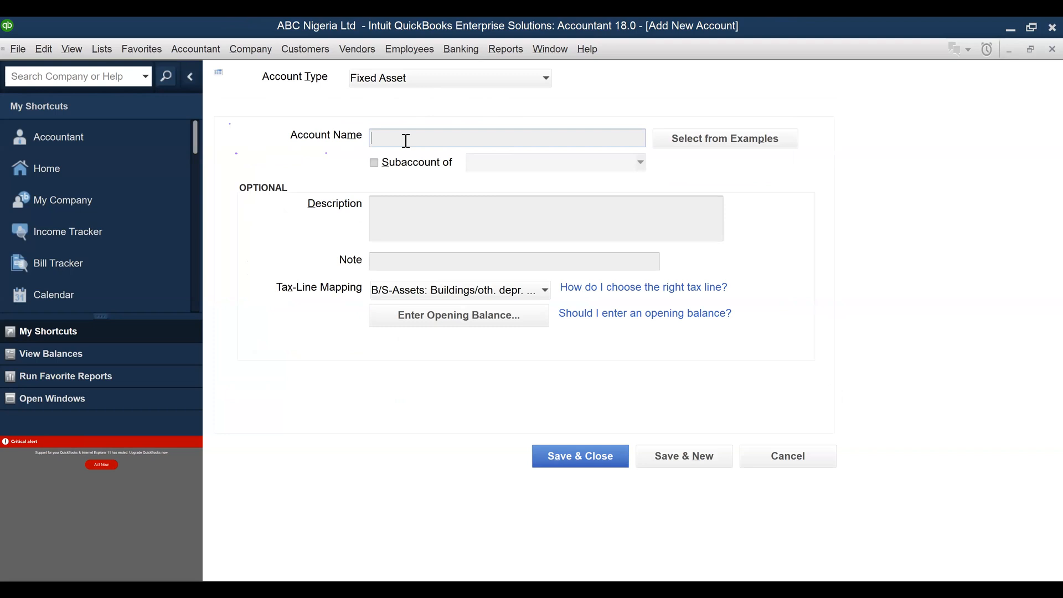
Name the new fixed asset account Motor Vehicle and mark it as a subaccount
type("Motor Vehicle")
left_click(375, 165)
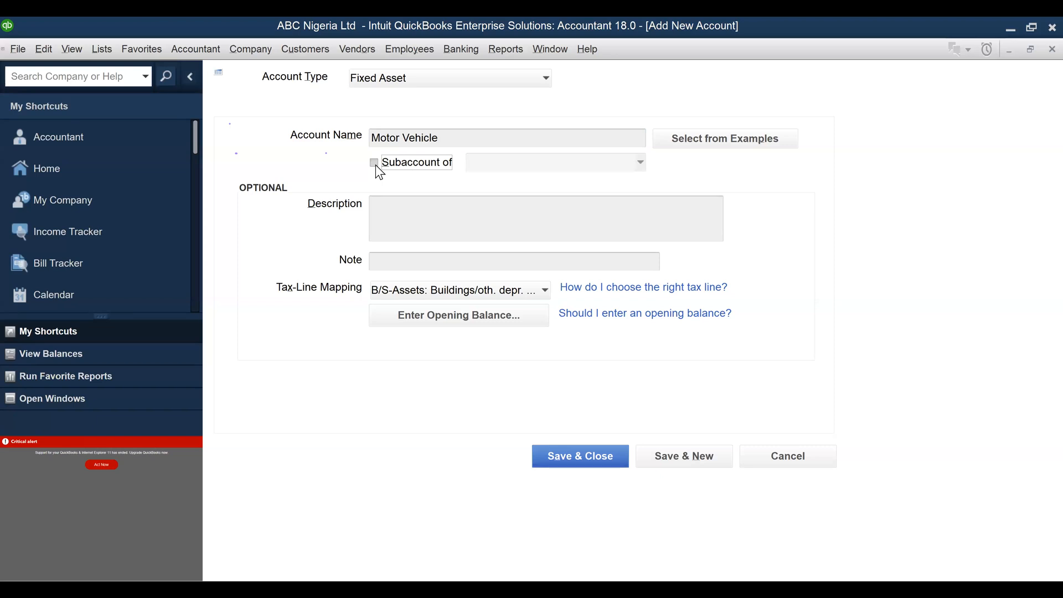
left_click(375, 164)
left_click(482, 166)
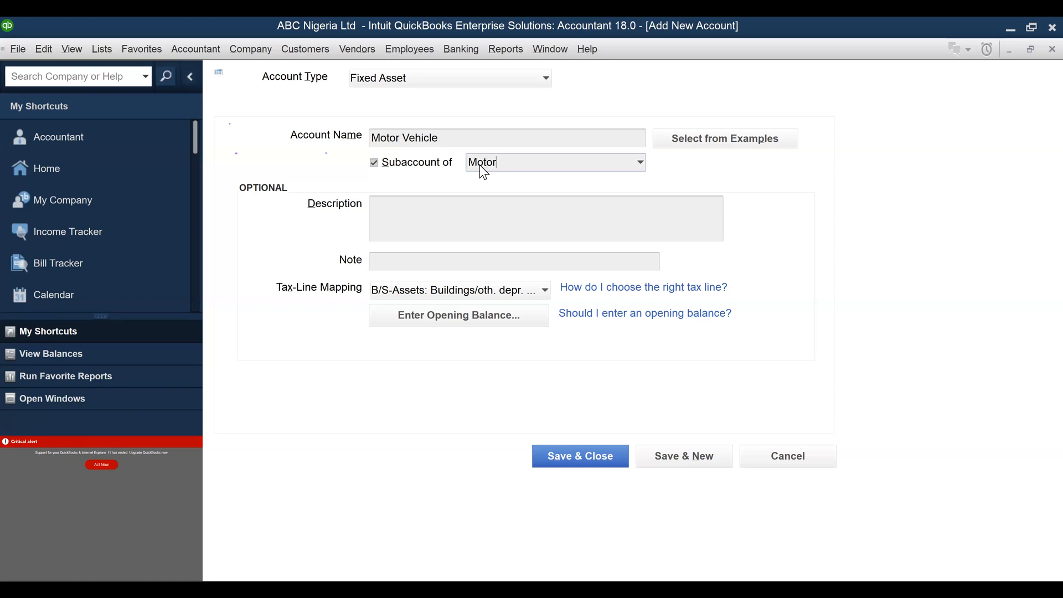
type("Motor Vehicle - Corrolla")
key("BackSpace")
key("BackSpace")
key("BackSpace")
key("BackSpace")
key("BackSpace")
left_click(443, 144)
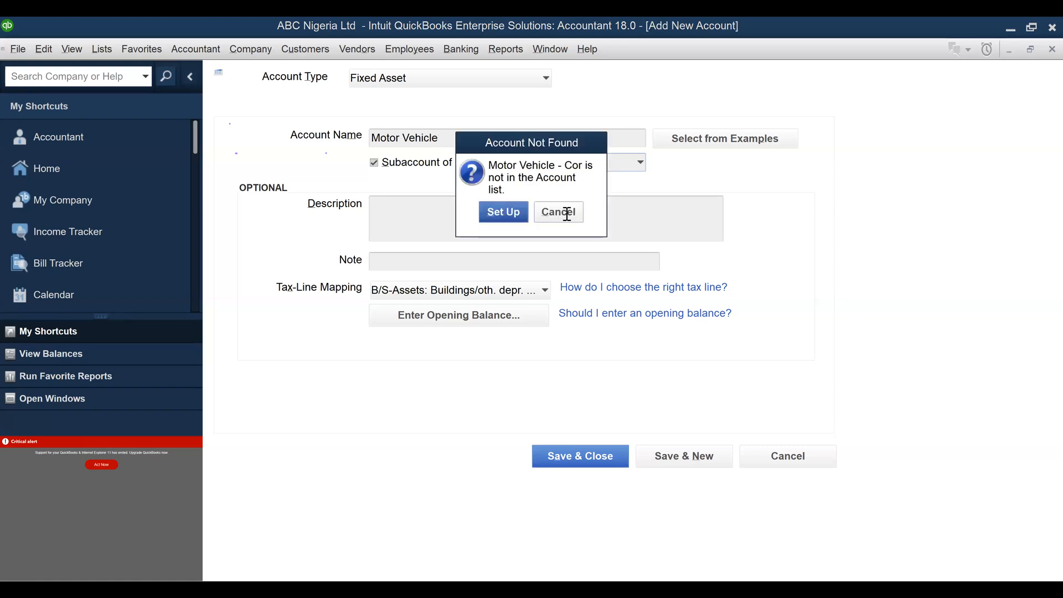
key("Escape")
key("BackSpace")
key("BackSpace")
key("BackSpace")
key("BackSpace")
key("BackSpace")
key("BackSpace")
key("BackSpace")
key("BackSpace")
key("BackSpace")
key("BackSpace")
key("BackSpace")
key("BackSpace")
key("BackSpace")
key("BackSpace")
key("BackSpace")
key("BackSpace")
key("BackSpace")
key("BackSpace")
key("BackSpace")
Extend the account name to Motor Vehicle - Corrola, keeping it marked as a subaccount
left_click(443, 140)
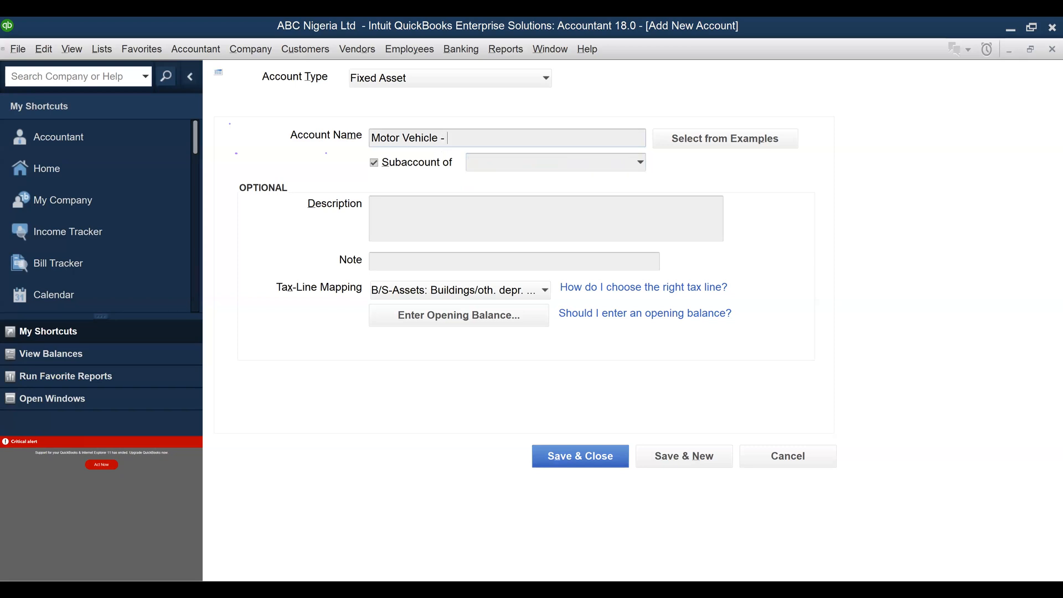
type("Corrola")
left_click(377, 164)
left_click(377, 164)
Try to assign Motor Vehicle as the parent account of Motor Vehicle - Corrola
left_click(532, 163)
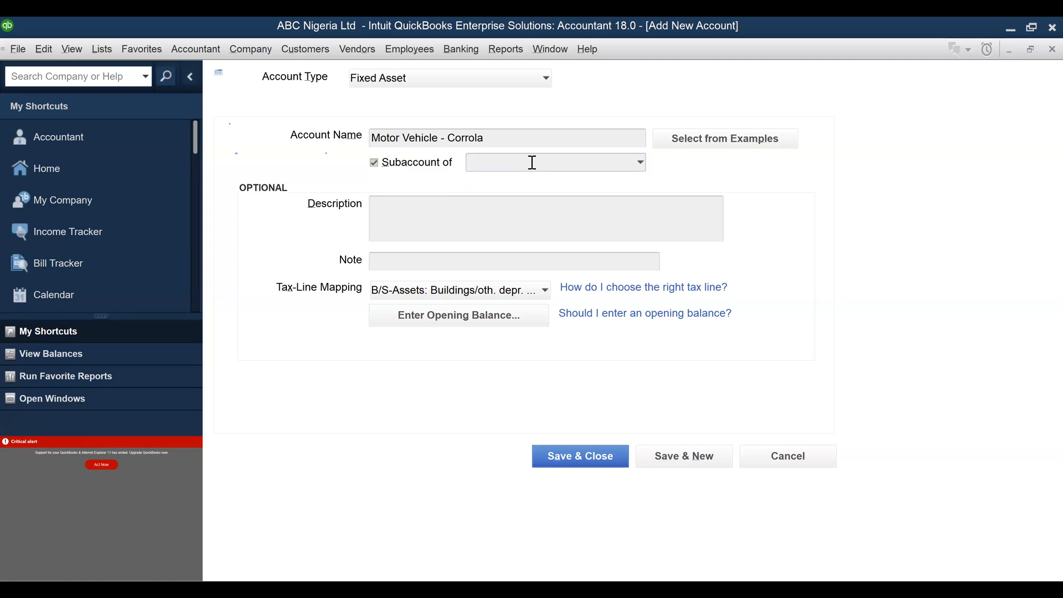
type("Motor Vehicle")
left_click(469, 200)
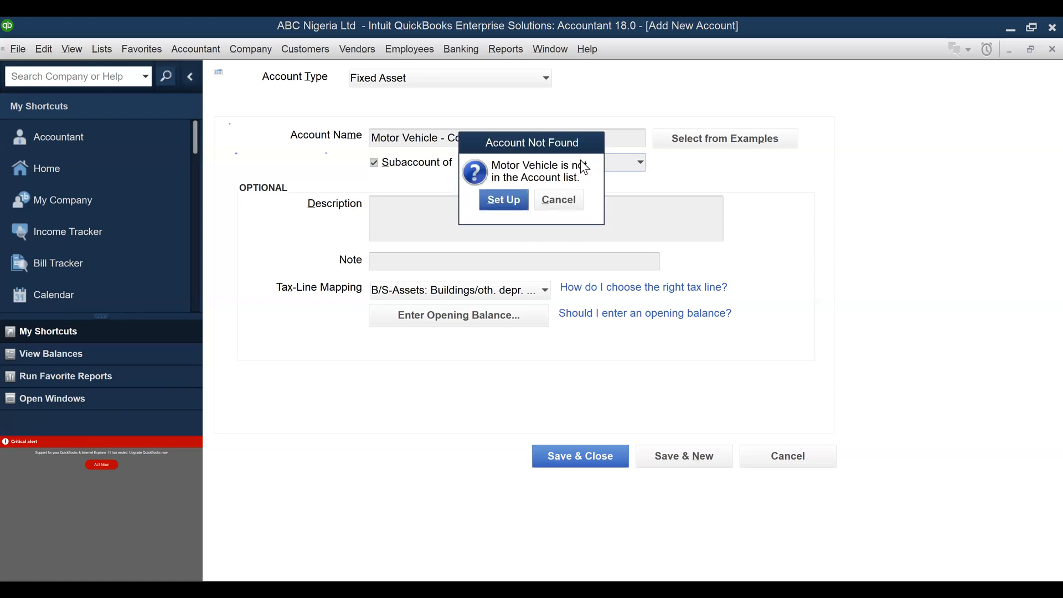
left_click(558, 201)
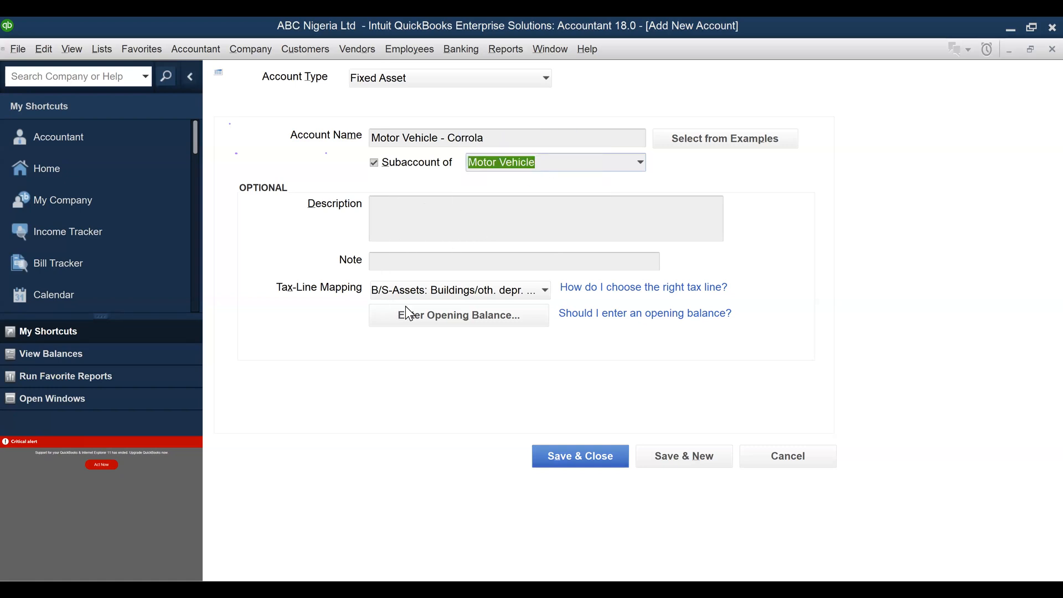
left_click(523, 206)
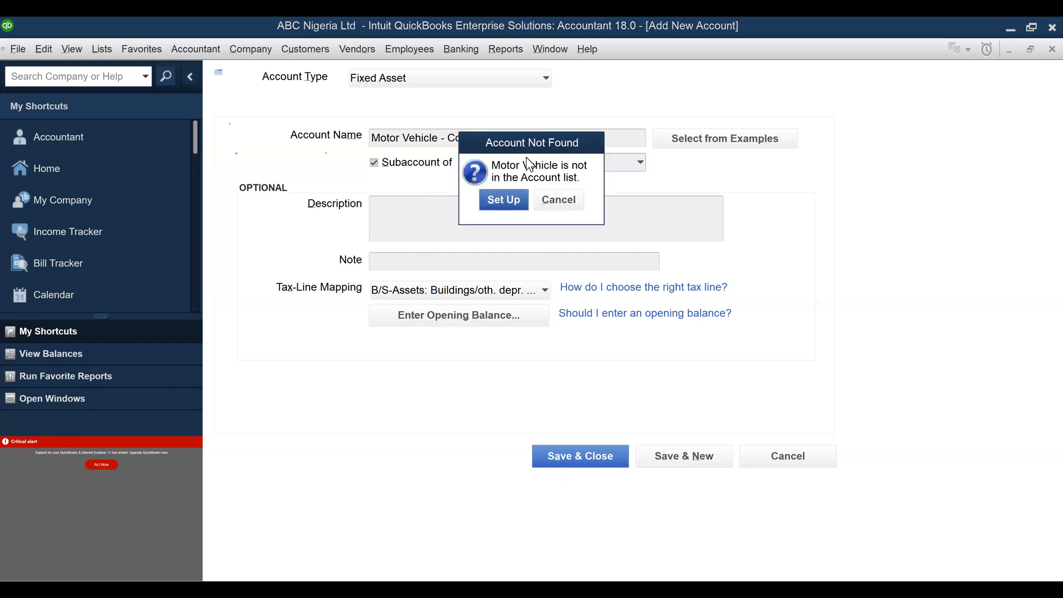
left_click(397, 176)
left_click(563, 198)
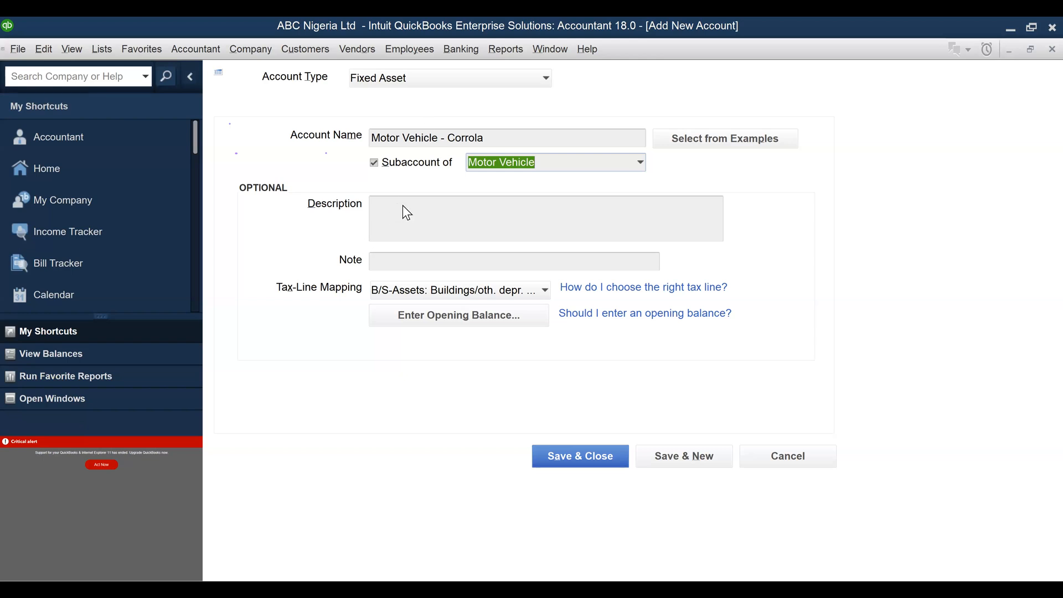
left_click(462, 201)
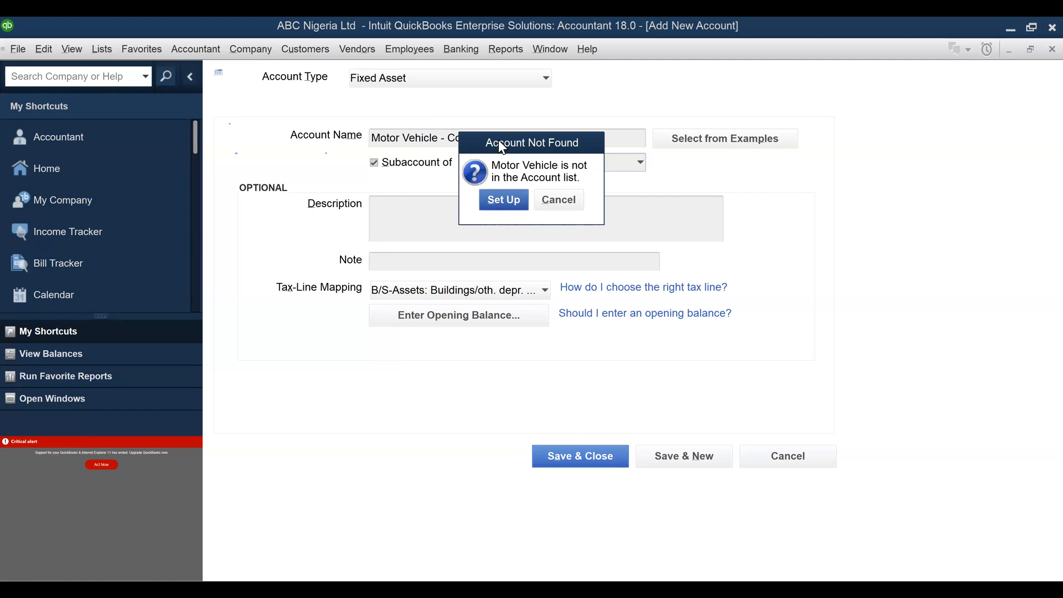
Start setting up the missing parent account Motor Vehicle as a new Fixed Asset account
left_click(503, 200)
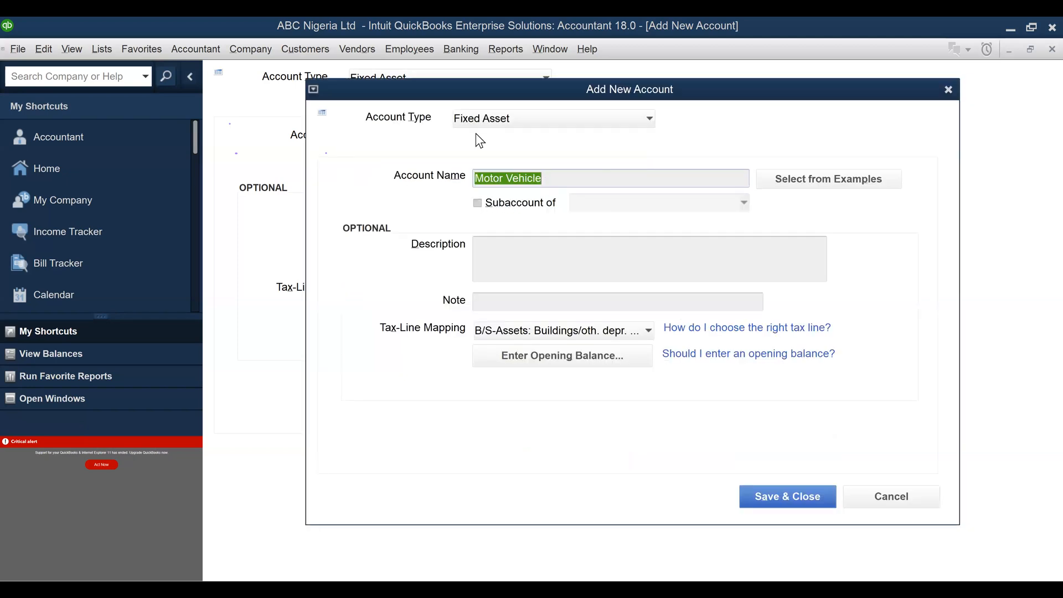
left_click(553, 177)
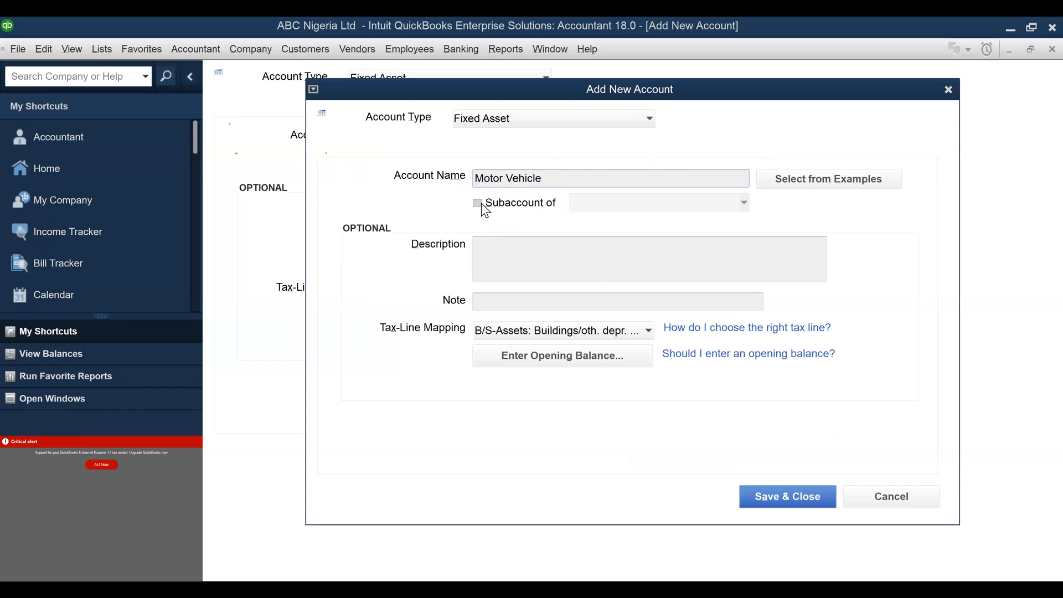
left_click(492, 256)
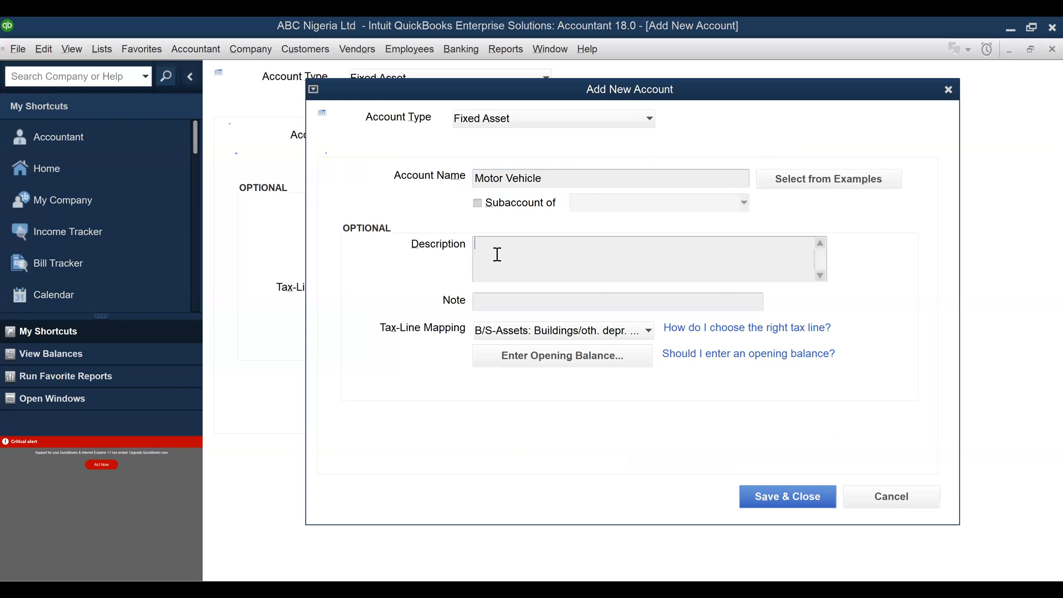
Try entering an opening balance of 5,600,000.00 as of 31/12/2021 for the Motor Vehicle account, then dismiss the entry without confirming it
left_click(543, 357)
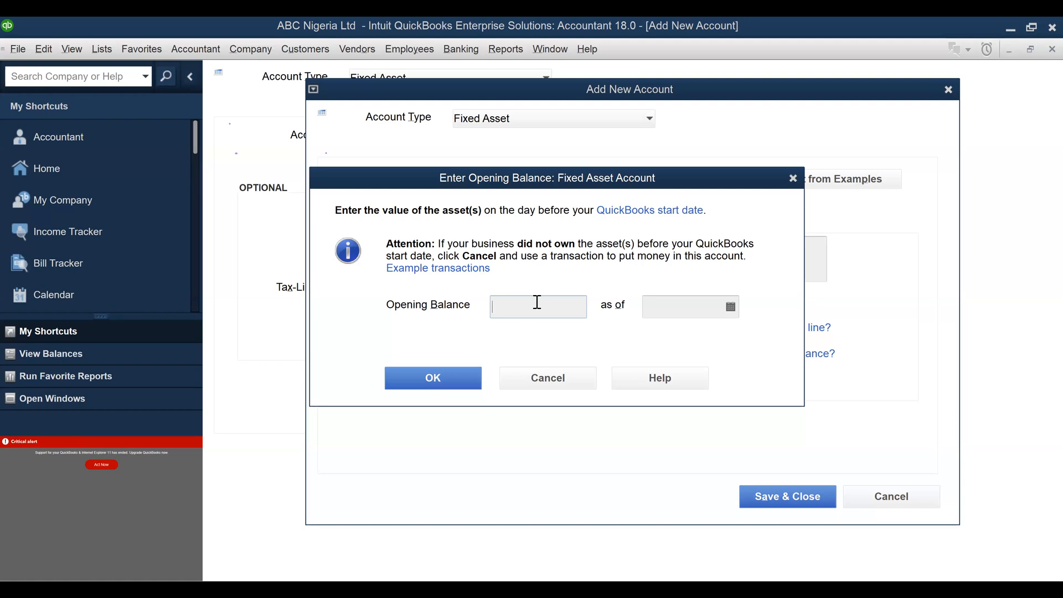
type("5600000")
left_click(732, 306)
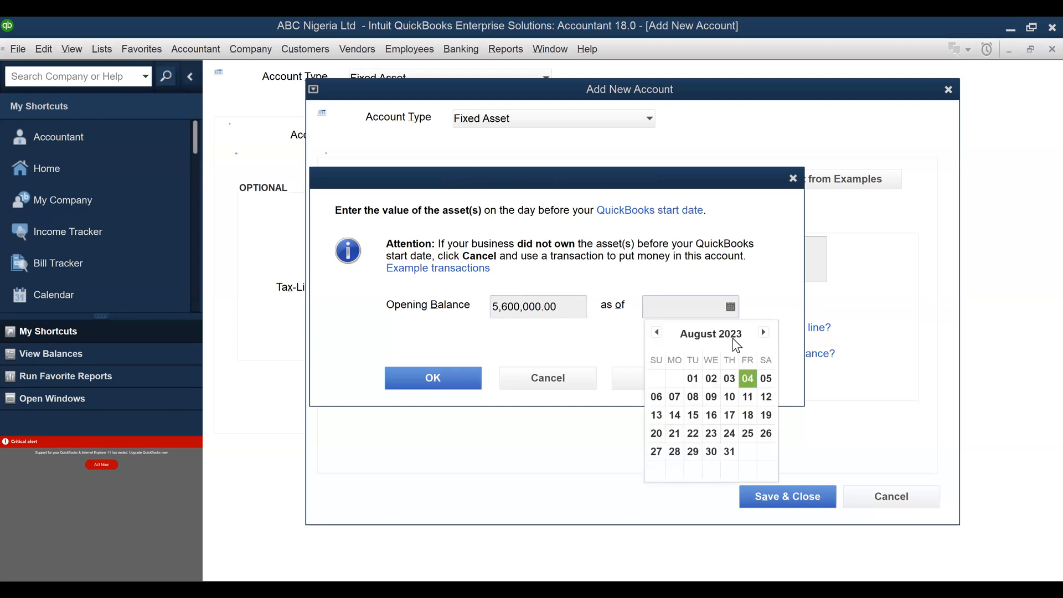
left_click(706, 313)
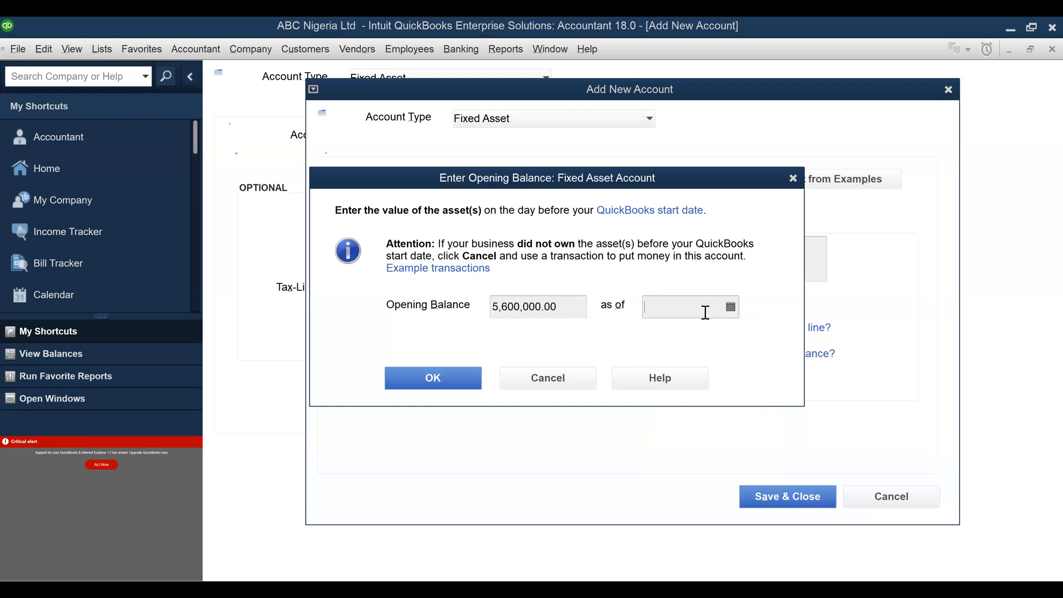
type("31/12/2021")
left_click(793, 177)
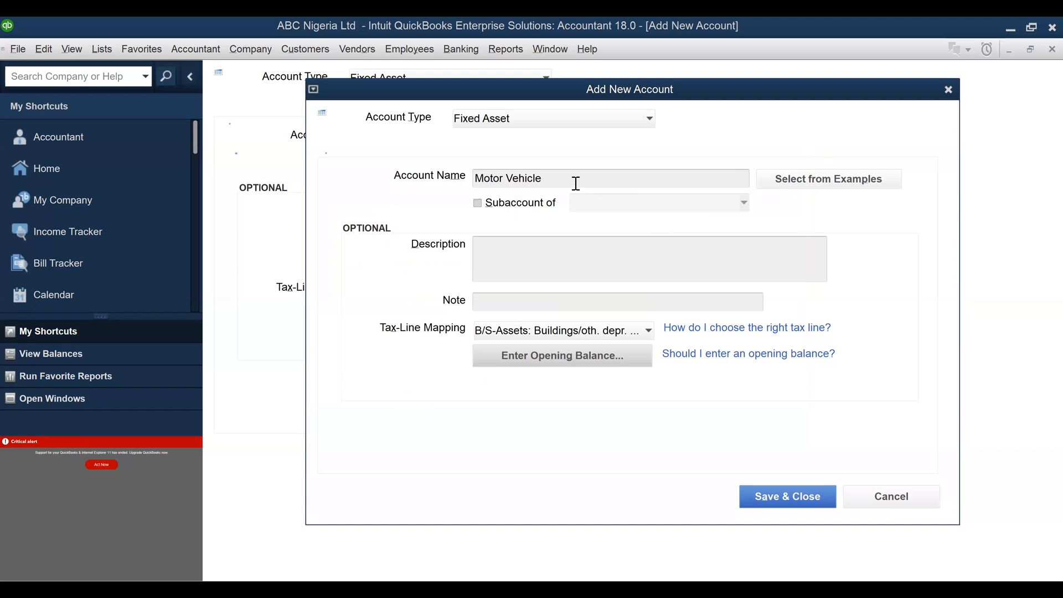
Discard both unfinished new accounts without saving and return to the Chart of Accounts
left_click(947, 92)
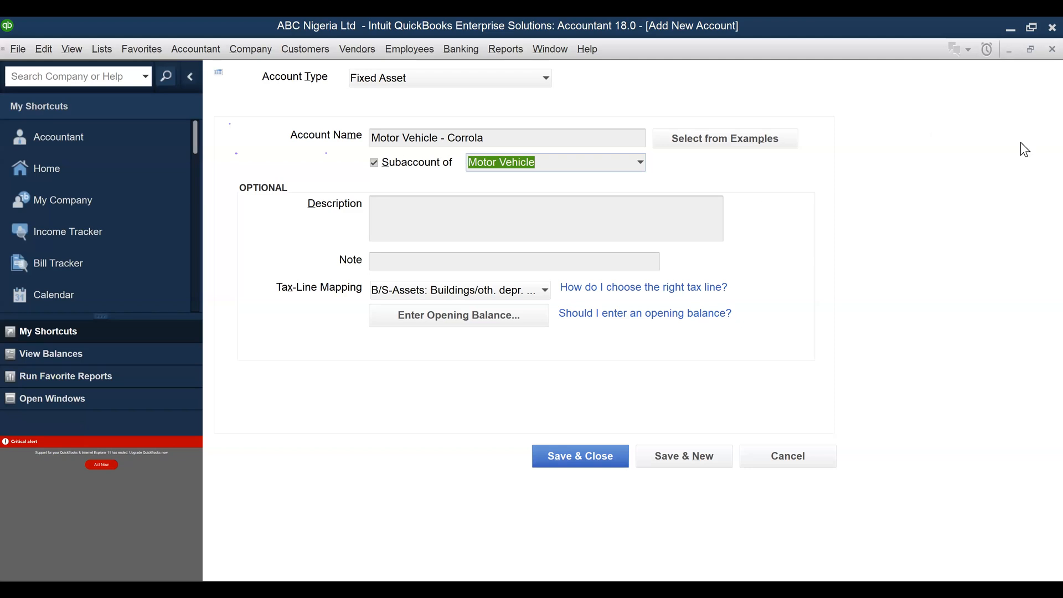
key("Escape")
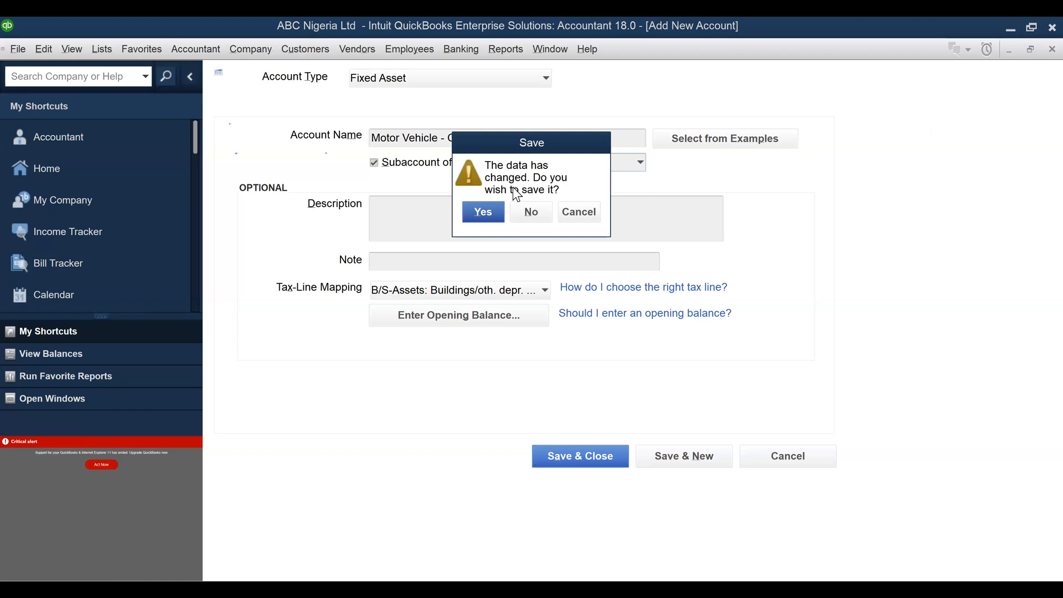
left_click(535, 216)
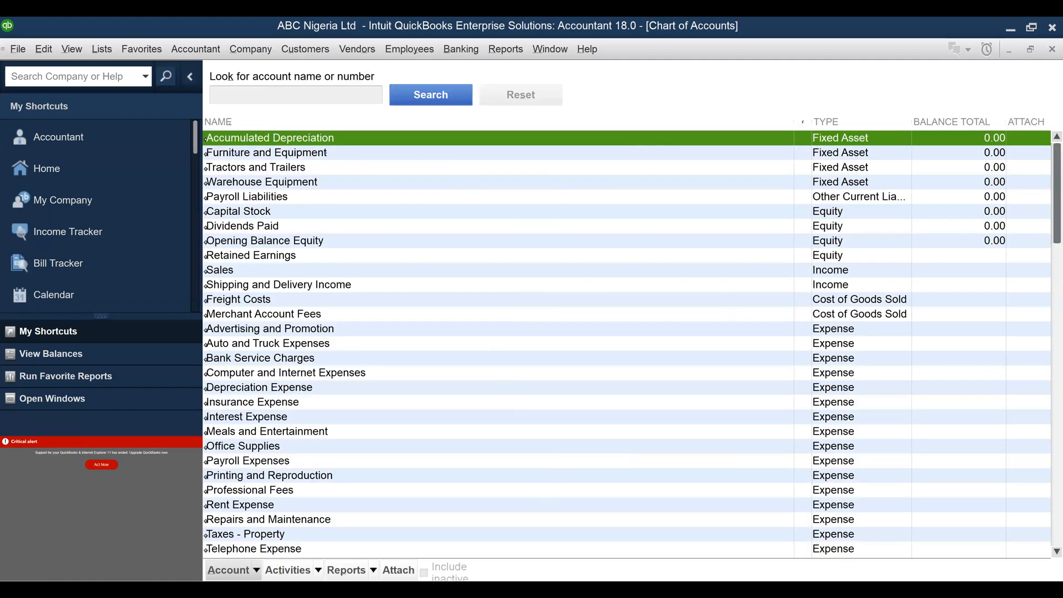
Switch to the QBD Masterclass Workbook1 in Excel and review the address, business entity, contact and accounting period details on the Company Info sheet
key("ctrl+n")
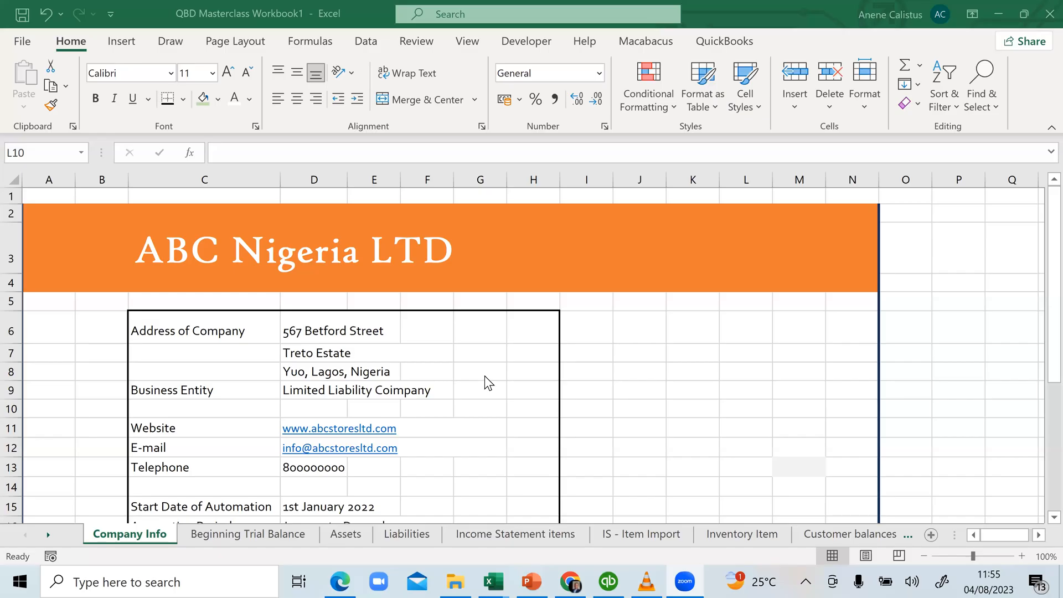
scroll(485, 382, "down", 1)
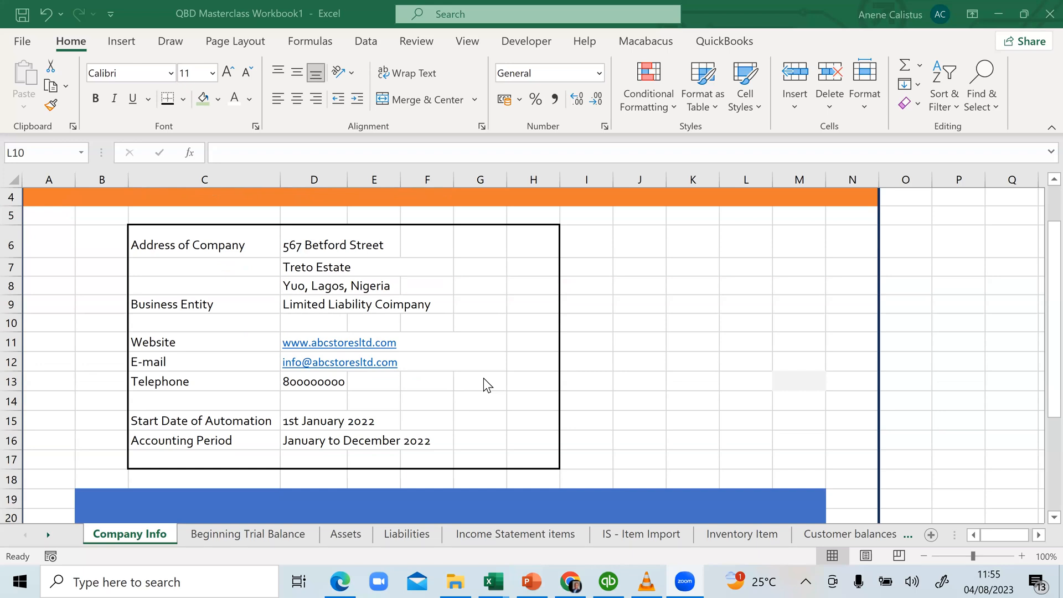
scroll(484, 379, "up", 1)
scroll(433, 412, "down", 1)
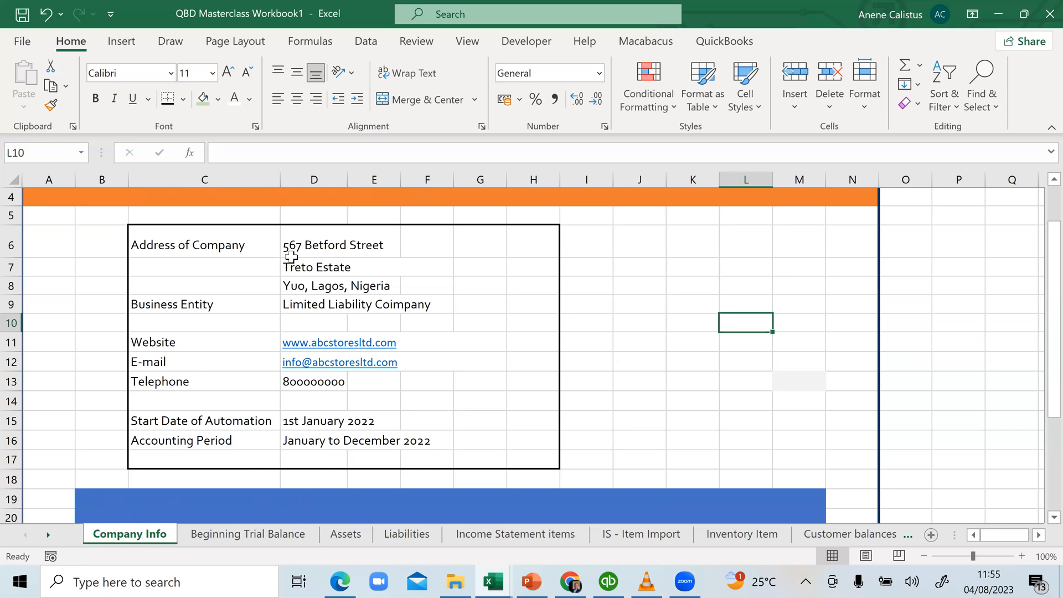
scroll(291, 256, "up", 1)
scroll(334, 387, "down", 2)
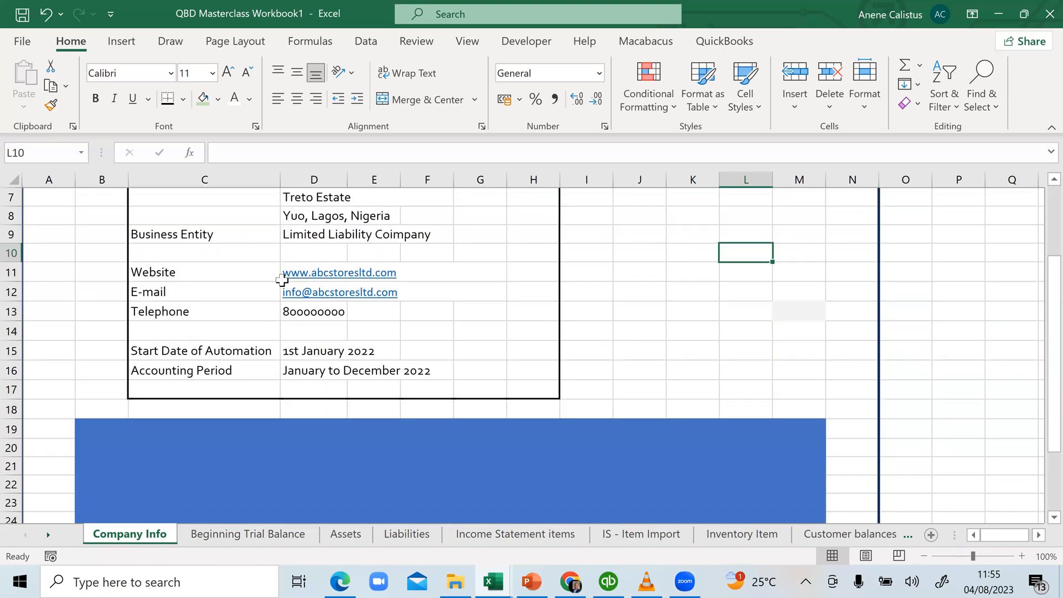
scroll(280, 295, "up", 1)
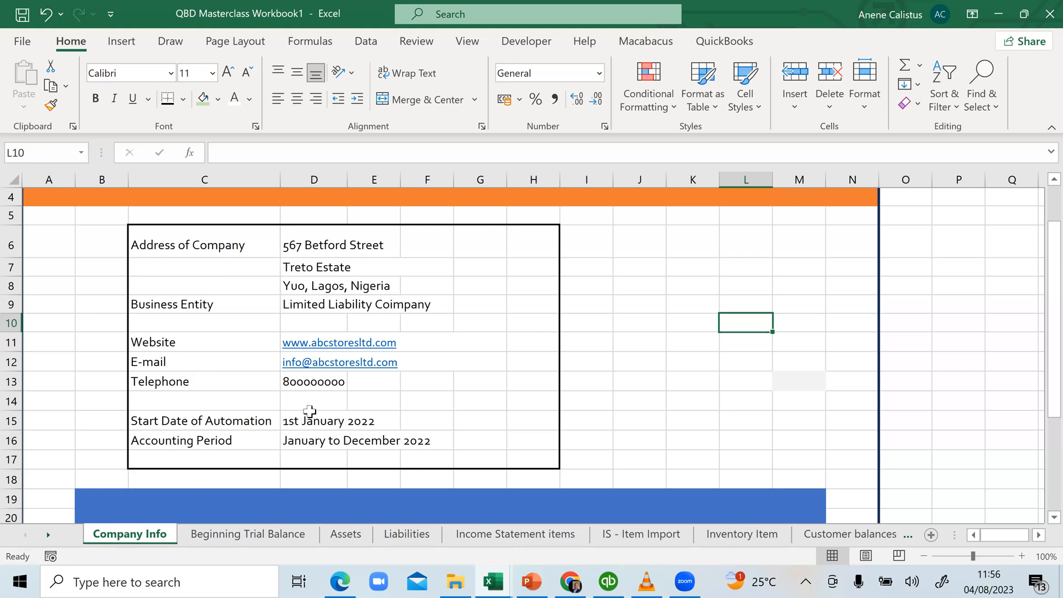
Open the Beginning Trial Balance sheet and examine the account type, number, name and balance of the first bank account
left_click(265, 544)
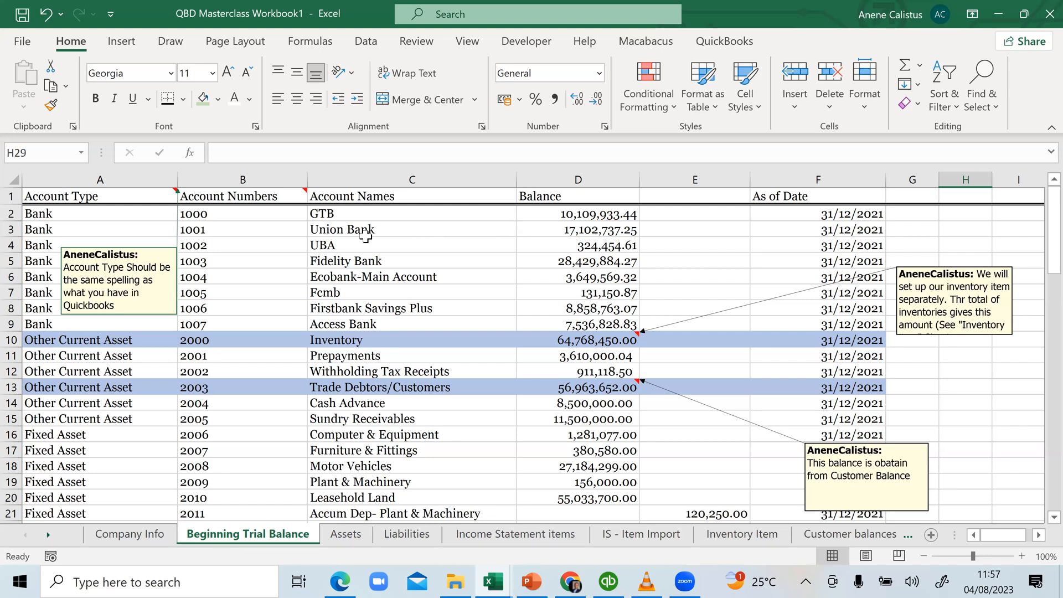
left_click(48, 214)
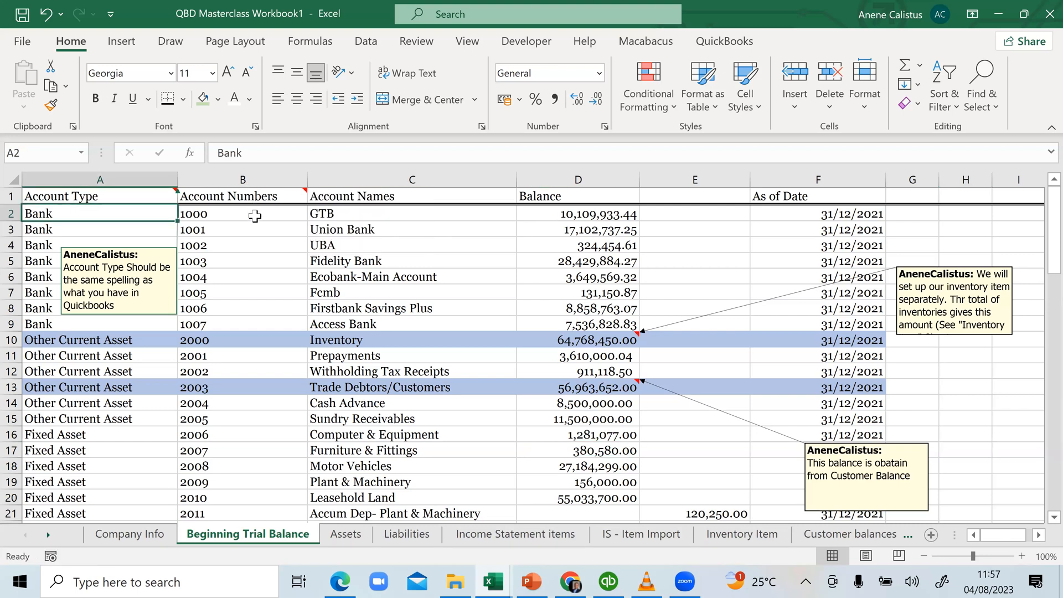
left_click(255, 216)
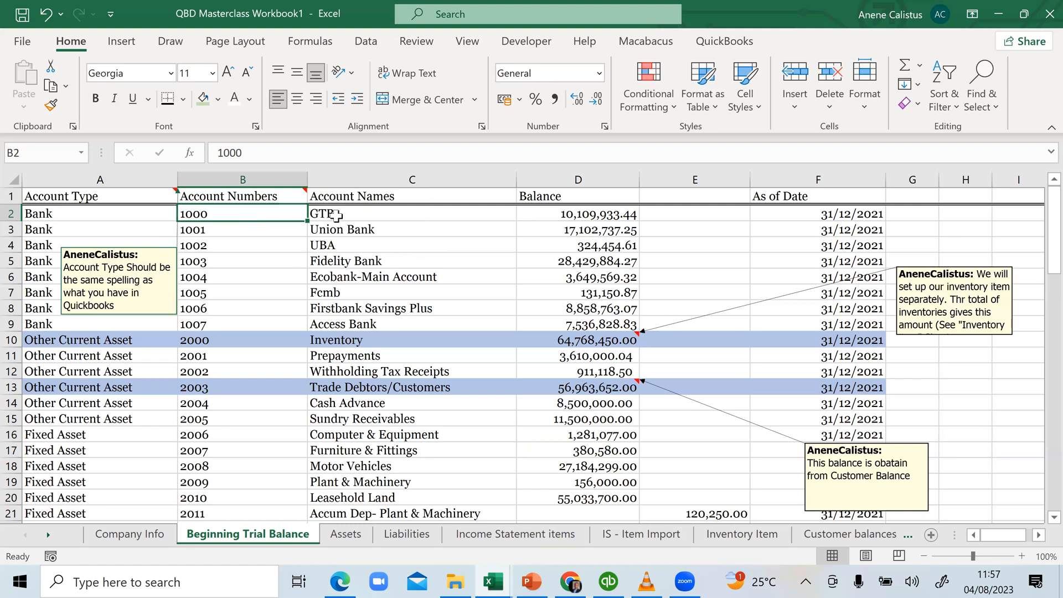
left_click(336, 215)
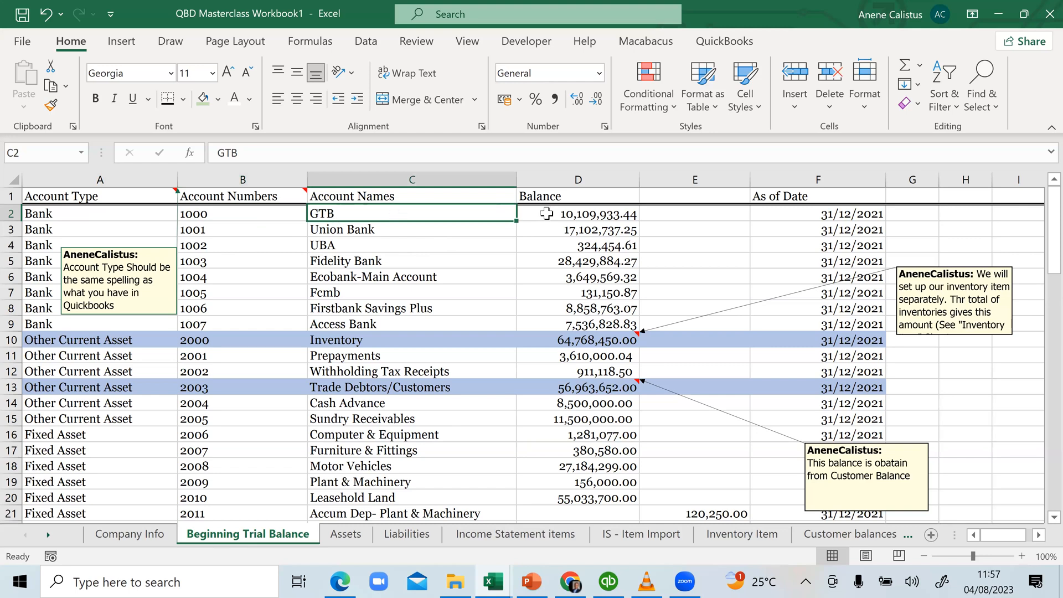
left_click(560, 219)
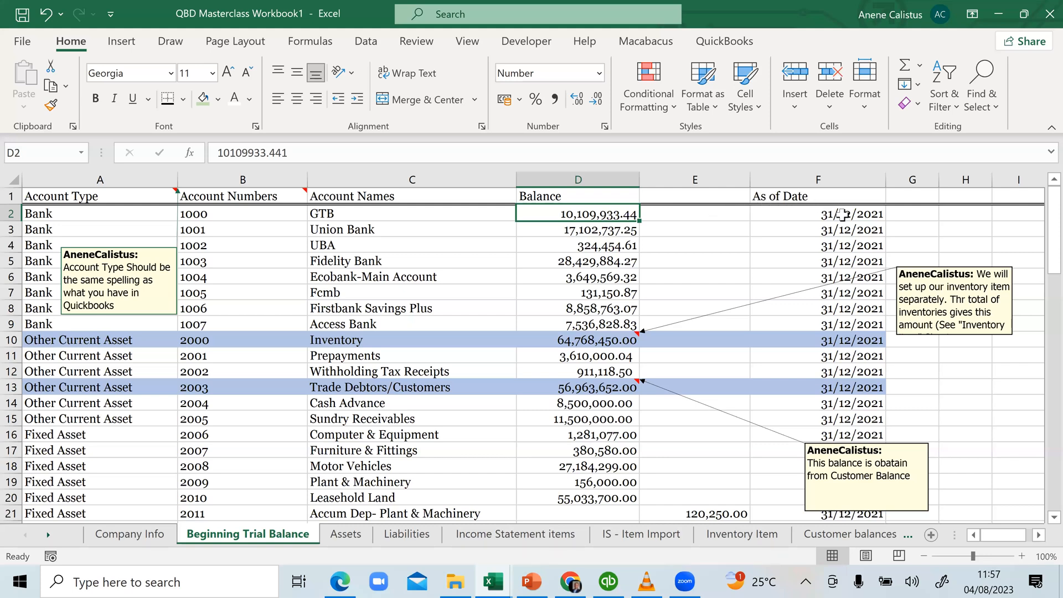
left_click(85, 213)
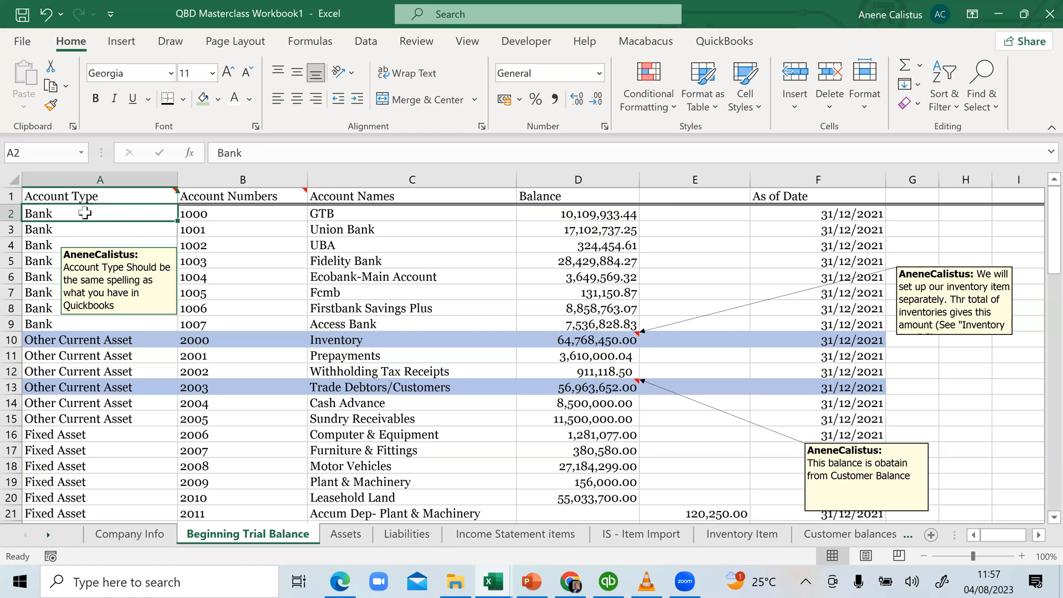
Examine the account types in the trial balance, from the bank rows down to the income, cost of goods sold and expense accounts
key("Down")
key("Down")
key("Down")
key("Down")
key("Down")
key("Down")
key("Down")
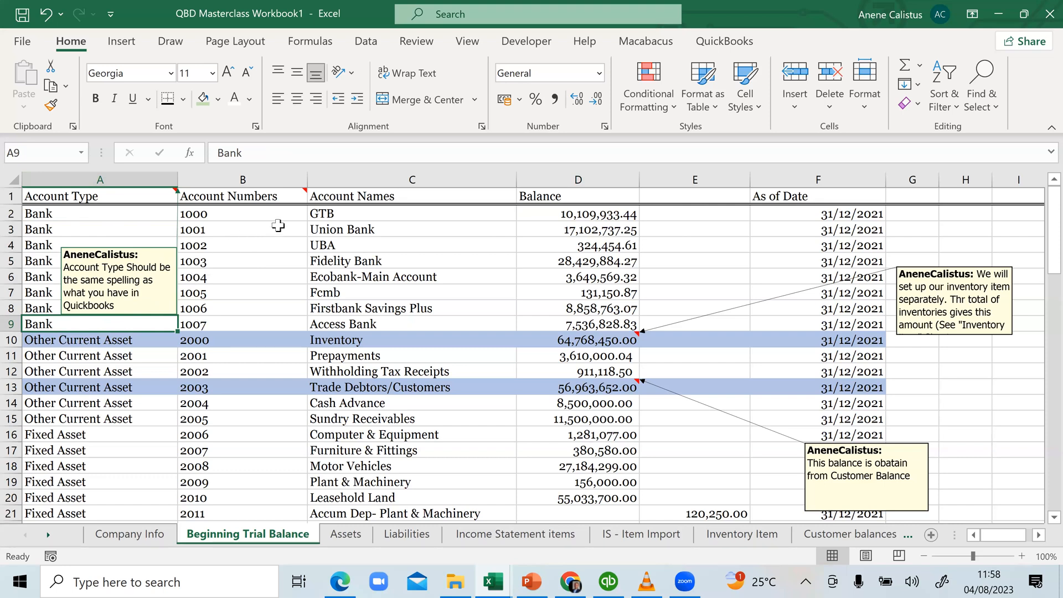
scroll(354, 261, "down", 1)
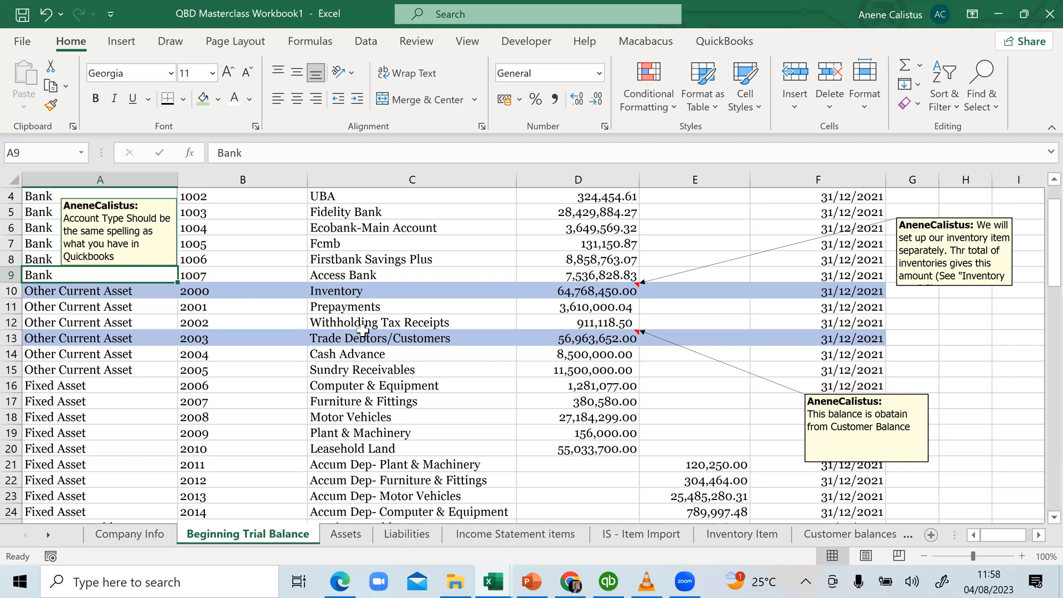
scroll(357, 283, "down", 9)
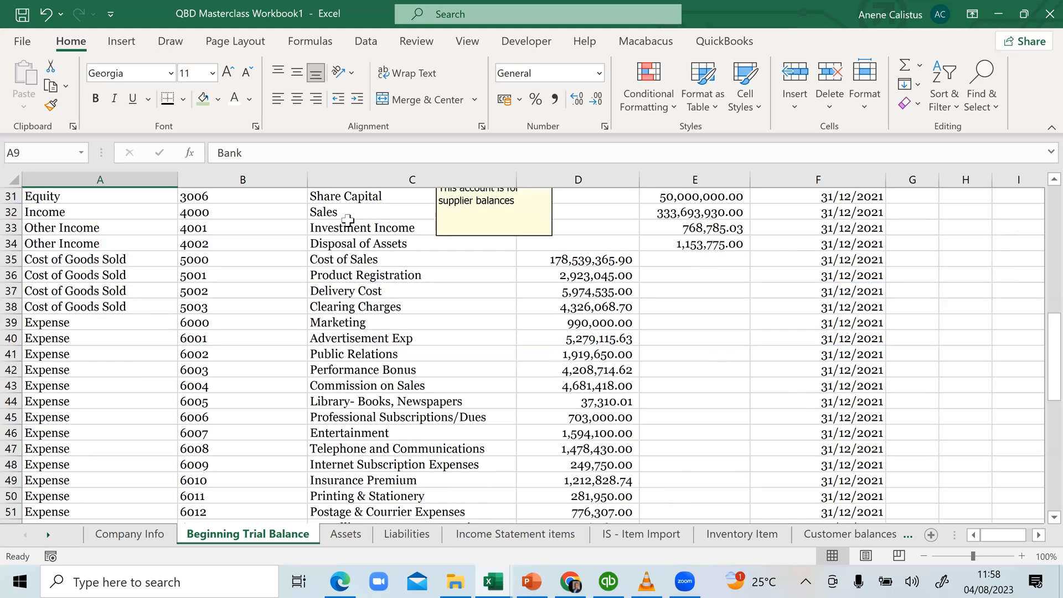
scroll(348, 221, "up", 10)
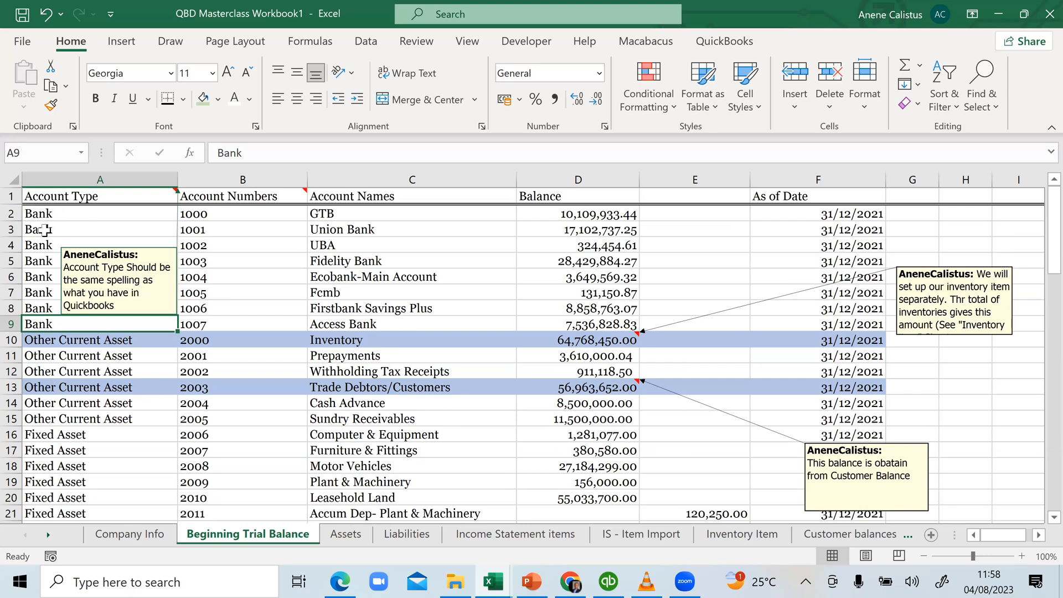
Edit the account type in cell A2 to Banks, then respell it as Banck
left_click(43, 214)
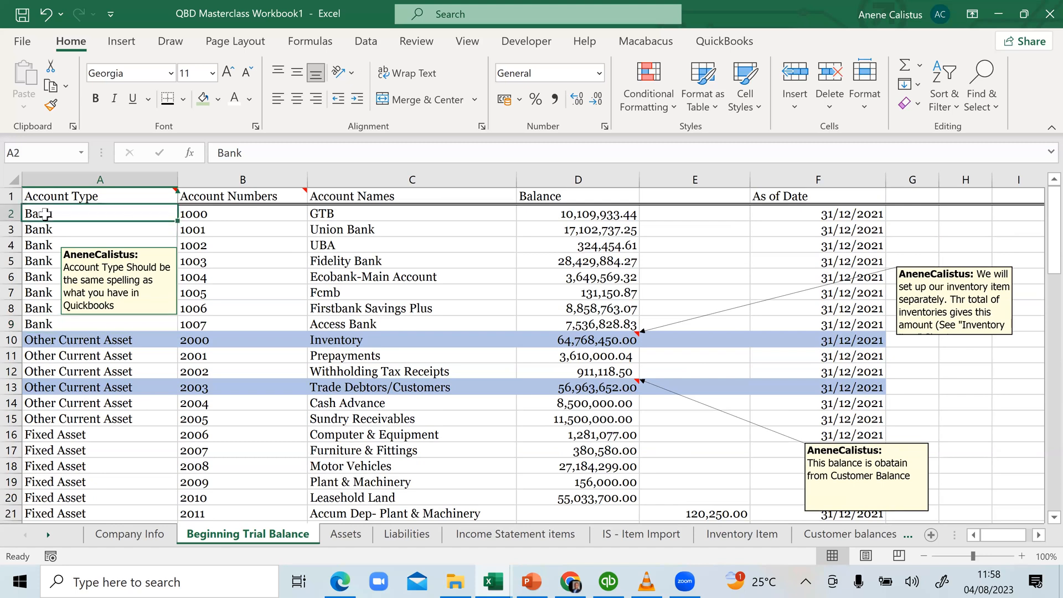
double_click(54, 214)
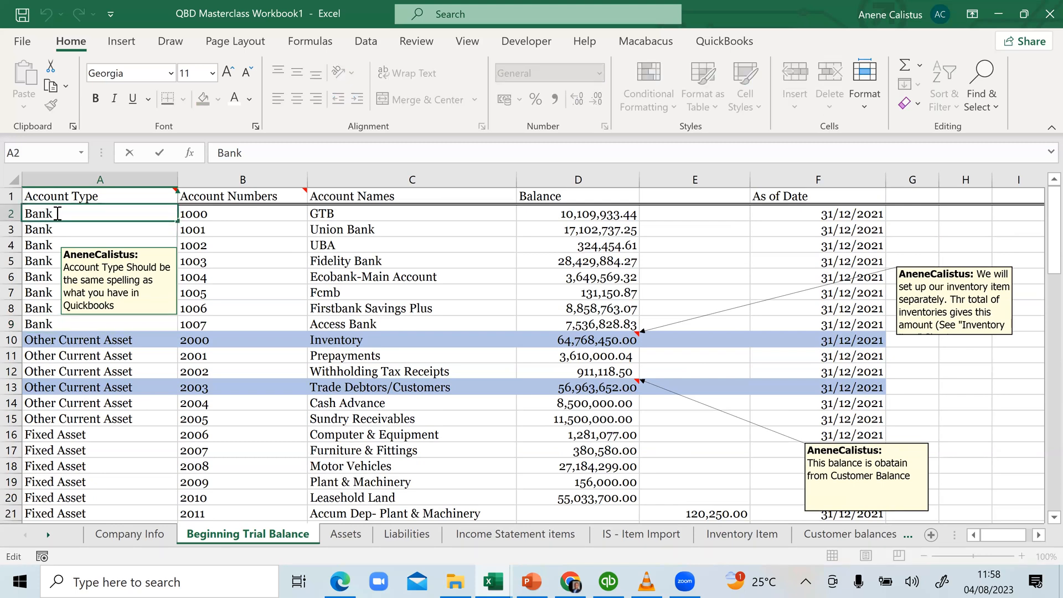
type("s")
key("BackSpace")
key("BackSpace")
type("ck")
Switch to QuickBooks and look at the new-account form for a Bank account, without saving anything
left_click(610, 580)
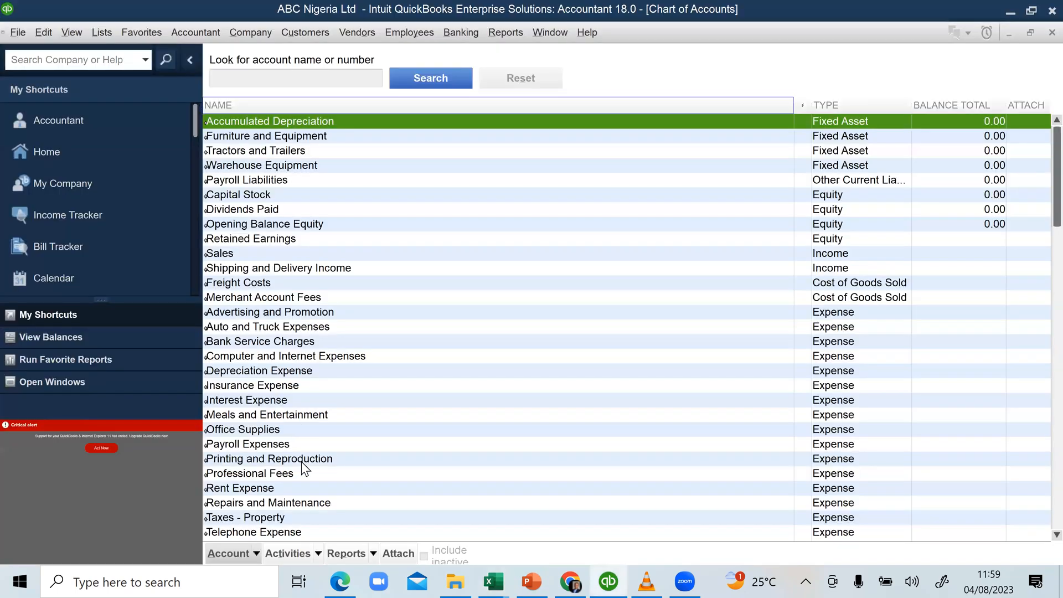
left_click(403, 76)
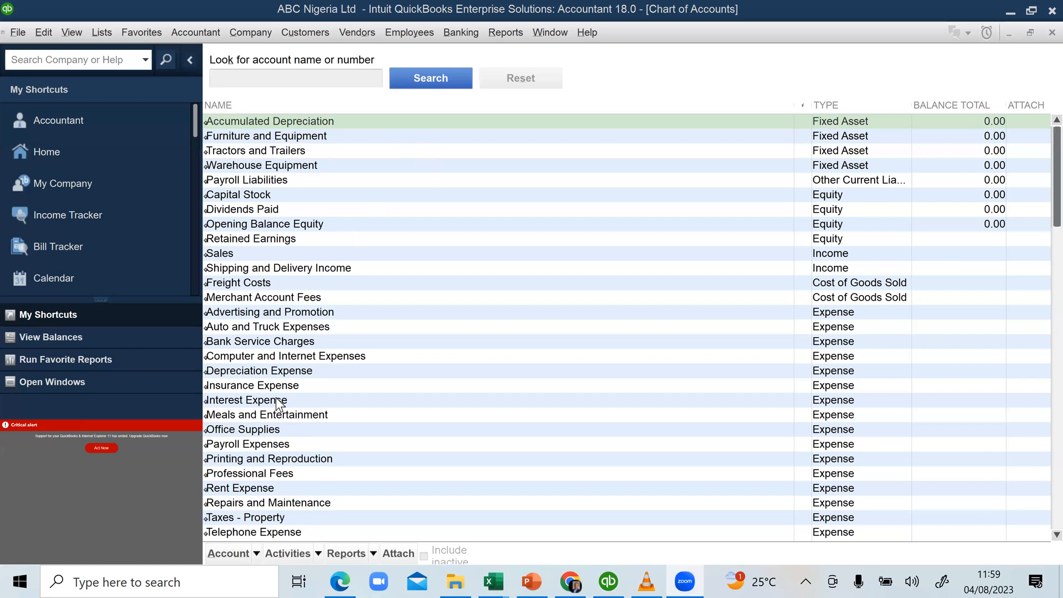
left_click(256, 555)
left_click(247, 352)
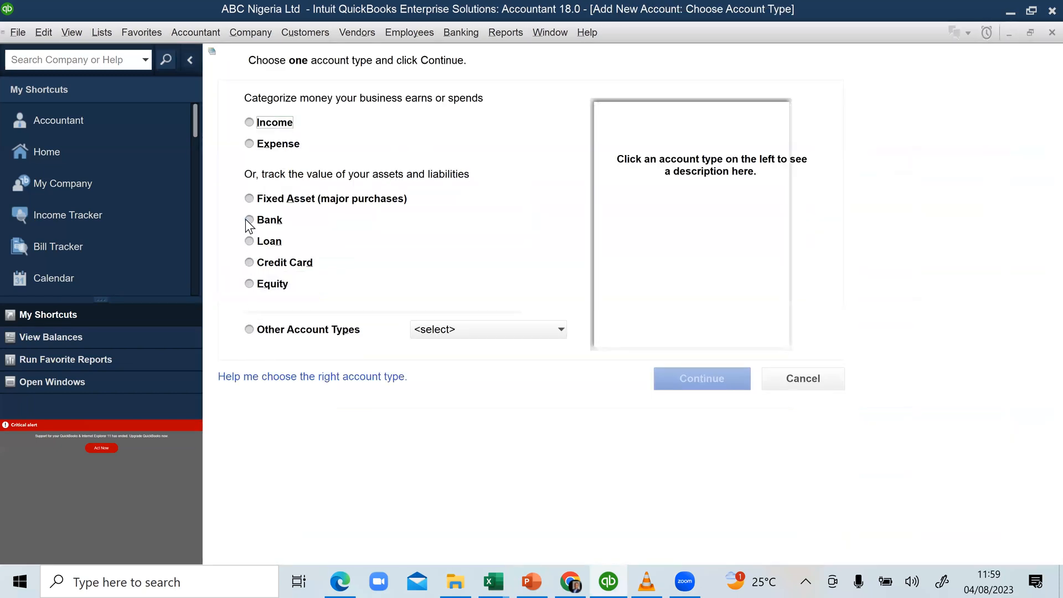
left_click(248, 220)
left_click(680, 380)
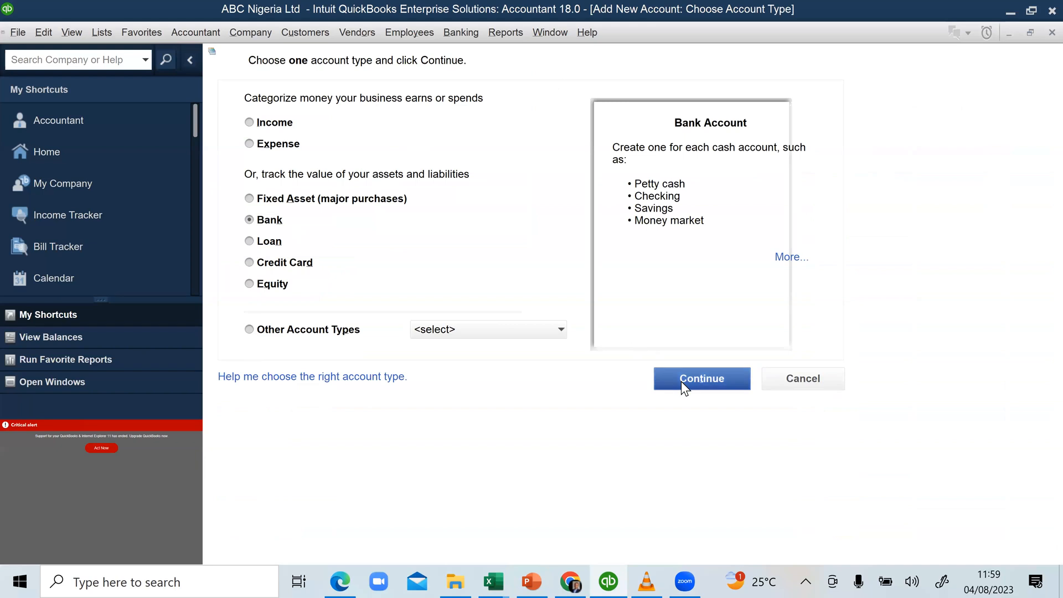
key("Escape")
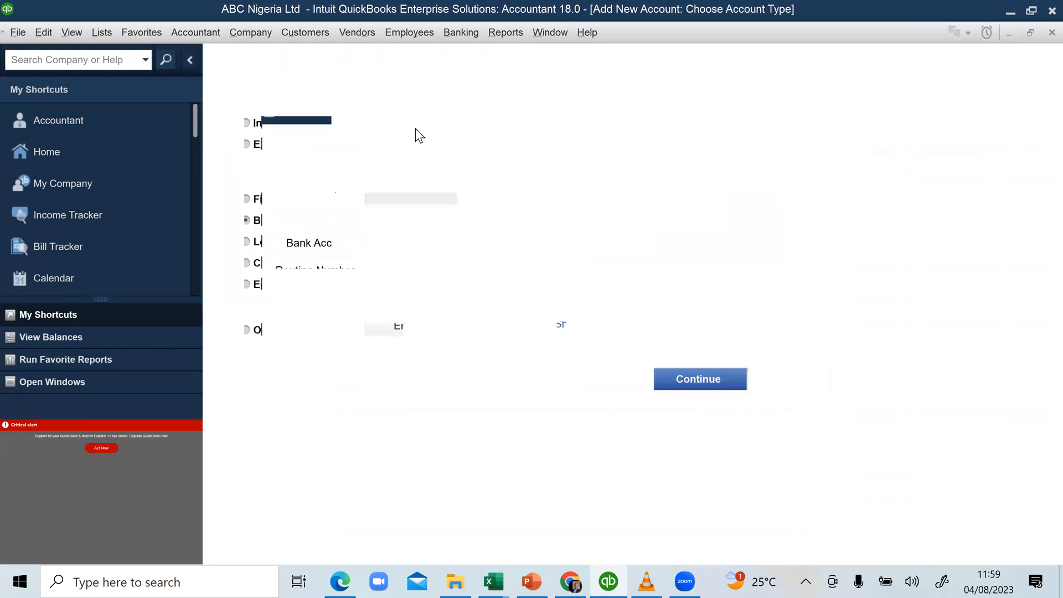
key("Escape")
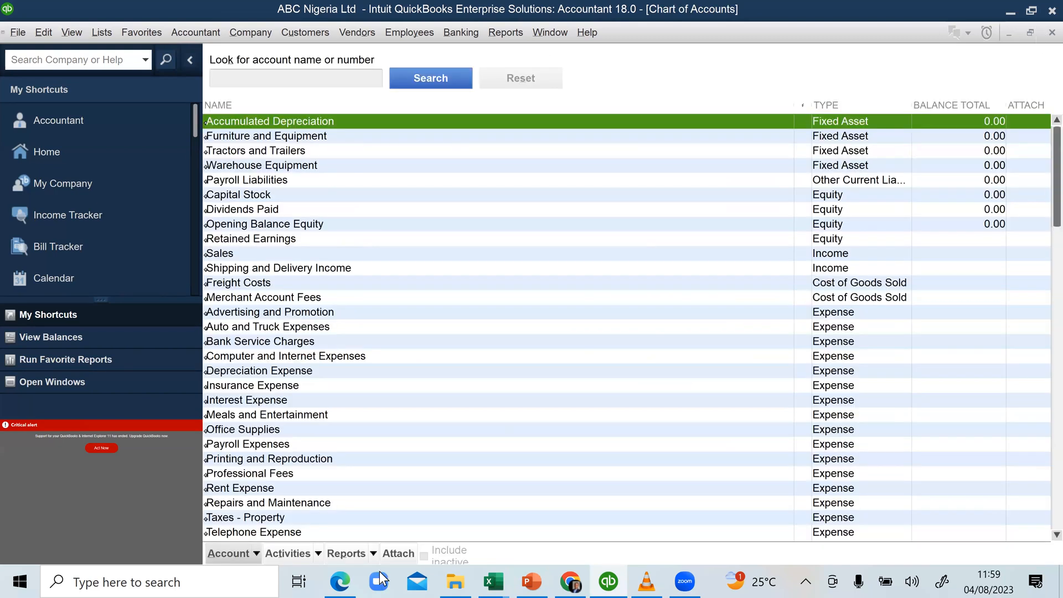
Review the account types offered for a new account, including the Other Account Types list, and close the form
left_click(254, 550)
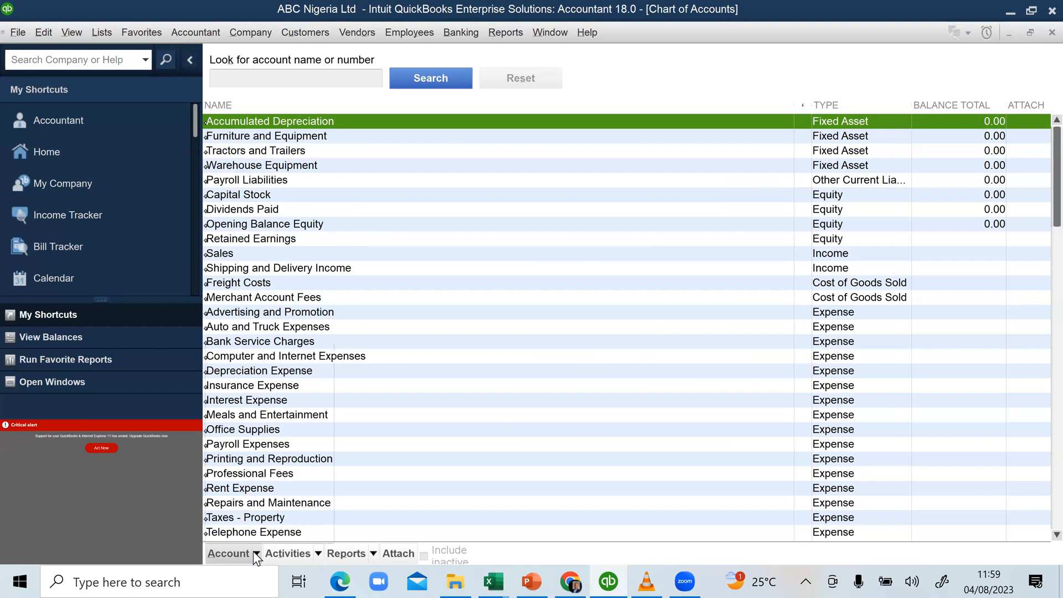
left_click(220, 353)
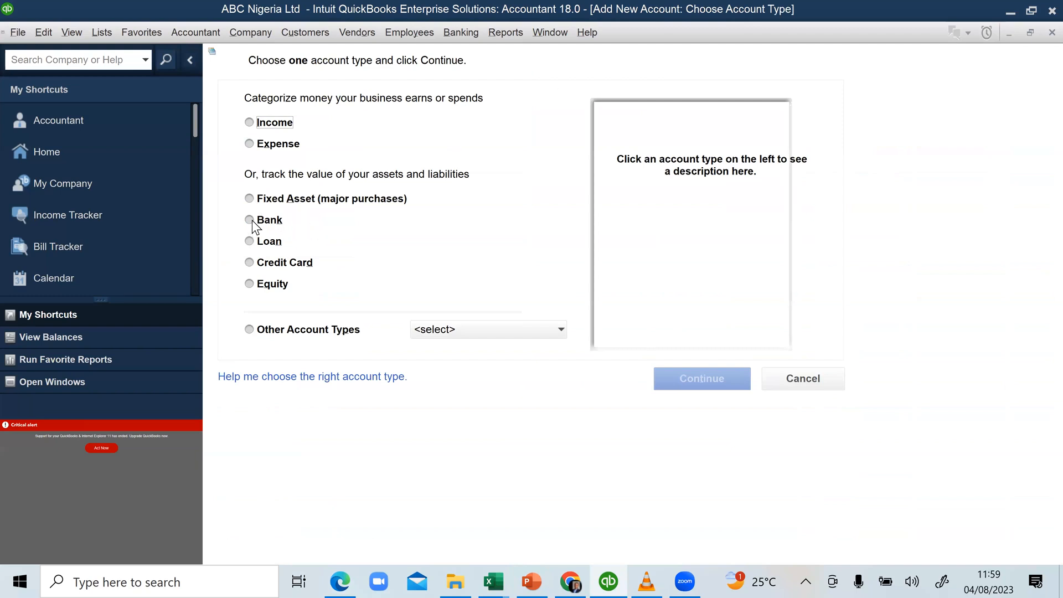
left_click(250, 220)
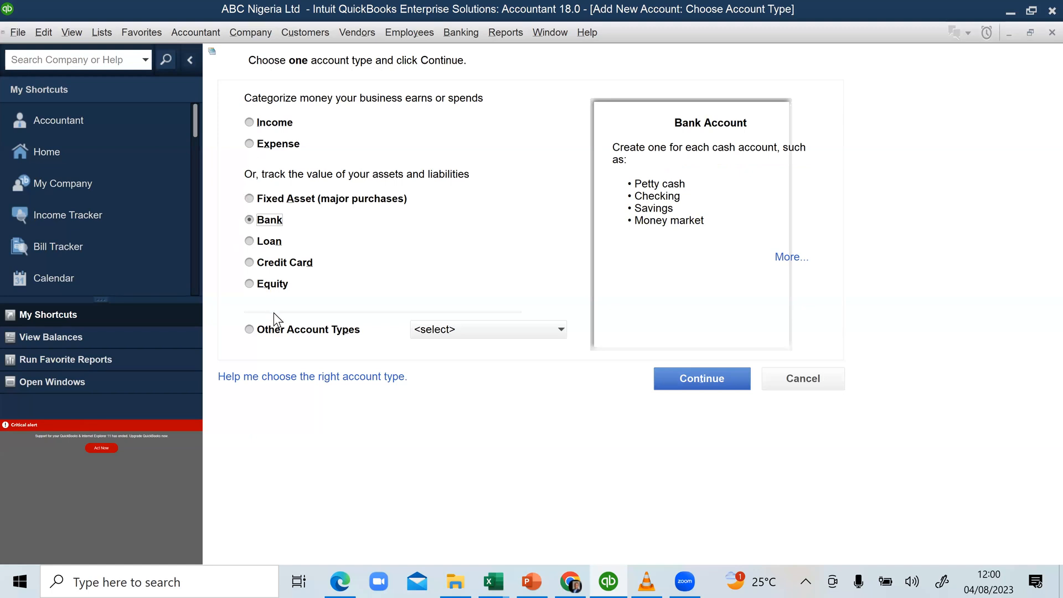
left_click(546, 331)
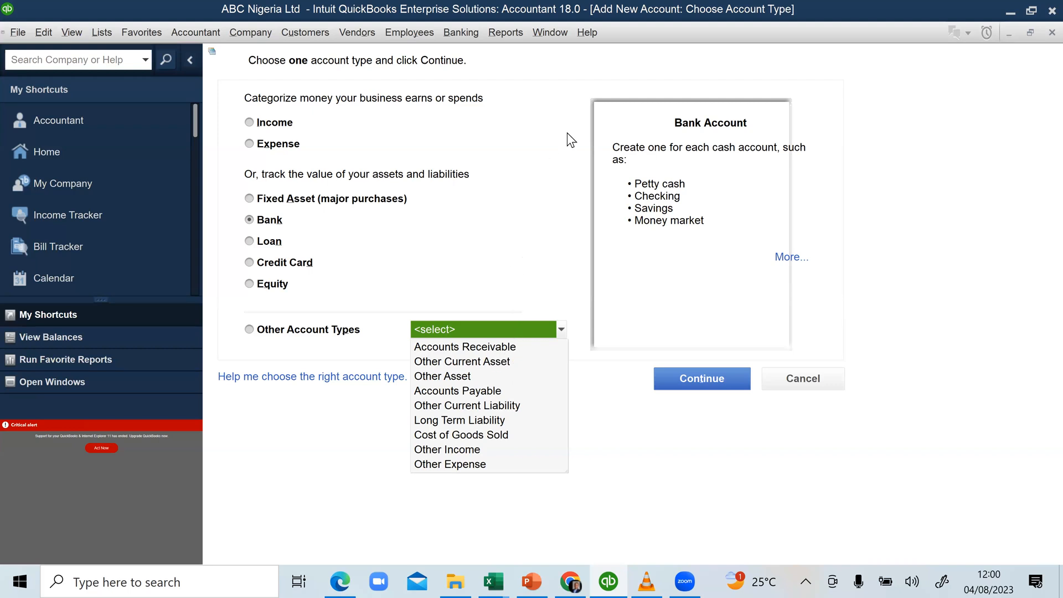
left_click(608, 150)
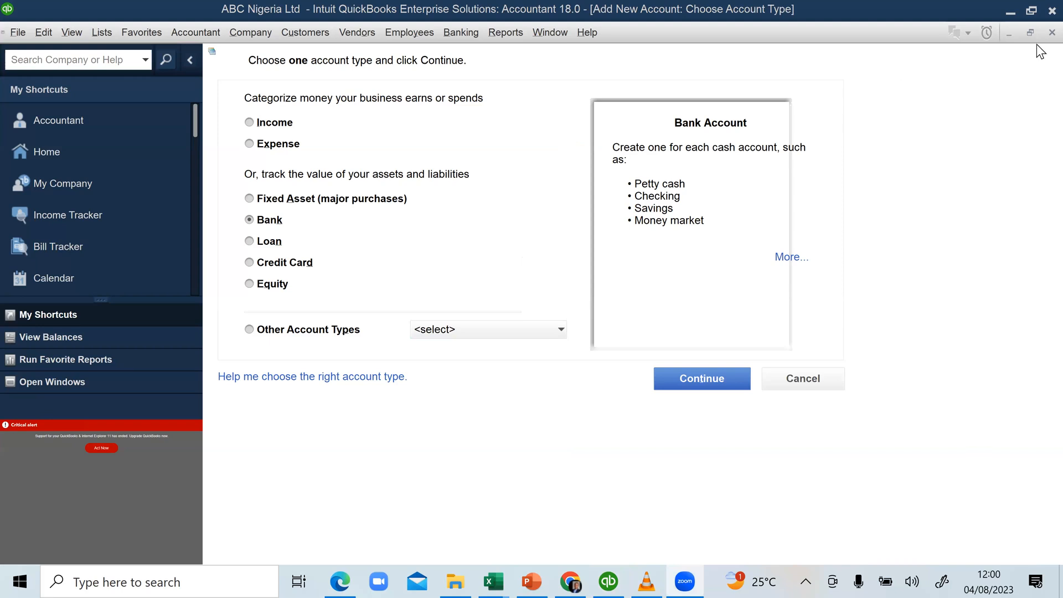
left_click(1052, 32)
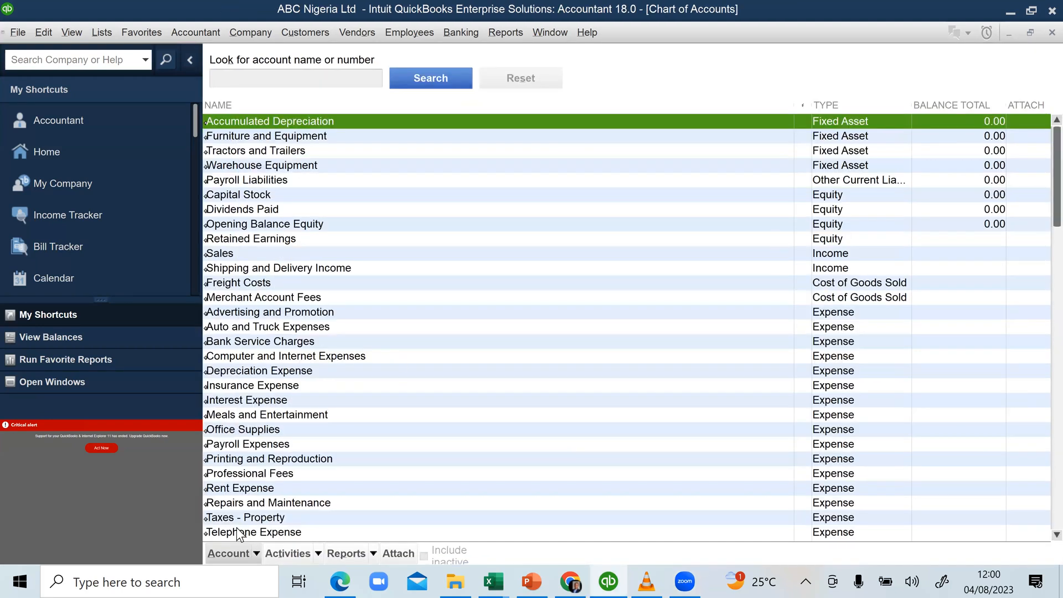
Switch to the QBD Masterclass Workbook1 in Excel and compare the trial balance account types, from banks down to expenses
left_click(494, 580)
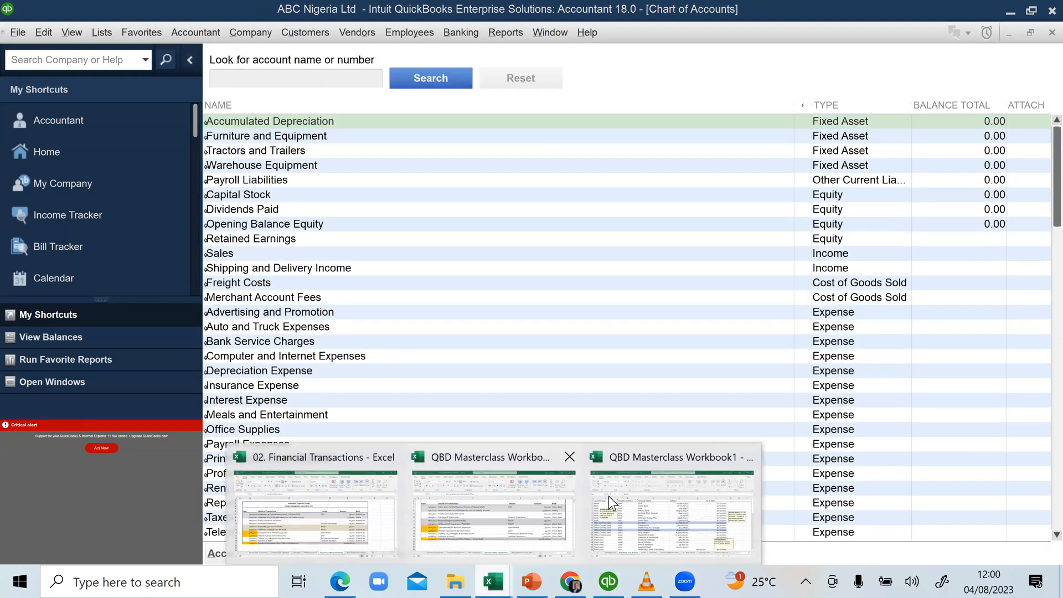
left_click(654, 523)
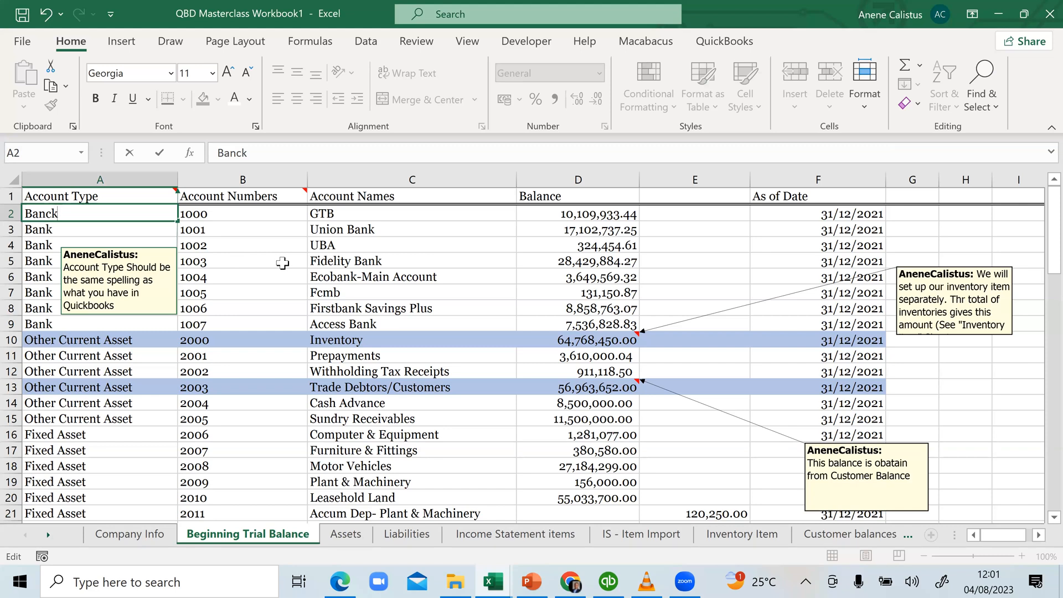
key("Return")
scroll(544, 285, "down", 8)
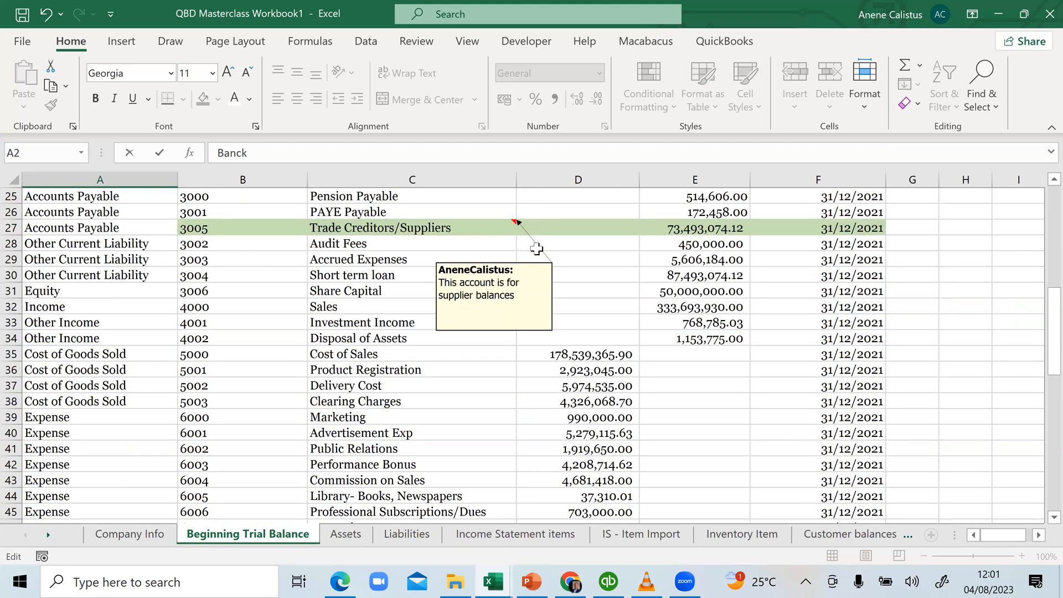
scroll(536, 247, "up", 7)
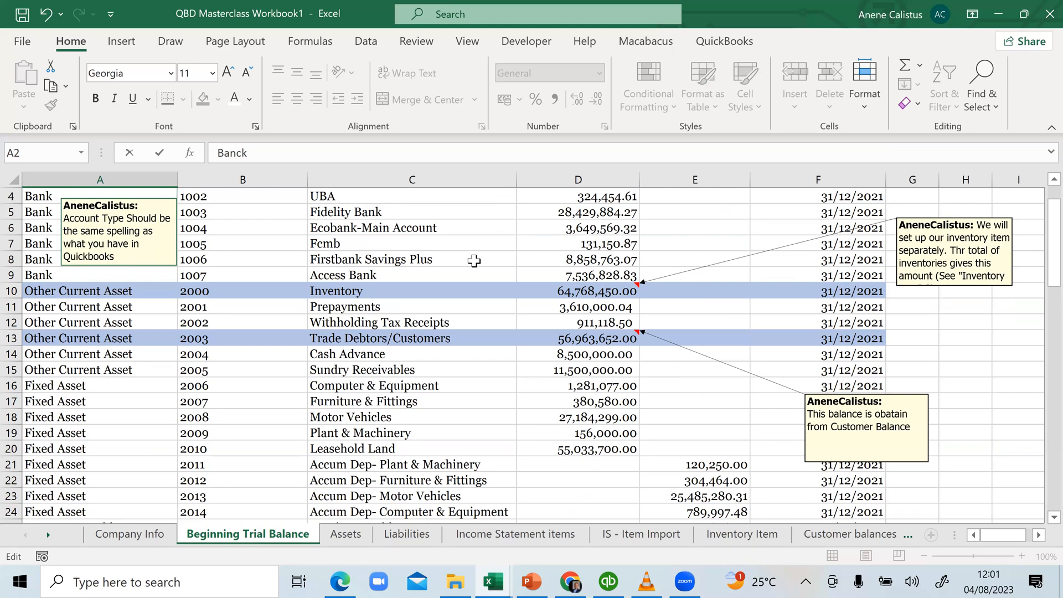
scroll(495, 251, "up", 1)
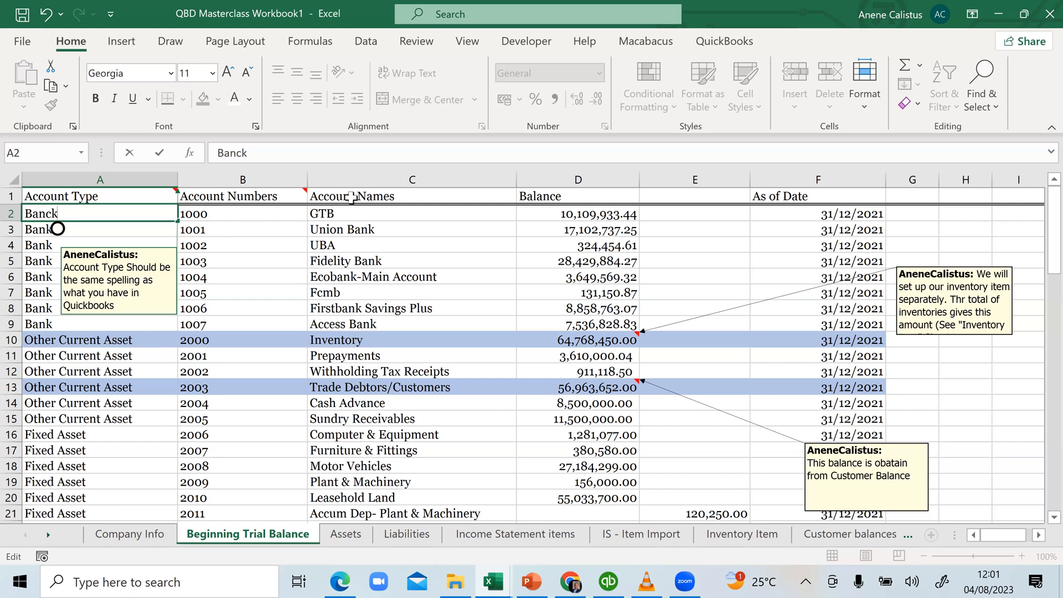
Open the Assets sheet and examine its account types, from Bank through Other Current Asset to Fixed Asset
left_click(342, 532)
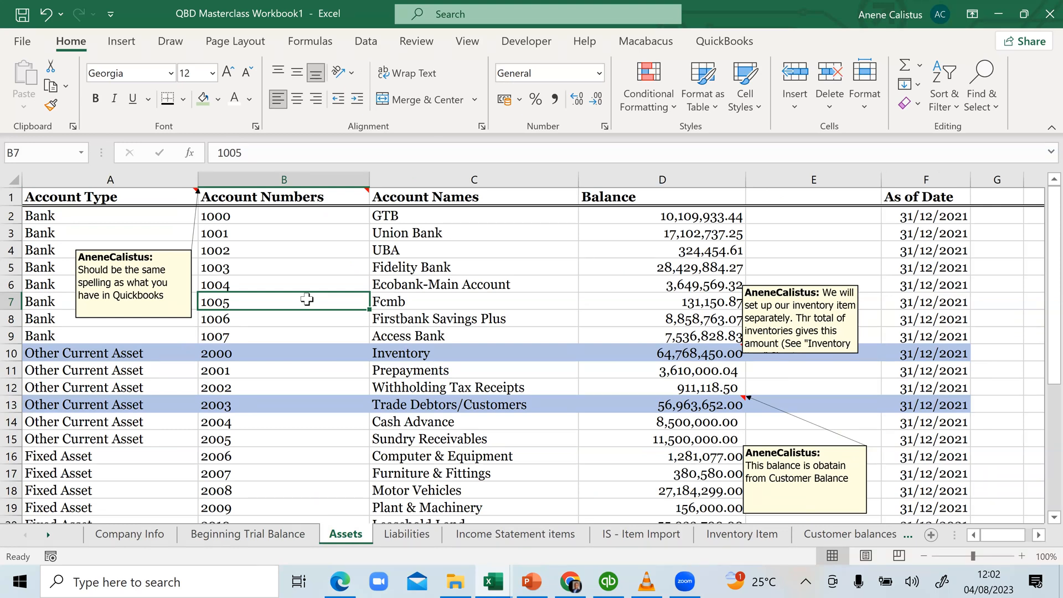
left_click(113, 217)
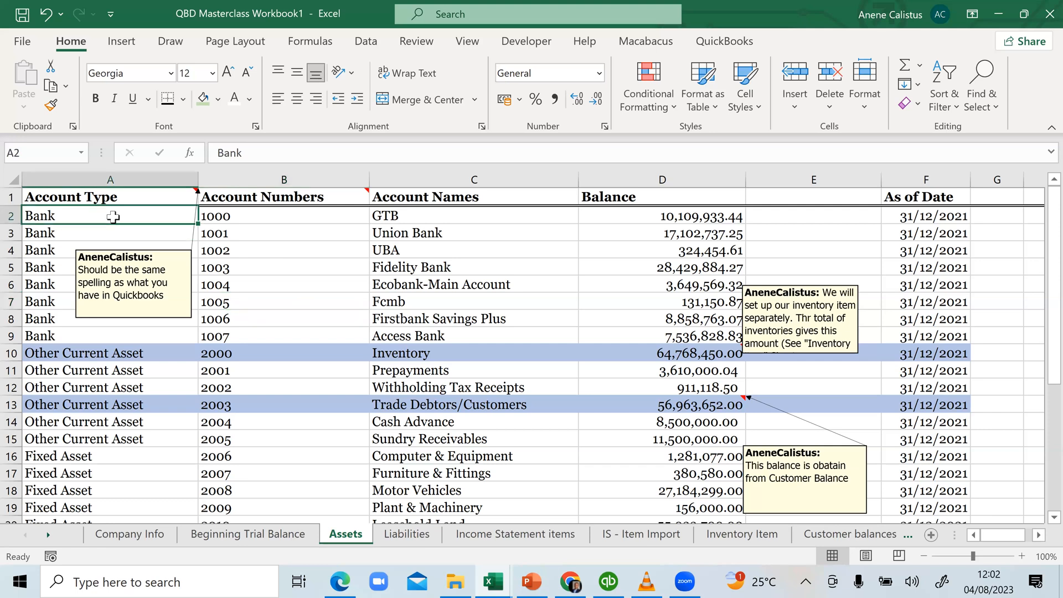
left_click_drag(72, 216, 63, 403)
scroll(52, 315, "down", 1)
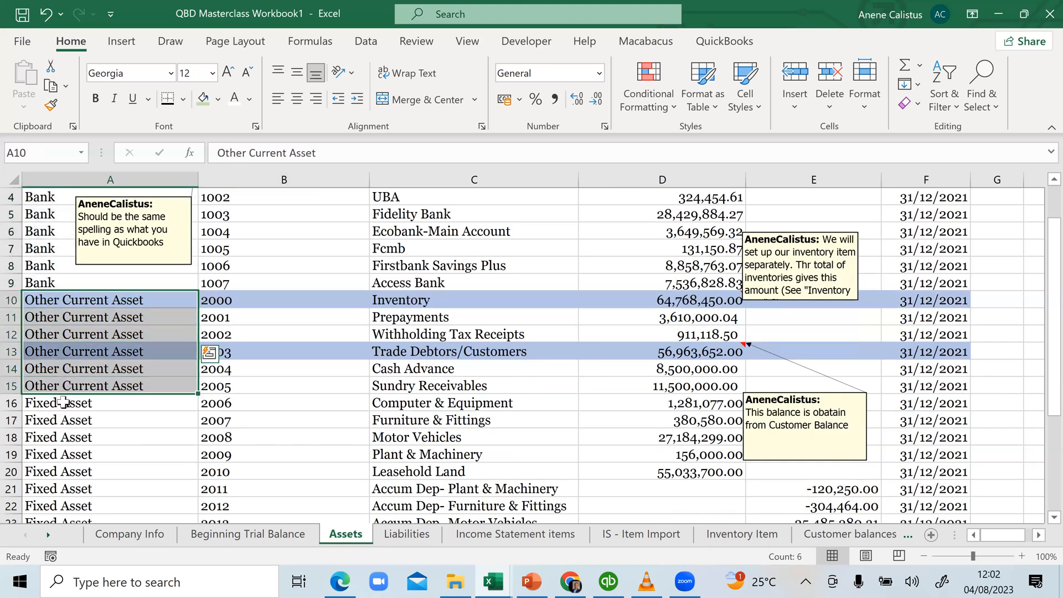
scroll(64, 402, "down", 3)
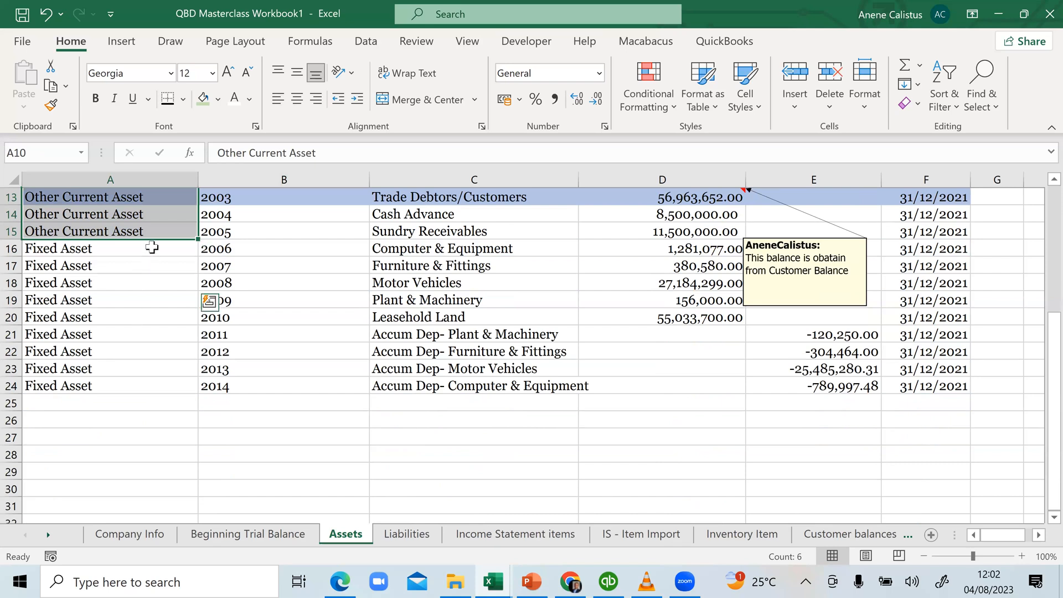
scroll(216, 229, "up", 4)
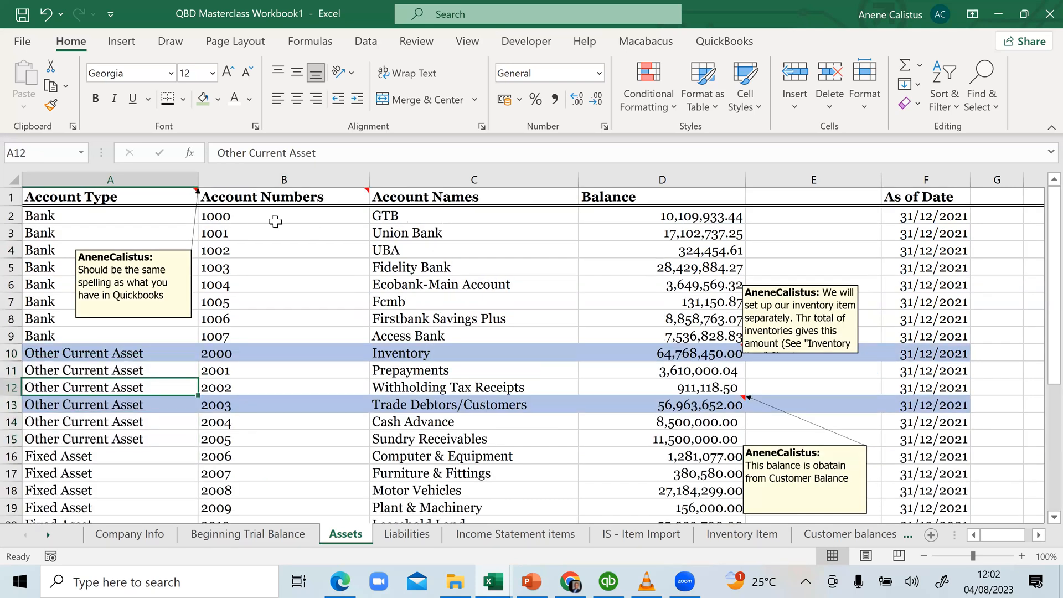
Examine the account number and balance of GTB, and scan the balances down to the accumulated depreciation rows
left_click(257, 216)
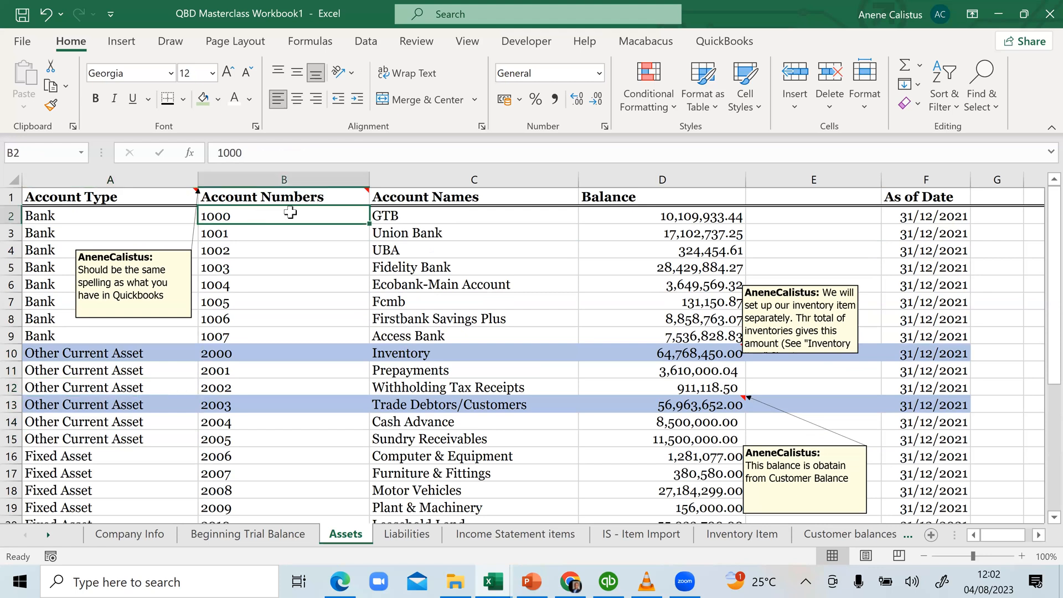
left_click(657, 216)
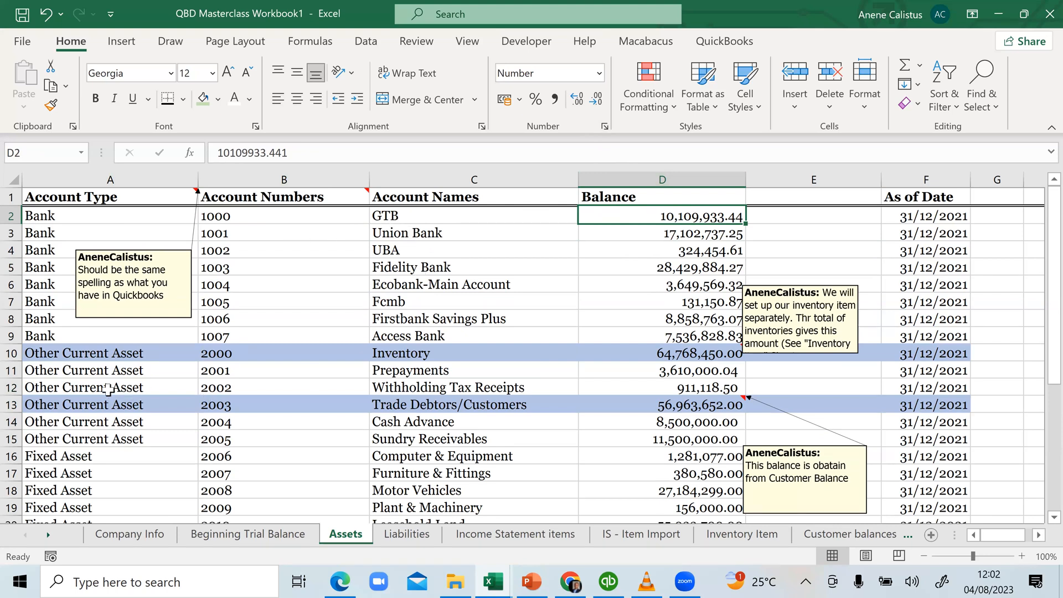
scroll(108, 389, "down", 1)
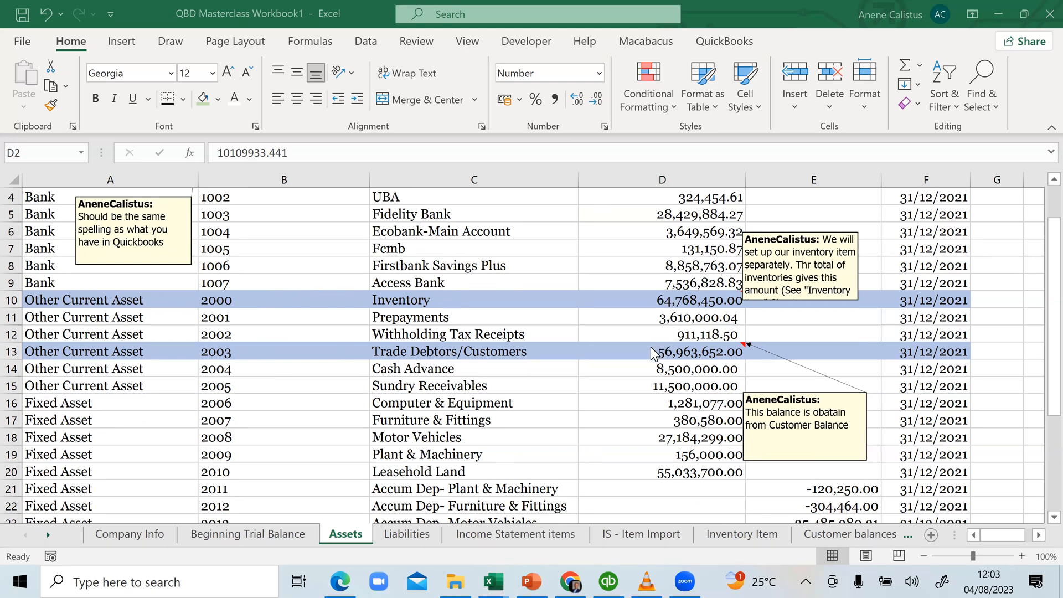
scroll(620, 382, "down", 4)
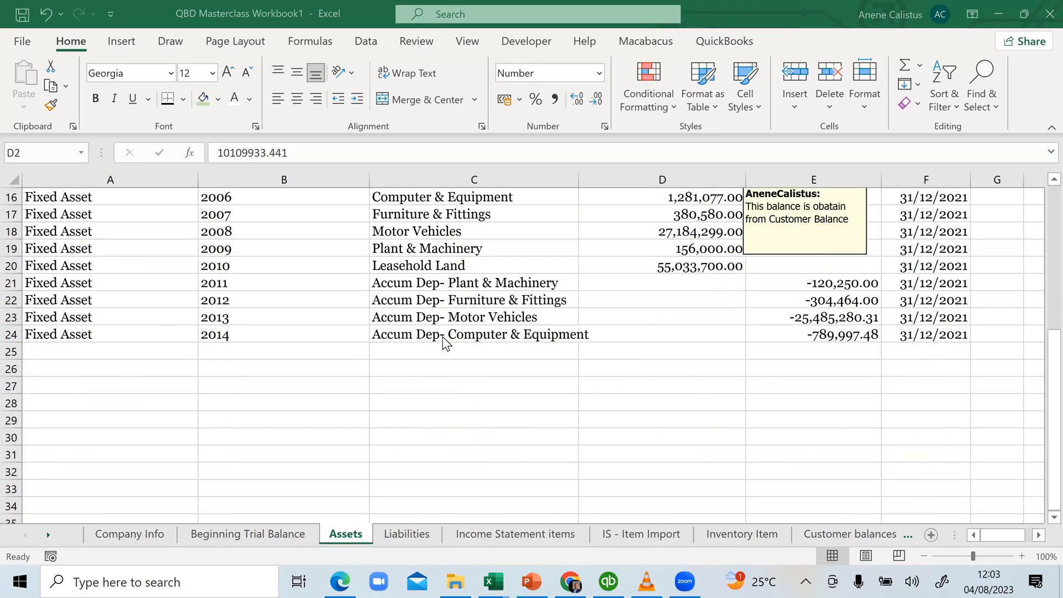
scroll(437, 335, "up", 5)
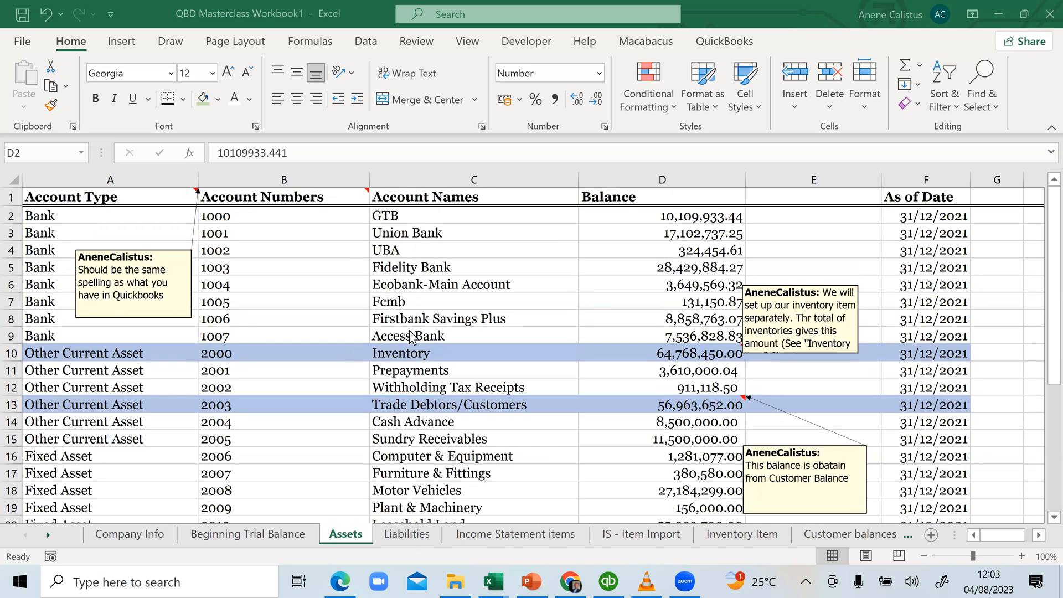
Go through the asset account names from Prepayments to Plant & Machinery and review the balances on the Assets sheet
left_click(414, 369)
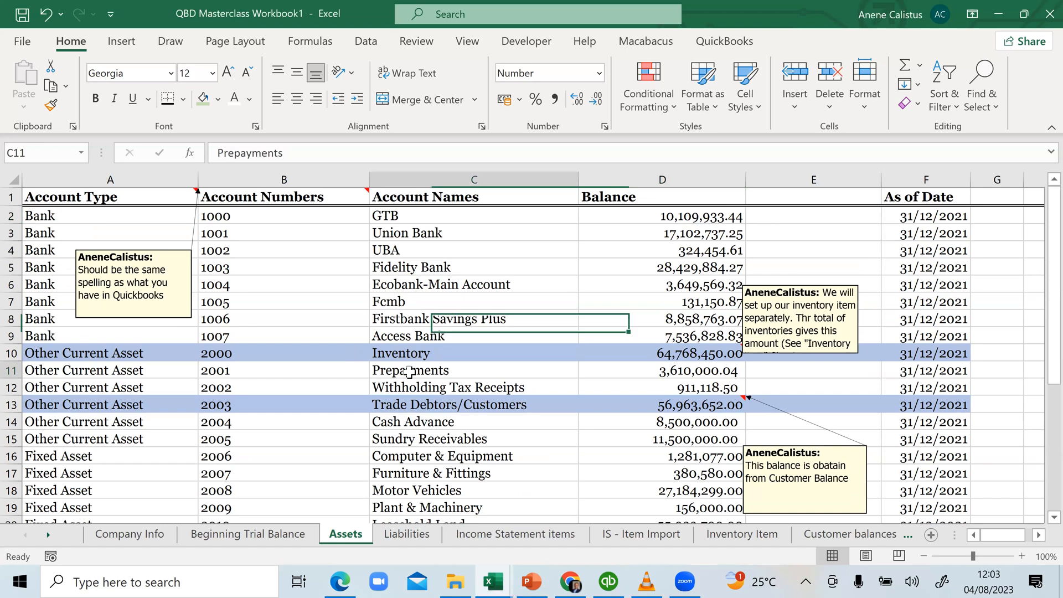
key("Down")
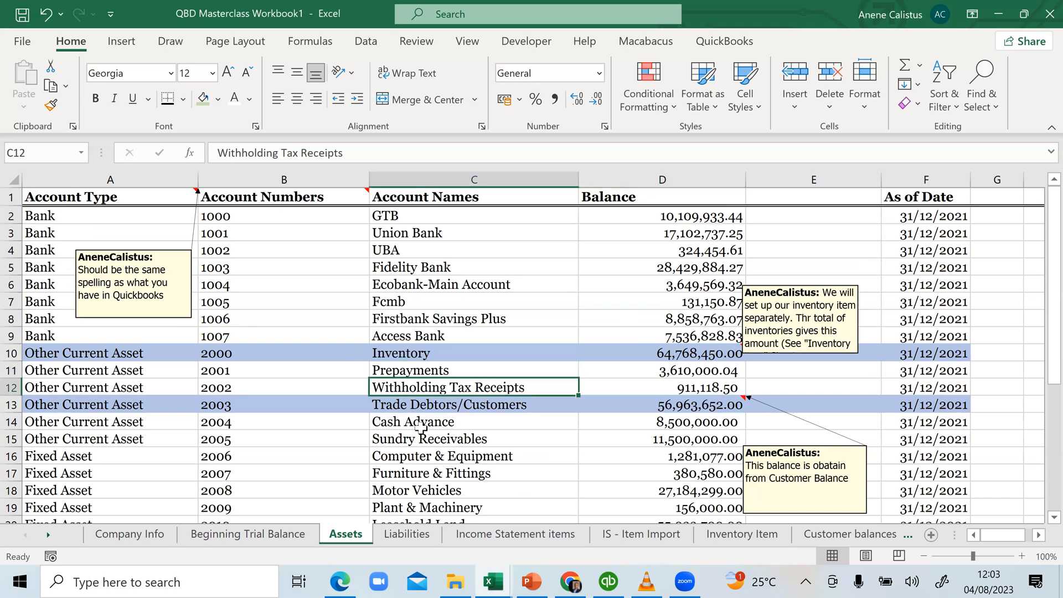
scroll(425, 422, "down", 1)
key("Down")
key("Down")
key("Down")
key("Down")
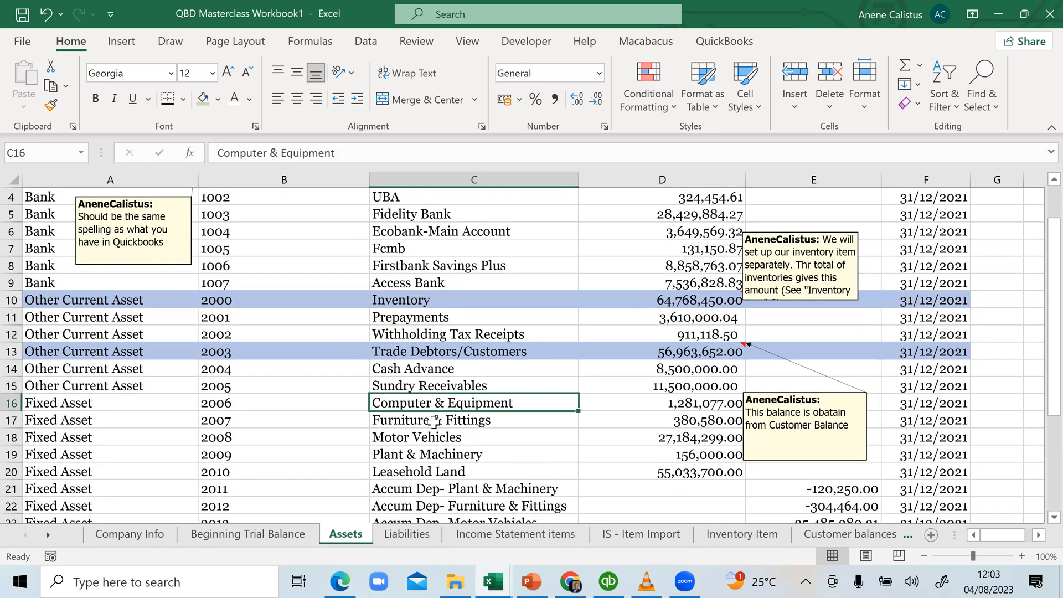
key("Down")
scroll(453, 438, "down", 1)
key("Down")
key("Down")
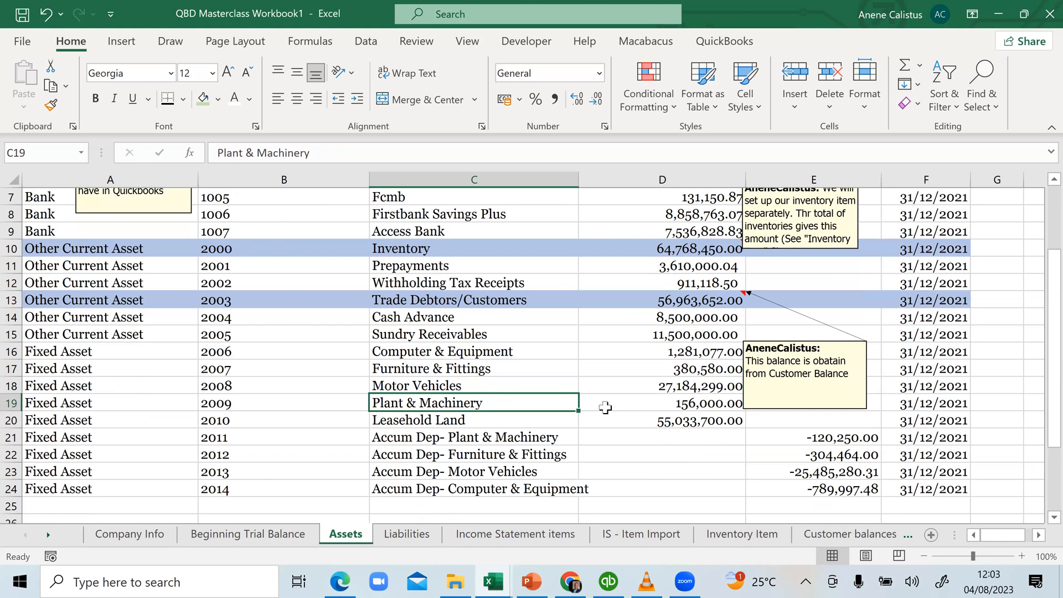
scroll(554, 332, "down", 1)
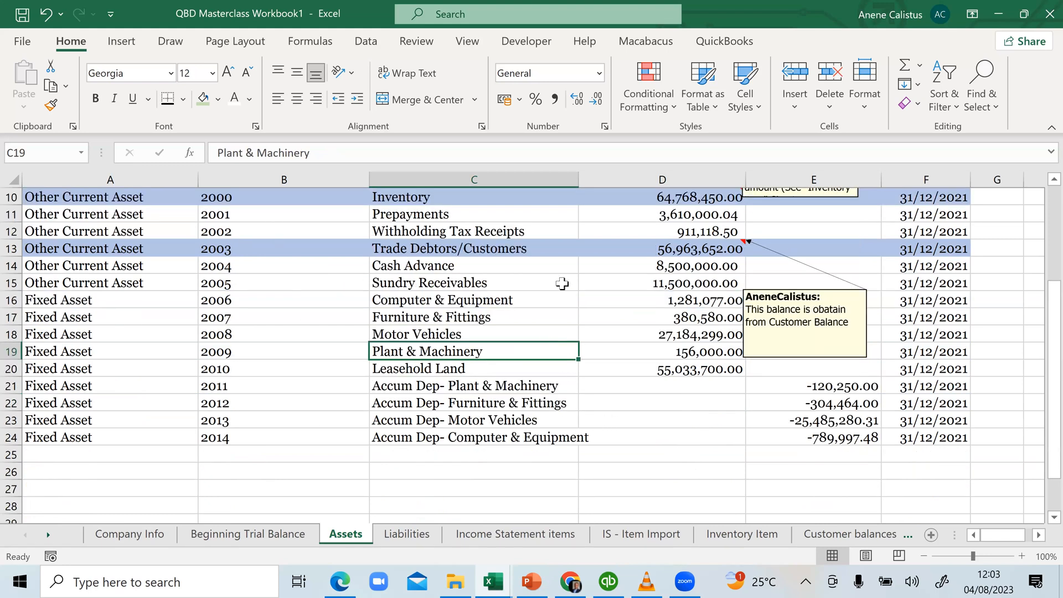
scroll(556, 288, "up", 3)
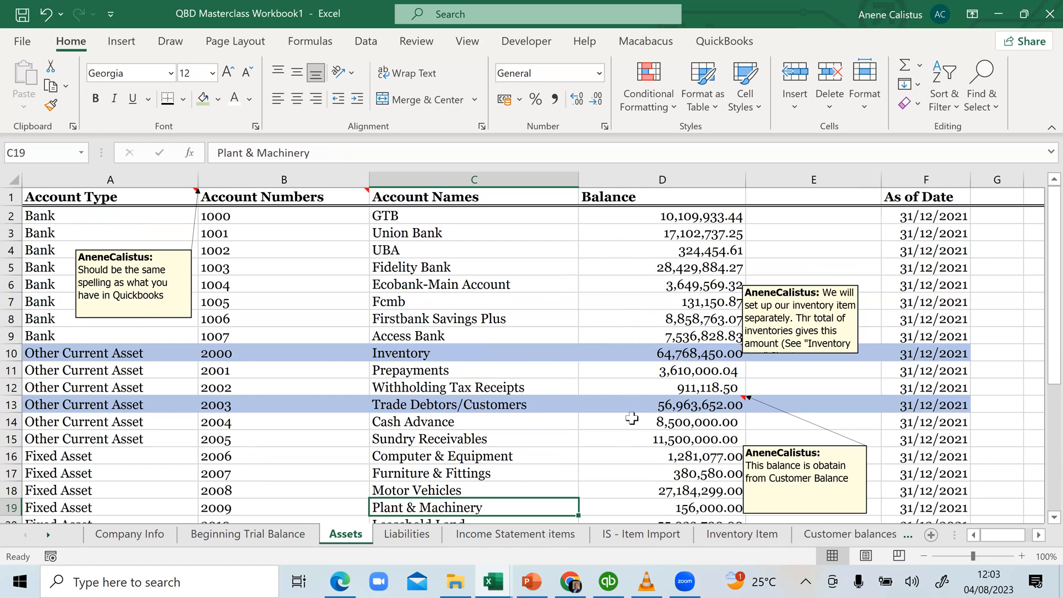
scroll(630, 338, "down", 1)
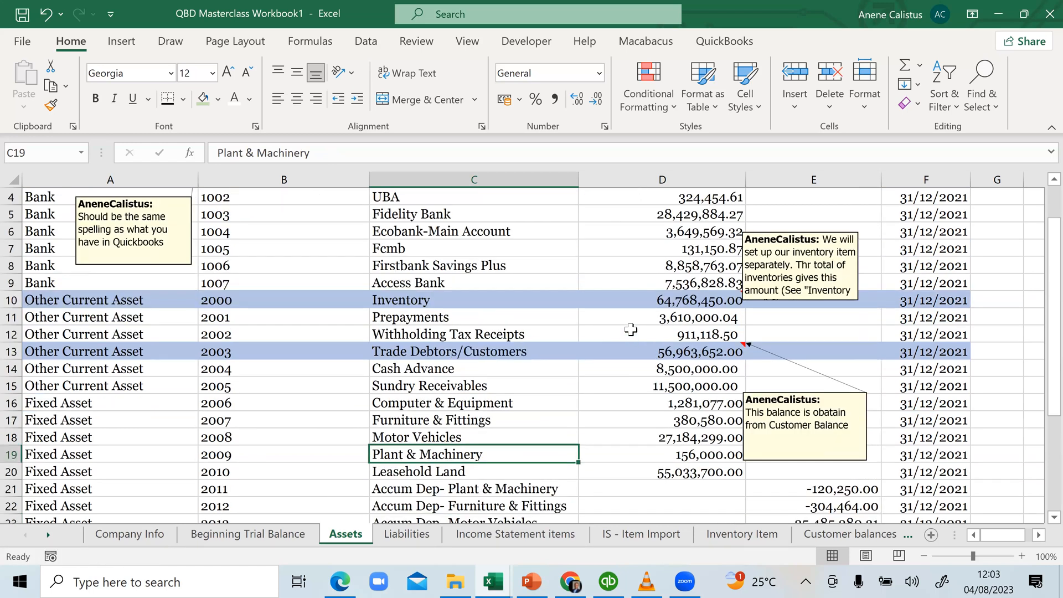
scroll(630, 335, "up", 1)
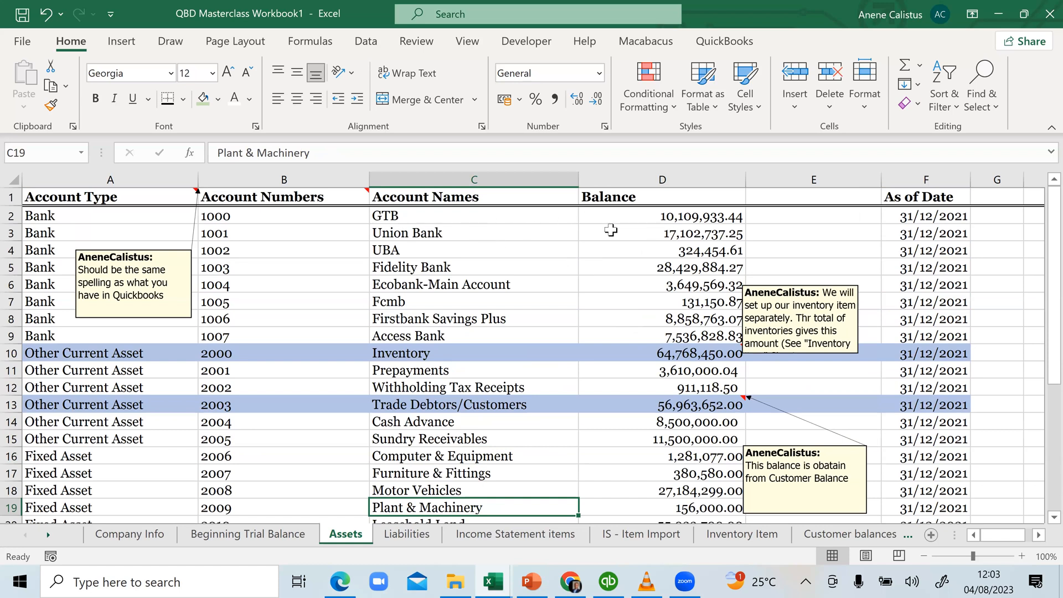
Highlight the asset balances on the Assets sheet from GTB down to Leasehold Land
left_click_drag(682, 223, 704, 577)
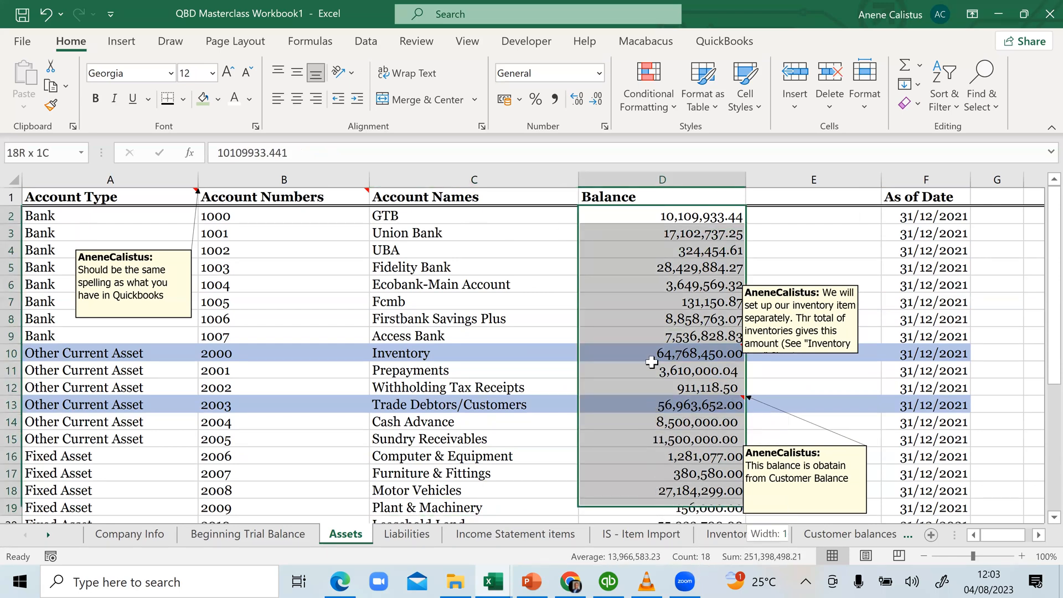
scroll(624, 260, "down", 6)
left_click(624, 264)
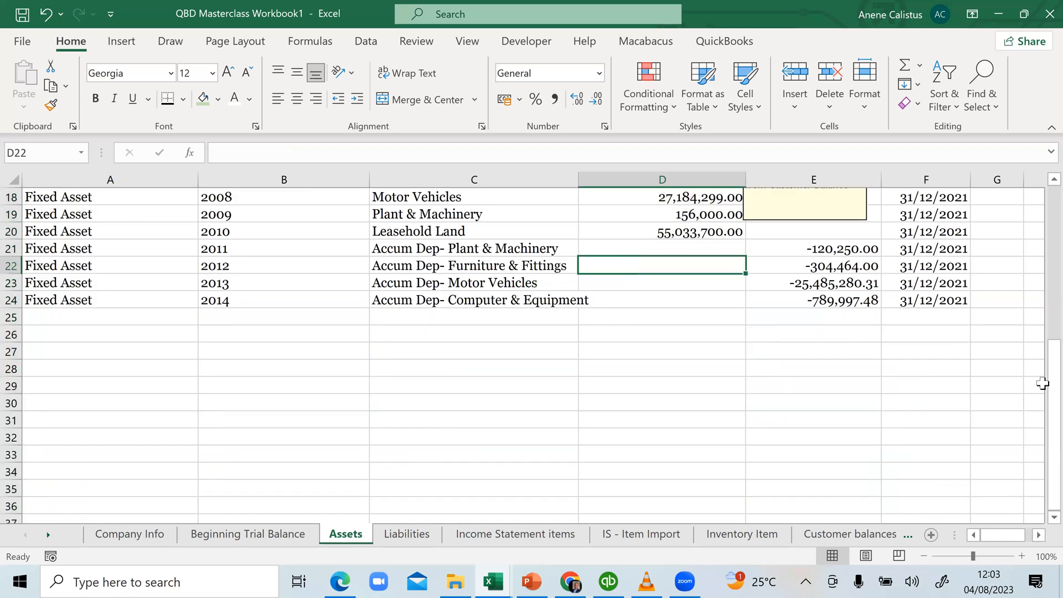
scroll(1037, 303, "up", 5)
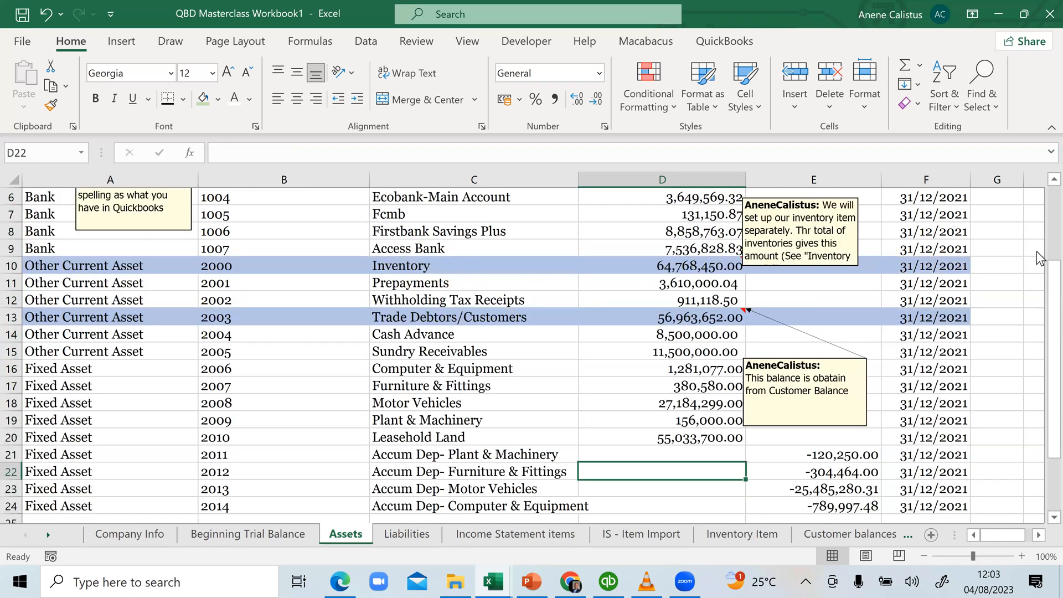
scroll(459, 205, "up", 1)
left_click_drag(652, 215, 654, 490)
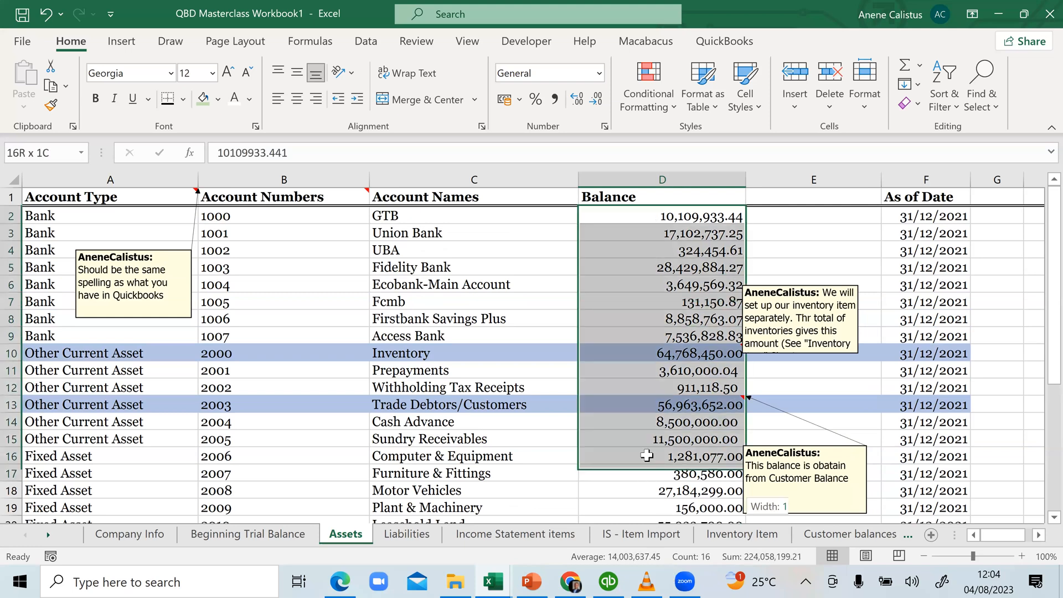
left_click_drag(644, 396, 674, 440)
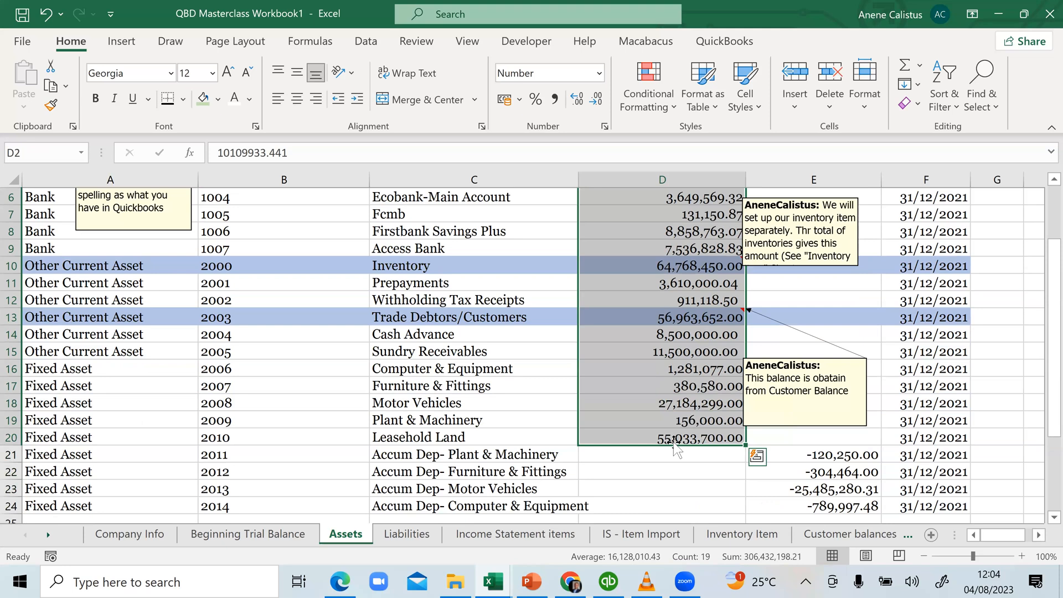
Examine the accumulated depreciation accounts and their separate column of negative balances, from Plant & Machinery to Computer & Equipment
left_click(828, 441)
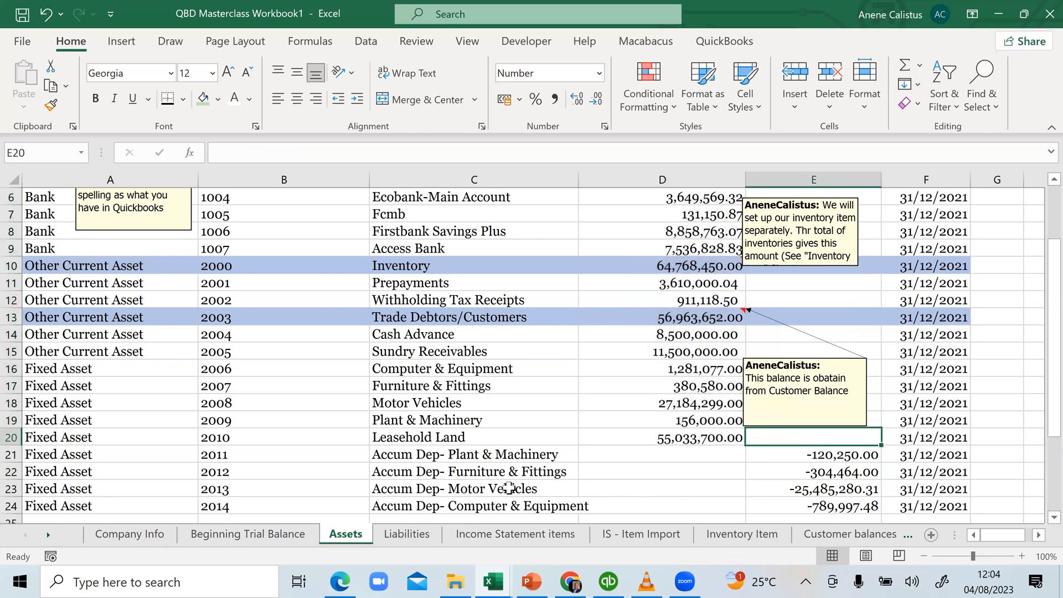
left_click(833, 454)
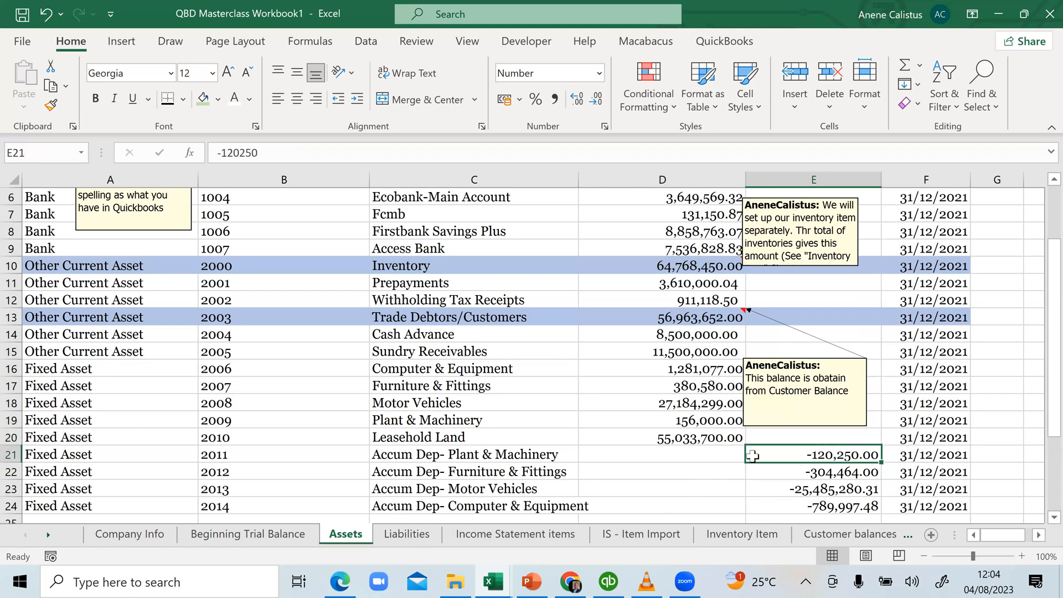
left_click(520, 506)
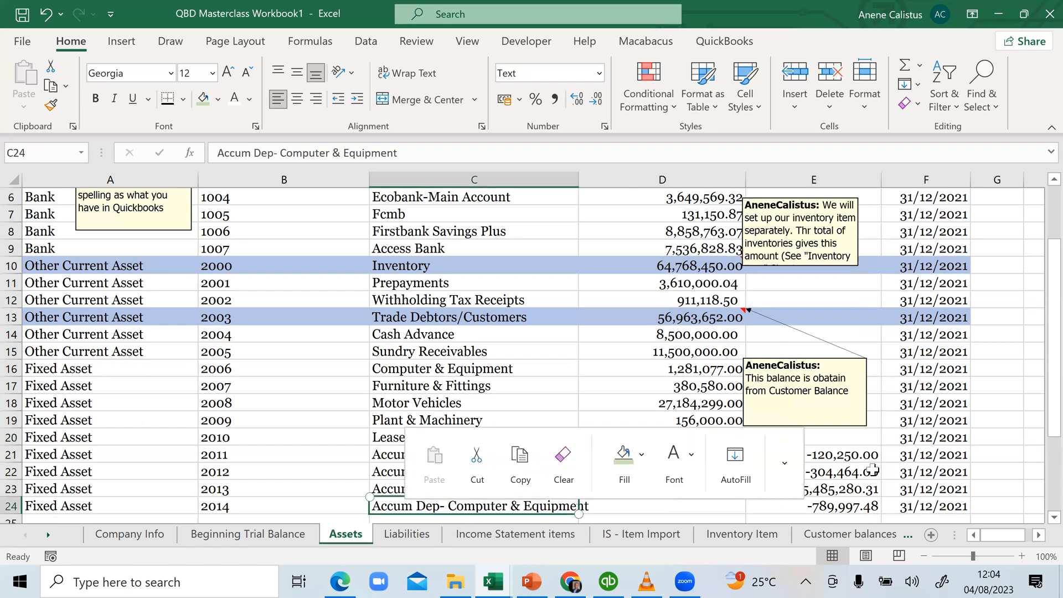
left_click(833, 454)
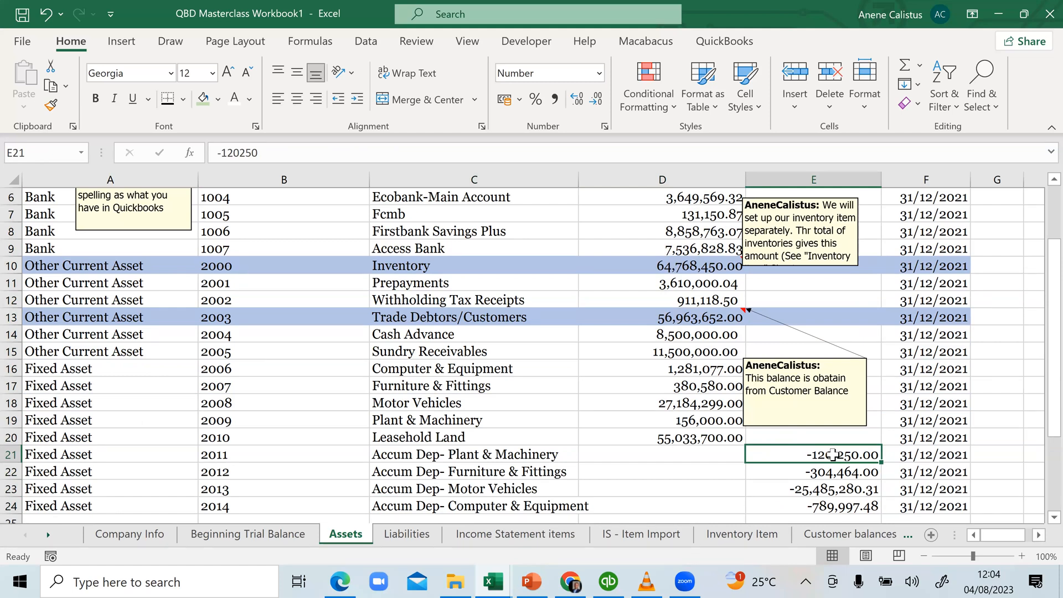
left_click(1053, 518)
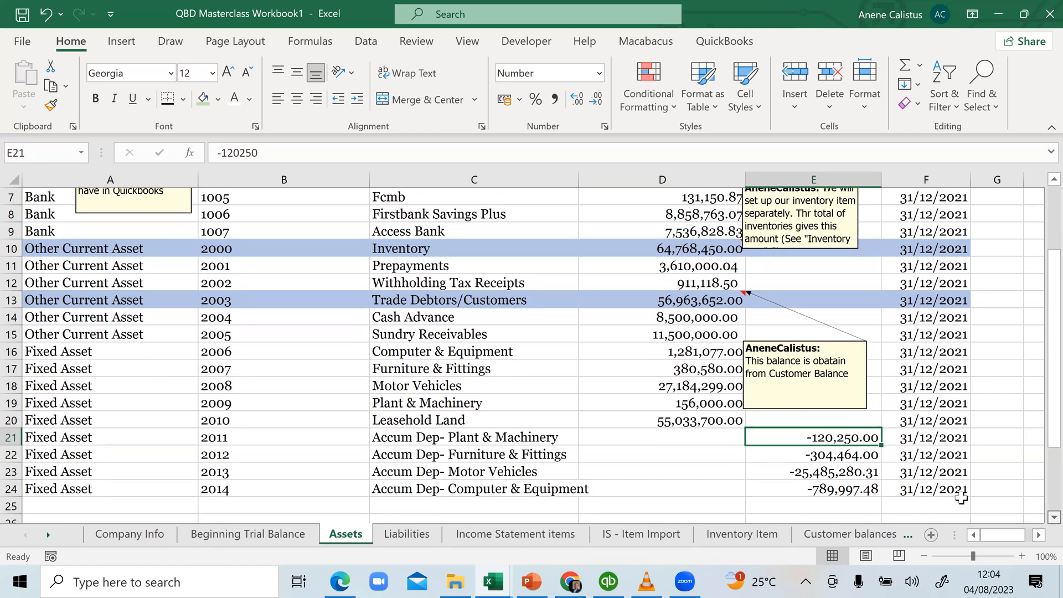
scroll(961, 498, "down", 1)
left_click(284, 506)
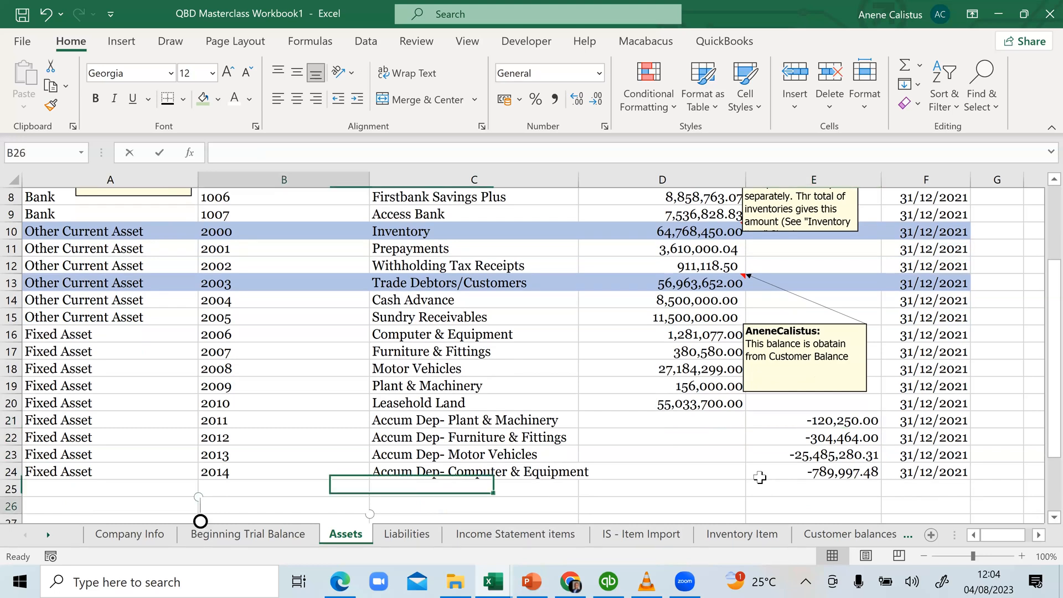
key("Up")
left_click_drag(819, 420, 819, 472)
left_click(814, 500)
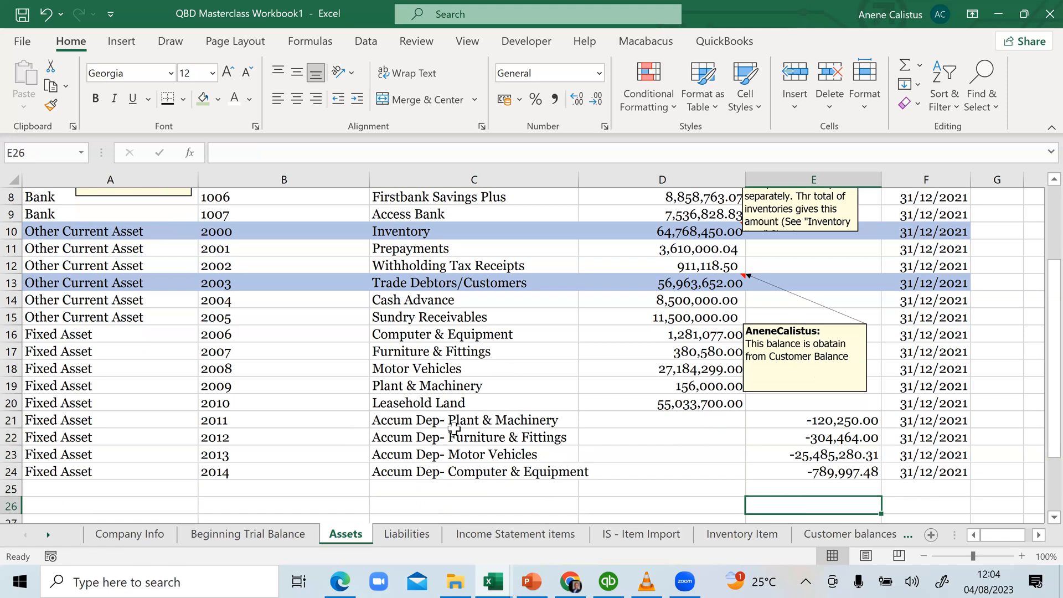
Compare the Motor Vehicles cost balance with its accumulated depreciation balance among the fixed assets
scroll(588, 409, "up", 1)
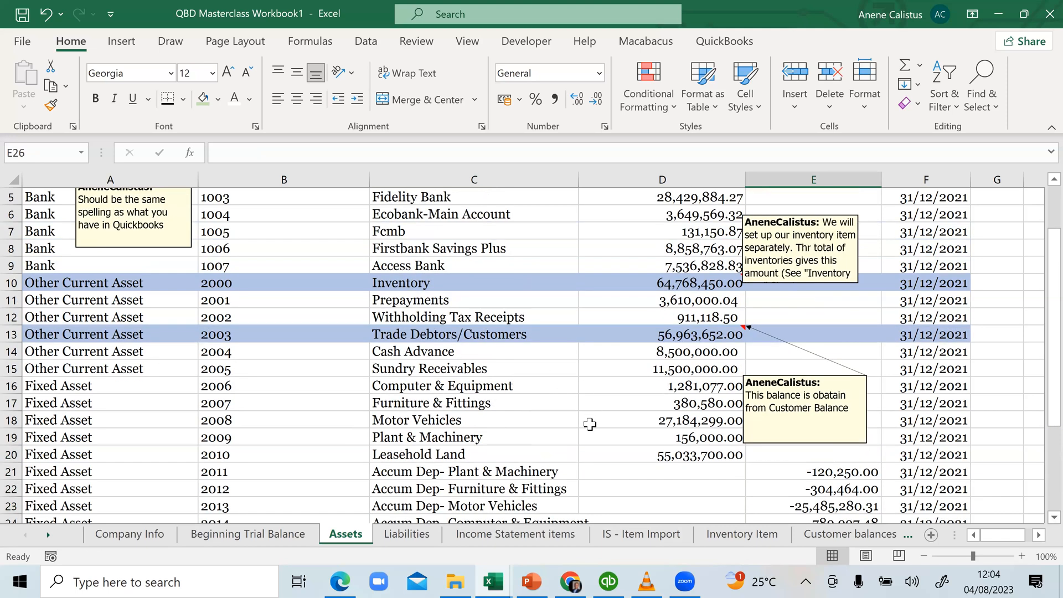
scroll(589, 445, "down", 1)
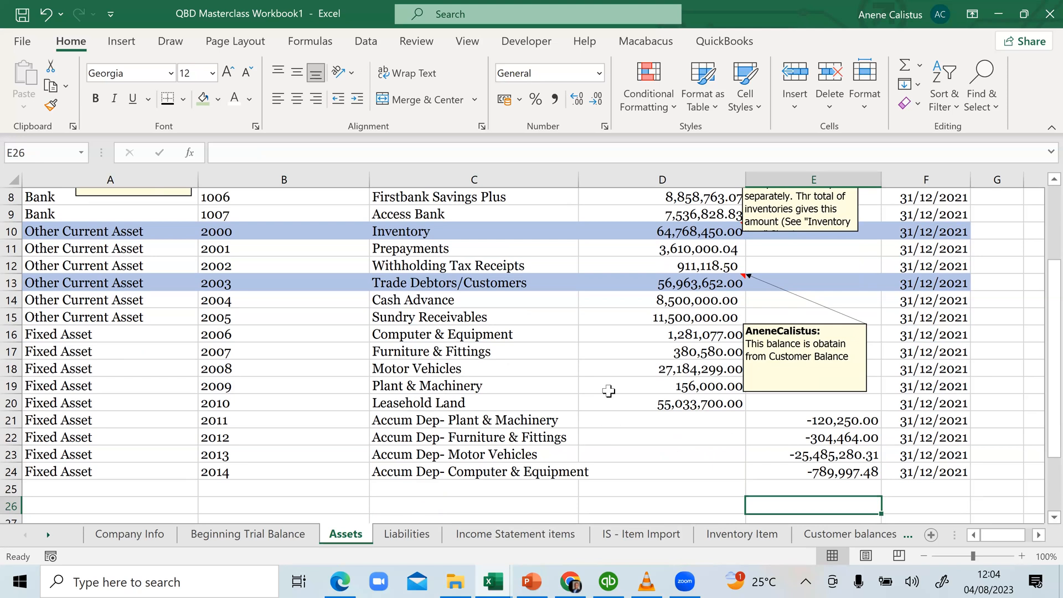
scroll(586, 351, "up", 3)
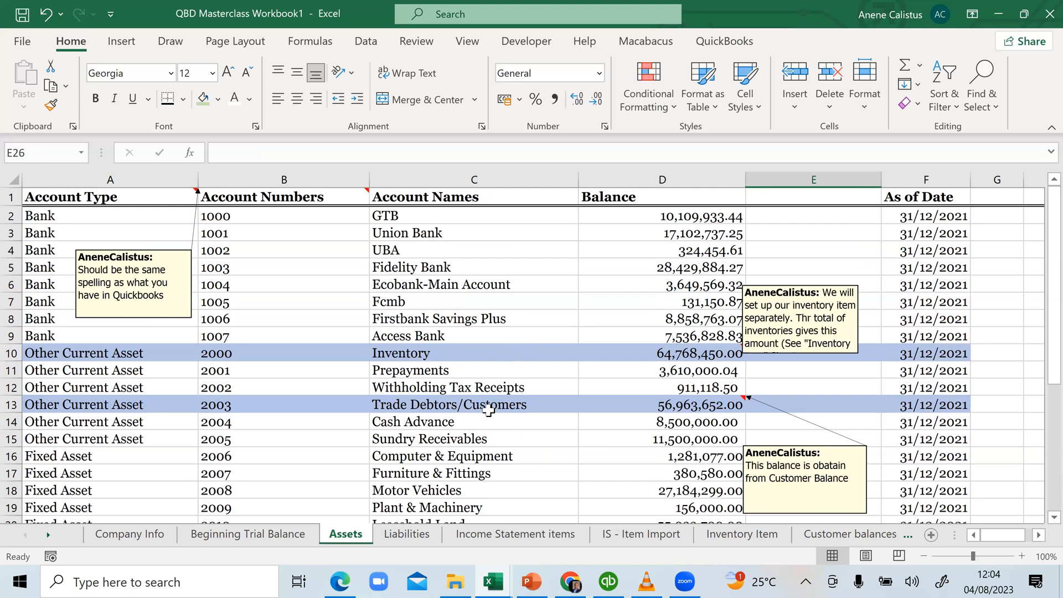
scroll(458, 391, "down", 2)
left_click(437, 387)
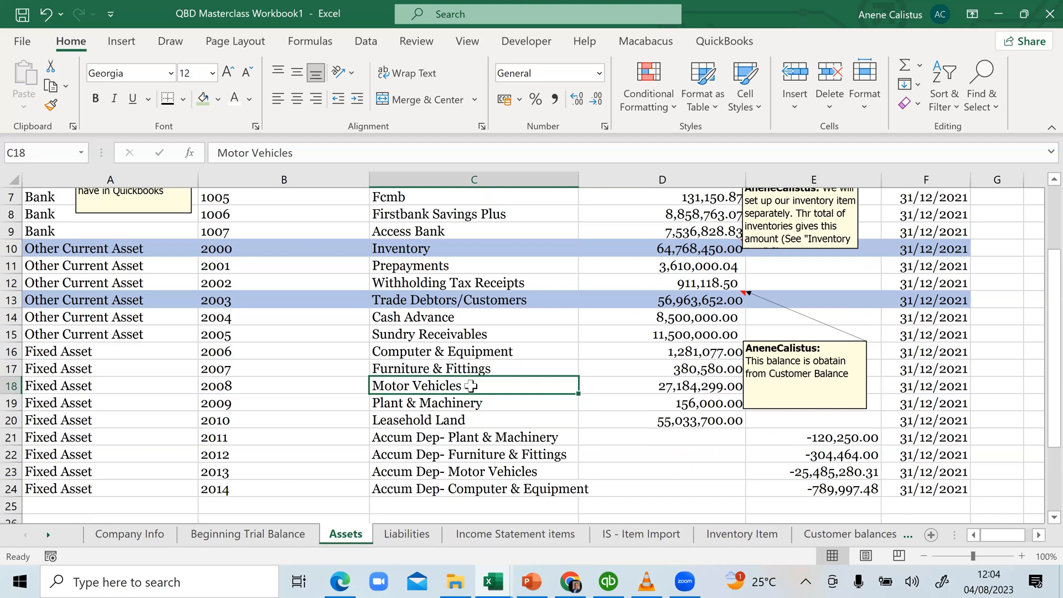
left_click(650, 386)
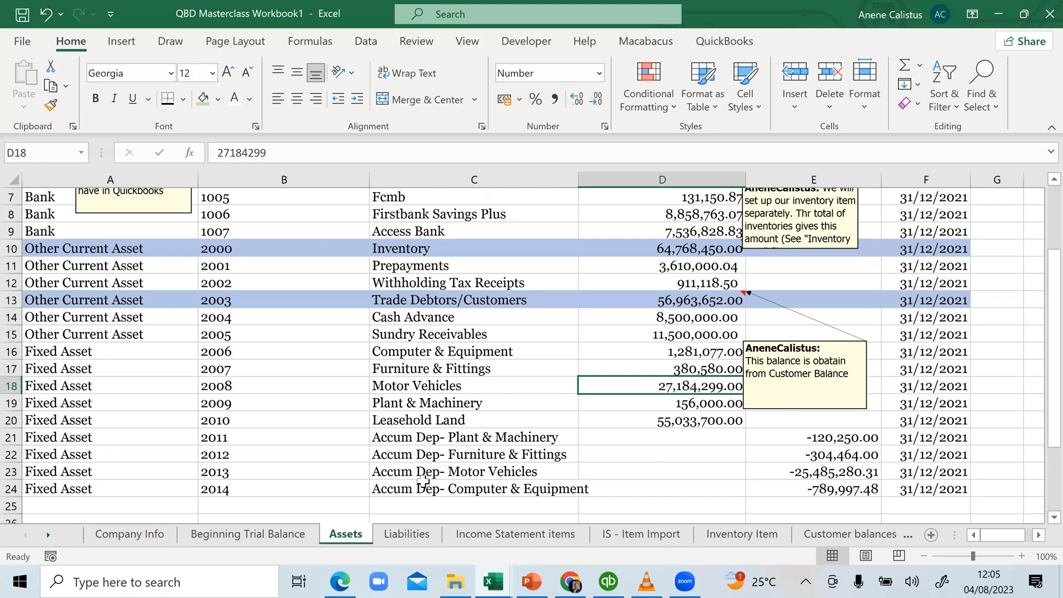
left_click(833, 473)
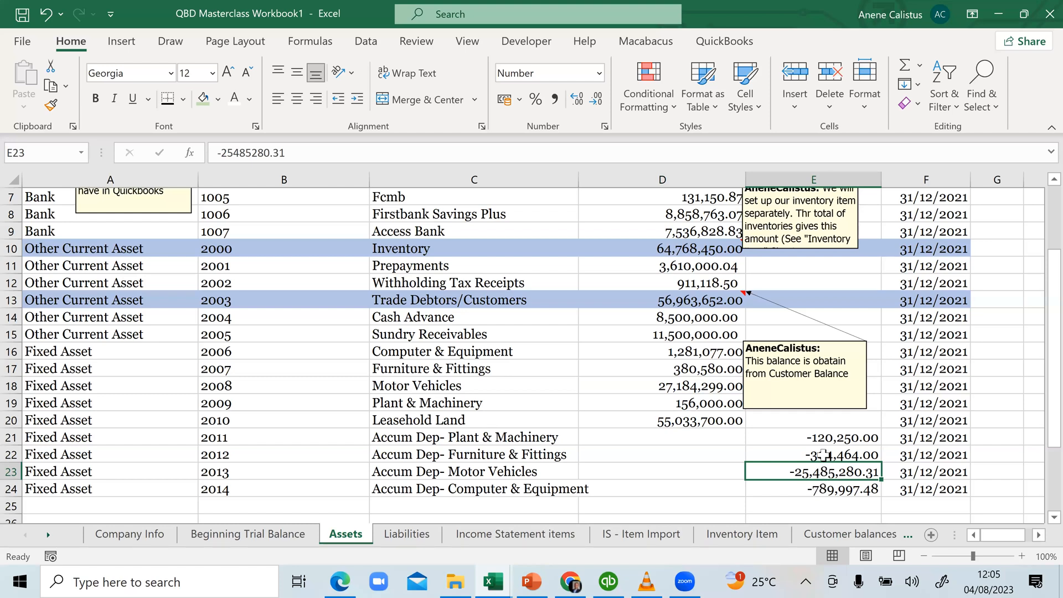
left_click(949, 404)
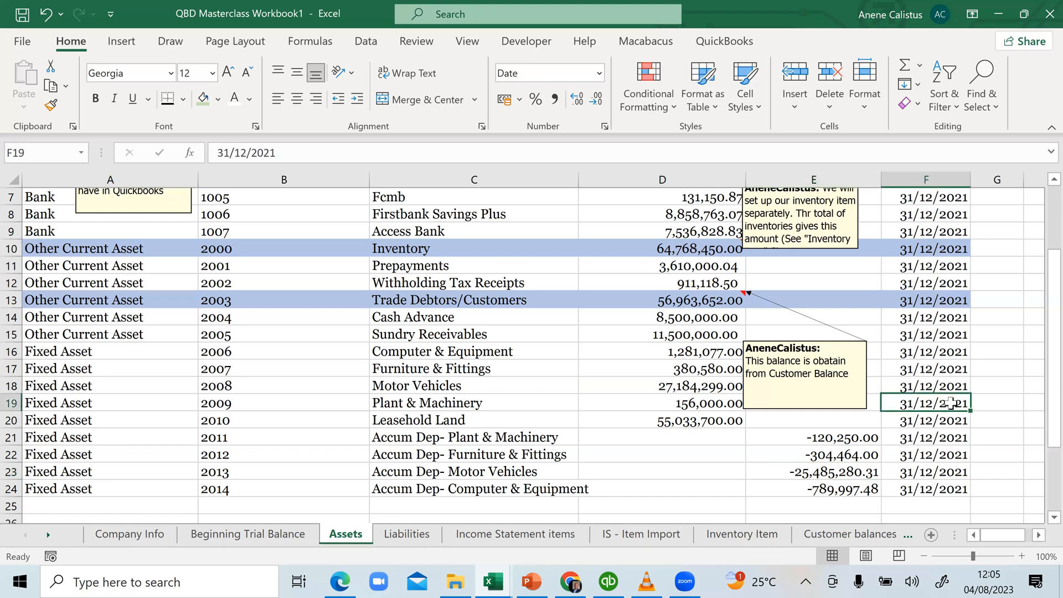
left_click(815, 471)
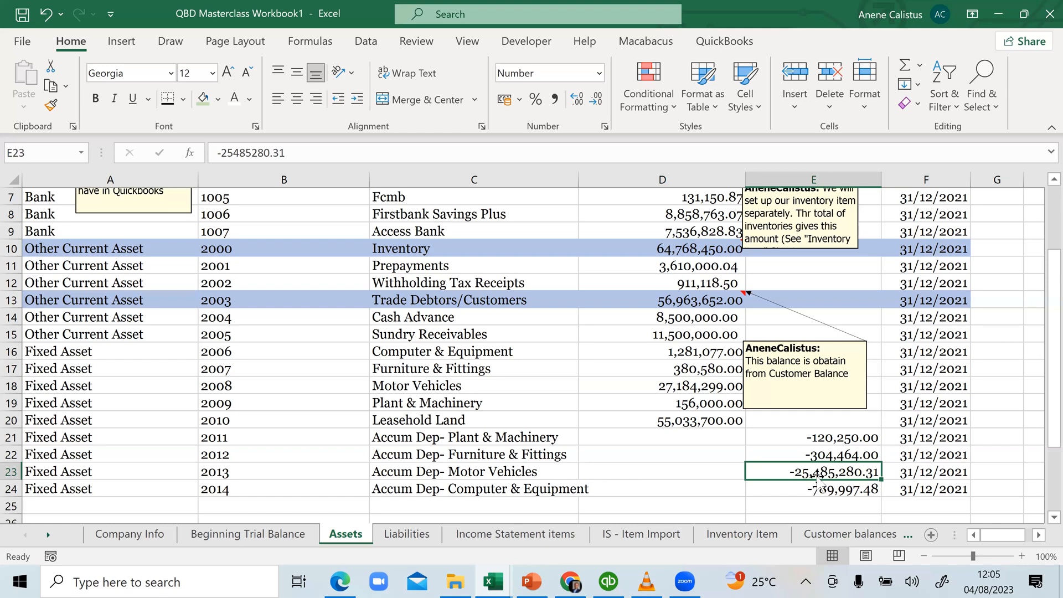
left_click(667, 386)
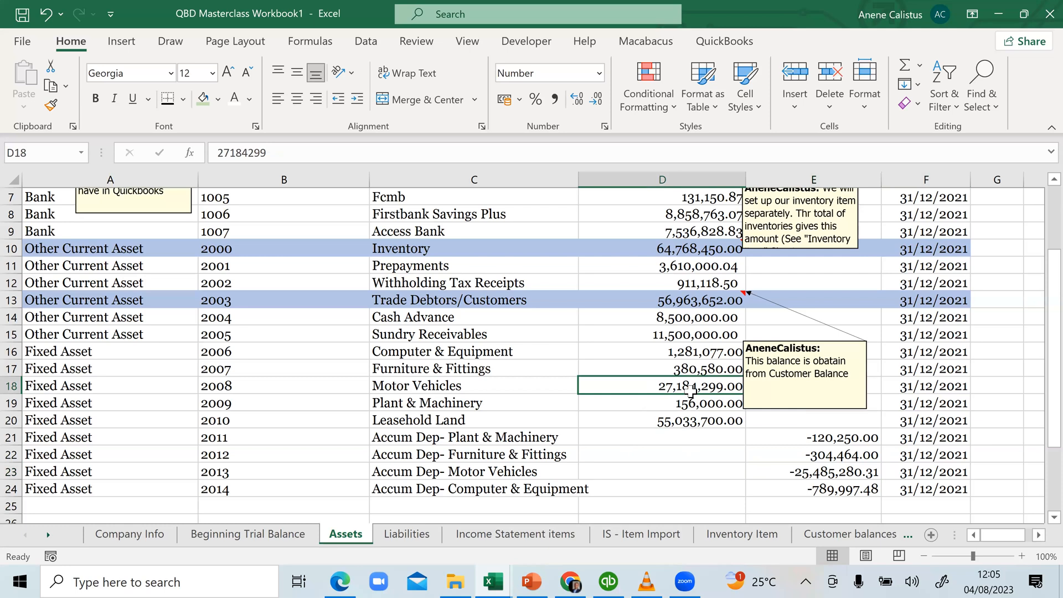
left_click(803, 472)
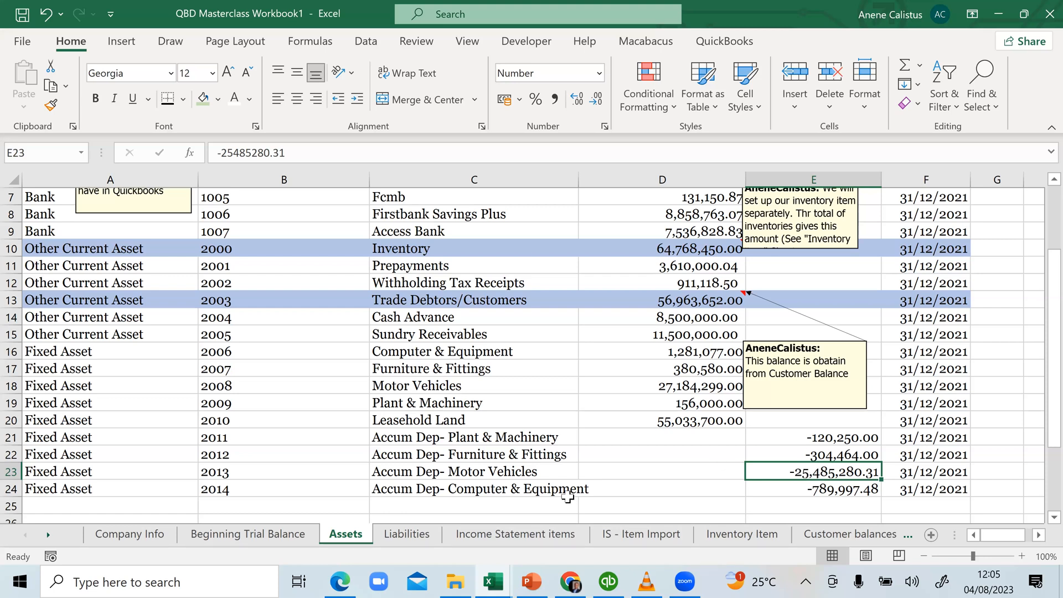
Examine the highlighted Inventory row on the Assets sheet, including its as-of date and balance
scroll(511, 342, "up", 2)
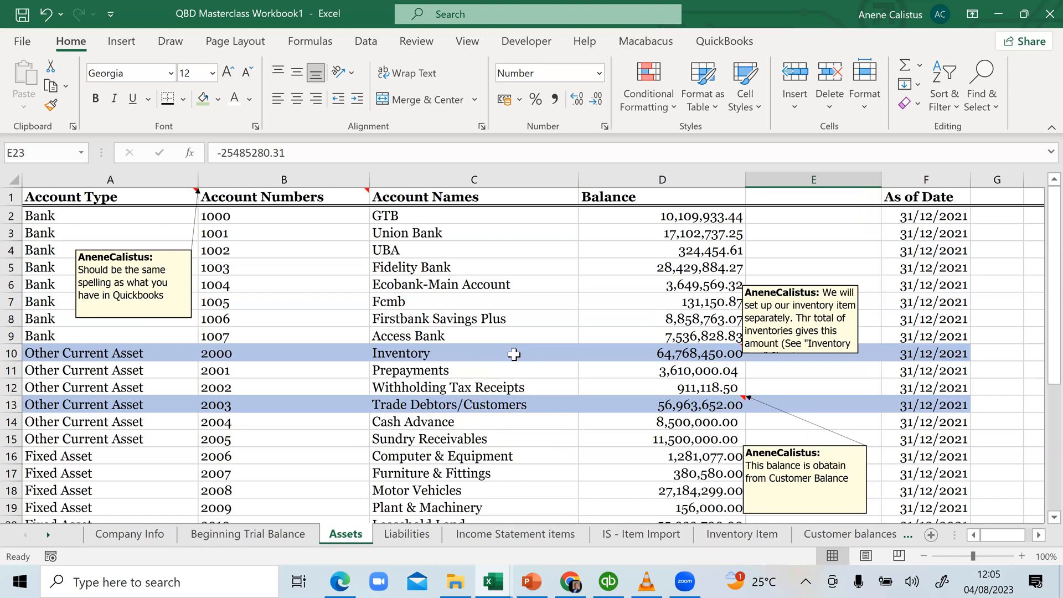
scroll(516, 355, "down", 1)
scroll(516, 354, "up", 1)
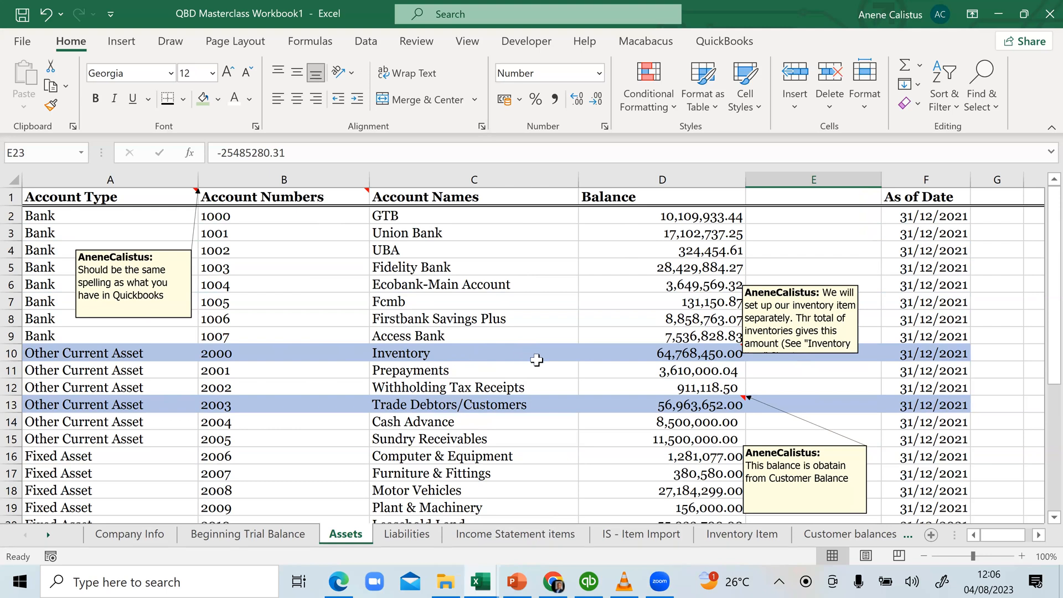
left_click(423, 355)
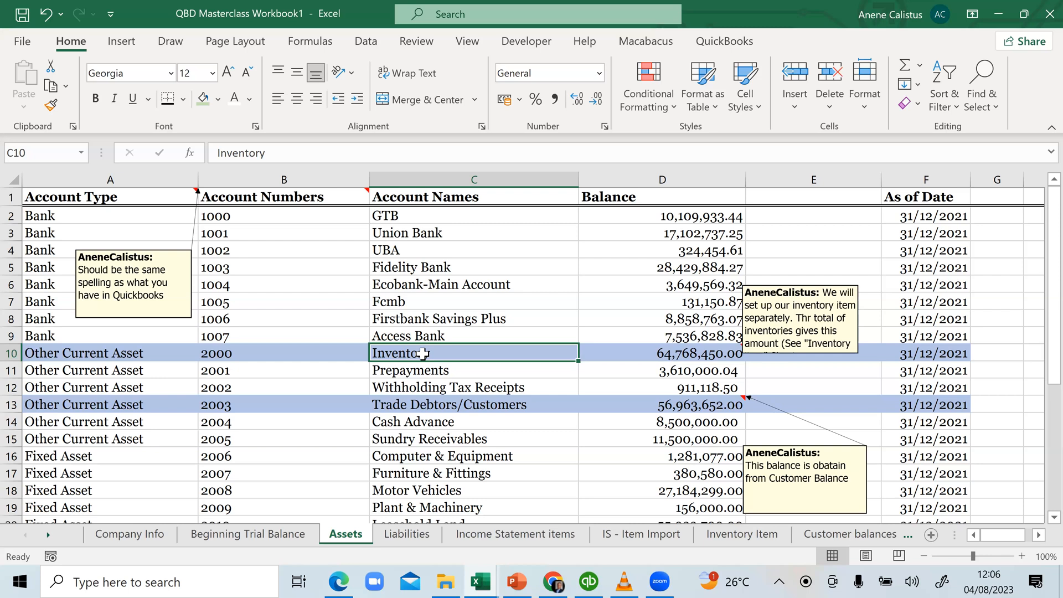
left_click(944, 362)
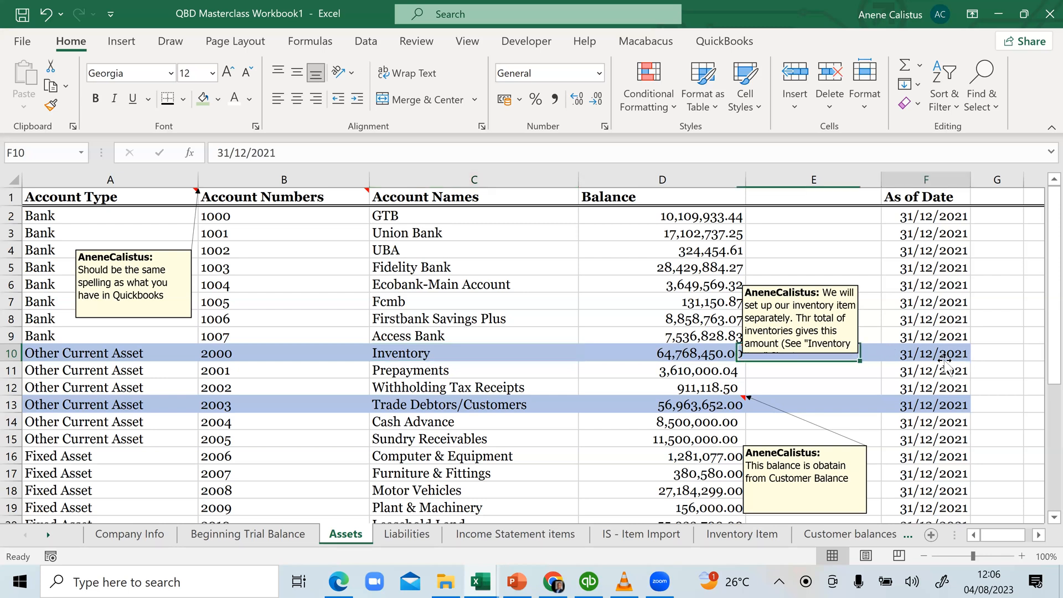
left_click(682, 353)
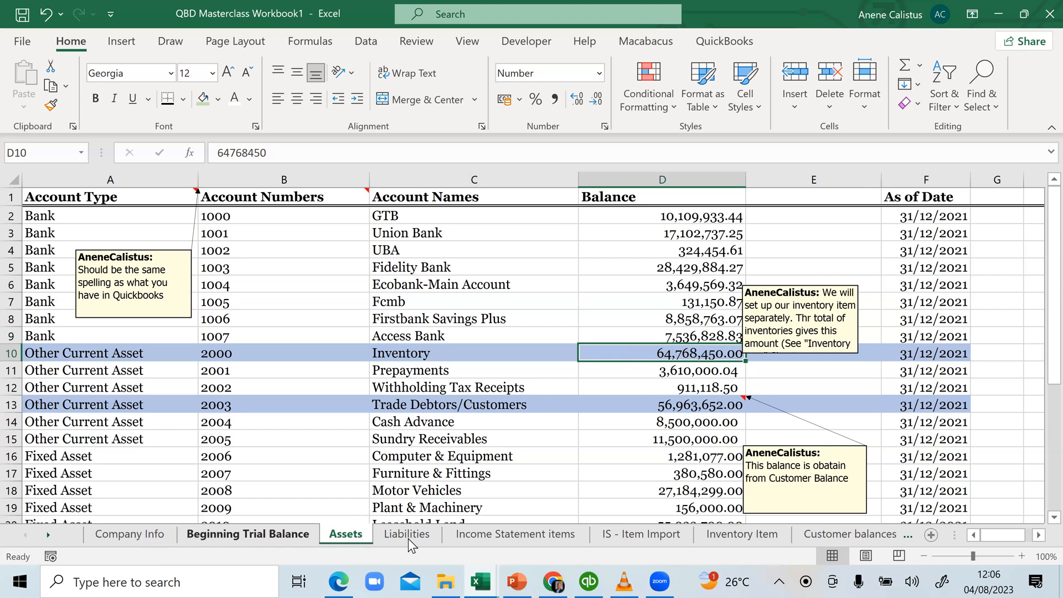
Open the Inventory Item sheet and review its columns from item name to the total cost as at 31st Dec. 2021
left_click(729, 534)
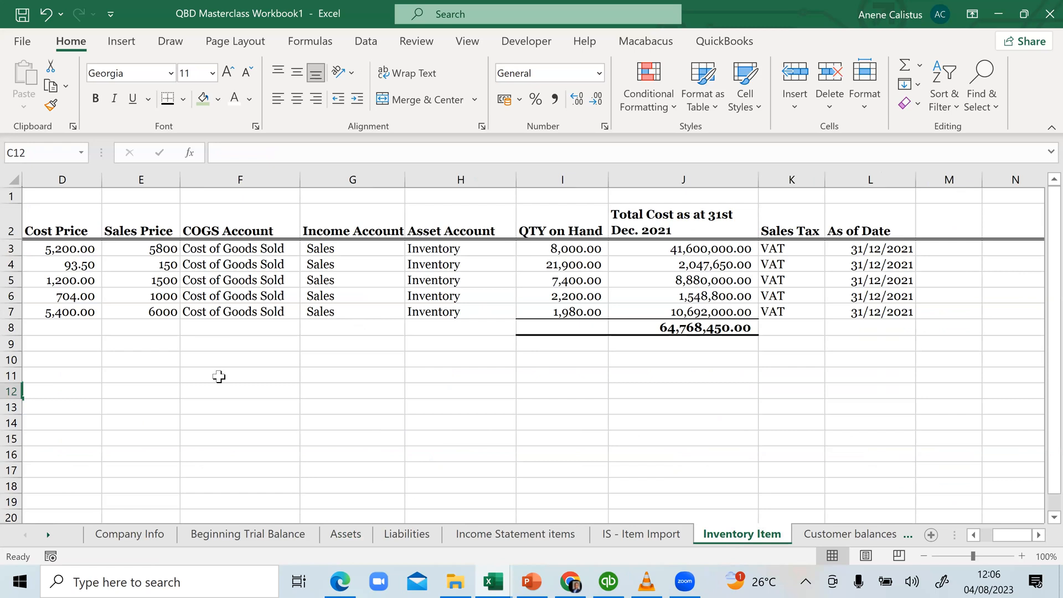
left_click_drag(991, 531, 974, 532)
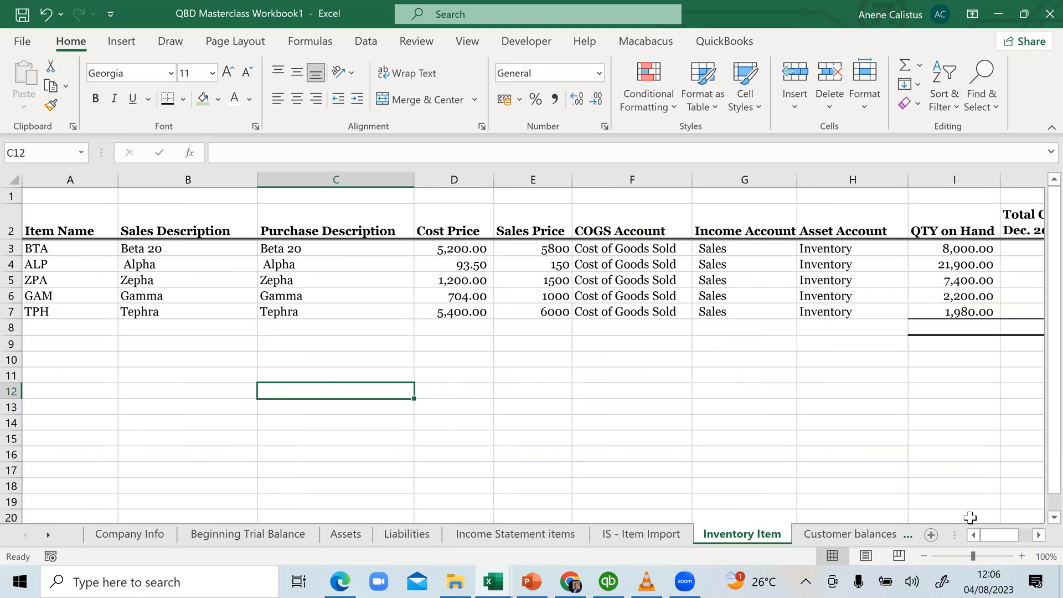
left_click_drag(999, 536, 1018, 536)
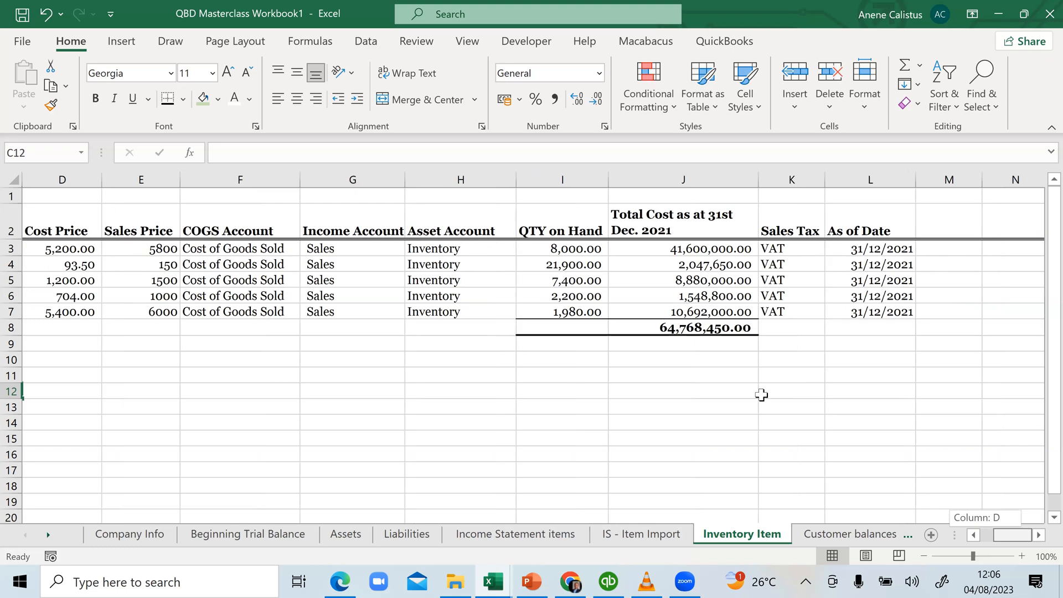
left_click(675, 331)
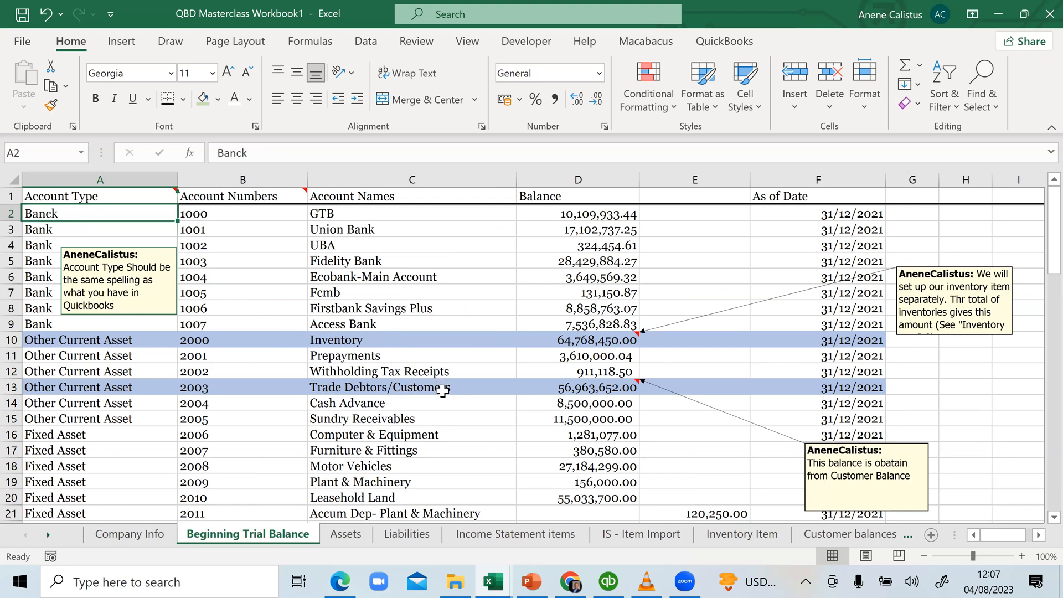
Check the Inventory account in the Beginning Trial Balance, and review the item names and sales descriptions on the Inventory Item sheet
left_click(400, 340)
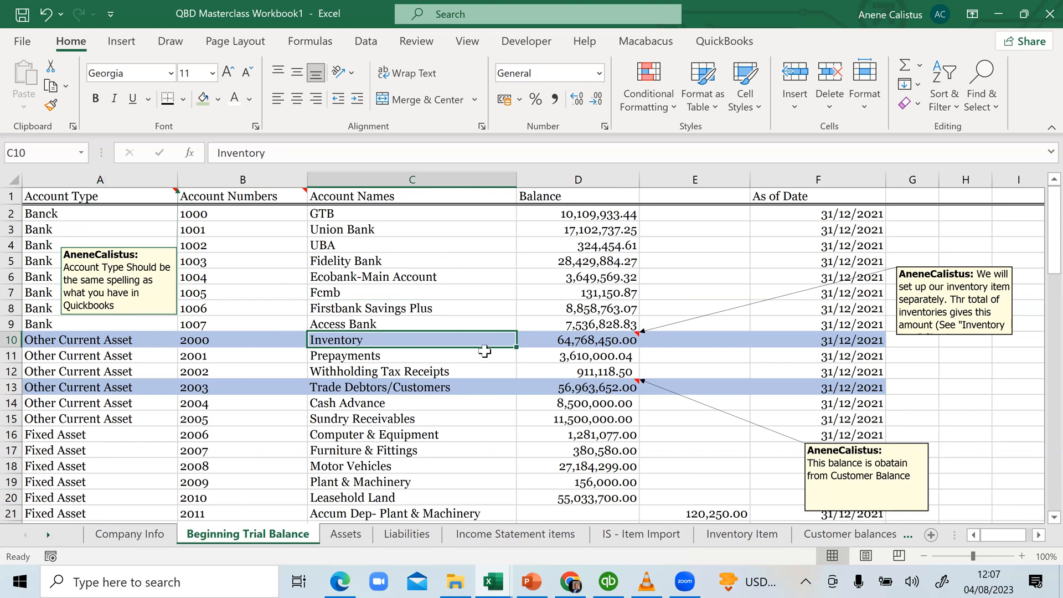
left_click(747, 535)
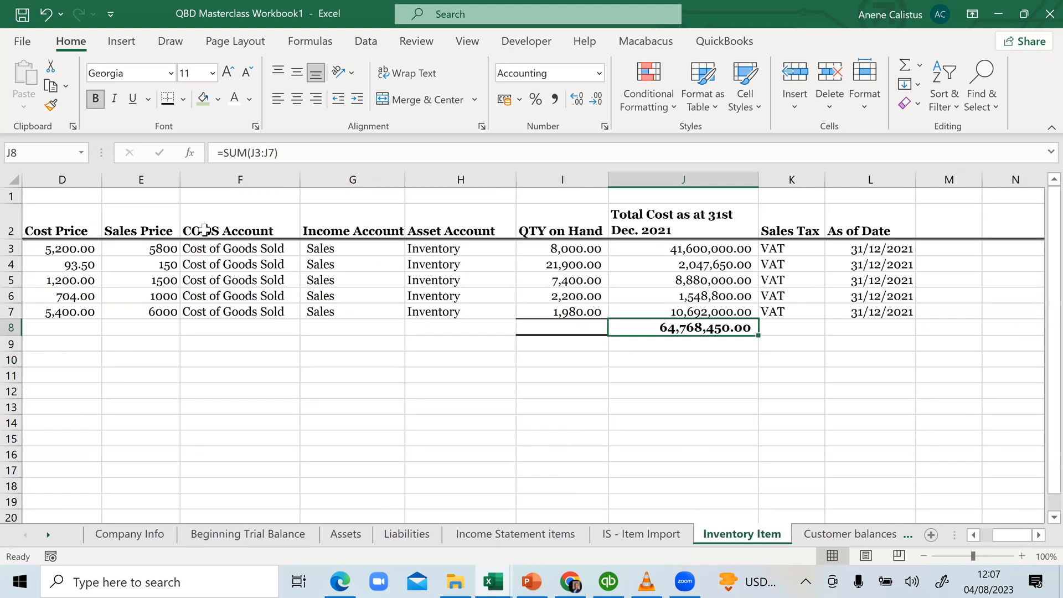
left_click_drag(1011, 535, 977, 535)
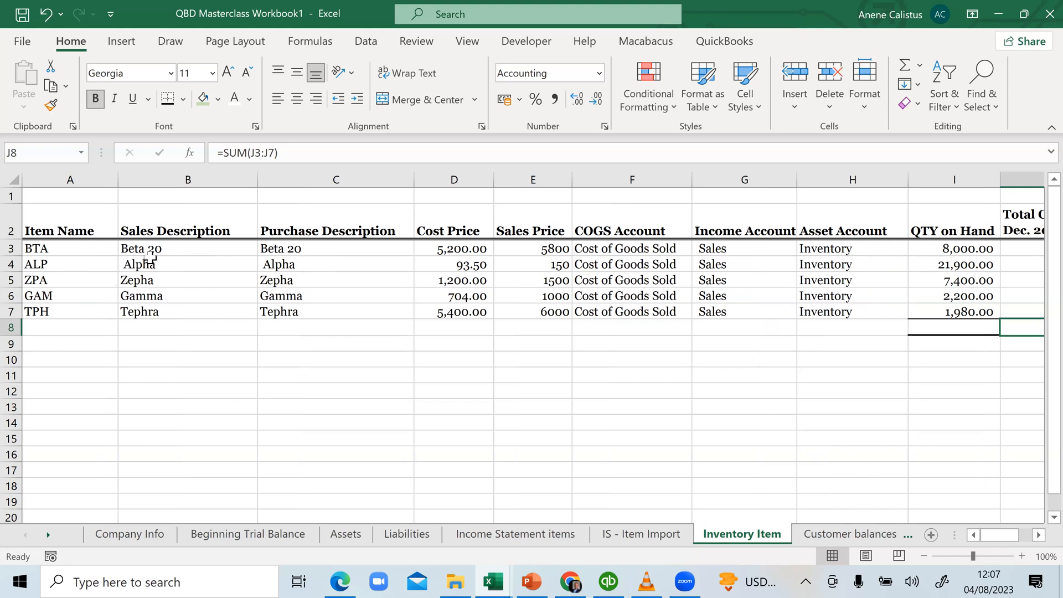
left_click(66, 252)
left_click(139, 266)
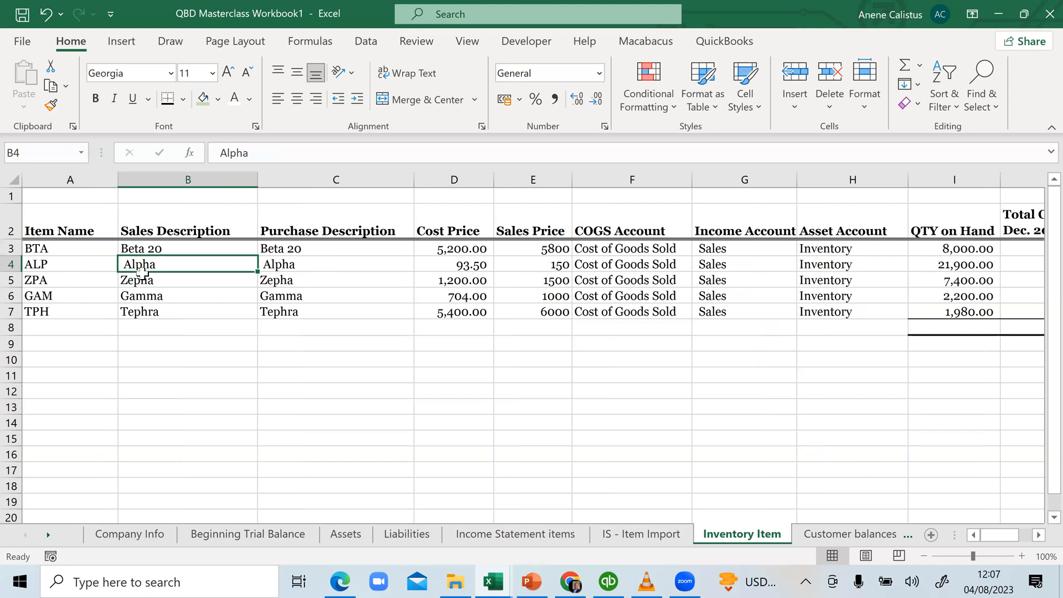
Review the remaining sales descriptions, and the Beta 20 row's cost price, sales price, and COGS, income and asset accounts
left_click(141, 280)
left_click(142, 297)
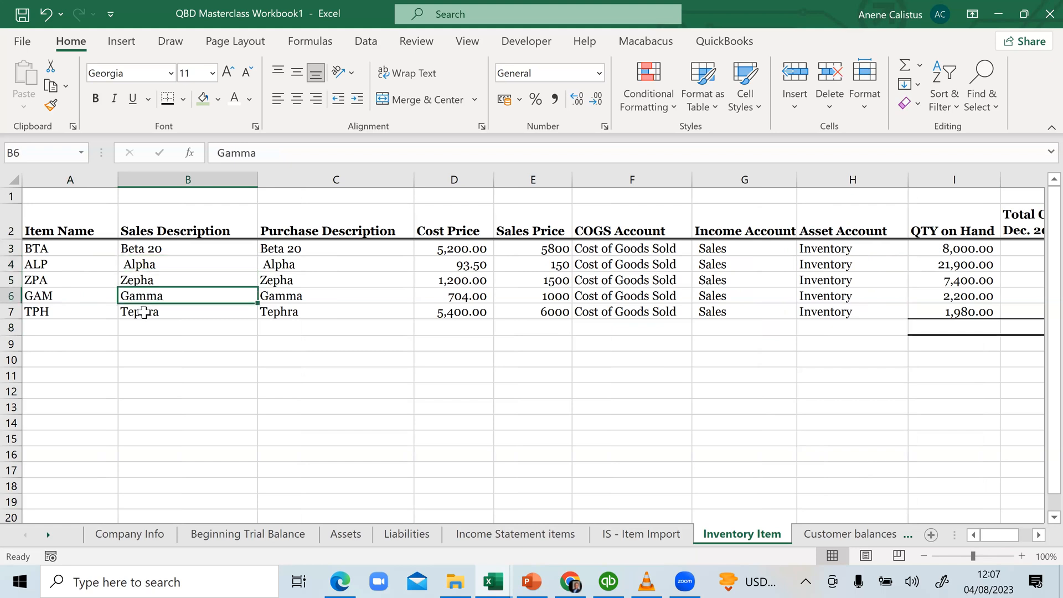
left_click(142, 311)
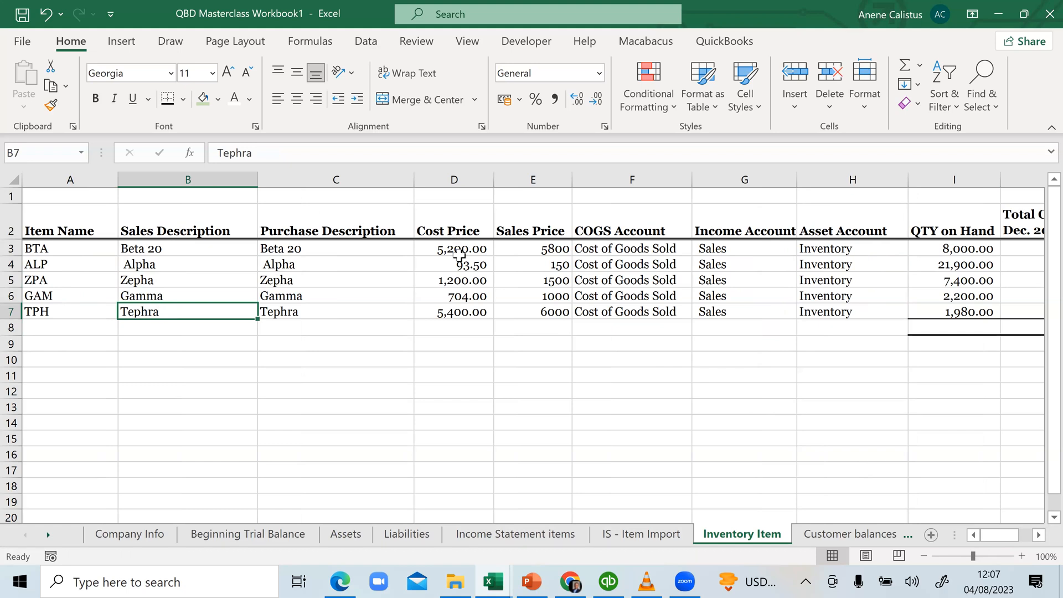
left_click(166, 248)
left_click(445, 250)
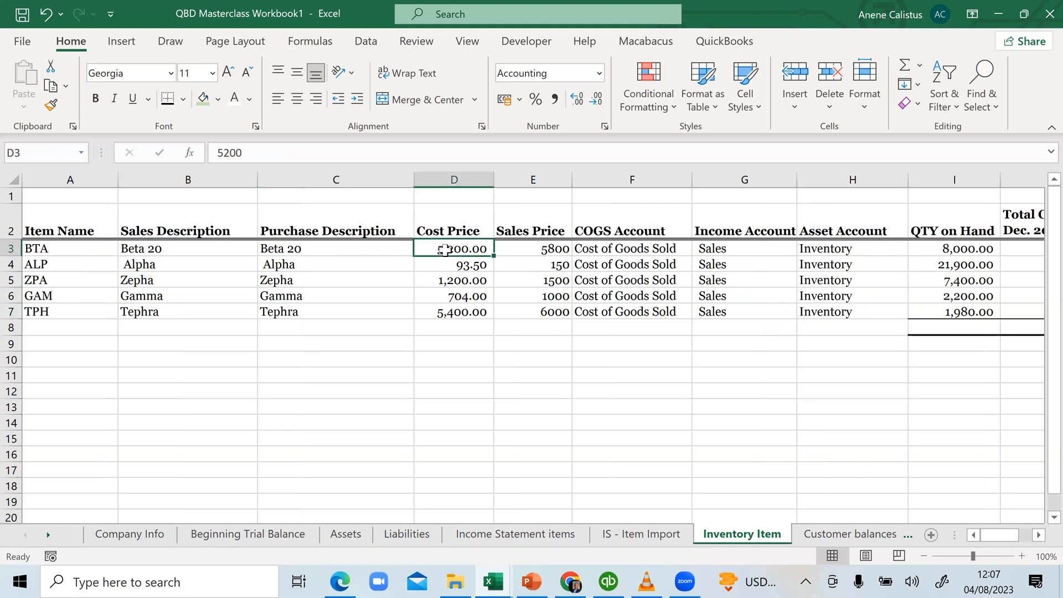
left_click(513, 248)
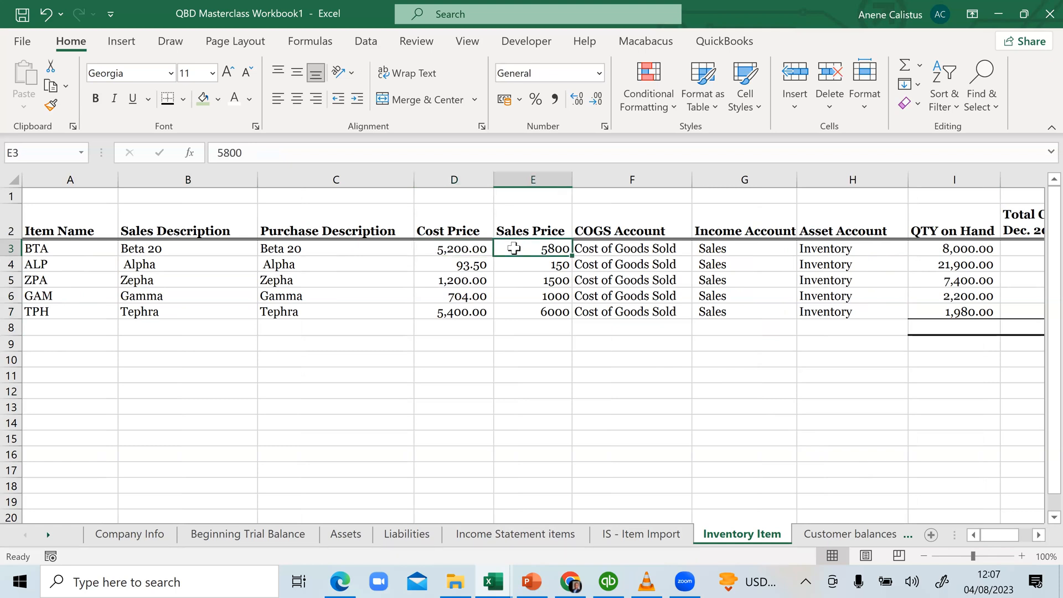
left_click(641, 245)
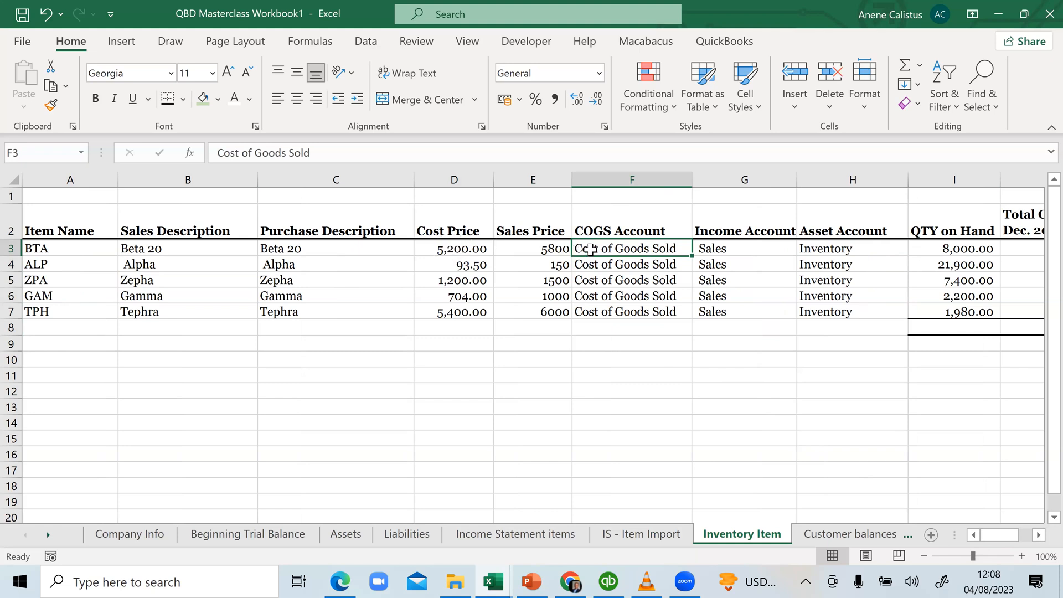
left_click(726, 249)
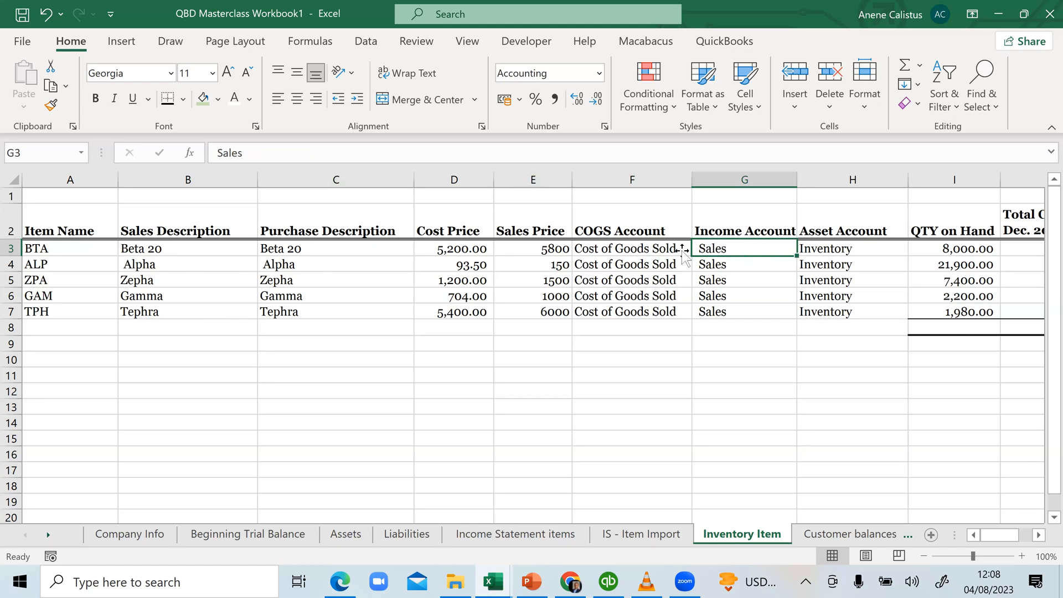
left_click(821, 252)
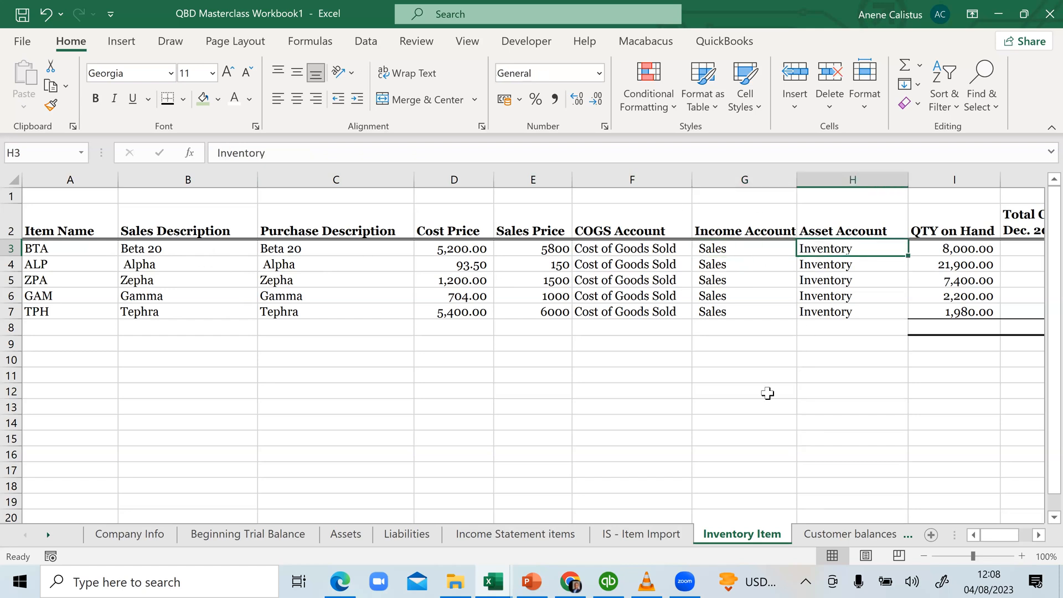
Examine the quantities on hand for Beta 20, Alpha and Zepha on the Inventory Item sheet
left_click_drag(998, 535, 1021, 534)
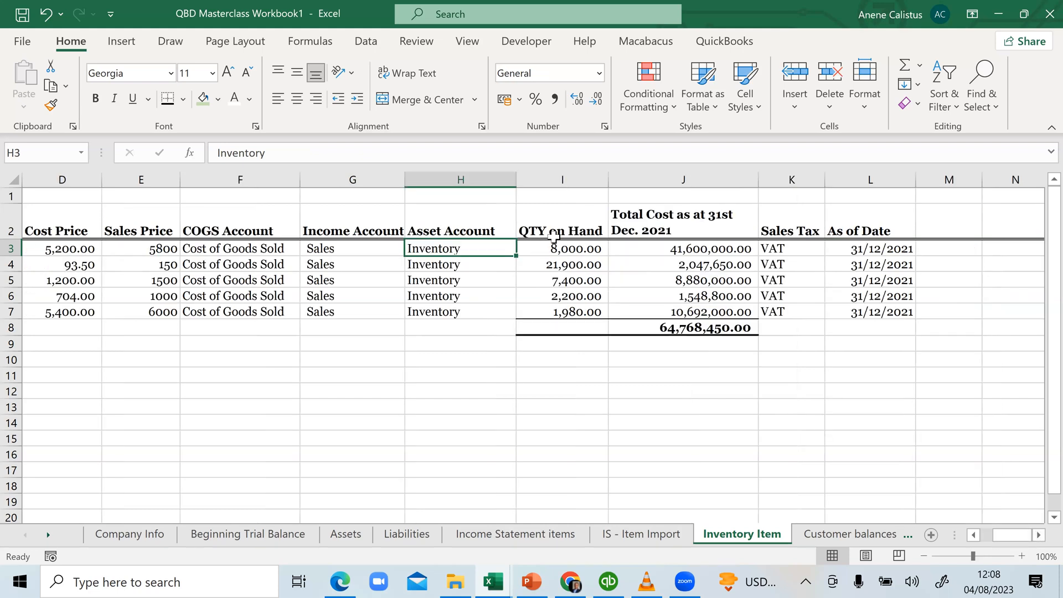
left_click(563, 251)
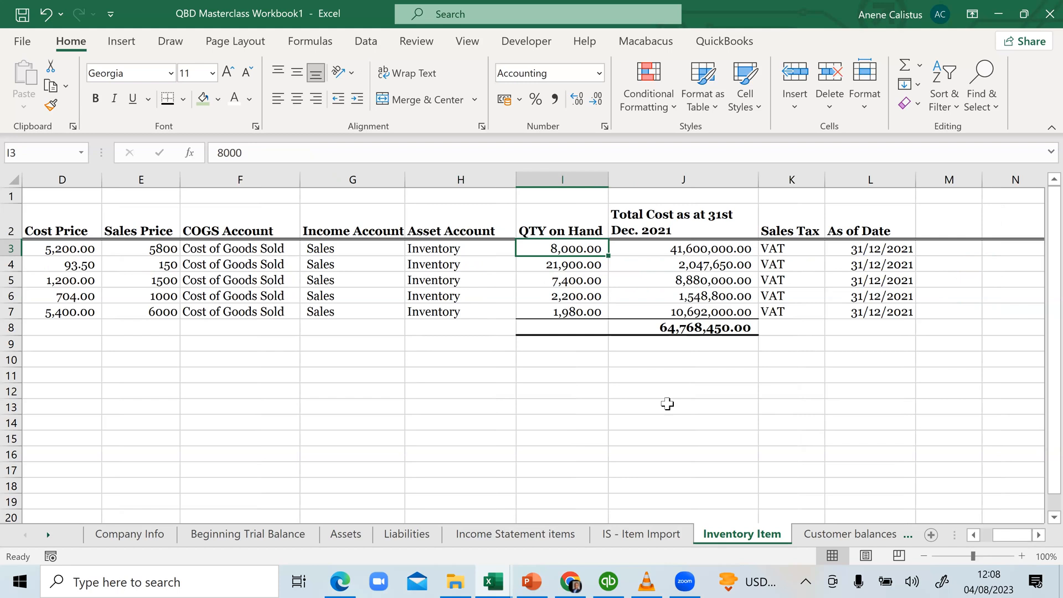
left_click_drag(1016, 533, 969, 532)
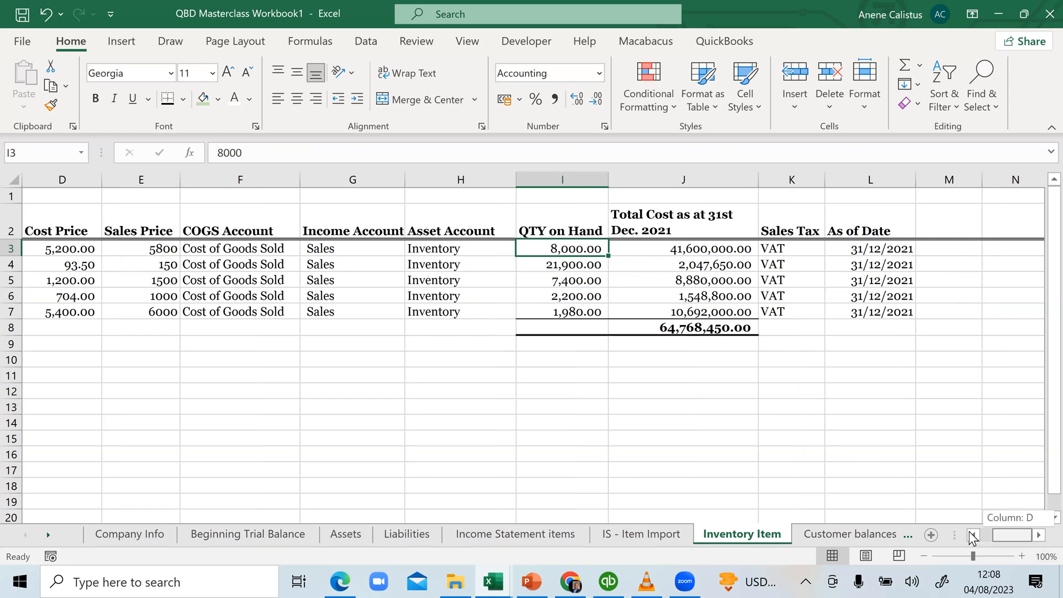
scroll(370, 393, "left", 3)
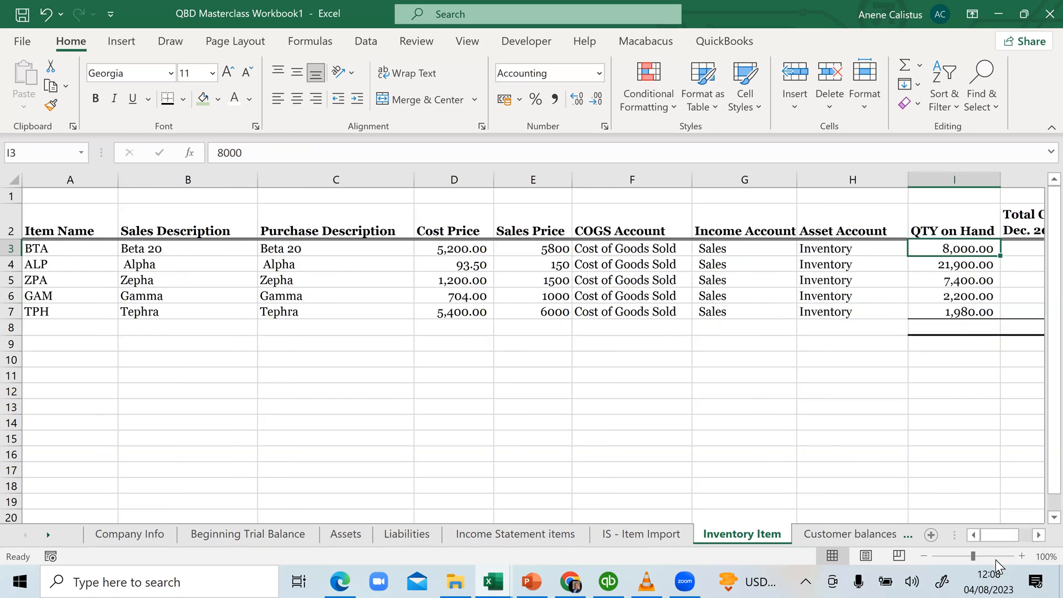
left_click_drag(1028, 536, 1040, 536)
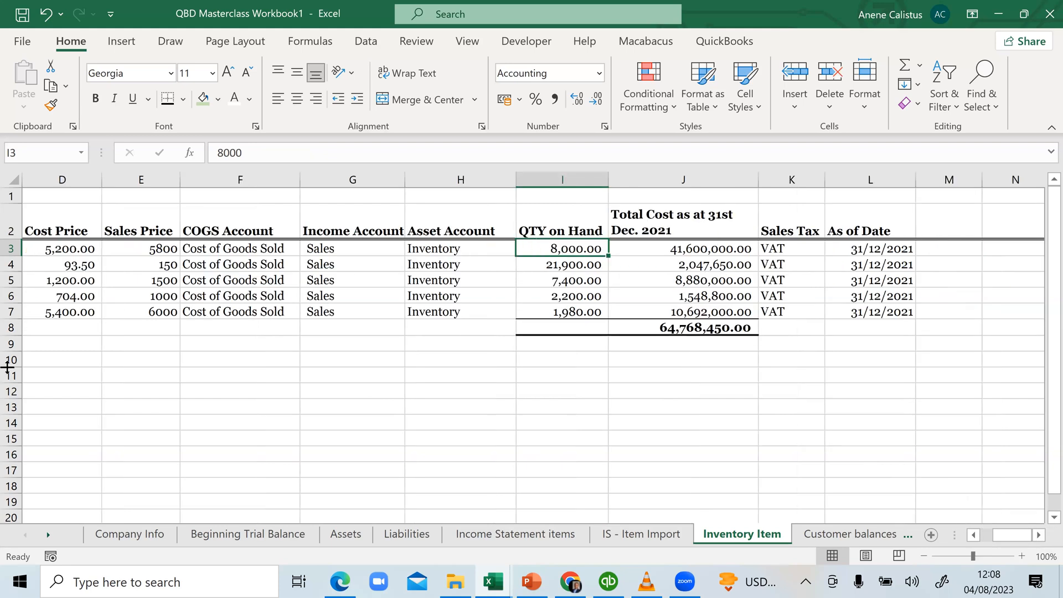
left_click(986, 530)
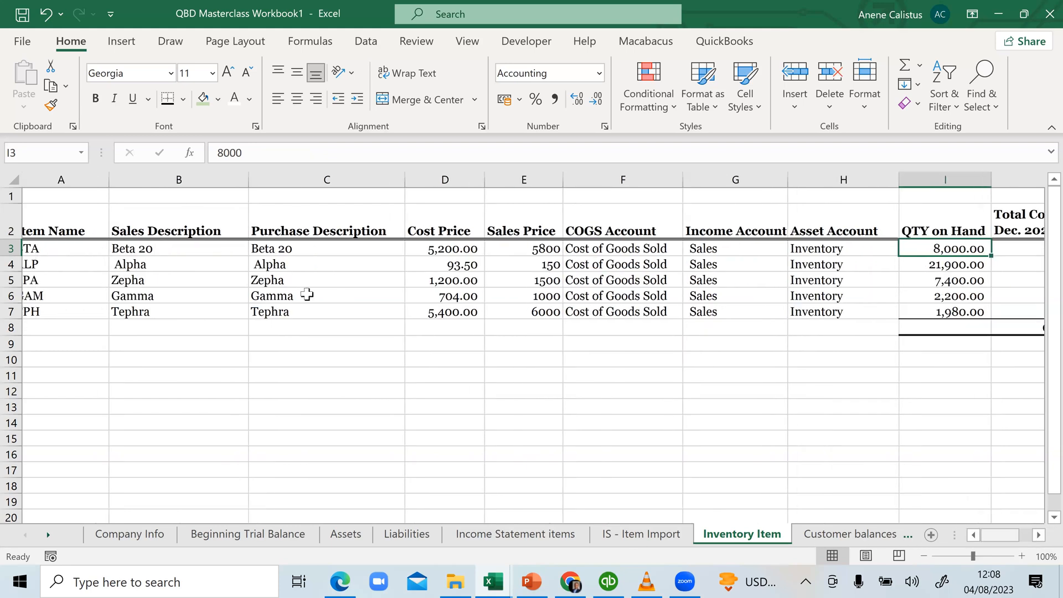
left_click(179, 263)
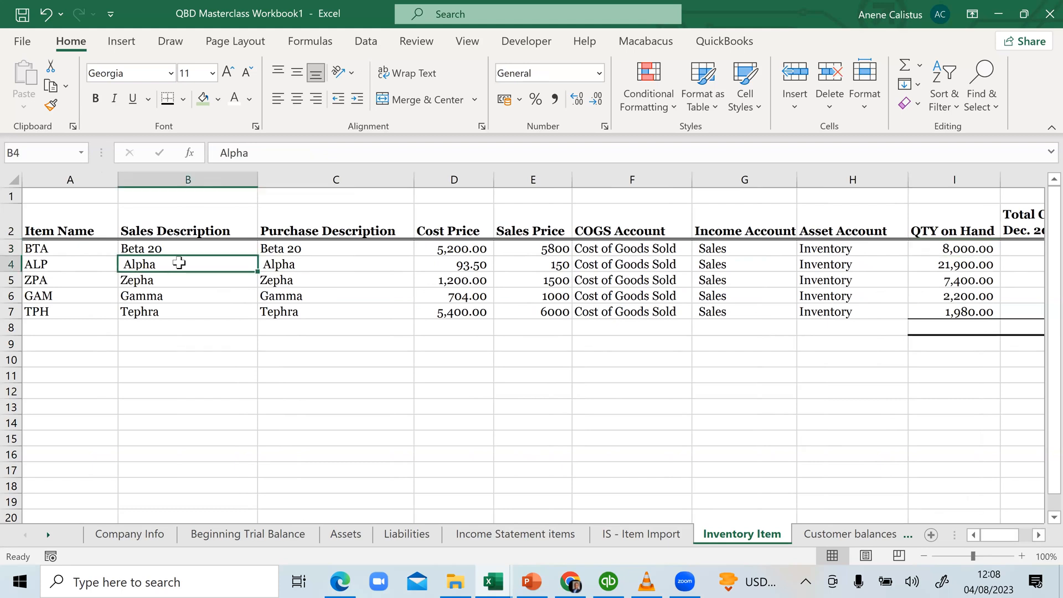
left_click(959, 265)
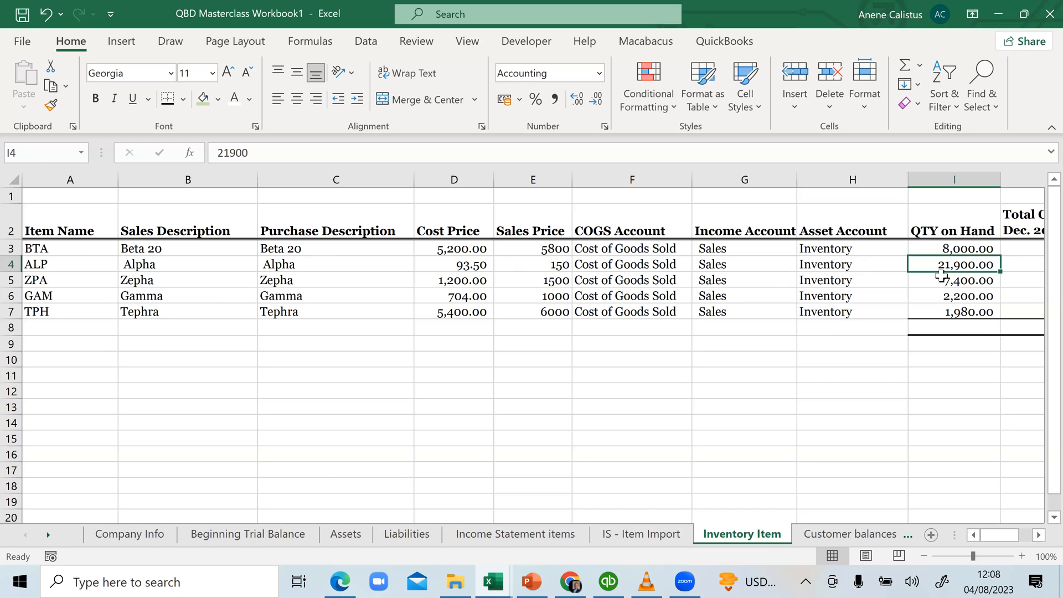
left_click(956, 278)
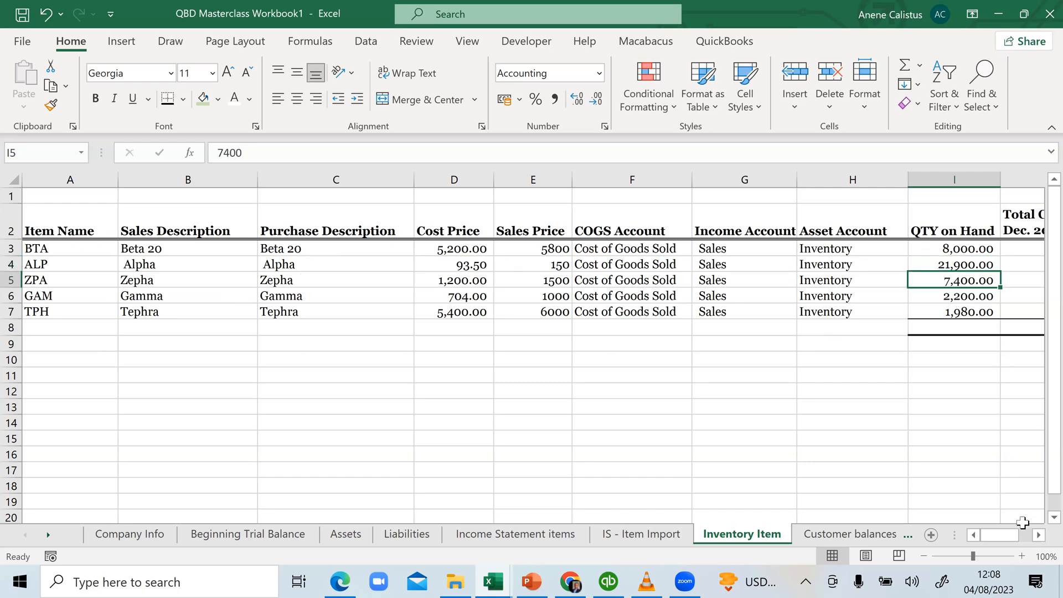
Check how Beta 20's total cost as at 31st Dec. 2021 derives from its quantity on hand and cost price
left_click(1038, 535)
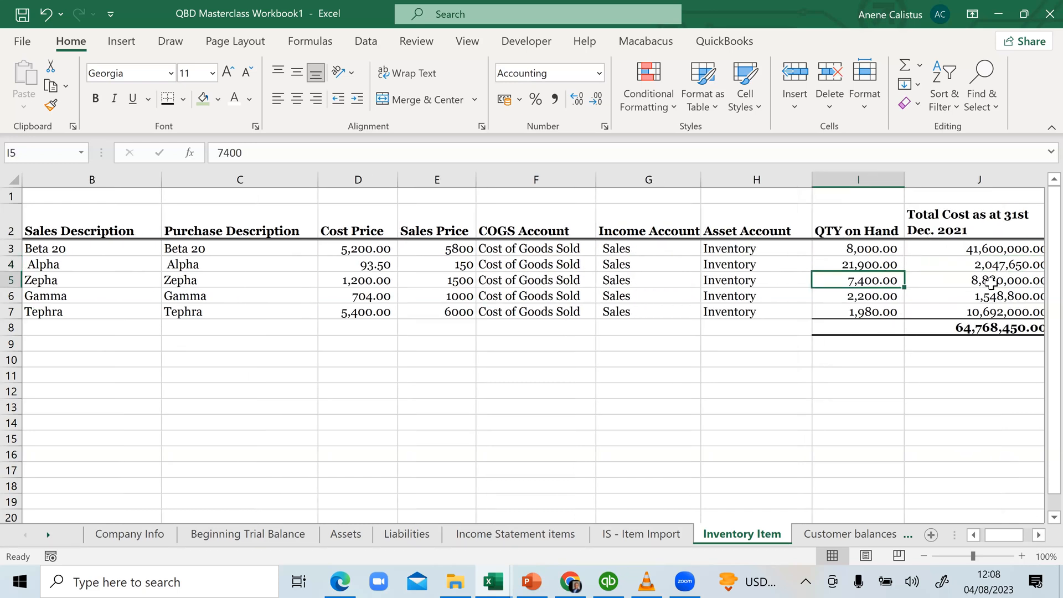
left_click(868, 250)
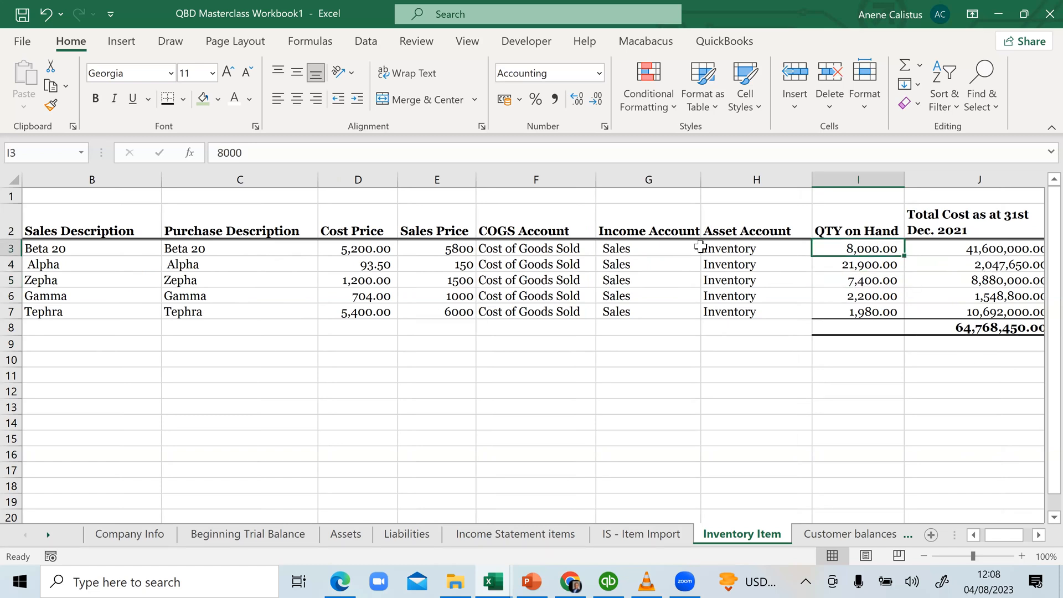
left_click(360, 253)
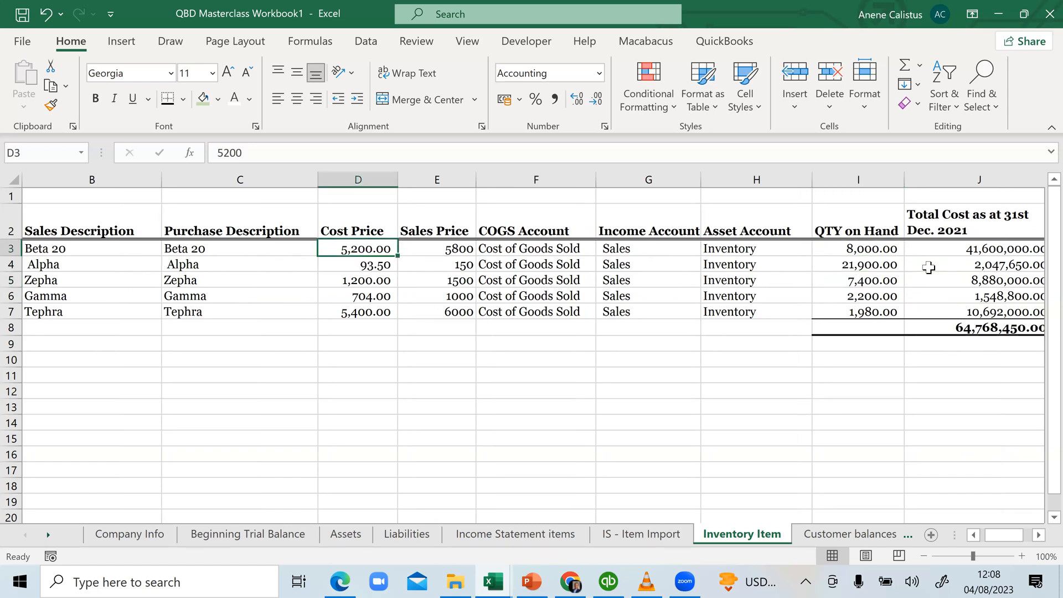
left_click(1005, 247)
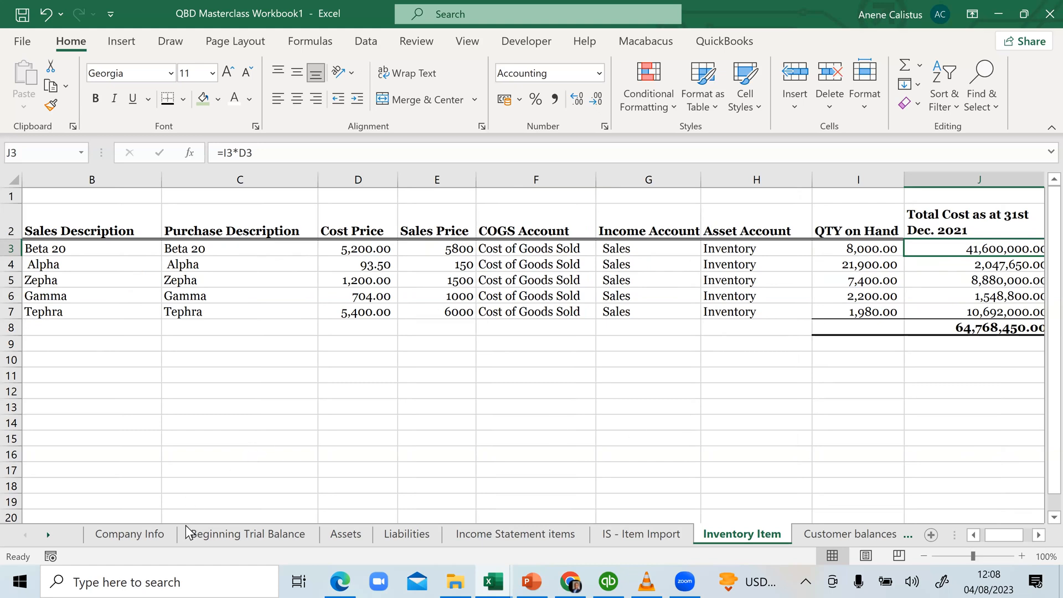
Examine the highlighted Trade Debtors/Customers account and its balance in the Beginning Trial Balance
left_click(229, 531)
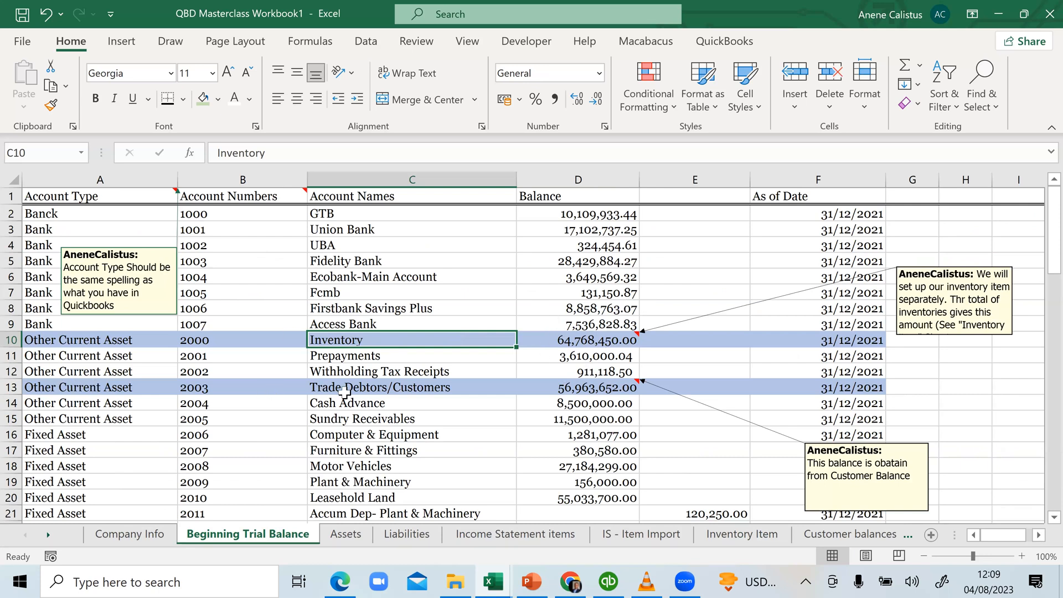
left_click(423, 387)
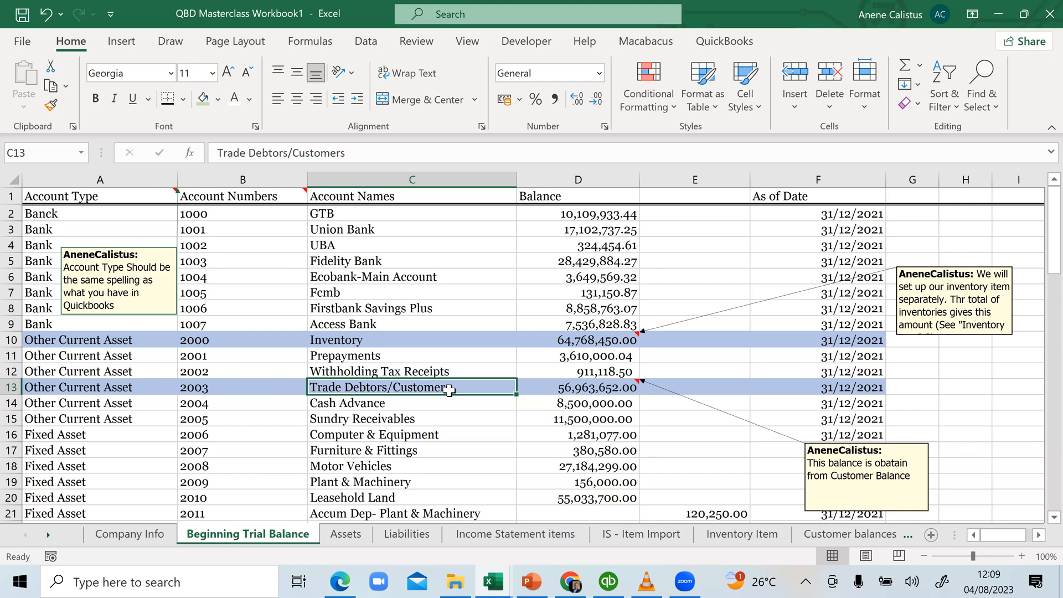
left_click(389, 400)
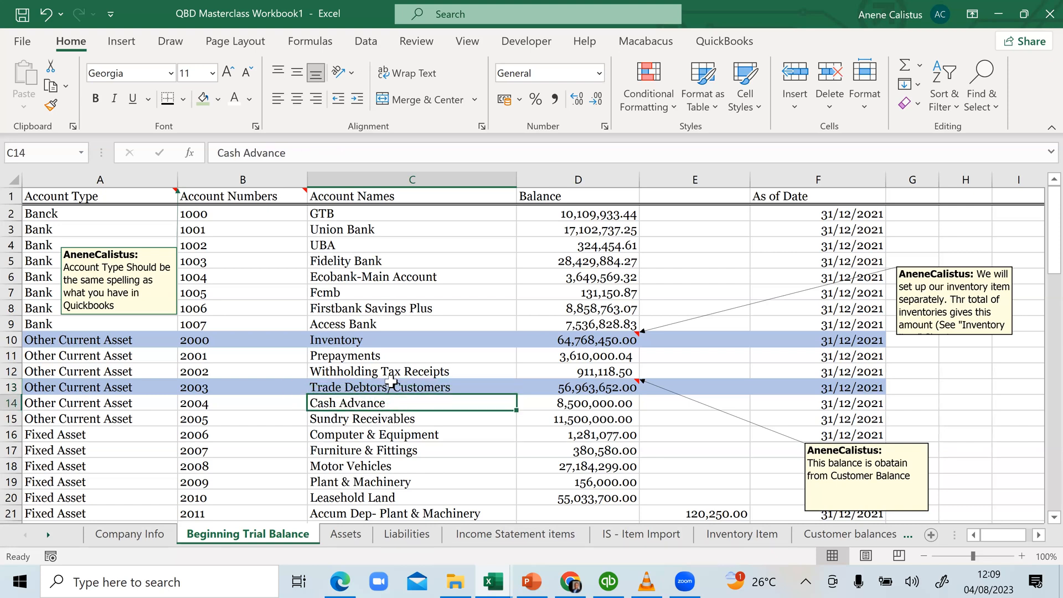
left_click(393, 387)
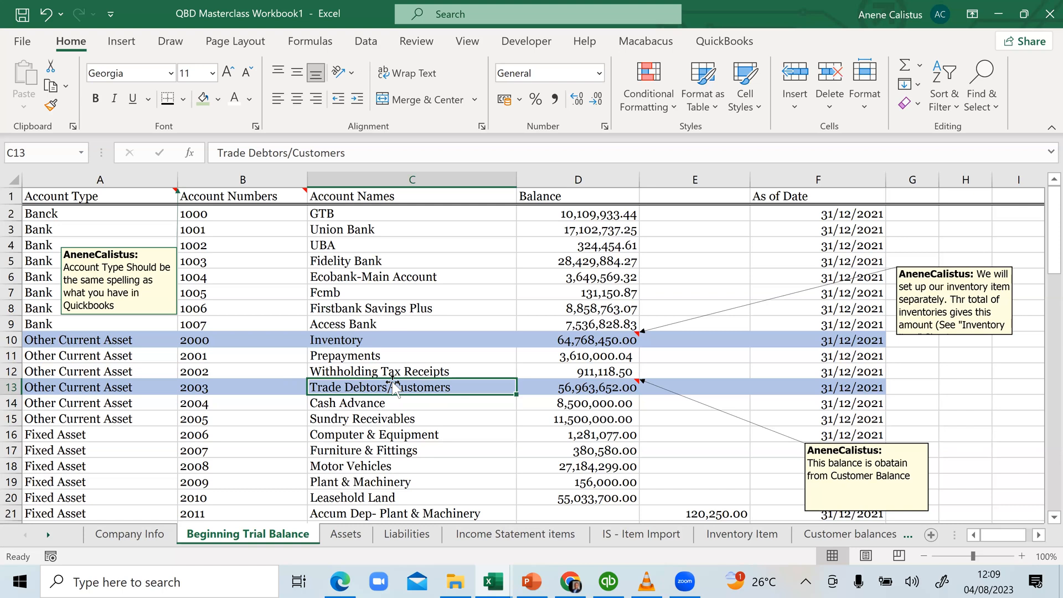
left_click(578, 389)
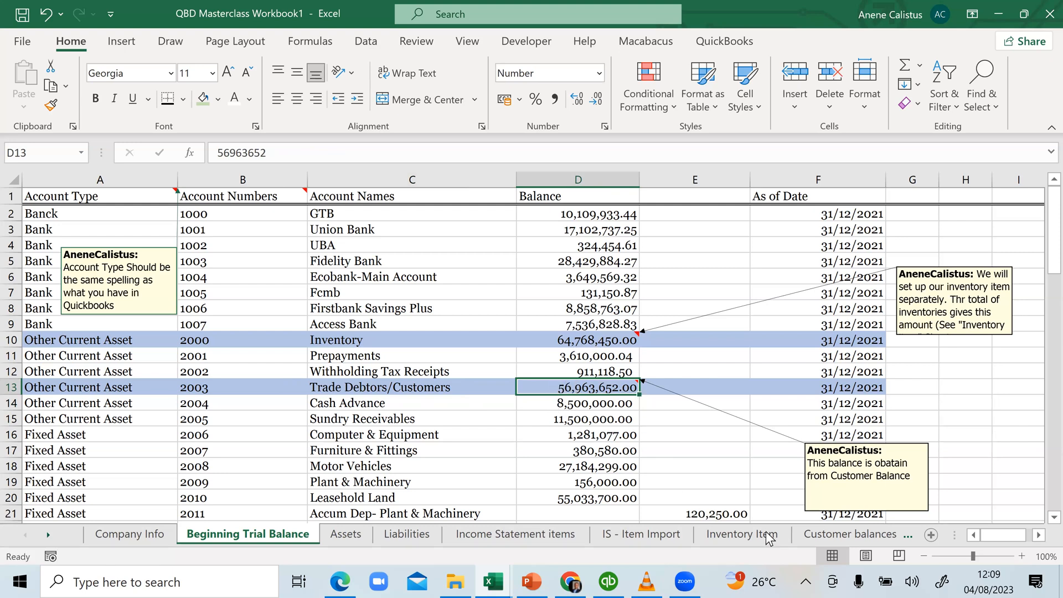
Open the Customer balances sheet and review its columns from customer name to opening balance date
scroll(821, 532, "down", 1)
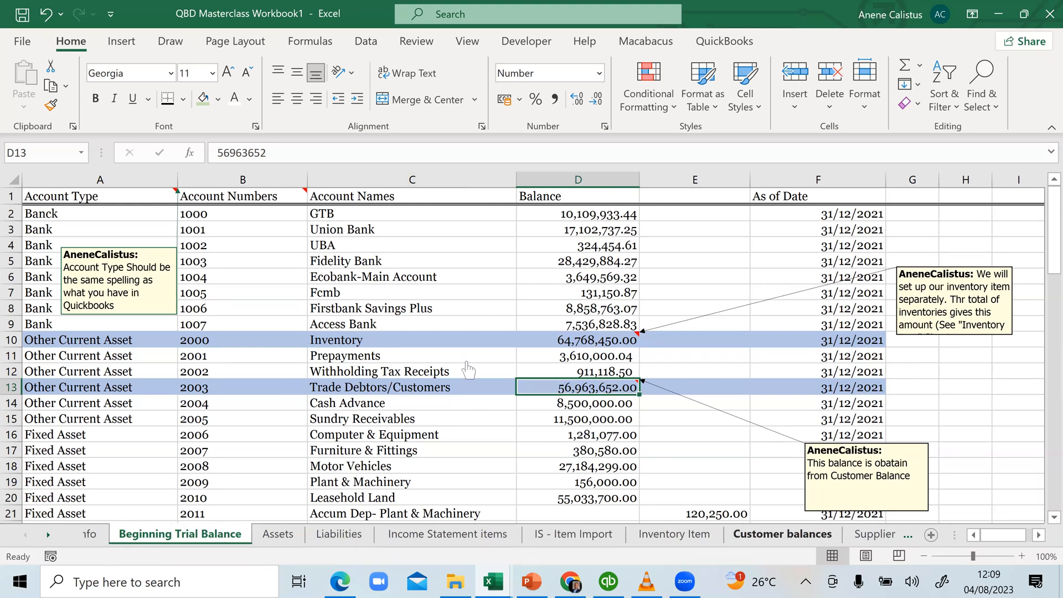
left_click(821, 531)
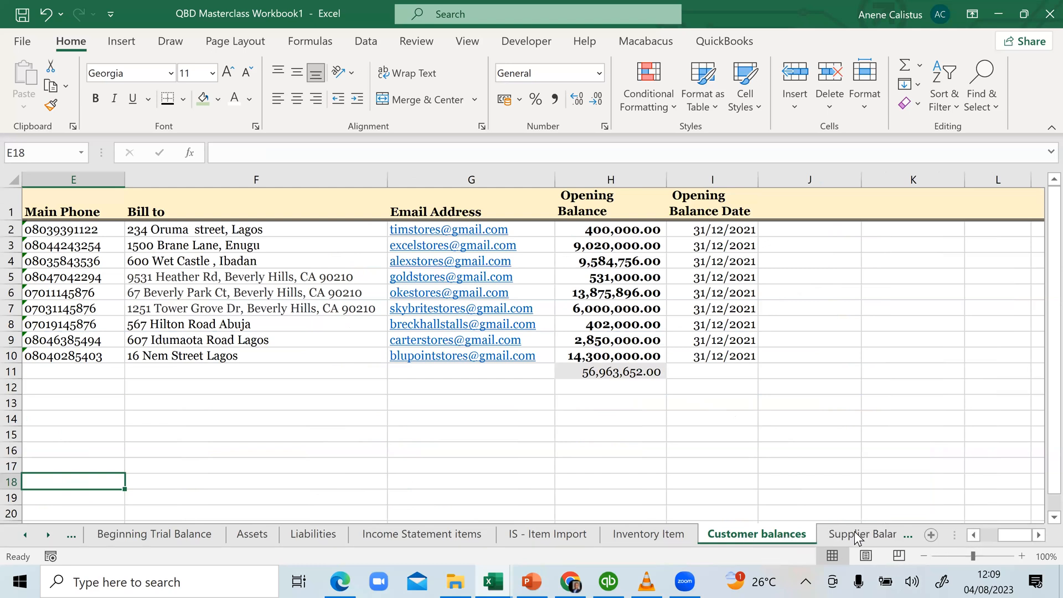
left_click(987, 536)
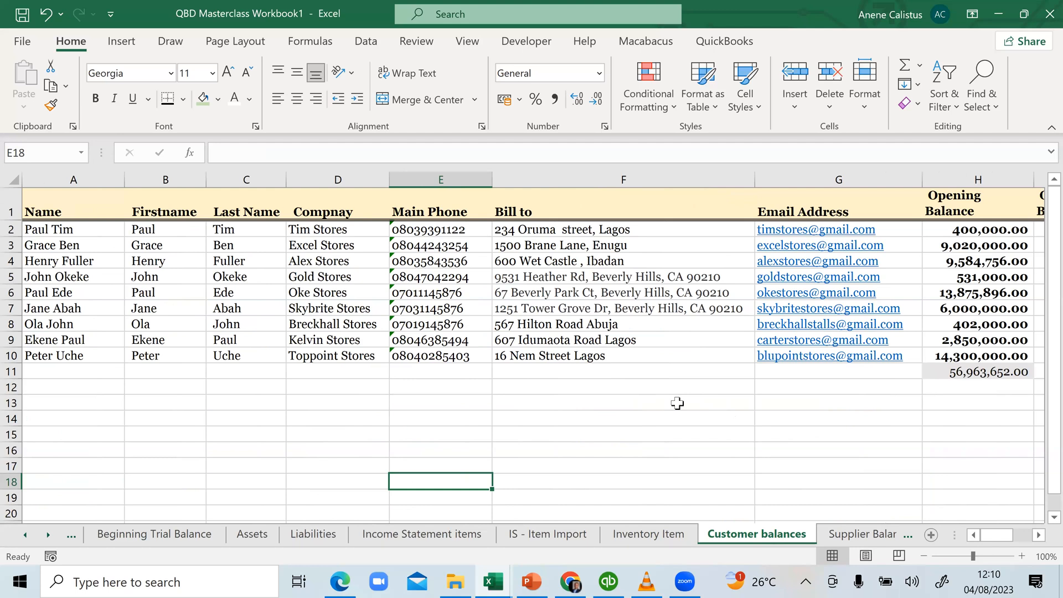
left_click(1037, 534)
left_click(1038, 535)
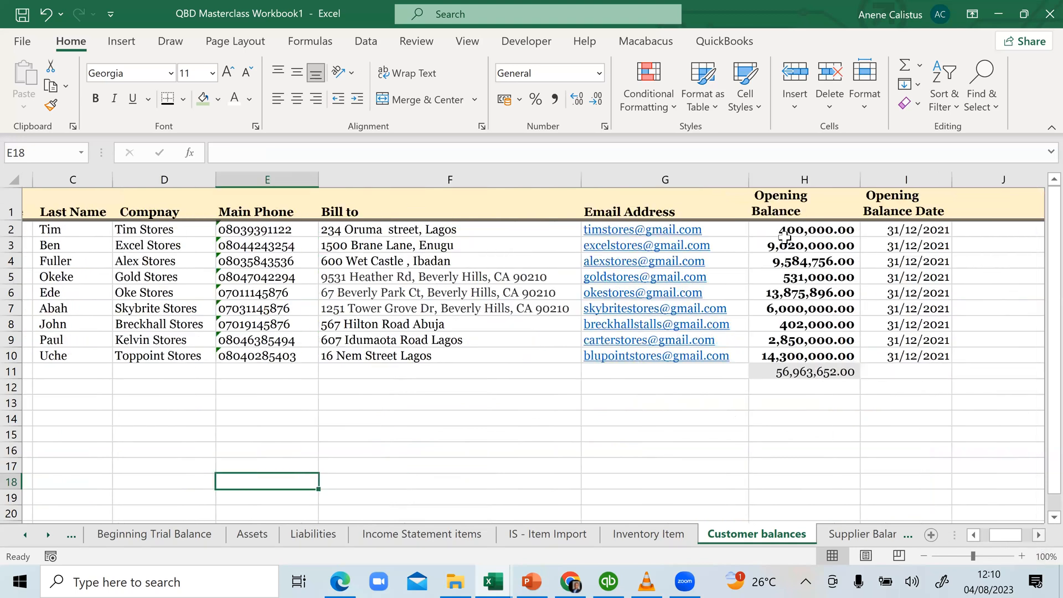
Inspect the Tim Stores record's company, phone, opening balance and date, and the Excel Stores record's company and opening balance
left_click(124, 229)
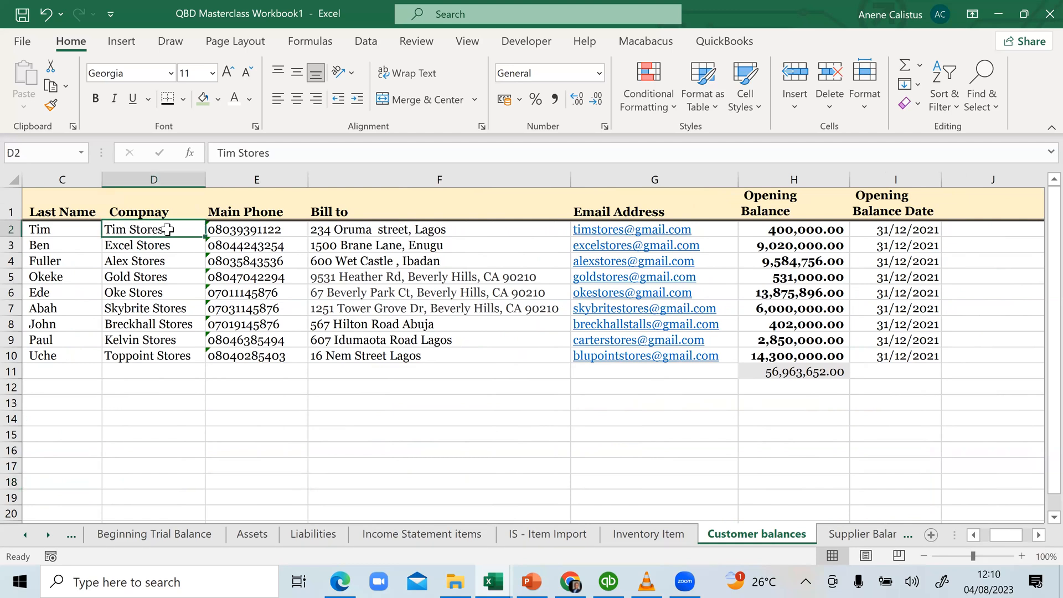
left_click(272, 228)
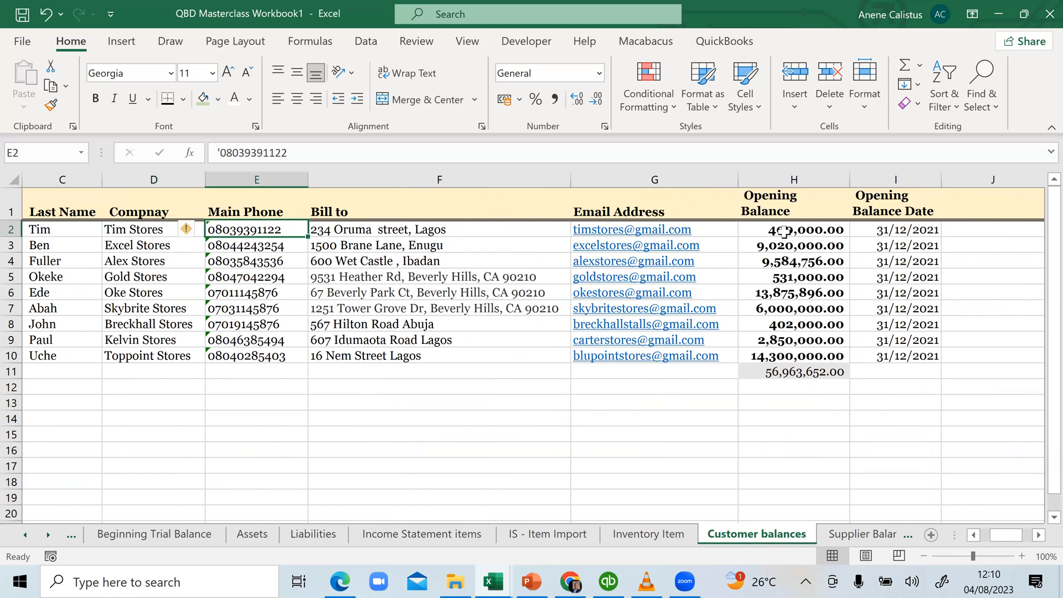
left_click(783, 232)
left_click(884, 233)
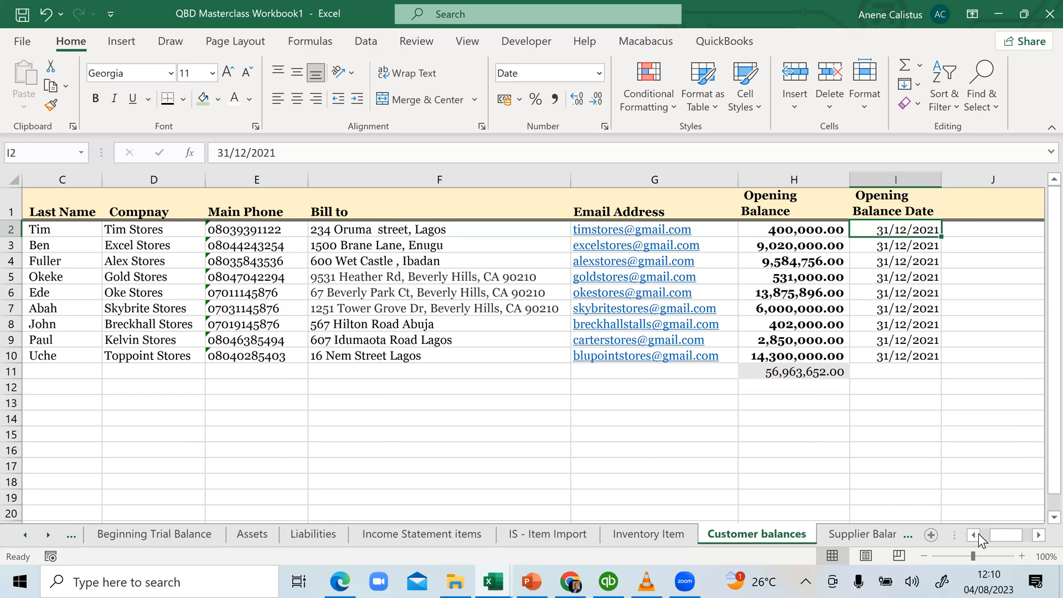
scroll(941, 510, "left", 2)
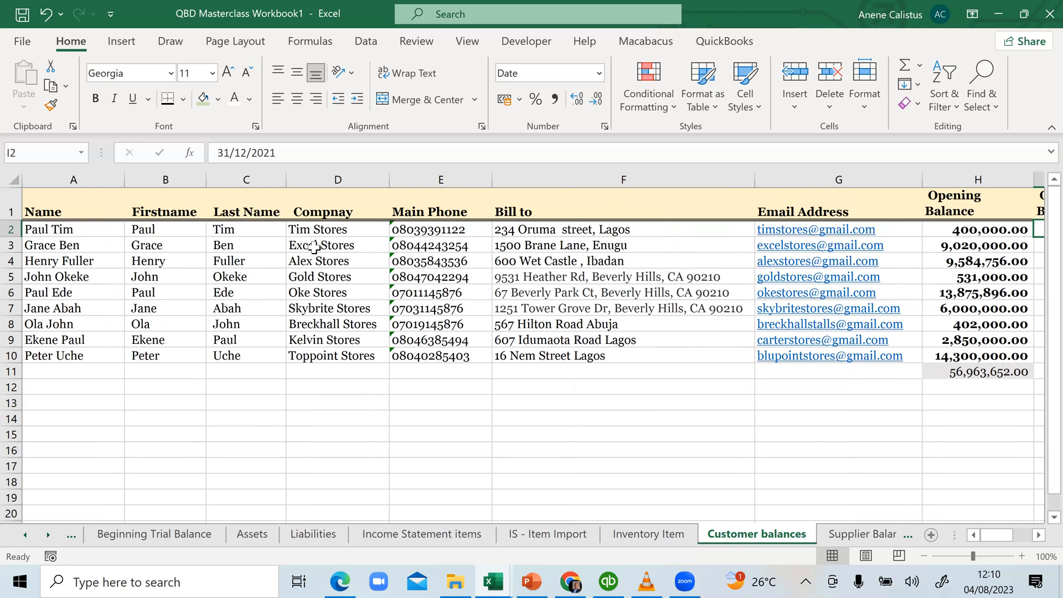
left_click(315, 247)
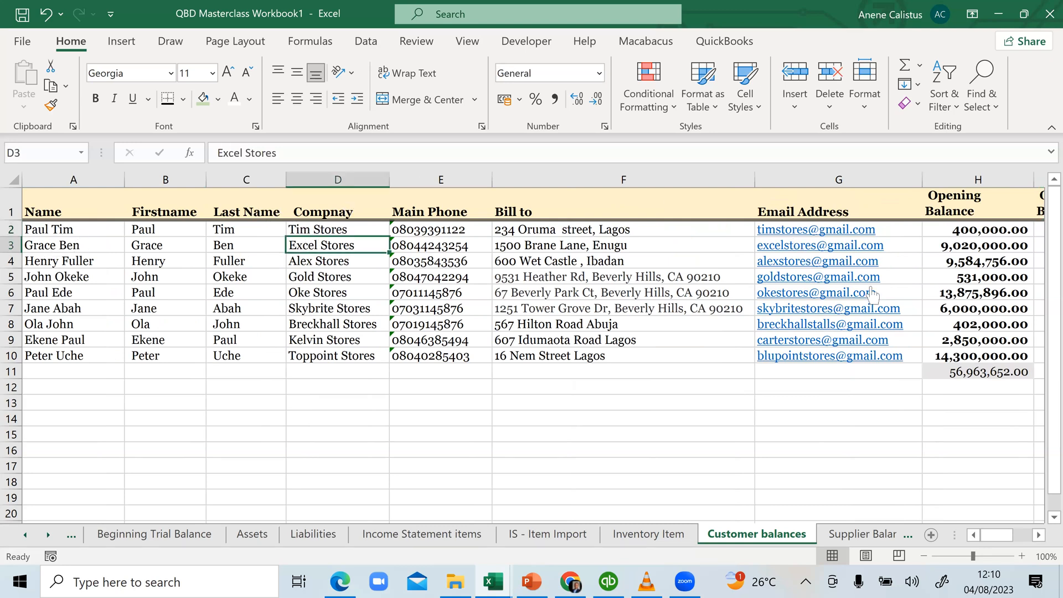
left_click(935, 244)
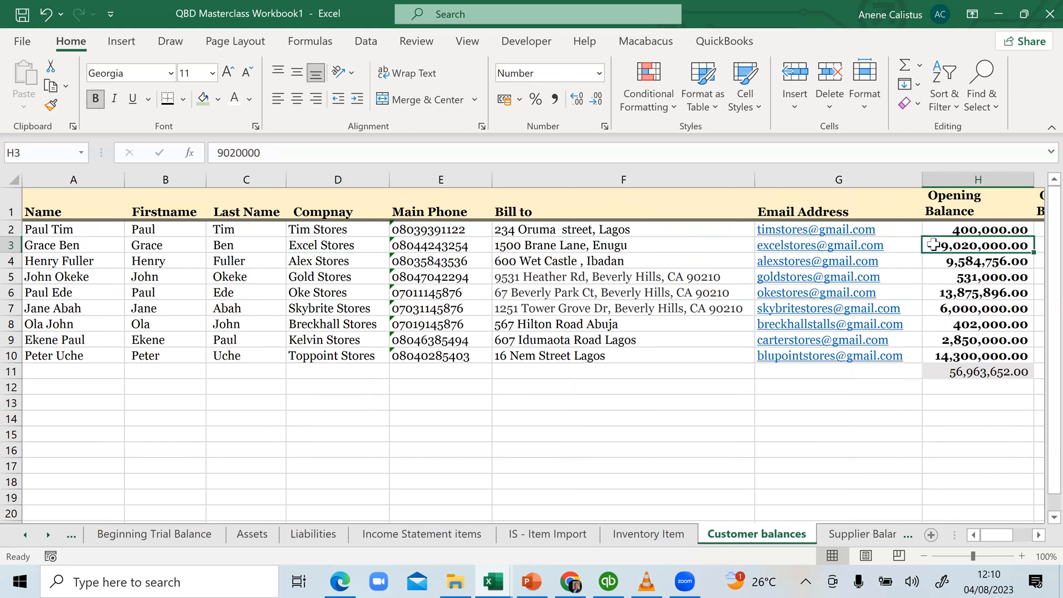
Compare the total of the Customer balances sheet with the Trade Debtors/Customers balance in the Beginning Trial Balance
left_click(1032, 537)
left_click_drag(1003, 534, 969, 539)
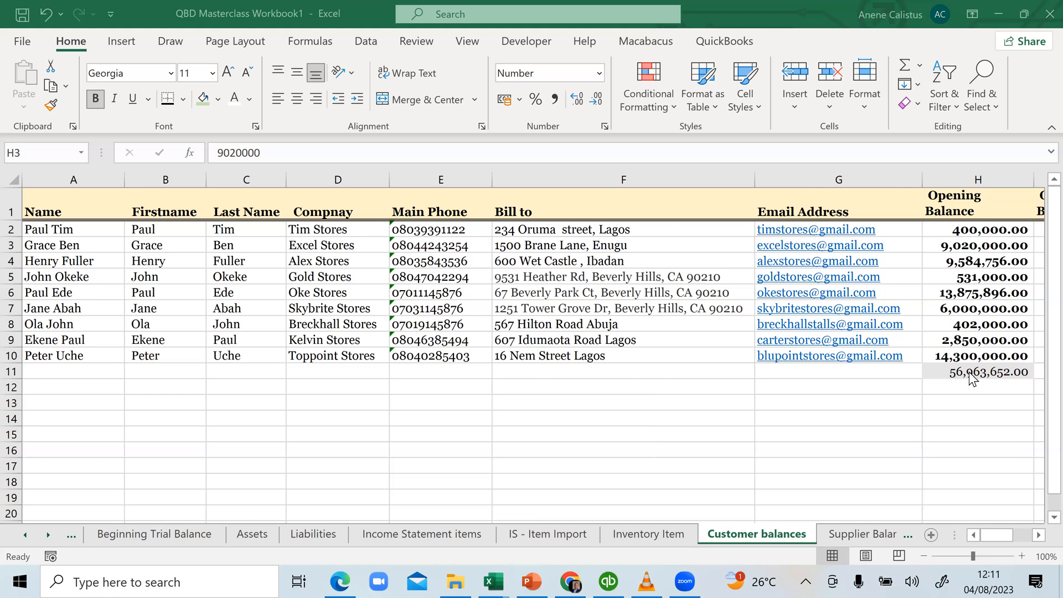
left_click(155, 534)
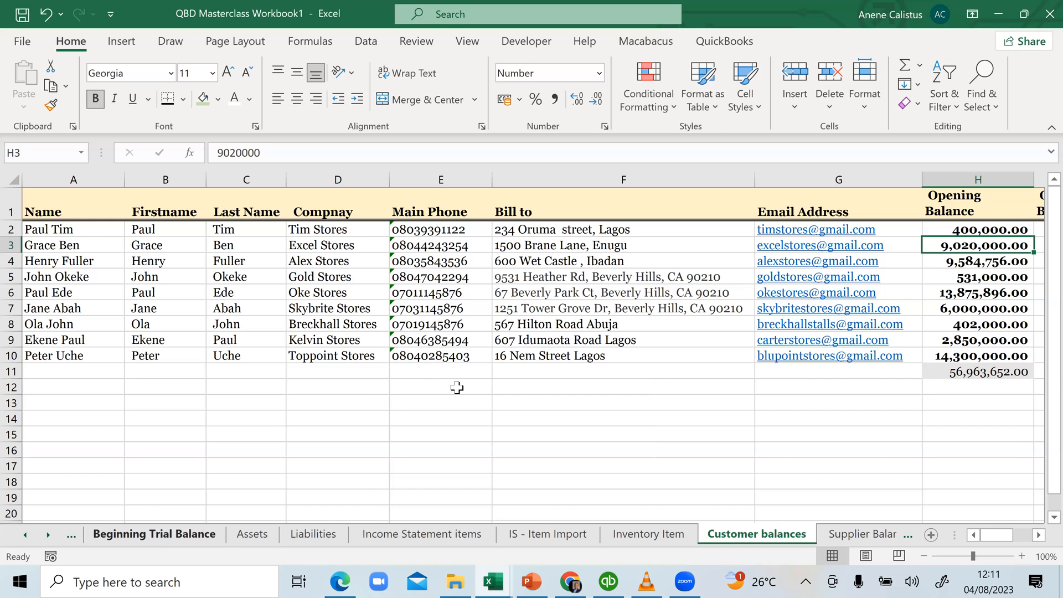
scroll(510, 359, "down", 1)
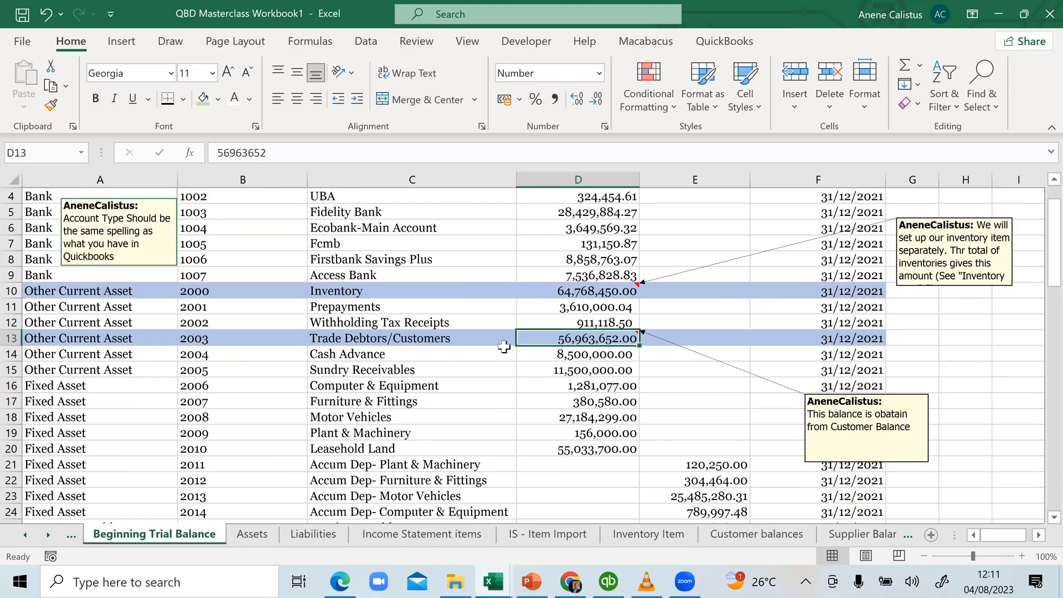
scroll(221, 270, "up", 1)
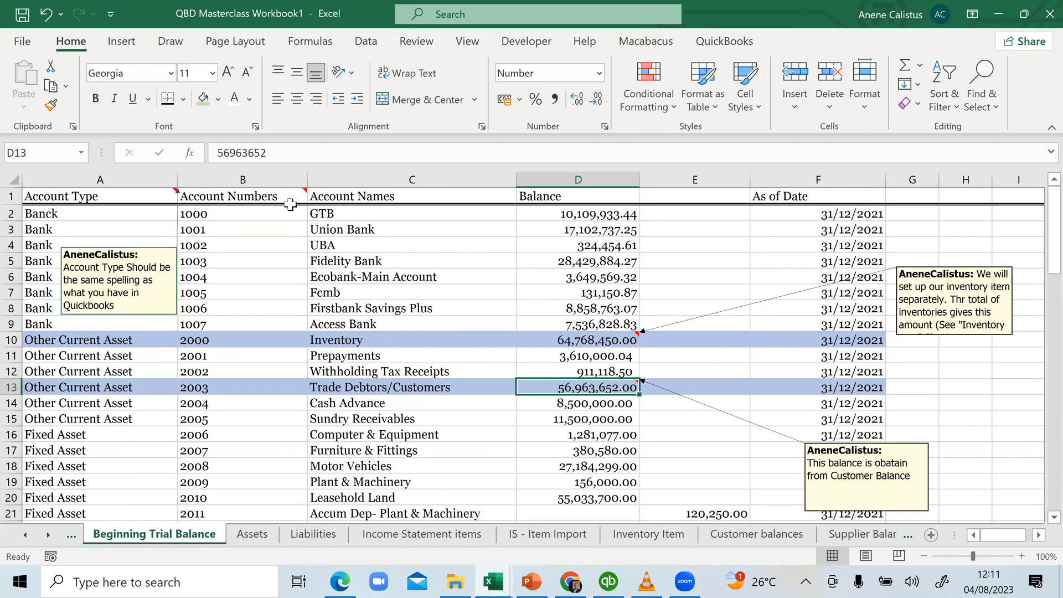
Review the Assets sheet's account types and its highlighted Inventory and Trade Debtors/Customers rows
left_click(246, 534)
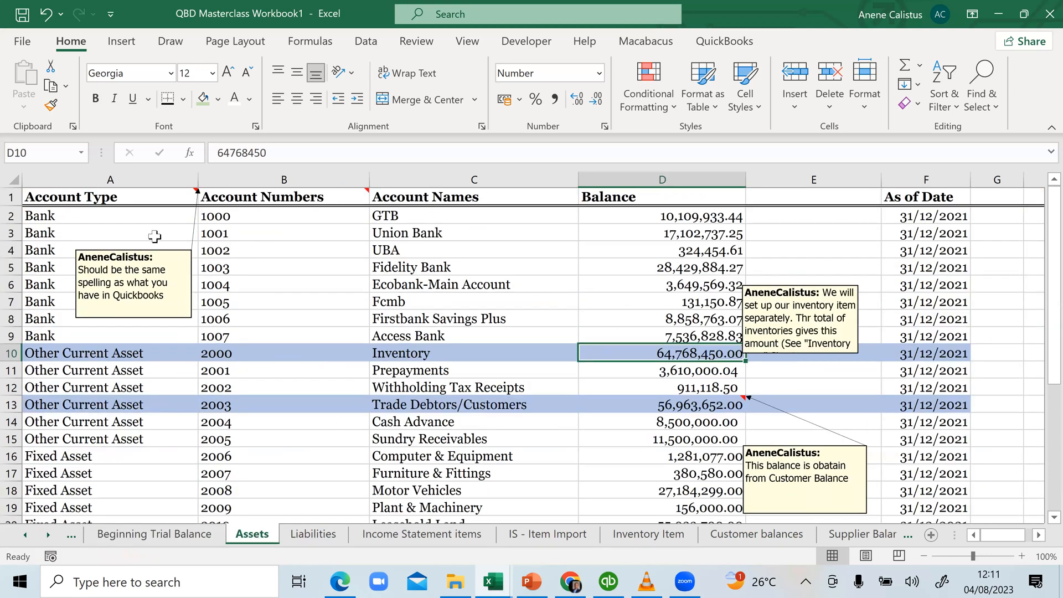
left_click_drag(35, 217, 61, 495)
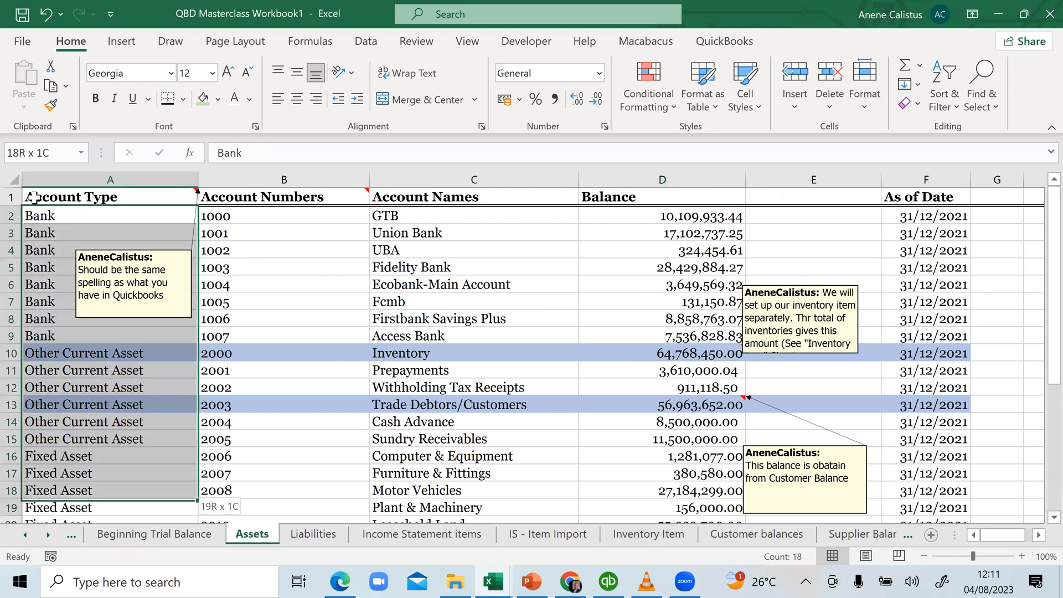
scroll(39, 227, "down", 2)
left_click_drag(39, 227, 45, 235)
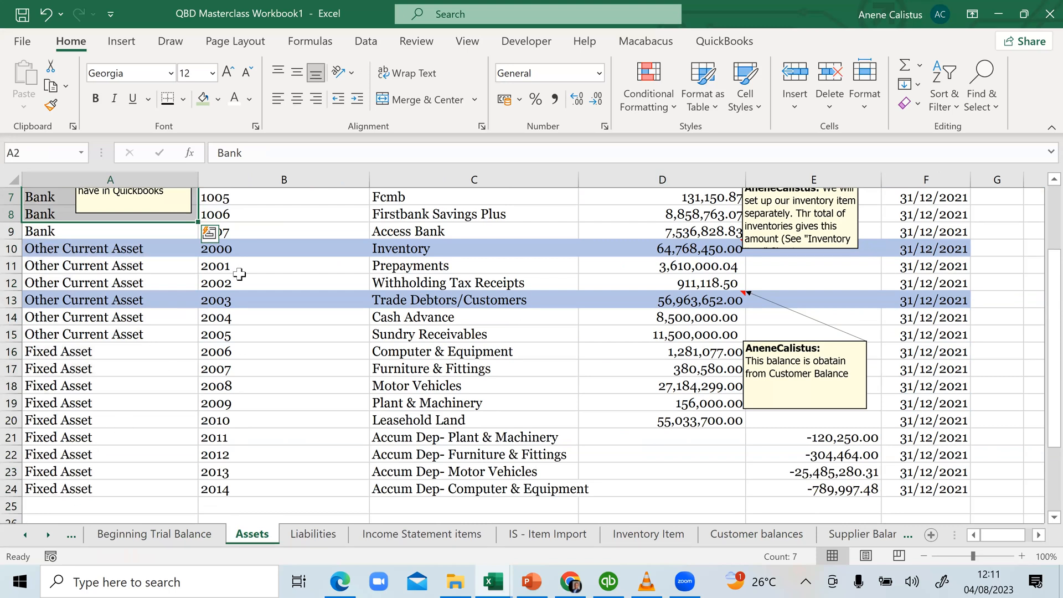
left_click(348, 255)
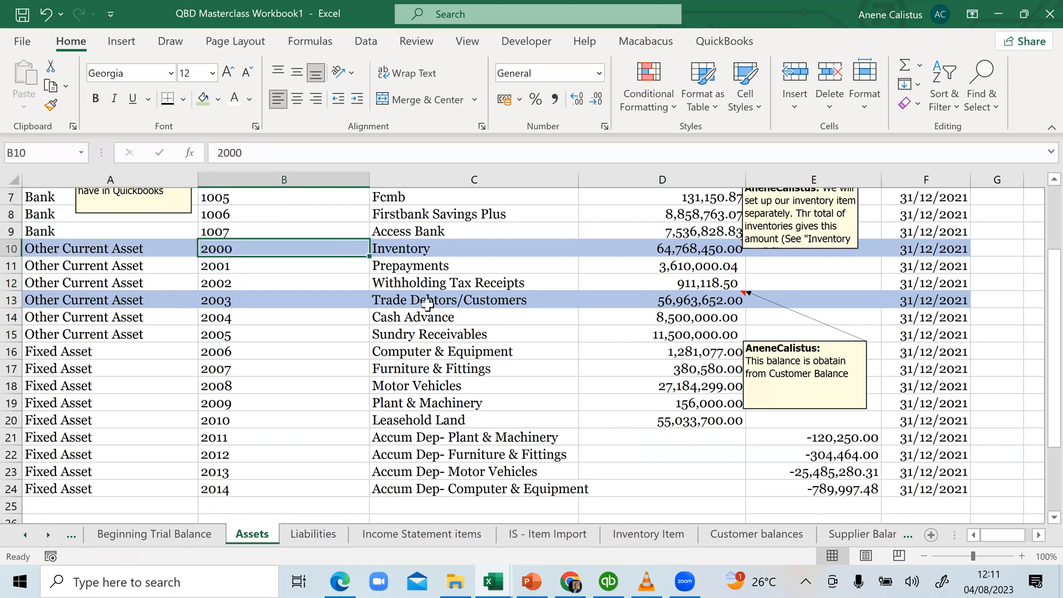
left_click(427, 302)
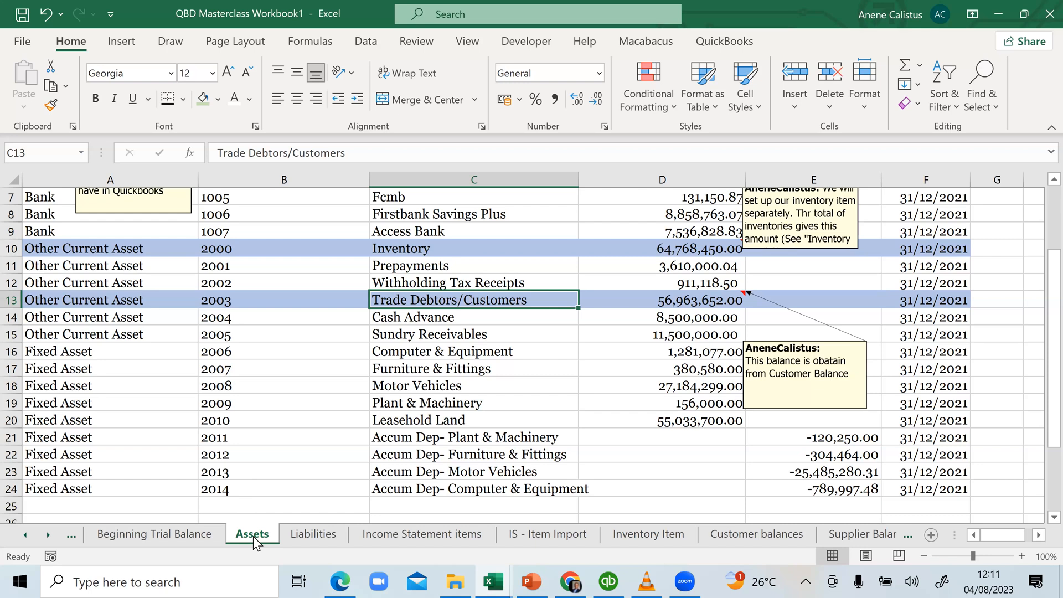
key("F2")
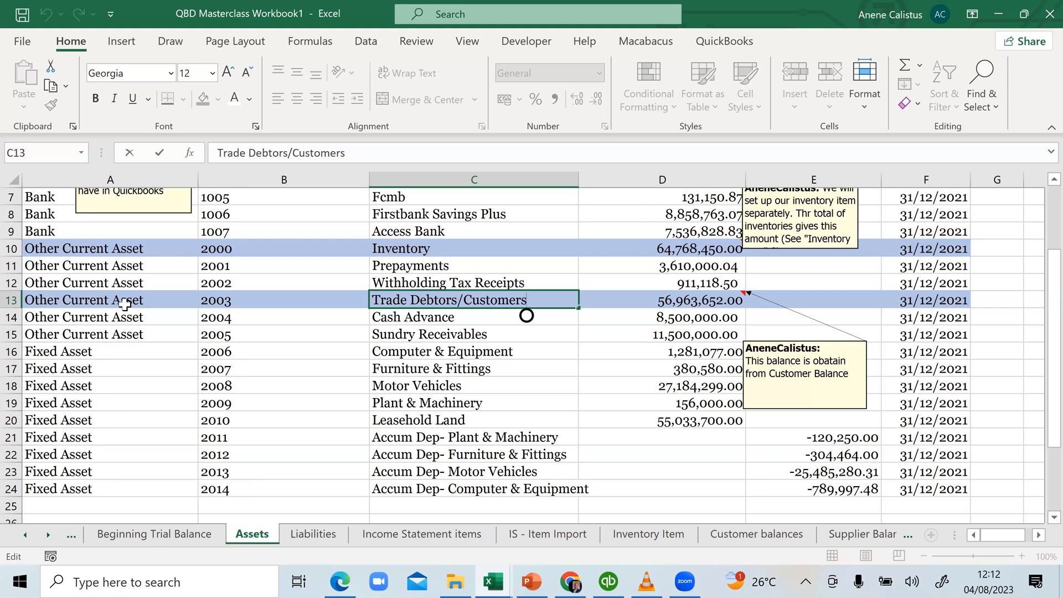
right_click(248, 537)
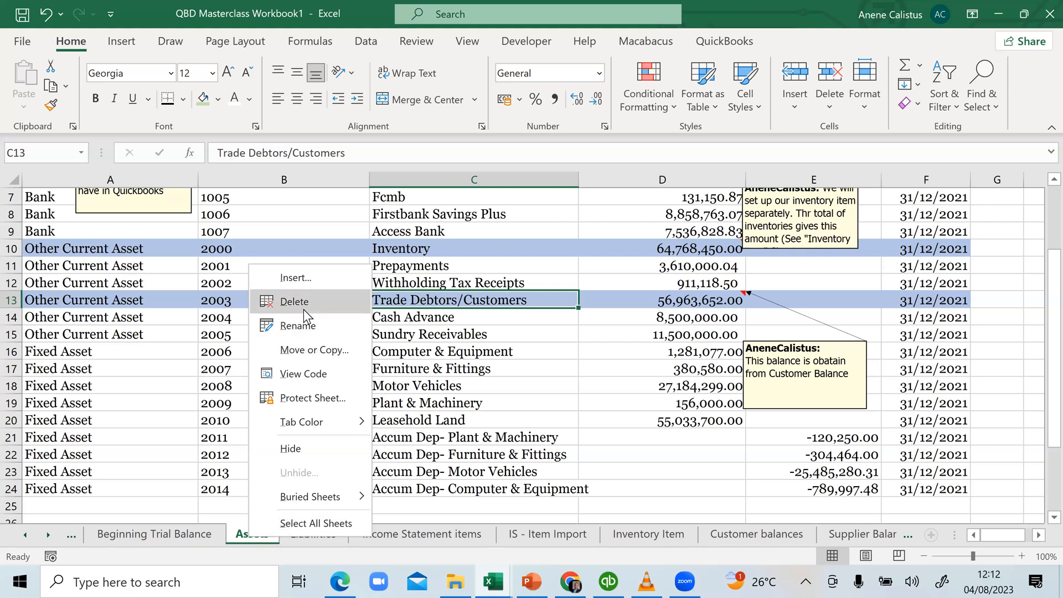
left_click(267, 535)
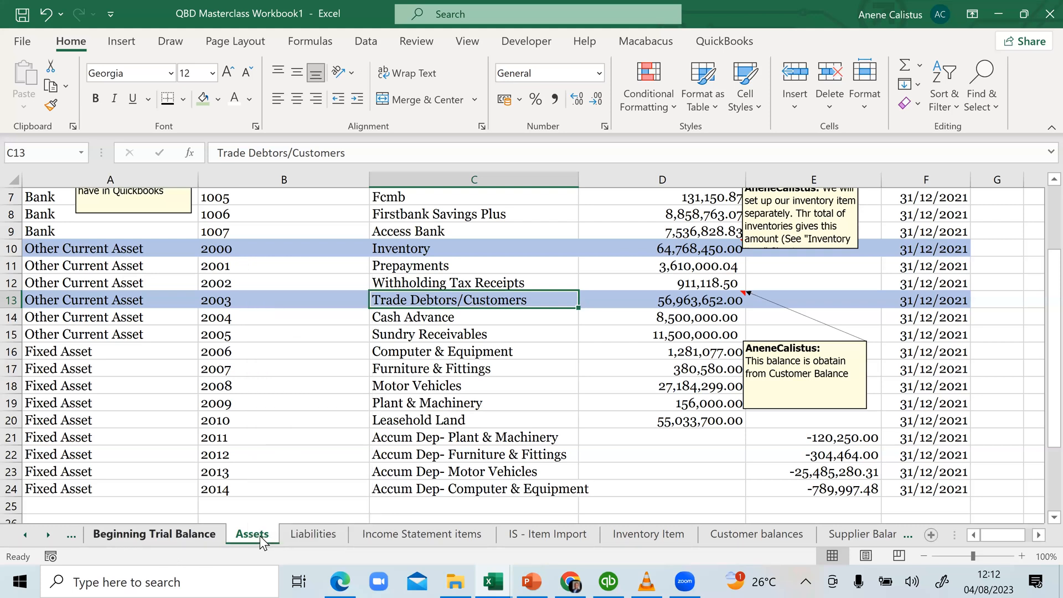
Insert a blank worksheet directly before the Assets sheet
right_click(260, 534)
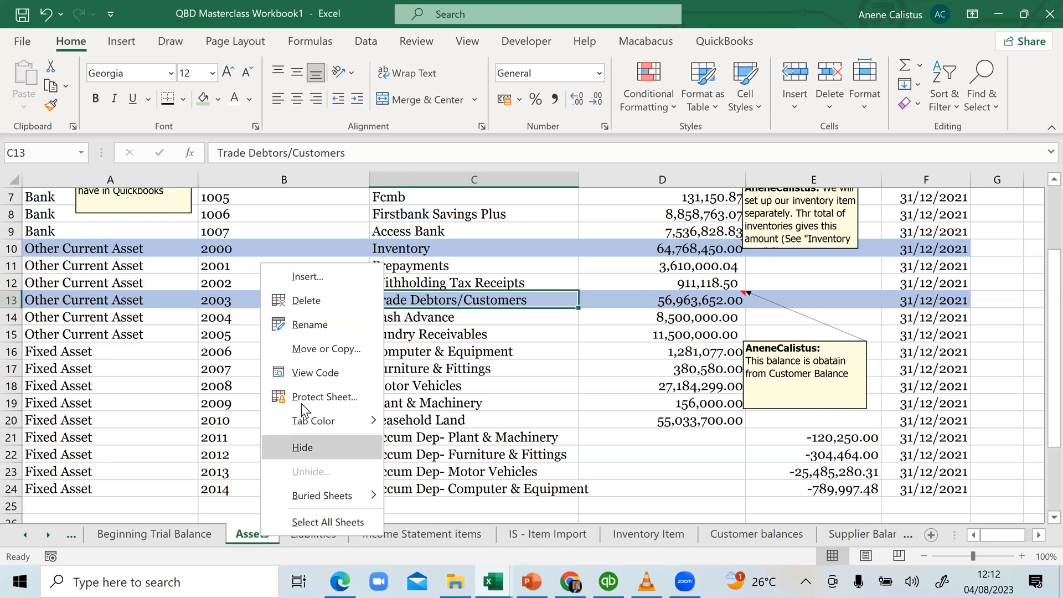
left_click(303, 280)
left_click(440, 397)
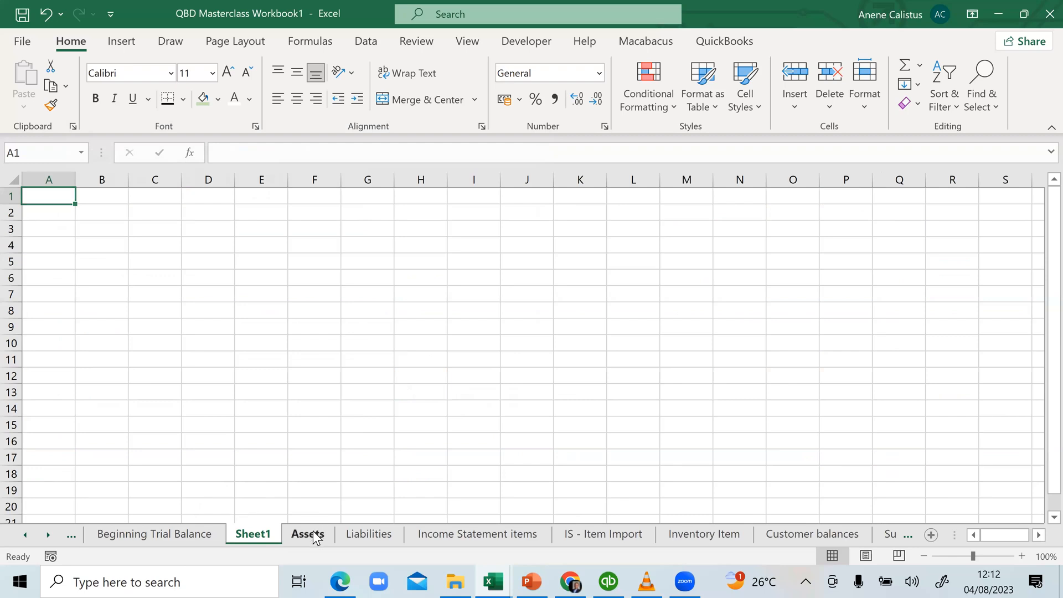
Copy the entire contents of the Assets sheet and paste them into the blank Sheet1
left_click(308, 534)
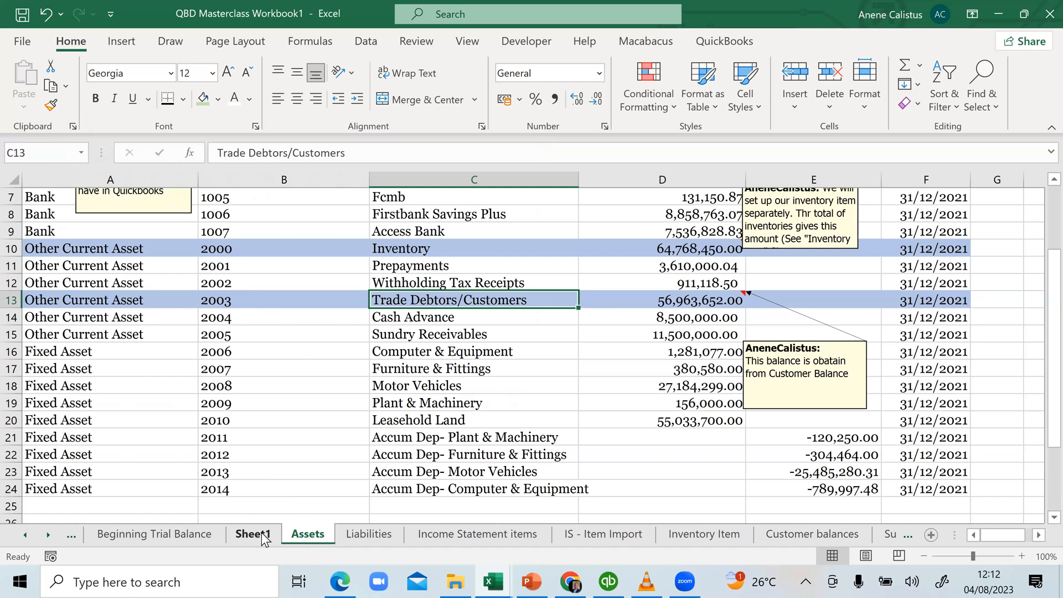
left_click(14, 179)
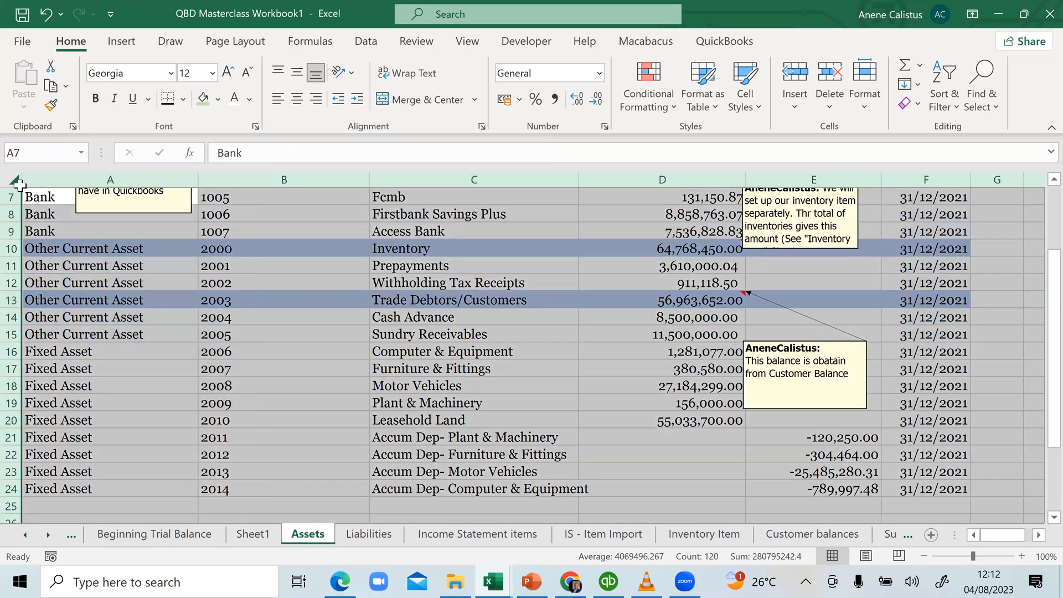
right_click(237, 218)
left_click(280, 258)
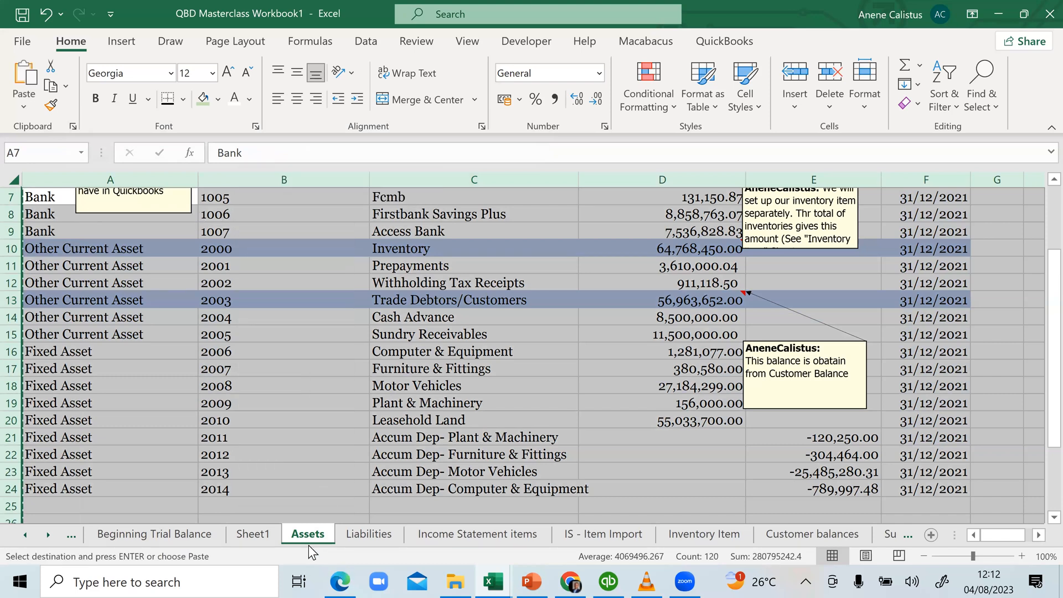
left_click(253, 533)
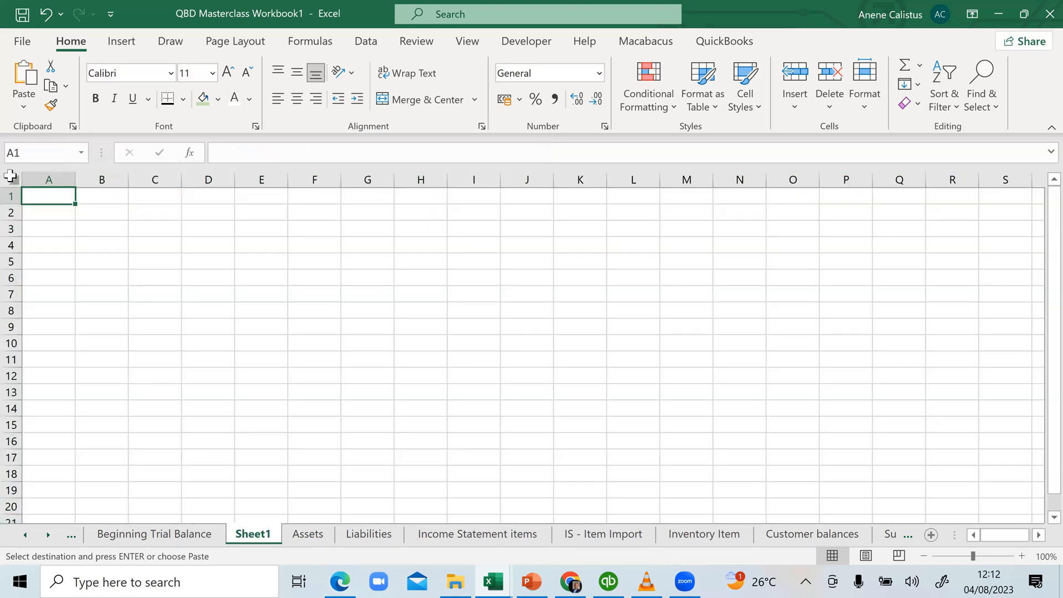
left_click(8, 175)
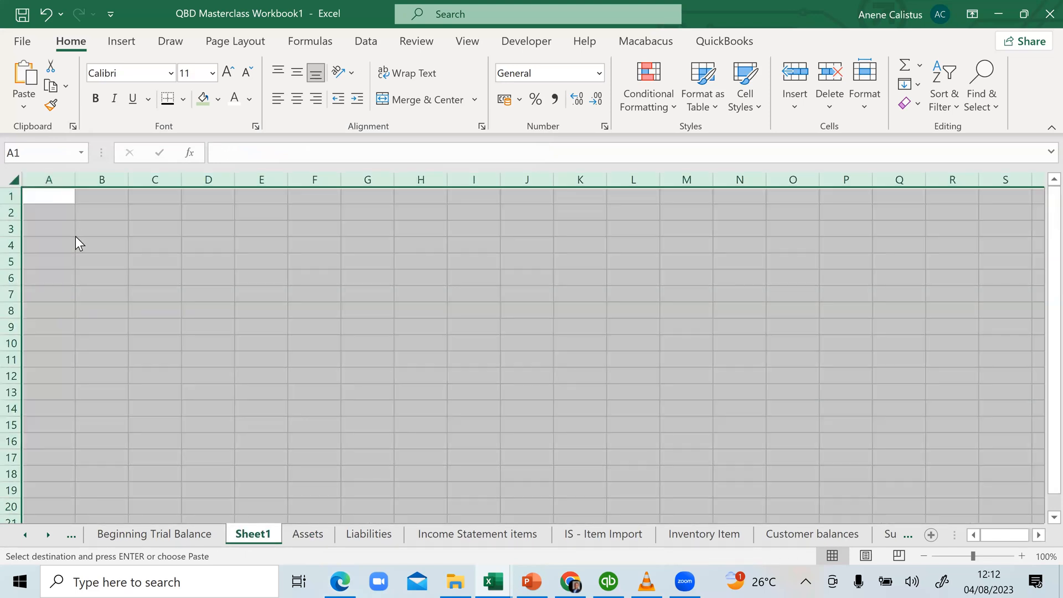
right_click(74, 239)
left_click(116, 324)
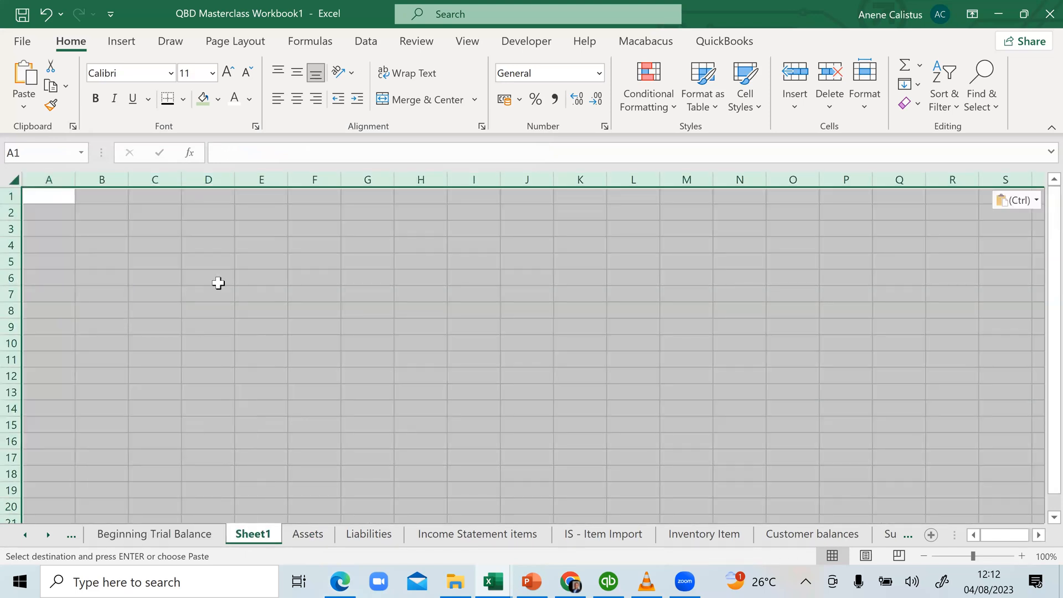
left_click(319, 291)
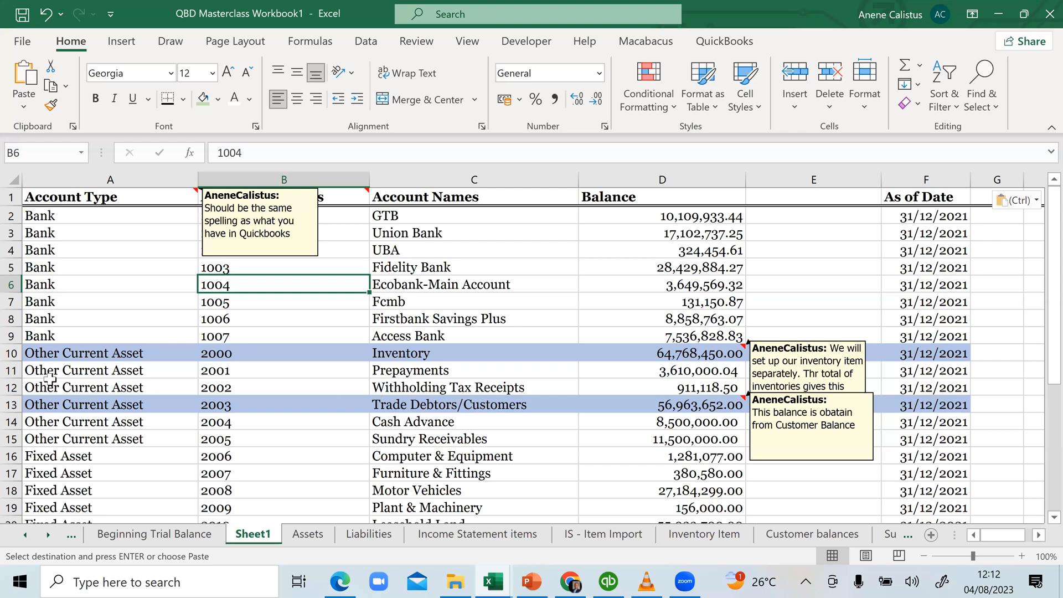
Delete the highlighted Inventory and Trade Debtors/Customers rows from Sheet1 and check the remaining asset accounts
left_click(12, 354)
right_click(12, 355)
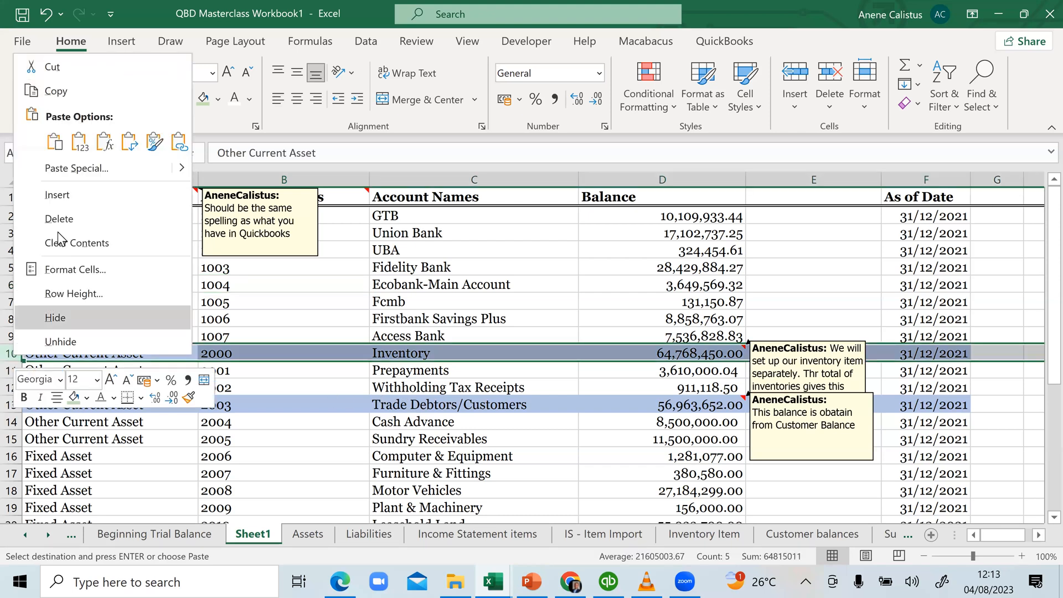
left_click(59, 218)
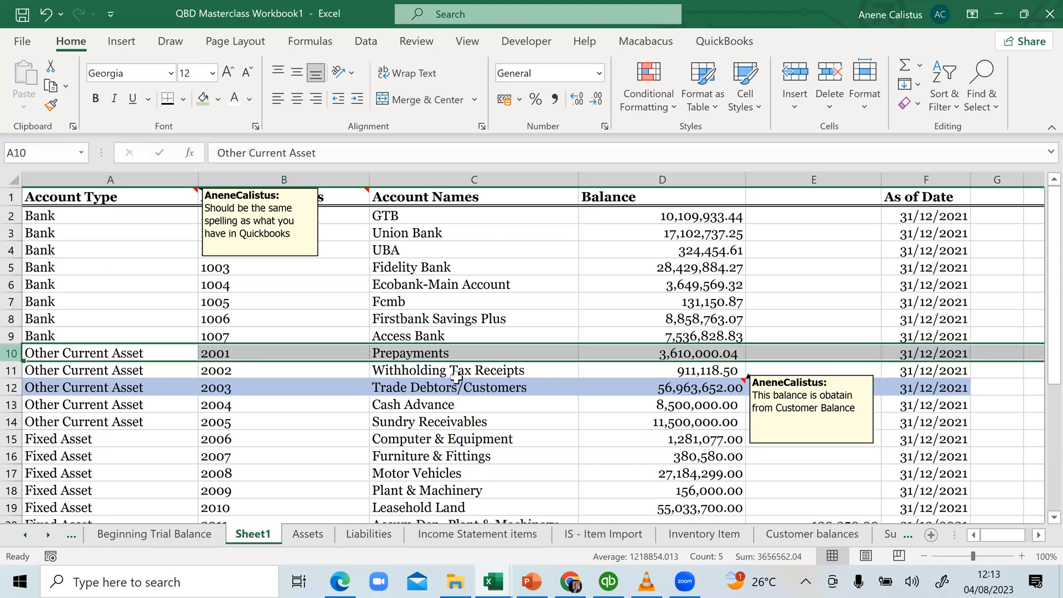
left_click(11, 388)
right_click(11, 387)
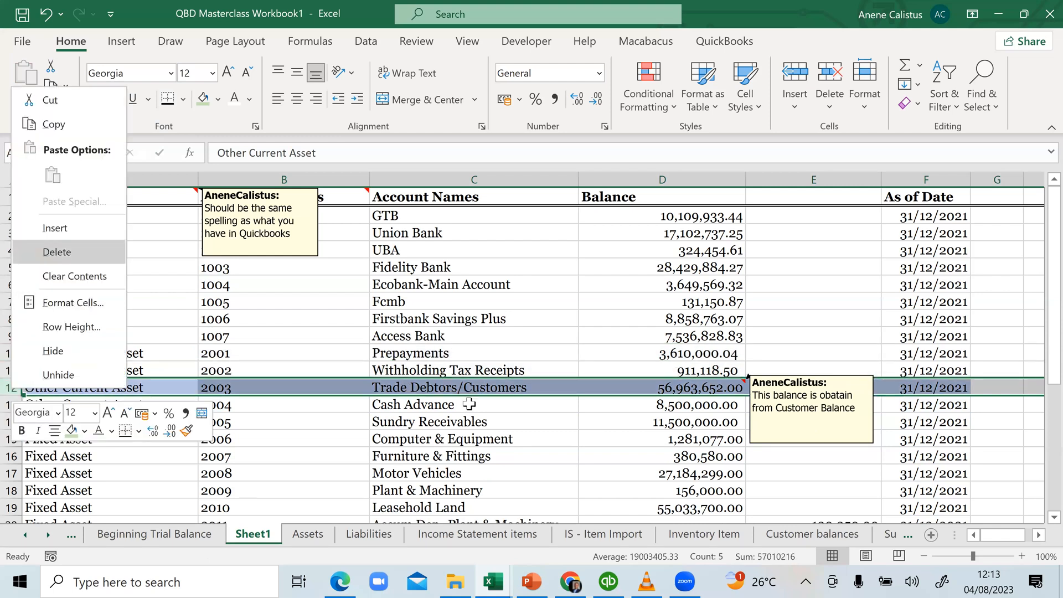
key("d")
scroll(468, 411, "down", 1)
scroll(465, 407, "up", 1)
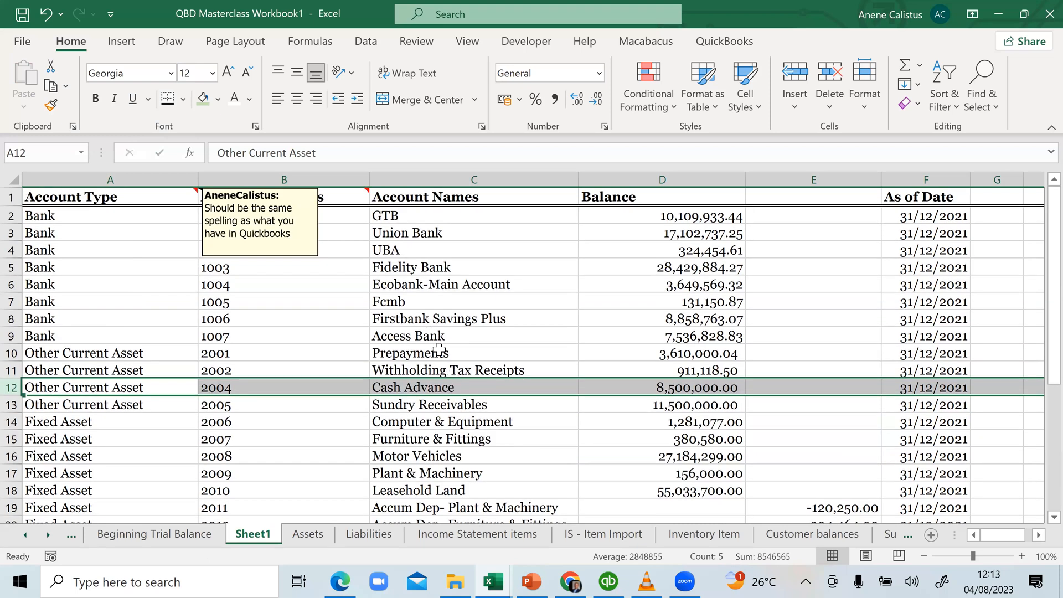
scroll(437, 345, "down", 6)
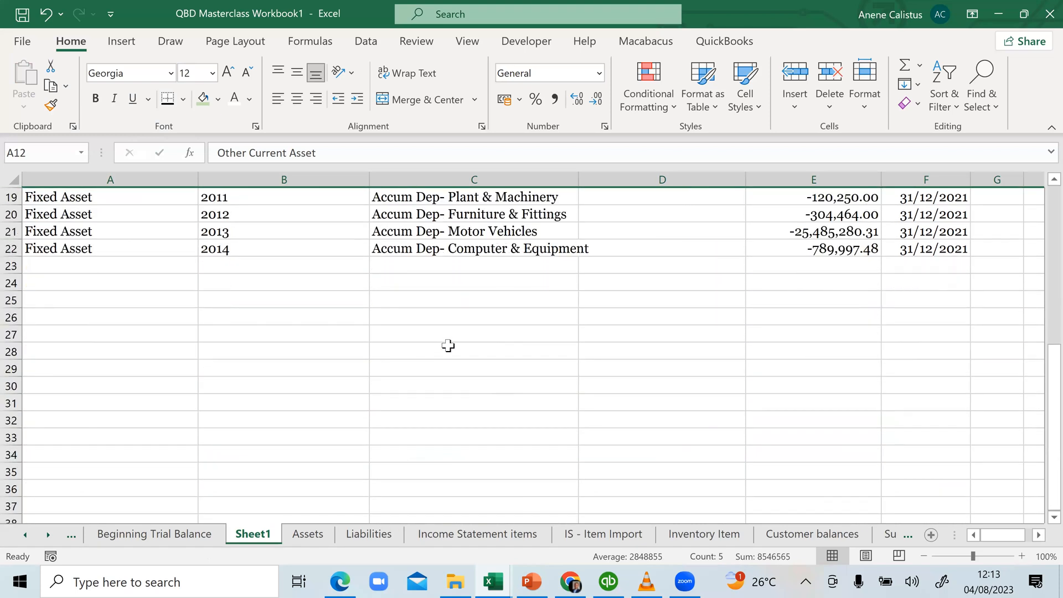
scroll(449, 342, "up", 6)
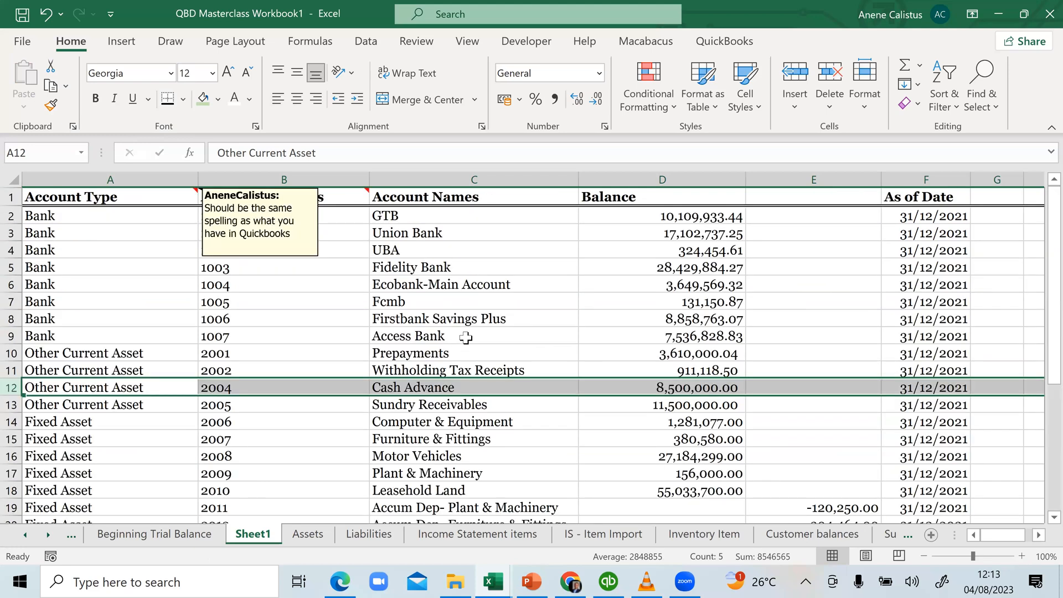
left_click(462, 254)
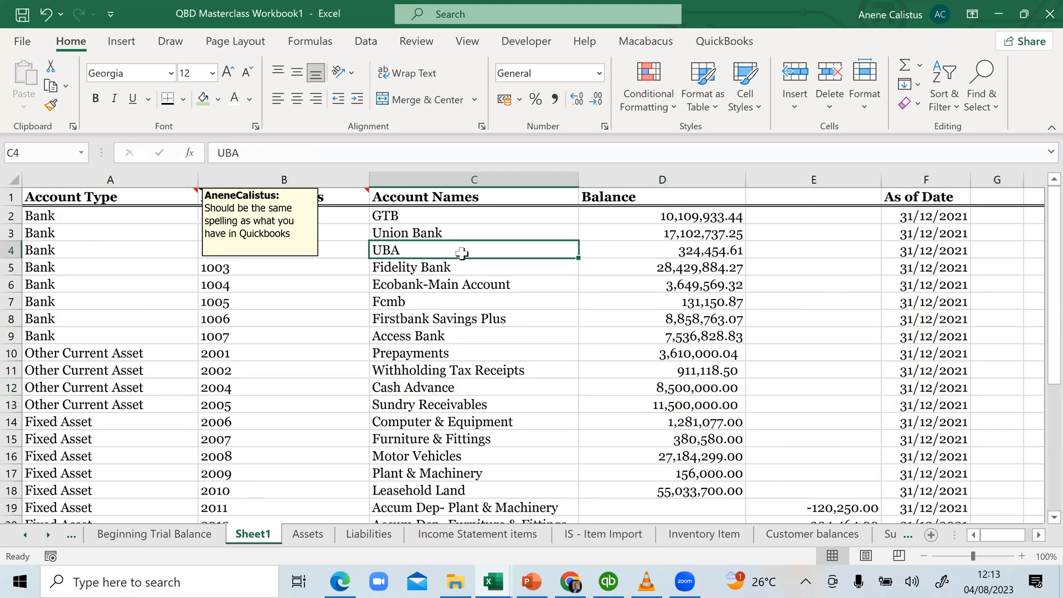
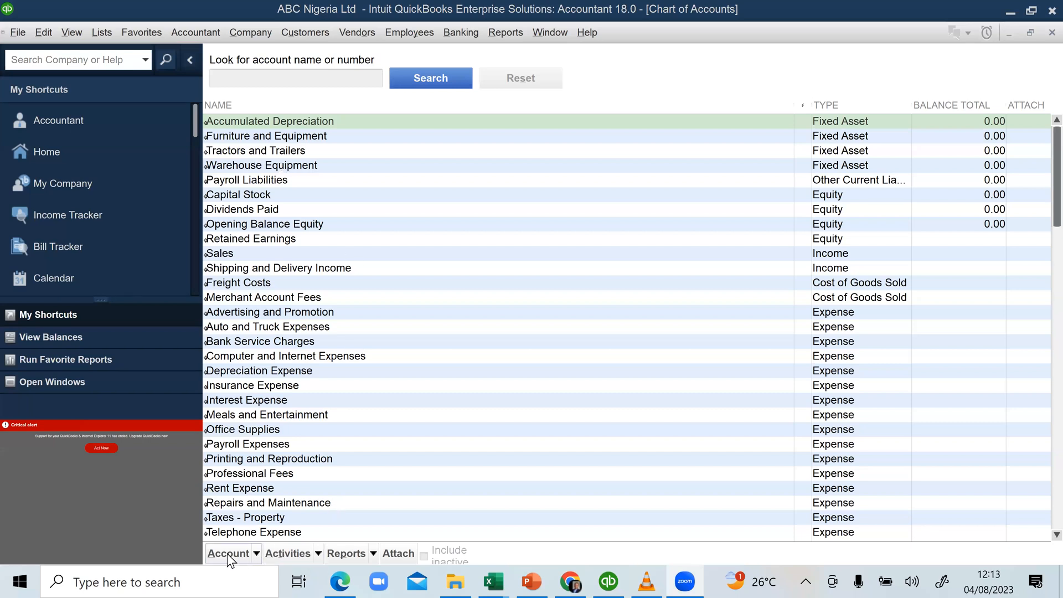
Start an Excel import into the chart of accounts from QBD Masterclass Workbook1 and choose its Assets sheet
left_click(254, 552)
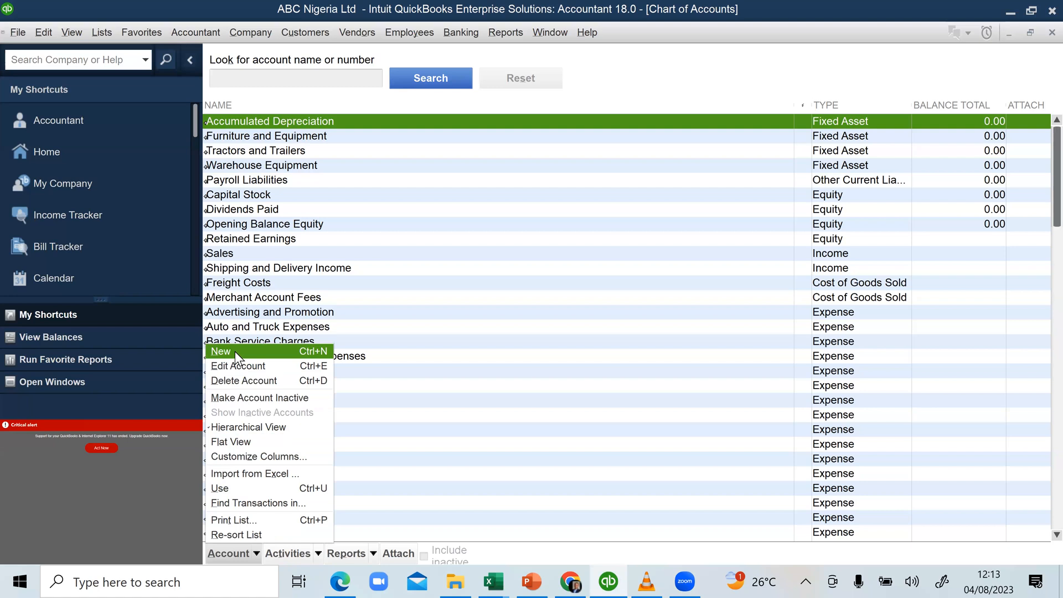
left_click(249, 473)
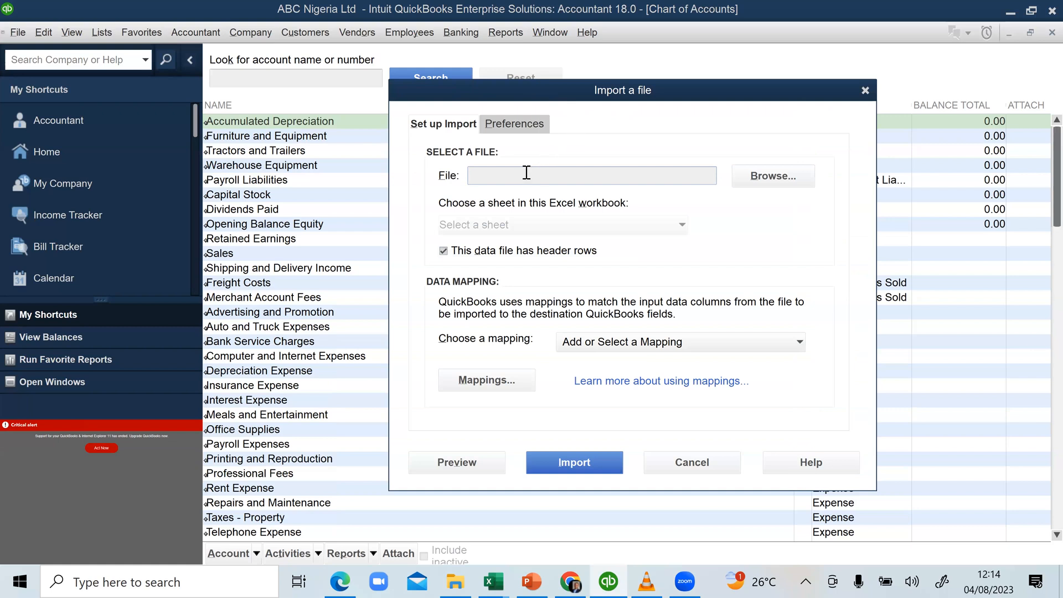
left_click(783, 177)
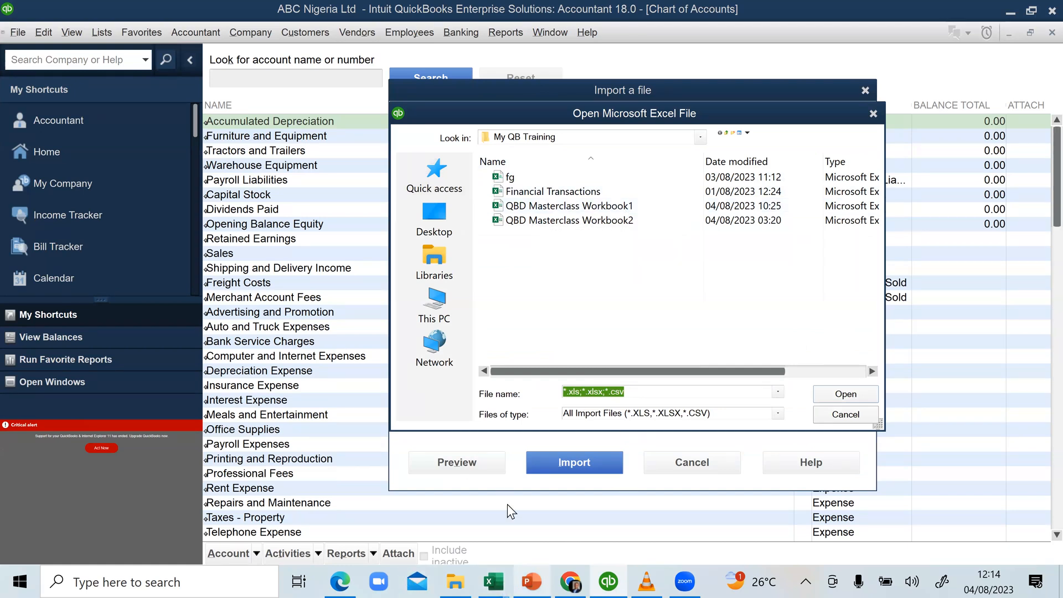
left_click(540, 206)
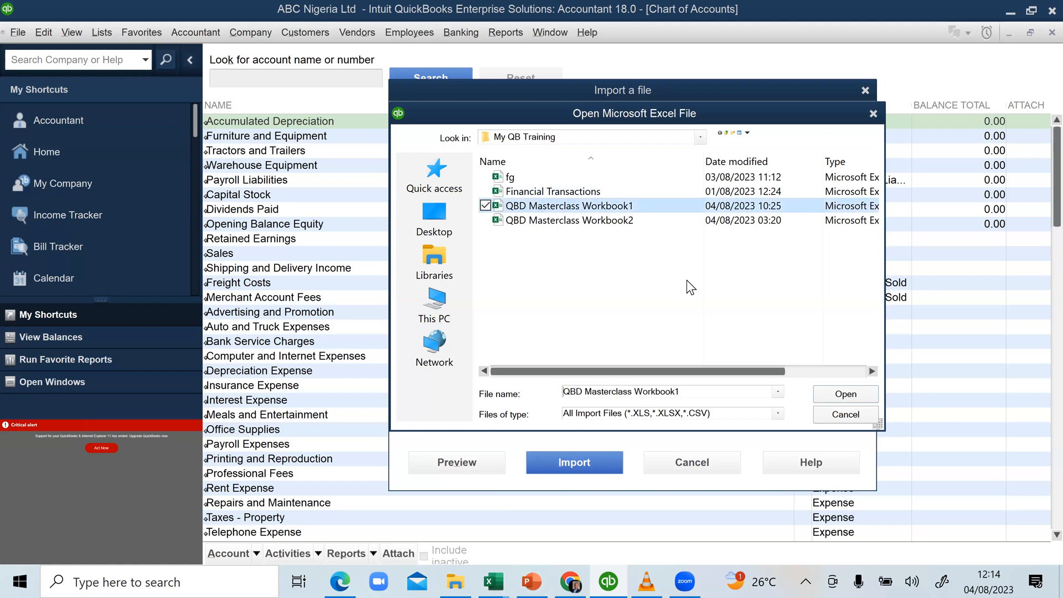
left_click(841, 396)
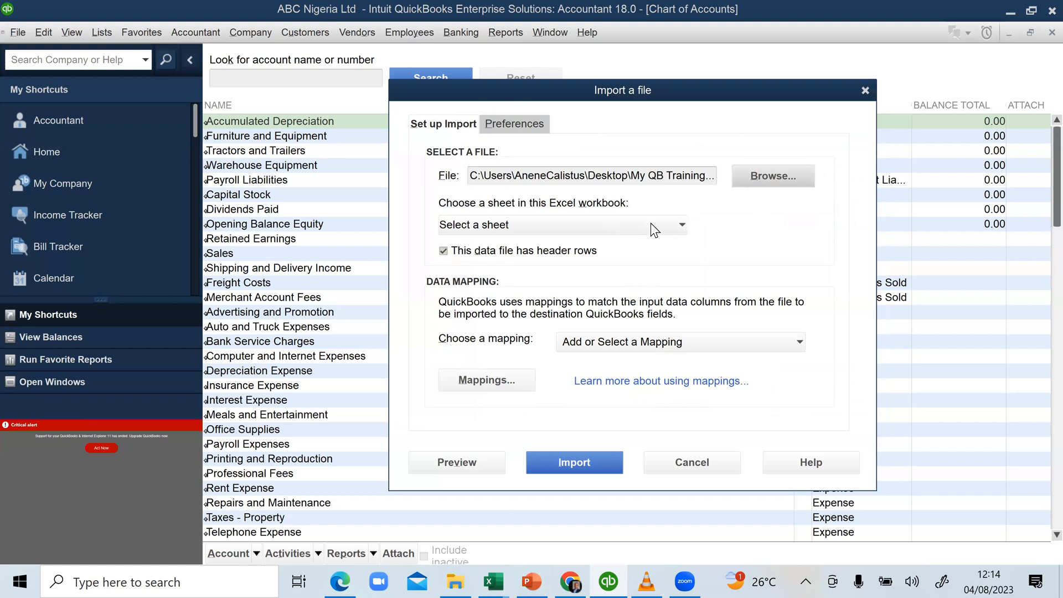
left_click(682, 227)
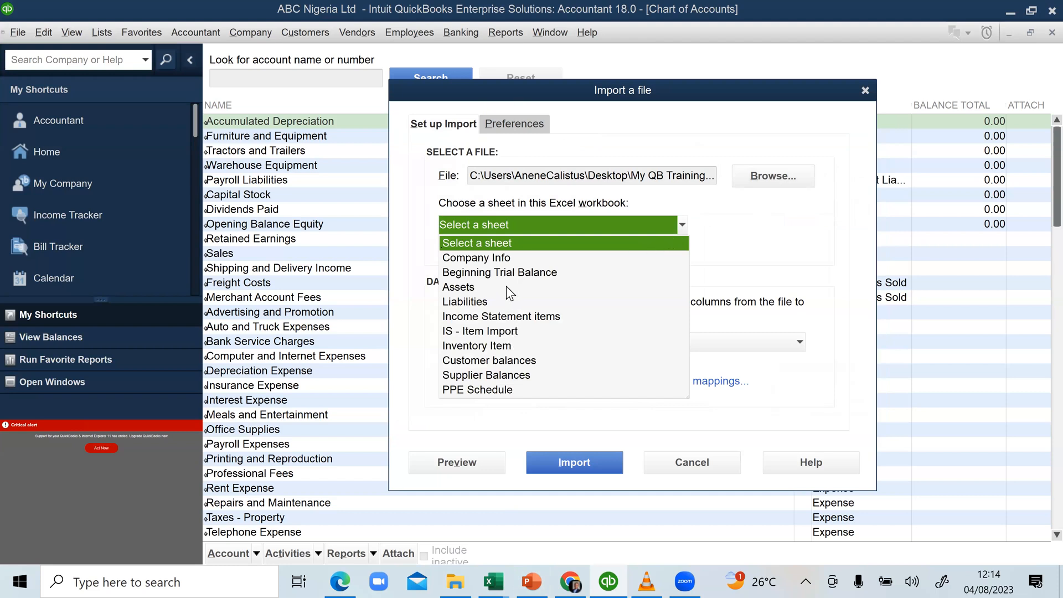
left_click(524, 287)
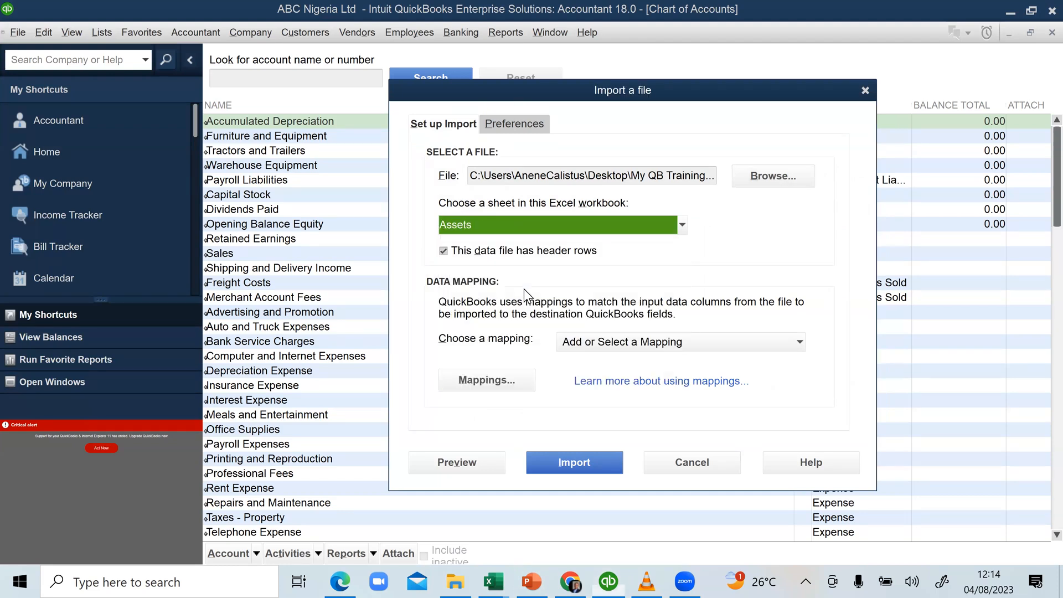
Switch to Excel and rename Sheet1 of QBD Masterclass Workbook1 as A
left_click(503, 572)
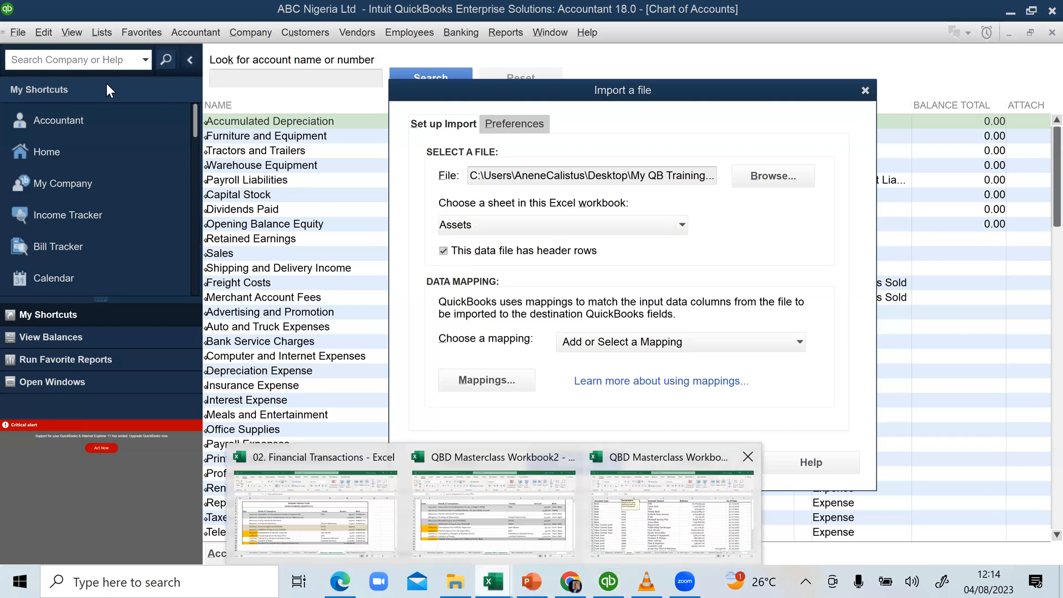
left_click(613, 497)
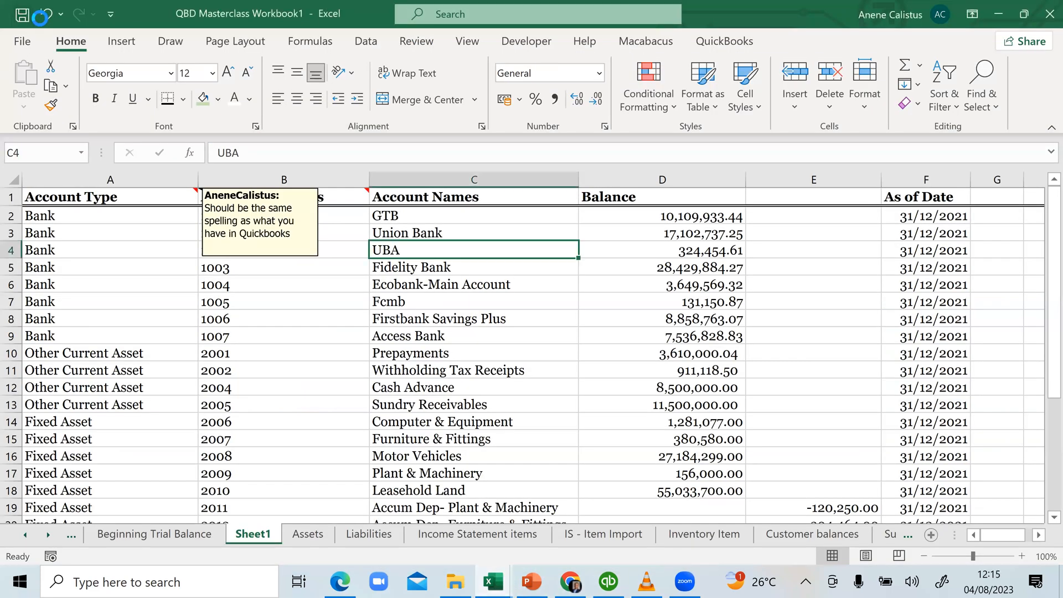
right_click(257, 539)
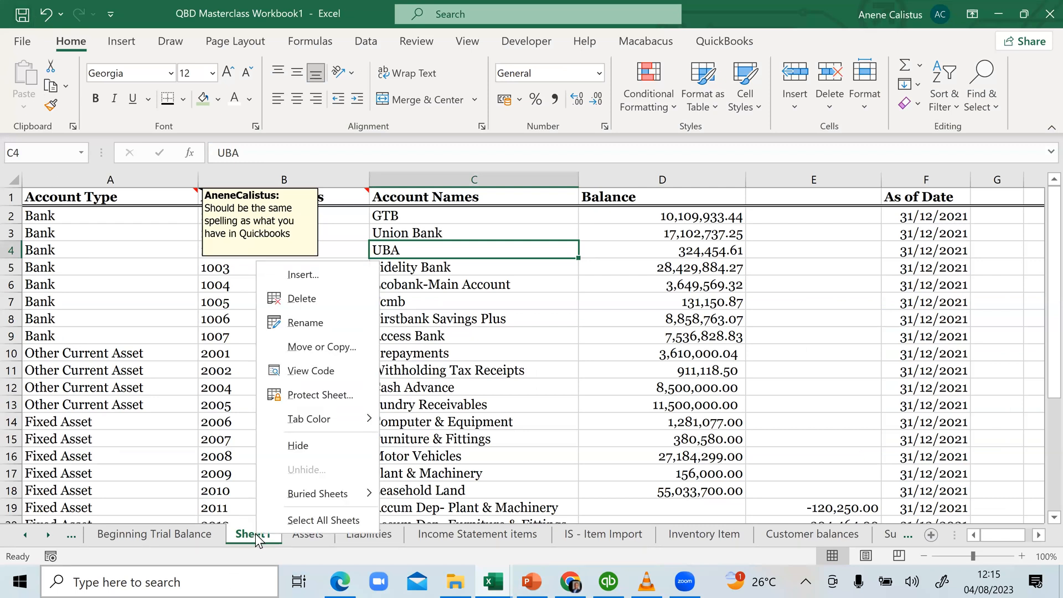
left_click(294, 336)
type("A")
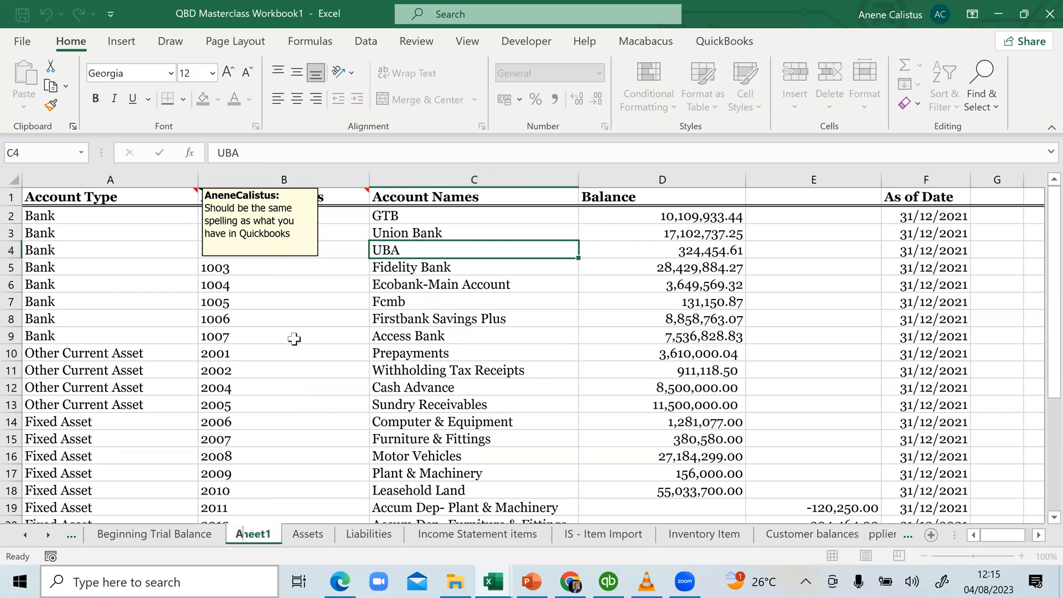
left_click(280, 357)
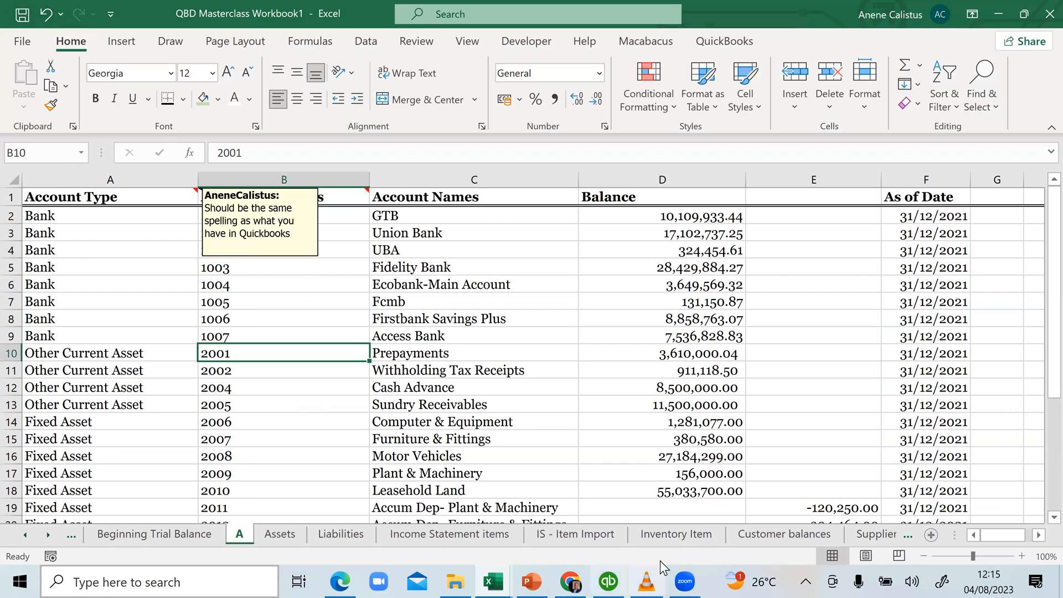
Switch back to QuickBooks and try to choose the renamed sheet A for the import
left_click(612, 576)
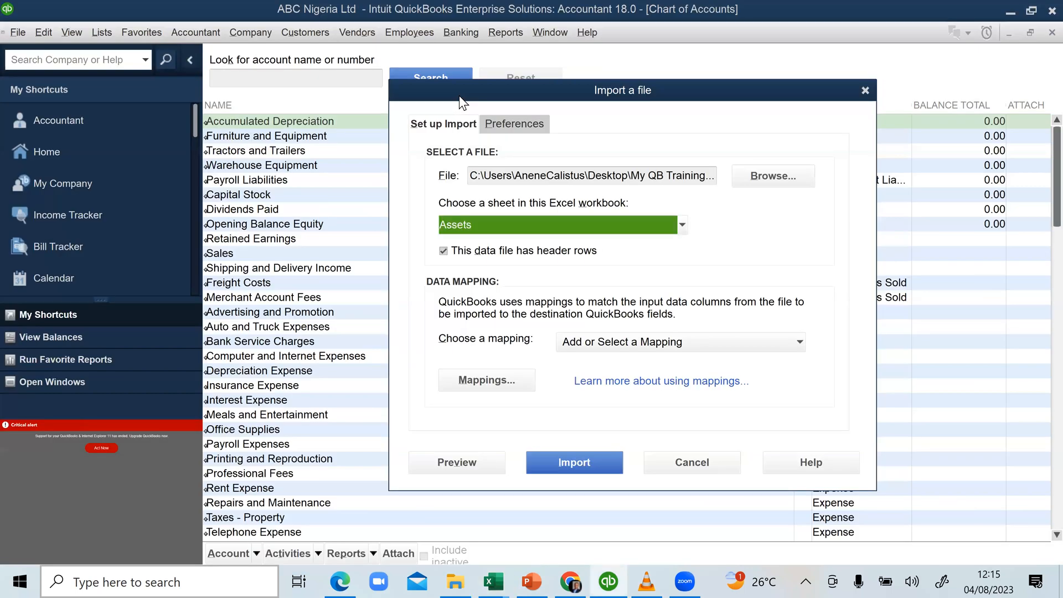
left_click(578, 155)
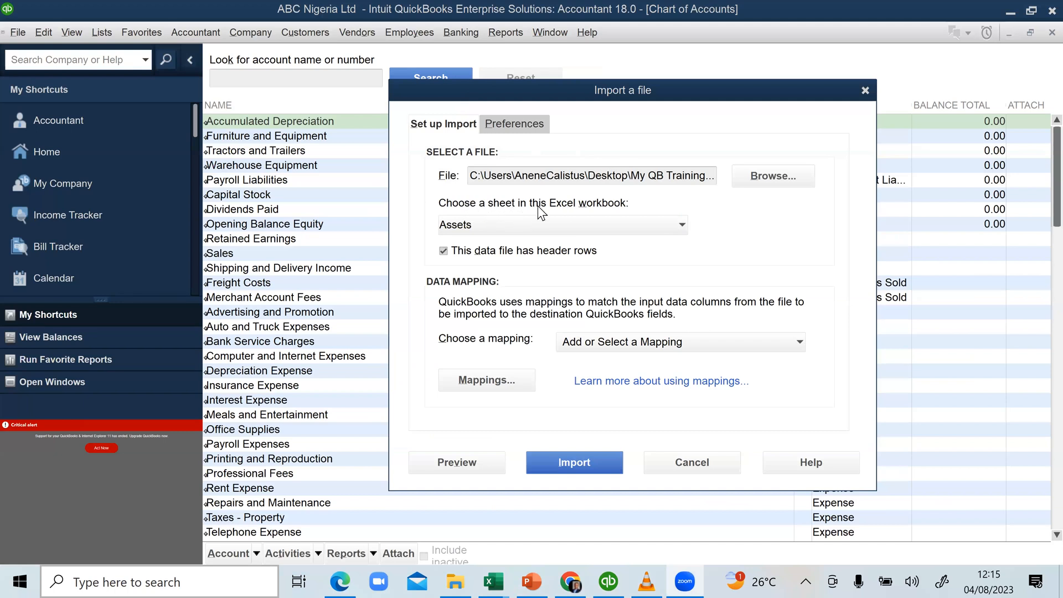
left_click(503, 226)
left_click(504, 257)
left_click(682, 224)
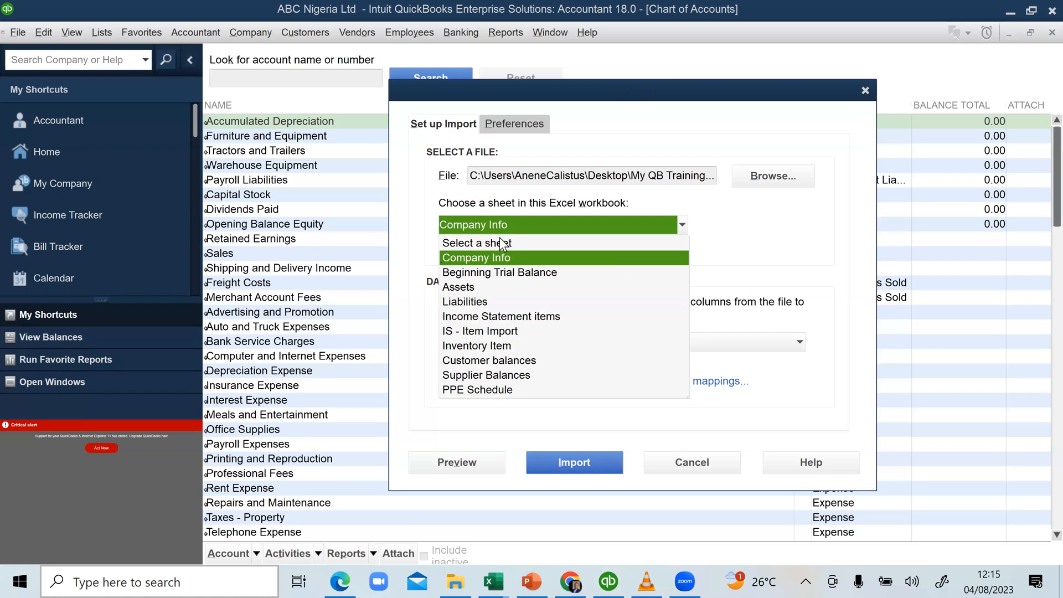
left_click(470, 286)
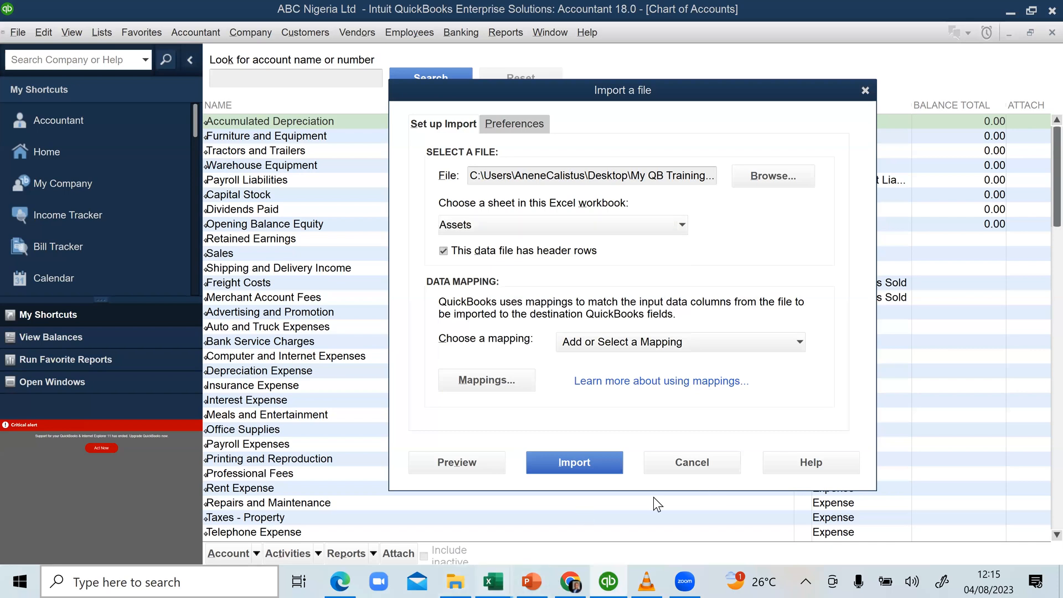
Save QBD Masterclass Workbook1 in Excel and reload it as the import file in QuickBooks
left_click(493, 581)
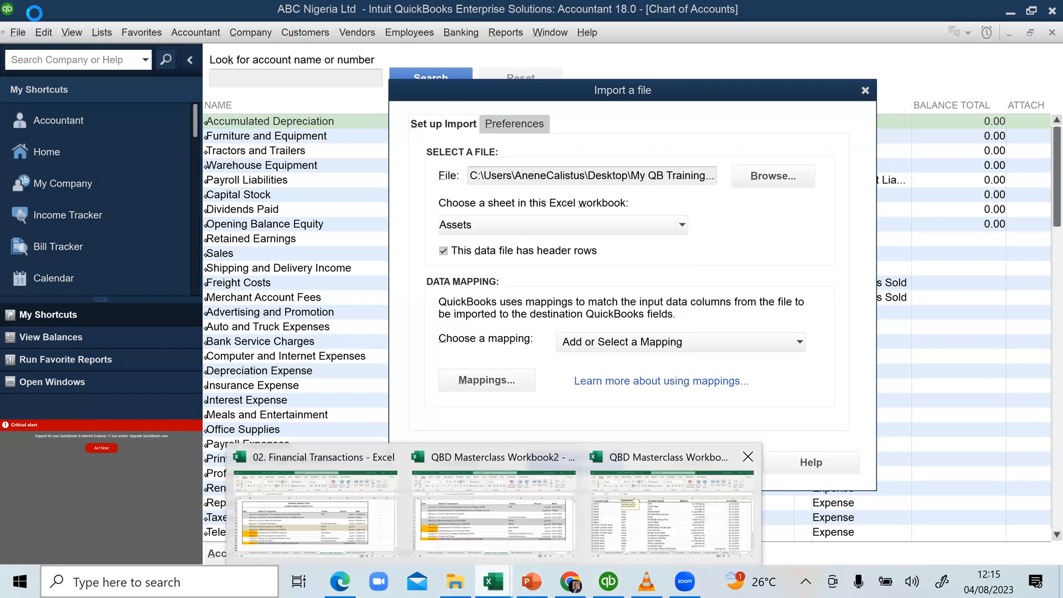
left_click(671, 512)
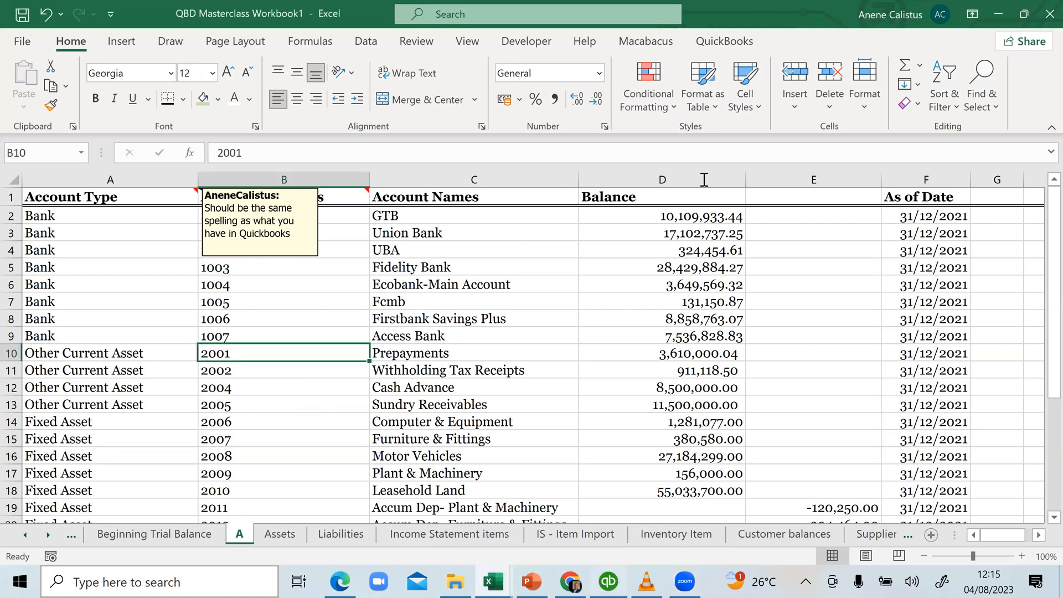
key("alt+Tab")
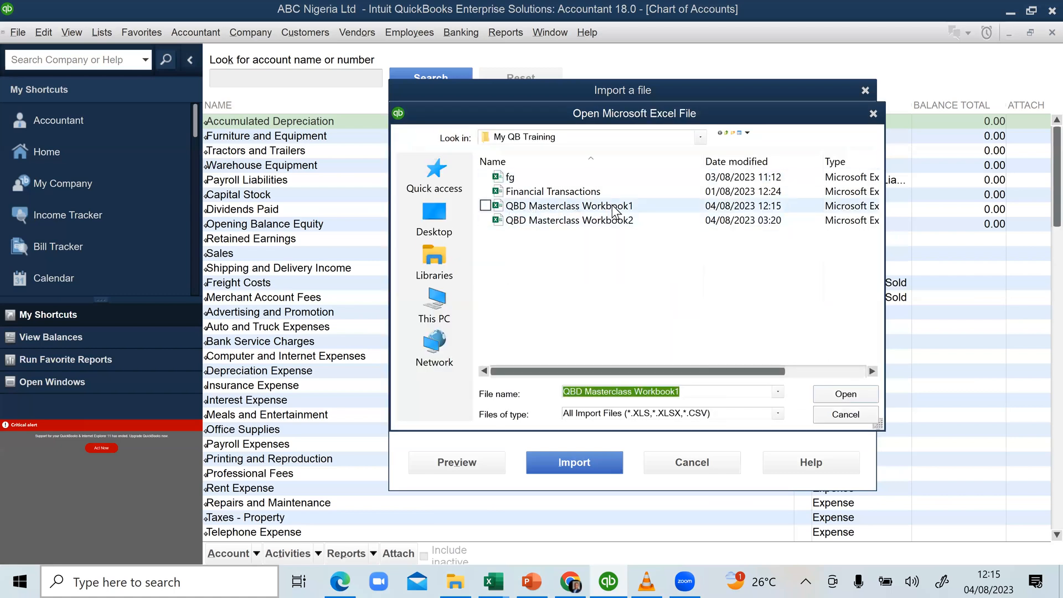
left_click(844, 394)
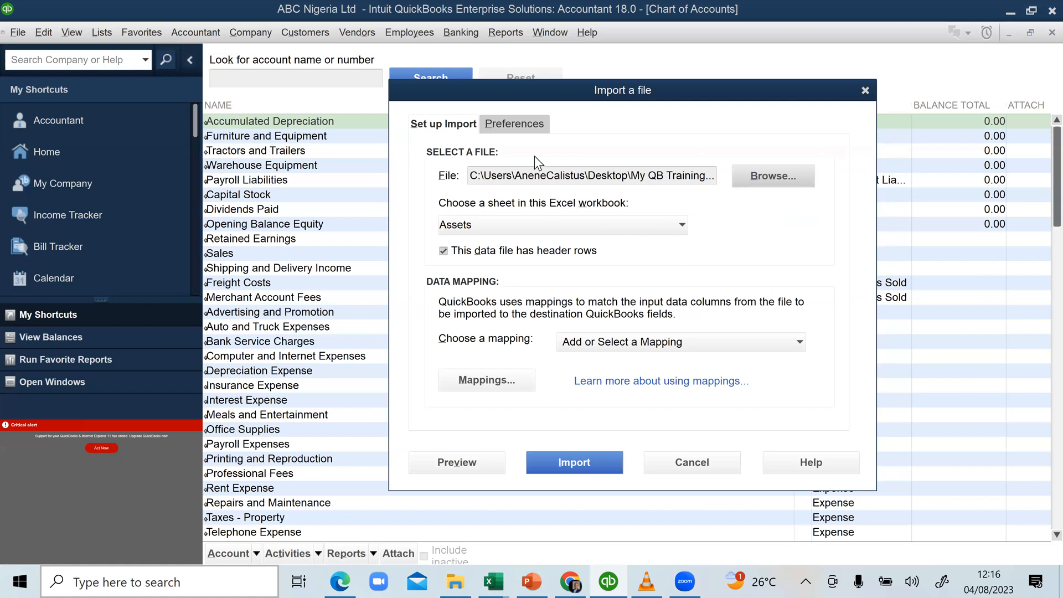
Choose sheet A as the worksheet for the account import
left_click(559, 217)
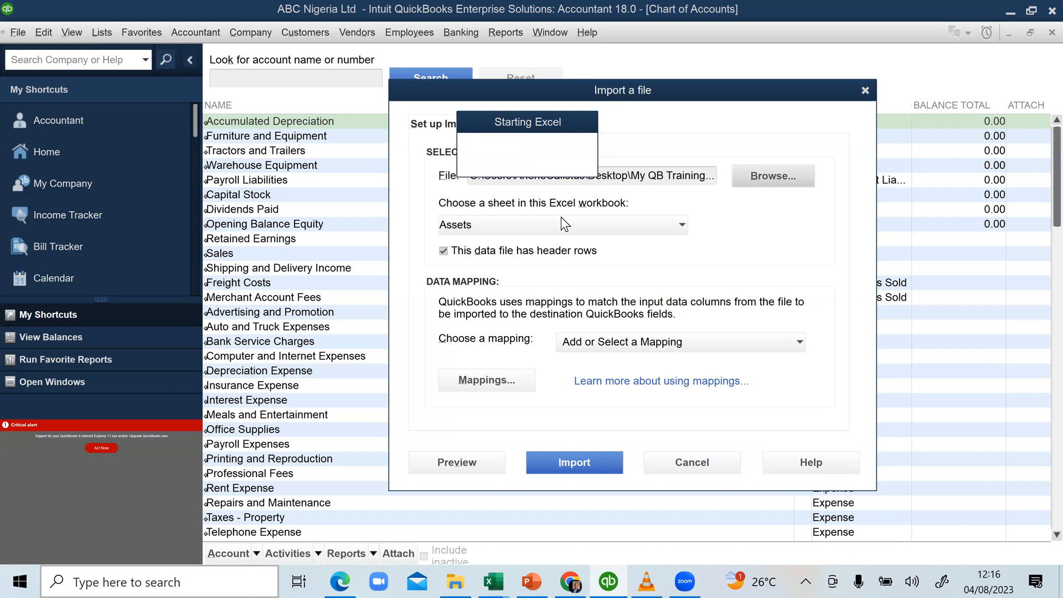
left_click(566, 221)
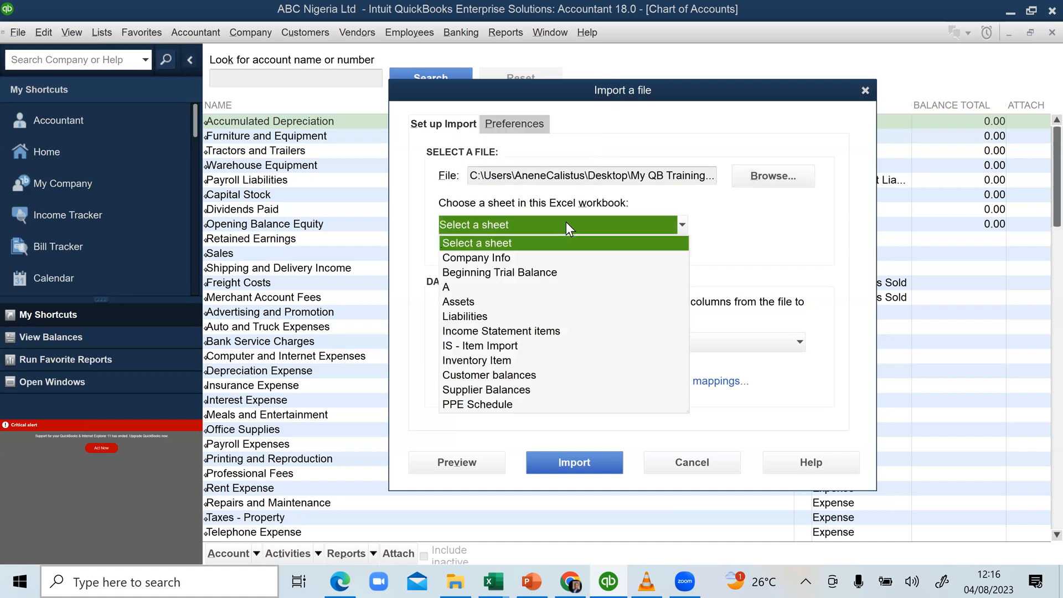
left_click(457, 287)
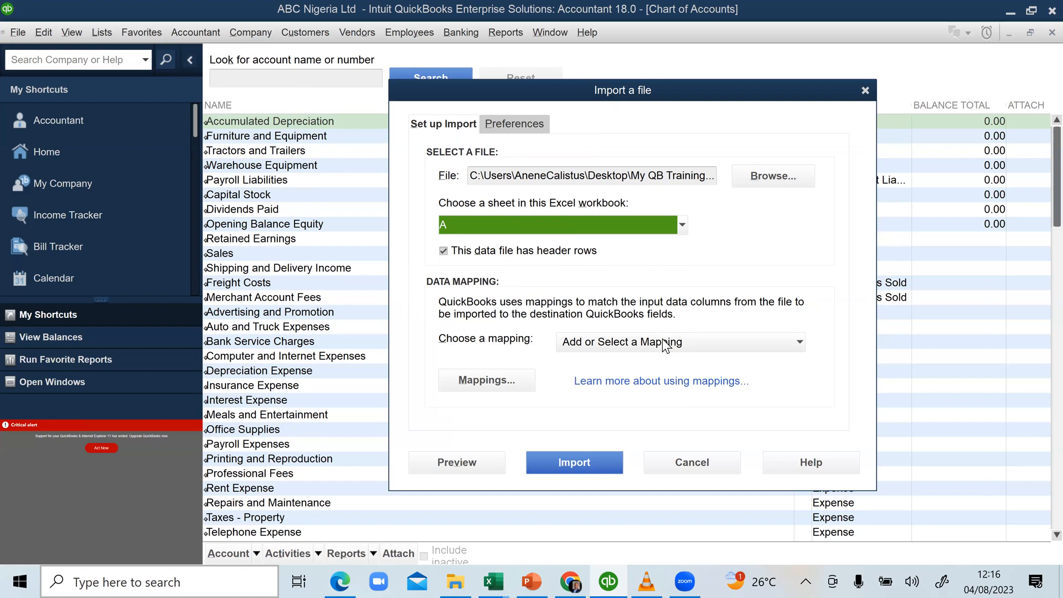
Add a new import mapping named Asset Mapping
left_click(797, 342)
left_click(592, 376)
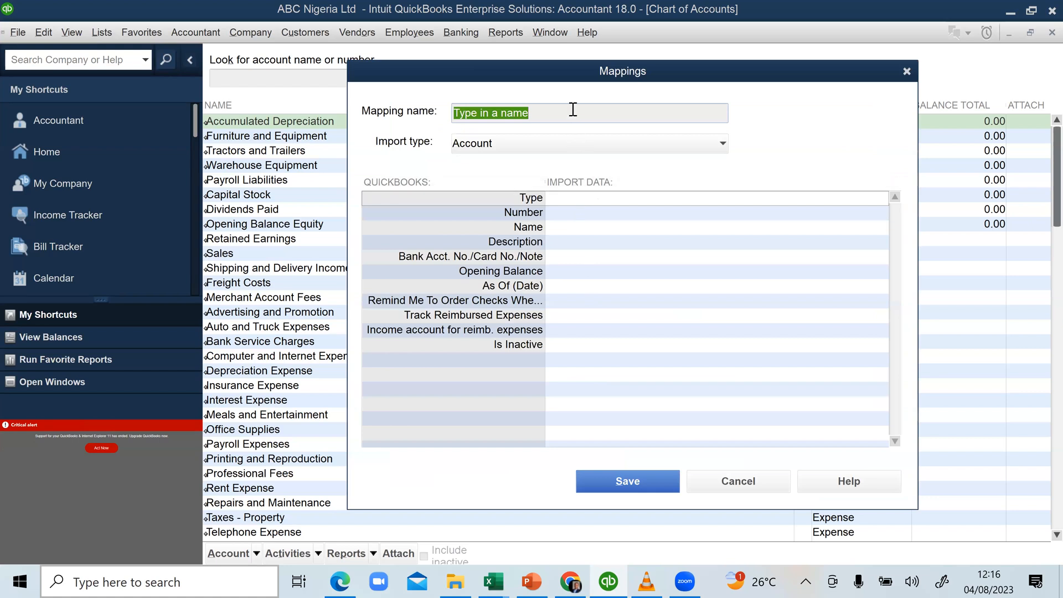
type("Asset")
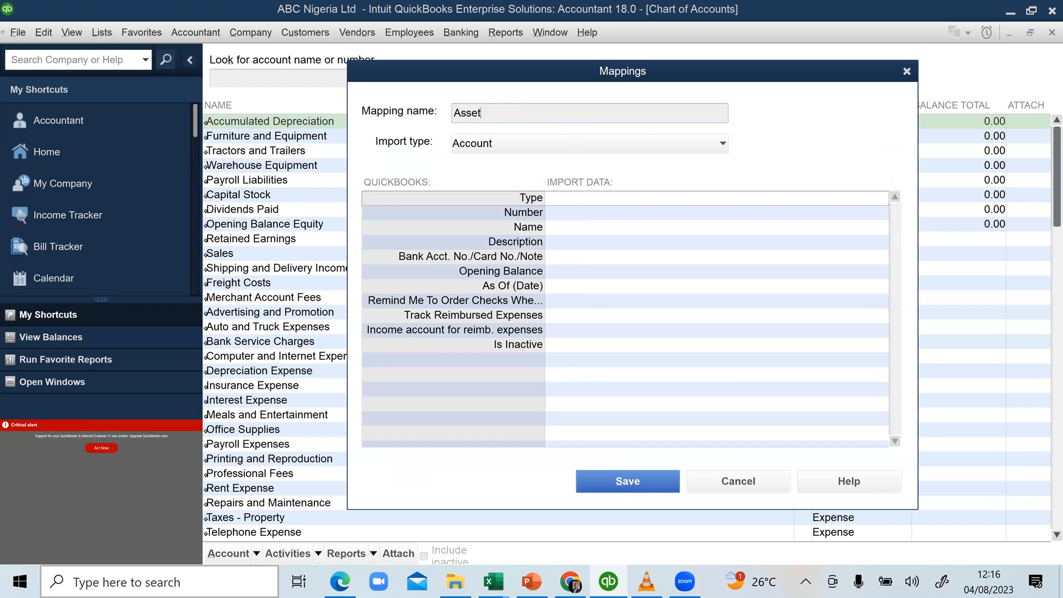
type(" ,")
key("BackSpace")
type("Mapping")
Map the Type field to the Account Type column and the Number field to Account Numbers
left_click(570, 198)
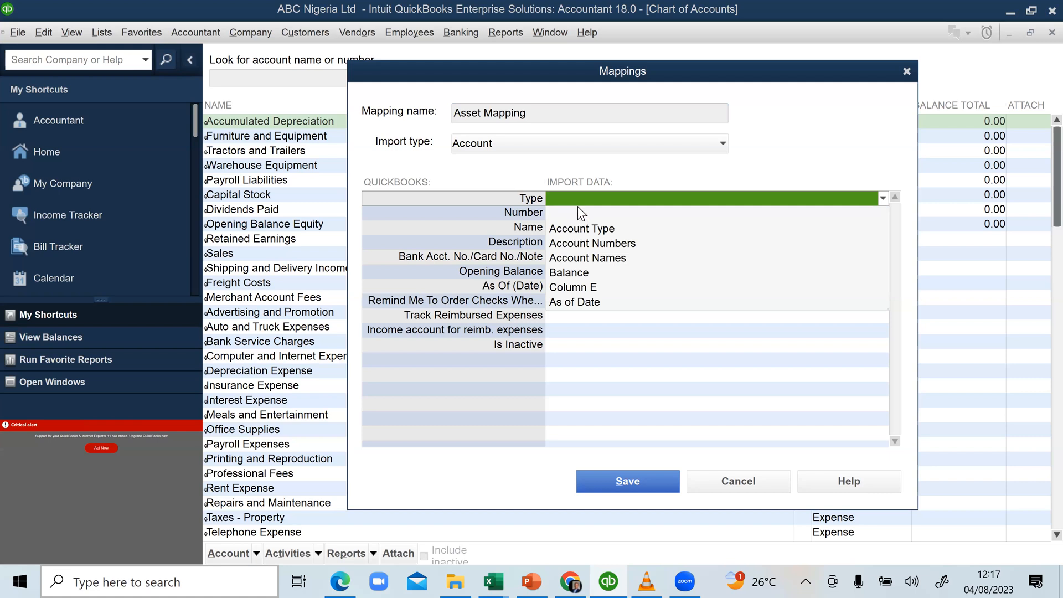
left_click(575, 228)
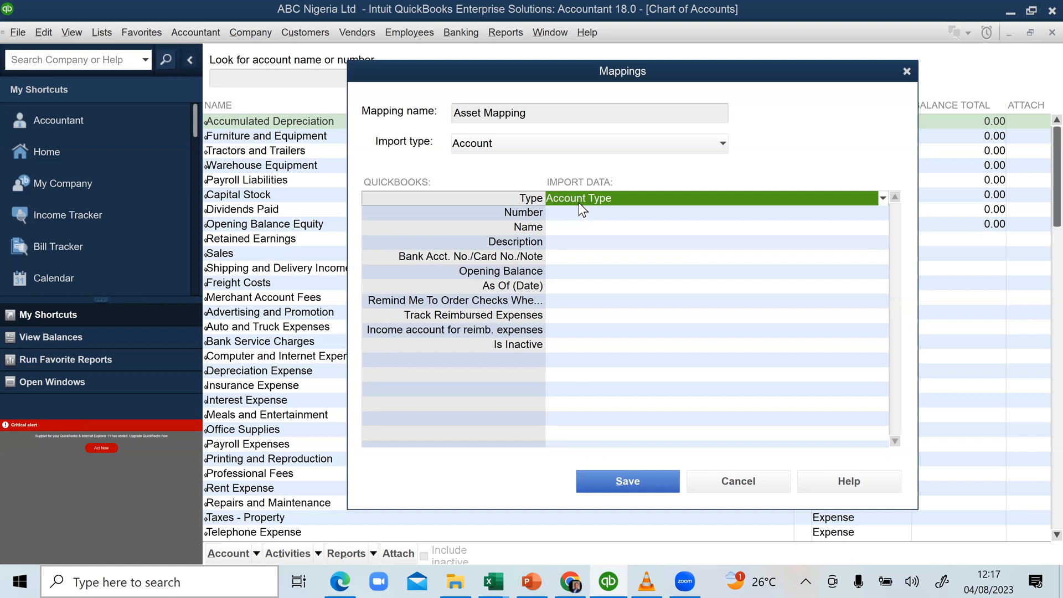
left_click(533, 214)
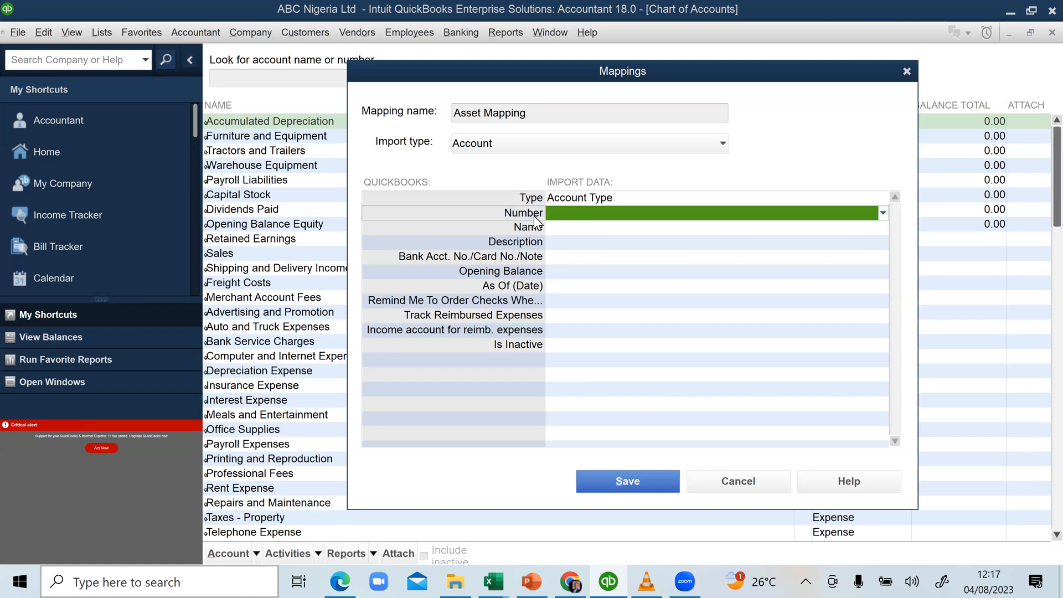
left_click(585, 214)
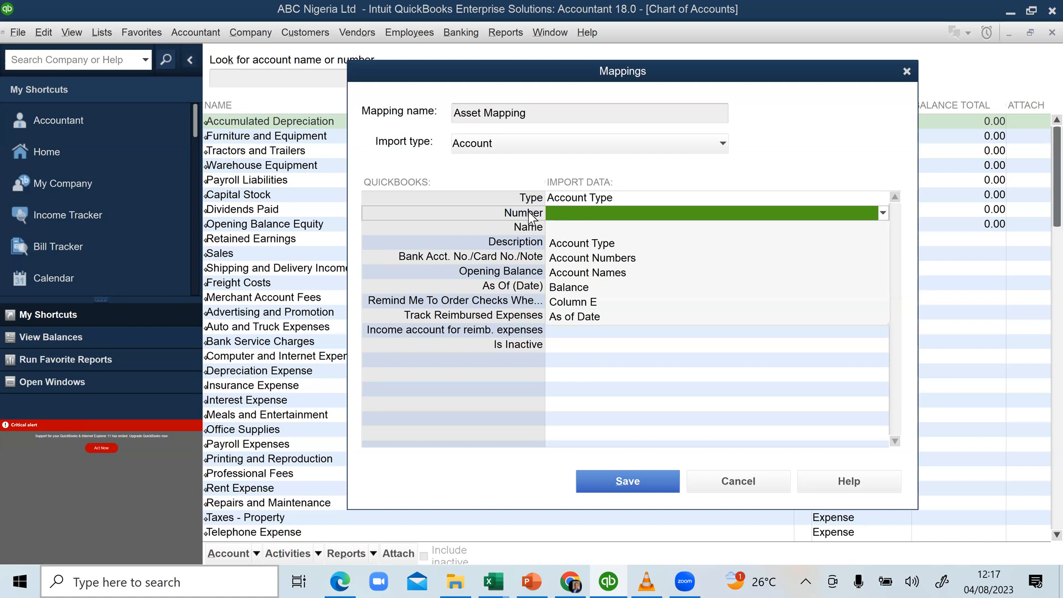
left_click(589, 258)
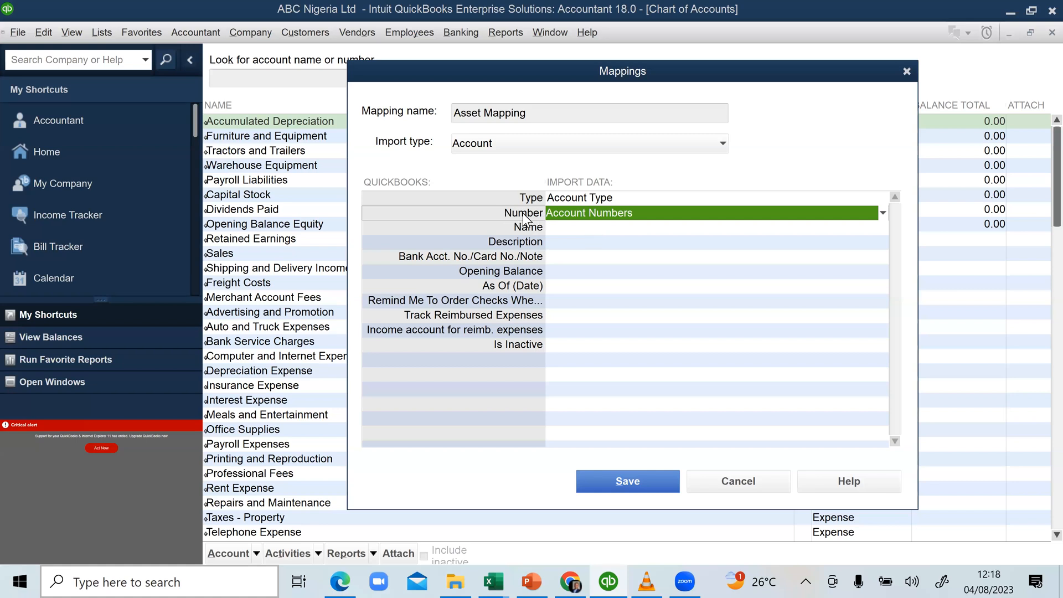
Change the Number field's mapping to Account Type and map the Name field to Account Names
left_click(587, 217)
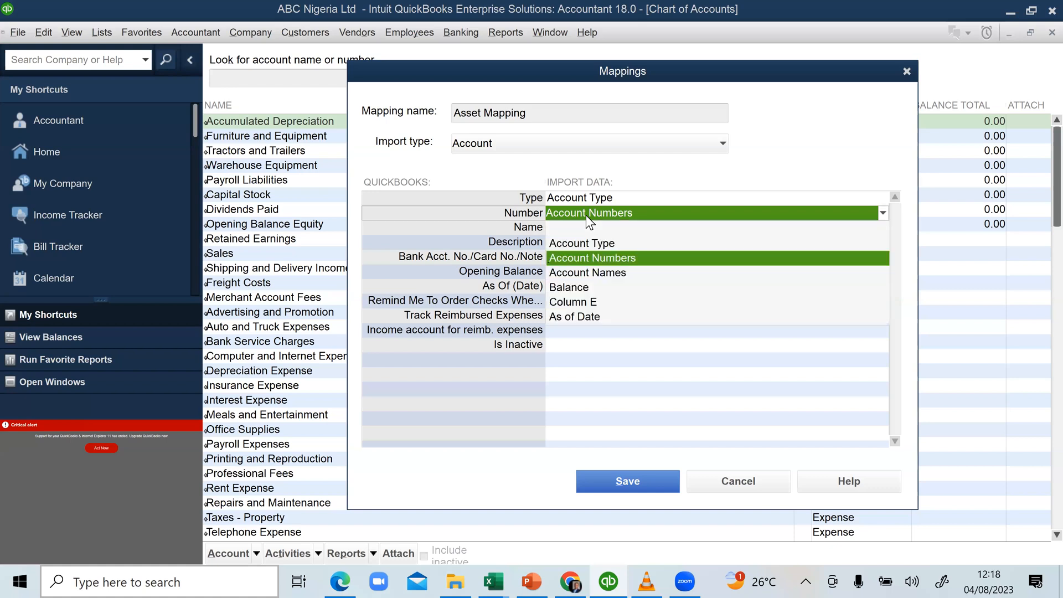
left_click(578, 244)
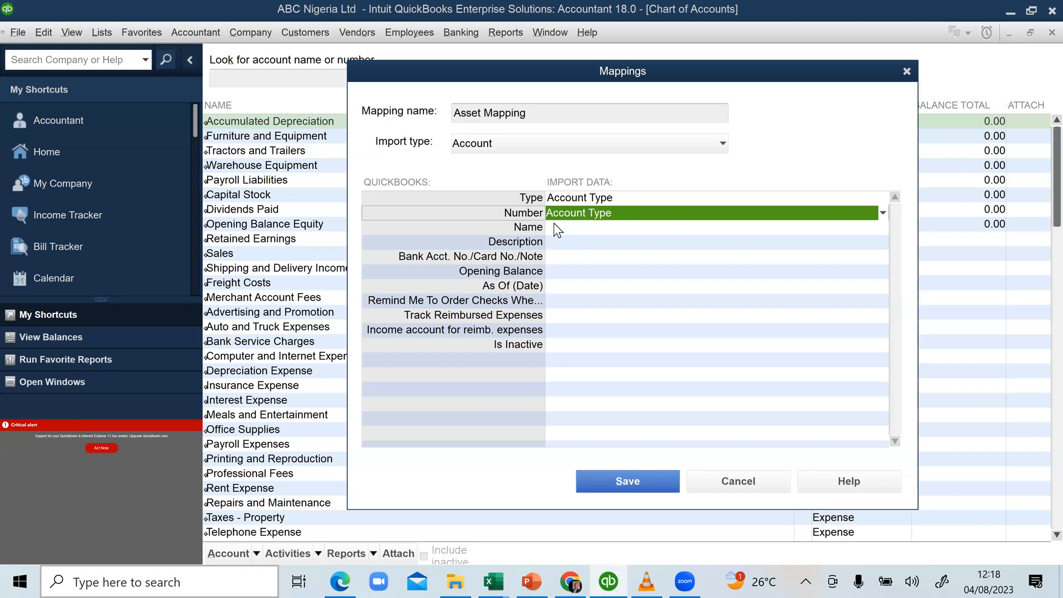
left_click(569, 232)
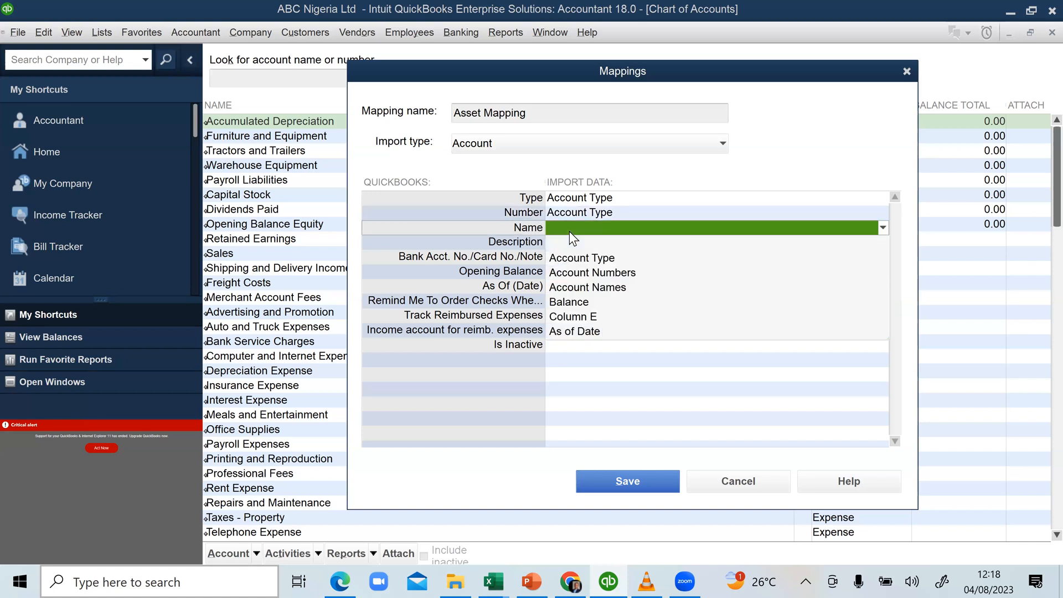
left_click(576, 287)
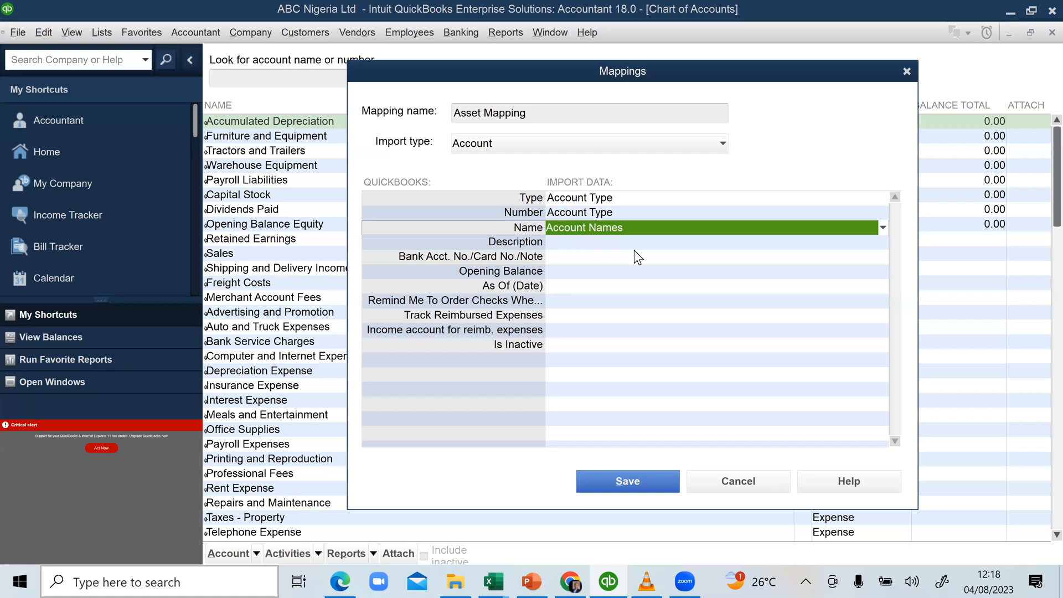
Switch to the QBD Masterclass Workbook1 in Excel and move the Account Type comment away from the Account Numbers header
left_click(498, 573)
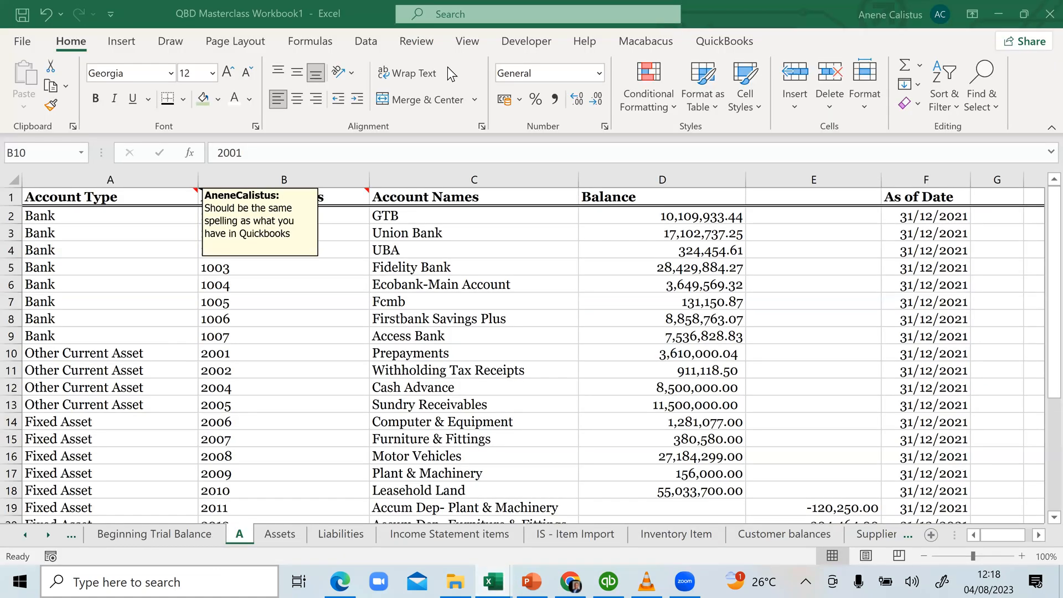
left_click(316, 200)
left_click_drag(316, 200, 161, 258)
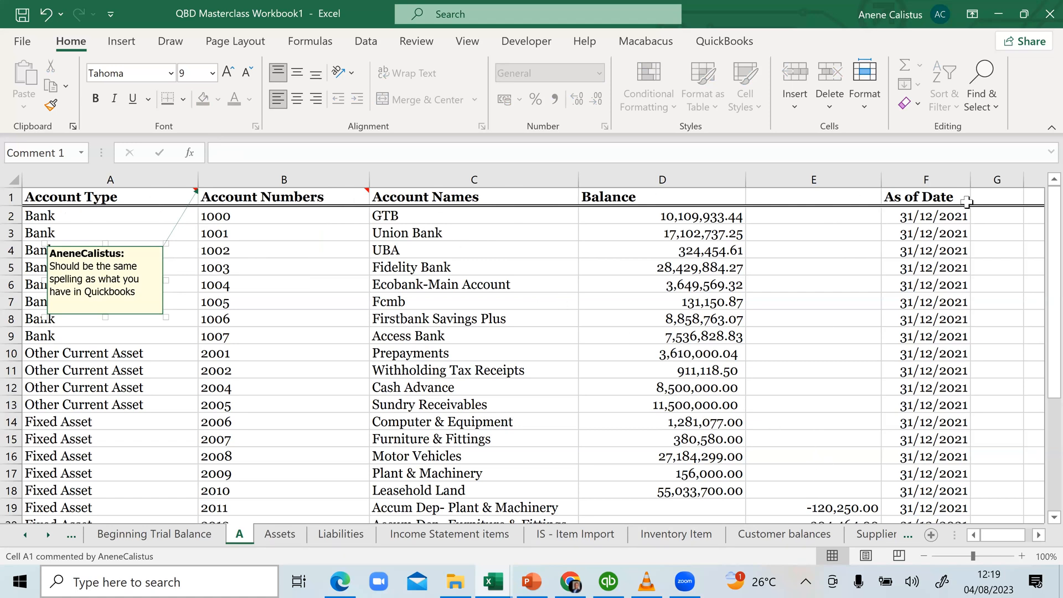
Switch back to QuickBooks and change the Number field's mapping to the Account Numbers column
left_click(608, 581)
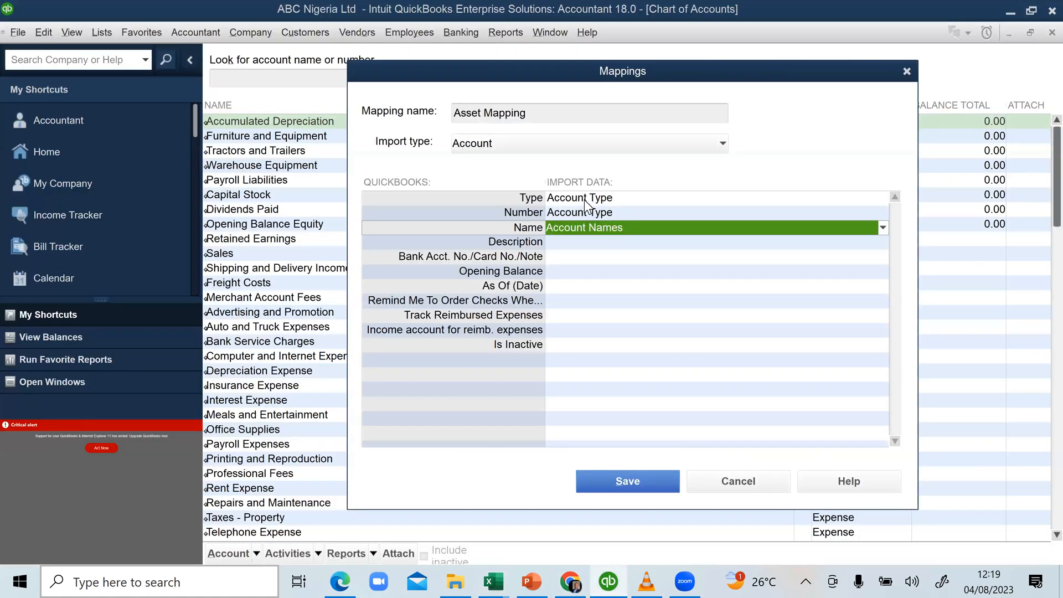
left_click(586, 213)
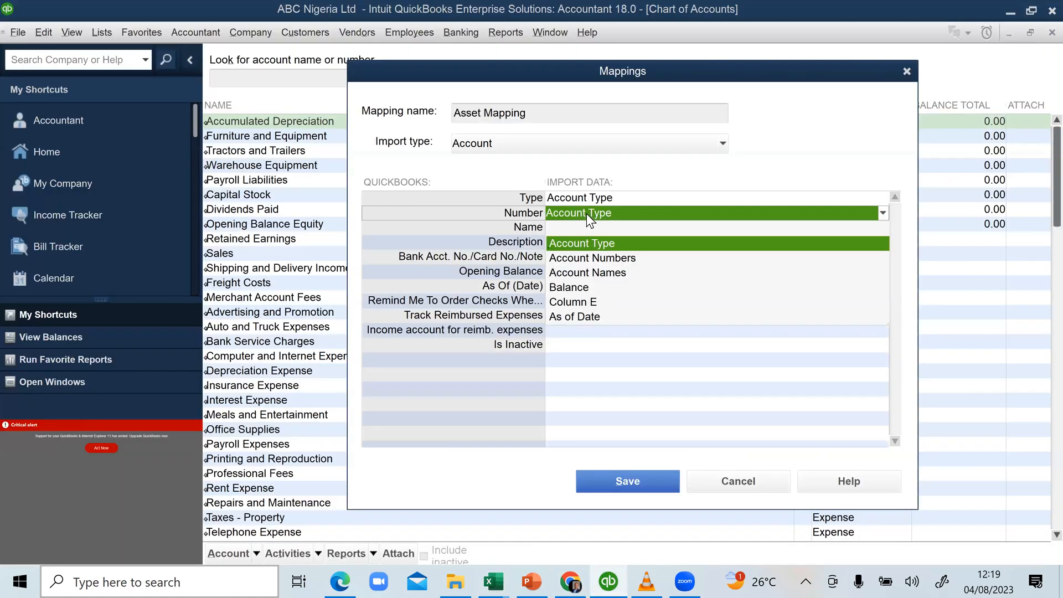
left_click(590, 257)
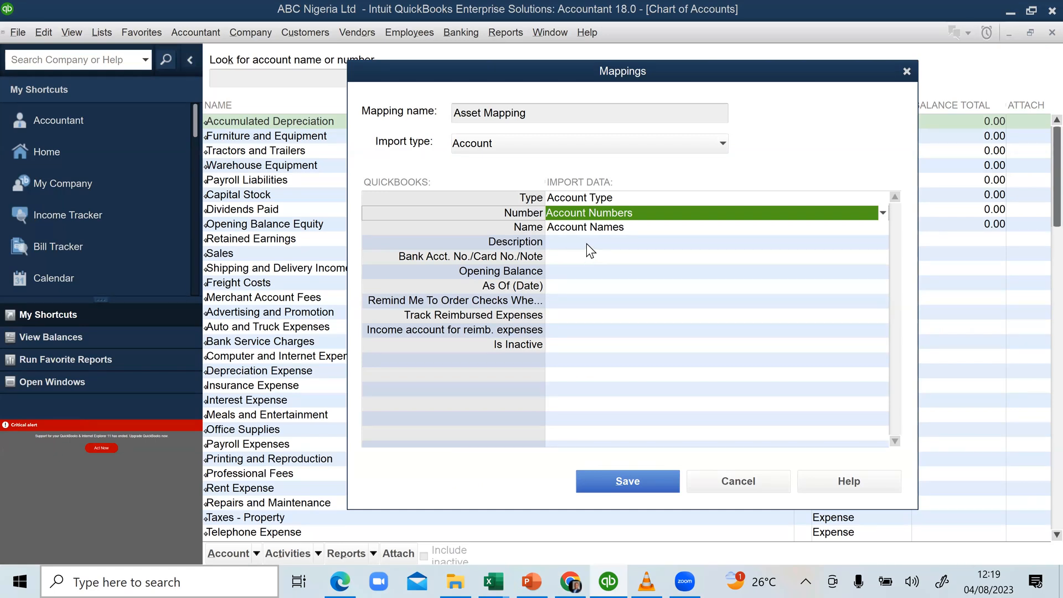
Map Opening Balance to the Balance column and As Of (Date) to As of Date, and save the mapping
left_click(573, 272)
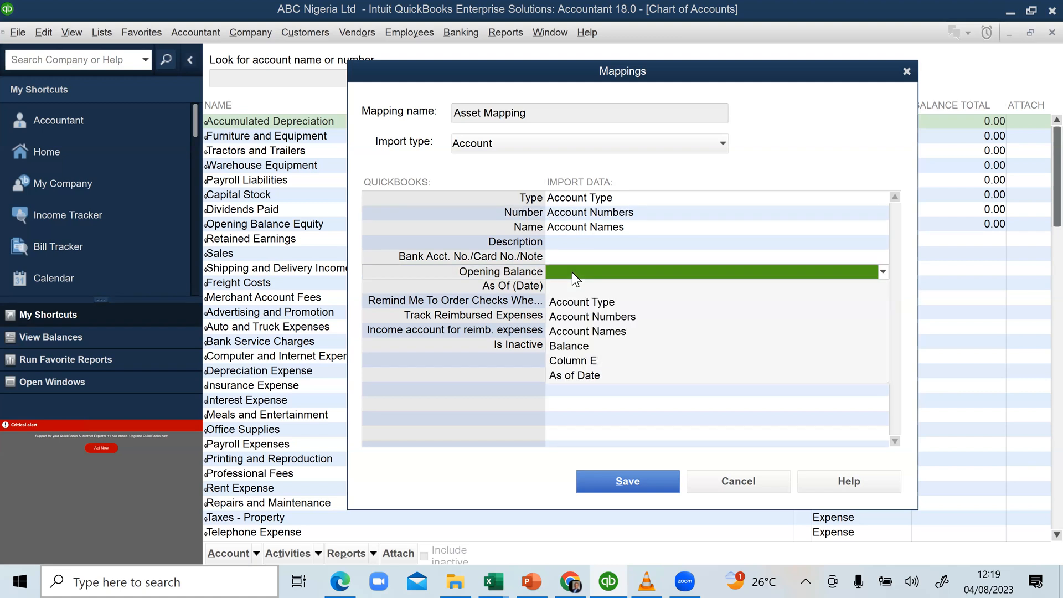
left_click(570, 347)
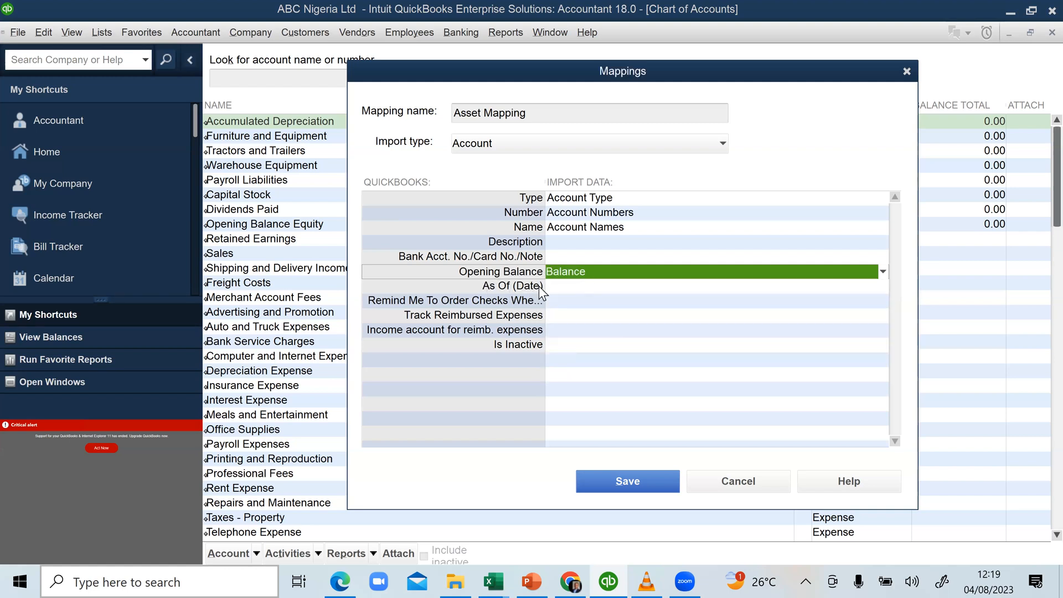
left_click(570, 290)
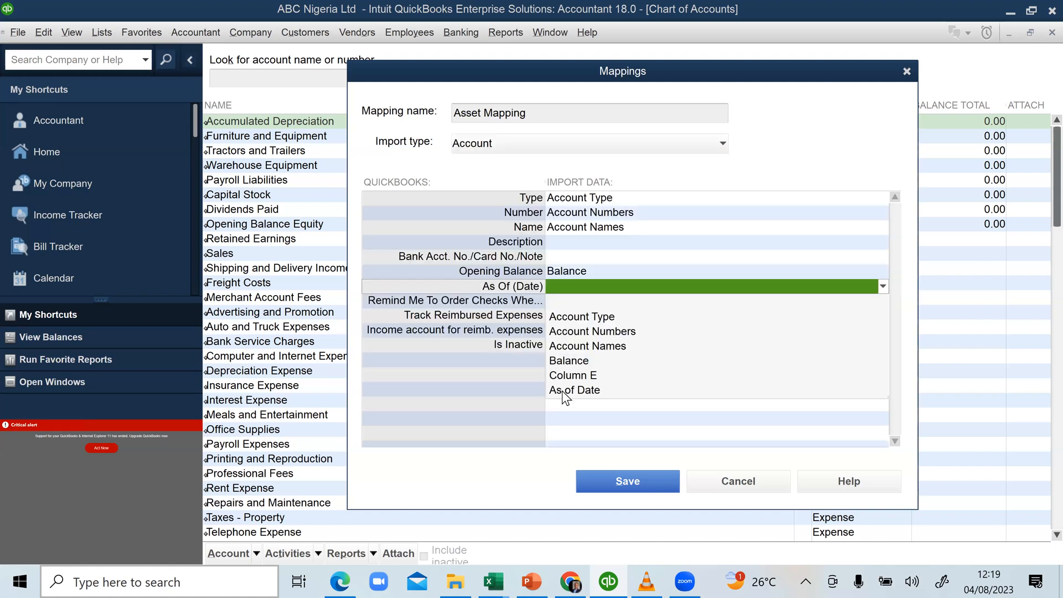
left_click(568, 386)
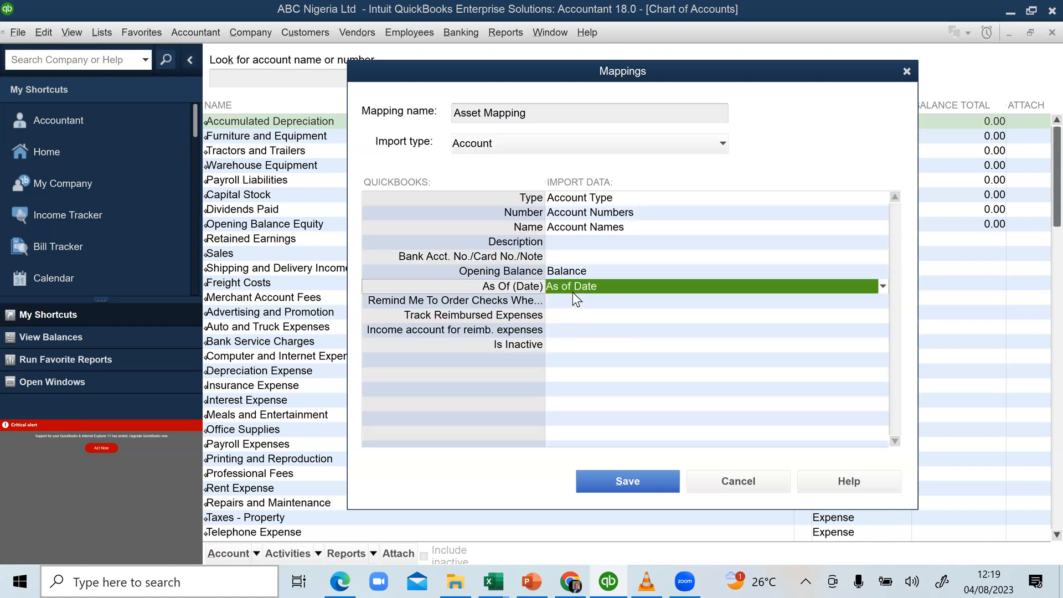
left_click(611, 473)
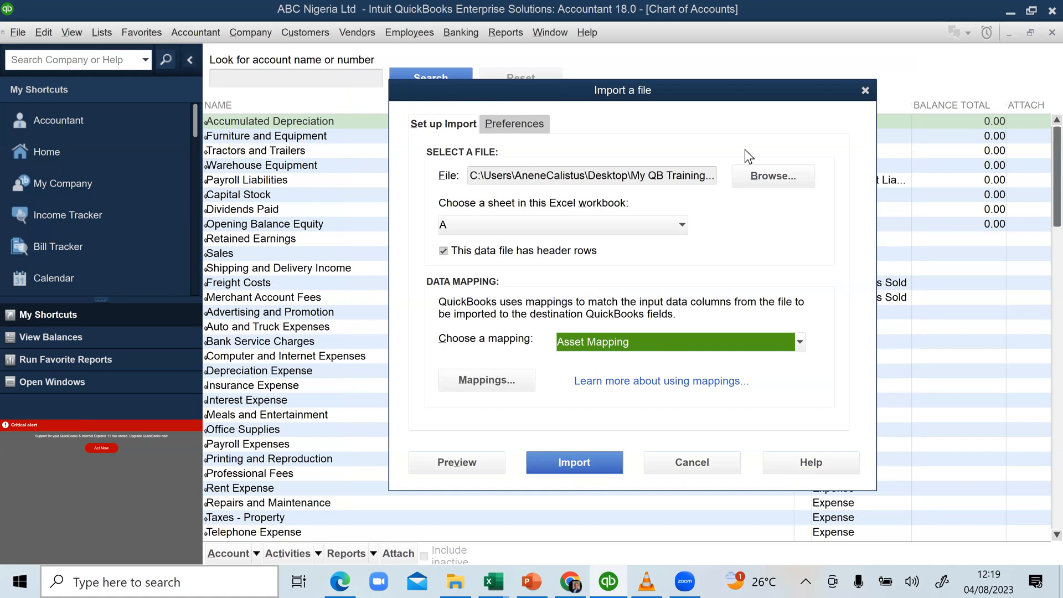
Try to preview the import, then save and close QBD Masterclass Workbook1 and close QBD Masterclass Workbook2 in Excel
left_click(472, 469)
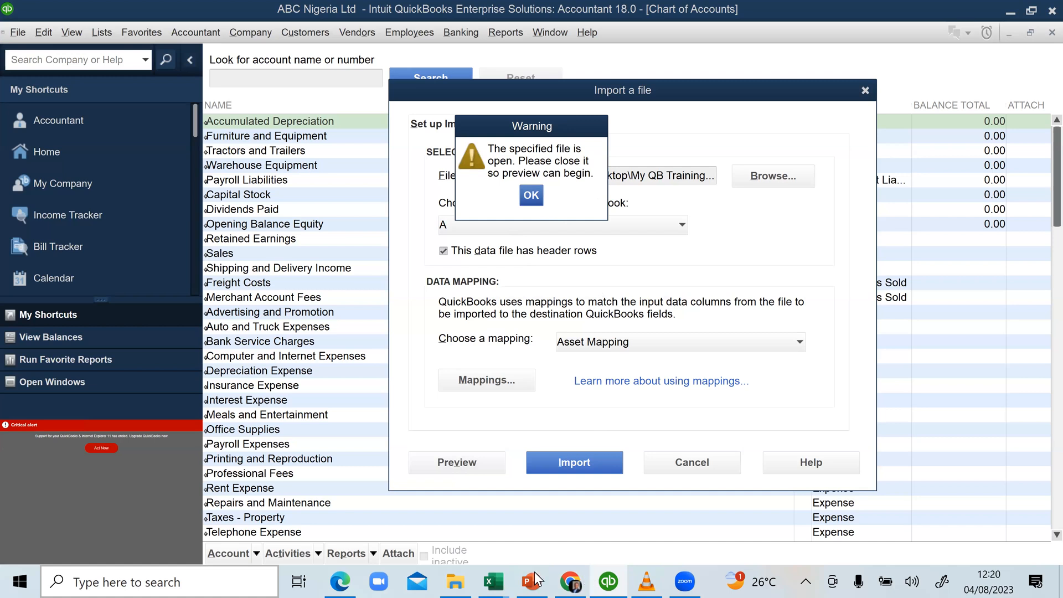
mouse_move(492, 581)
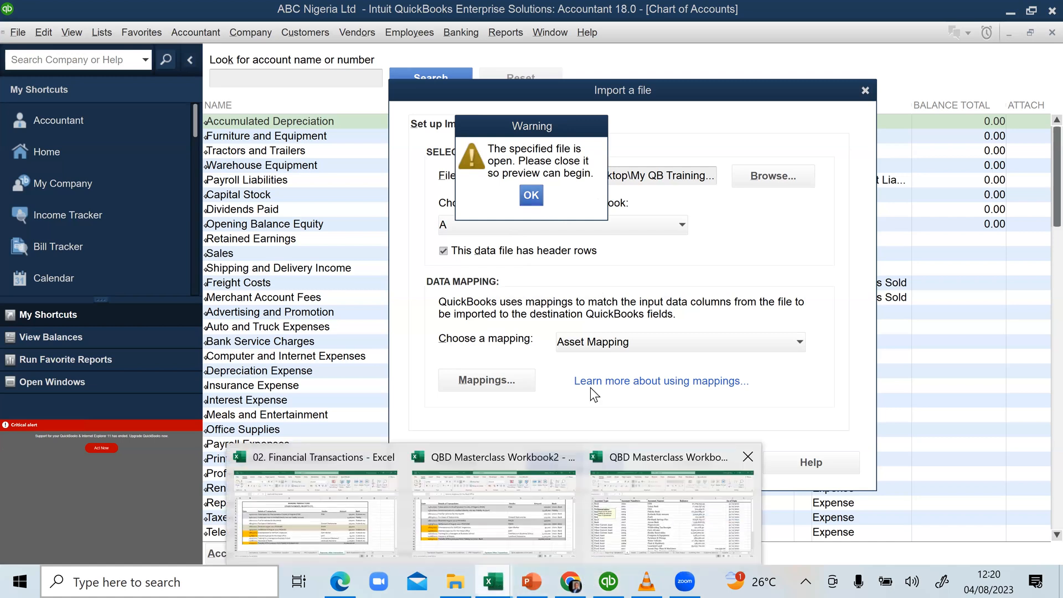
left_click(672, 513)
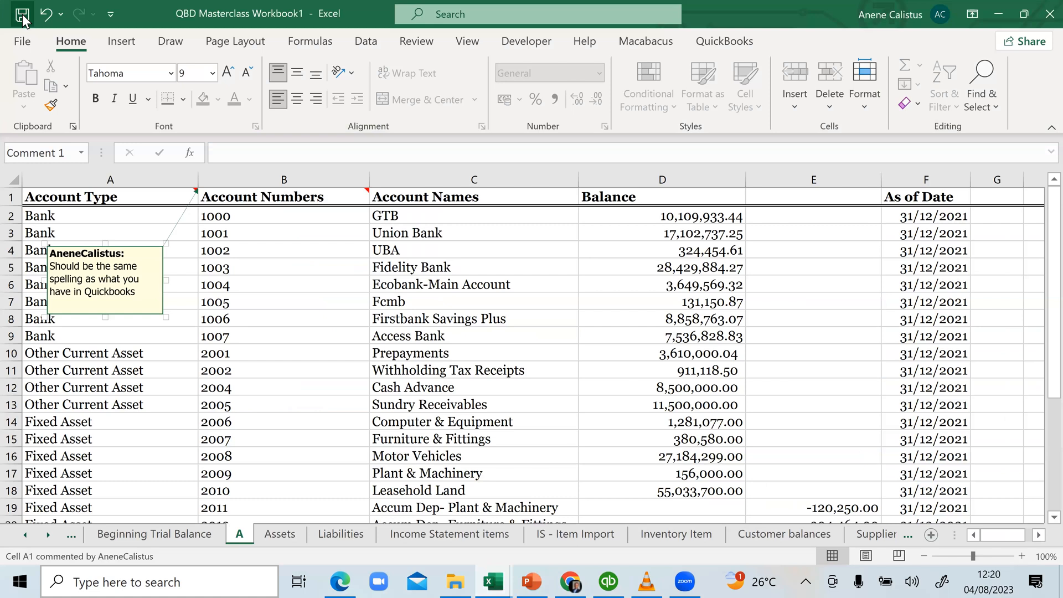
left_click(23, 14)
left_click(1050, 14)
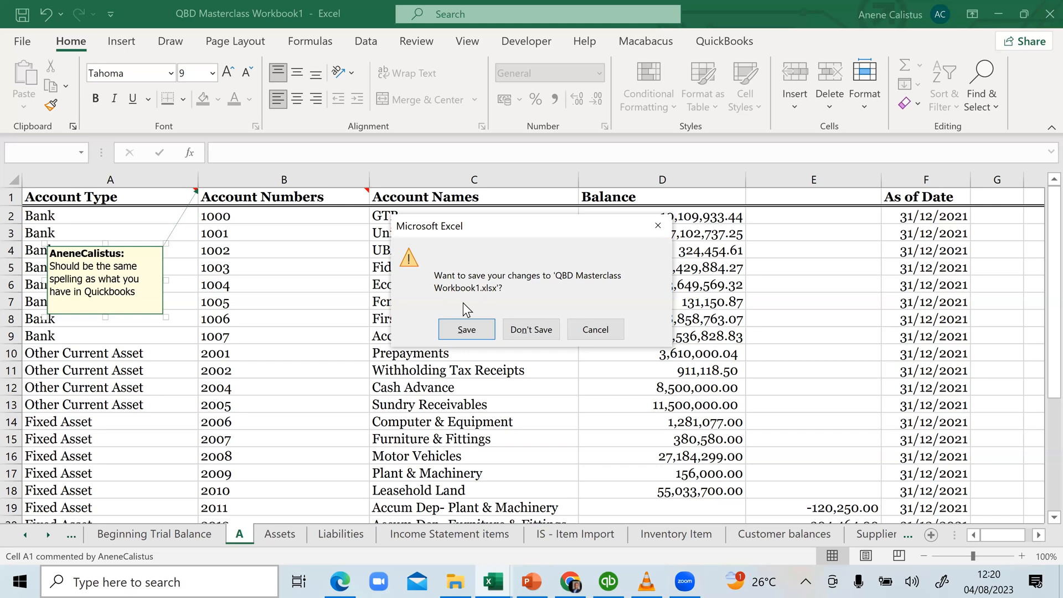
left_click(467, 324)
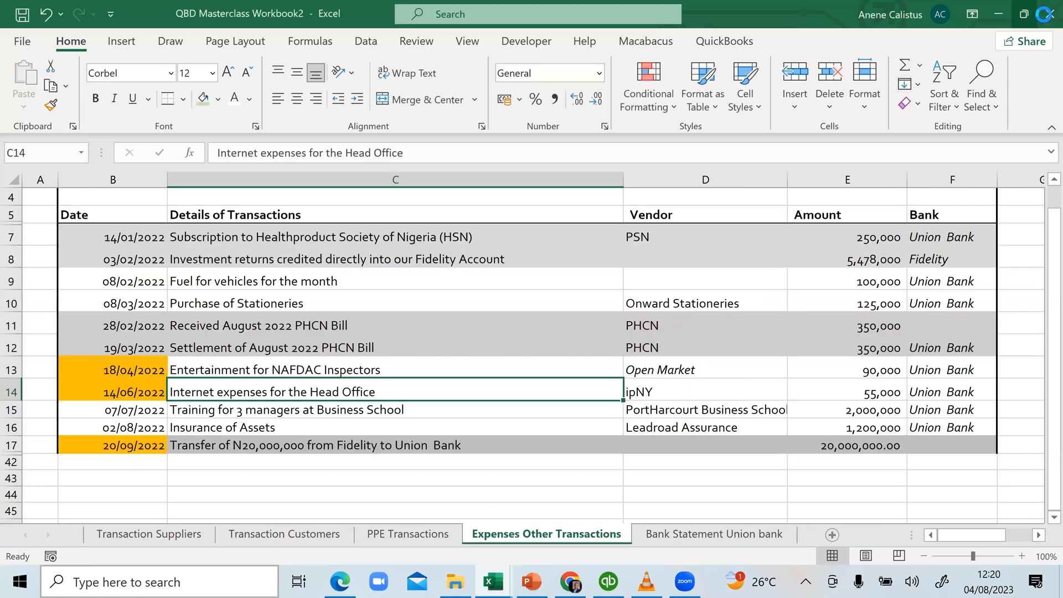
left_click(1045, 13)
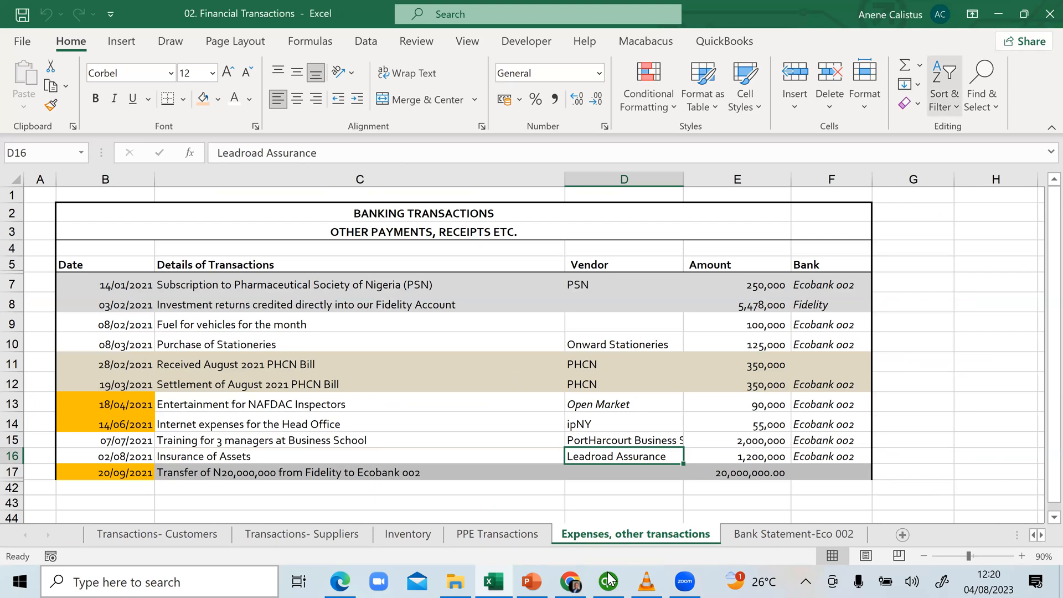
Return to QuickBooks, dismiss the open-file warning and preview the account import from sheet A with Asset Mapping
key("alt+Tab")
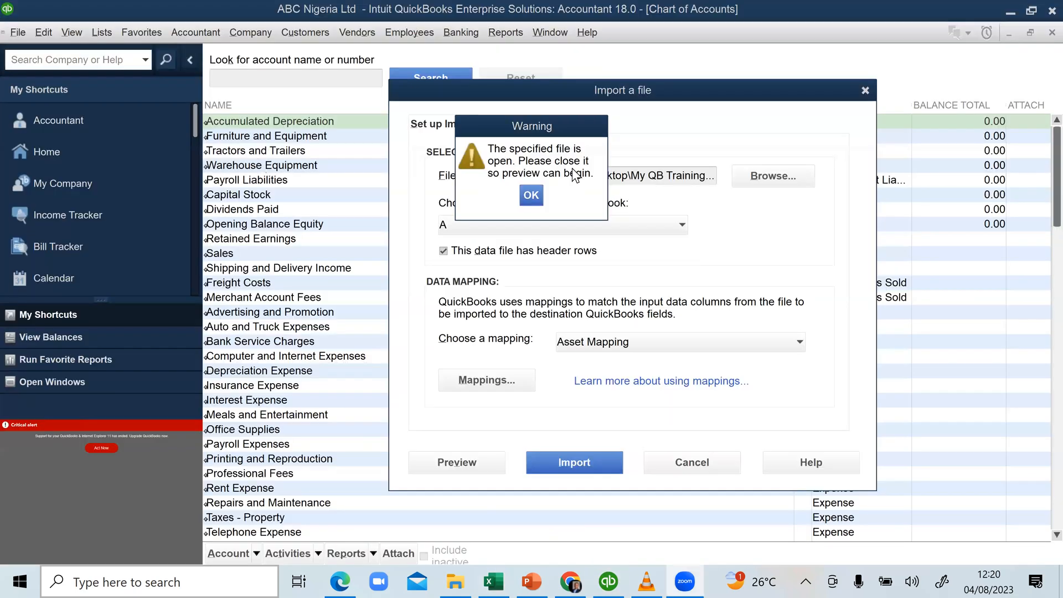
left_click(533, 197)
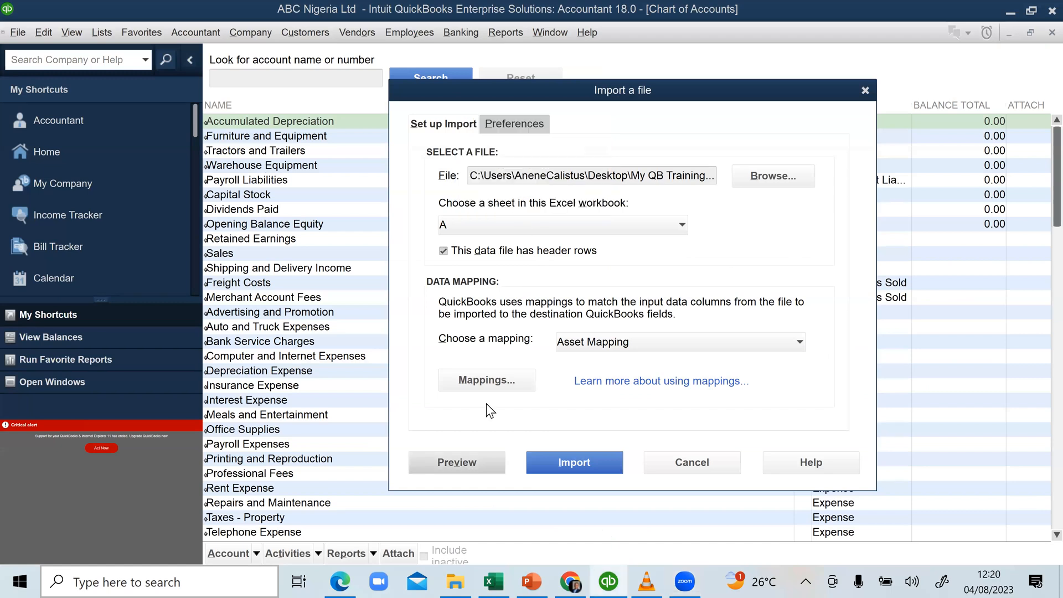
left_click(462, 459)
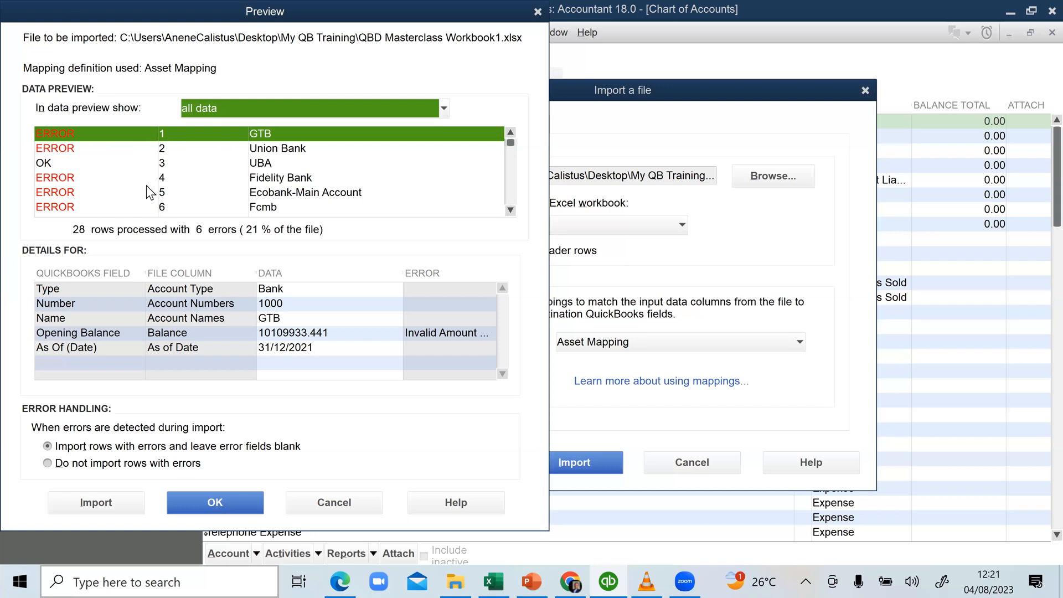
Examine the opening balance data and error details of the GTB row in the import preview
left_click(68, 138)
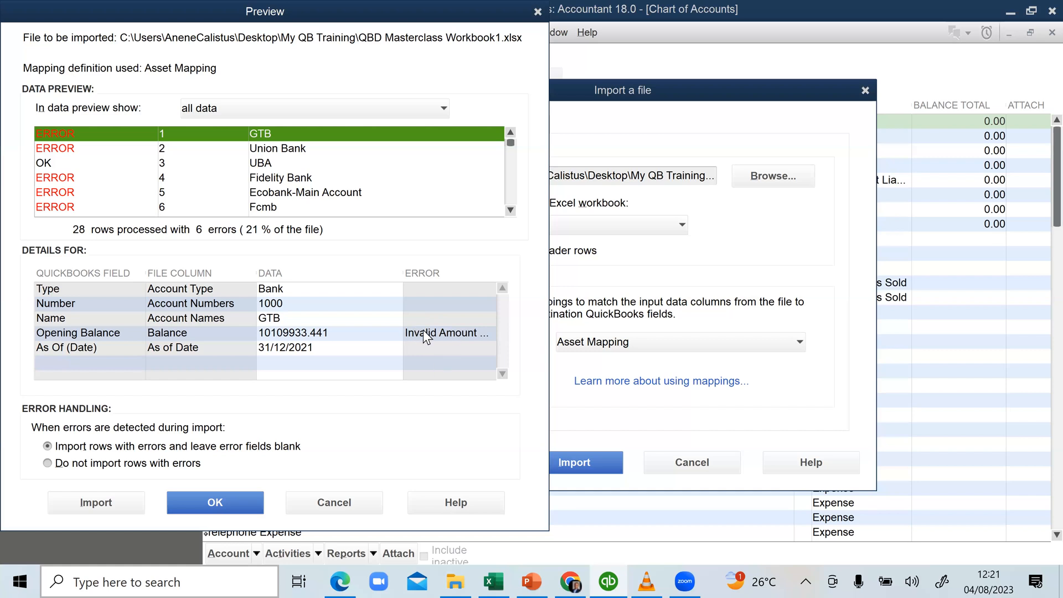
left_click_drag(281, 333, 258, 335)
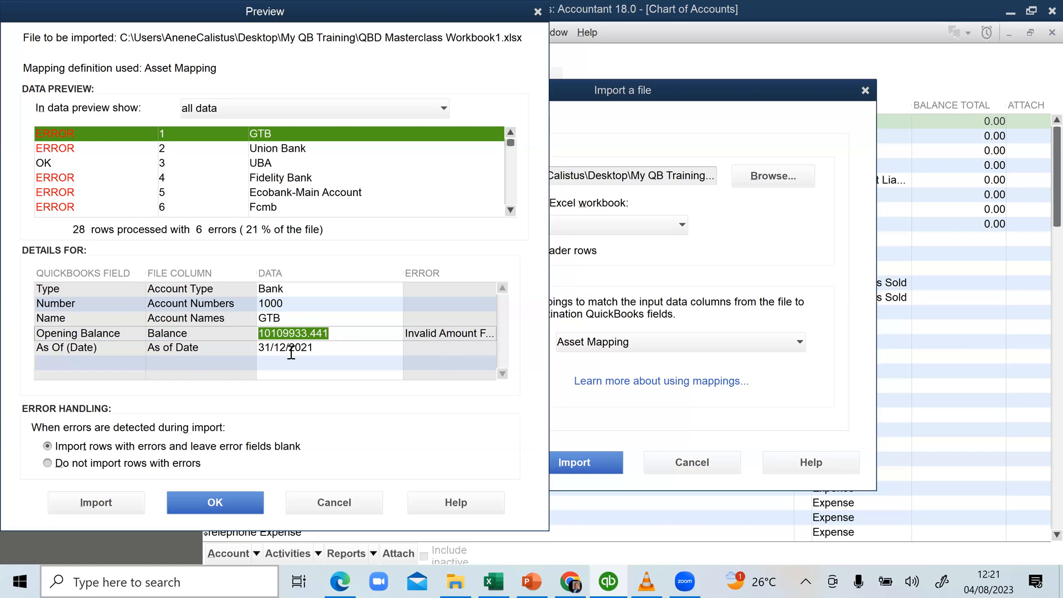
left_click_drag(288, 348, 301, 332)
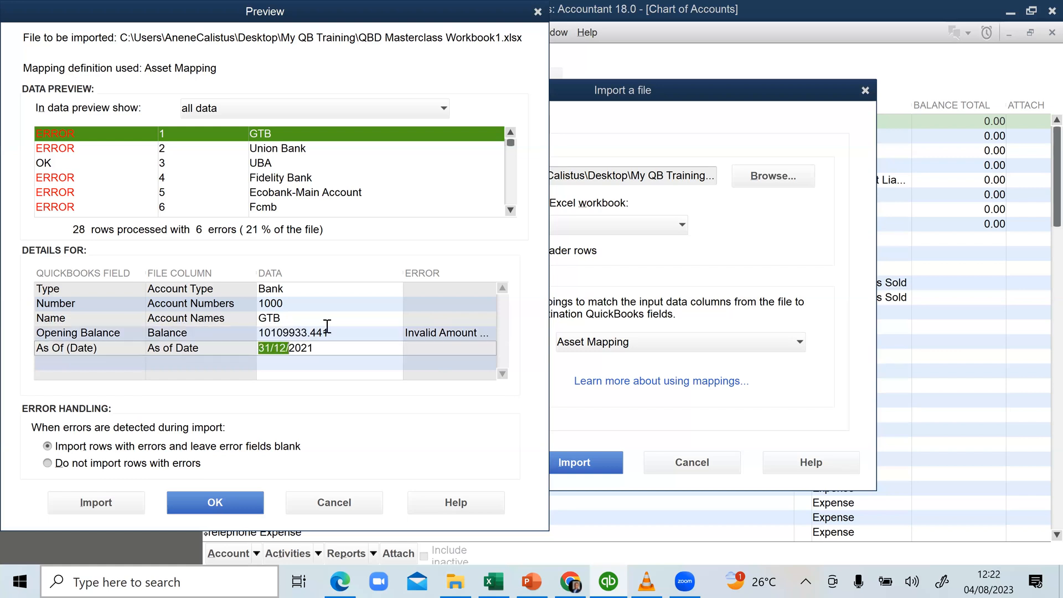
left_click(306, 332)
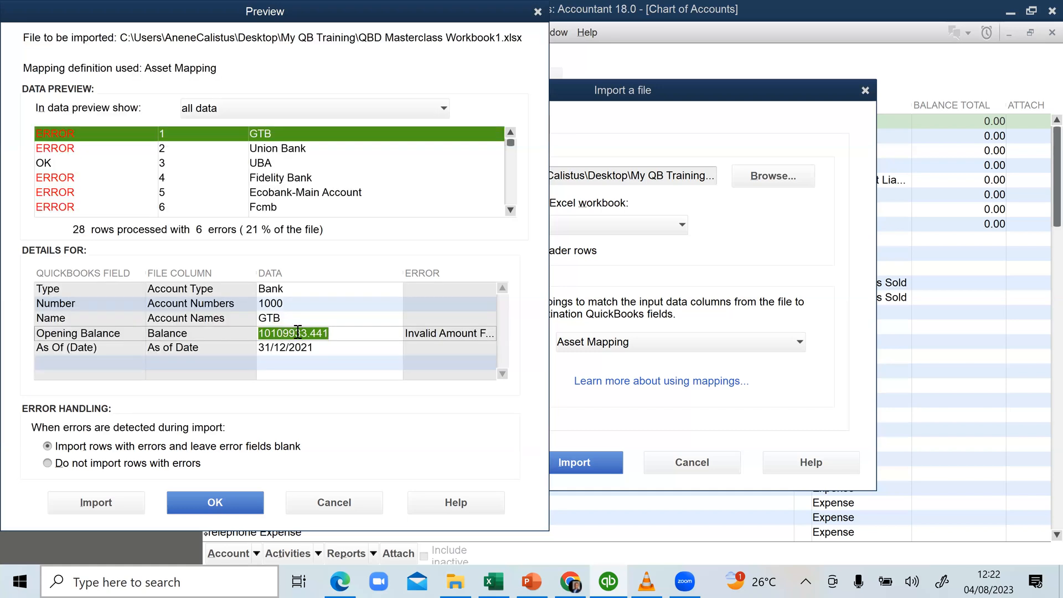
left_click(334, 334)
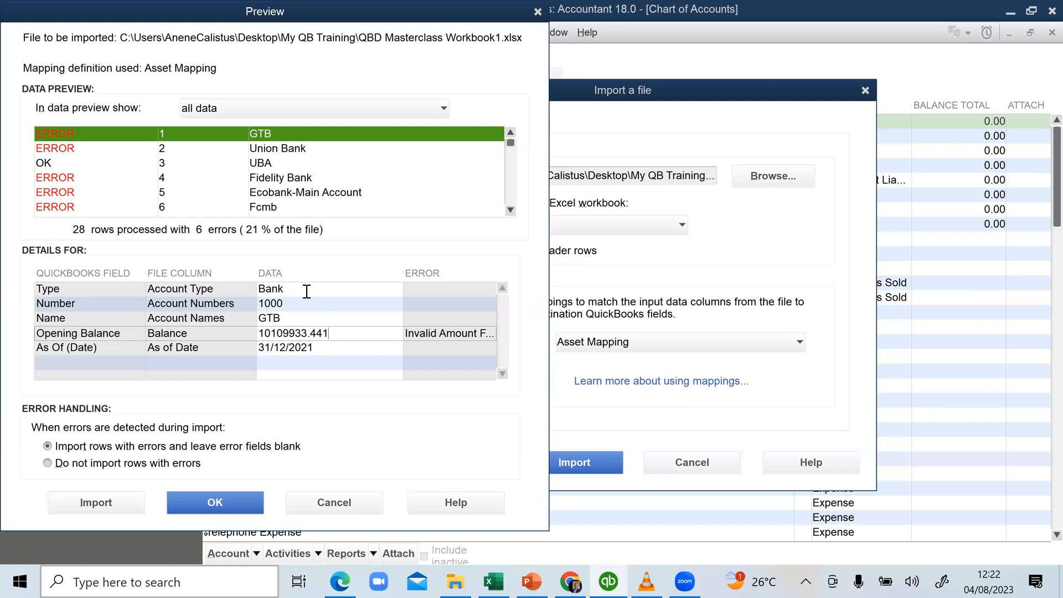
Review the opening balance errors for Union Bank, Fidelity Bank, Ecobank-Main Account, Fcmb and Access Bank in the import preview
left_click(62, 148)
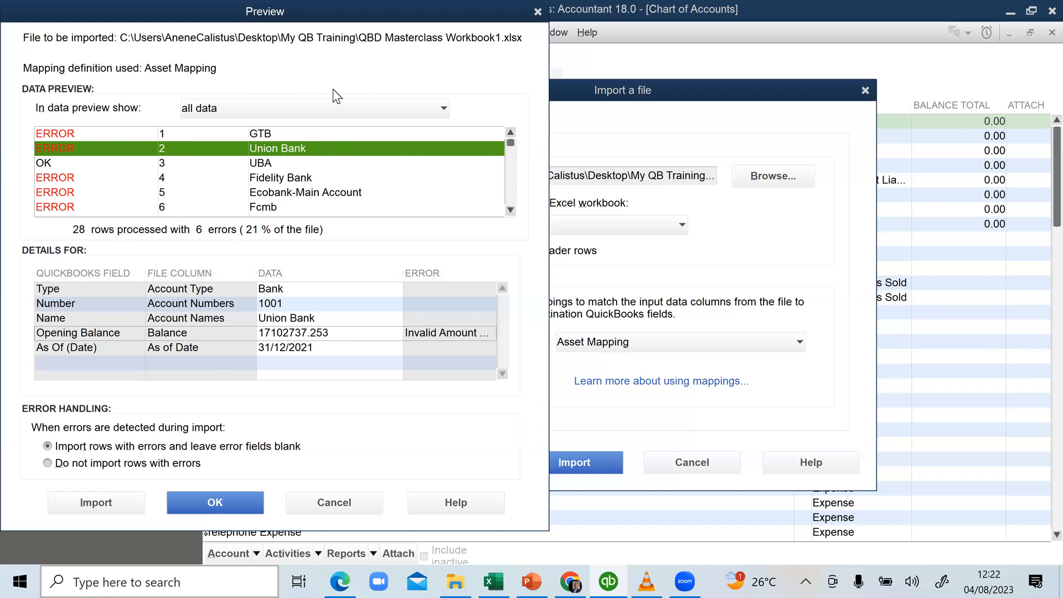
left_click(594, 138)
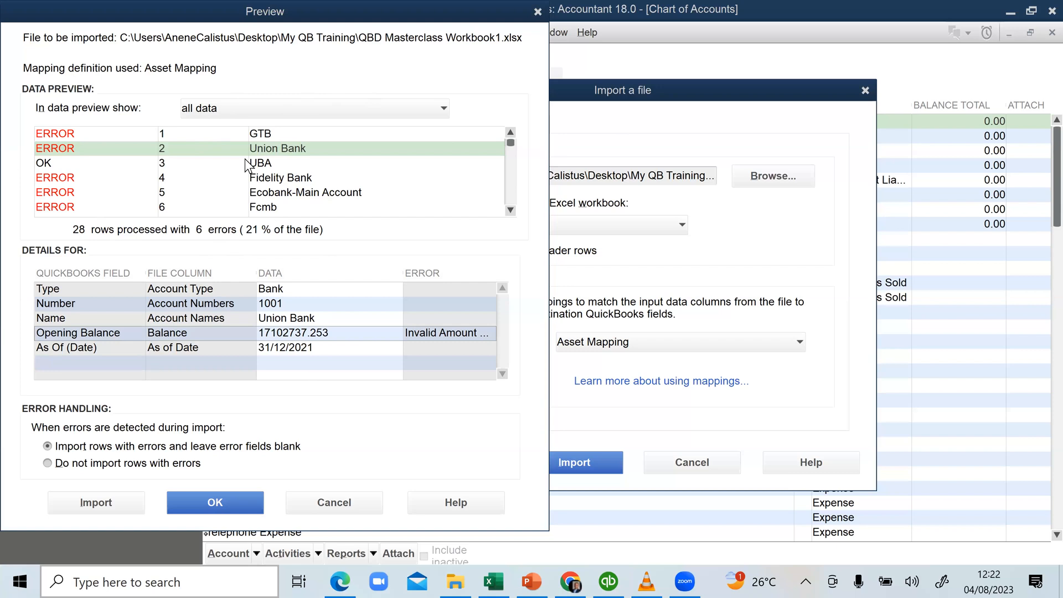
left_click(69, 179)
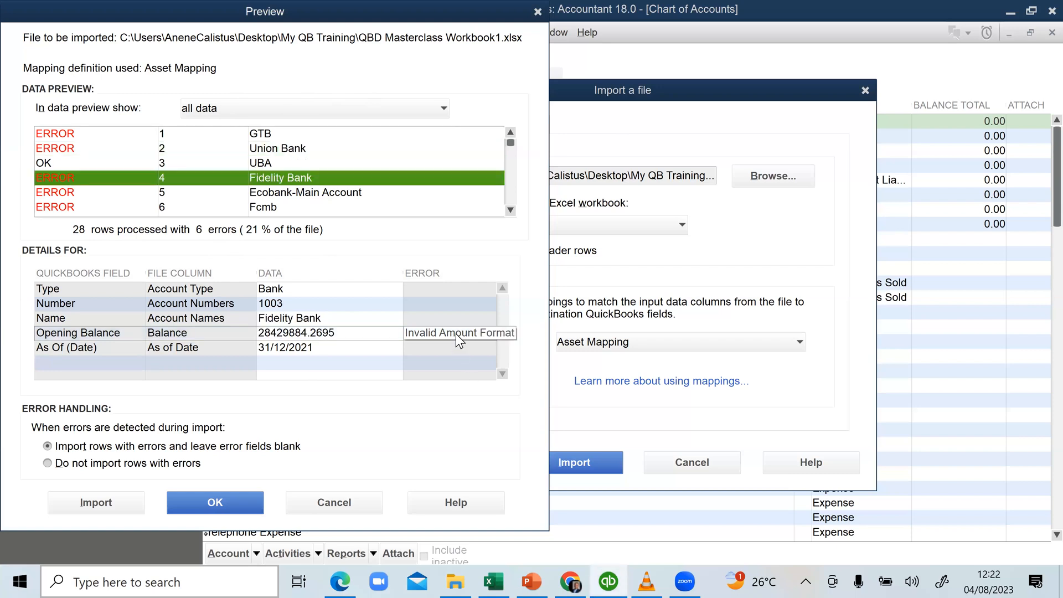
left_click(63, 188)
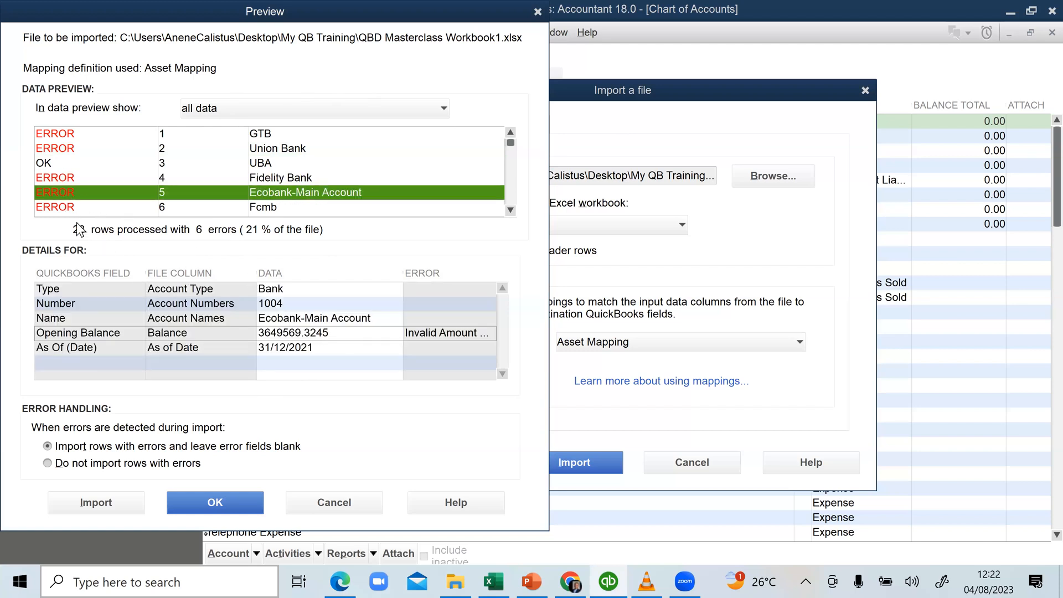
key("Down")
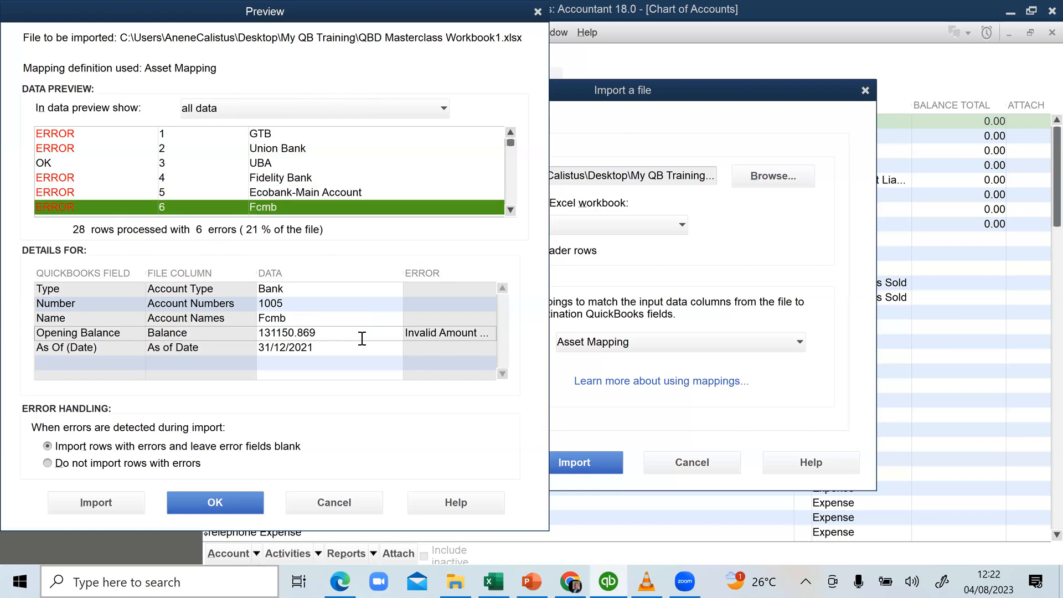
left_click(512, 209)
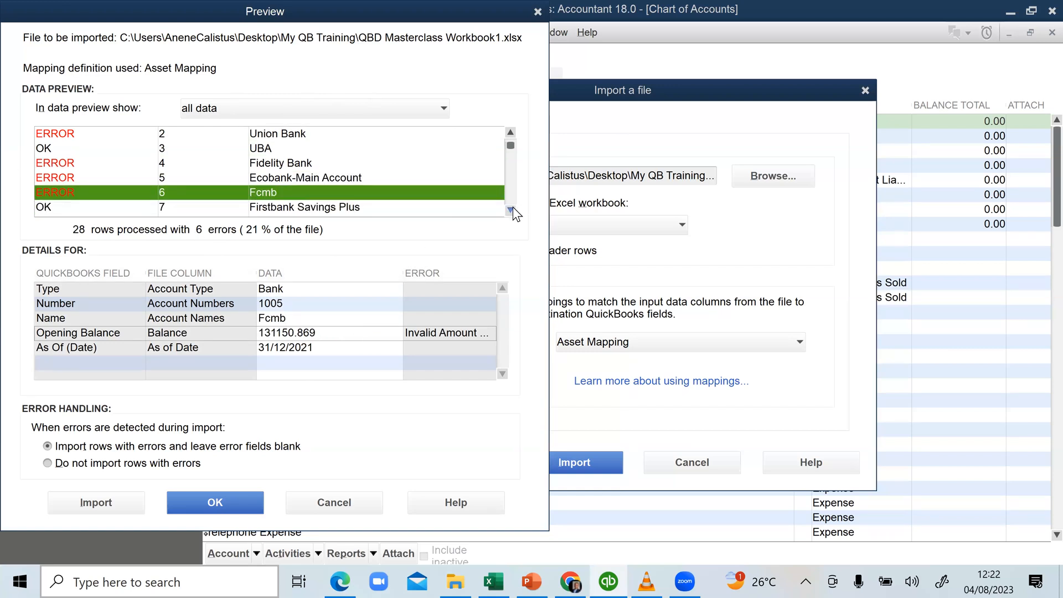
left_click(513, 209)
left_click(513, 209)
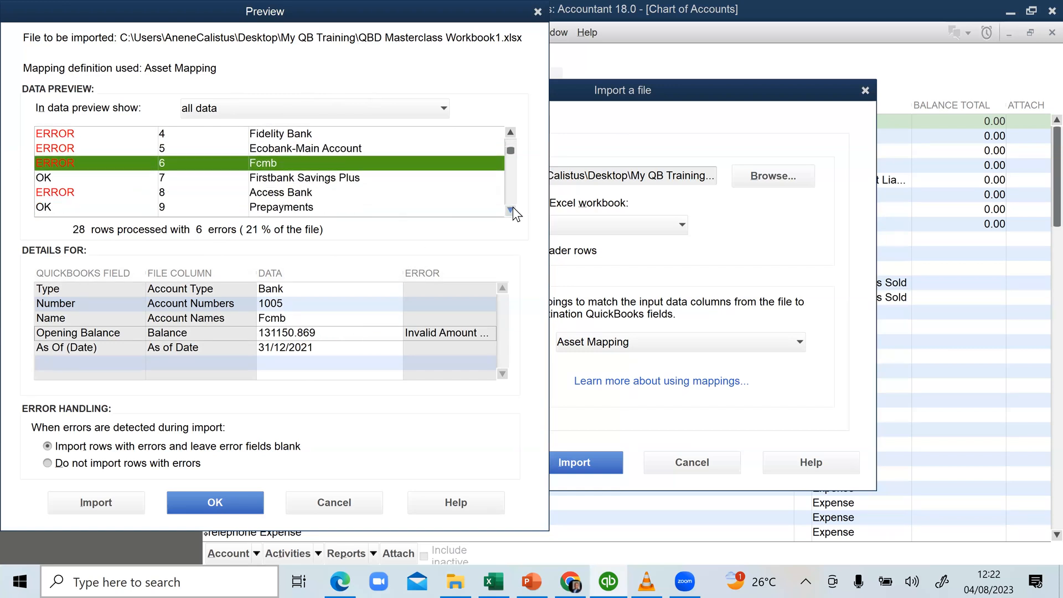
left_click(68, 191)
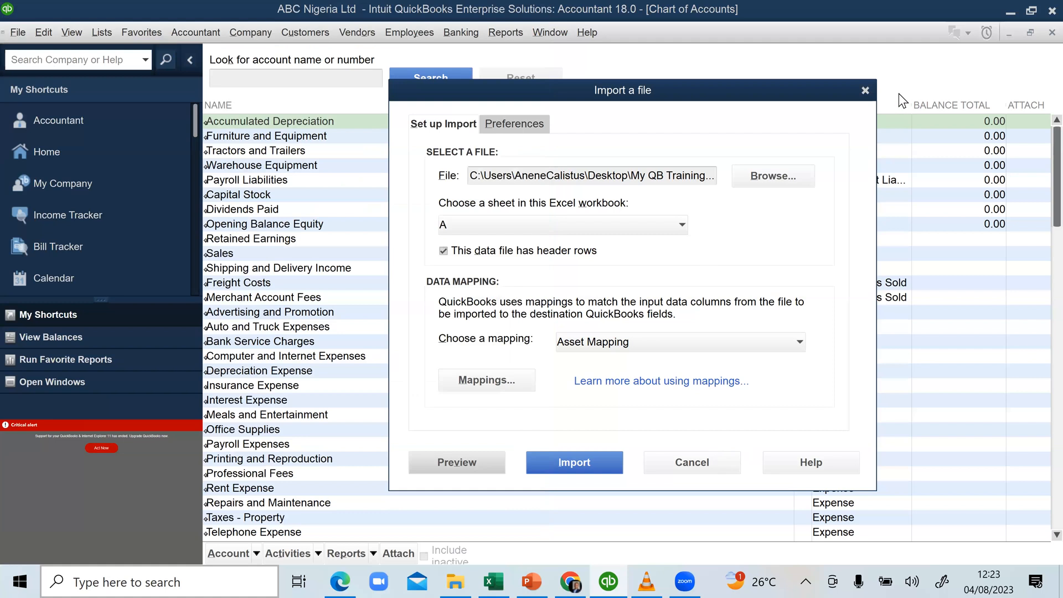
Close the import dialog and reopen QBD Masterclass Workbook1 in Excel from the My QB Training folder
left_click(863, 88)
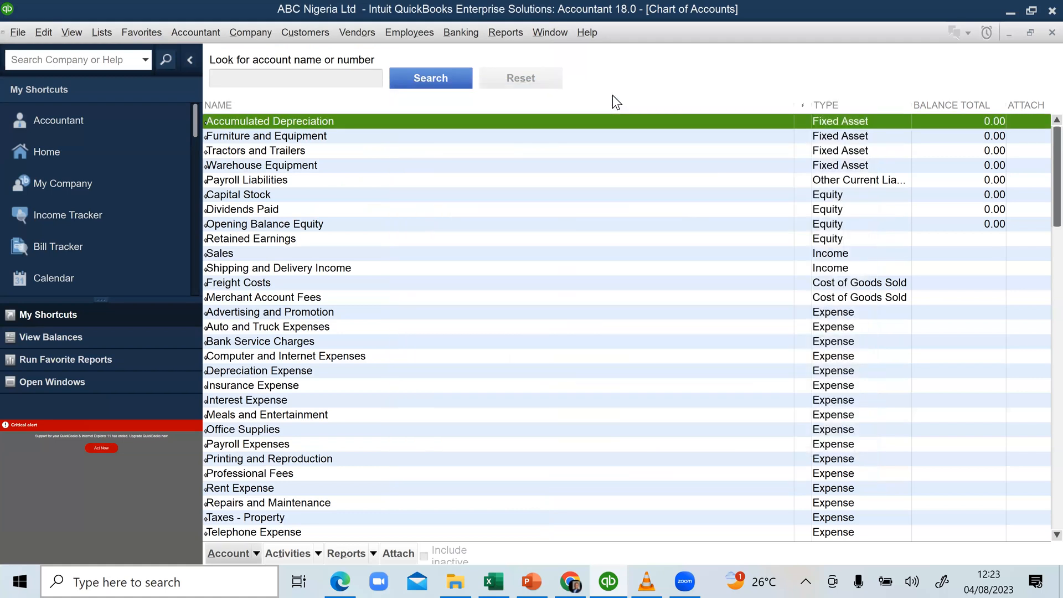
left_click(465, 576)
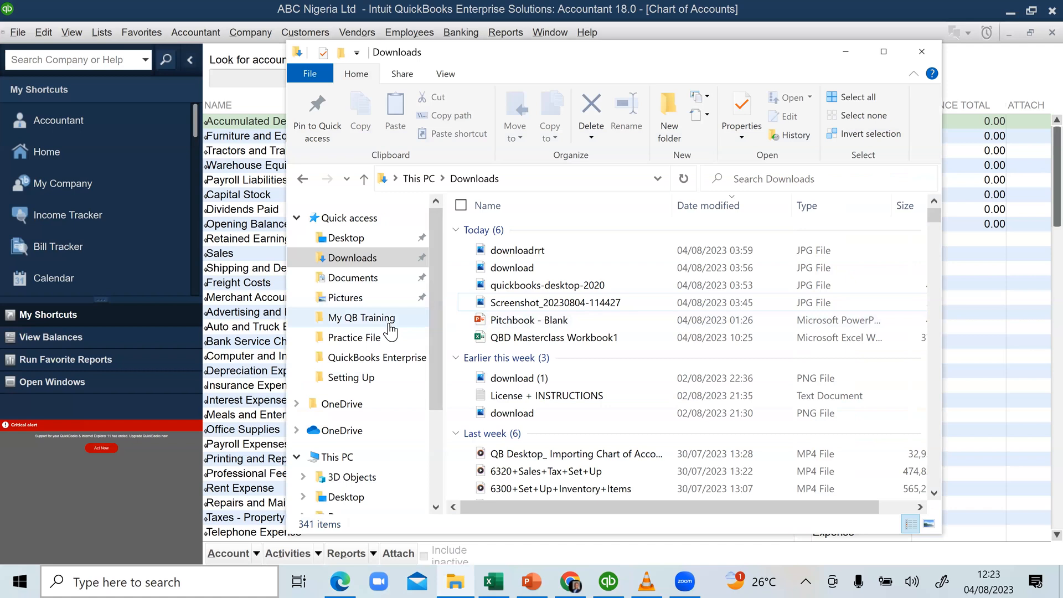
left_click(390, 320)
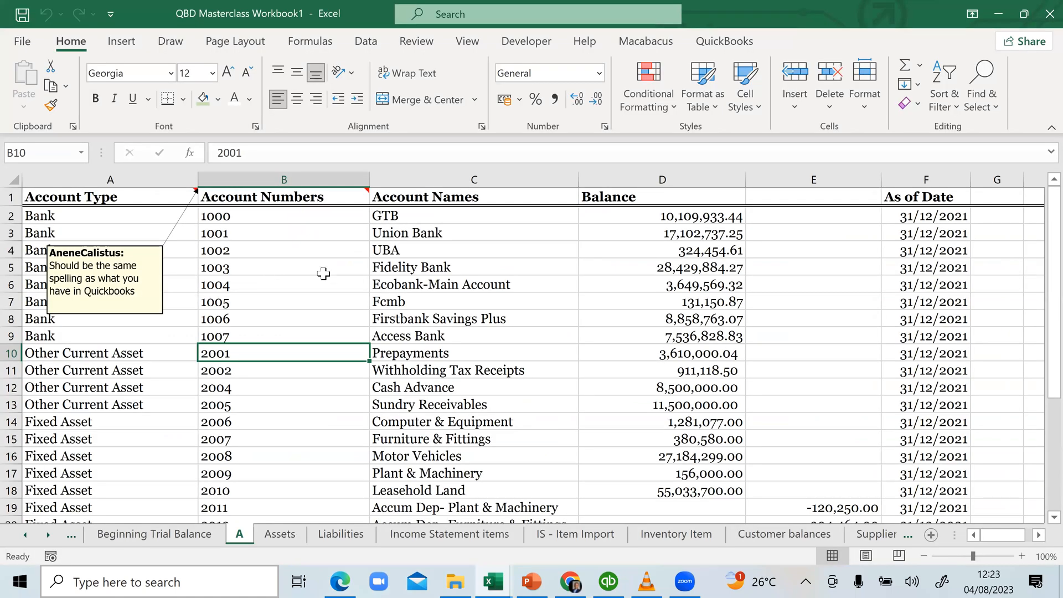
left_click(608, 580)
left_click(609, 580)
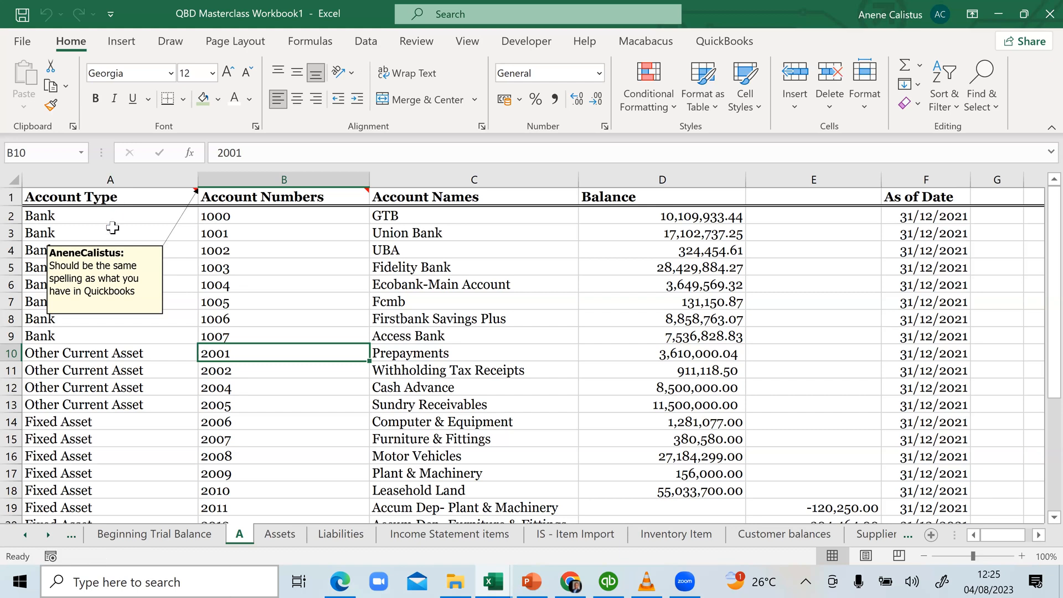
Inspect the GTB row on sheet A, including its account number and the full unrounded value in its Balance cell
mouse_move(283, 191)
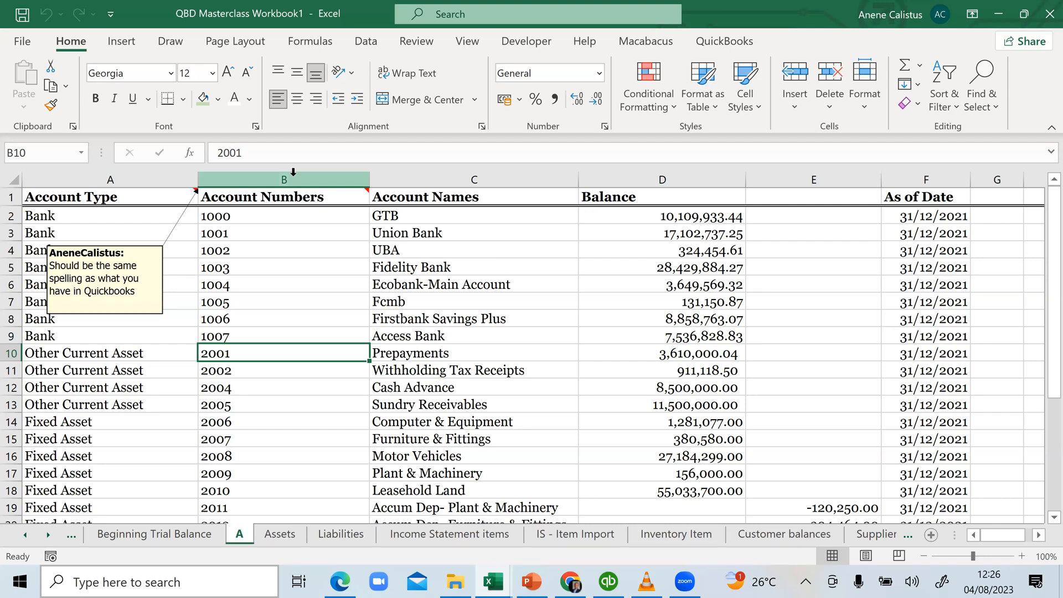
left_click(296, 215)
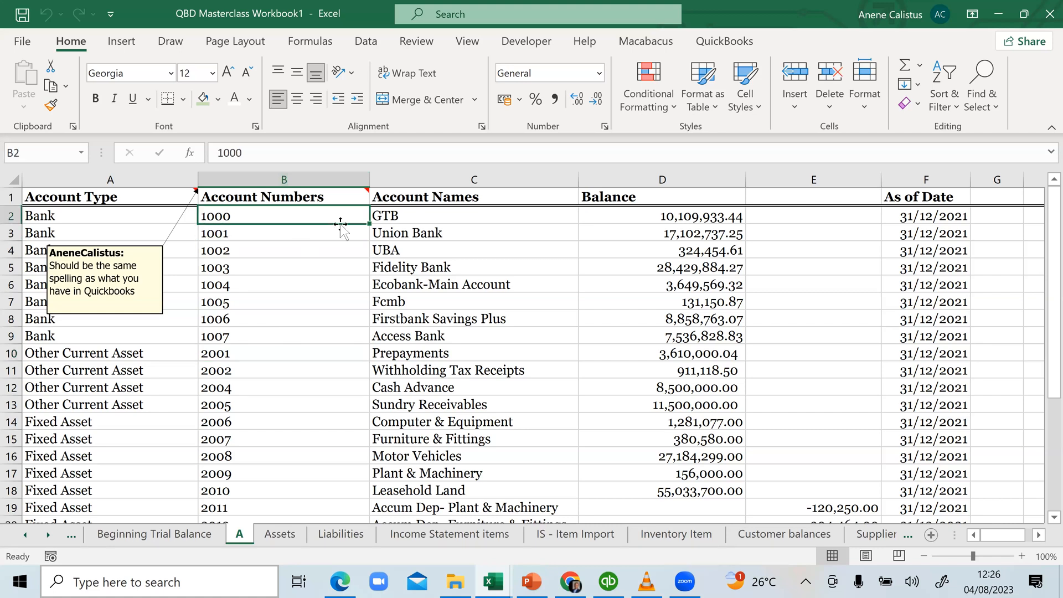
left_click(648, 216)
double_click(656, 218)
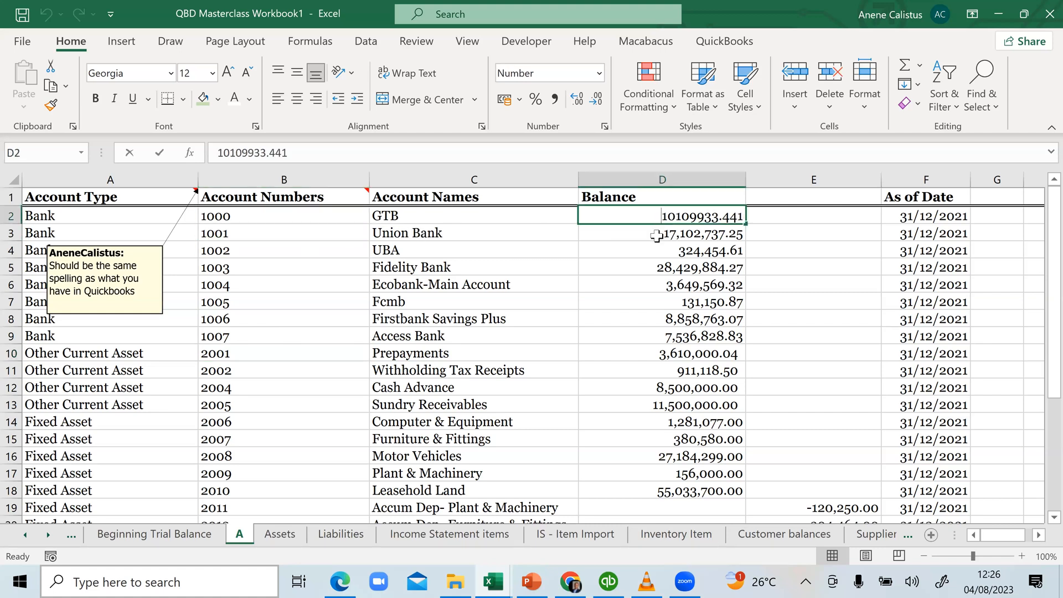
key("Return")
left_click(658, 219)
double_click(657, 219)
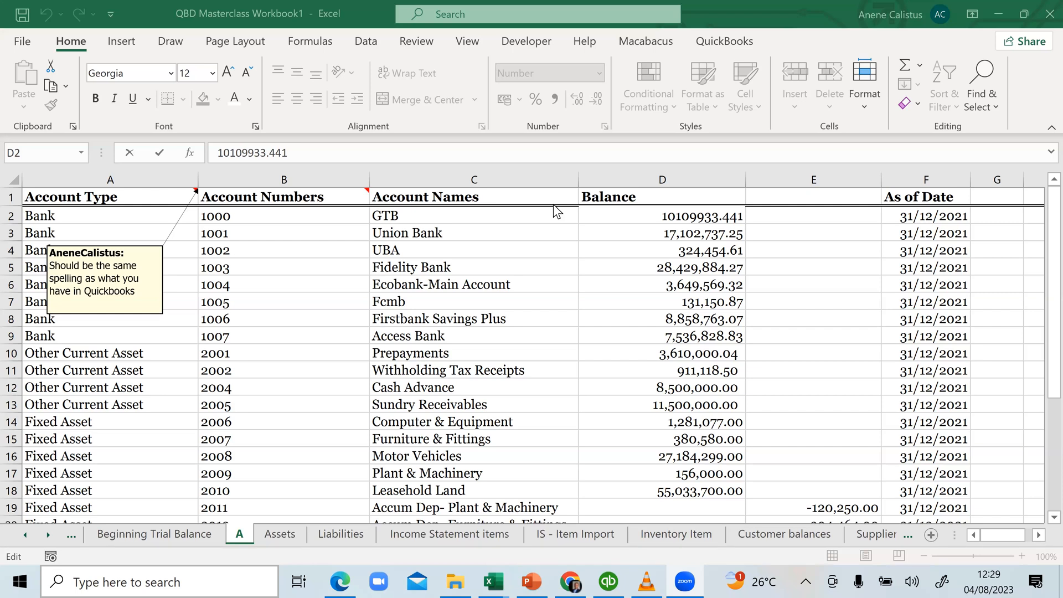
left_click(110, 370)
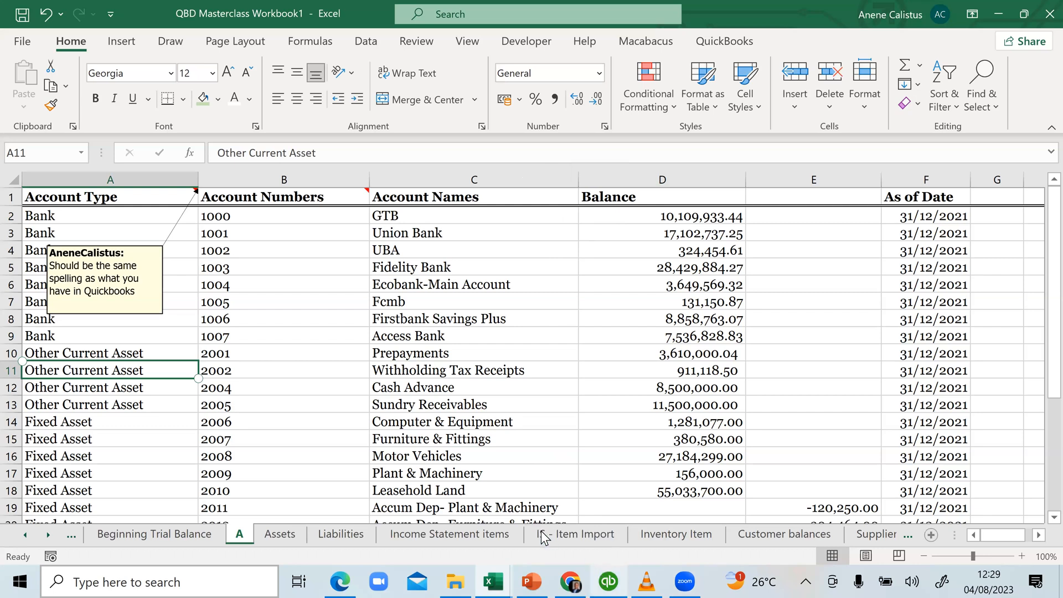
Check the stored balances of GTB, Union Bank and UBA for extra decimal places
left_click(693, 218)
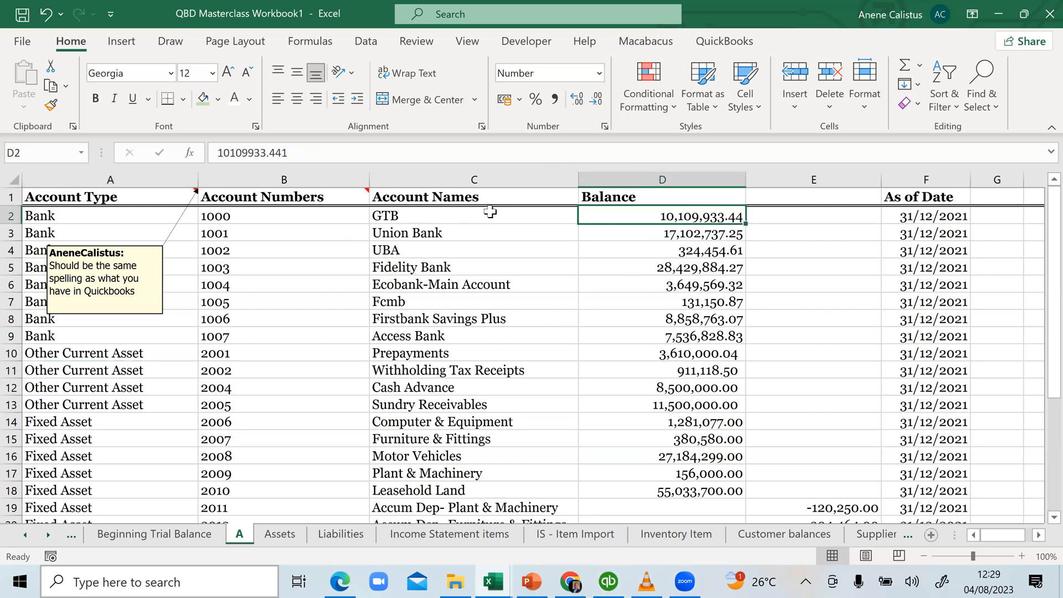
left_click(733, 233)
left_click(718, 254)
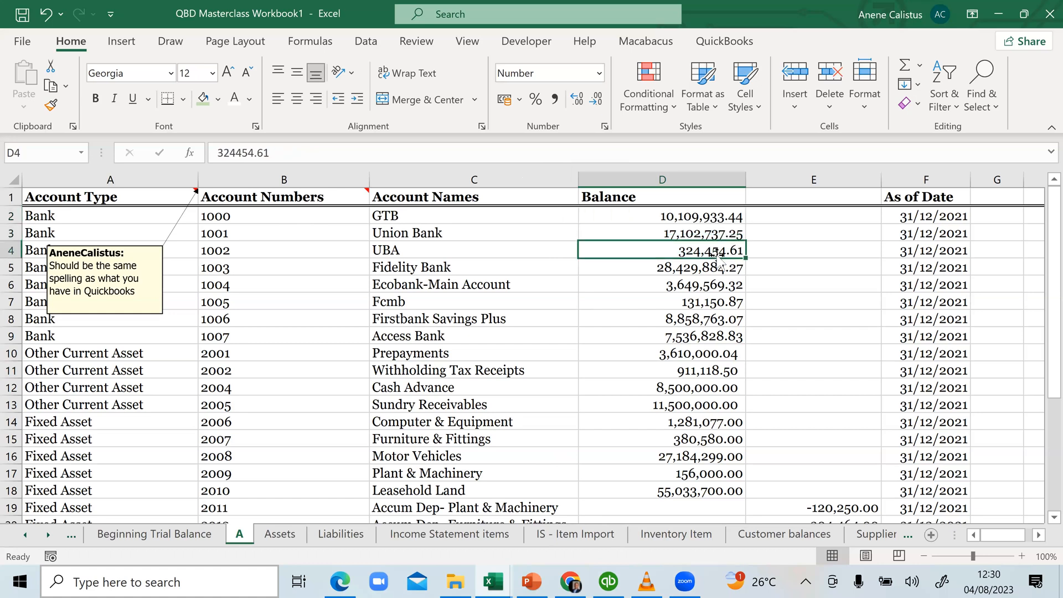
Round Fidelity Bank's balance to two decimal places by setting it to 28429884.27
left_click(705, 269)
double_click(705, 270)
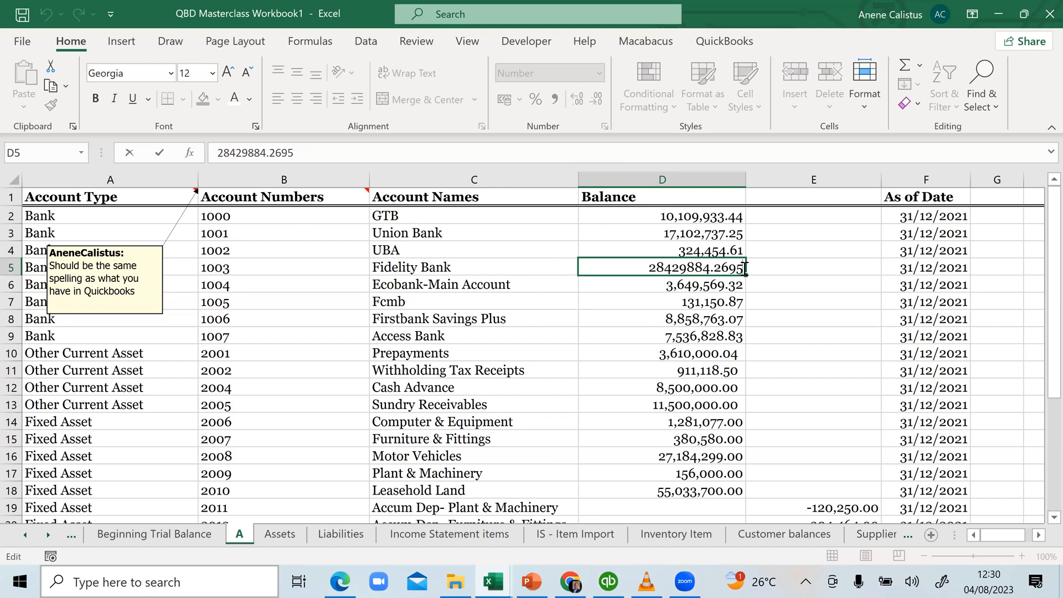
key("BackSpace")
key("BackSpace")
key("BackSpace")
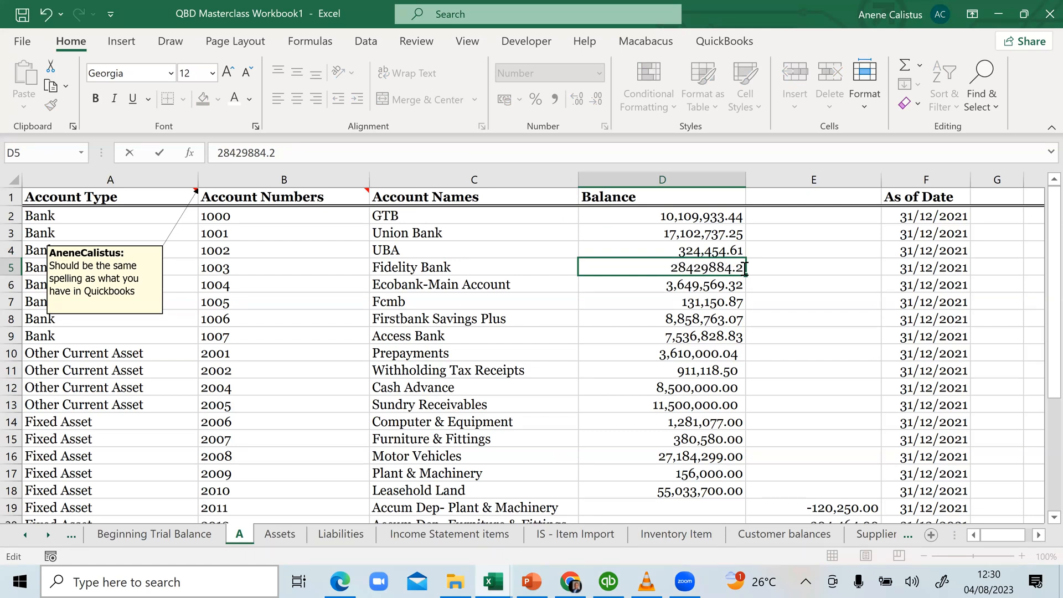
type("7")
left_click(736, 302)
key("ctrl+Down")
Trim Ecobank-Main Account's balance to two decimal places by setting it to 3649569.32
double_click(725, 287)
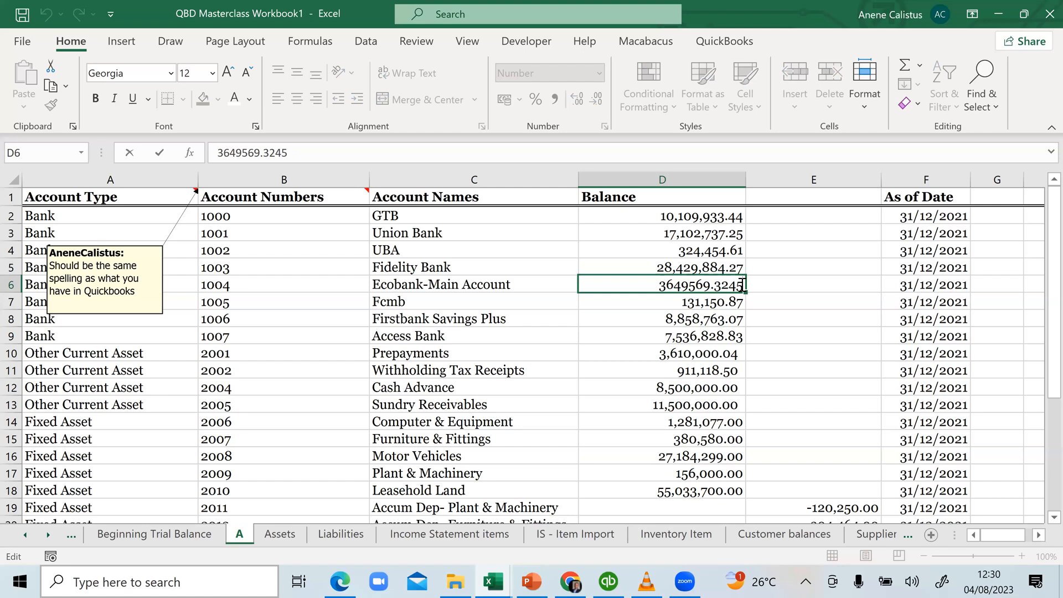
left_click(710, 325)
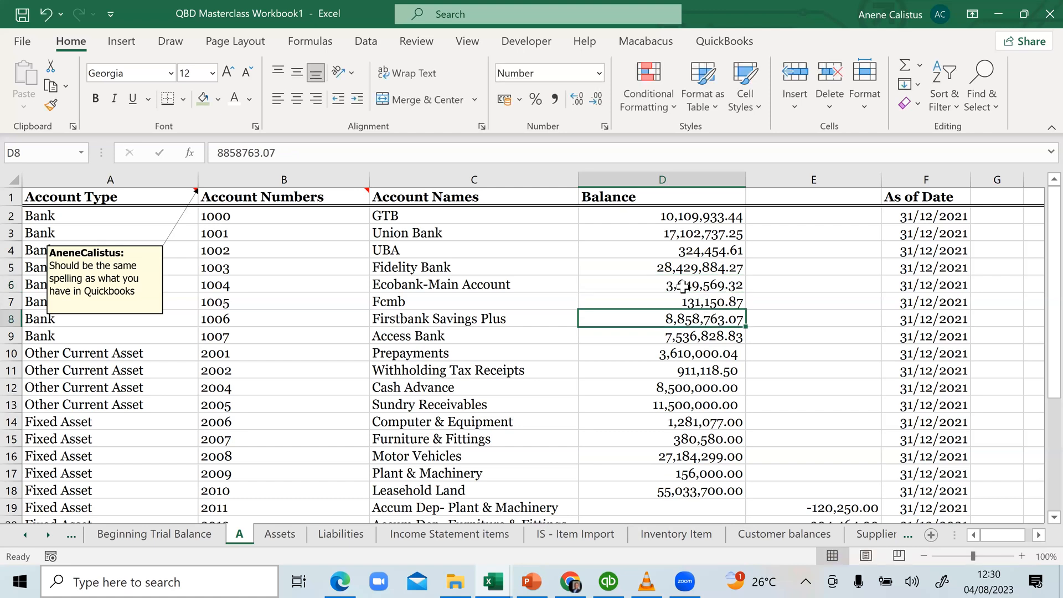
key("Up")
key("Up")
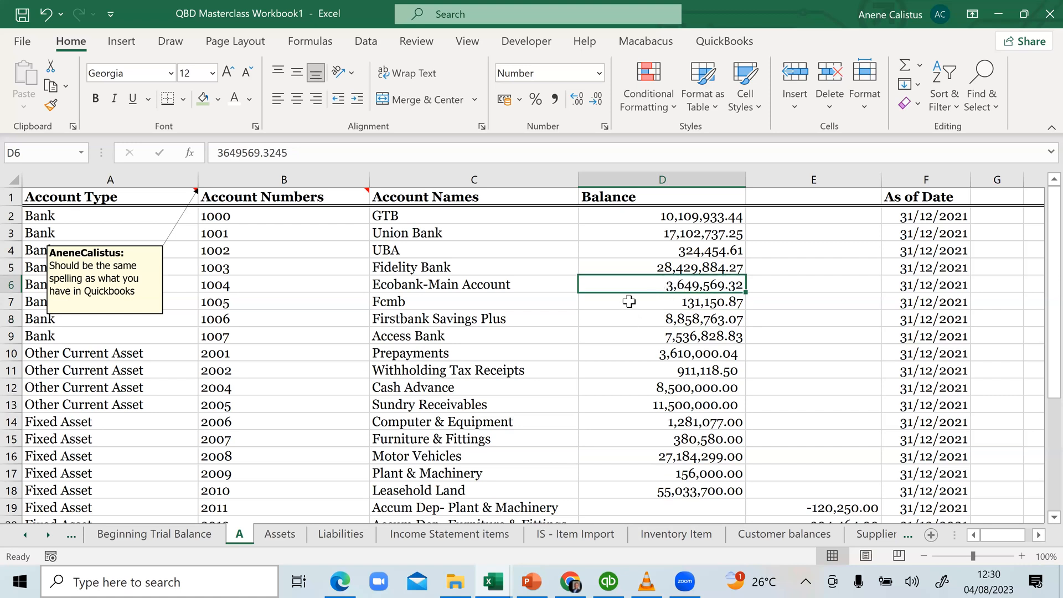
double_click(732, 284)
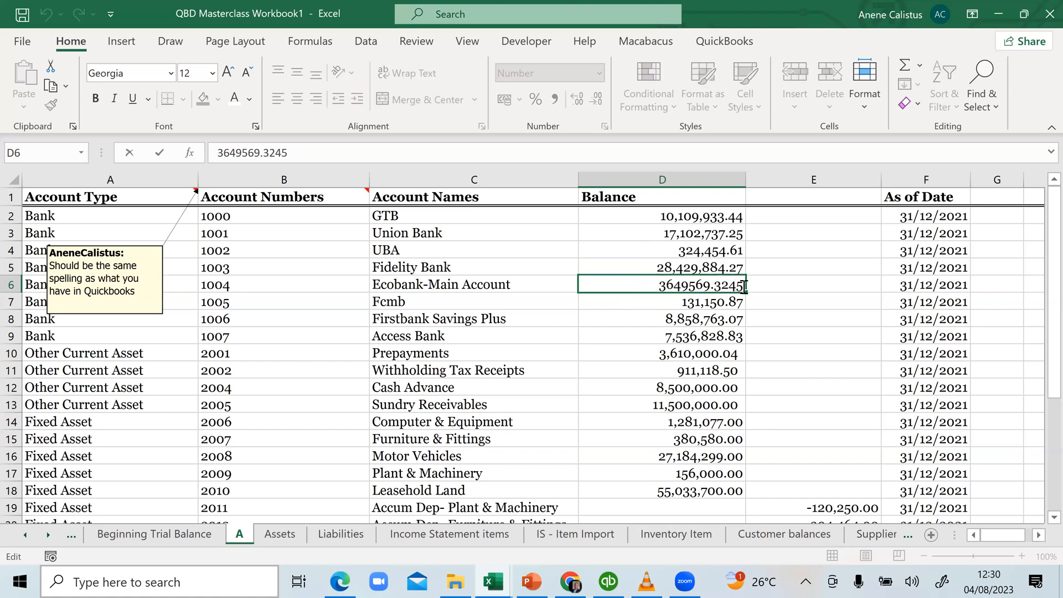
key("BackSpace")
key("BackSpace")
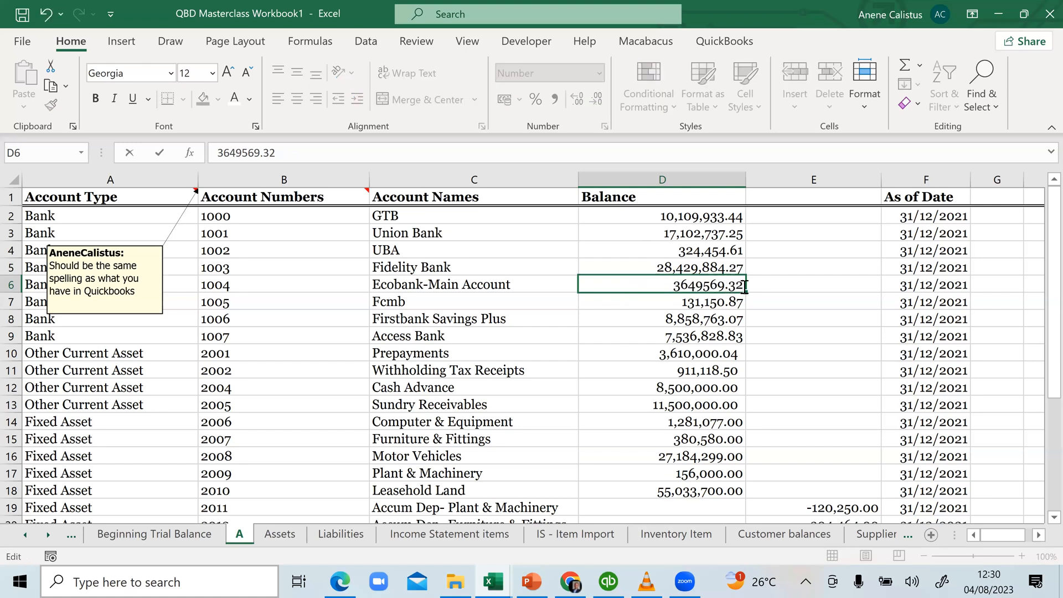
left_click(665, 352)
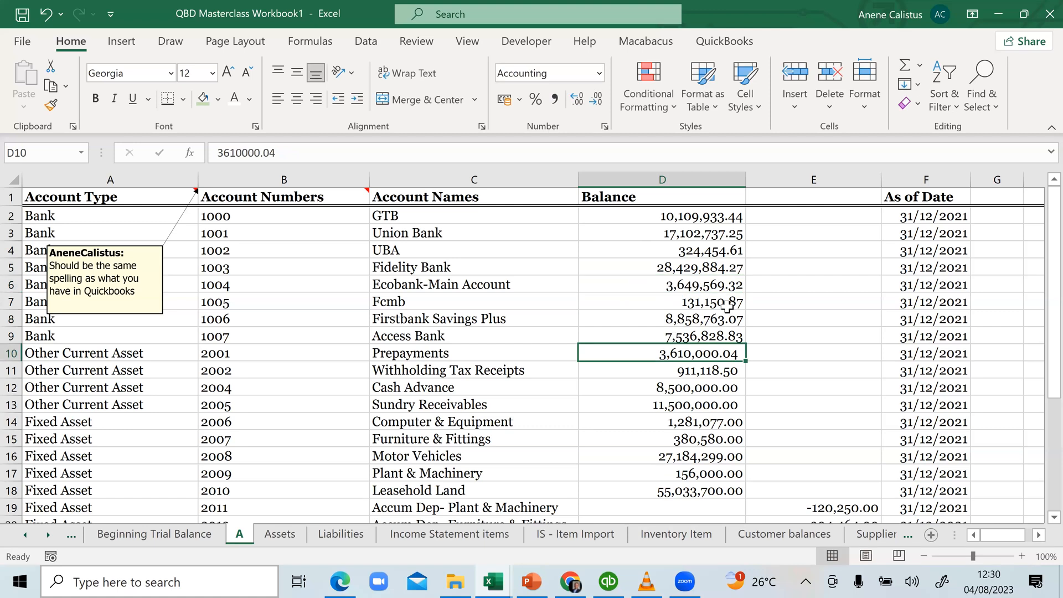
Check the stored balances from Firstbank Savings Plus down to Sundry Receivables for extra decimal places
double_click(683, 321)
left_click(688, 341)
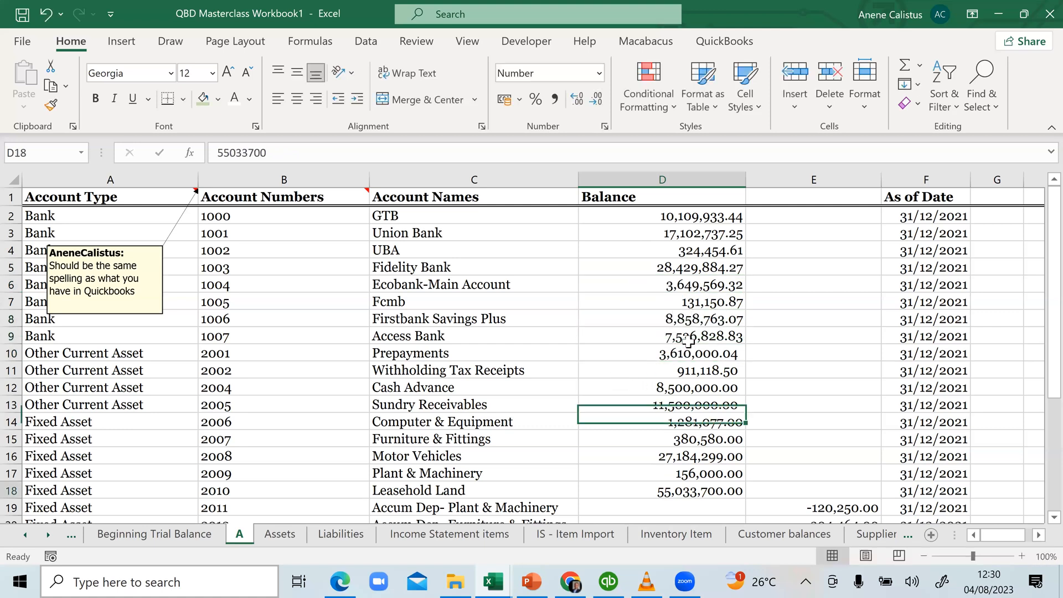
double_click(692, 354)
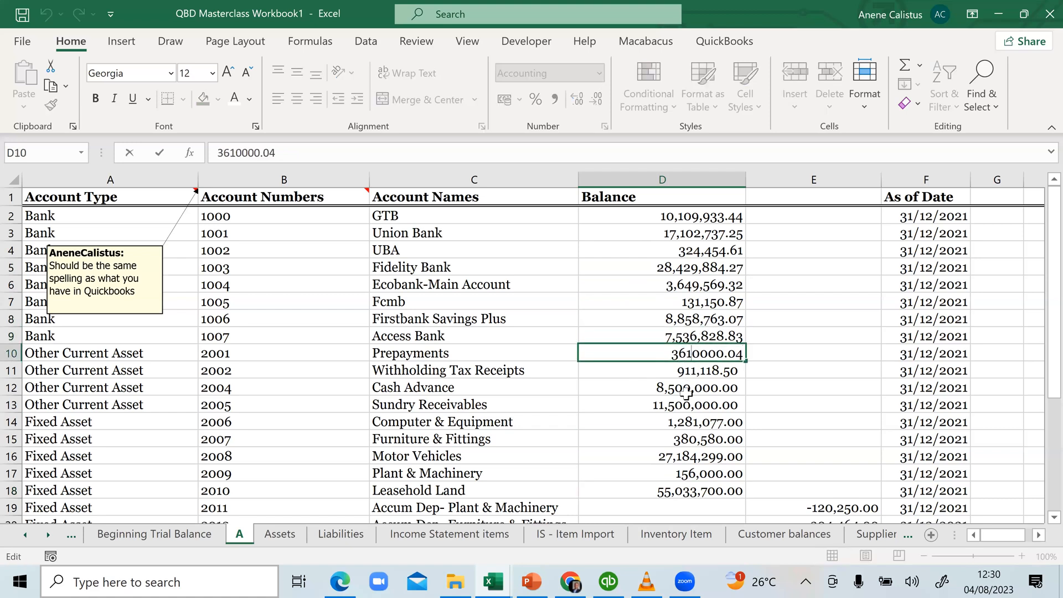
scroll(685, 399, "down", 1)
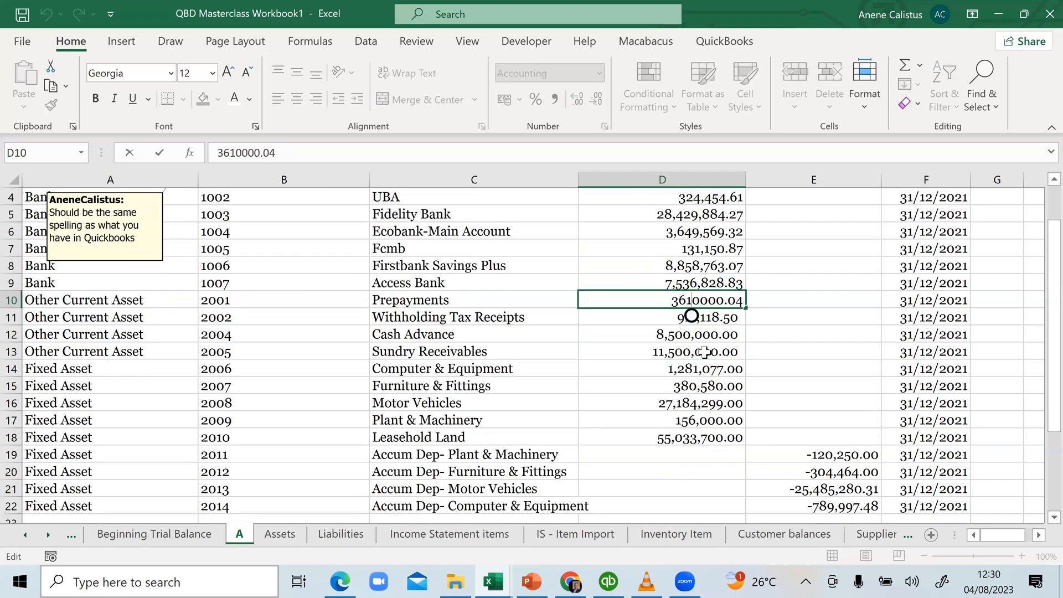
left_click(713, 350)
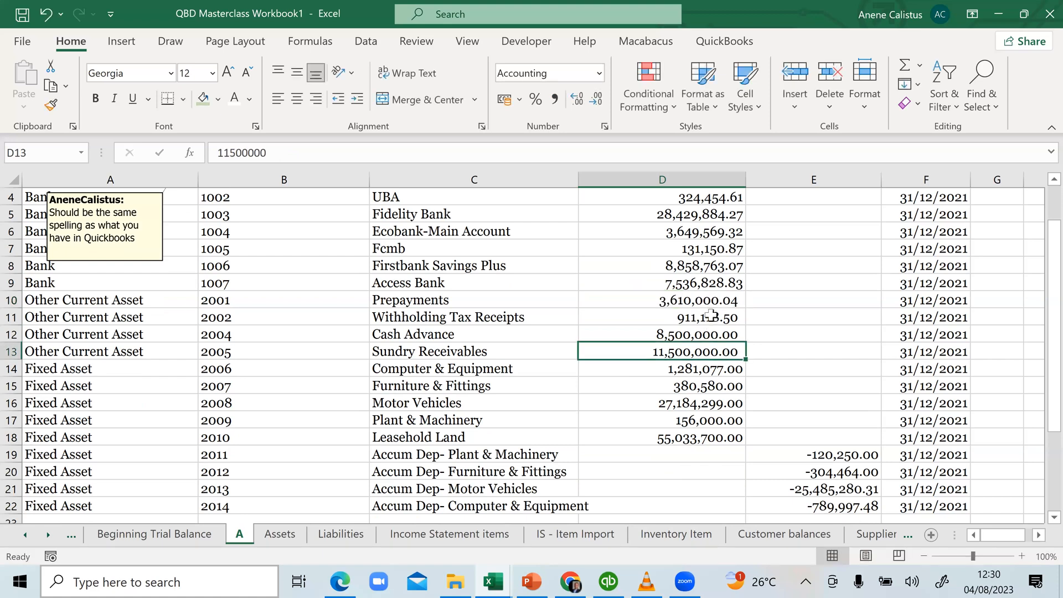
double_click(711, 316)
double_click(708, 335)
left_click(707, 353)
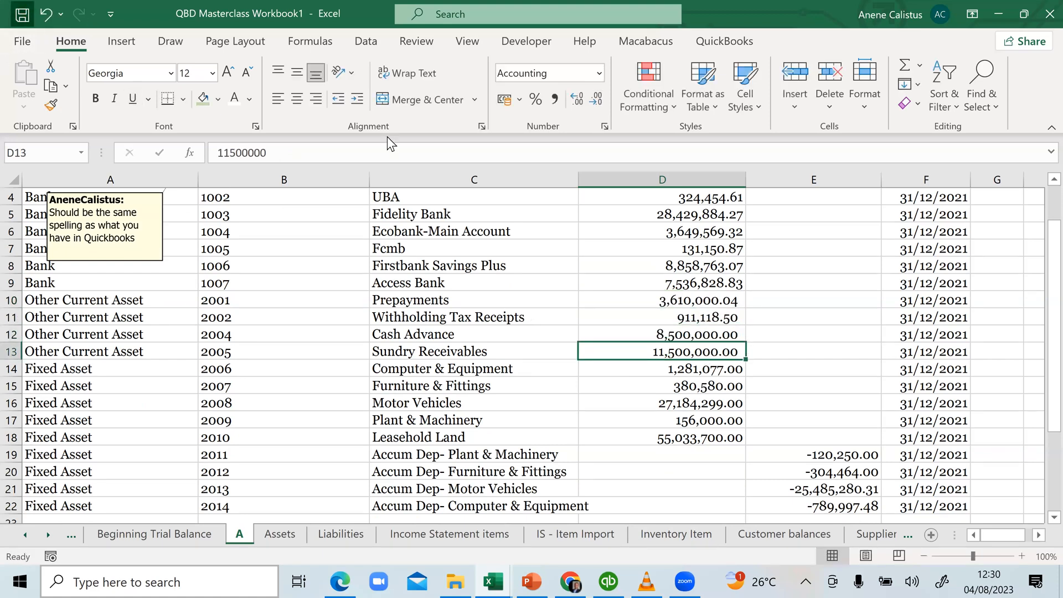
Recheck the stored balances of Union Bank, UBA, Fidelity Bank and Ecobank-Main Account
scroll(706, 238, "up", 1)
left_click(706, 233)
left_click(708, 250)
double_click(710, 267)
left_click(712, 285)
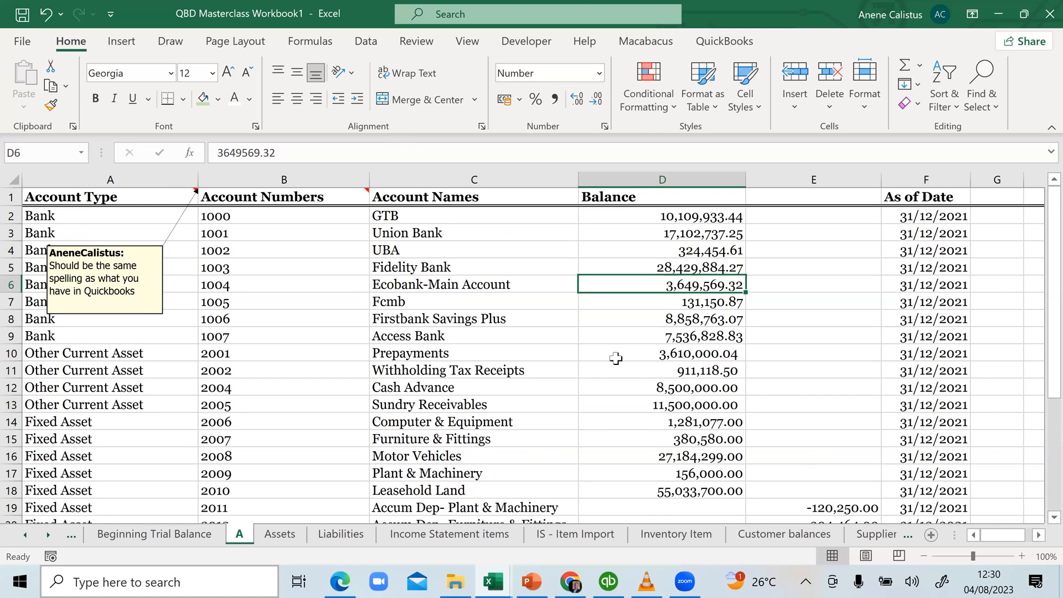
Verify the exact stored balances of Prepayments, Withholding Tax Receipts, Cash Advance and Sundry Receivables
left_click(718, 353)
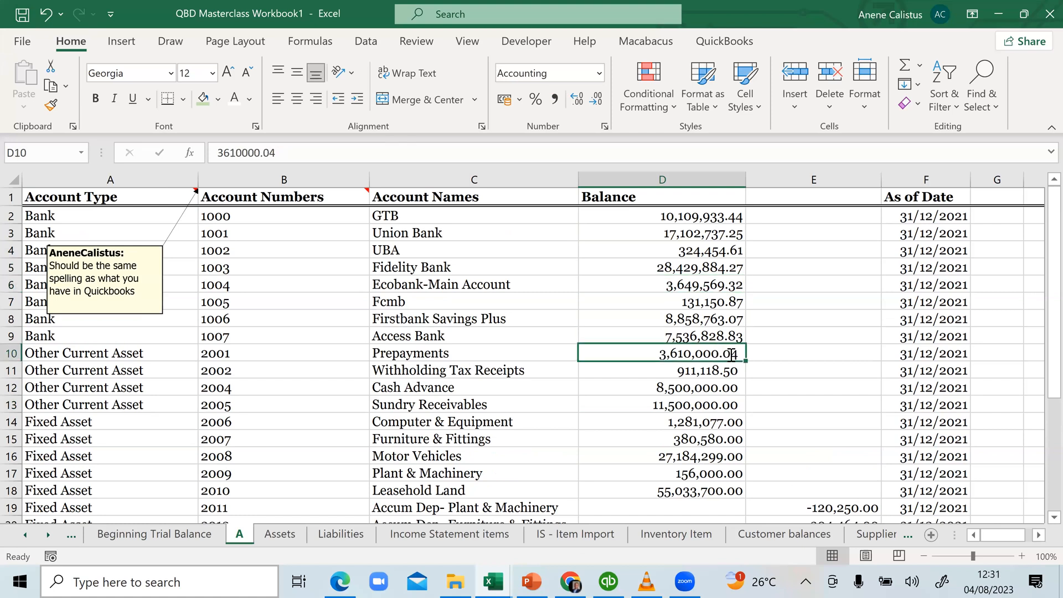
double_click(732, 354)
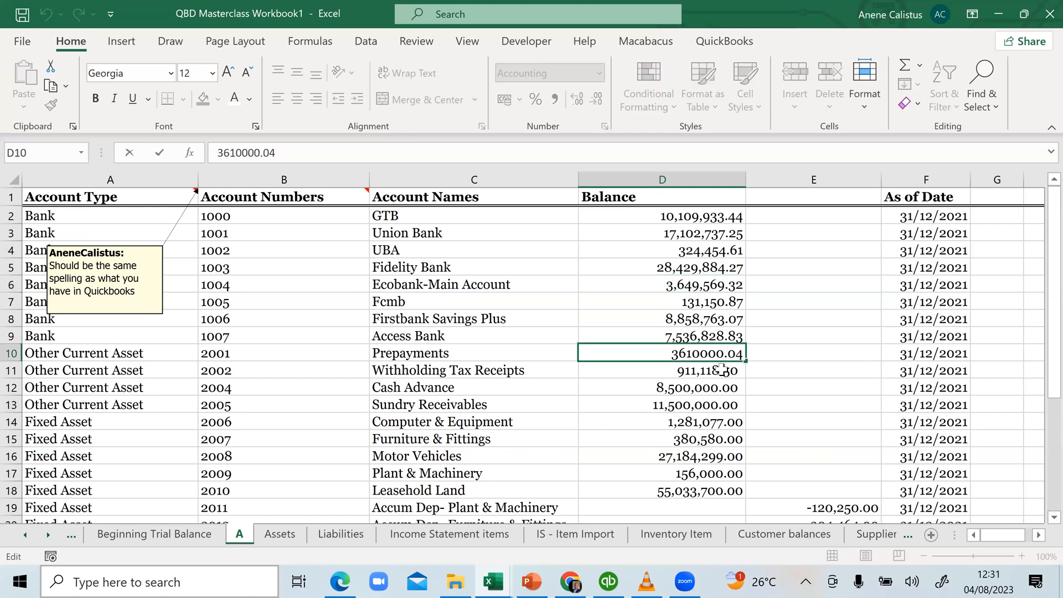
left_click(718, 372)
double_click(714, 372)
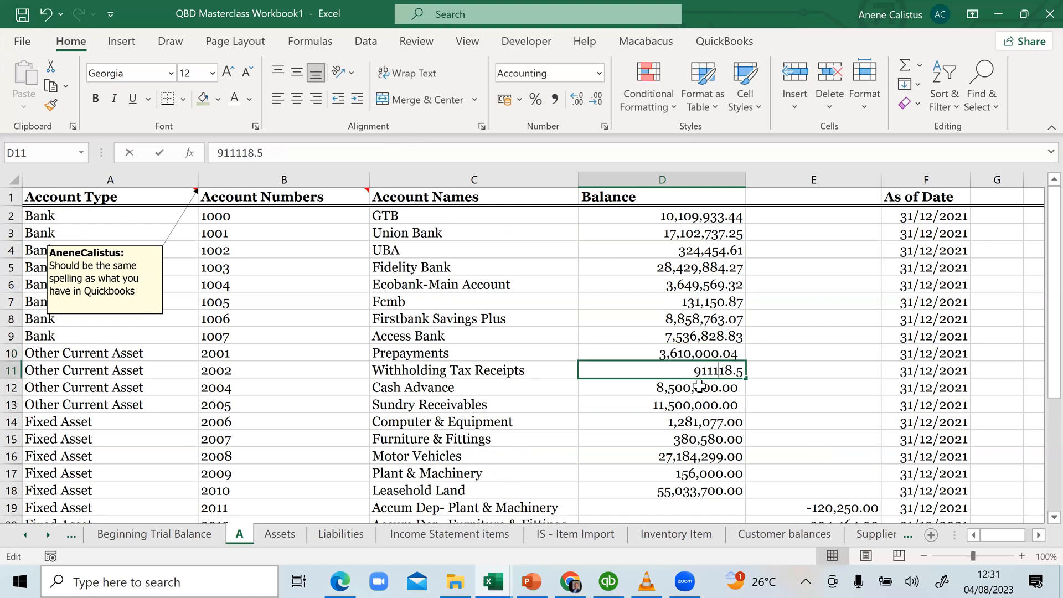
double_click(698, 388)
double_click(697, 405)
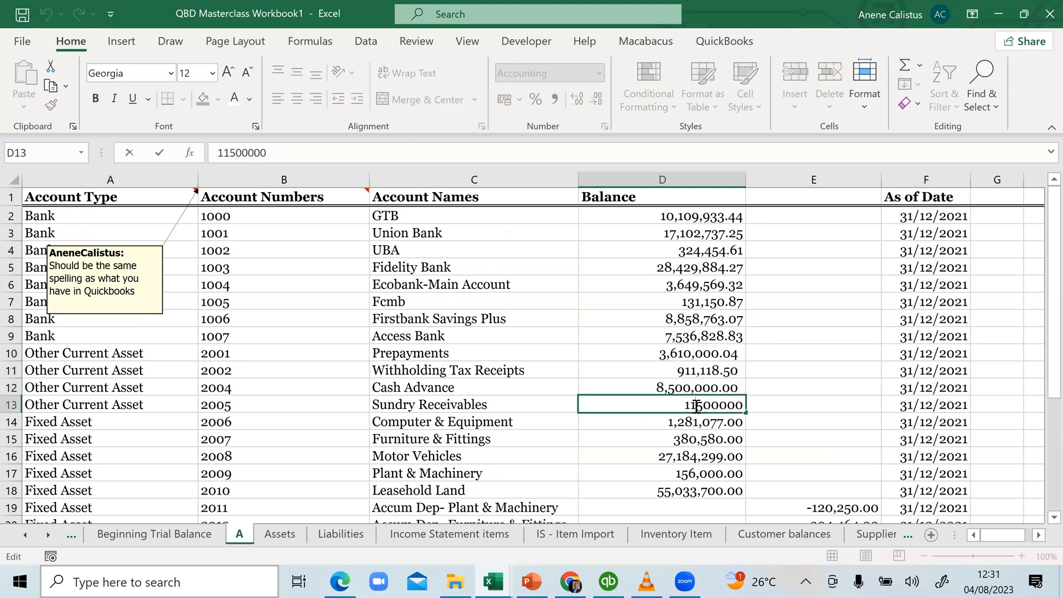
Check the UBA, Fidelity and Ecobank balances for extra decimals, and set the GTB balance in D2 to 10109933.44
left_click(685, 250)
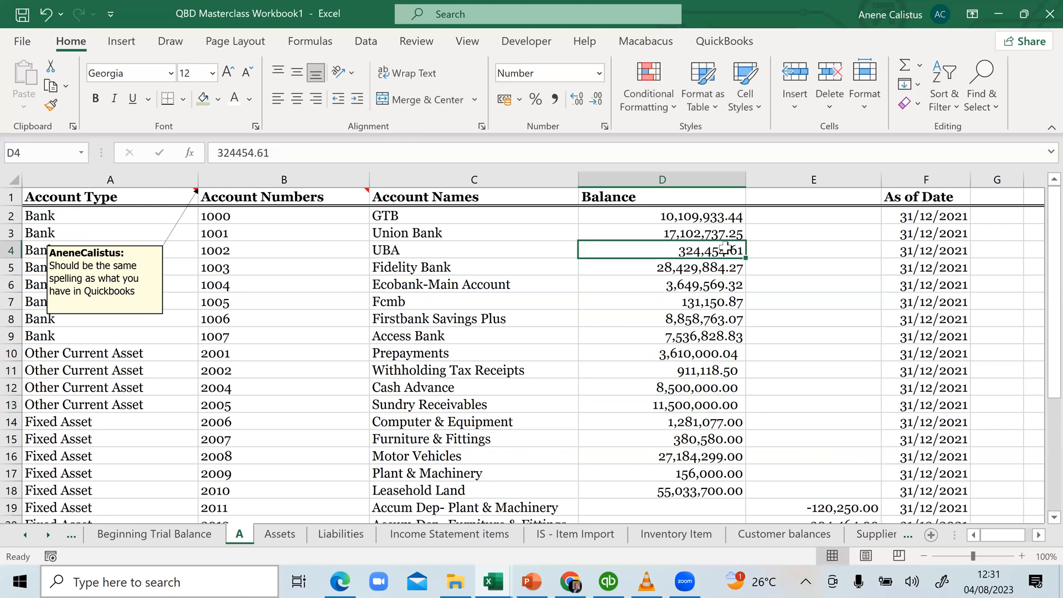
double_click(702, 269)
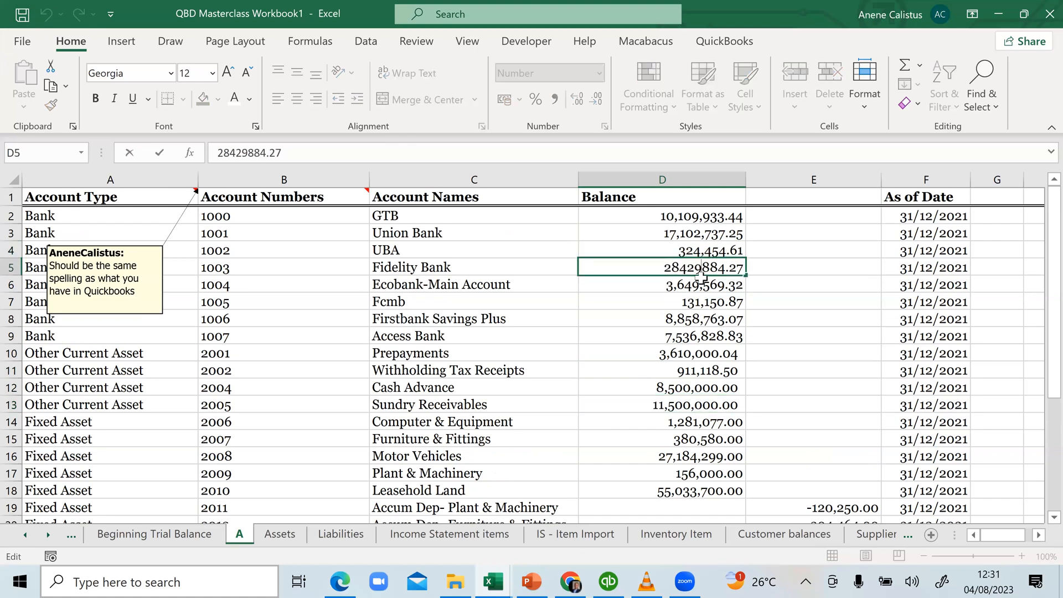
double_click(704, 287)
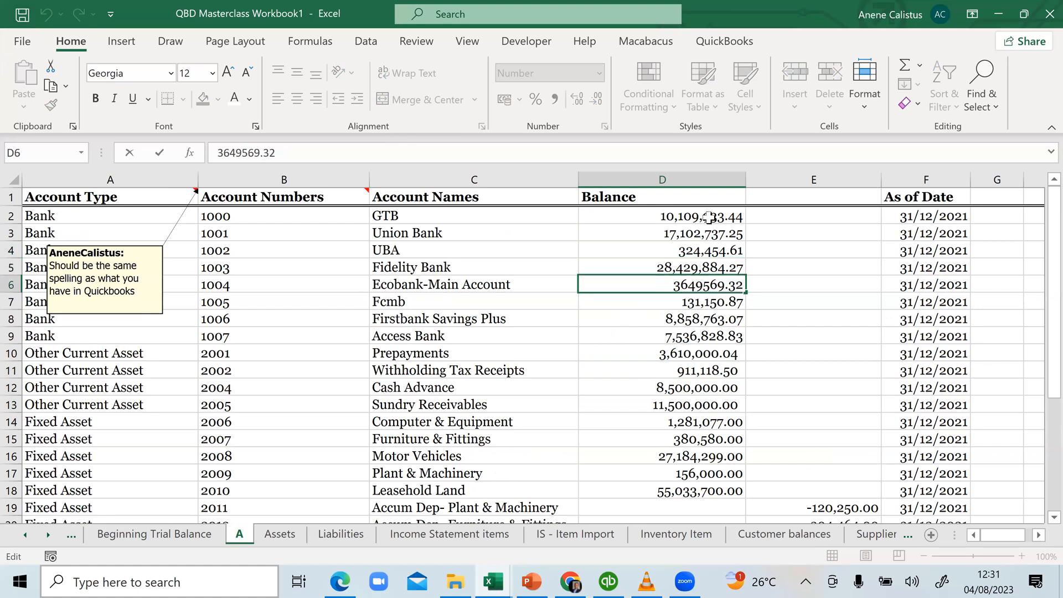
left_click(673, 216)
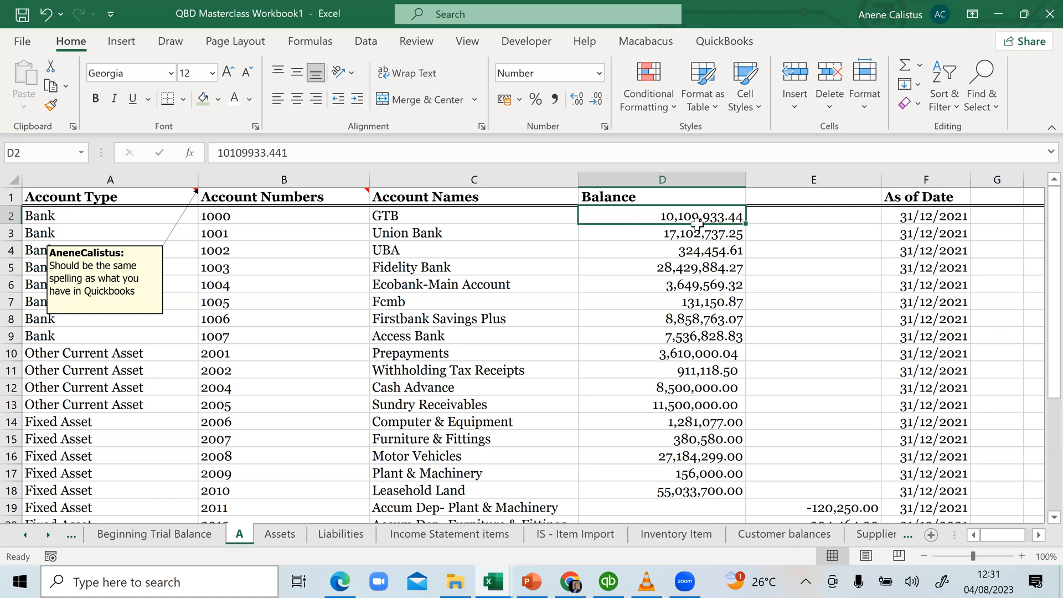
left_click(293, 151)
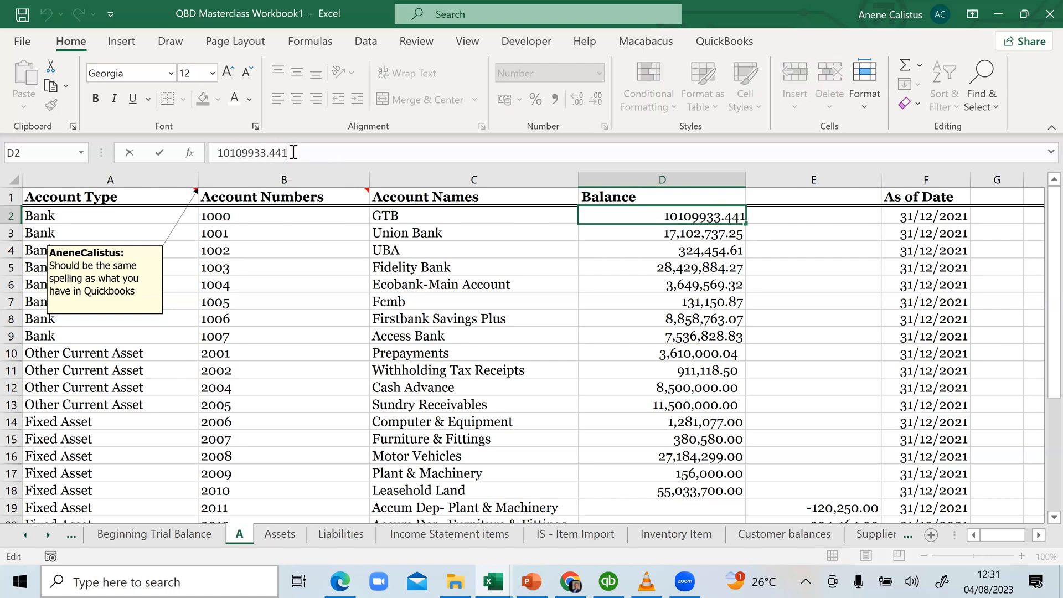
key("BackSpace")
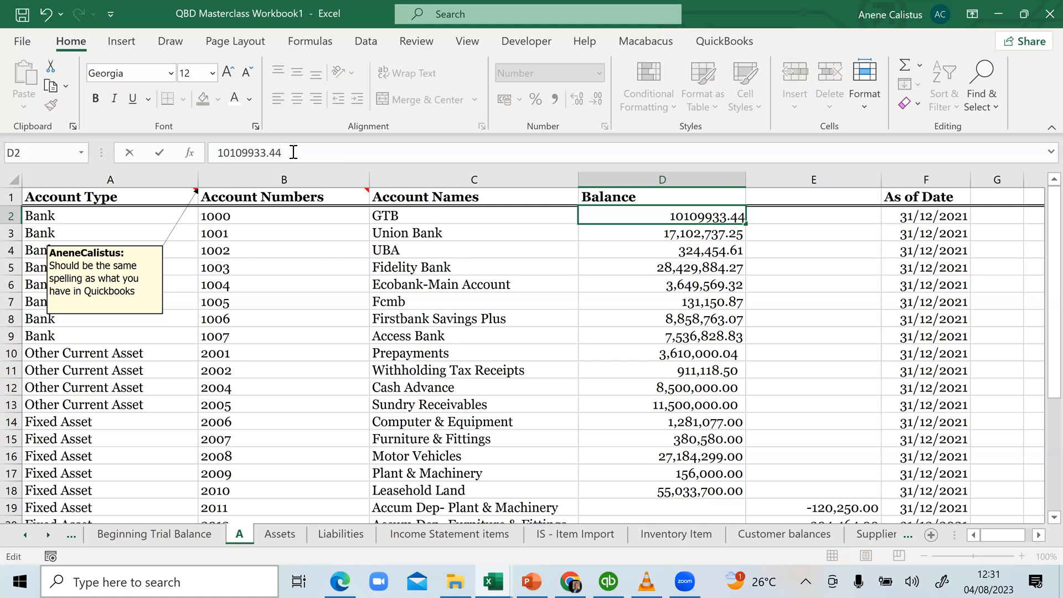
Set the Union Bank balance in D3 to 17102737.25
left_click(699, 236)
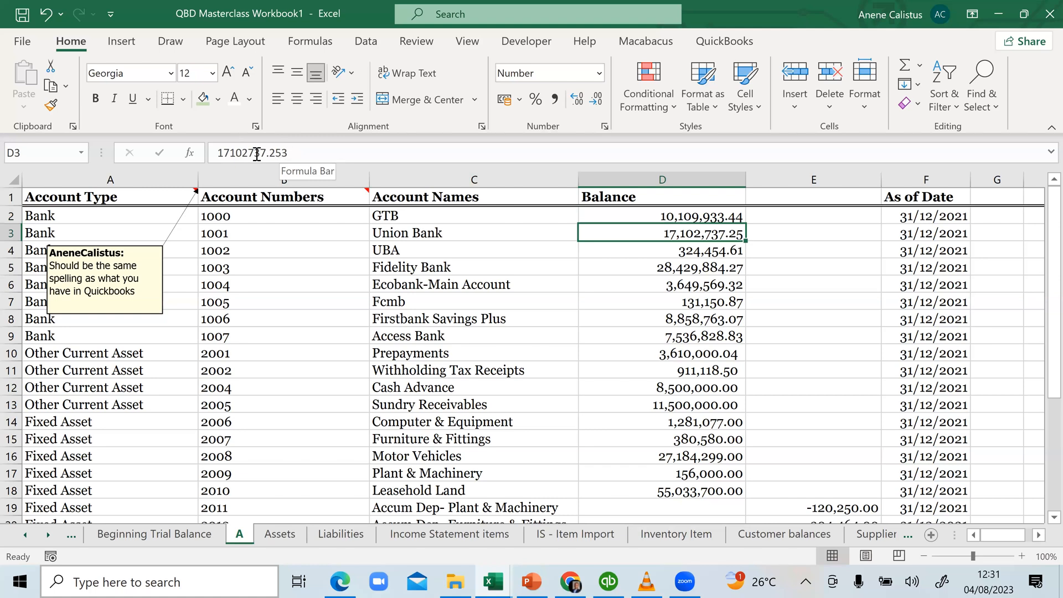
left_click(287, 153)
key("BackSpace")
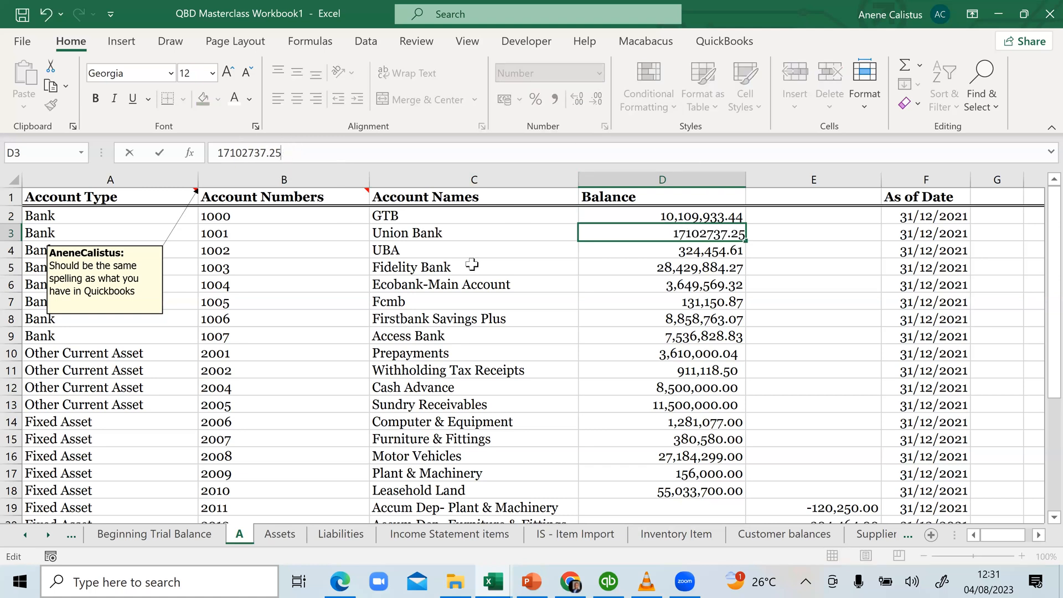
left_click(694, 253)
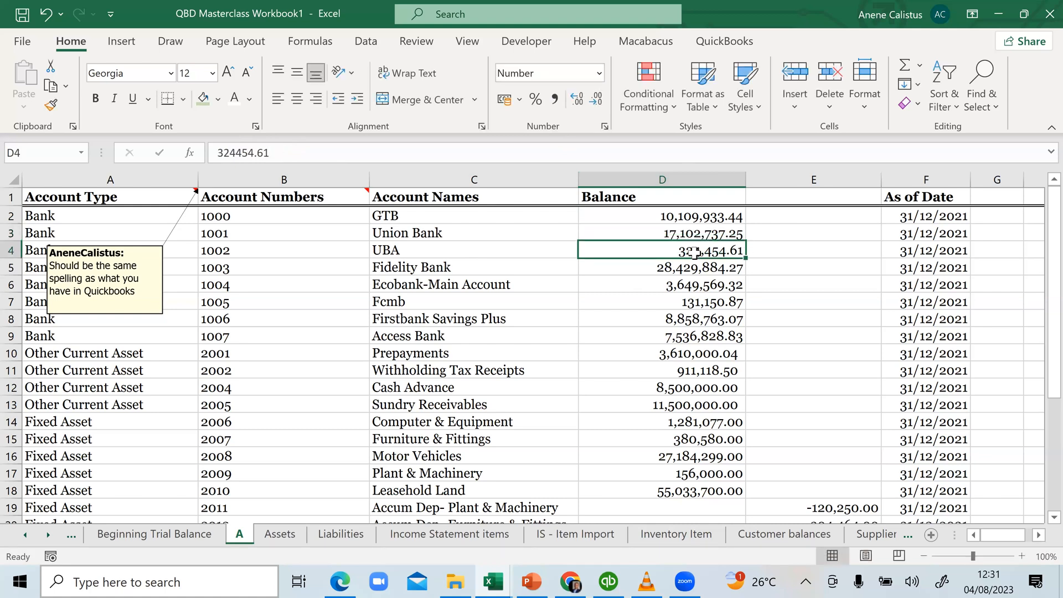
Check the Fidelity and Ecobank balances for extra decimals, and set the Fcmb balance in D7 to 131150.87
left_click(700, 268)
left_click(702, 282)
left_click(704, 302)
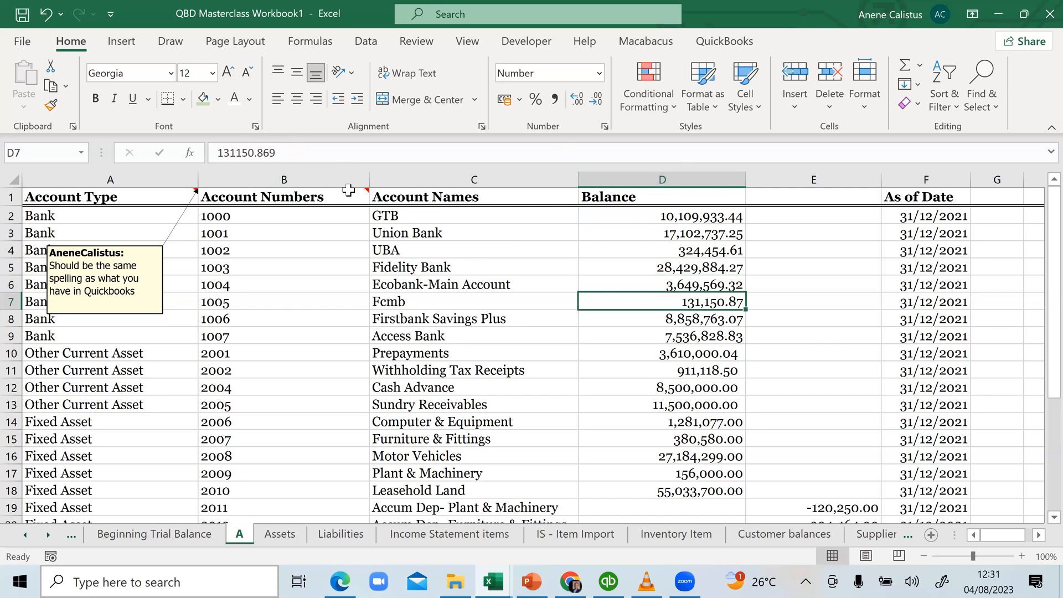
left_click(280, 154)
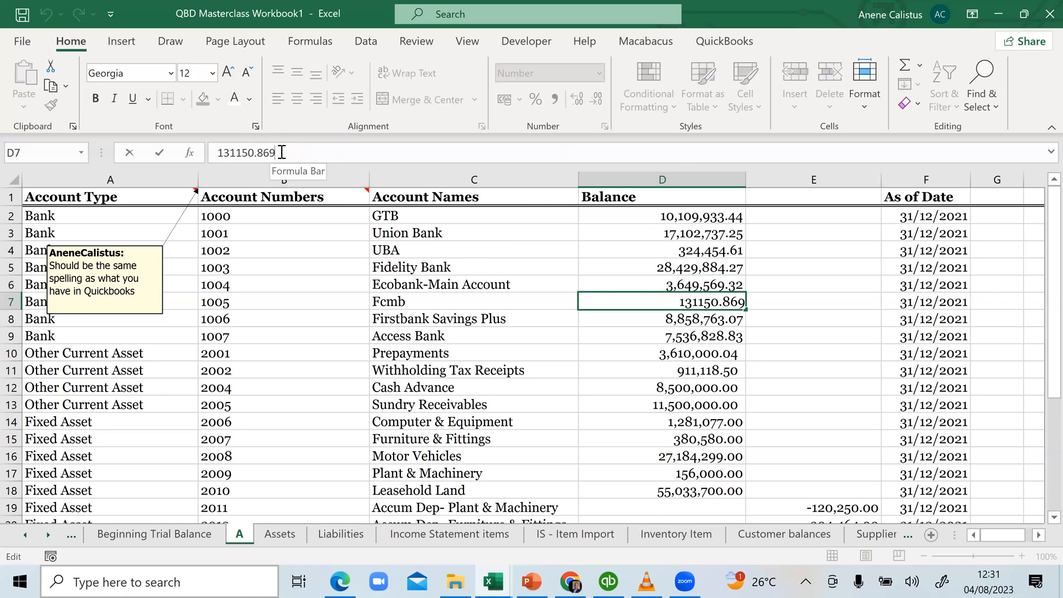
key("BackSpace")
key("BackSpace")
type("7")
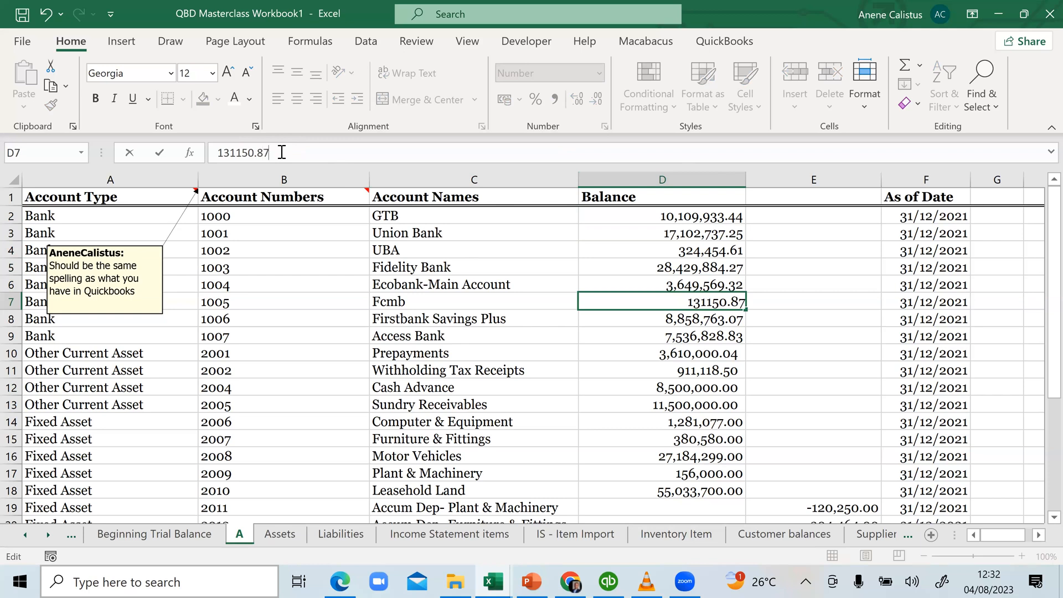
left_click(693, 320)
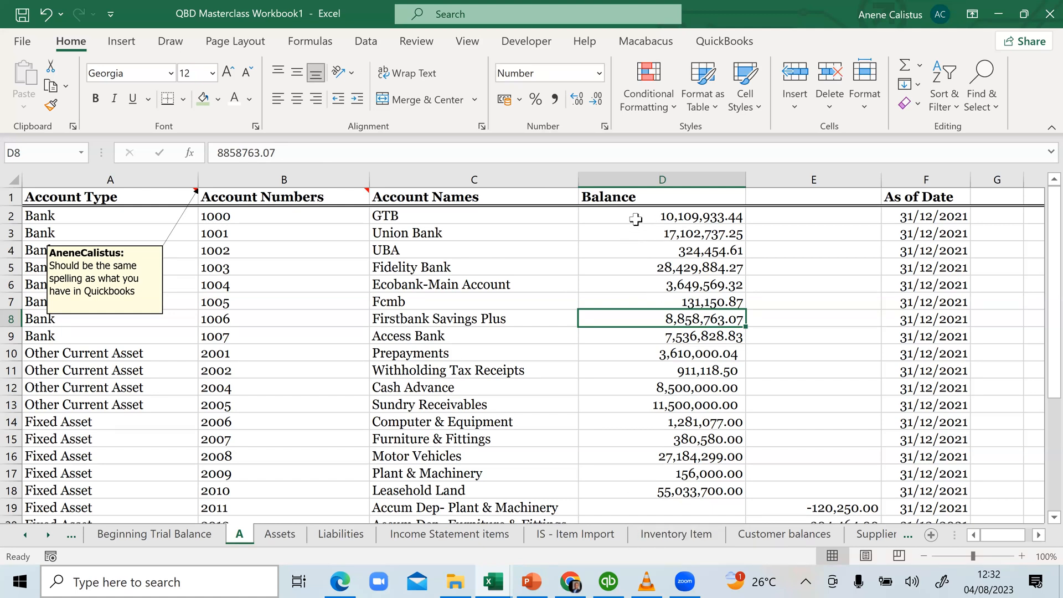
left_click(638, 189)
right_click(633, 234)
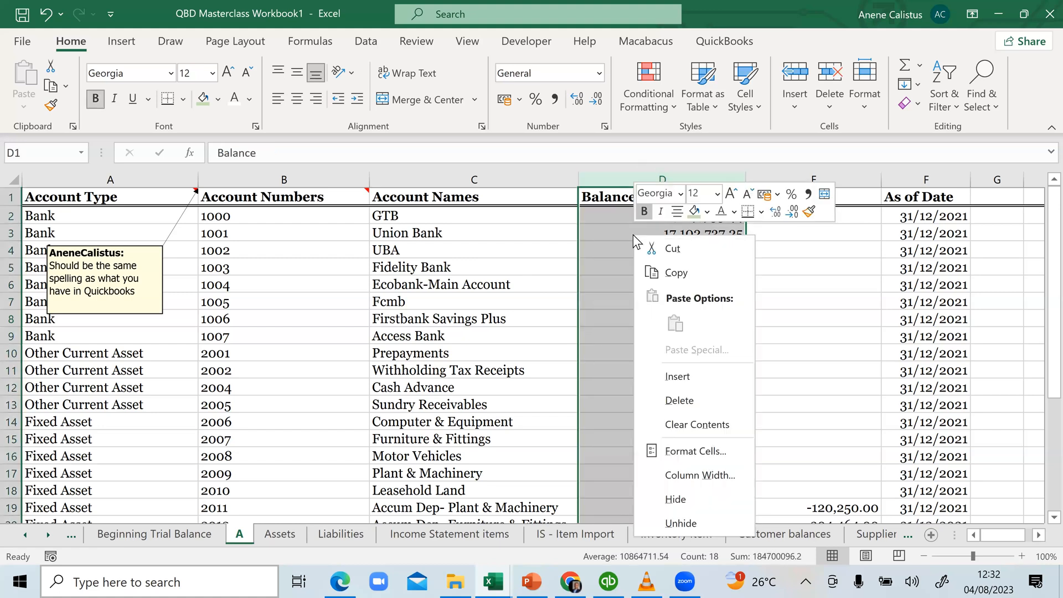
left_click(696, 452)
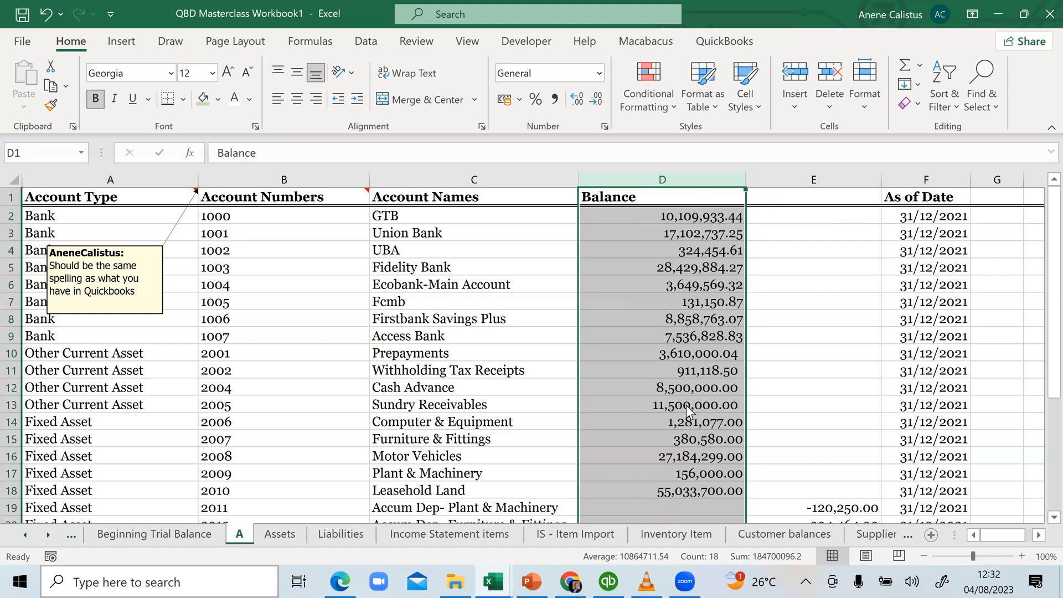
left_click(501, 204)
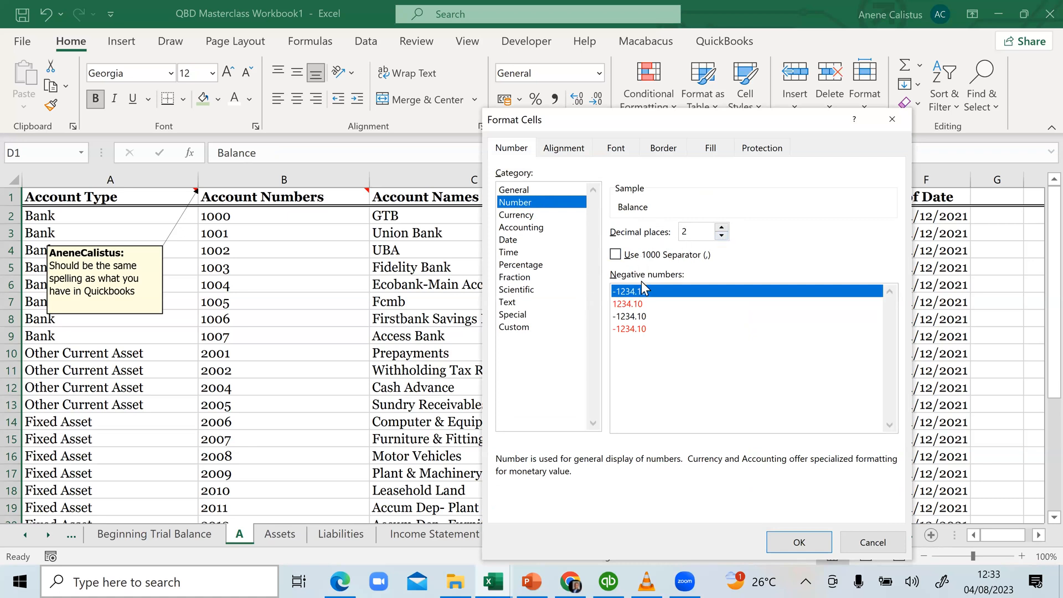
left_click(892, 119)
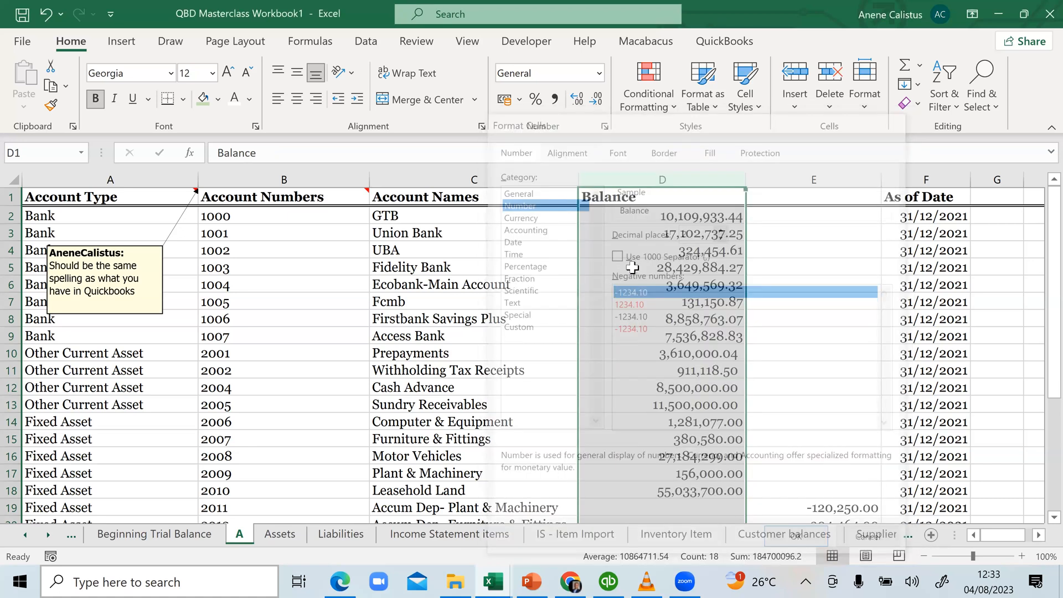
Recheck the bank balances from UBA to Firstbank for extra decimals, and set the Access Bank balance in D9 to 7536828.83
left_click(666, 248)
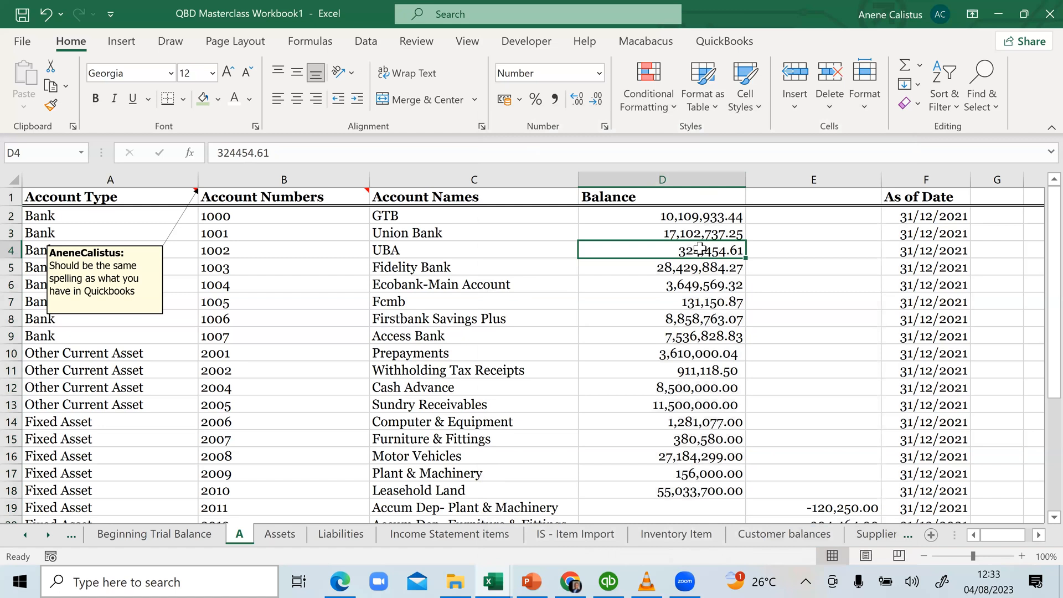
left_click(706, 268)
left_click(704, 286)
double_click(705, 268)
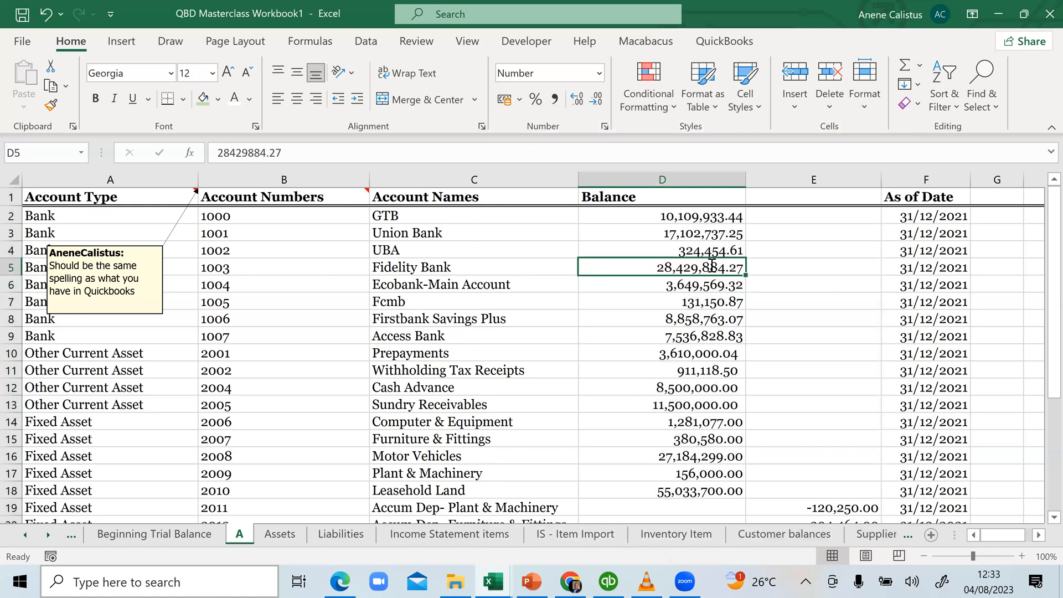
left_click(707, 286)
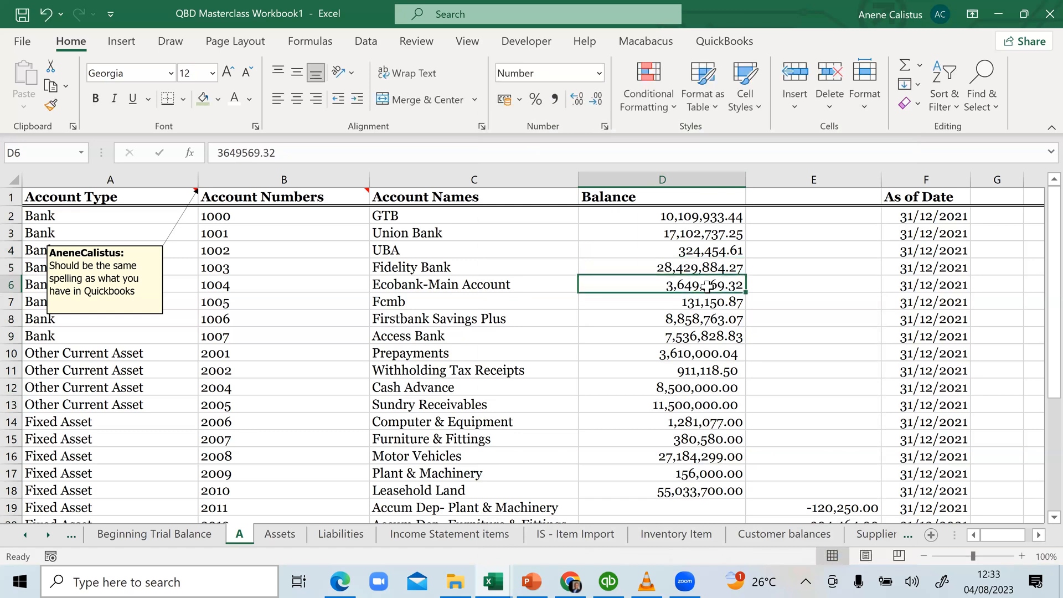
left_click(710, 306)
left_click(707, 321)
left_click(704, 338)
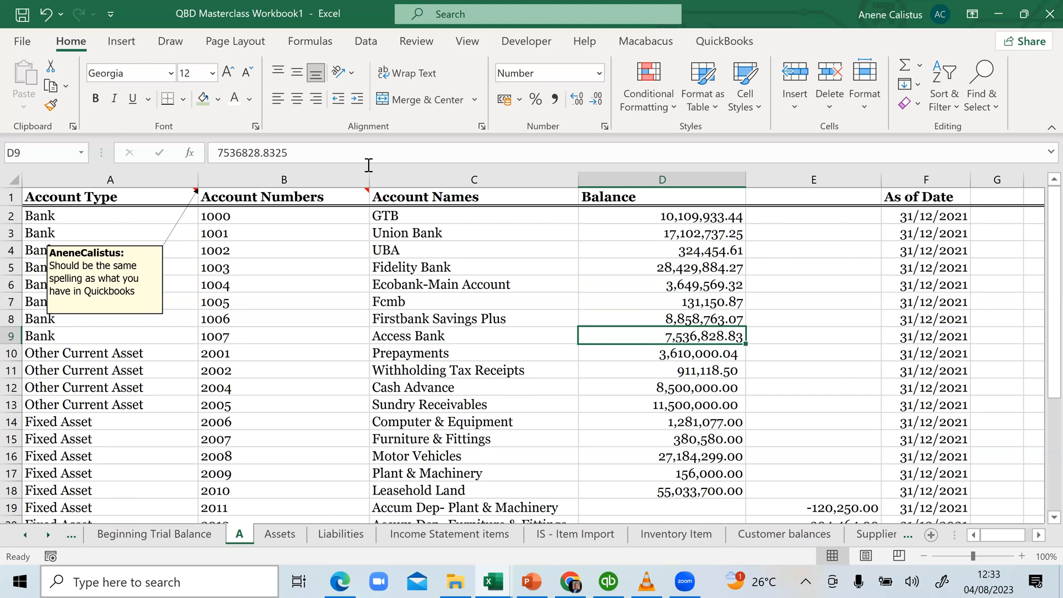
left_click(291, 158)
key("BackSpace")
key("BackSpace")
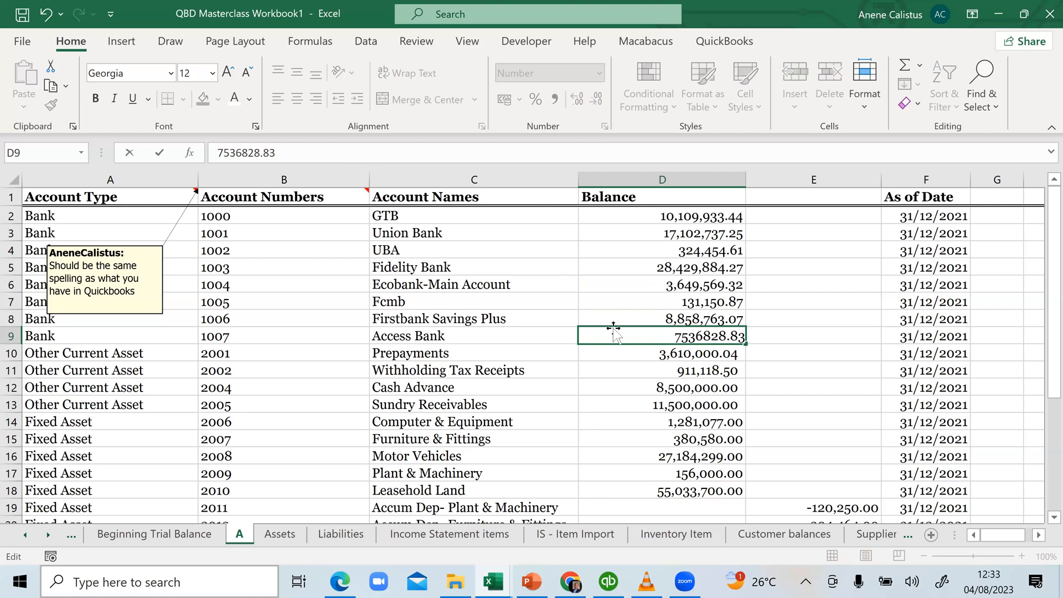
left_click(675, 350)
left_click(693, 335)
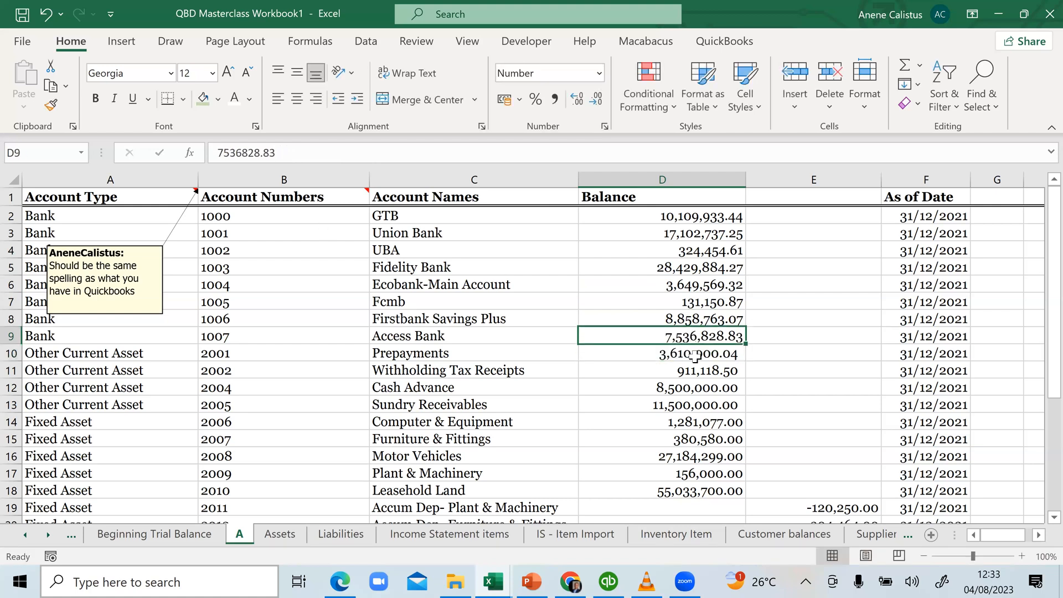
Examine the other current asset, fixed asset and accumulated depreciation balances for more than two decimal places
left_click(696, 356)
left_click(696, 387)
key("Down")
key("Down")
key("Down")
key("Down")
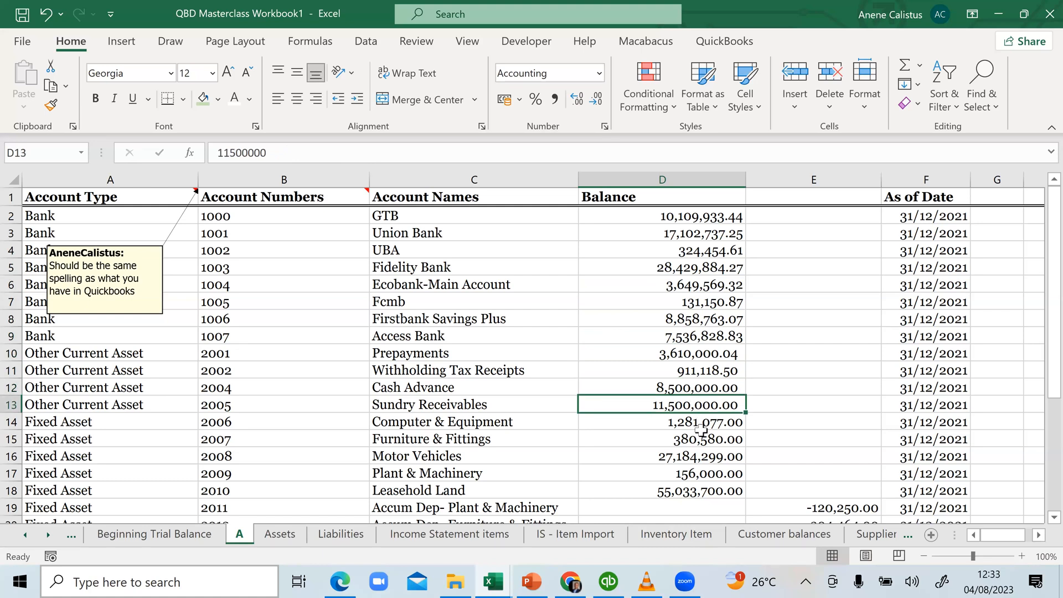
key("Down")
scroll(712, 478, "down", 1)
scroll(711, 435, "down", 1)
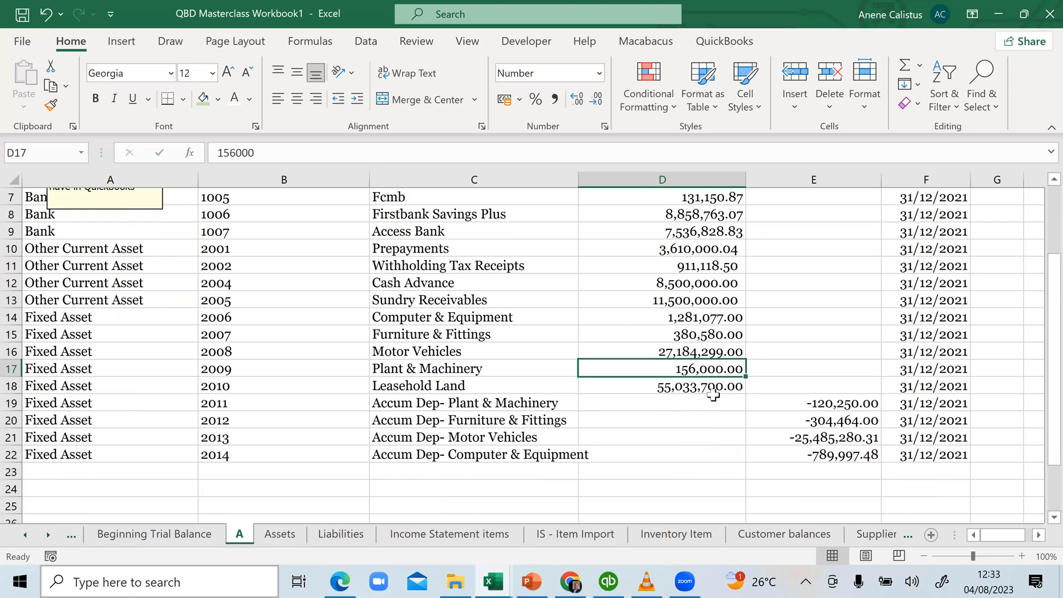
left_click(714, 387)
left_click(845, 407)
left_click(842, 422)
left_click(843, 440)
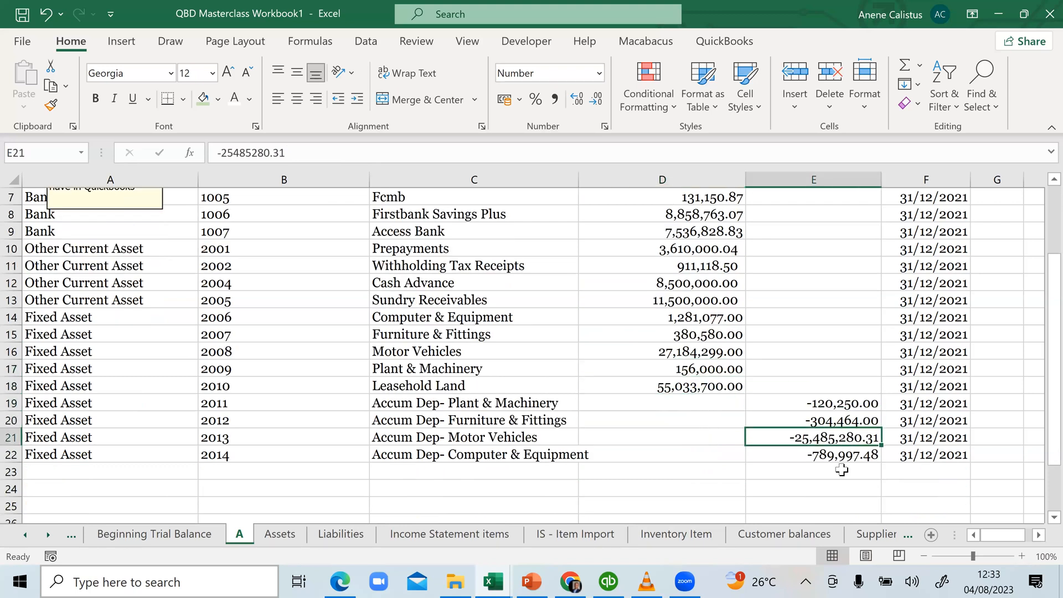
left_click(841, 471)
left_click(844, 454)
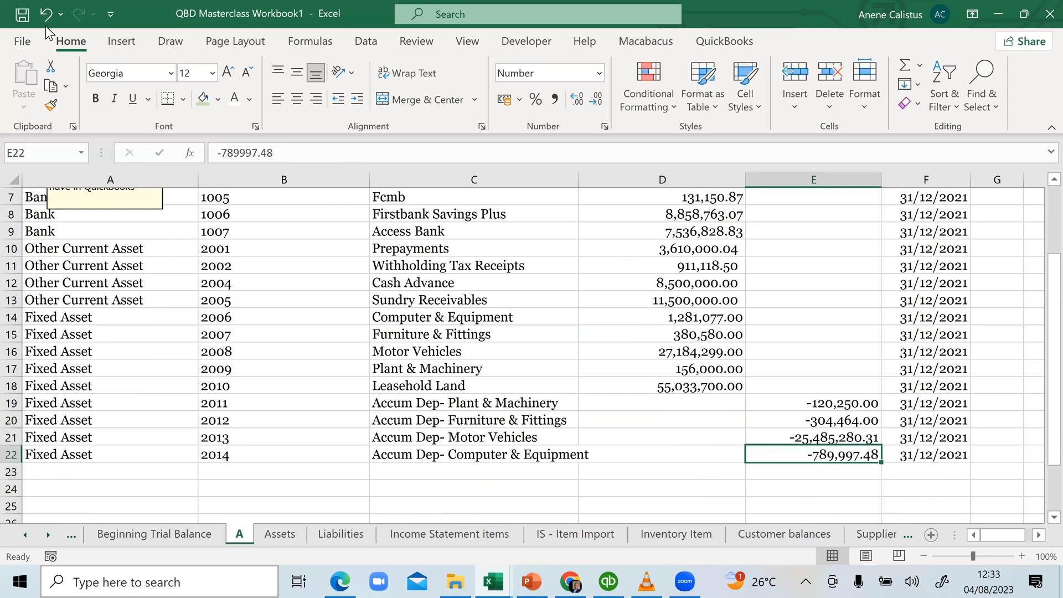
Save and close the QBD Masterclass Workbook1 workbook, and switch to the QuickBooks chart of accounts
left_click(22, 14)
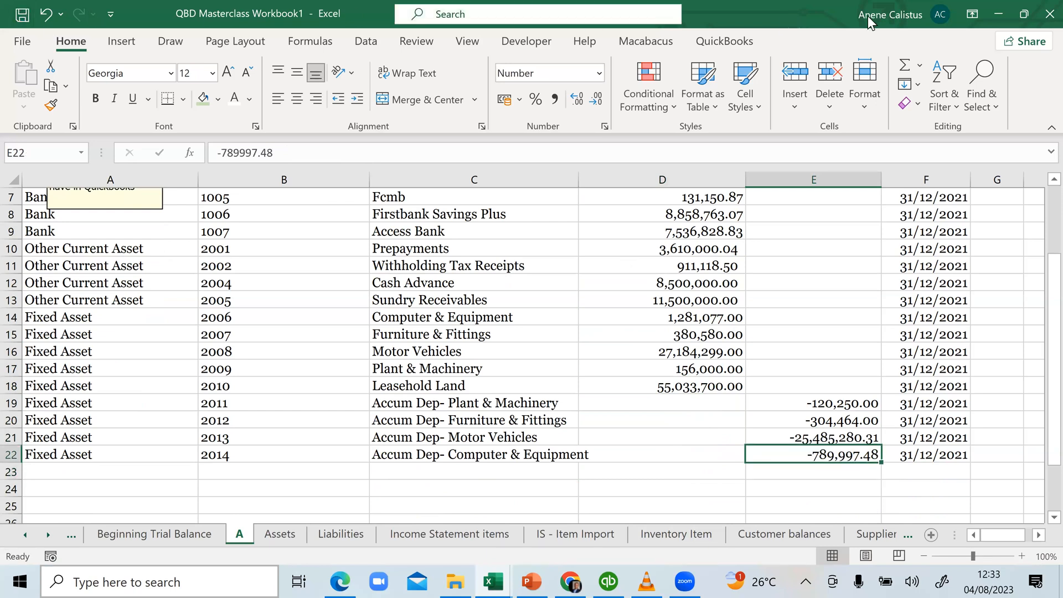
left_click(1038, 18)
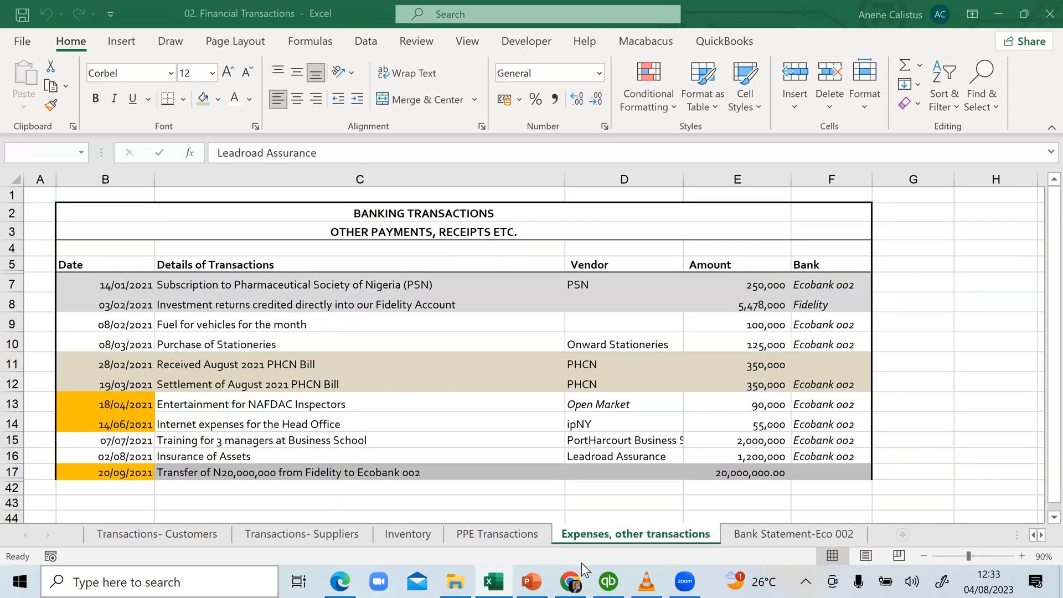
left_click(612, 575)
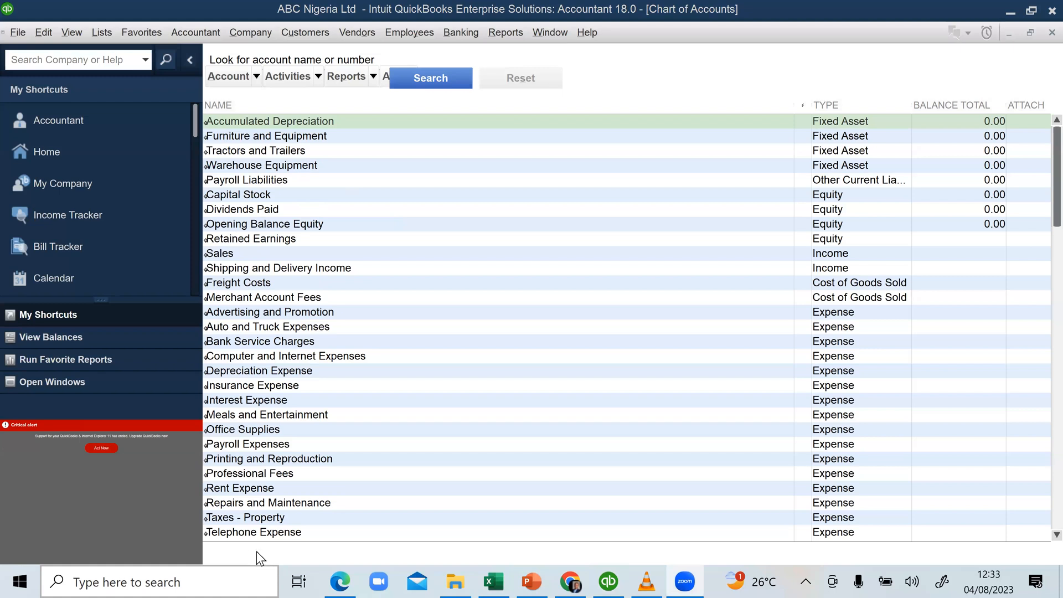
Start an Excel import into the chart of accounts and choose QBD Masterclass Workbook1 from the My QB Training folder as source file
left_click(257, 79)
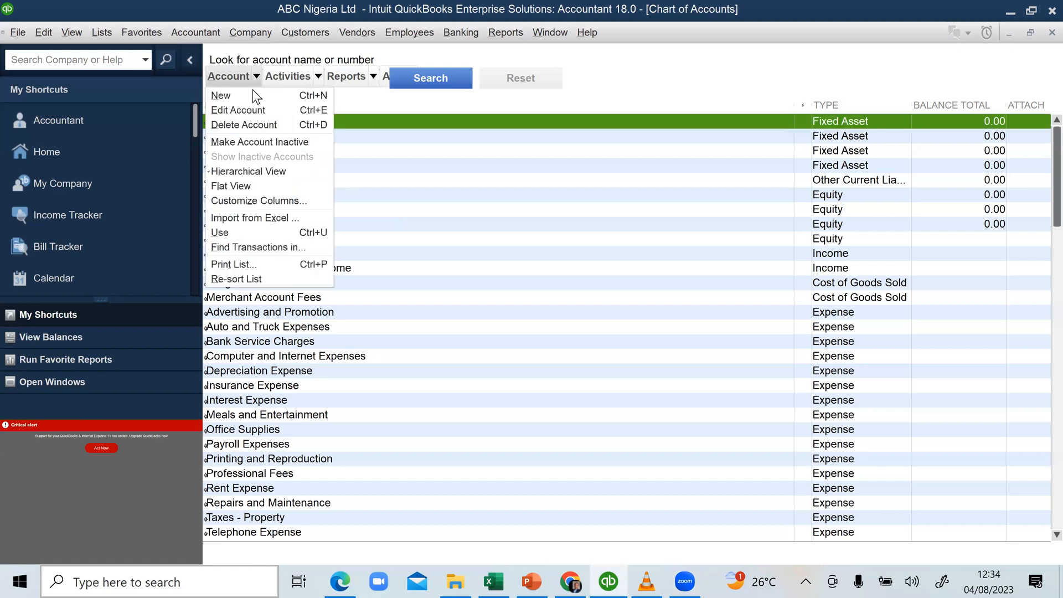
left_click(237, 218)
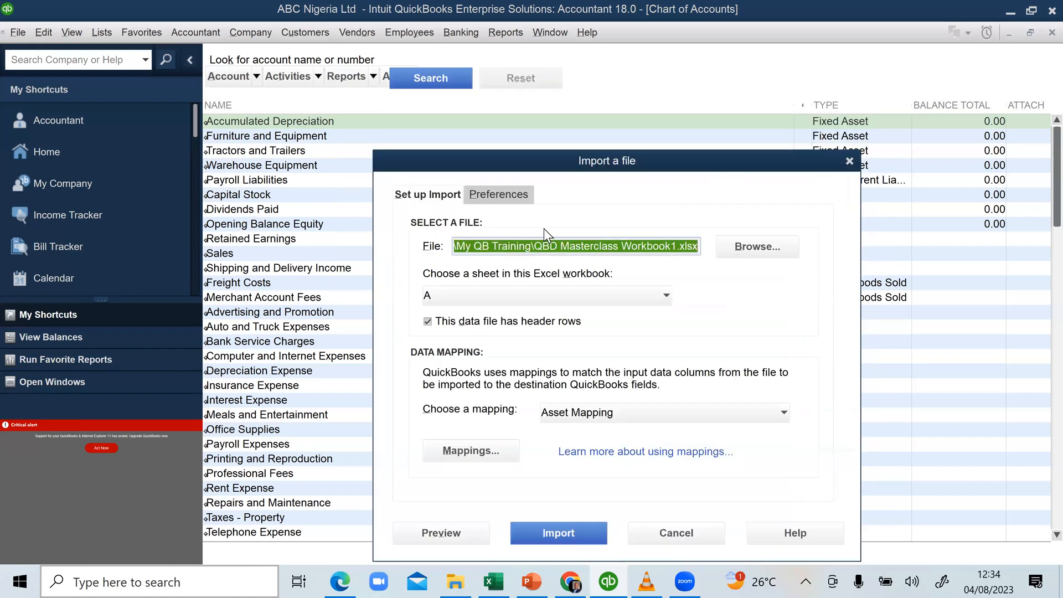
left_click(760, 243)
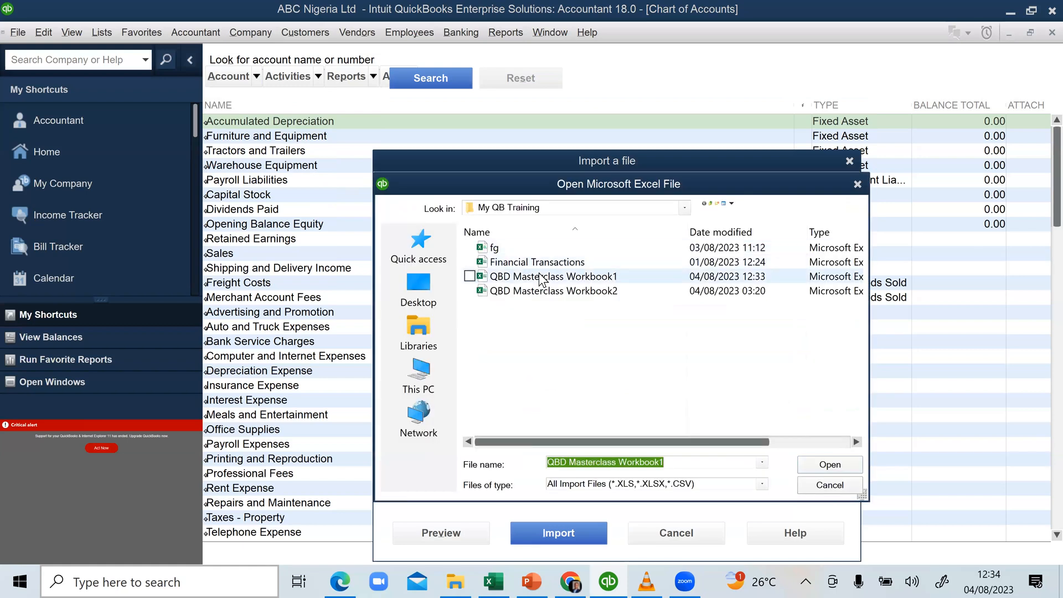
left_click(541, 281)
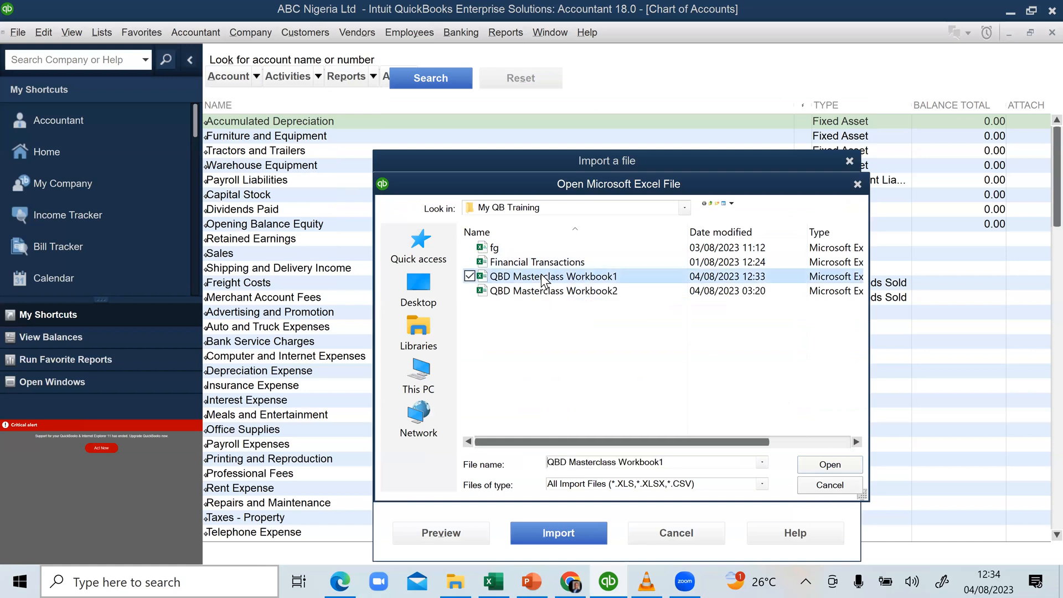
left_click(829, 468)
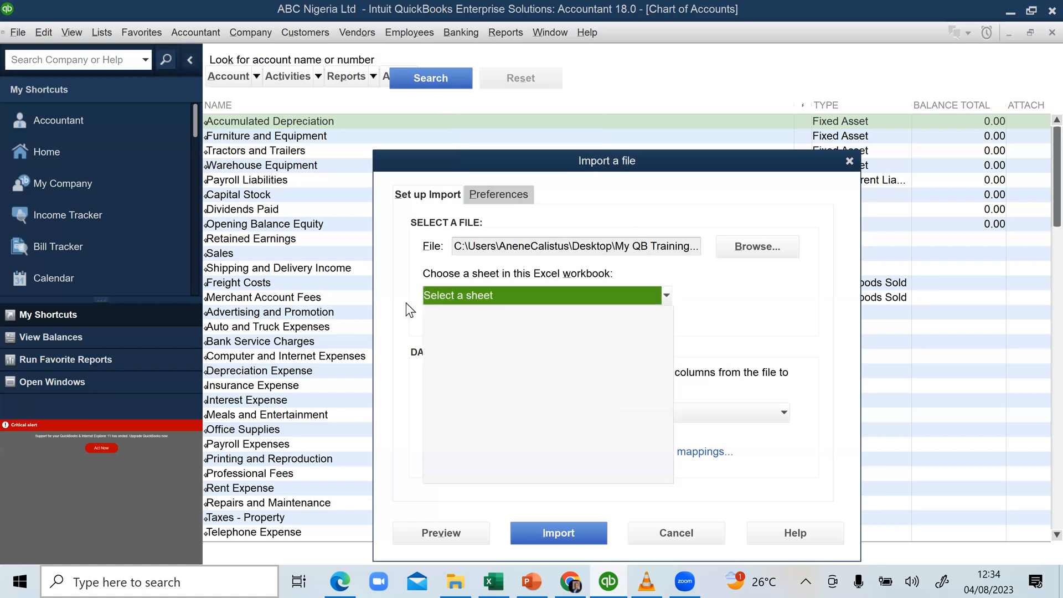
Choose sheet A of the workbook as the import source and start a new data mapping for it
left_click(662, 298)
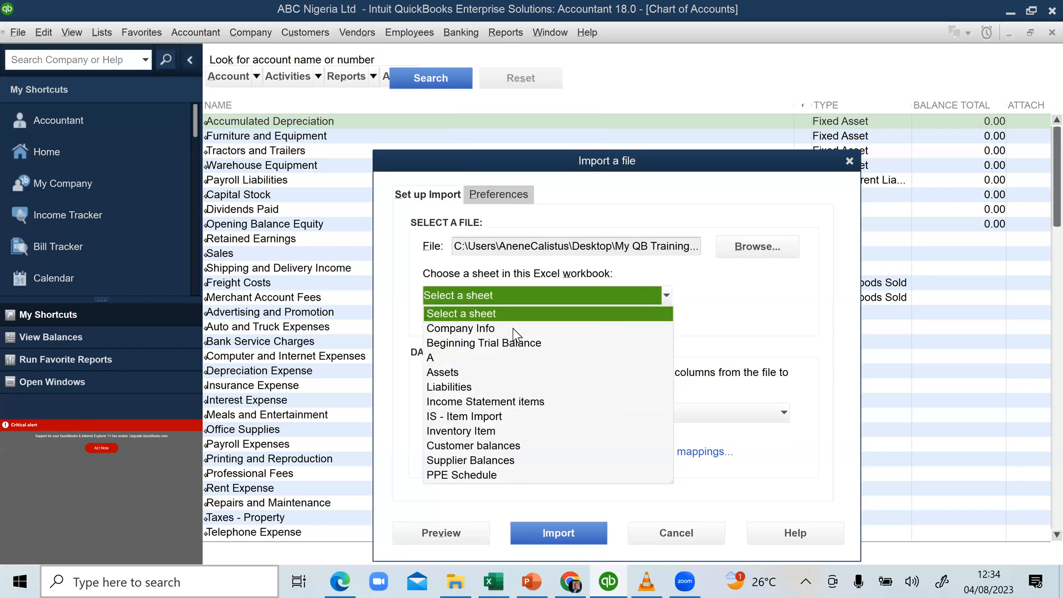
left_click(451, 357)
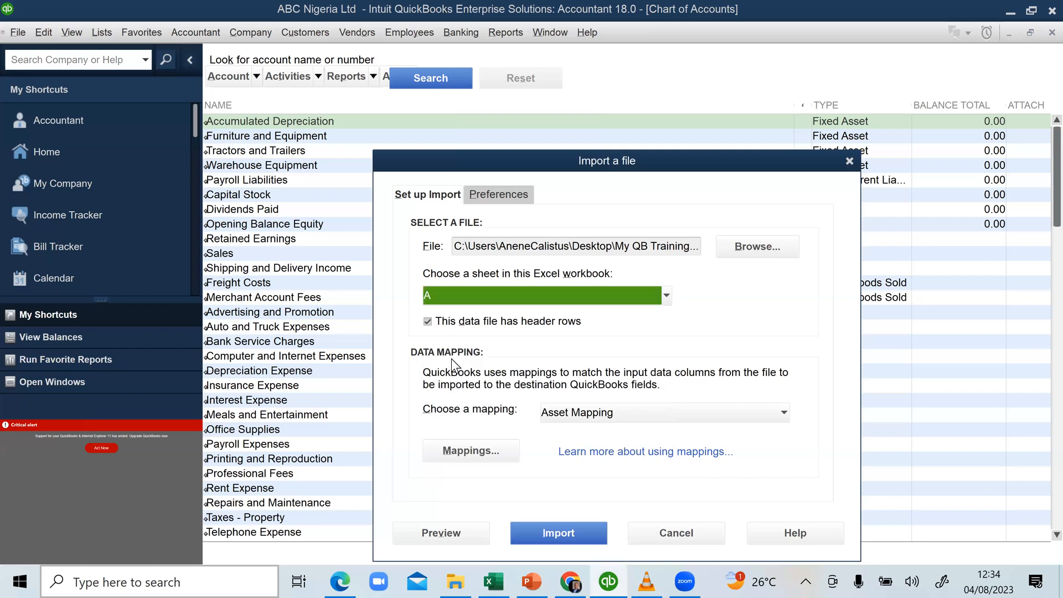
left_click(624, 416)
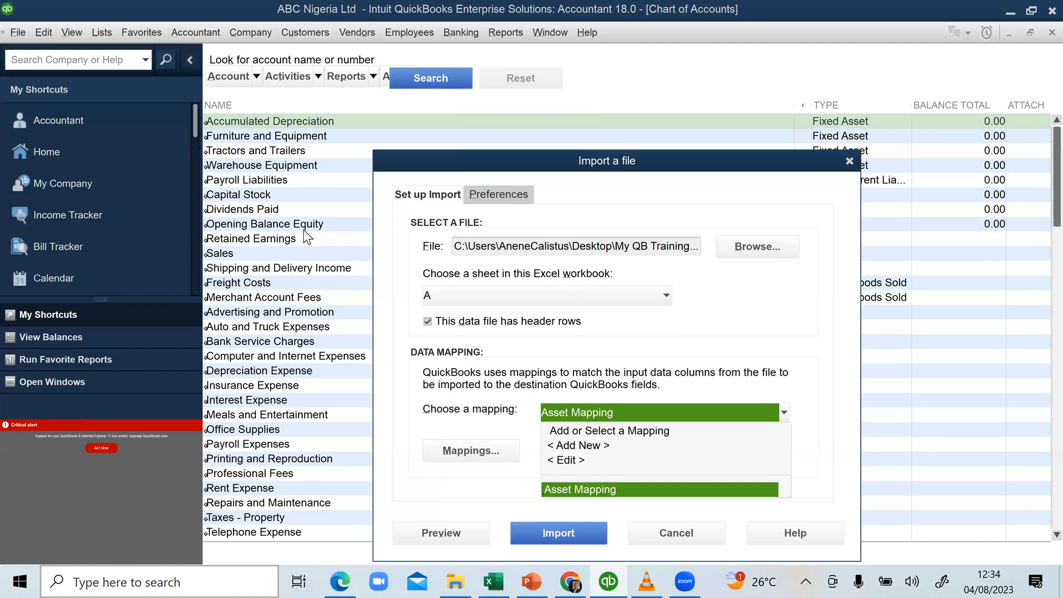
left_click(581, 445)
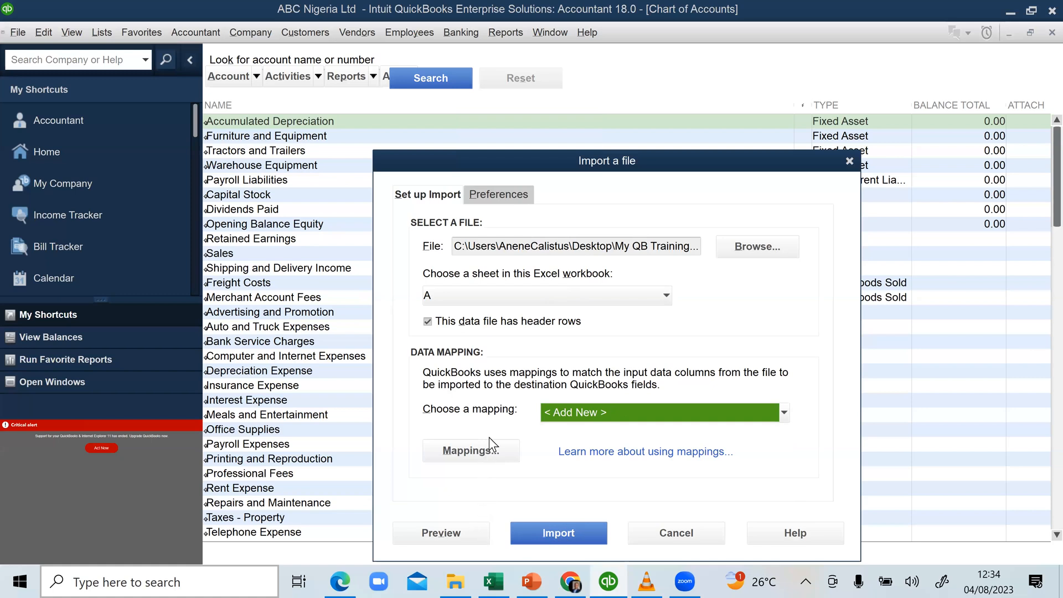
left_click(582, 412)
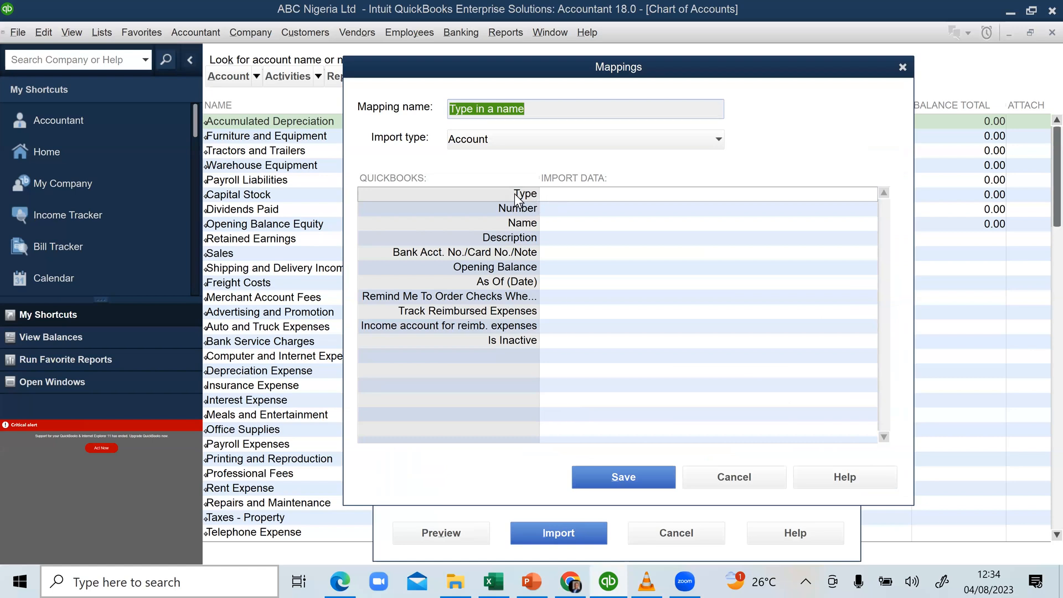
Map the Type, Number and Name fields to the Account Type, Account Numbers and Account Names columns
left_click(558, 195)
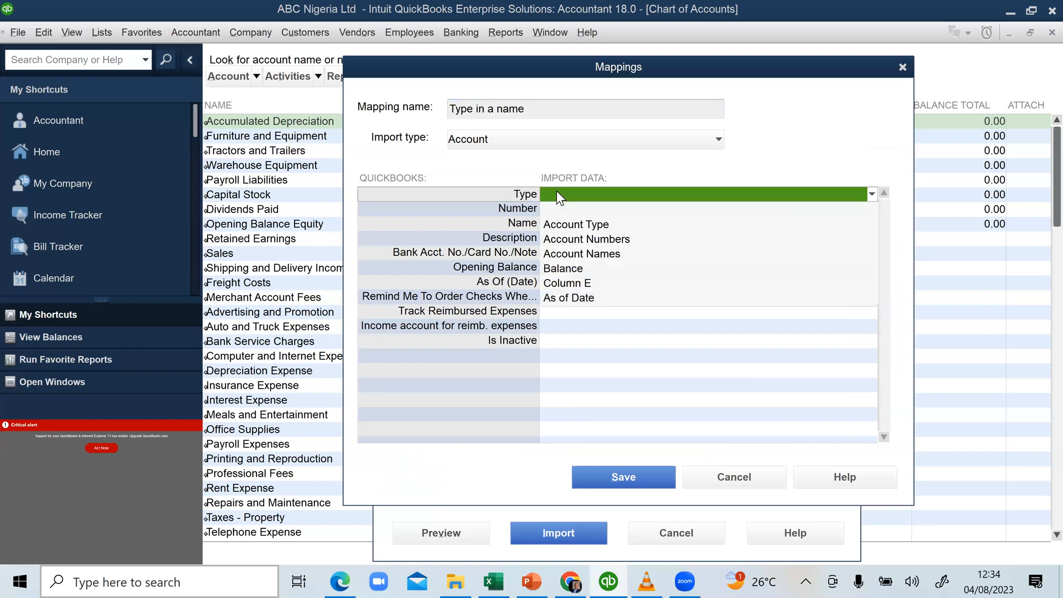
left_click(572, 225)
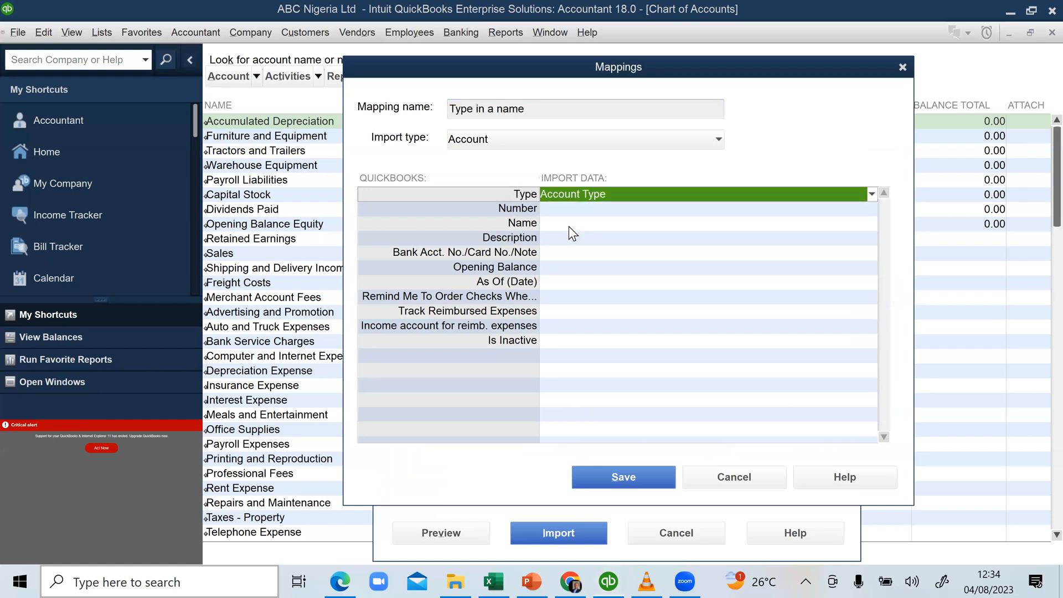
left_click(520, 207)
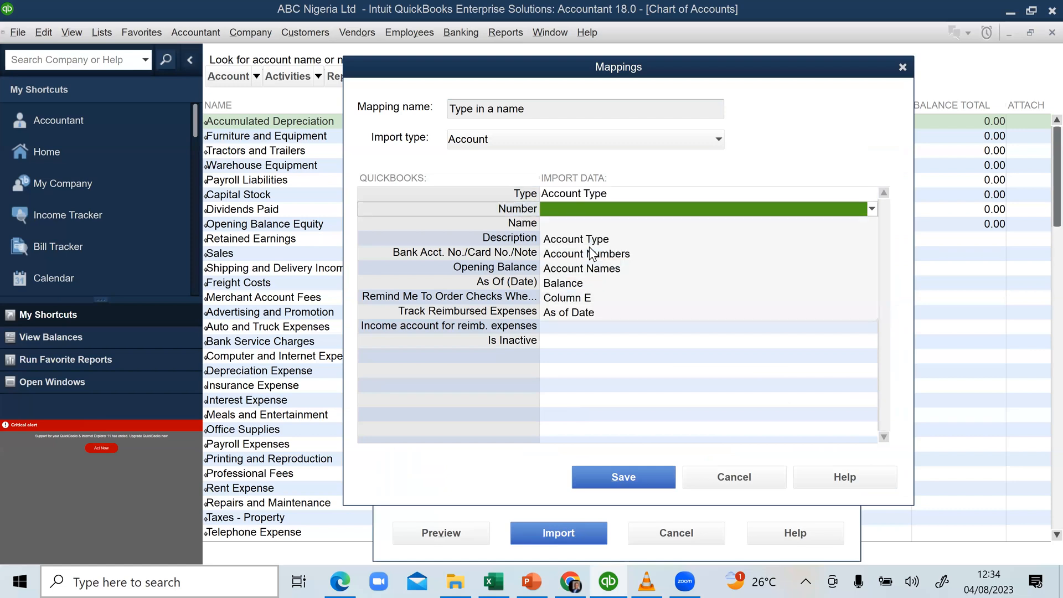
left_click(592, 254)
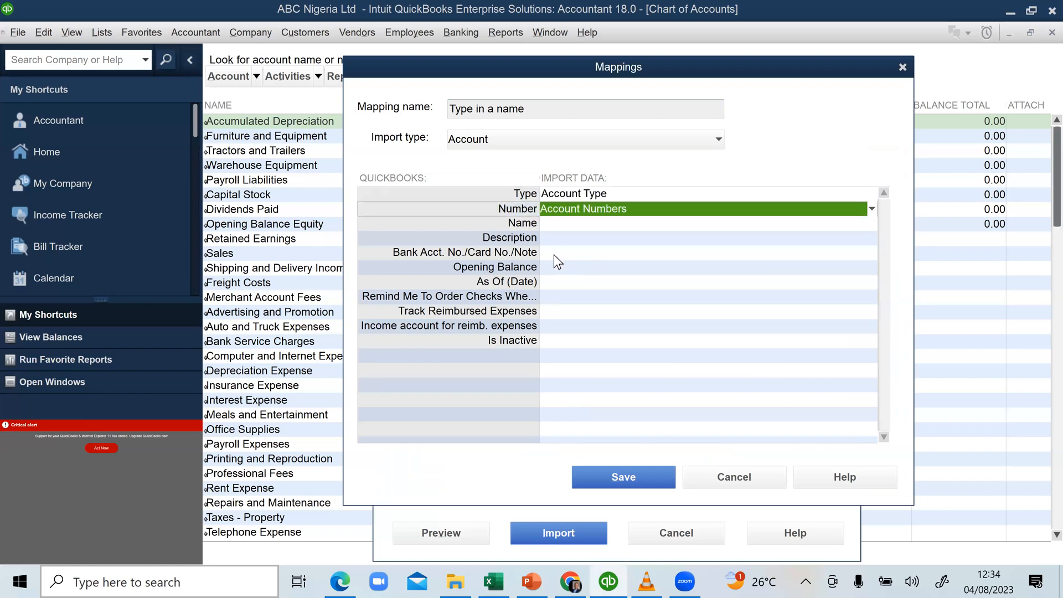
left_click(519, 224)
left_click(580, 224)
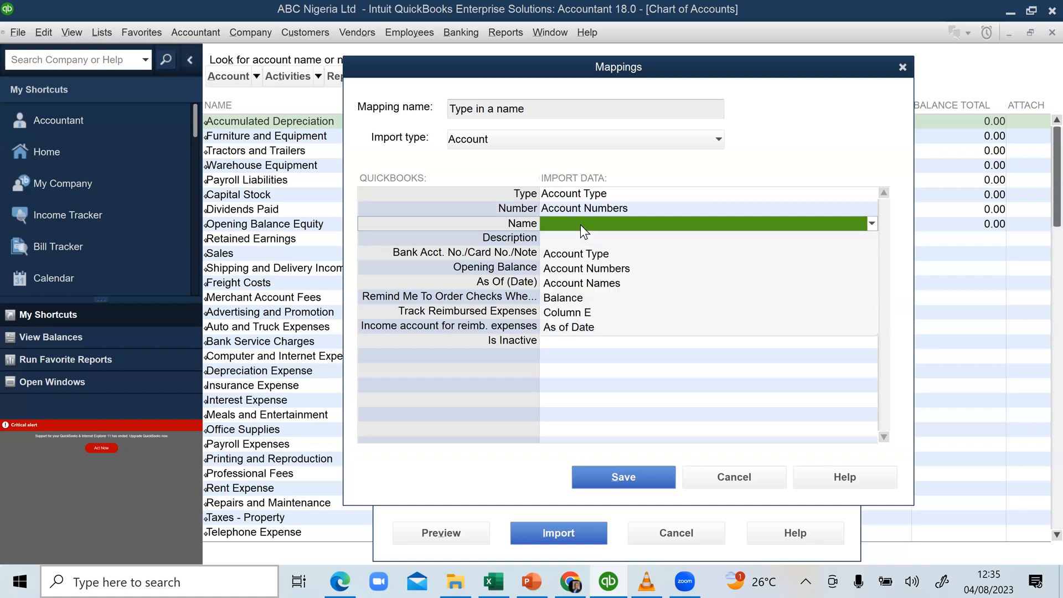
left_click(586, 281)
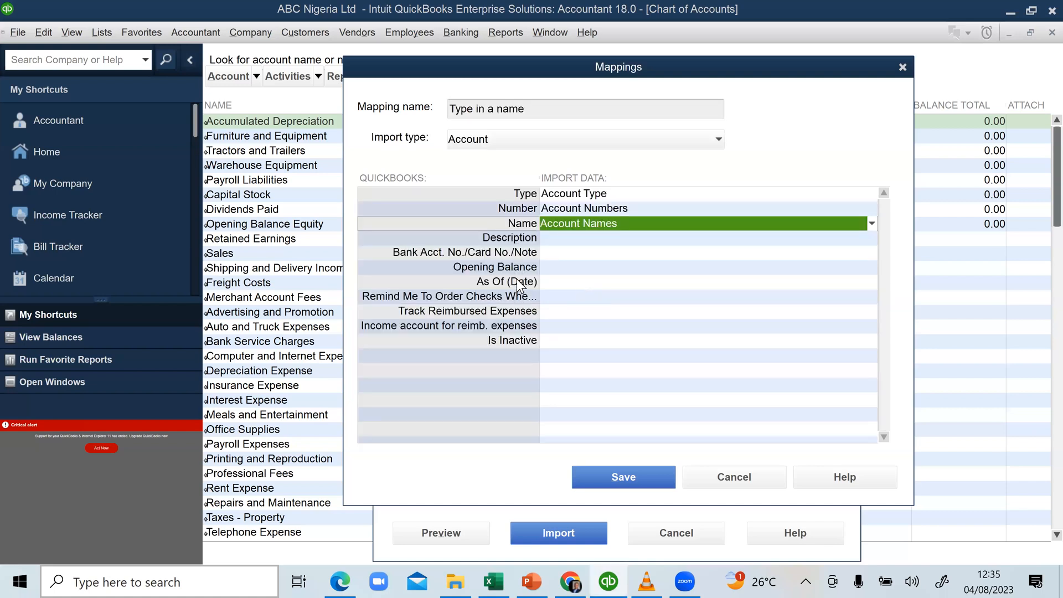
Map the Opening Balance field to the Balance column and As Of (Date) to the As of Date column
left_click(518, 281)
left_click(519, 263)
left_click(588, 267)
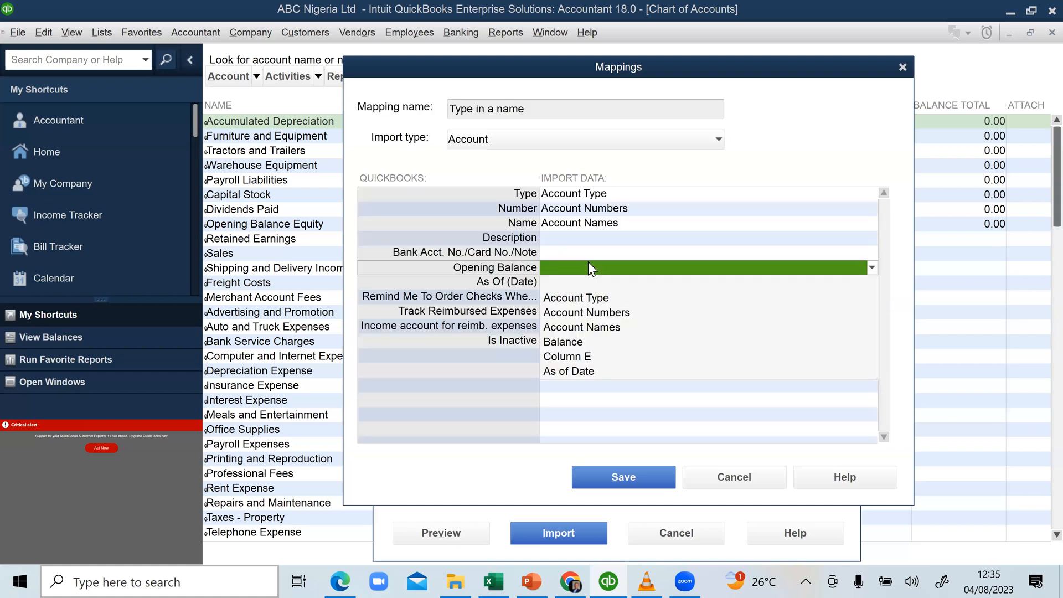
left_click(567, 340)
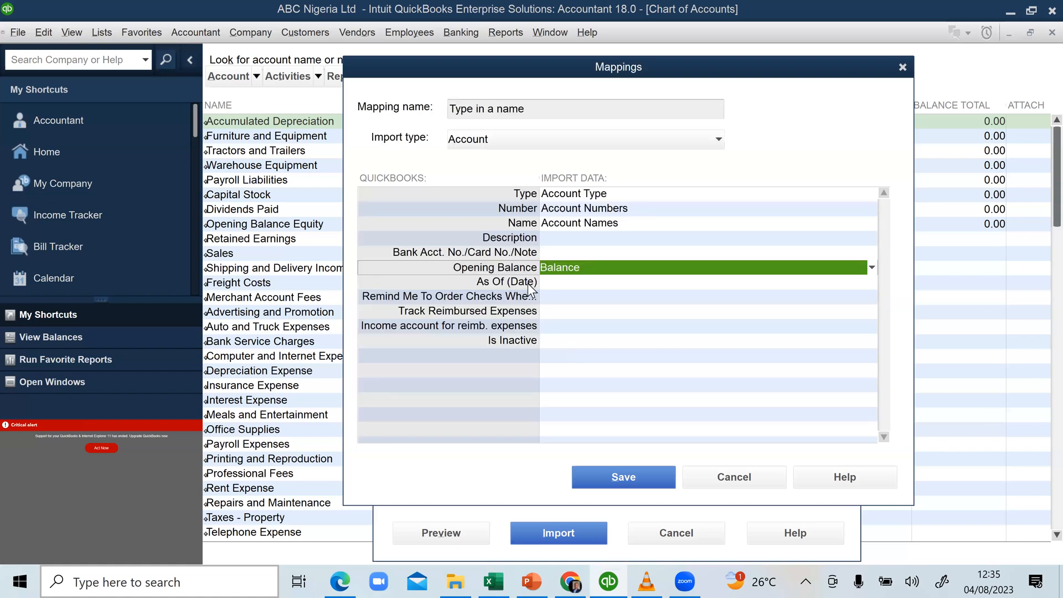
left_click(528, 284)
left_click(566, 281)
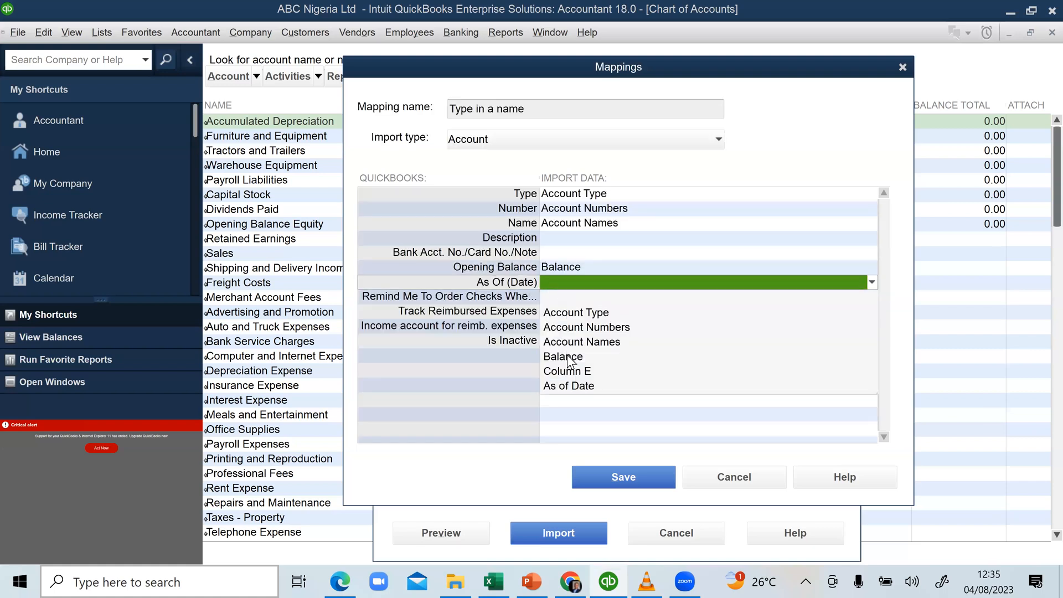
left_click(580, 388)
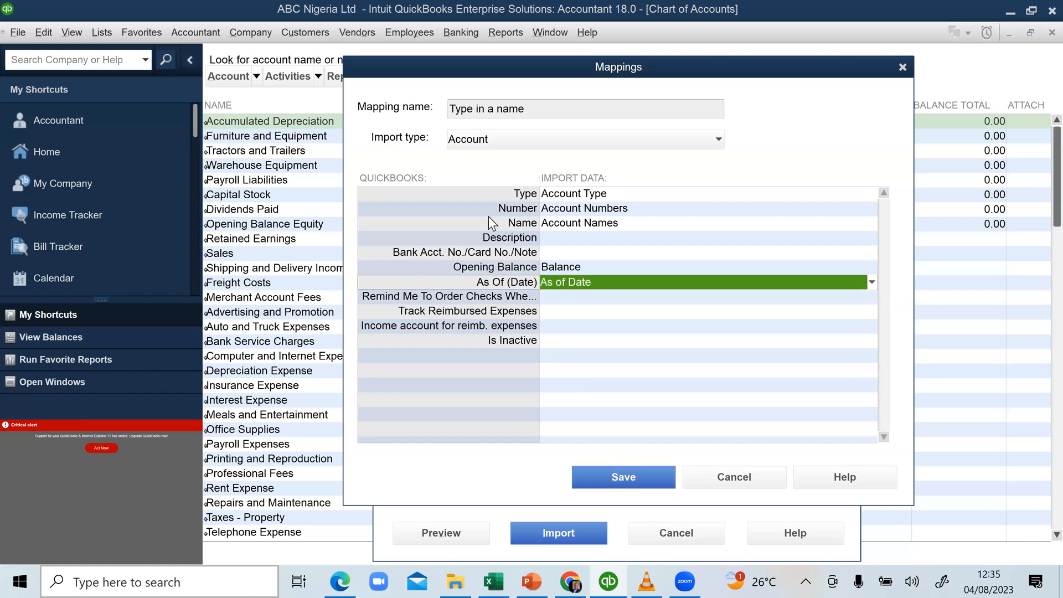
Try to save the mapping, first without a name of its own and again under the name asset Mapping
key("Return")
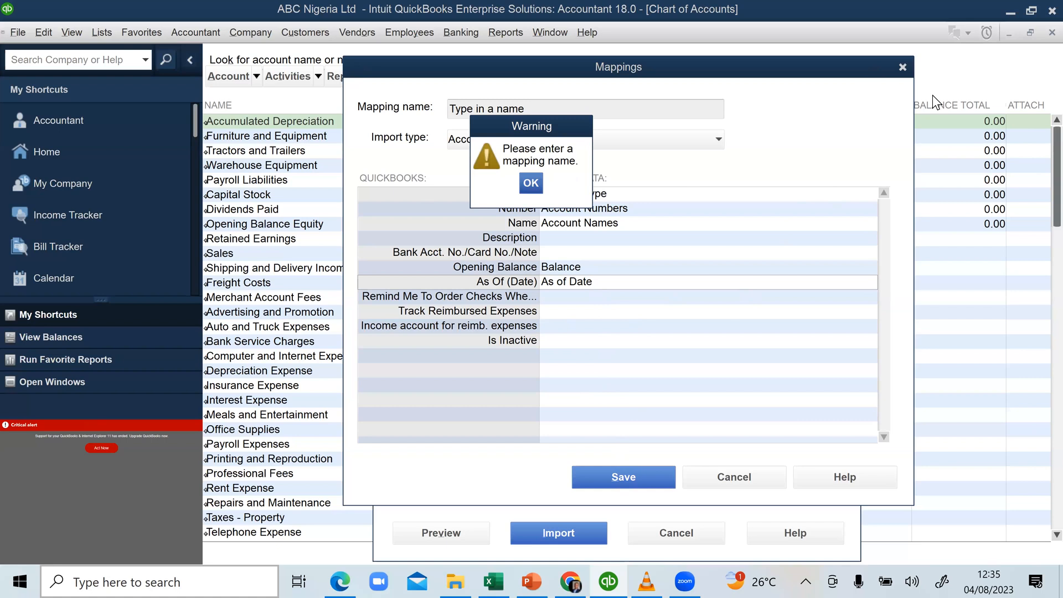
left_click(531, 183)
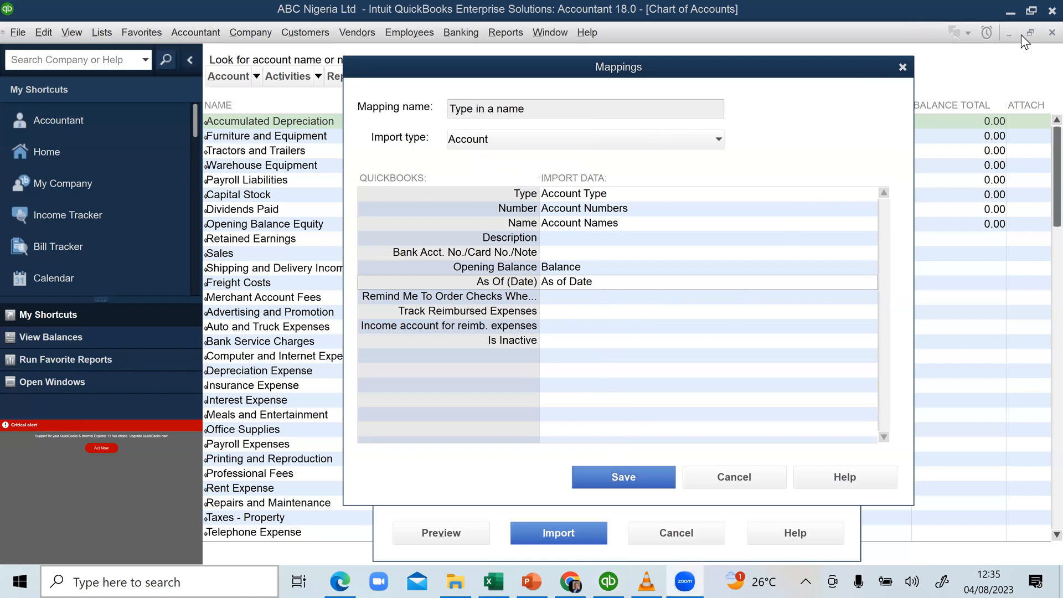
left_click(711, 111)
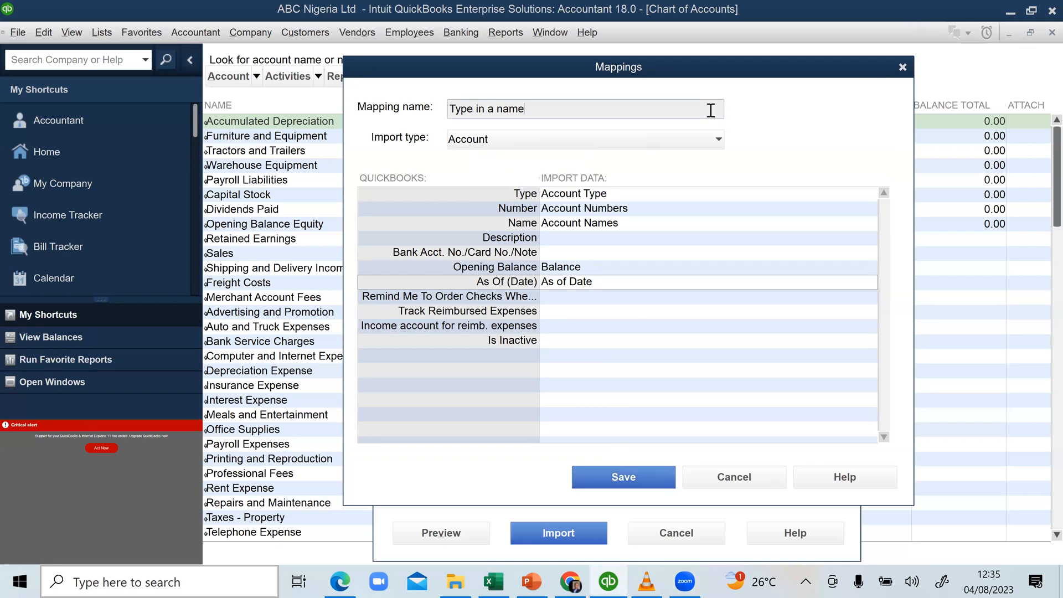
left_click_drag(711, 110, 451, 118)
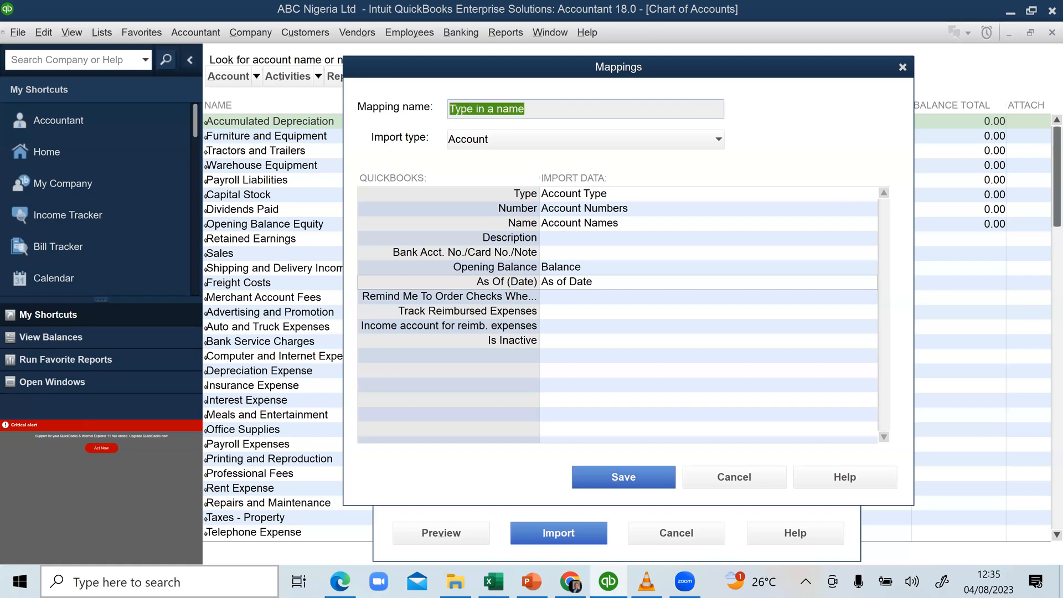
type("asset")
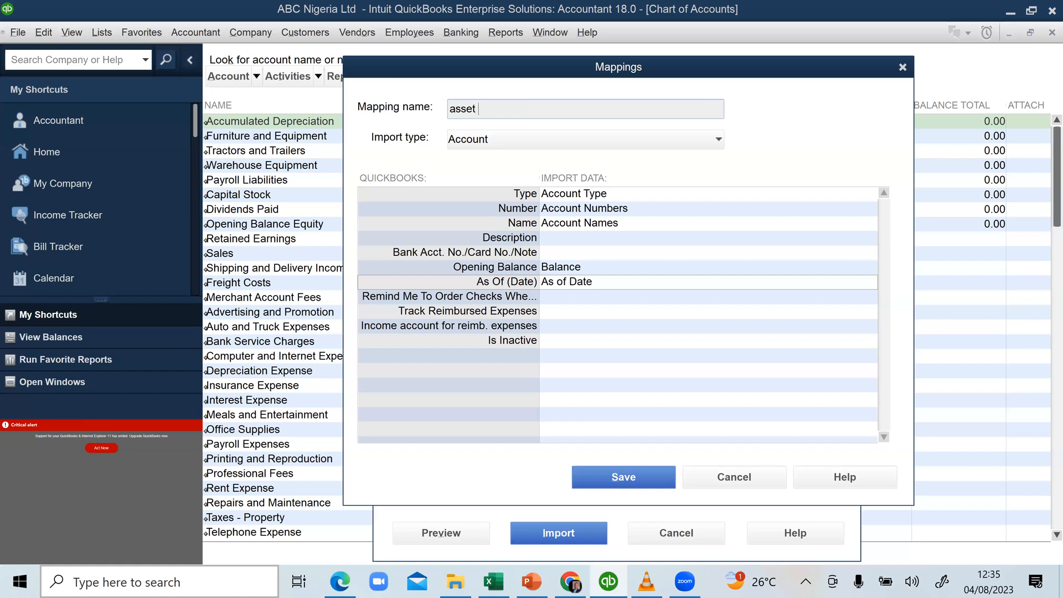
type(" Mapping")
left_click(627, 475)
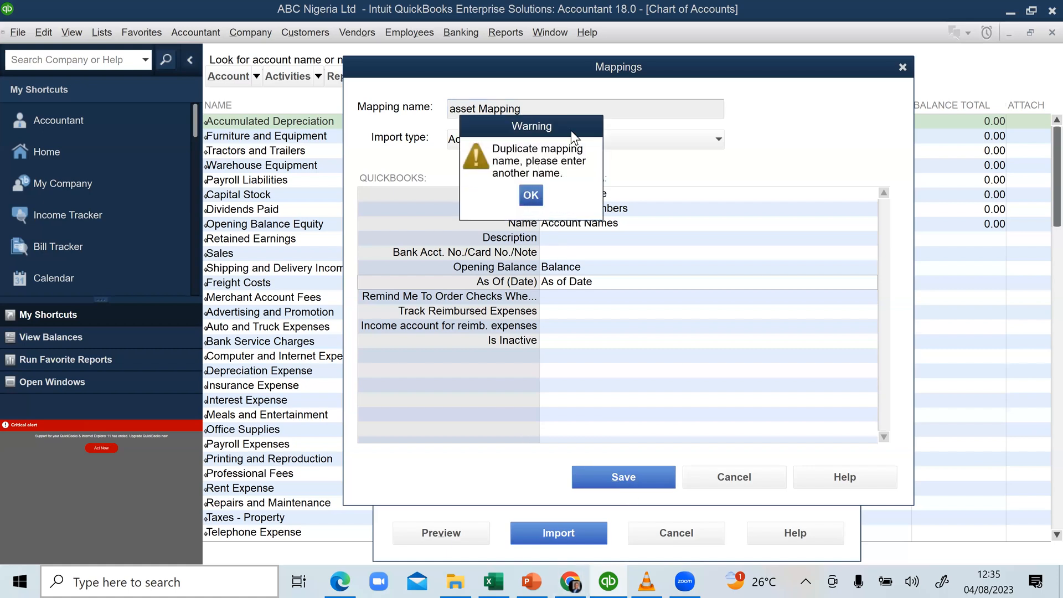
left_click(534, 194)
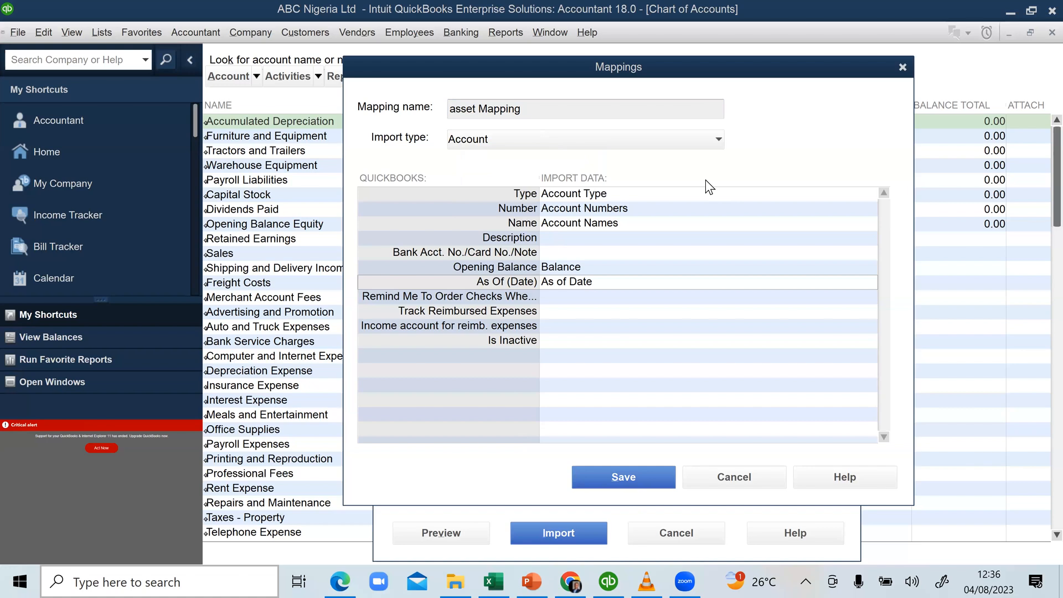
Rename the mapping as A Mapping, keeping Account as the import type, and save it
left_click(654, 141)
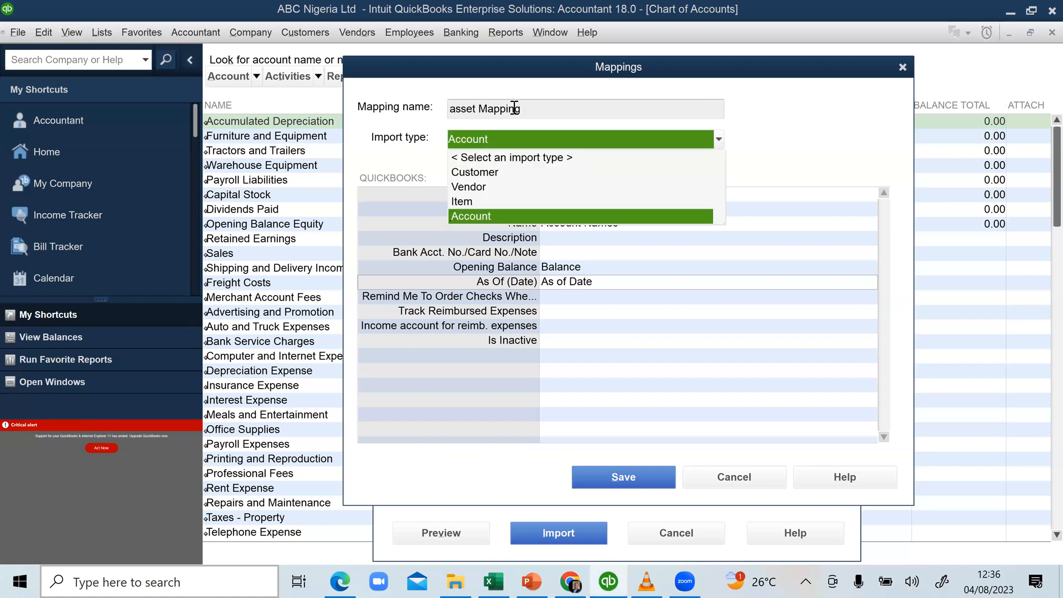
left_click(514, 106)
left_click_drag(520, 108, 449, 109)
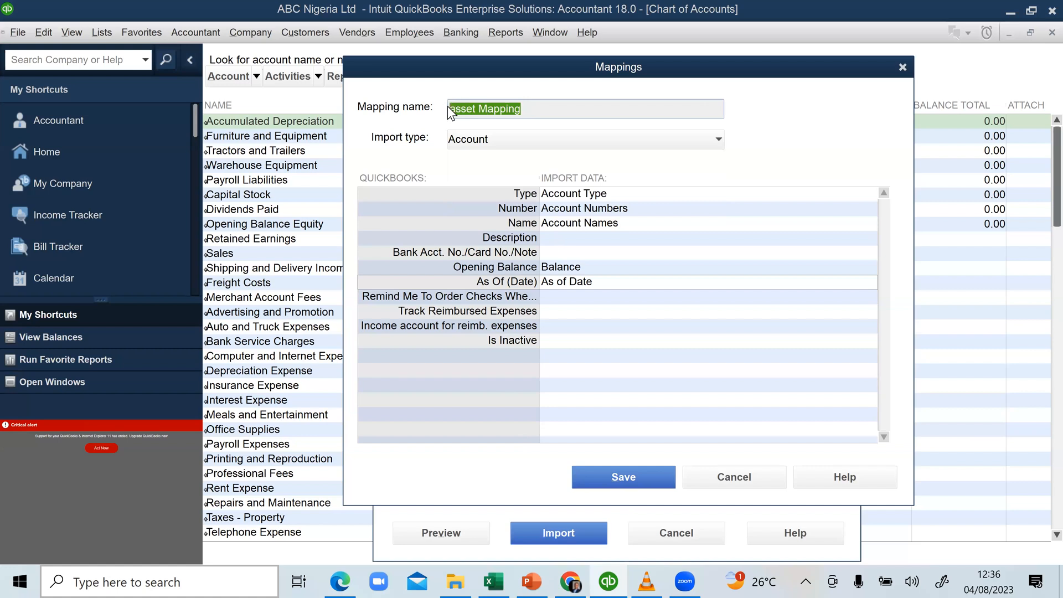
type("A Mapping")
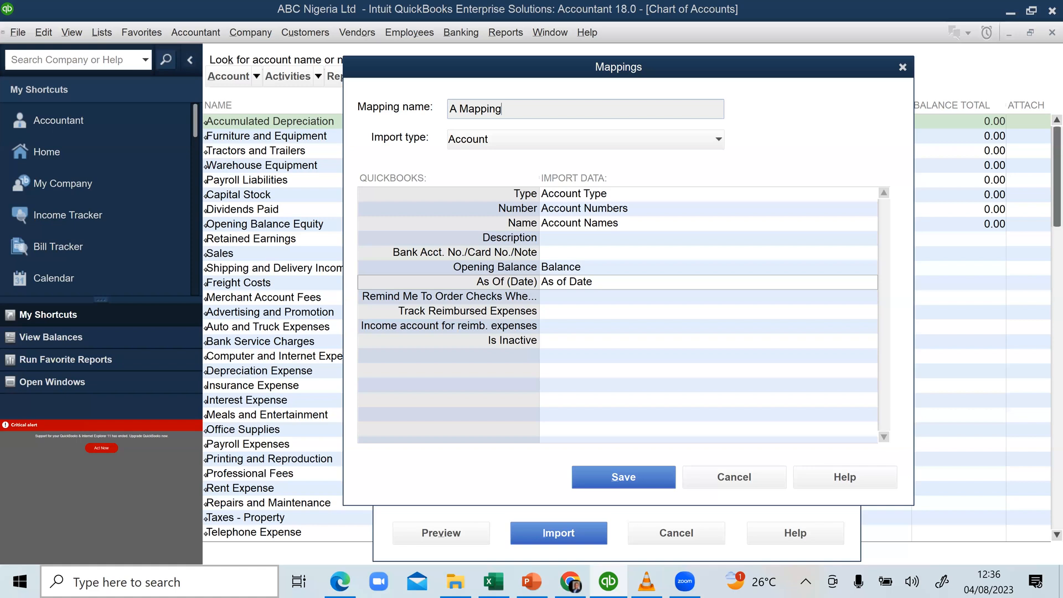
left_click(617, 477)
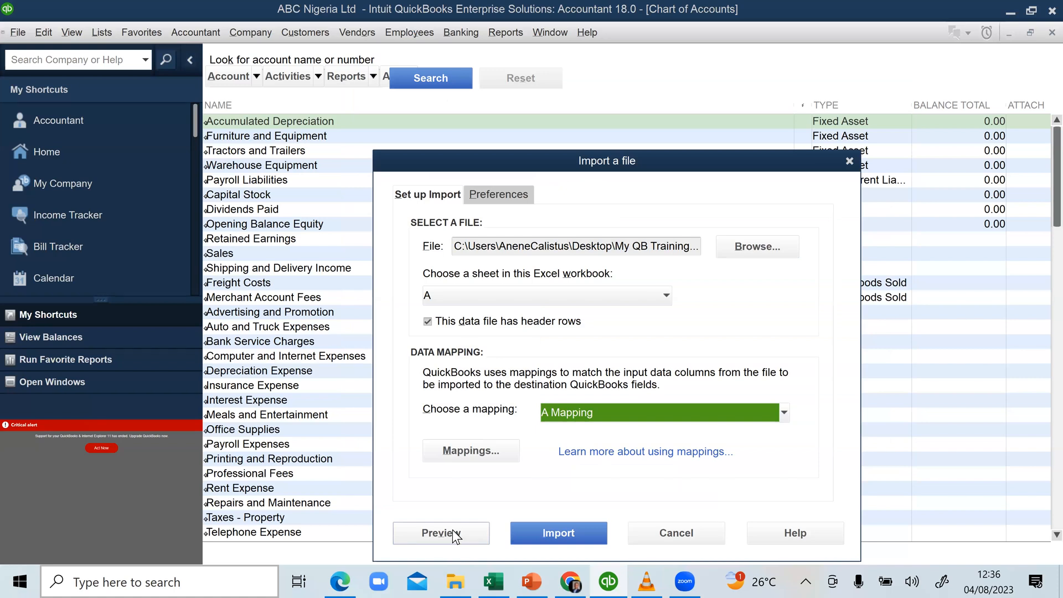
Preview the import with A Mapping, examine the status of the account rows for errors, and close the preview
left_click(453, 532)
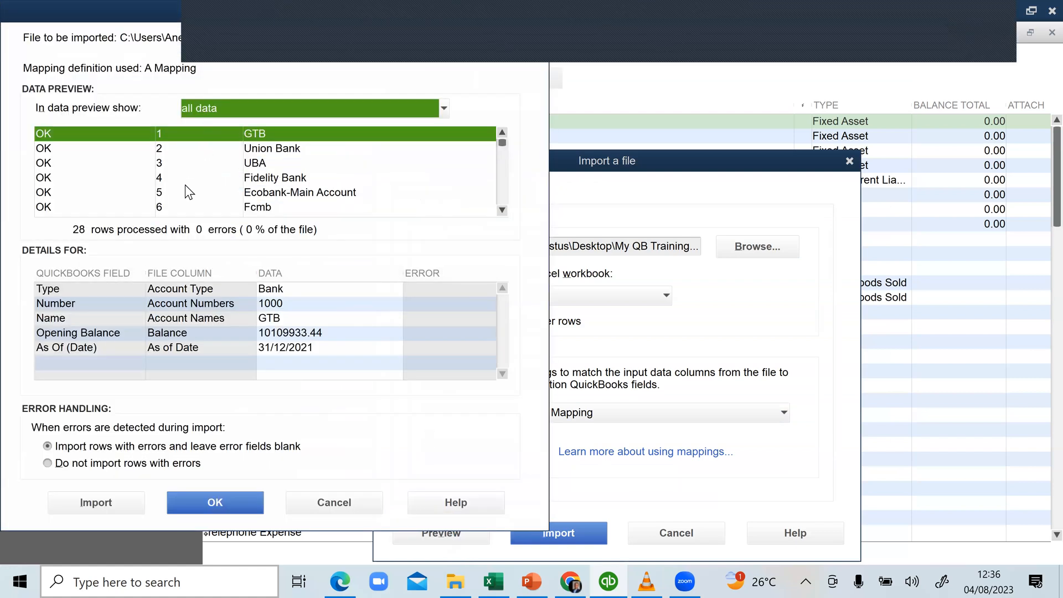
scroll(187, 177, "down", 6)
scroll(184, 193, "down", 2)
scroll(184, 194, "up", 7)
scroll(184, 194, "up", 1)
scroll(199, 186, "down", 3)
scroll(96, 190, "up", 3)
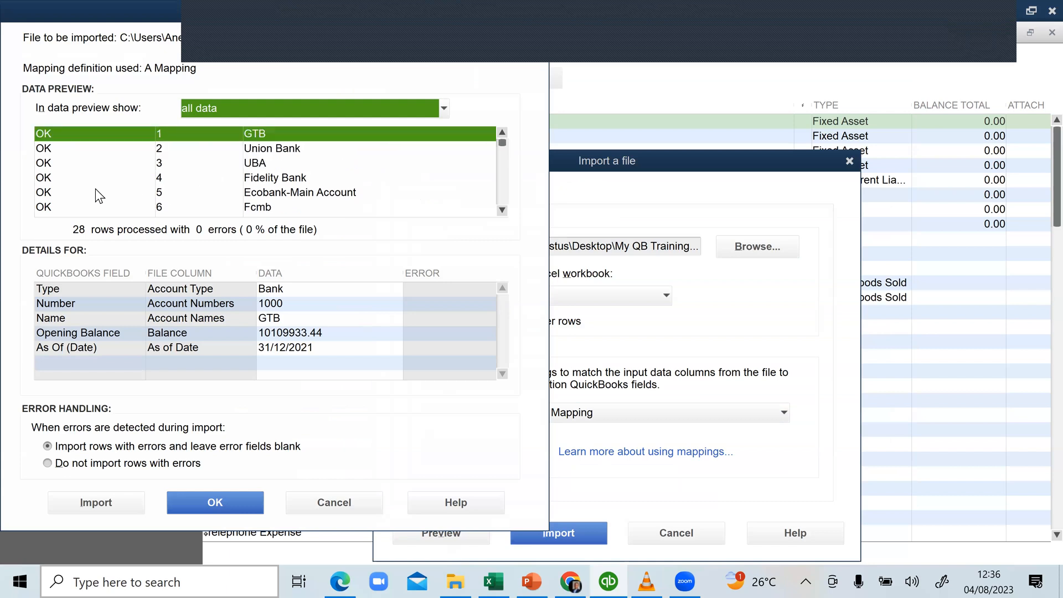
left_click(64, 149)
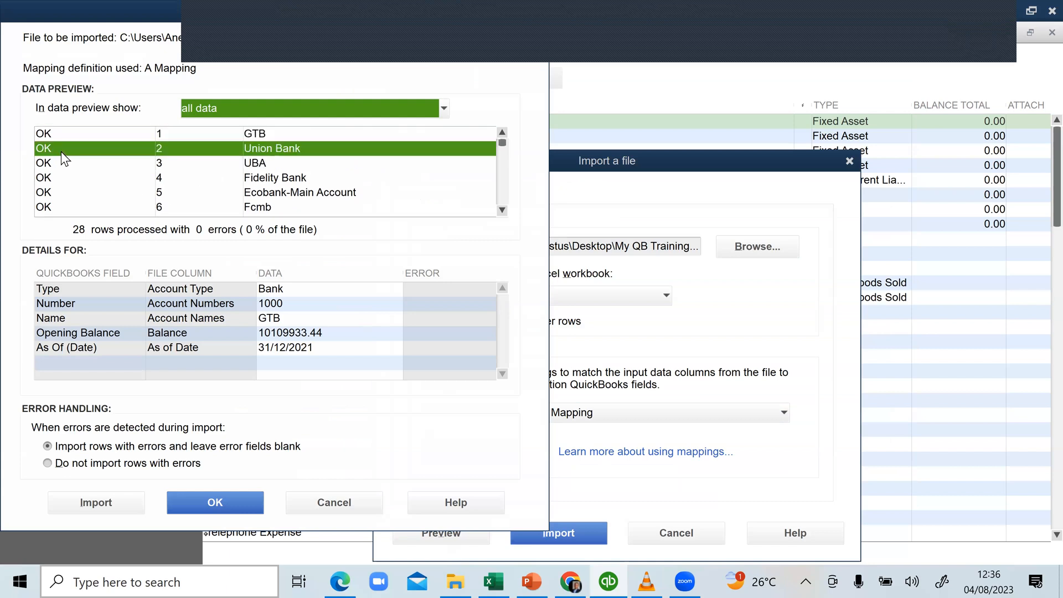
left_click(189, 501)
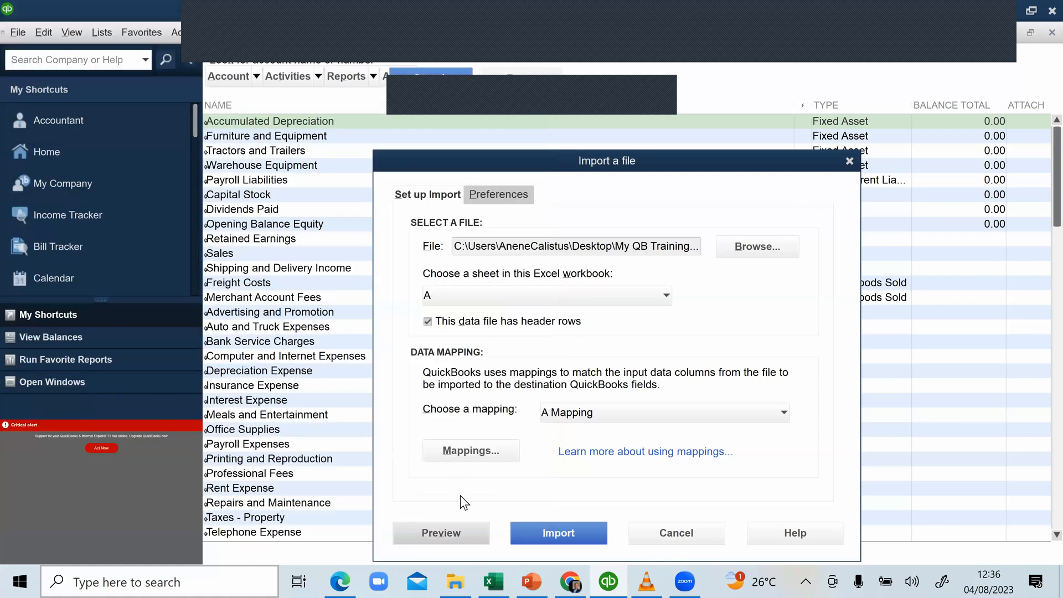
Import the accounts from sheet A into the company file without a backup, and review the balances in the chart of accounts
left_click(559, 534)
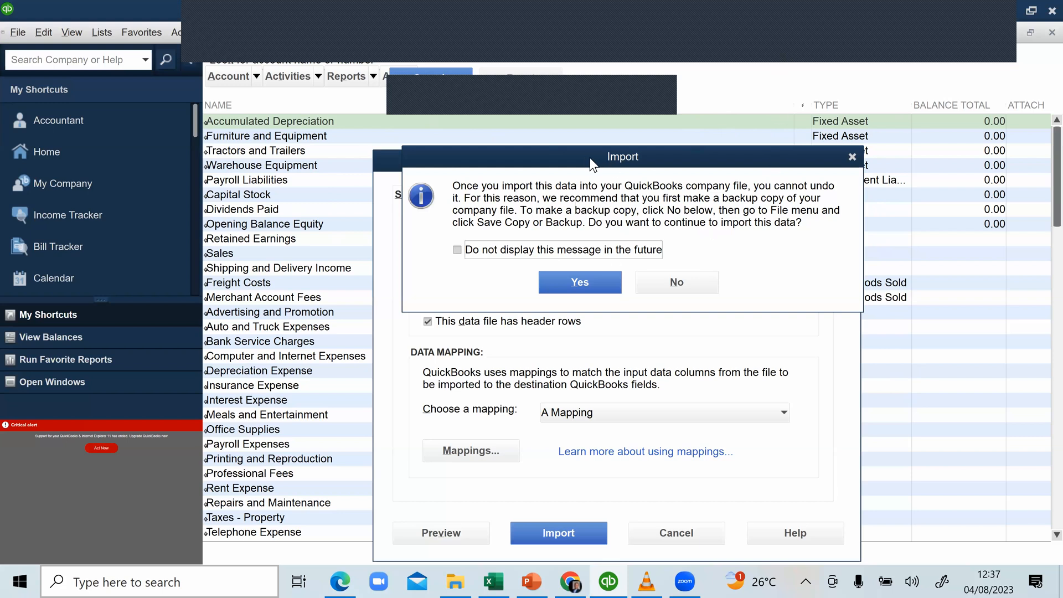
left_click(590, 283)
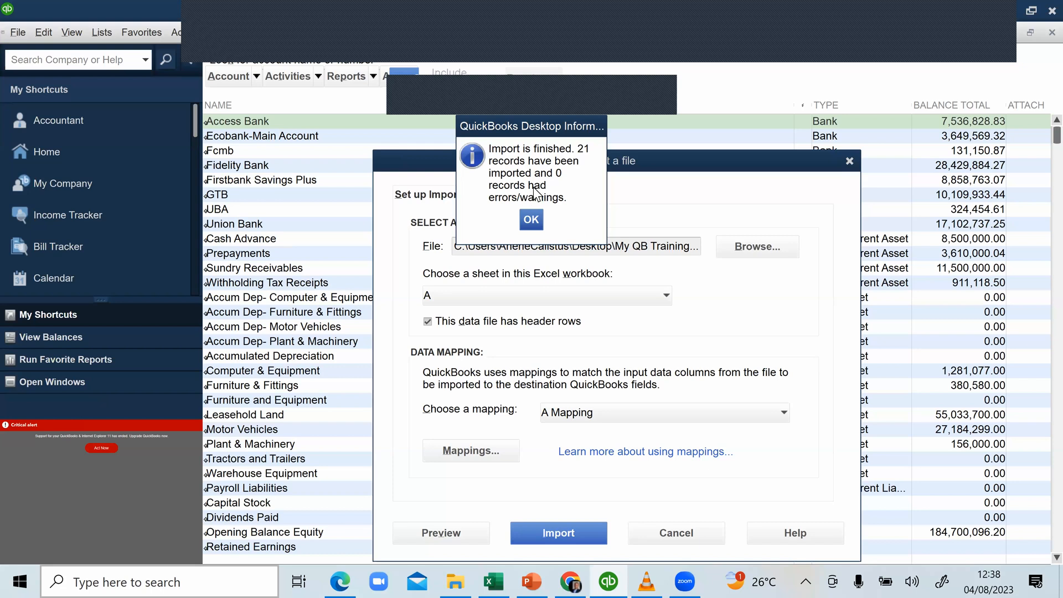
left_click(531, 220)
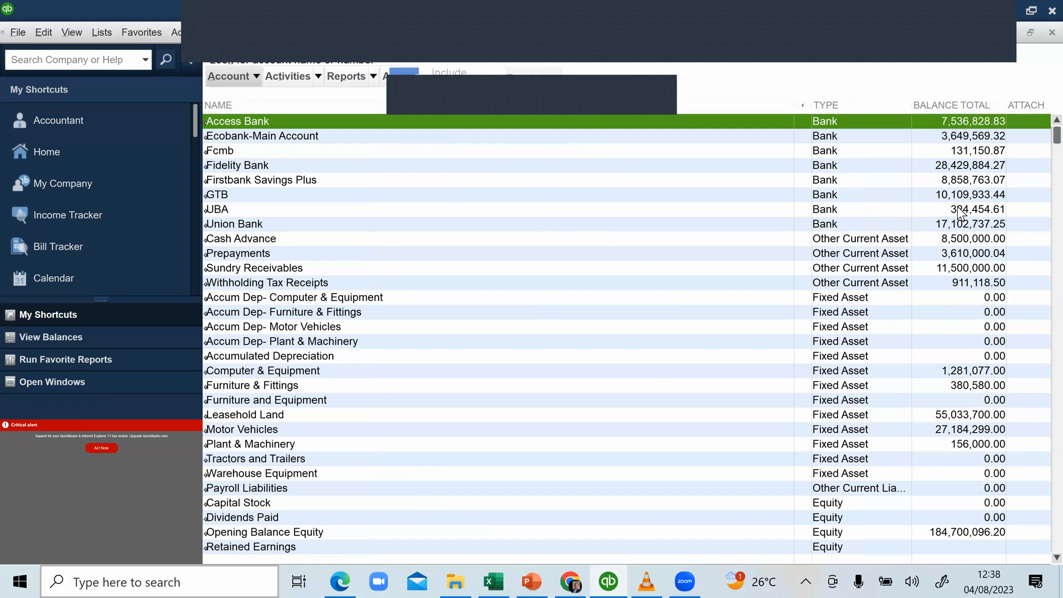
scroll(958, 206, "down", 4)
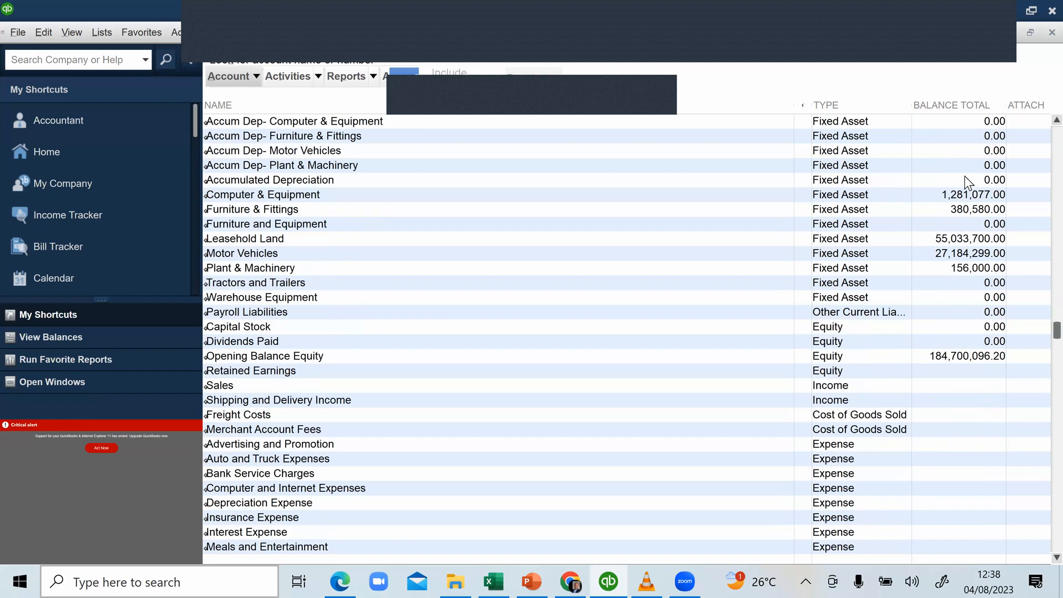
scroll(964, 175, "down", 1)
scroll(343, 55, "up", 5)
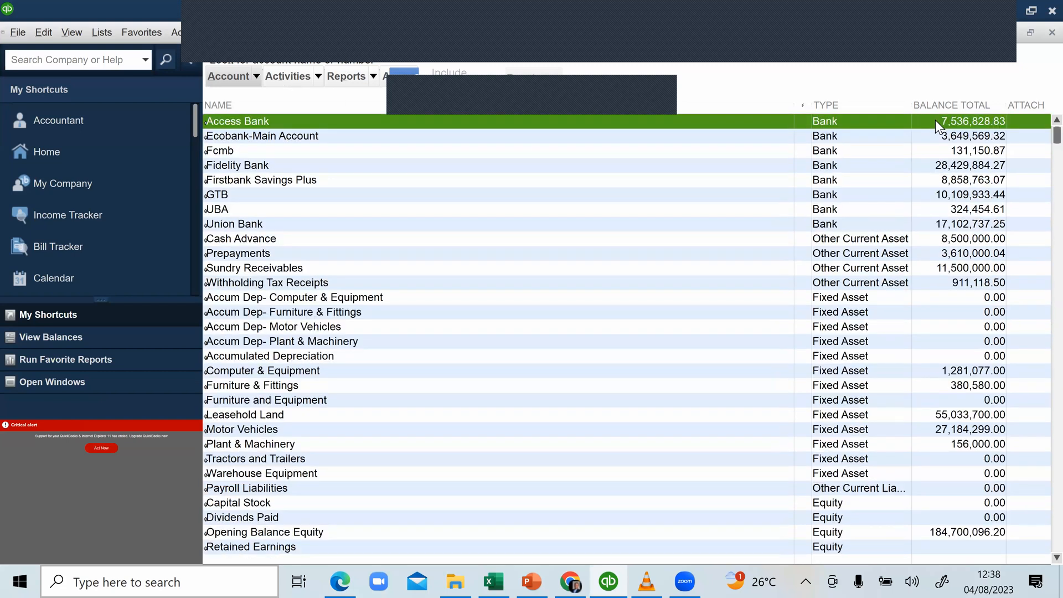
Inspect the Access Bank register and the deposit transaction behind its opening balance, and return to the chart of accounts
double_click(303, 121)
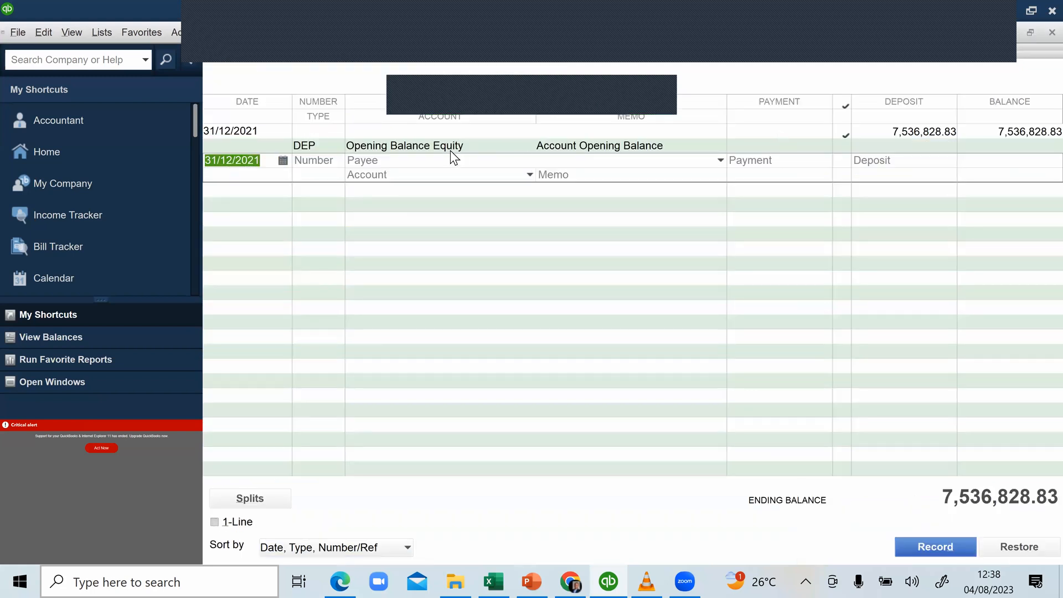
left_click(368, 145)
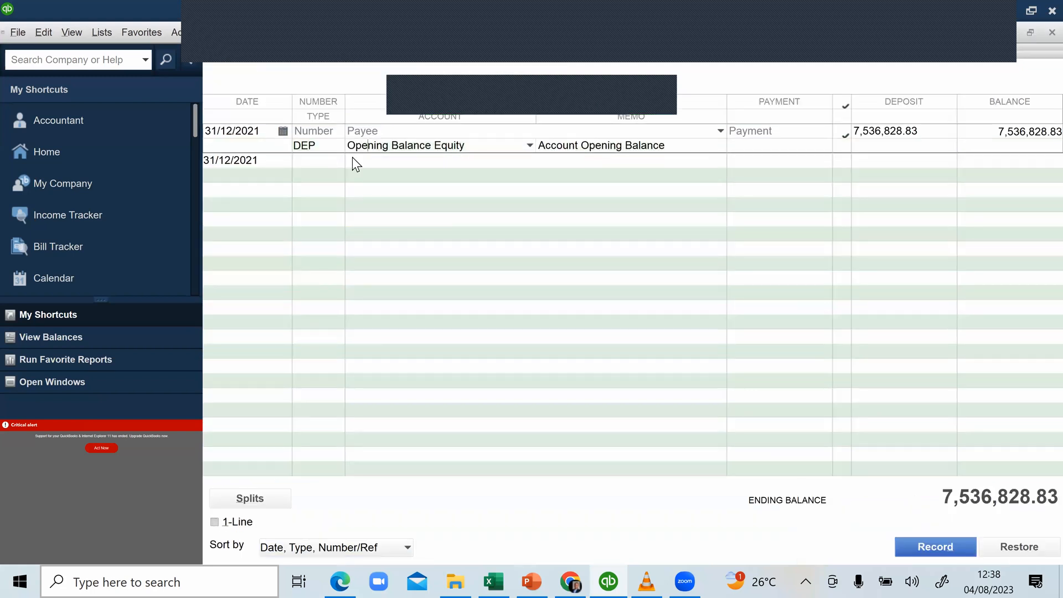
double_click(321, 139)
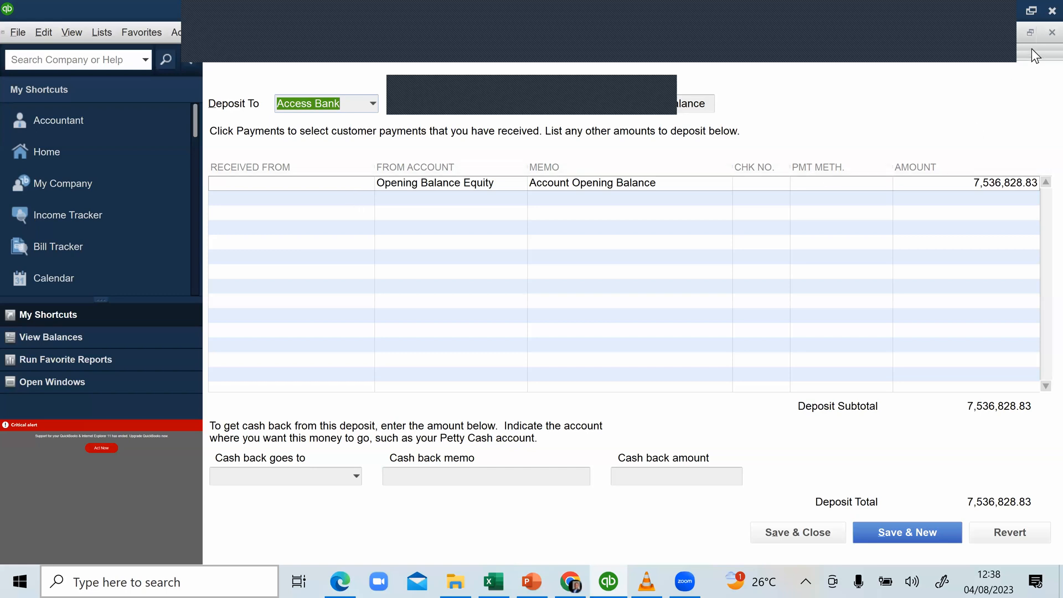
key("Escape")
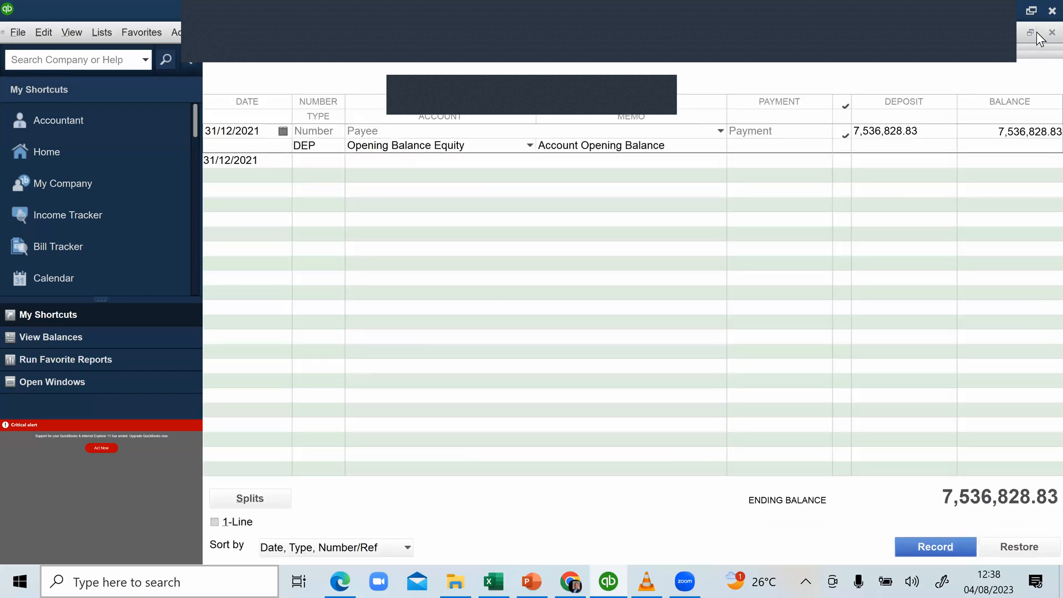
key("Escape")
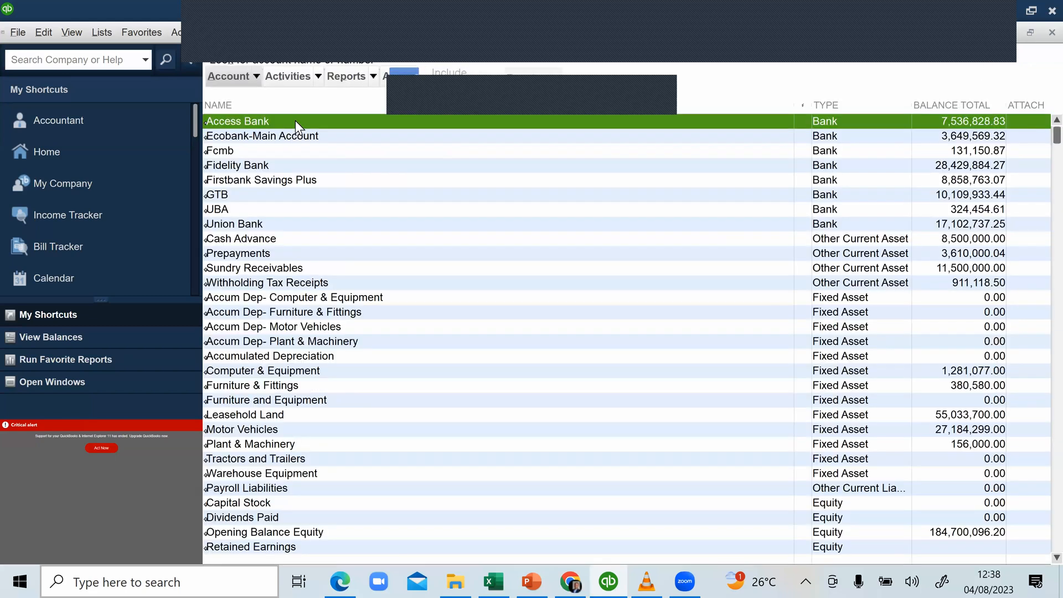
Open the Access Bank account for editing and re-enter its account name as Access Bank
right_click(295, 121)
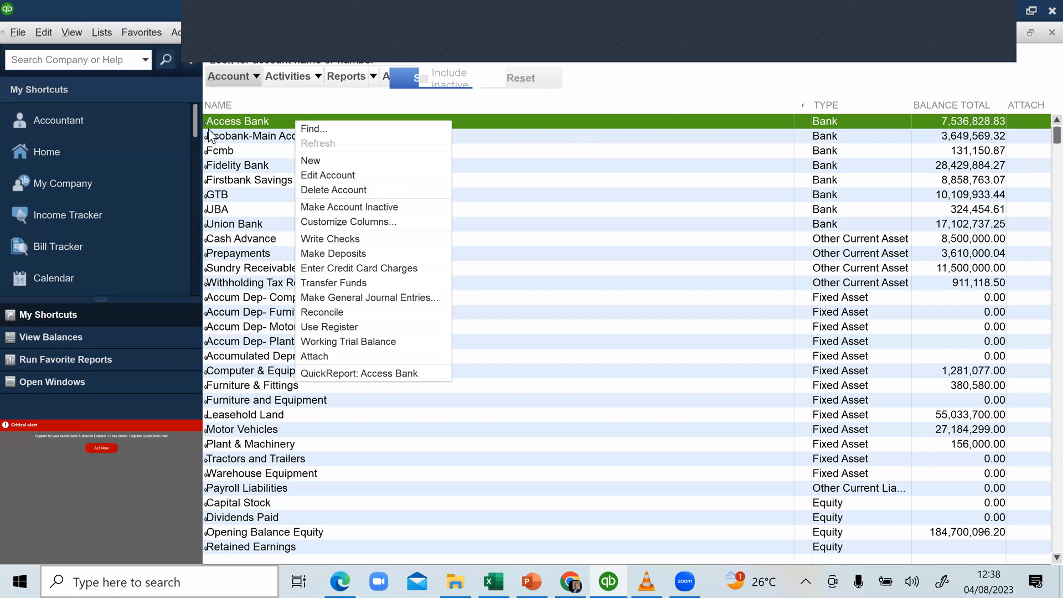
left_click(281, 120)
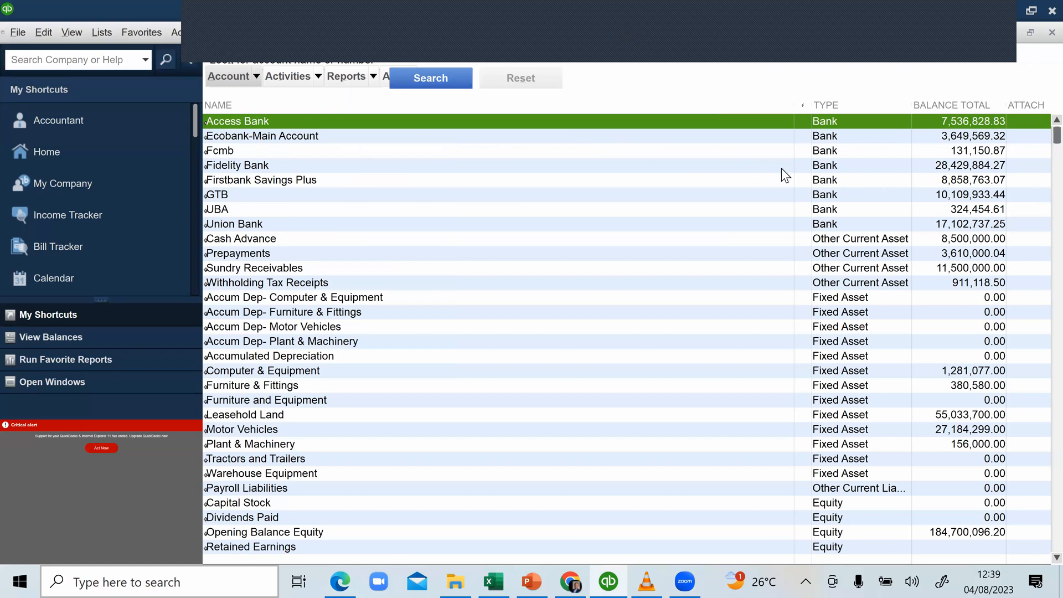
right_click(278, 121)
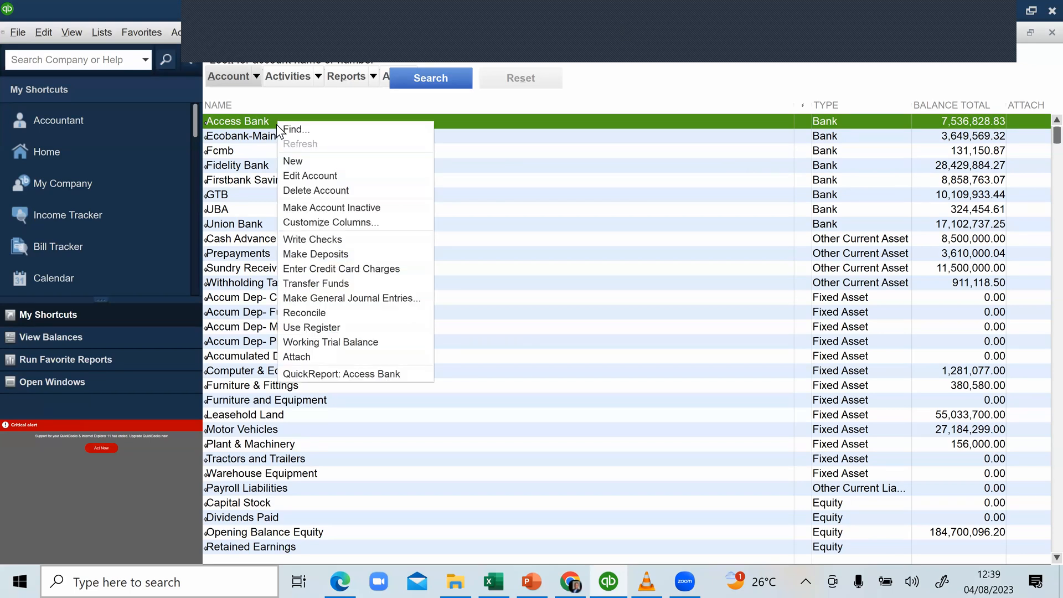
left_click(311, 169)
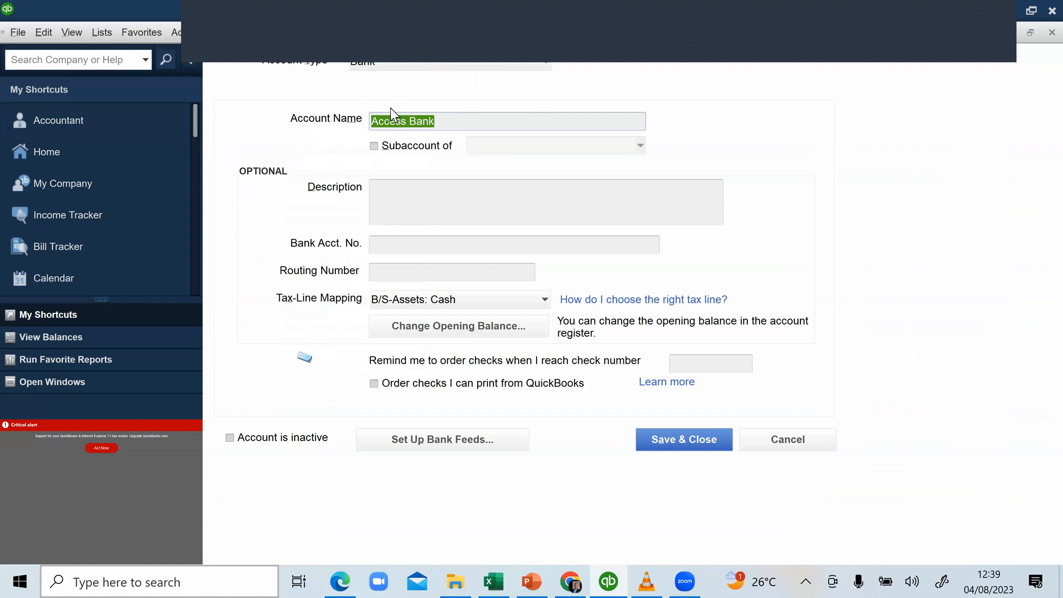
left_click(411, 123)
key("BackSpace")
key("BackSpace")
key("BackSpace")
key("BackSpace")
key("BackSpace")
key("BackSpace")
key("BackSpace")
type("ccess")
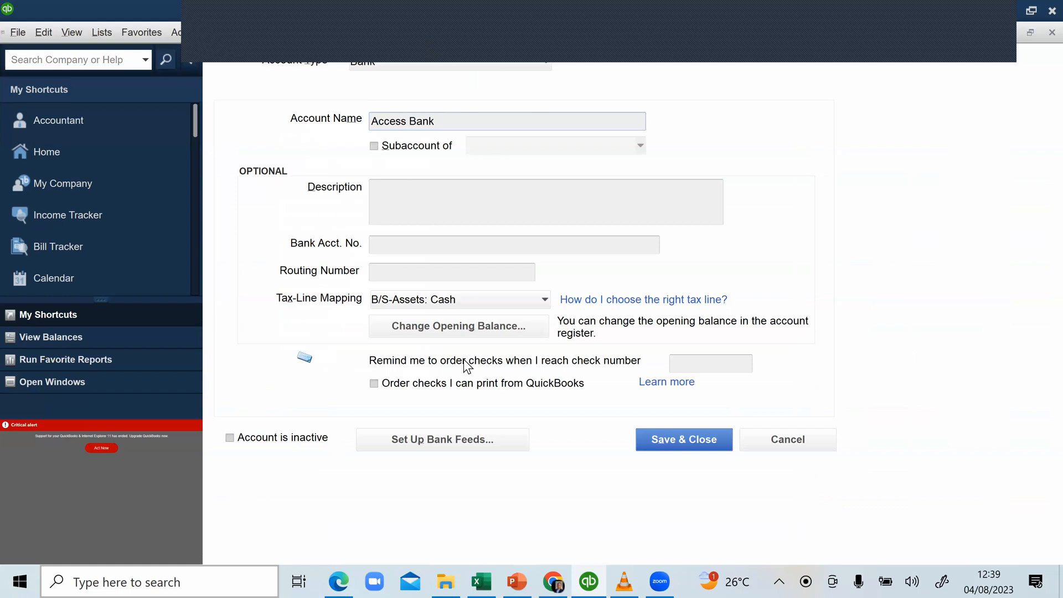
Go from the account's settings to the register where its opening balance can be changed, and save and close the account
left_click(442, 328)
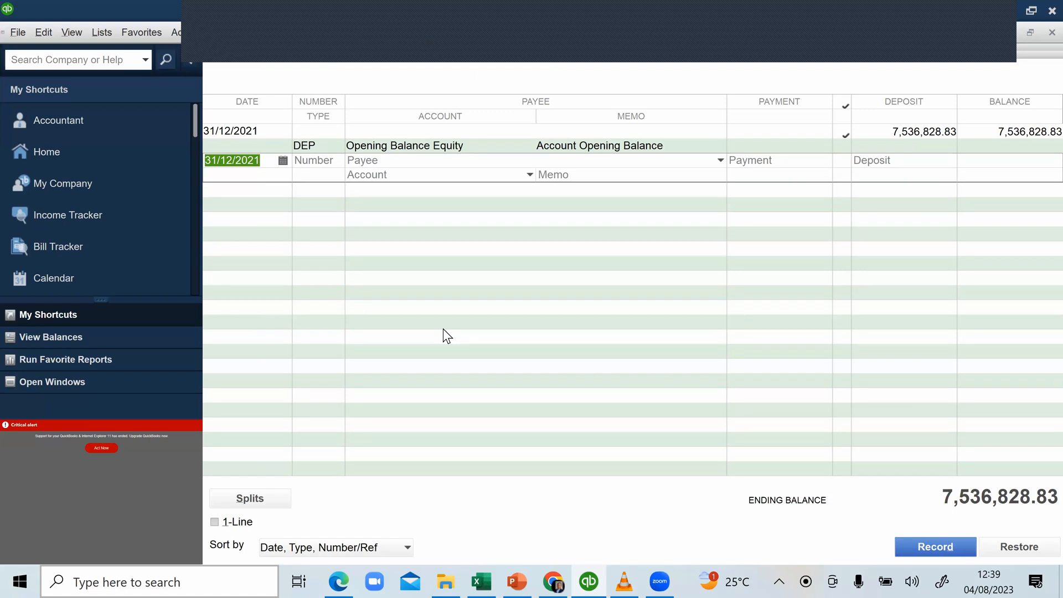
left_click(1032, 32)
left_click(663, 431)
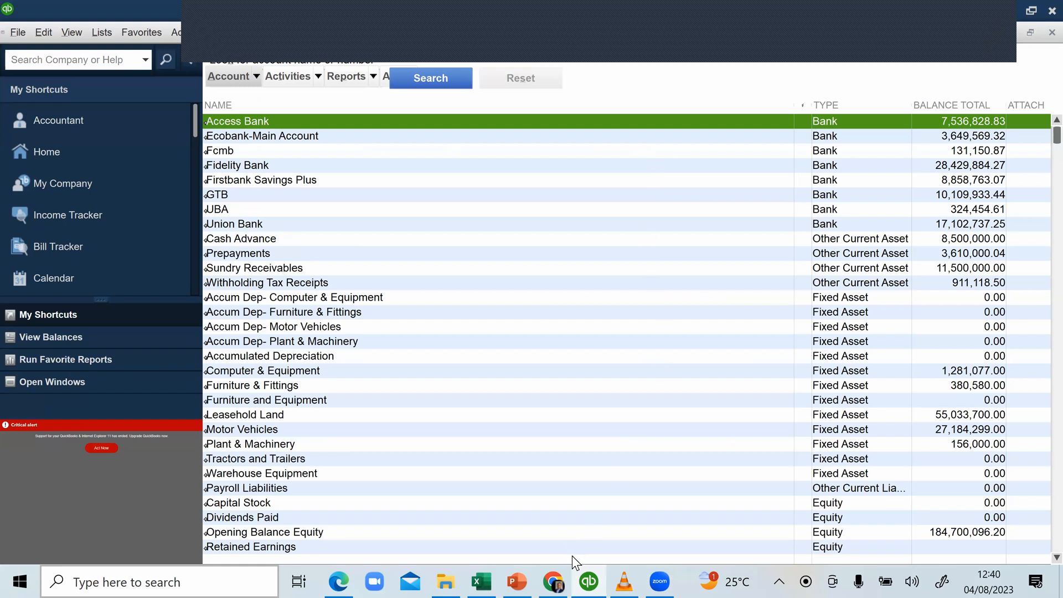
mouse_move(582, 580)
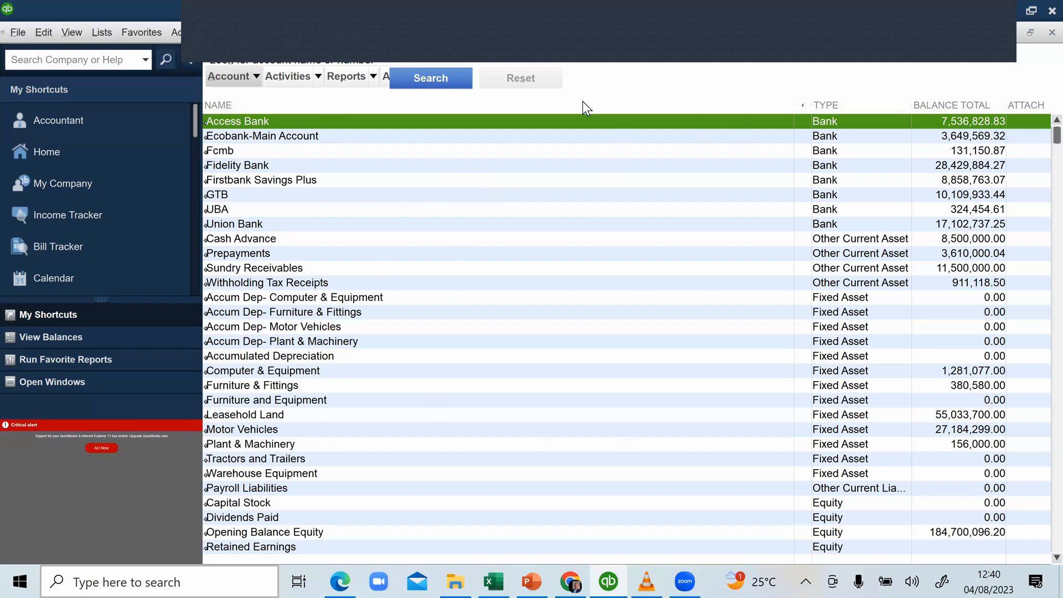
Close the chart of accounts and reopen it from the home page
left_click(1036, 32)
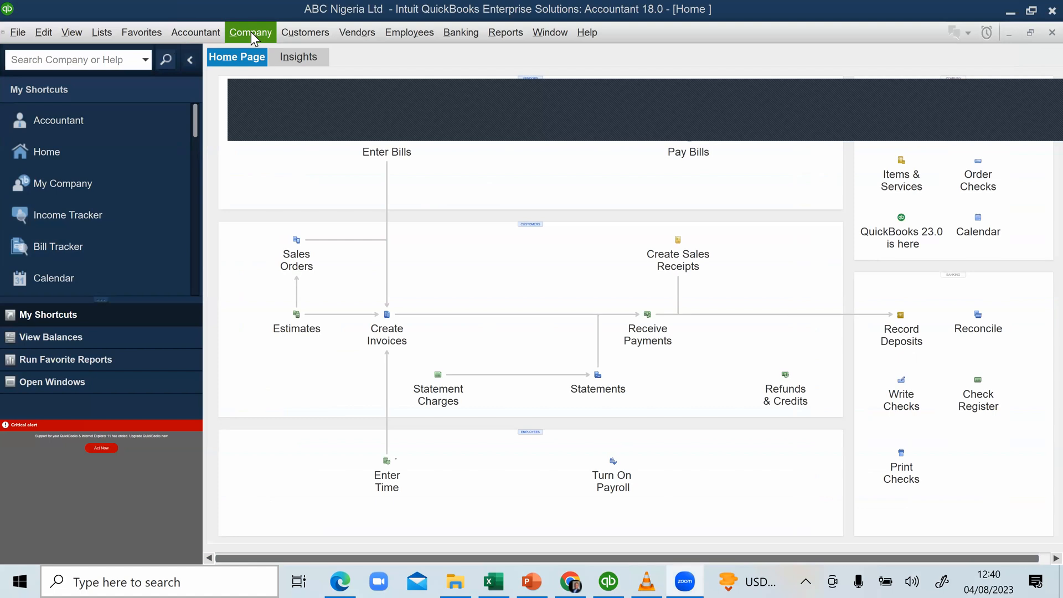
left_click(251, 31)
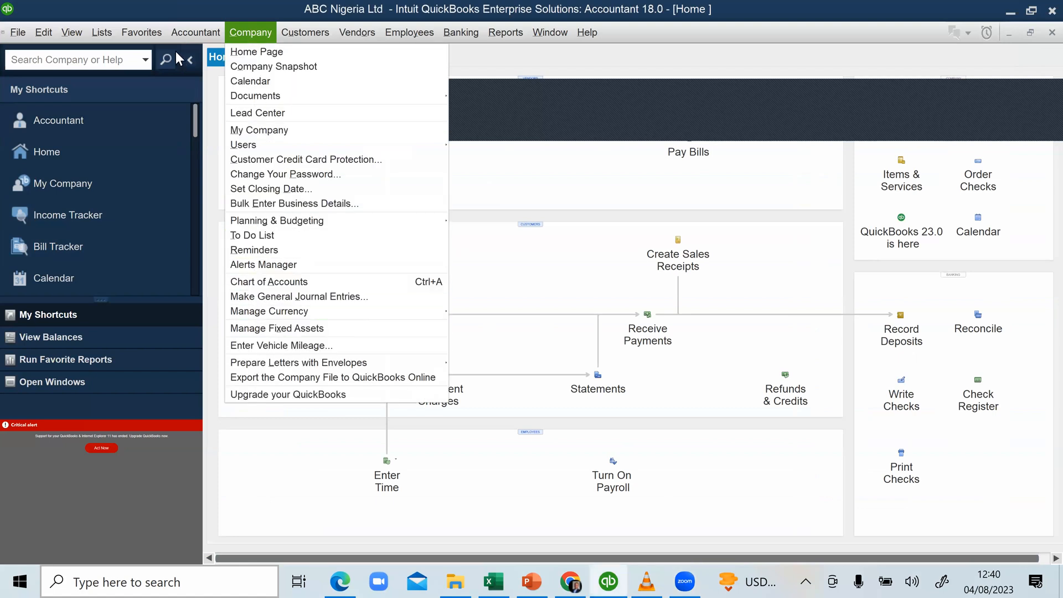
mouse_move(184, 32)
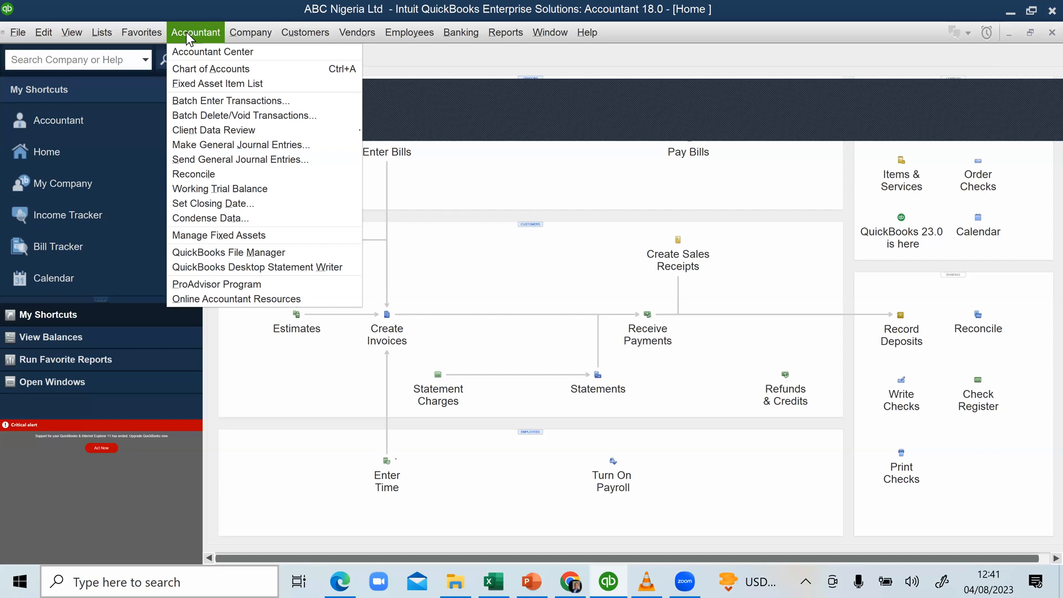
left_click(194, 71)
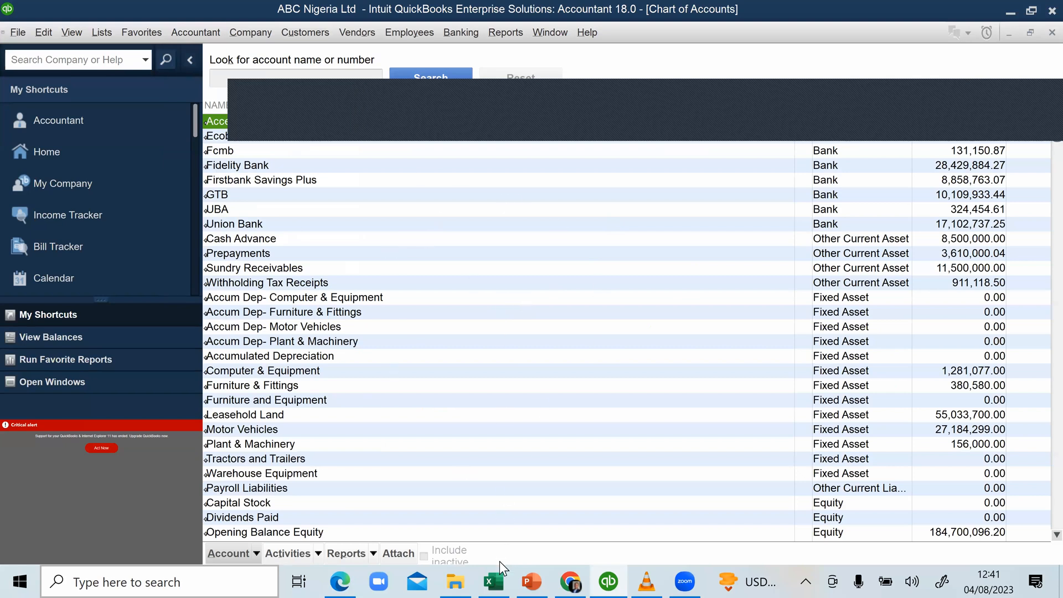
Switch to Excel by opening QBD Masterclass Workbook1 from the My QB Training folder
left_click(496, 580)
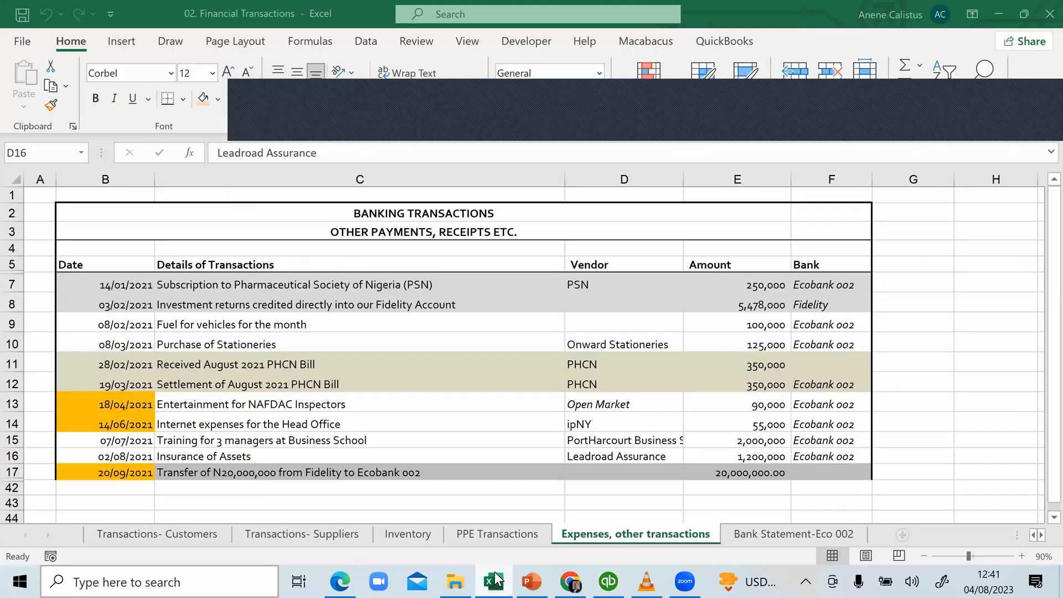
left_click(985, 10)
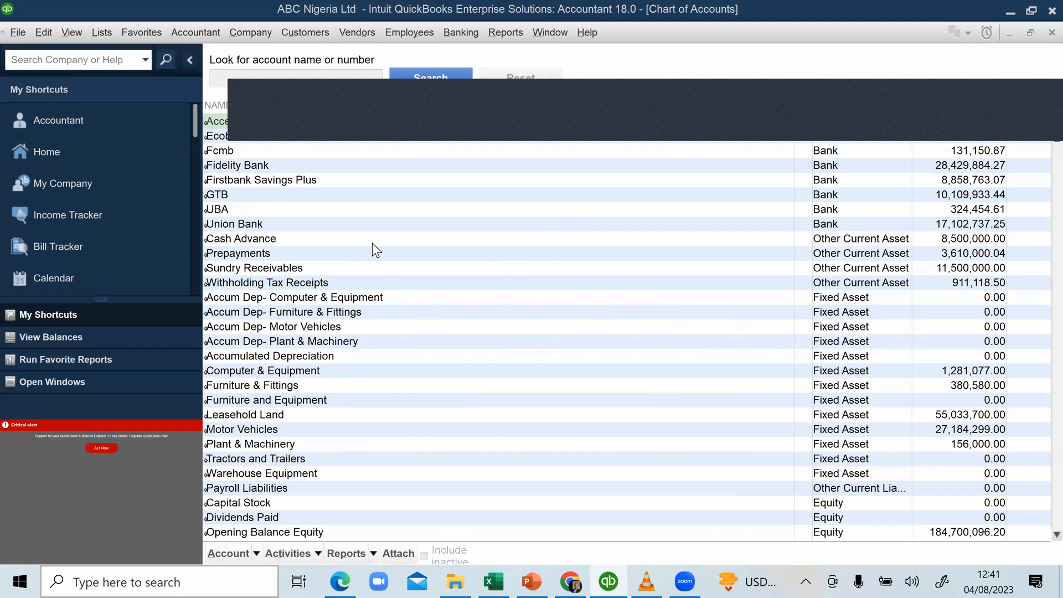
left_click(464, 579)
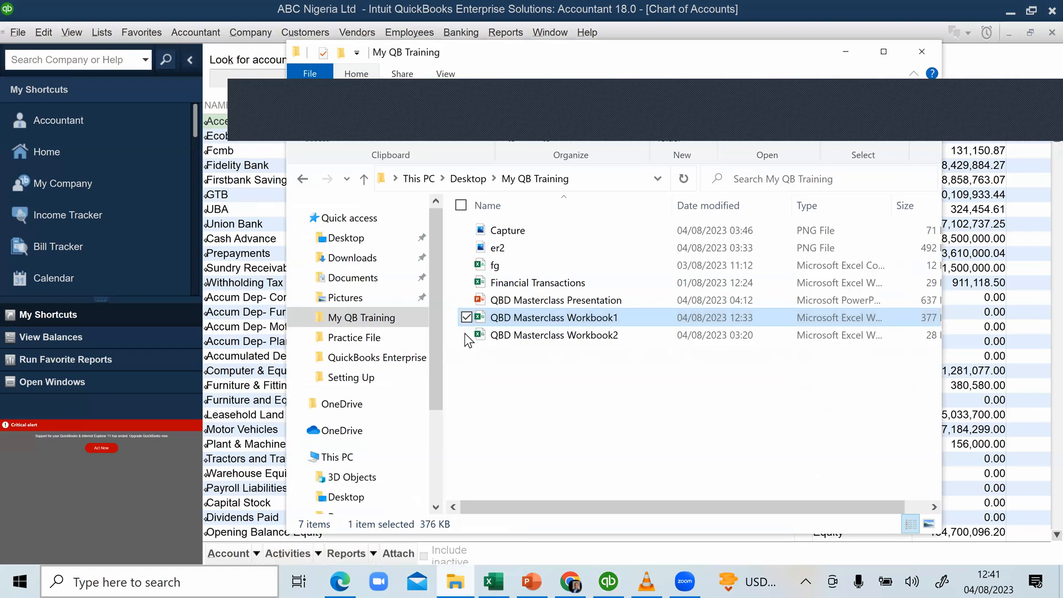
double_click(532, 321)
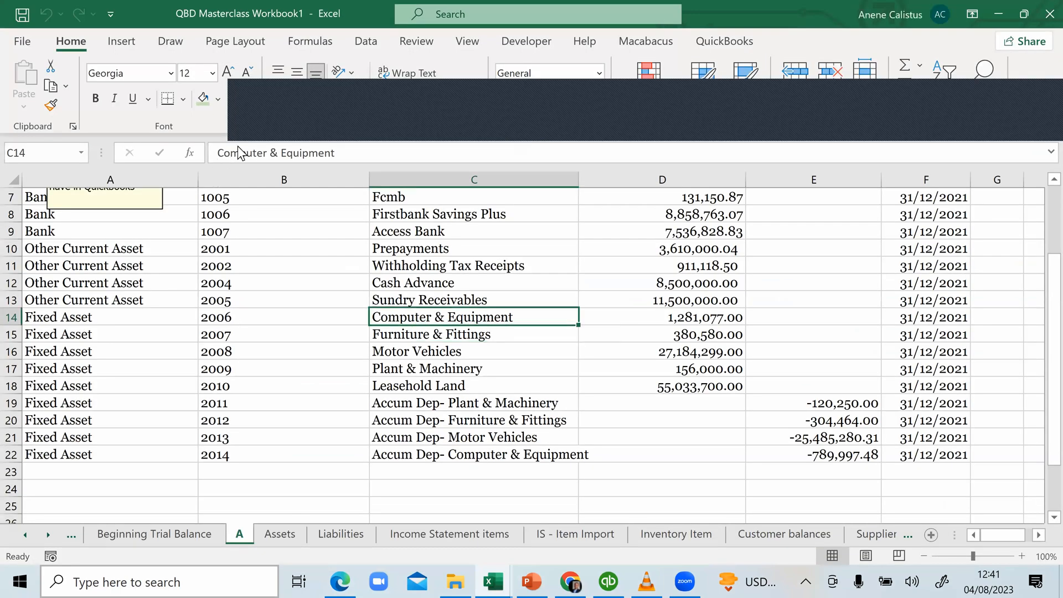
key("alt+Tab")
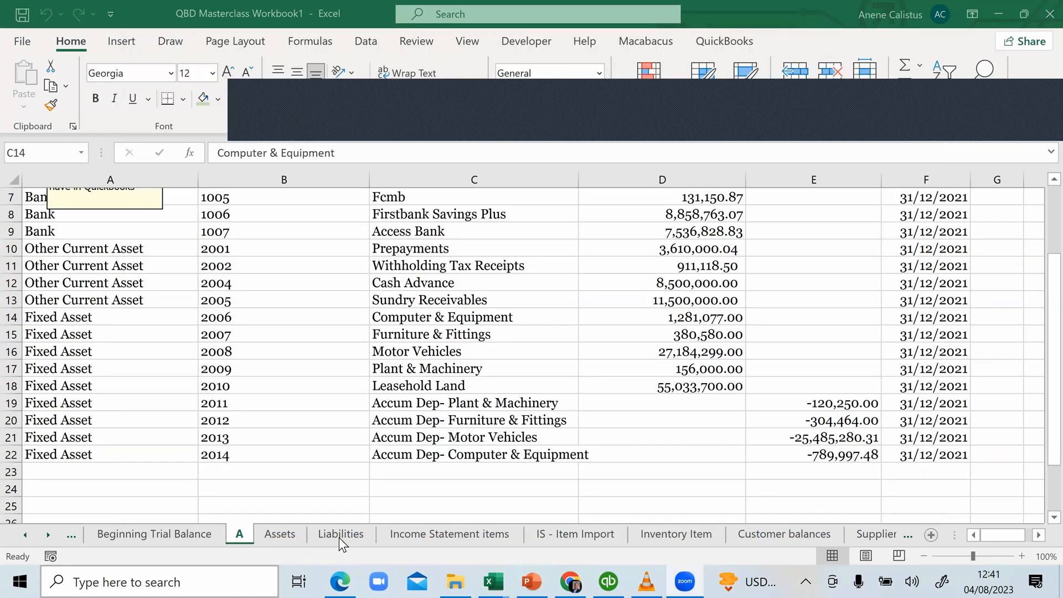
Insert a blank worksheet before the Liabilities sheet and rename it L
left_click(340, 530)
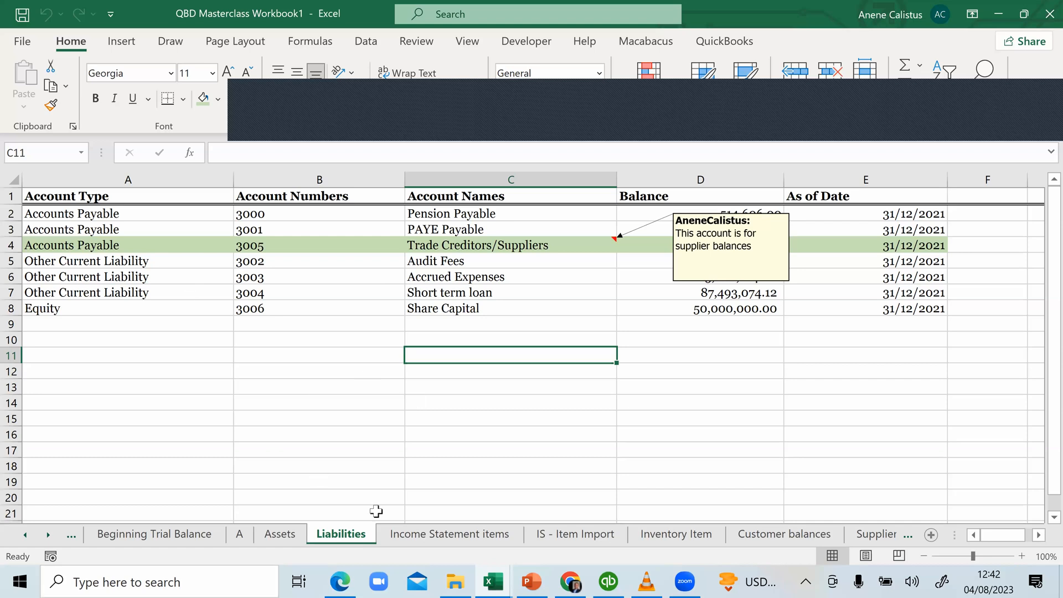
right_click(339, 536)
key("Escape")
left_click(485, 399)
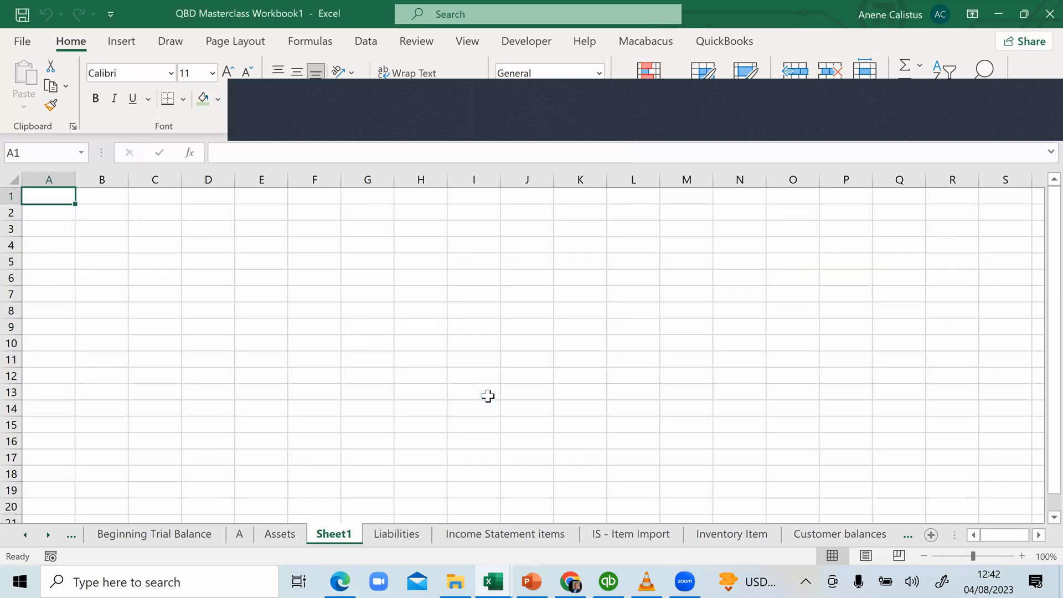
right_click(352, 530)
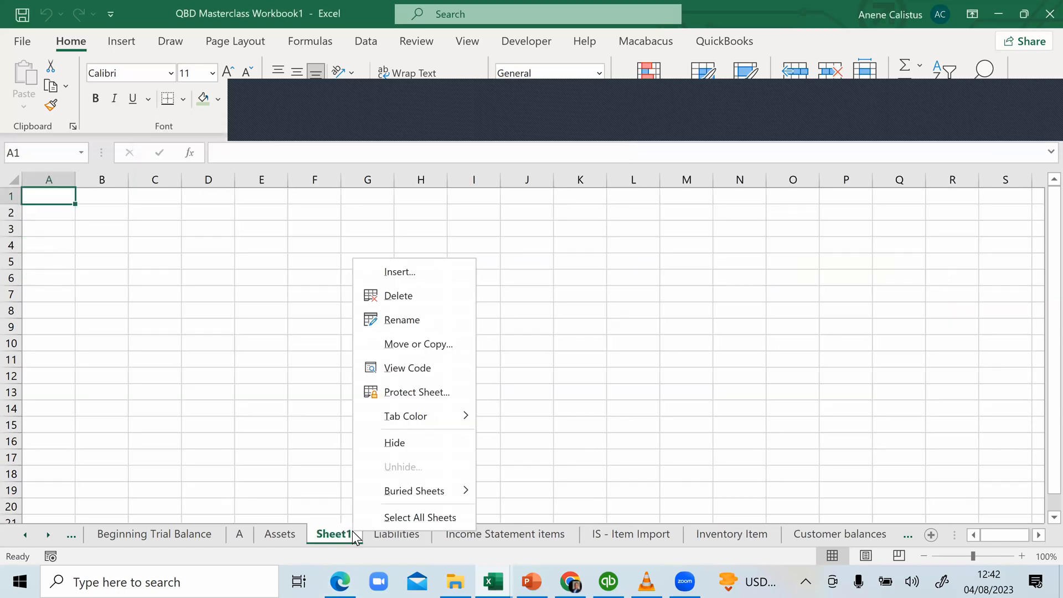
left_click(396, 319)
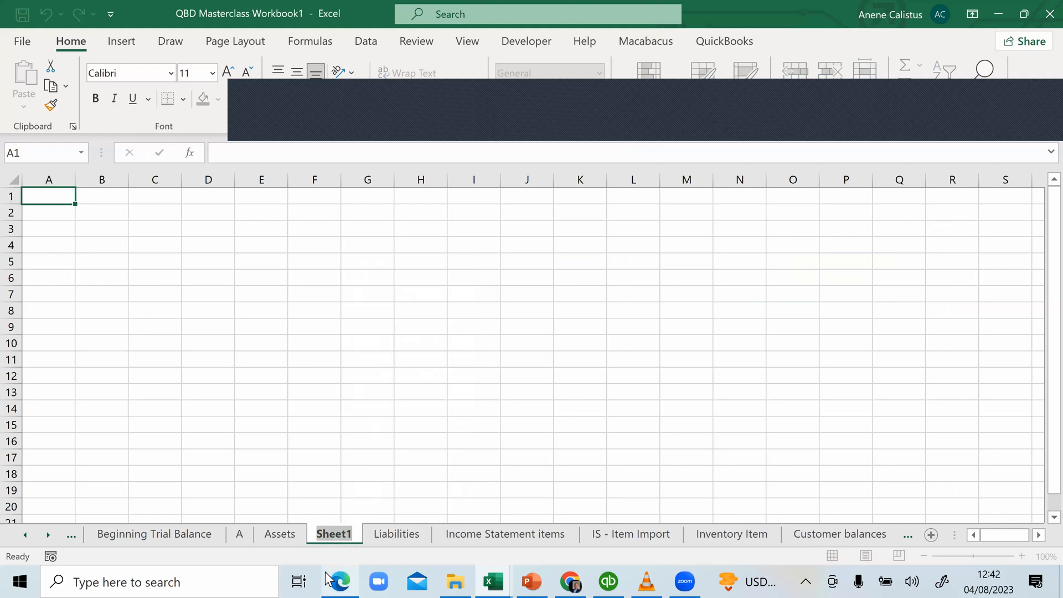
type("L")
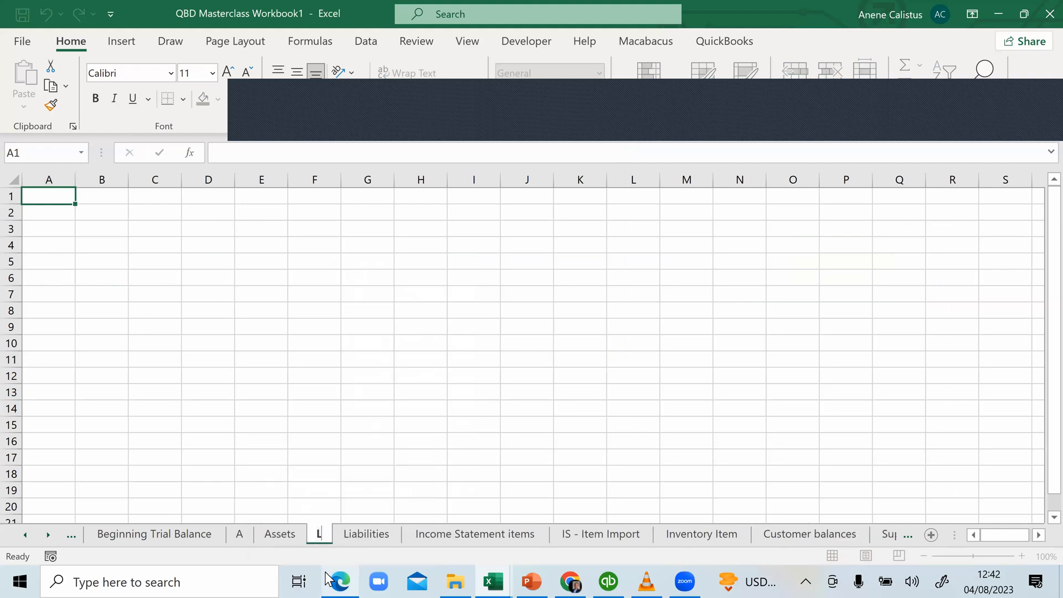
mouse_move(325, 571)
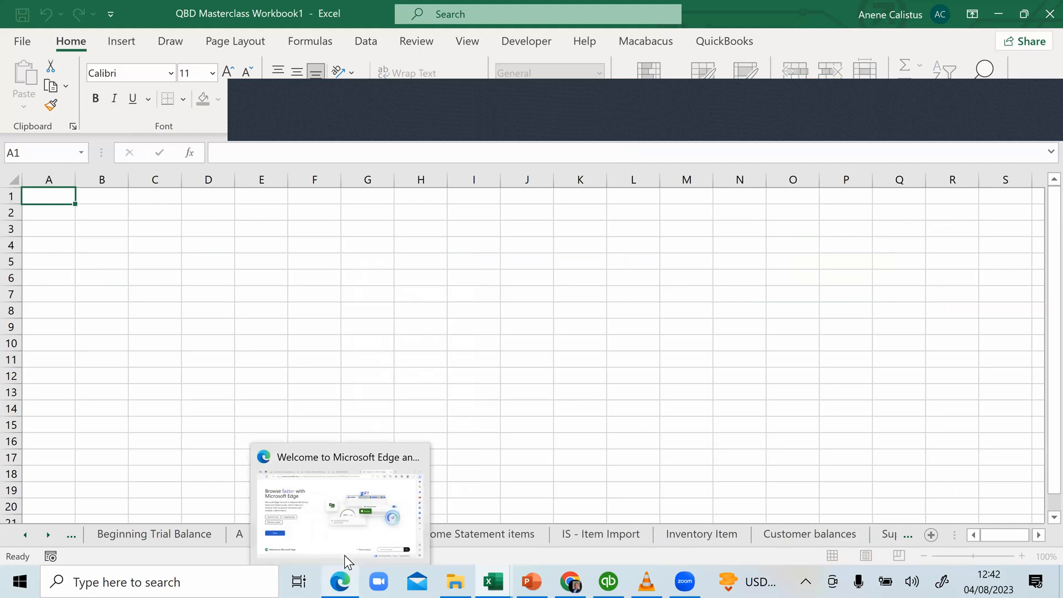
left_click(414, 375)
left_click(344, 332)
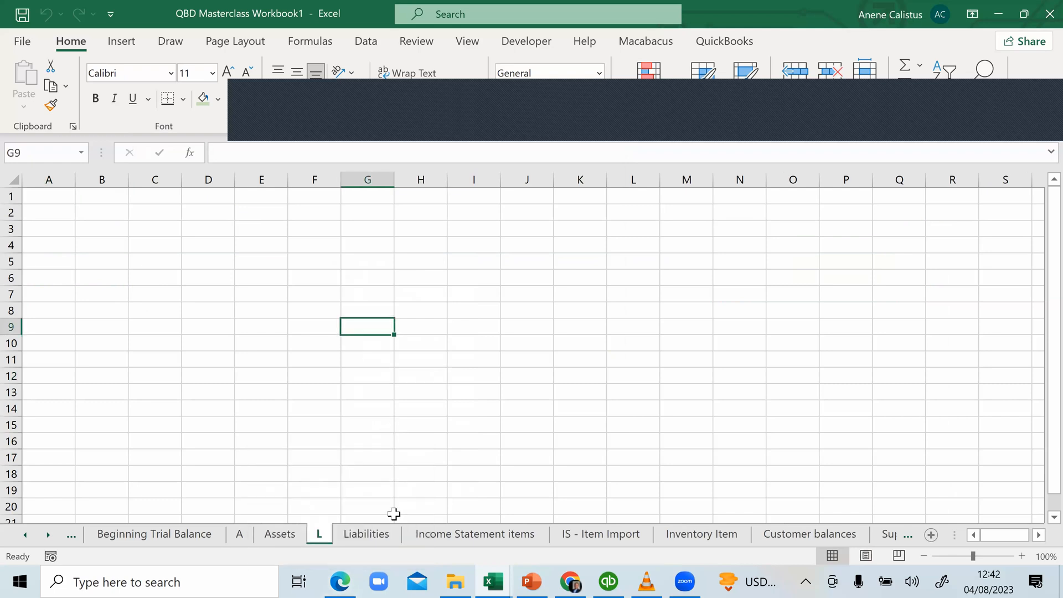
Copy the entire contents of the Liabilities sheet and paste them into sheet L
left_click(367, 534)
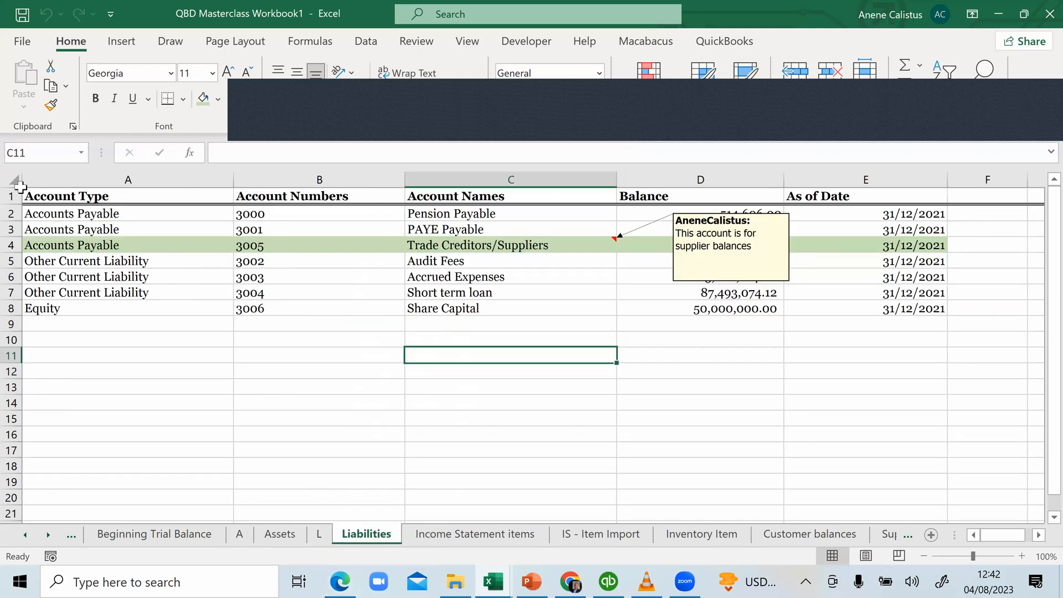
left_click(13, 178)
right_click(64, 241)
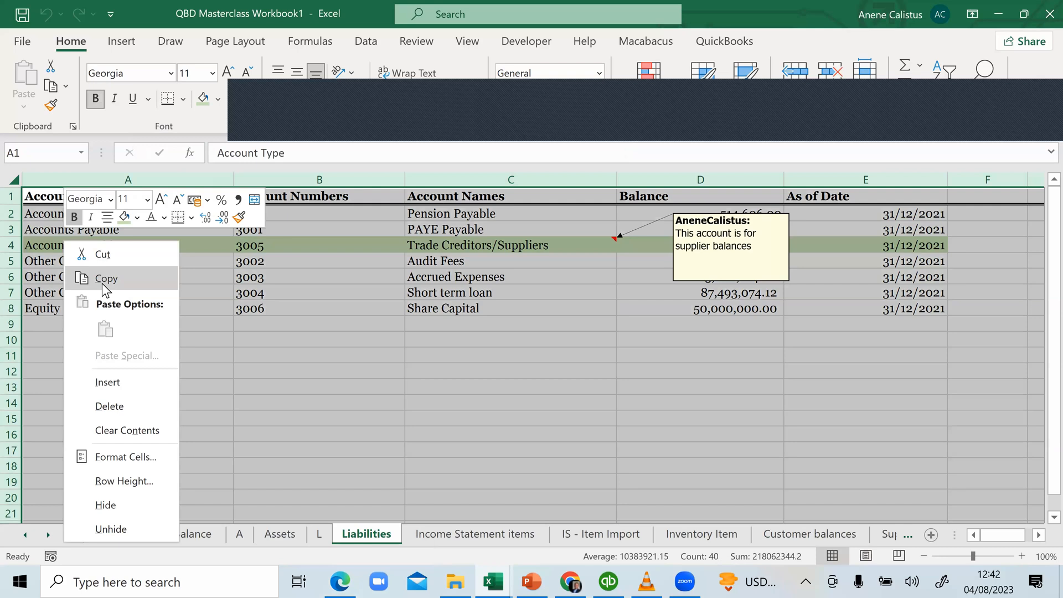
left_click(123, 283)
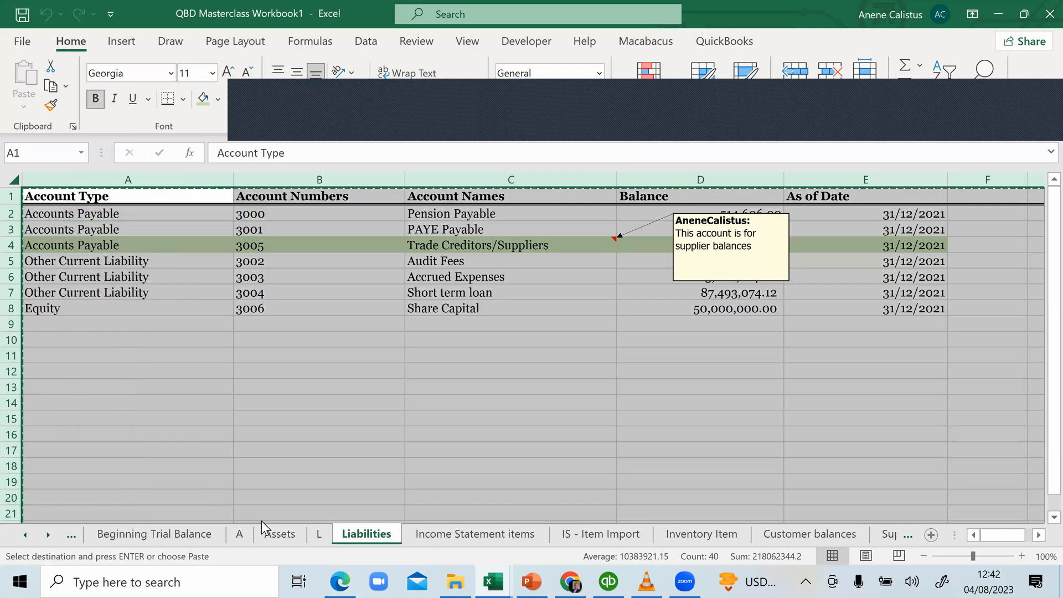
left_click(319, 534)
left_click(13, 178)
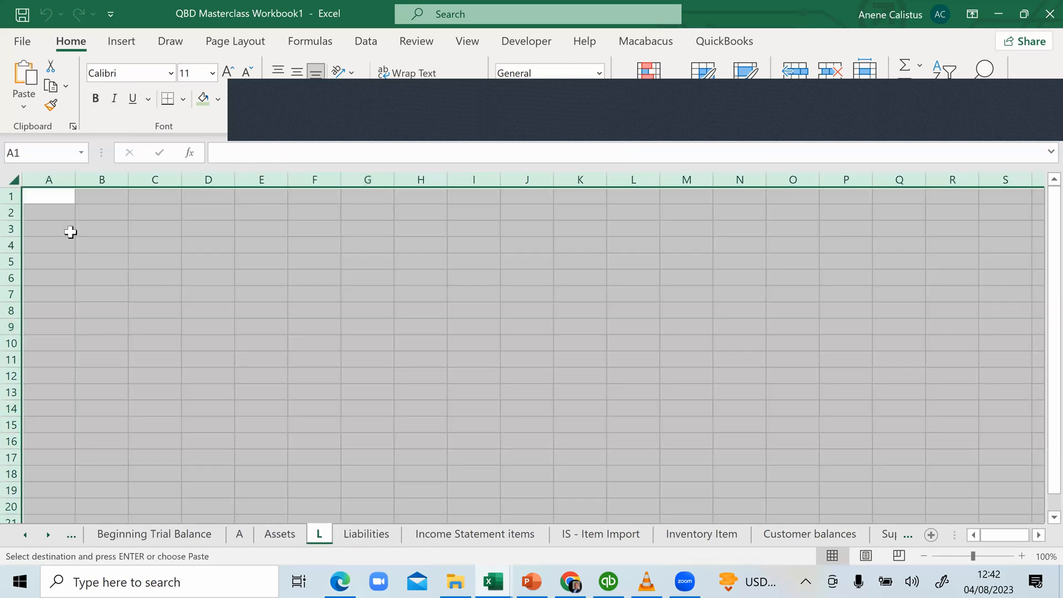
right_click(74, 231)
left_click(114, 315)
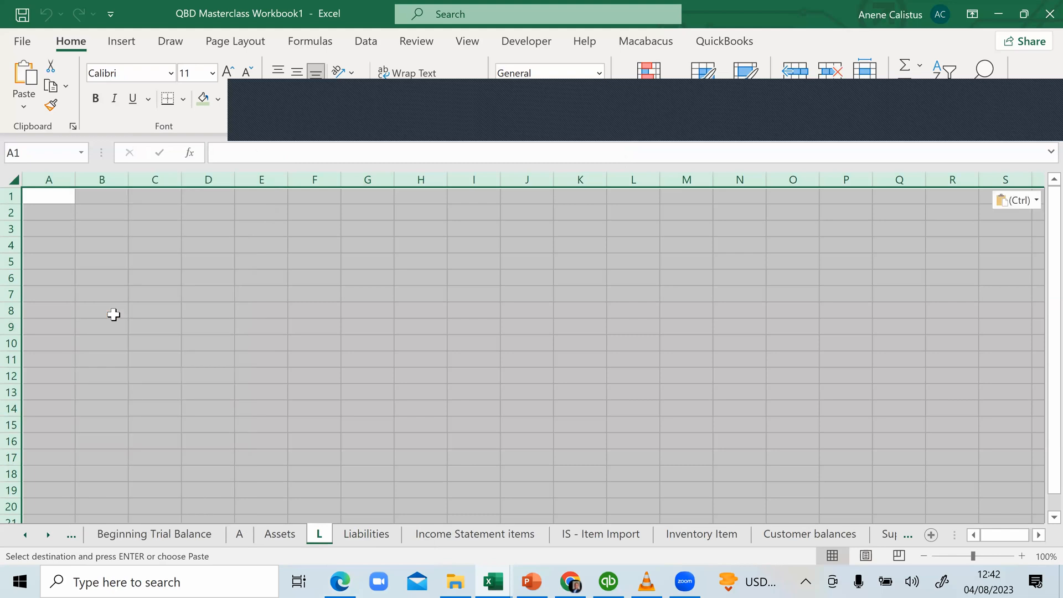
left_click(332, 354)
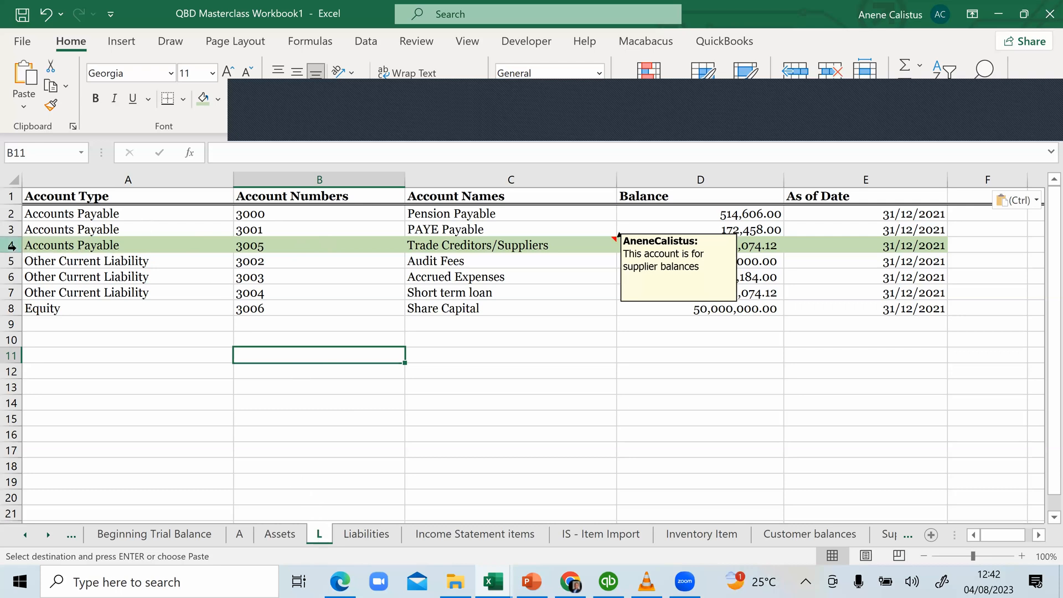
Delete the Trade Creditors/Suppliers row from sheet L
right_click(12, 246)
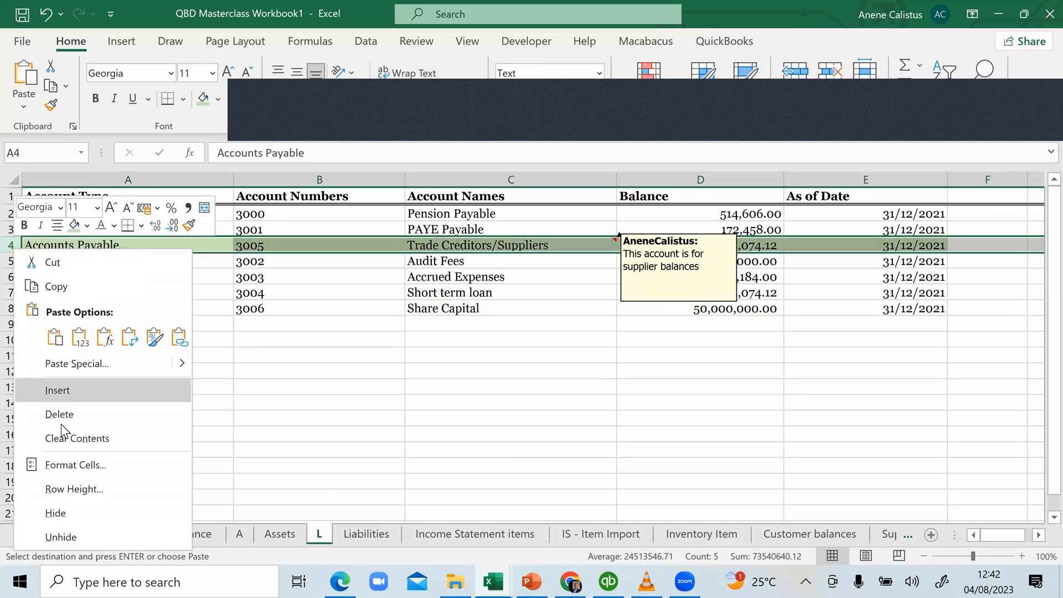
left_click(69, 411)
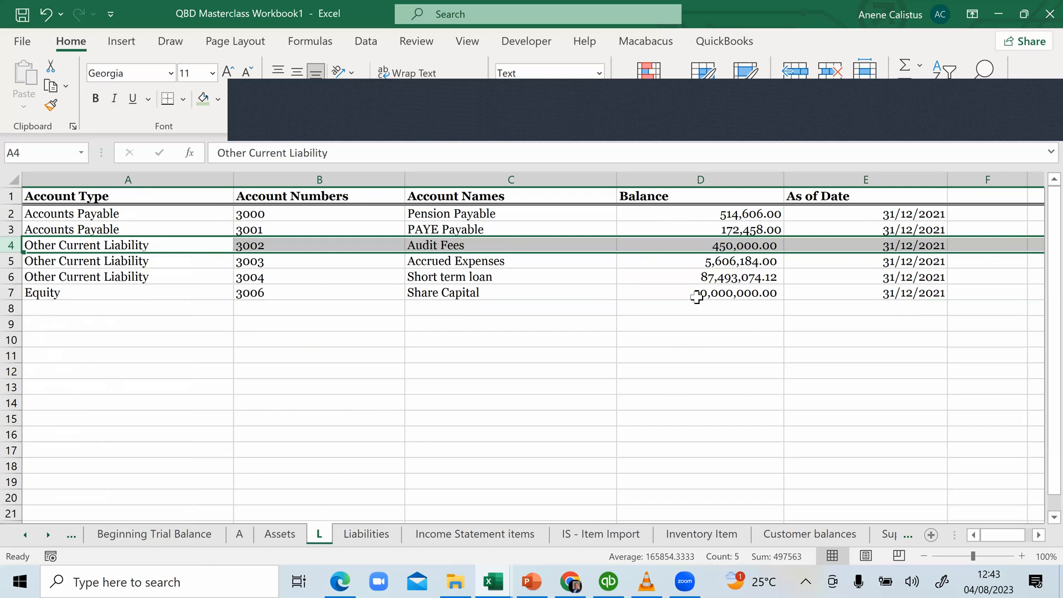
left_click(727, 217)
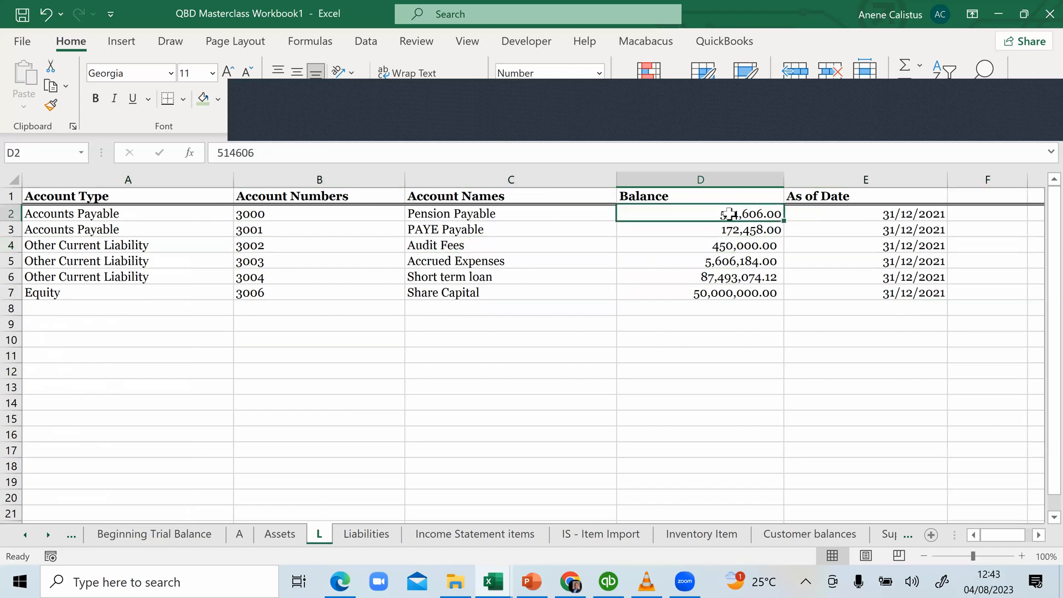
left_click(478, 212)
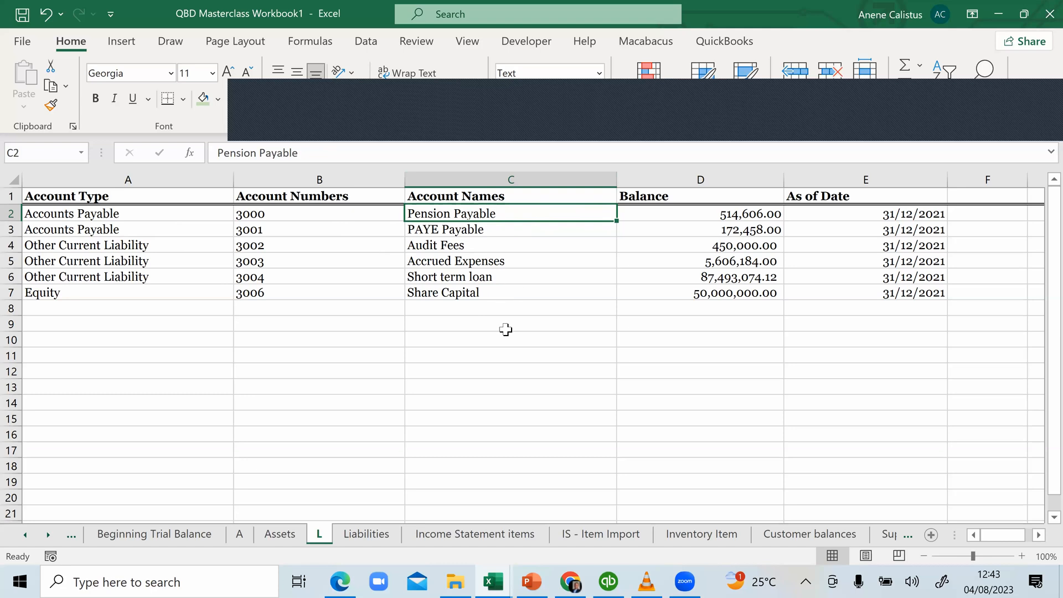
left_click(499, 338)
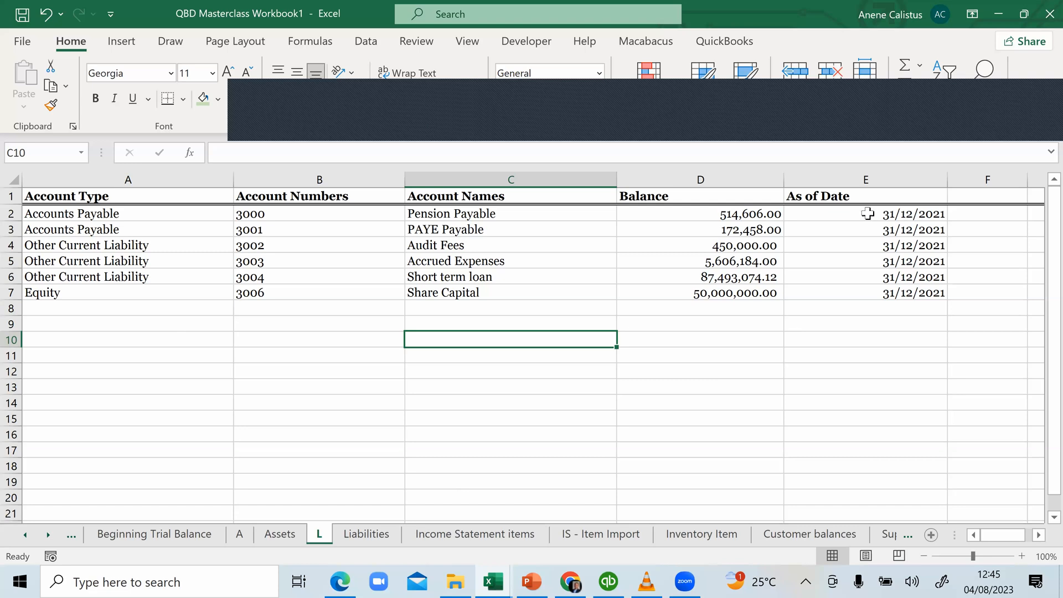
Enter the sample date 12/31/2021 in cell E9, below the As of Date entries
left_click(895, 320)
type("12")
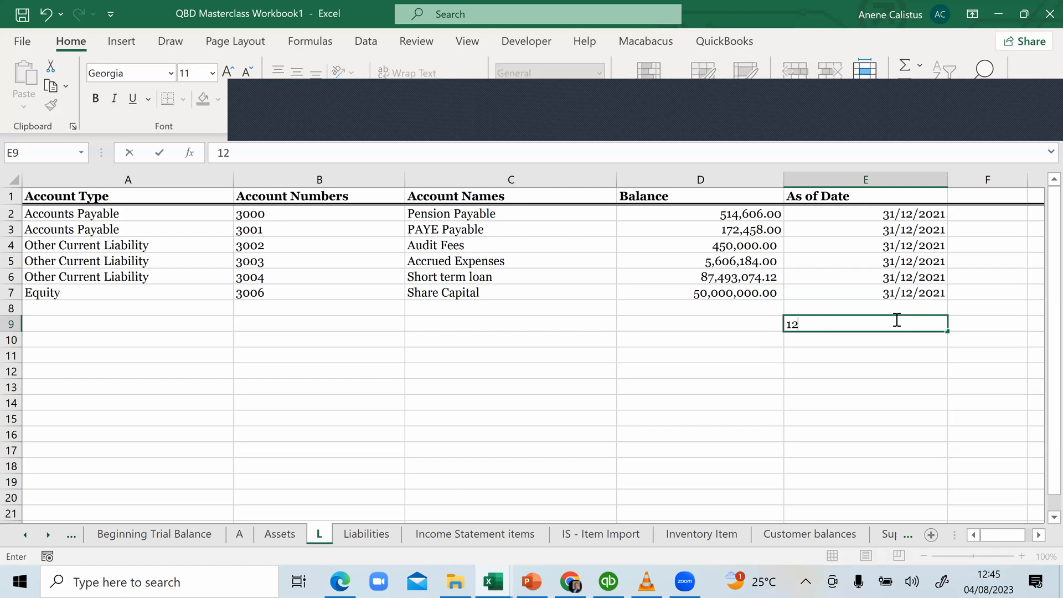
type("/31/2021")
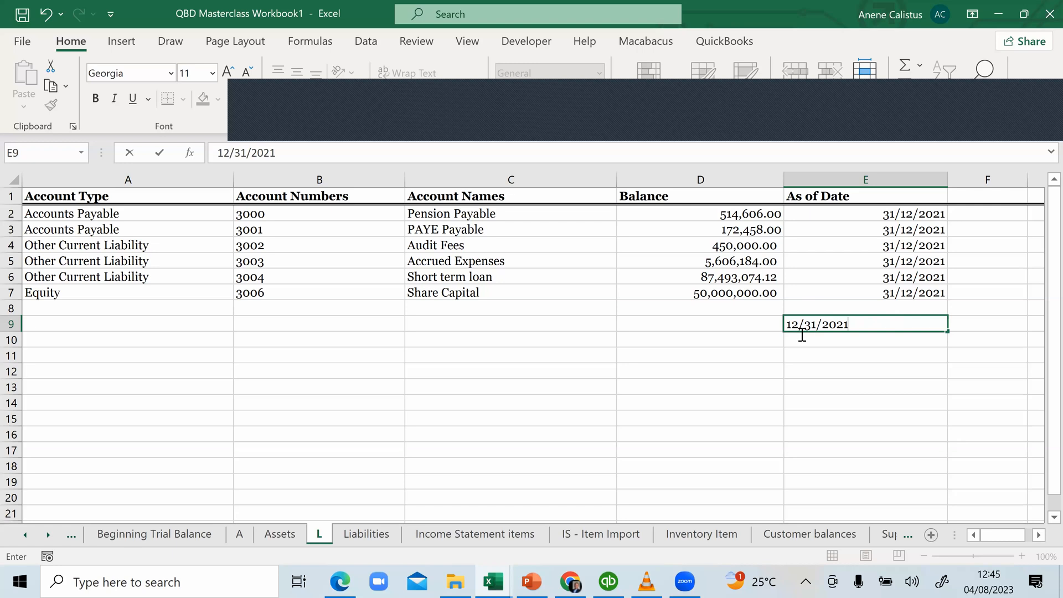
key("Return")
left_click(802, 326)
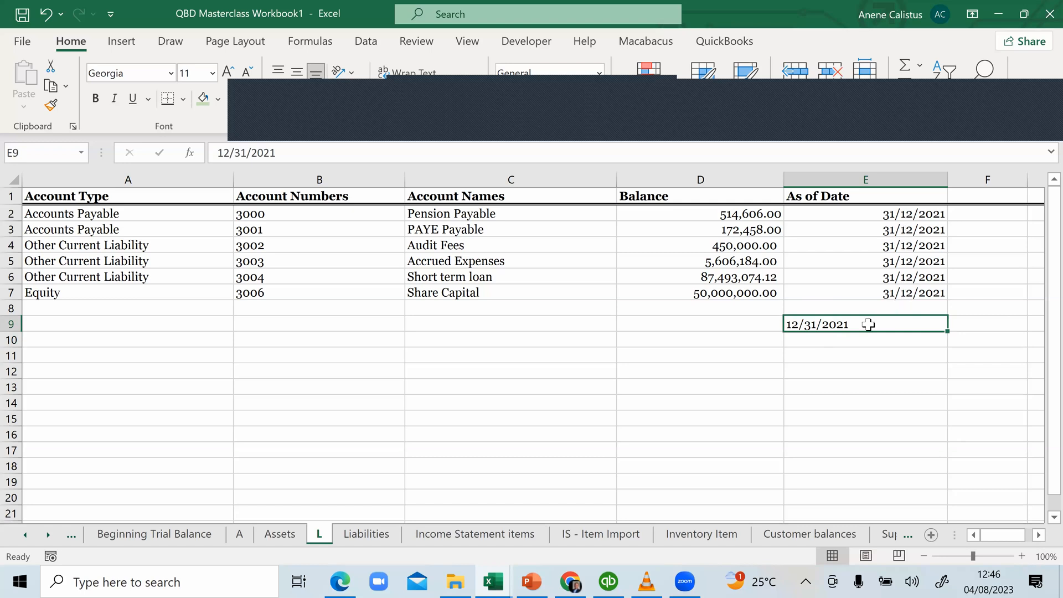
Clear the sample date from cell E9
double_click(854, 326)
key("BackSpace")
key("BackSpace")
key("BackSpace")
key("BackSpace")
key("BackSpace")
key("BackSpace")
key("BackSpace")
key("BackSpace")
key("BackSpace")
key("BackSpace")
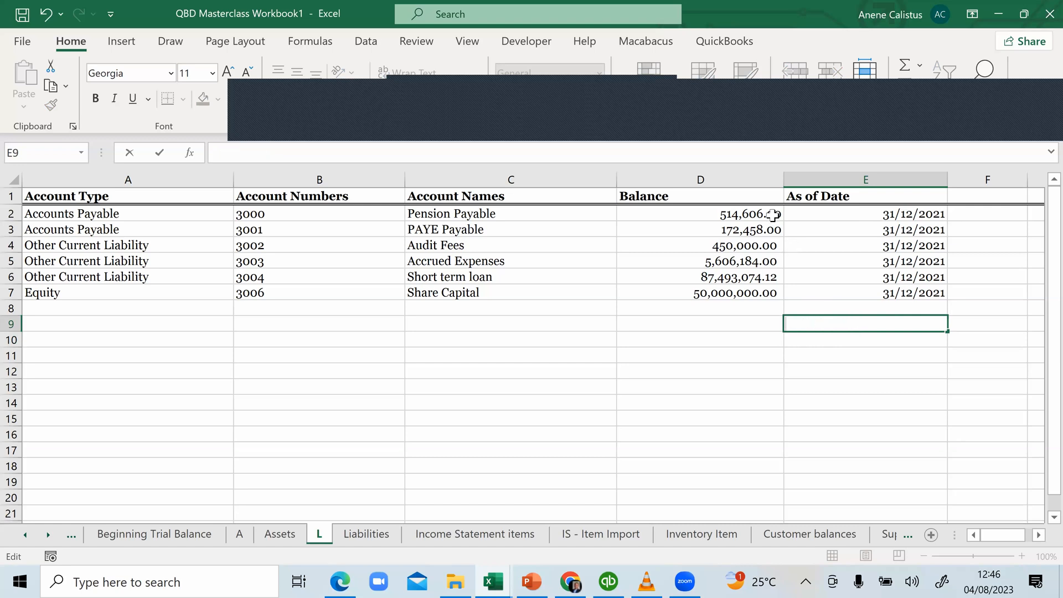
Check the stored balance values in cells D2 to D7 for each liability and equity account
left_click(774, 215)
double_click(773, 215)
left_click_drag(756, 234, 756, 238)
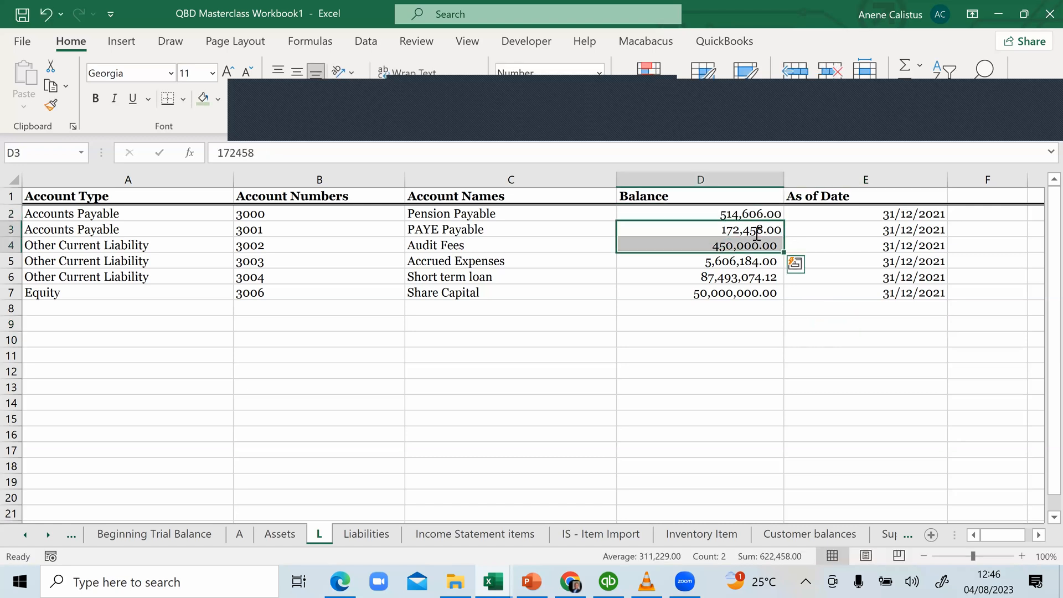
left_click(762, 228)
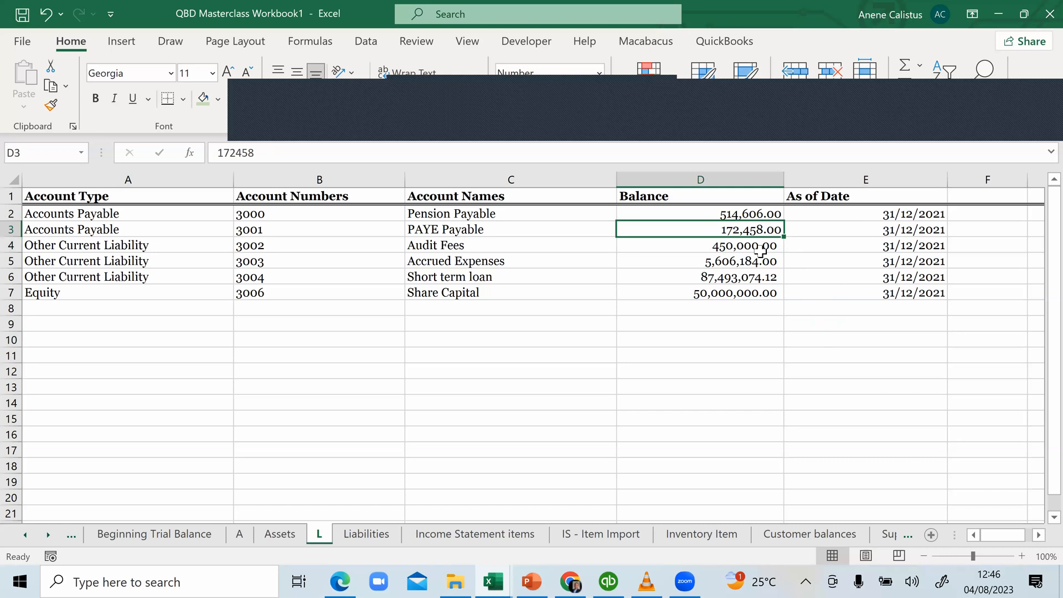
left_click(760, 250)
left_click(760, 262)
left_click(760, 277)
left_click(733, 292)
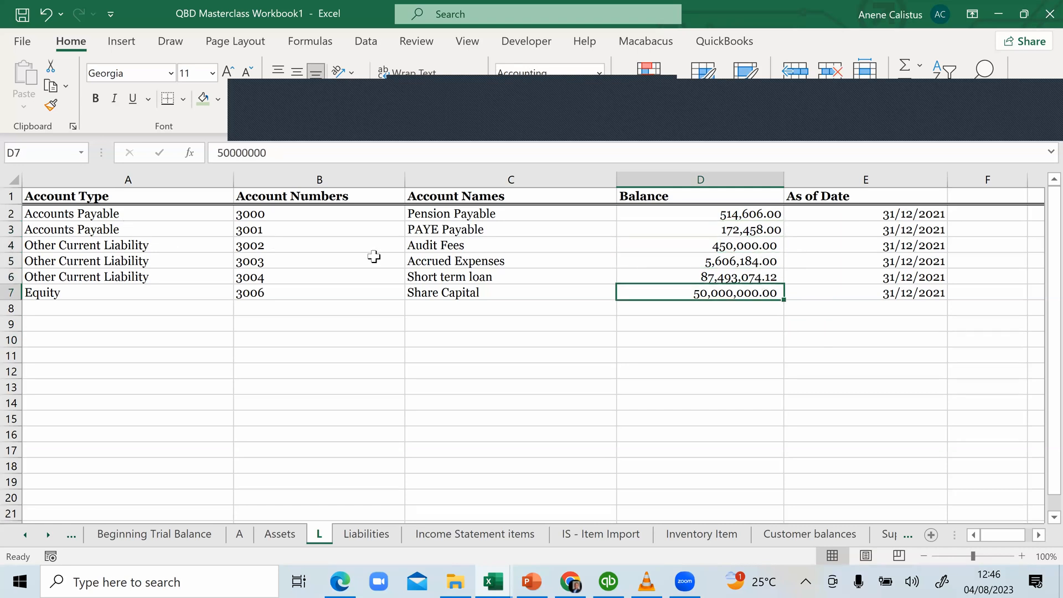
left_click(412, 357)
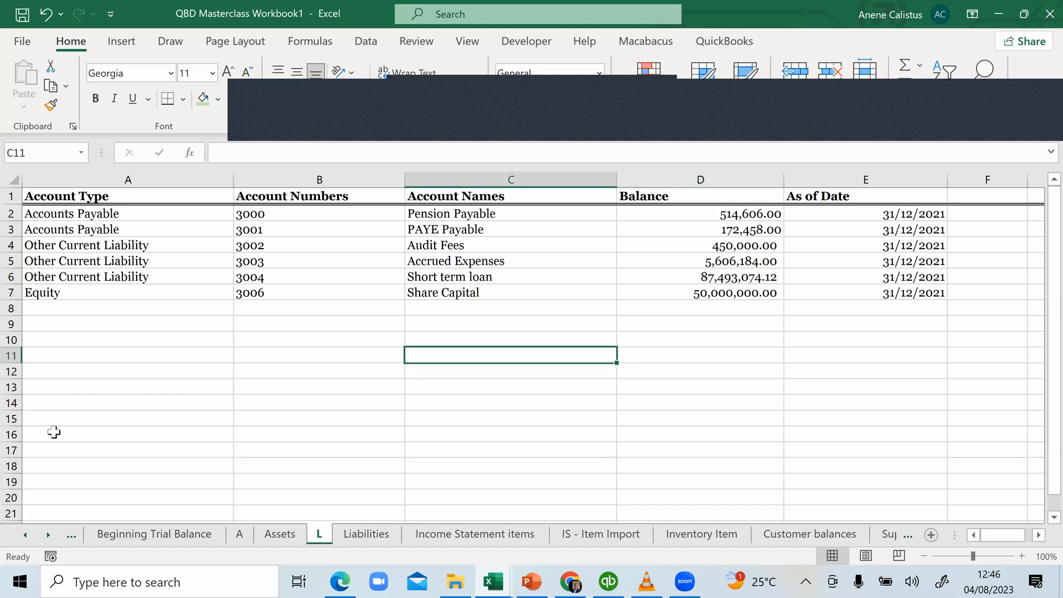
Save and close QBD Masterclass Workbook1, and switch to the QuickBooks chart of accounts
left_click(23, 19)
left_click(1041, 13)
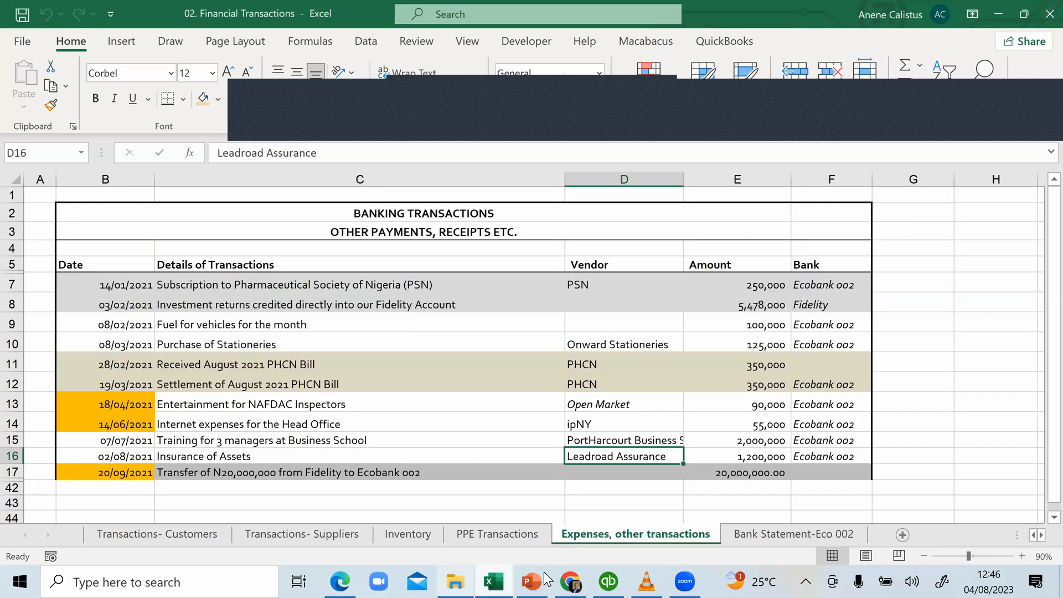
key("alt+Tab")
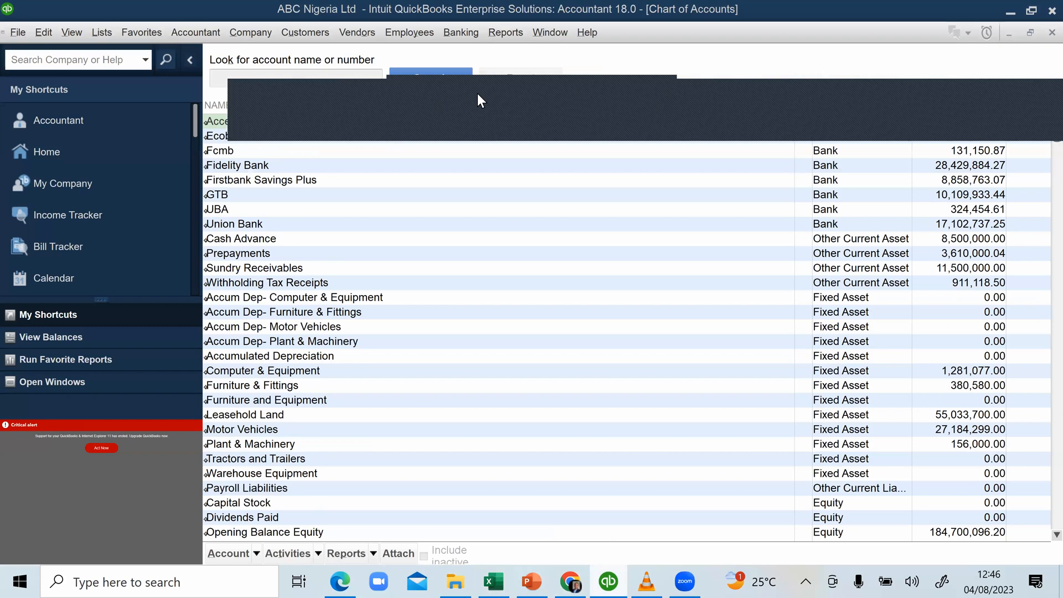
Open the Excel import for the chart of accounts and choose sheet L of QBD Masterclass Workbook1
left_click(553, 88)
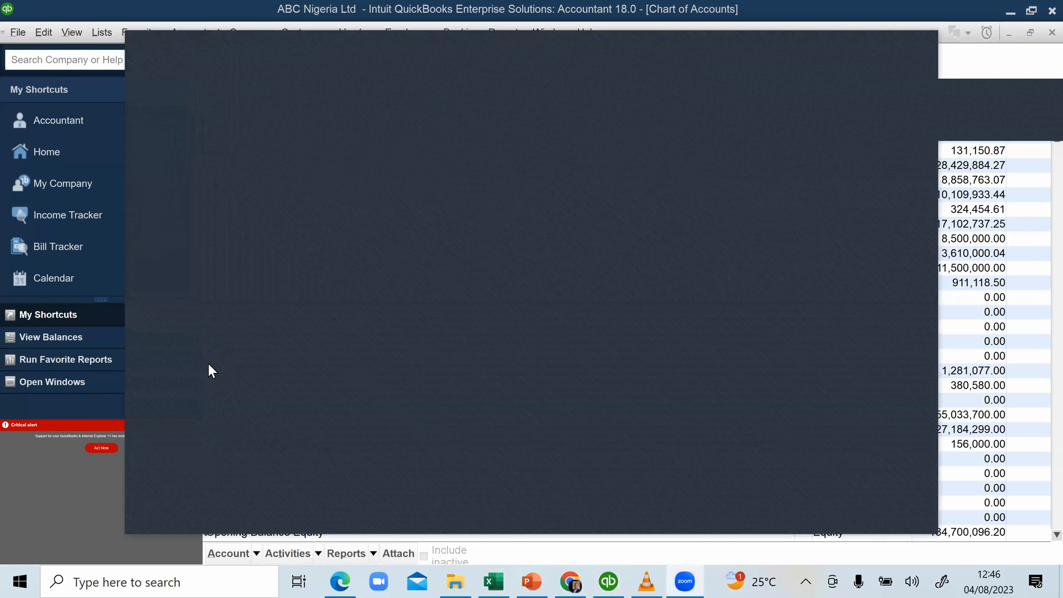
left_click(356, 397)
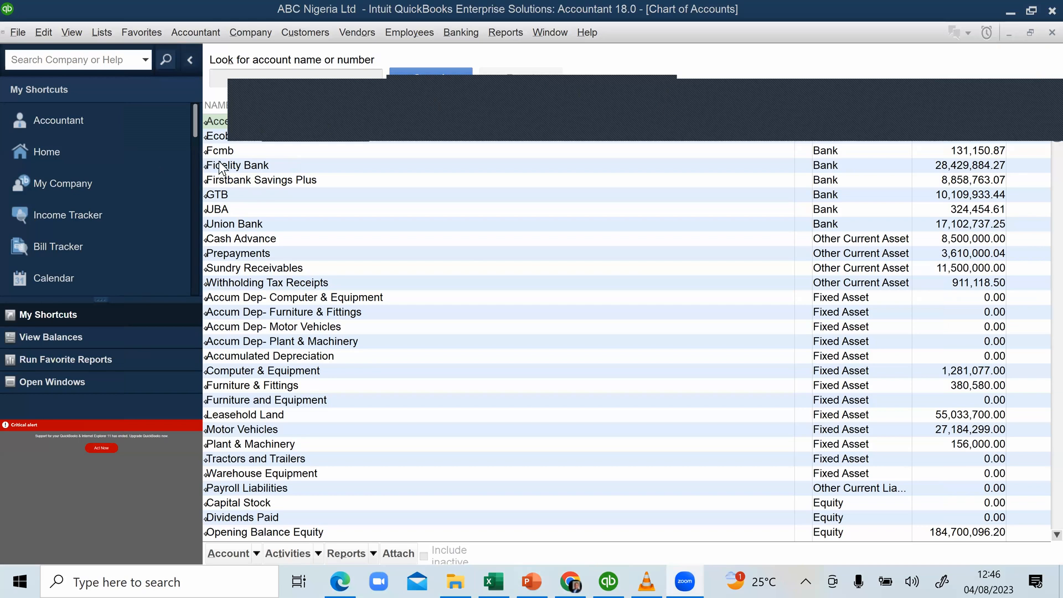
left_click(257, 554)
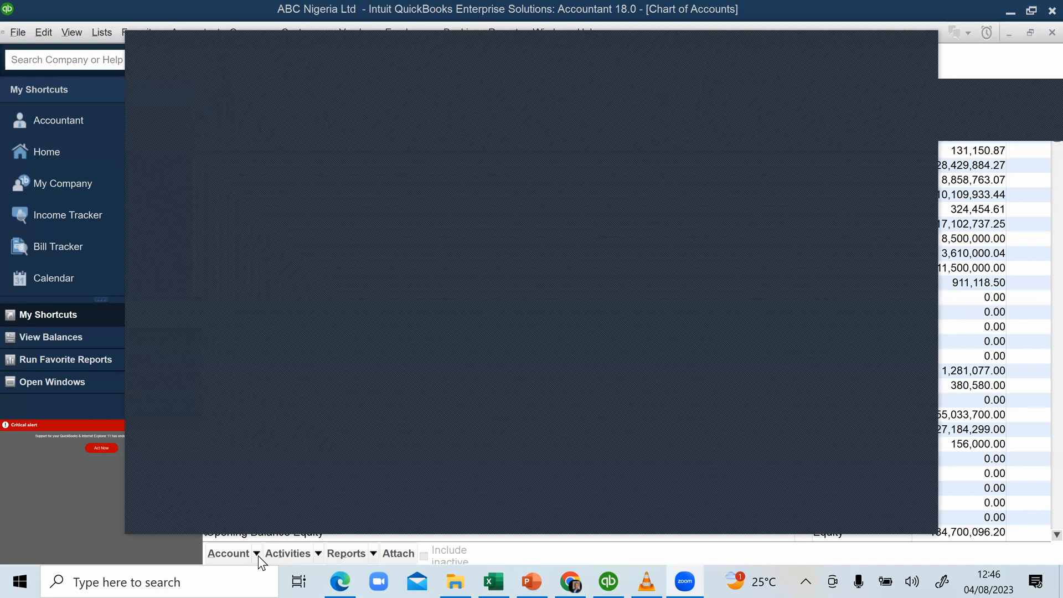
left_click(258, 555)
left_click(261, 469)
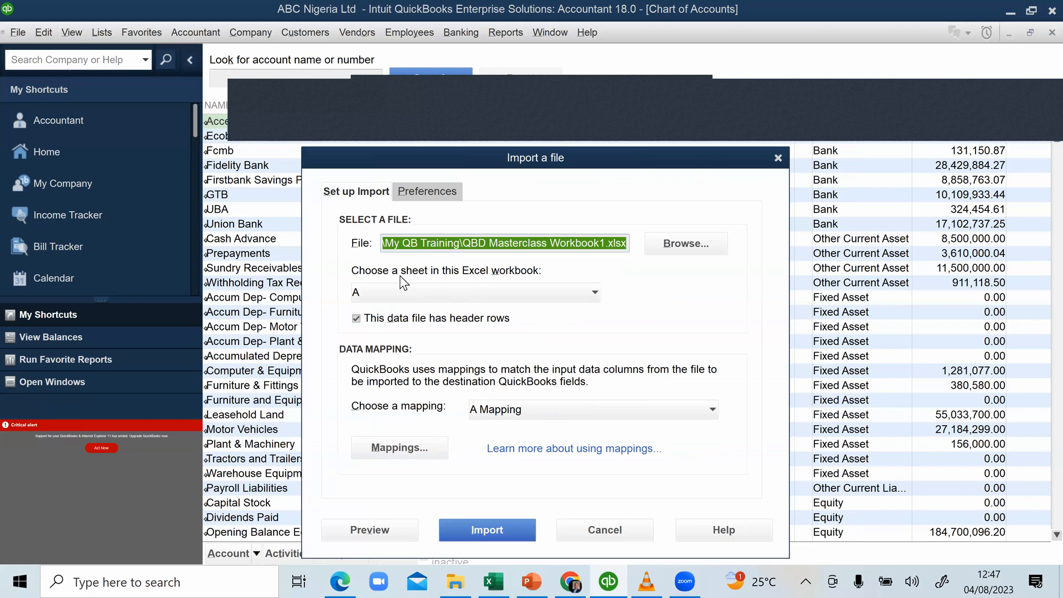
left_click(588, 296)
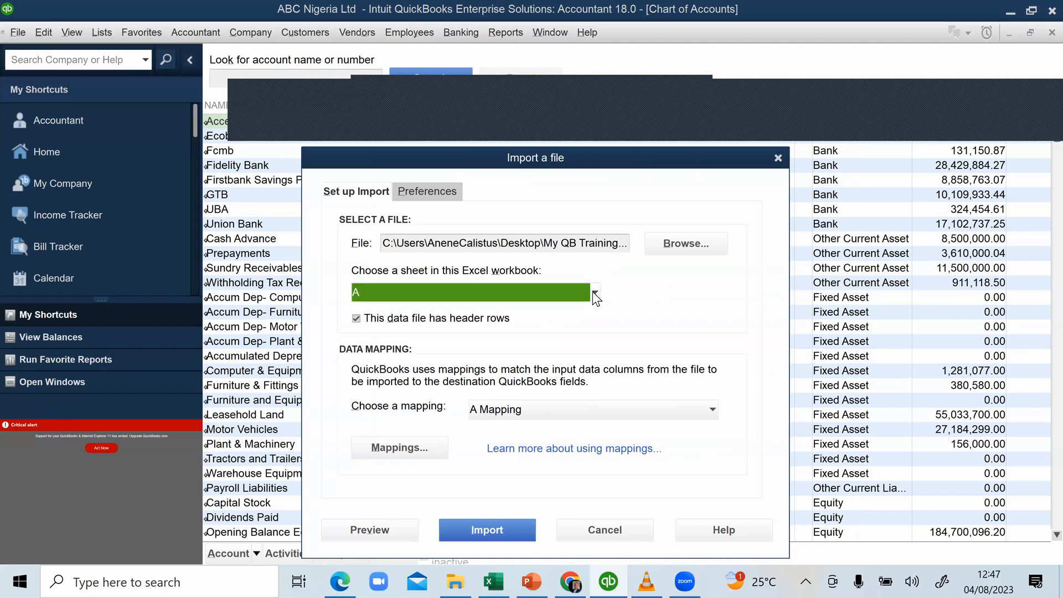
left_click(595, 294)
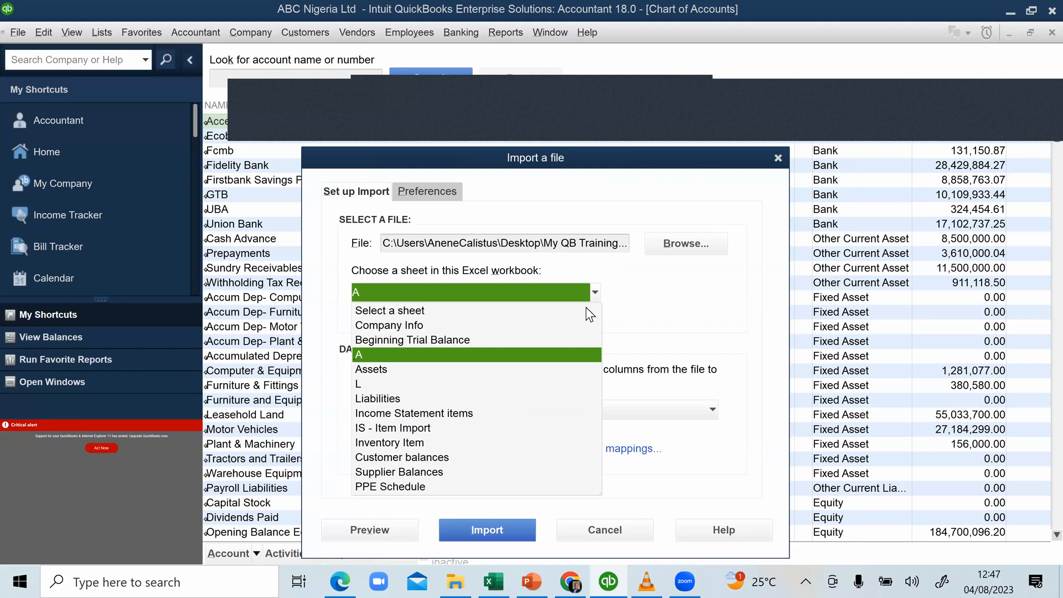
left_click(363, 382)
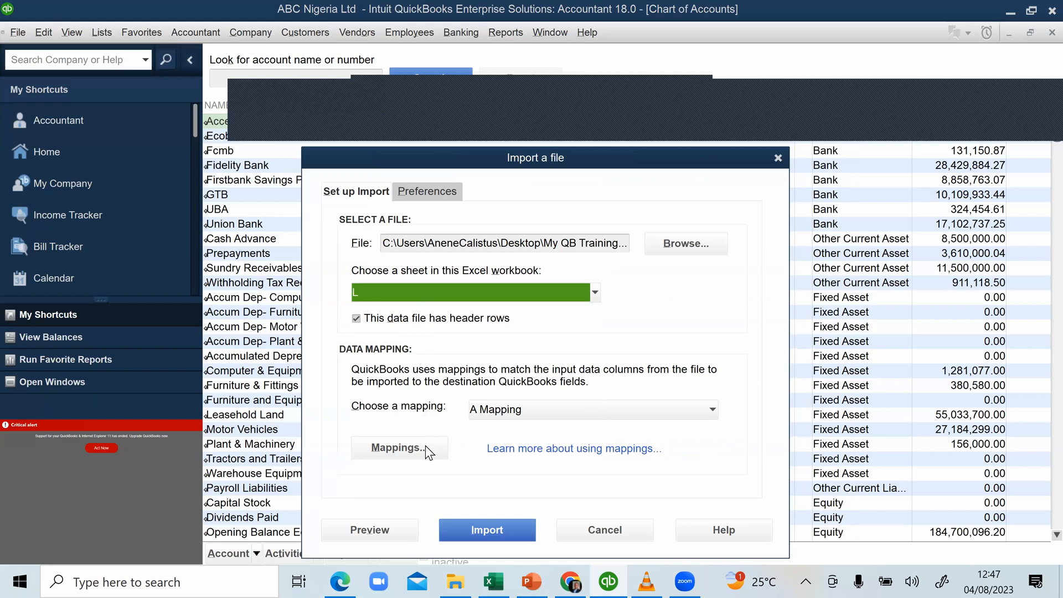
Add a new data mapping, matching Type to Account Type and Number to Account Numbers
left_click(535, 409)
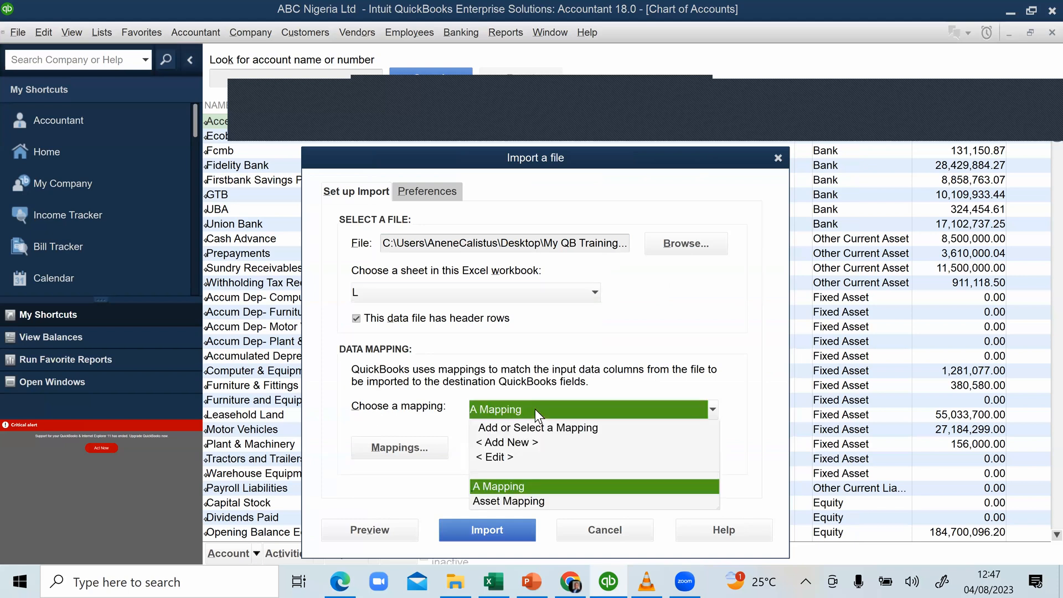
left_click(516, 446)
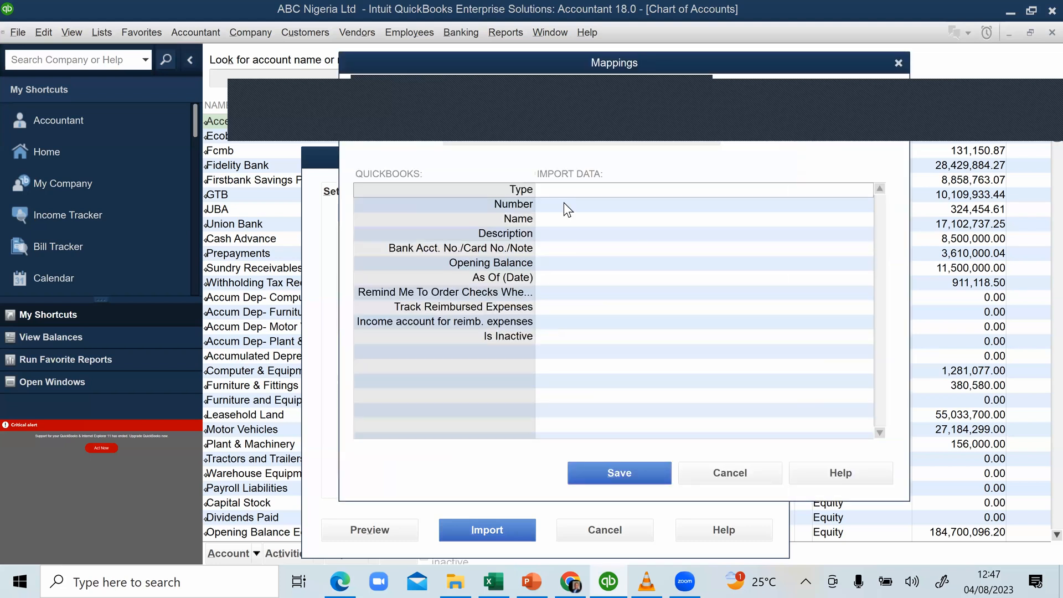
left_click(565, 190)
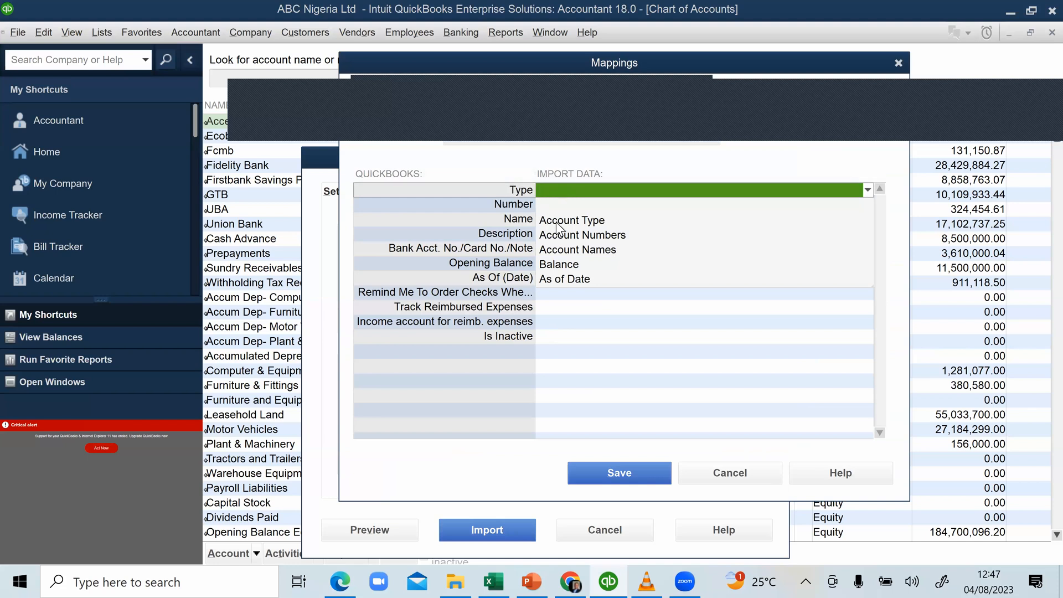
left_click(558, 221)
left_click(563, 206)
left_click(577, 246)
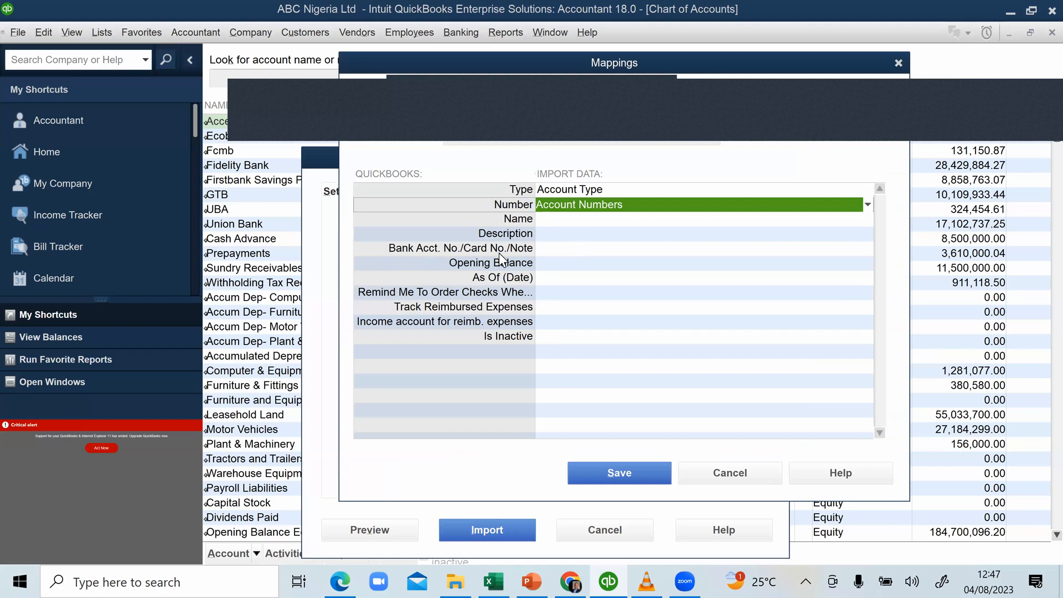
Map Opening Balance to the Balance column and As Of (Date) to the As of Date column
left_click(560, 265)
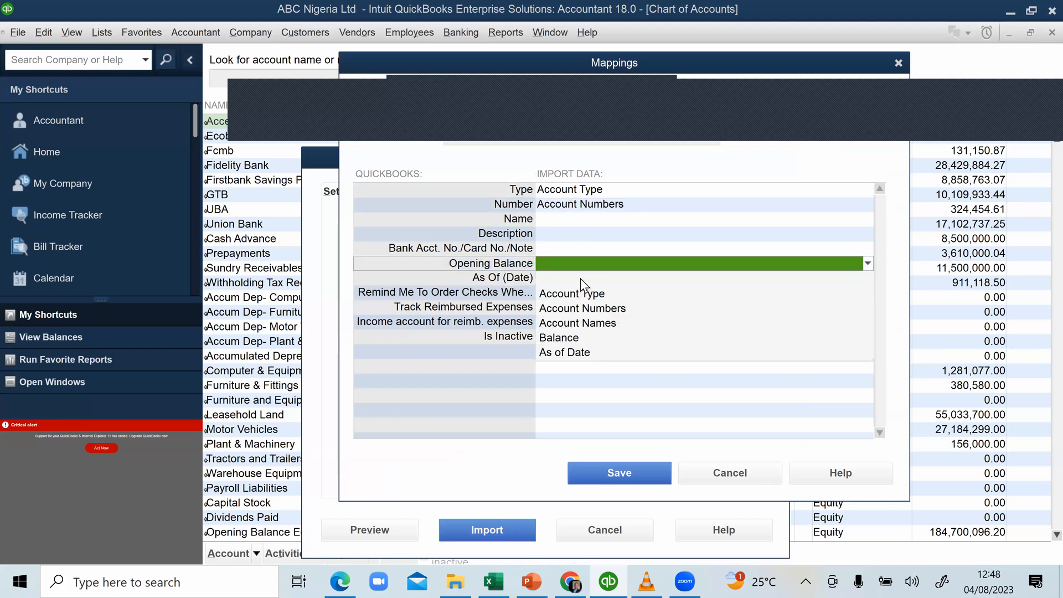
left_click(559, 337)
left_click(580, 278)
left_click(583, 366)
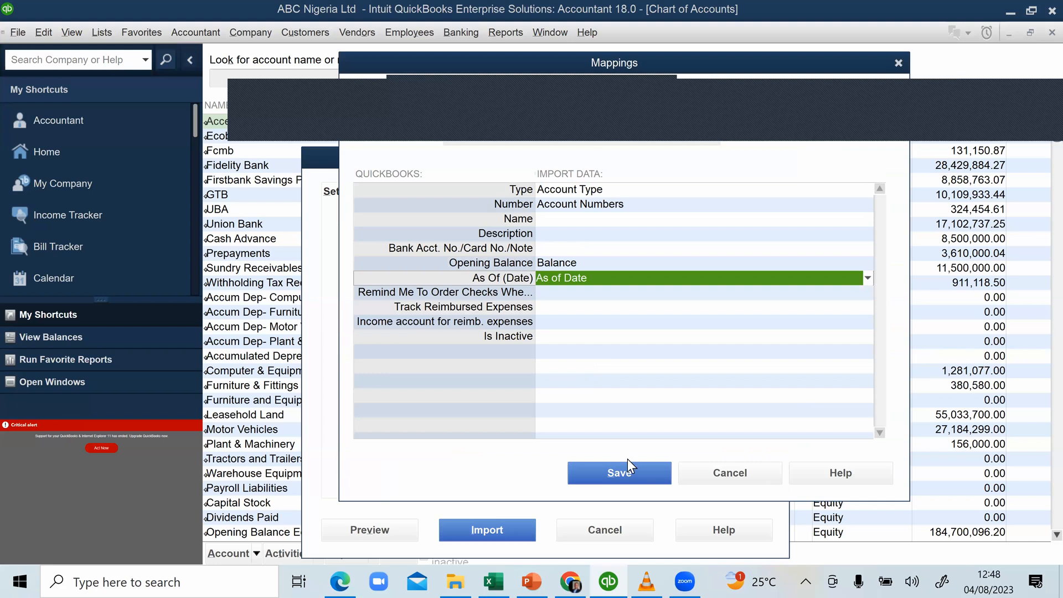
Name the mapping "L Mapping" and try to save it
left_click(632, 473)
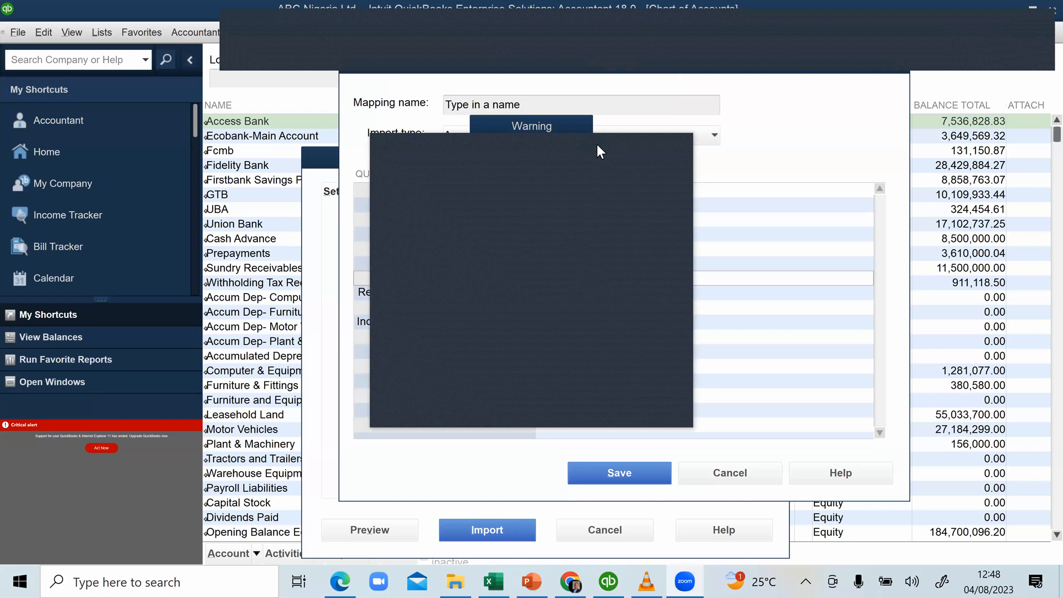
left_click(530, 184)
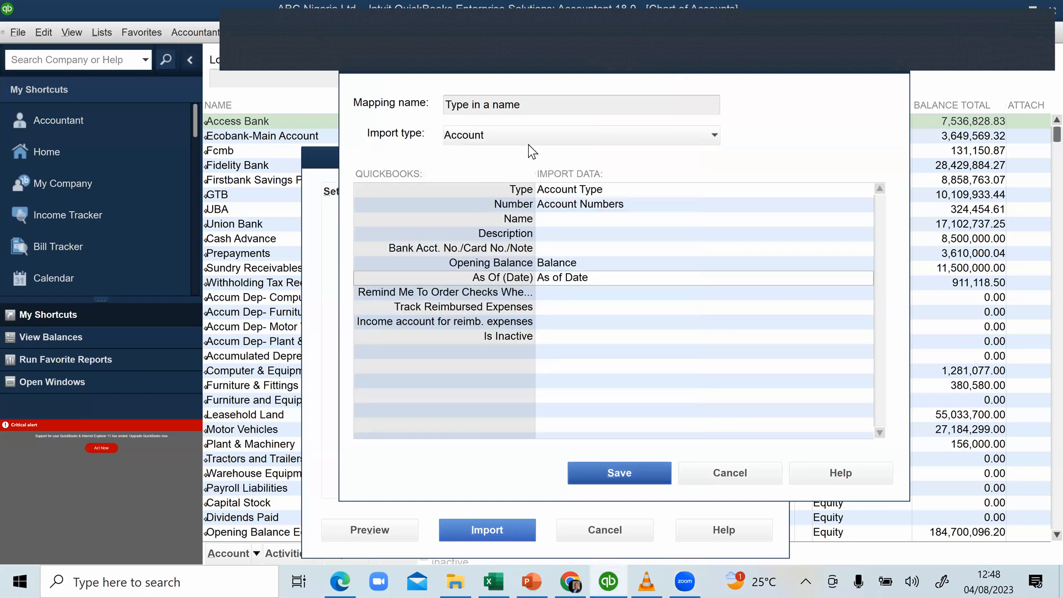
left_click(463, 104)
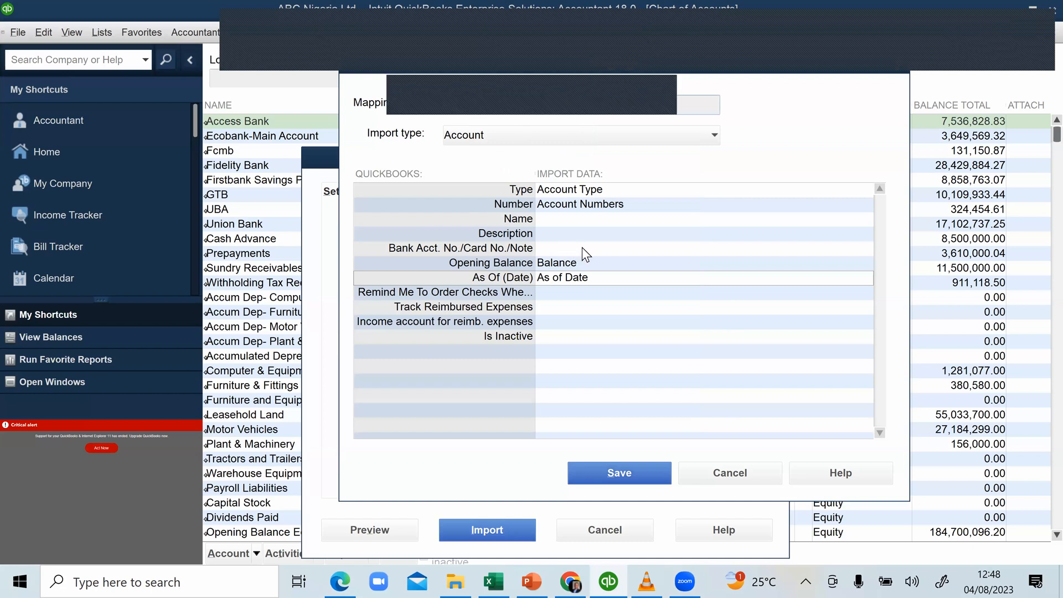
type("L")
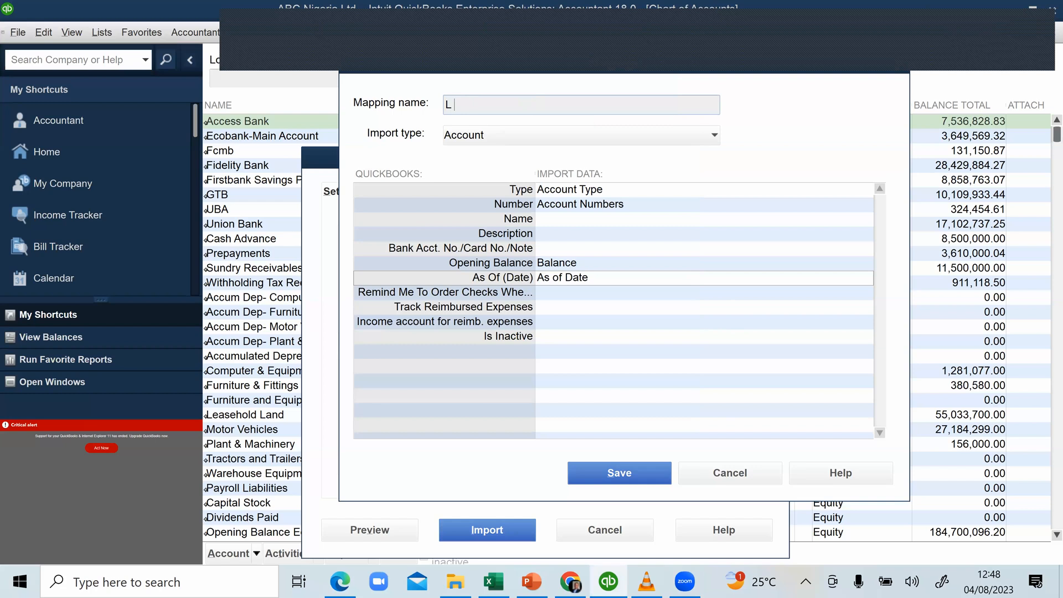
type("Mapping")
key("Return")
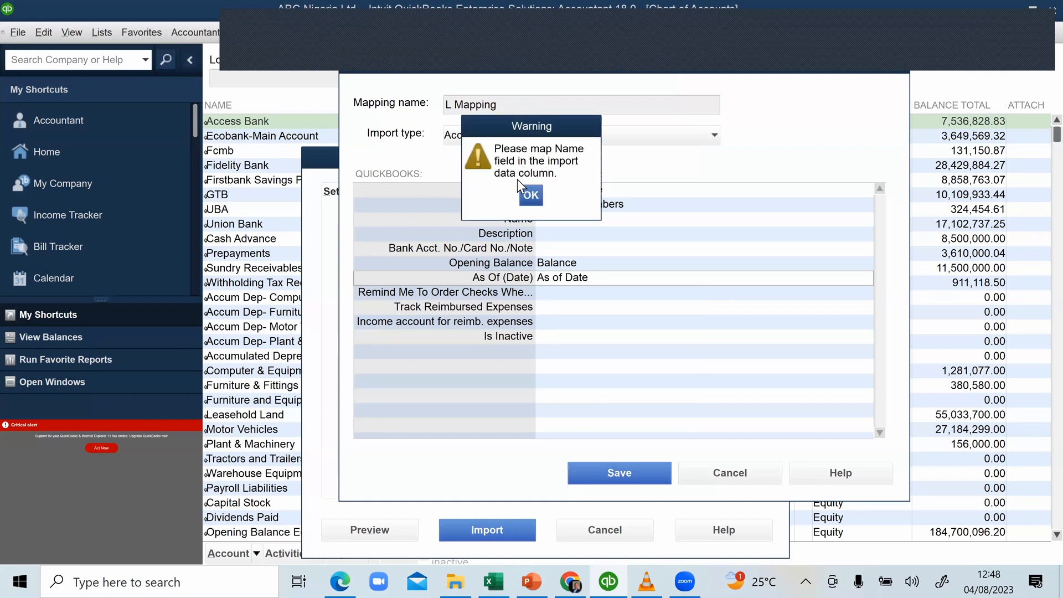
left_click(537, 202)
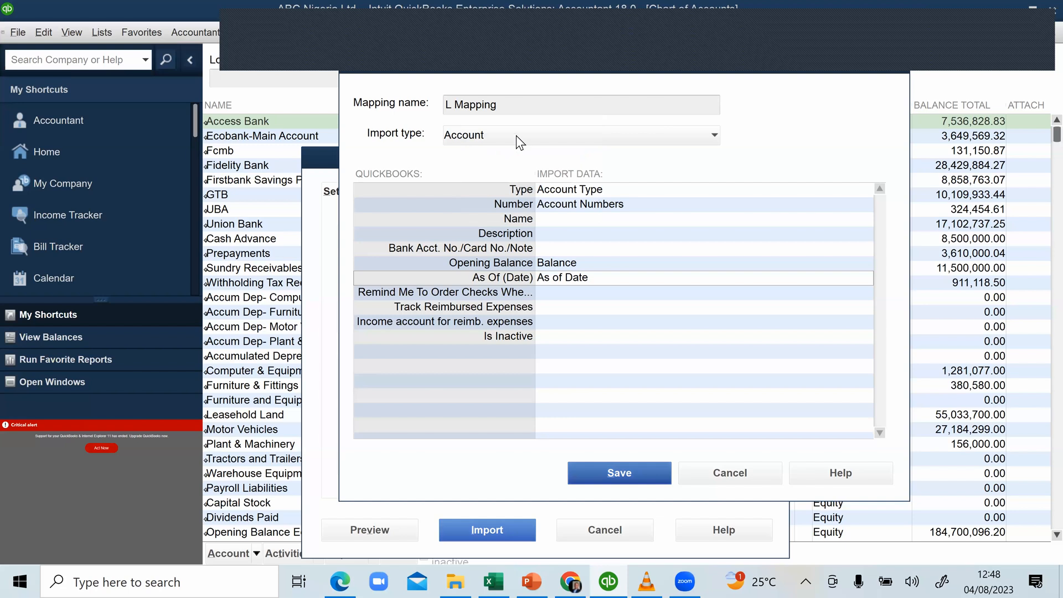
left_click(607, 470)
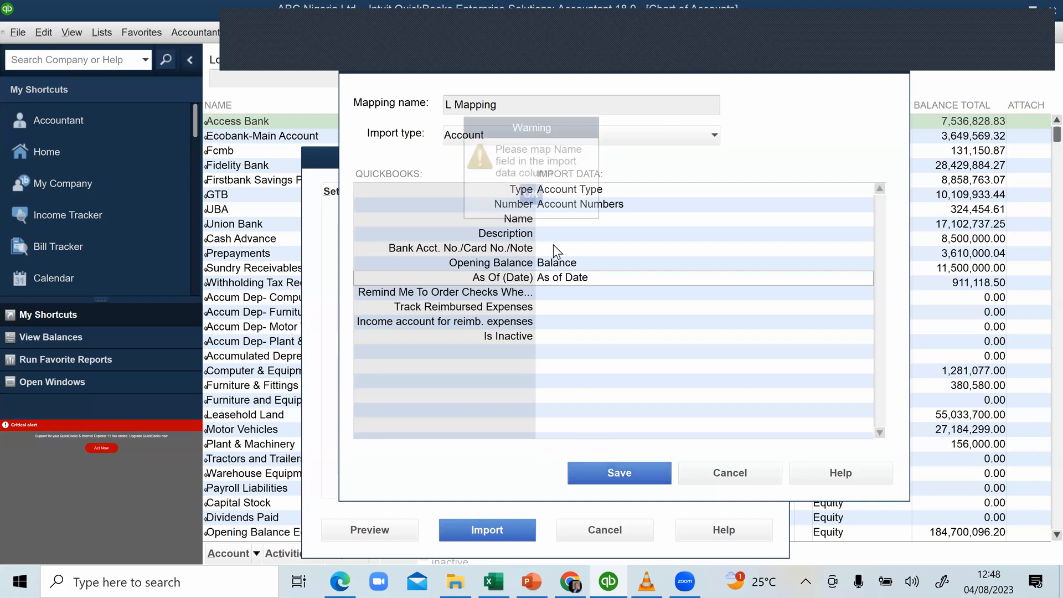
Rename the data mapping as LL and try to save it
left_click(530, 197)
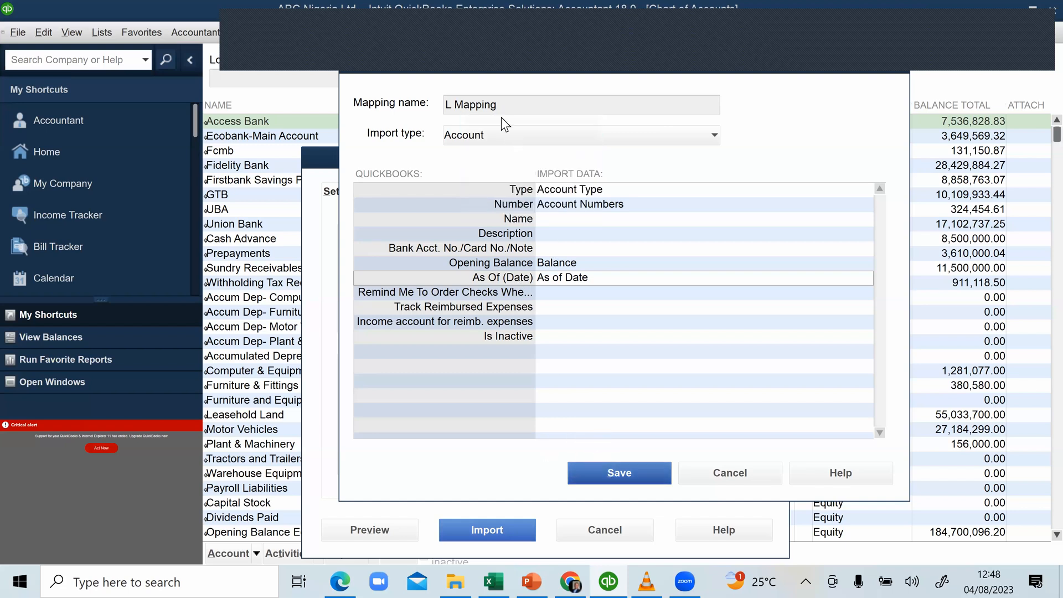
left_click_drag(501, 110, 446, 104)
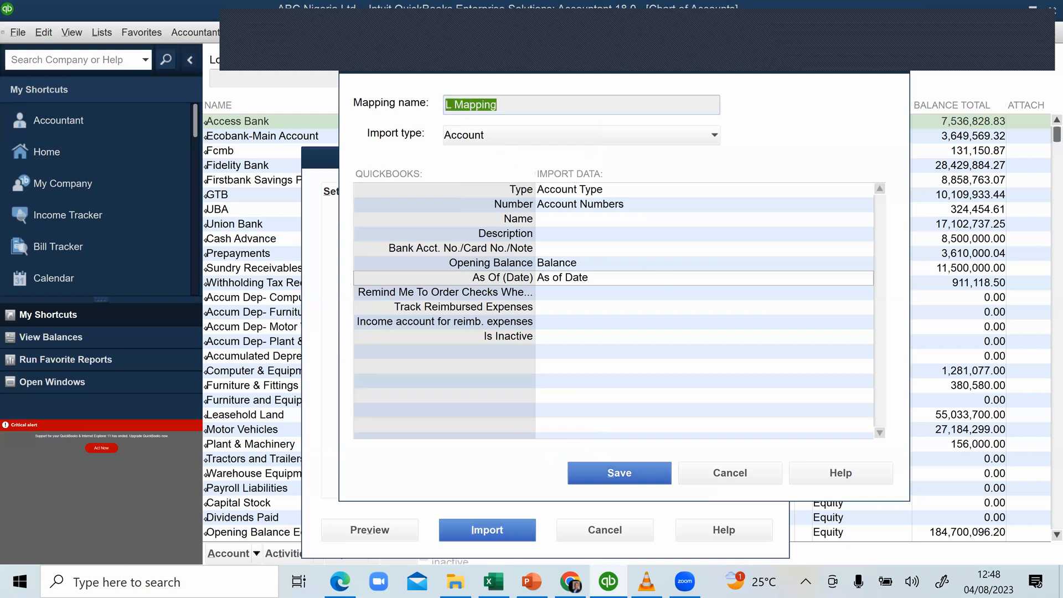
type("LL")
left_click(604, 477)
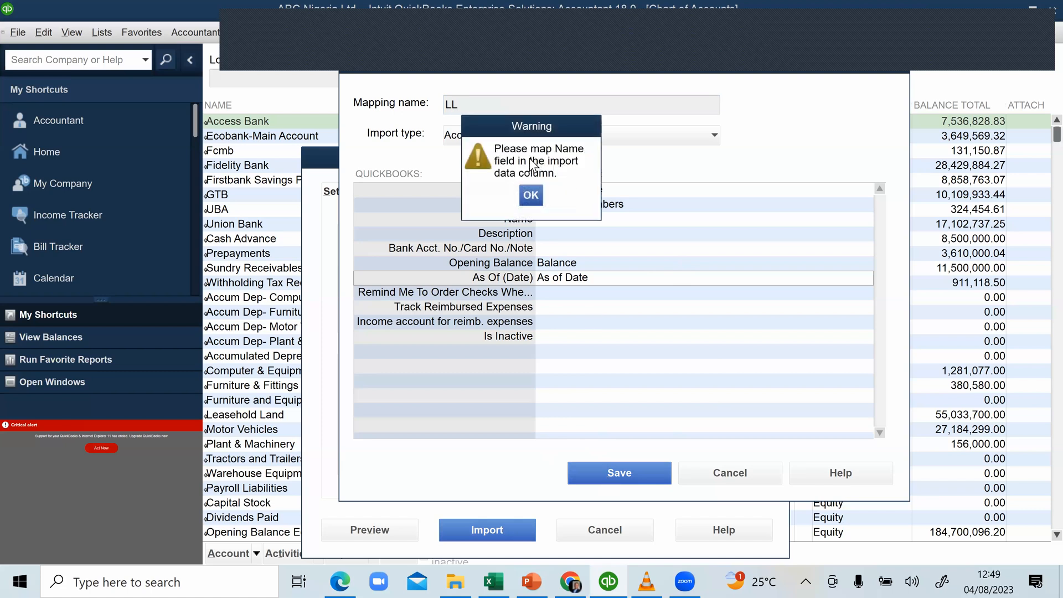
left_click(530, 194)
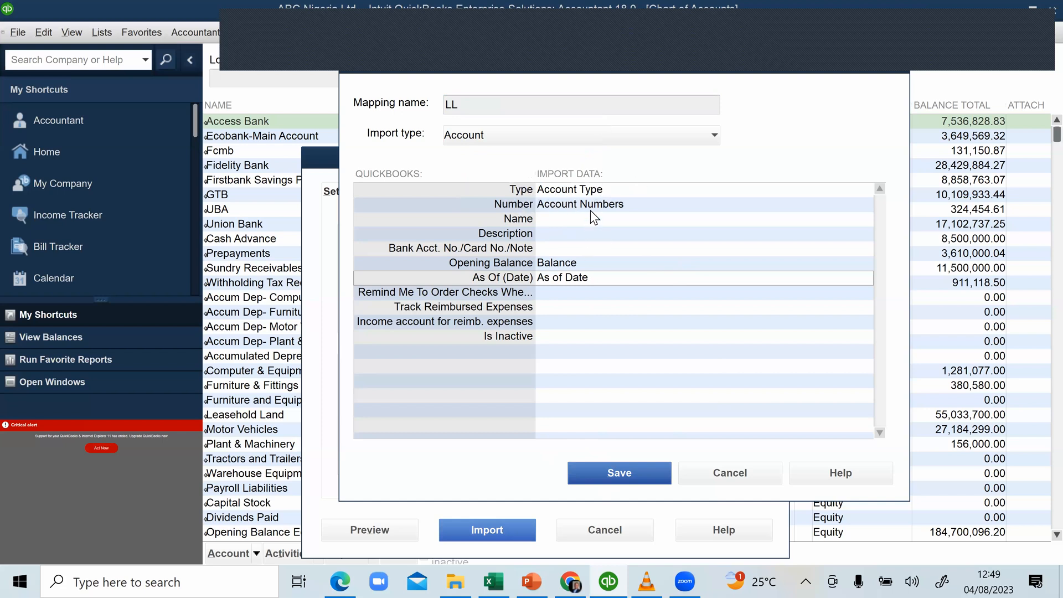
Map the Name field to the Account Names column and save the LL mapping
left_click(558, 221)
left_click(578, 280)
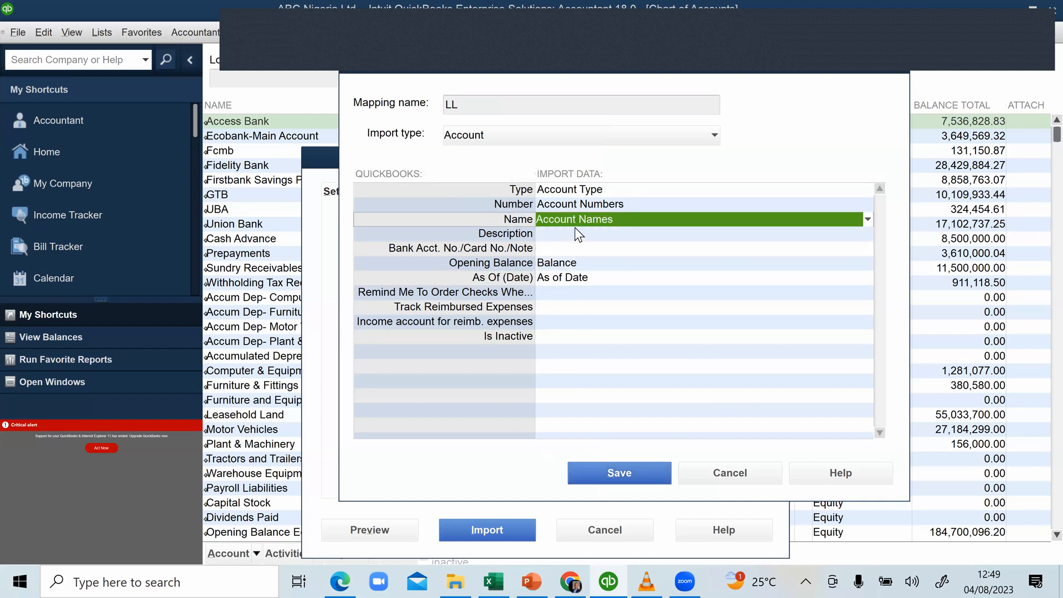
left_click(602, 474)
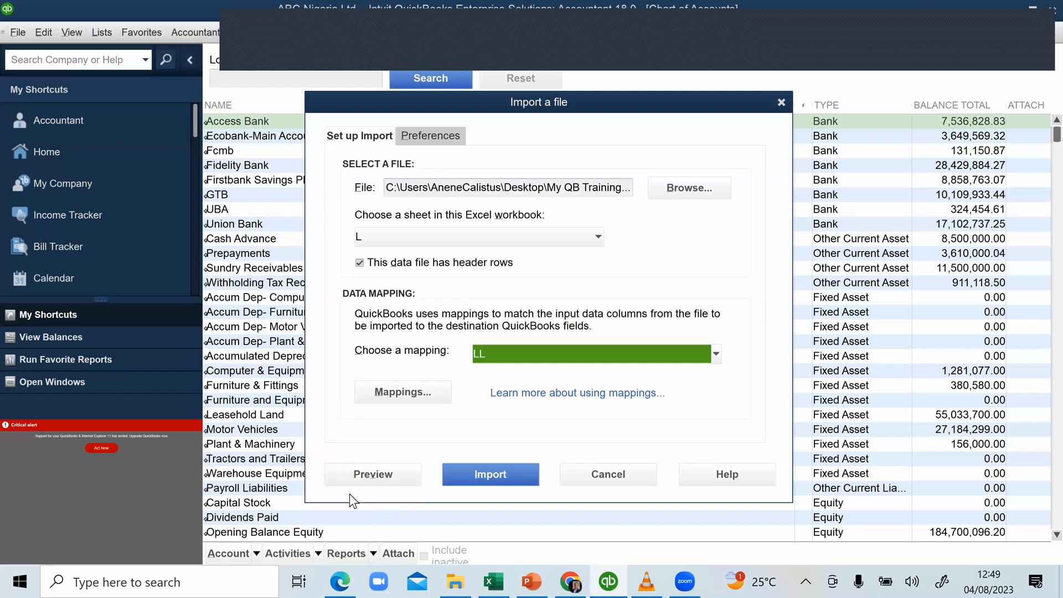
Preview the data from sheet L with the LL mapping and import it into the chart of accounts
left_click(381, 474)
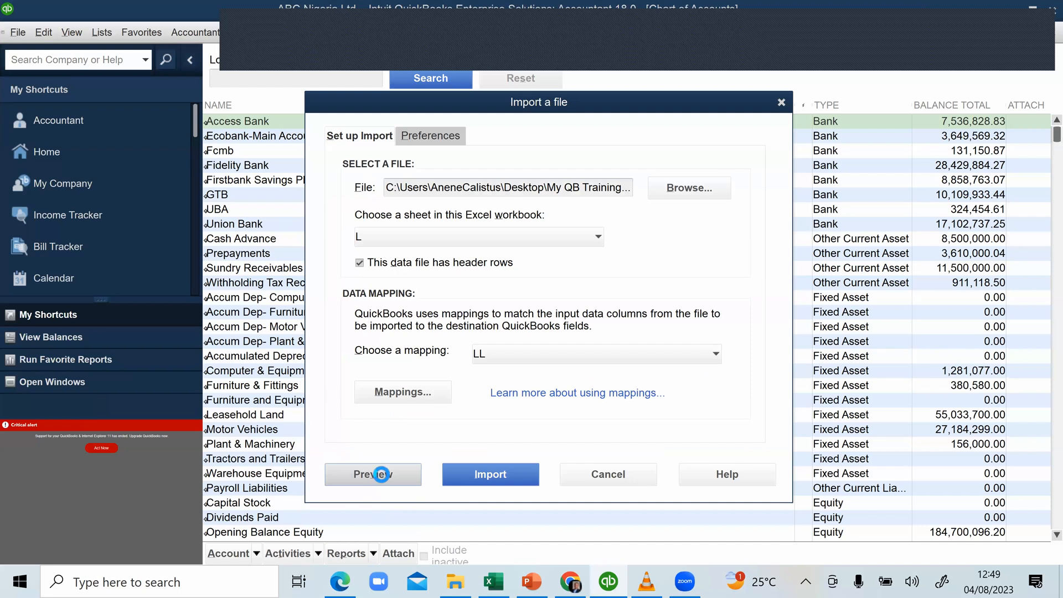
left_click(381, 474)
left_click(580, 284)
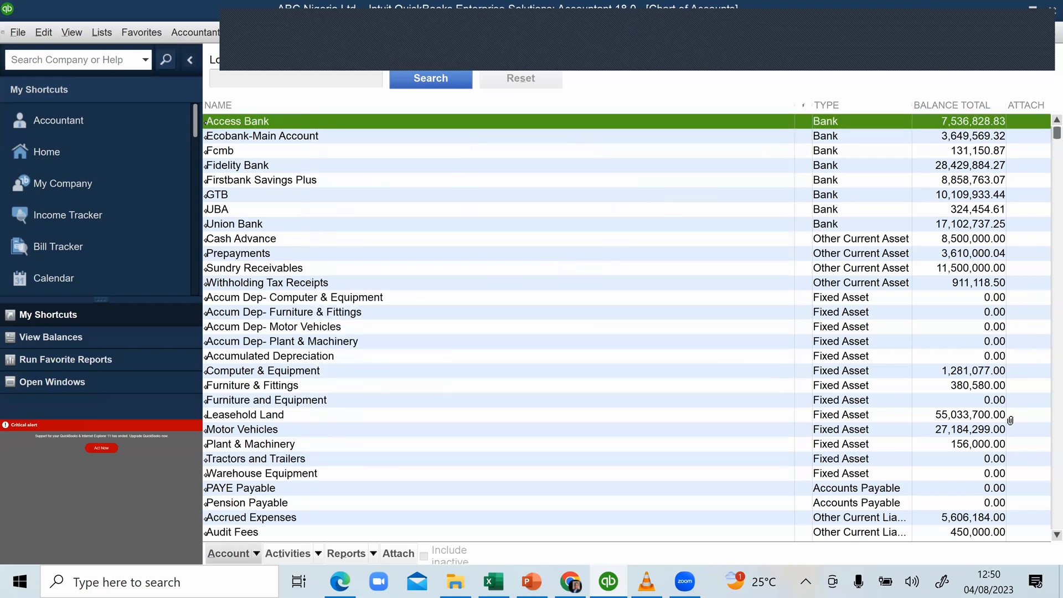
Review the imported liability and equity accounts and their balances in the chart of accounts
scroll(969, 451, "down", 2)
scroll(969, 451, "down", 3)
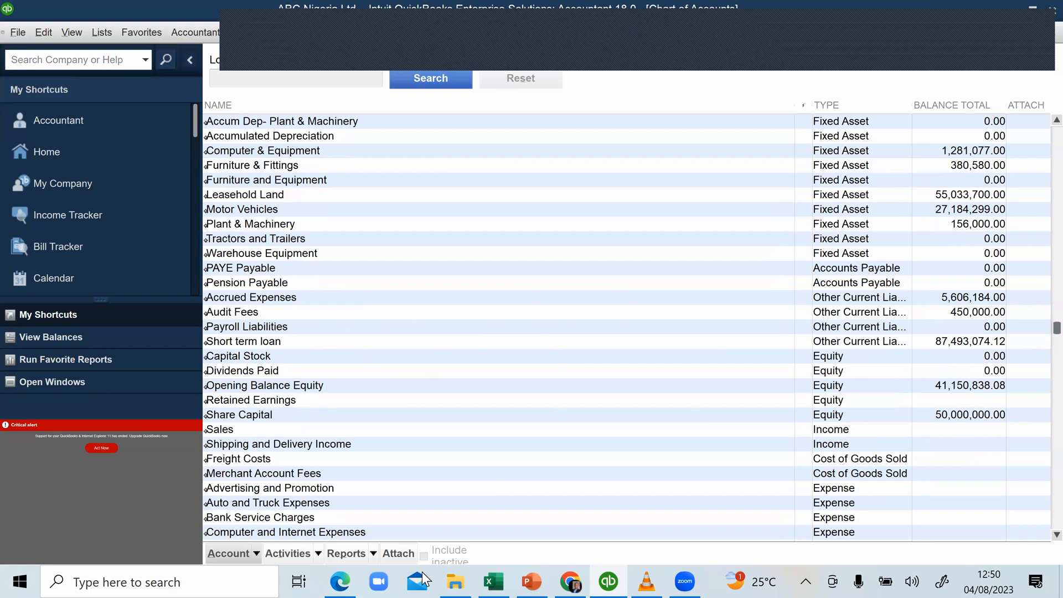
left_click(453, 580)
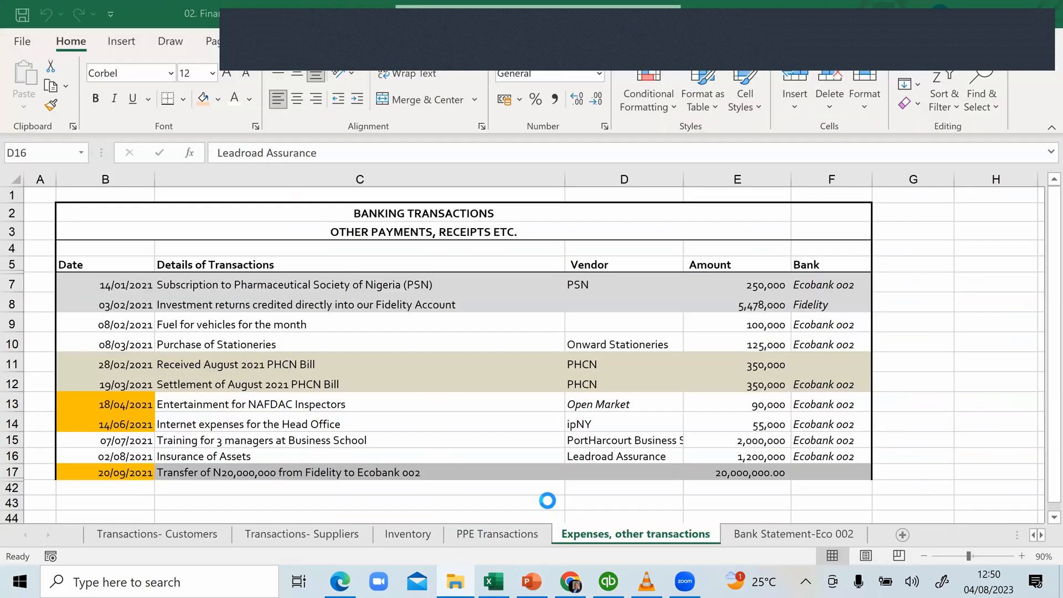
left_click(550, 508)
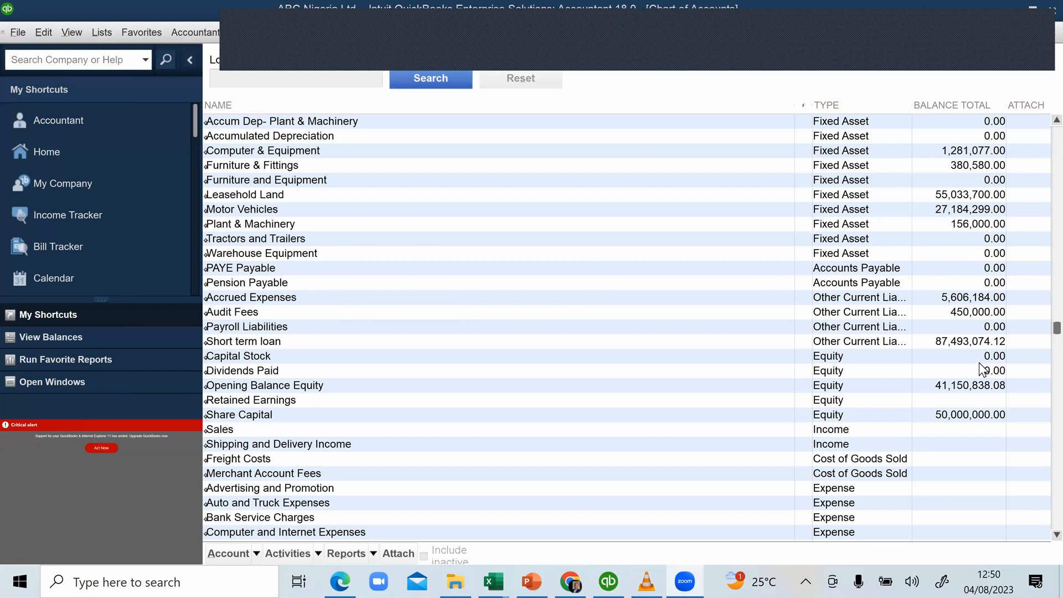
scroll(941, 377, "down", 4)
scroll(944, 354, "down", 1)
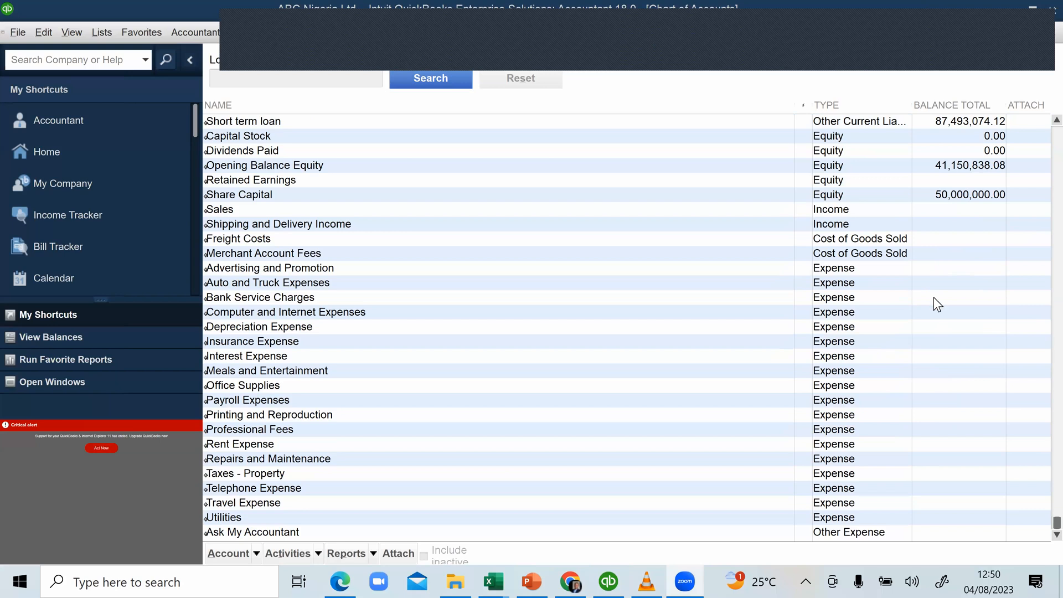
scroll(925, 282, "up", 4)
scroll(267, 238, "up", 5)
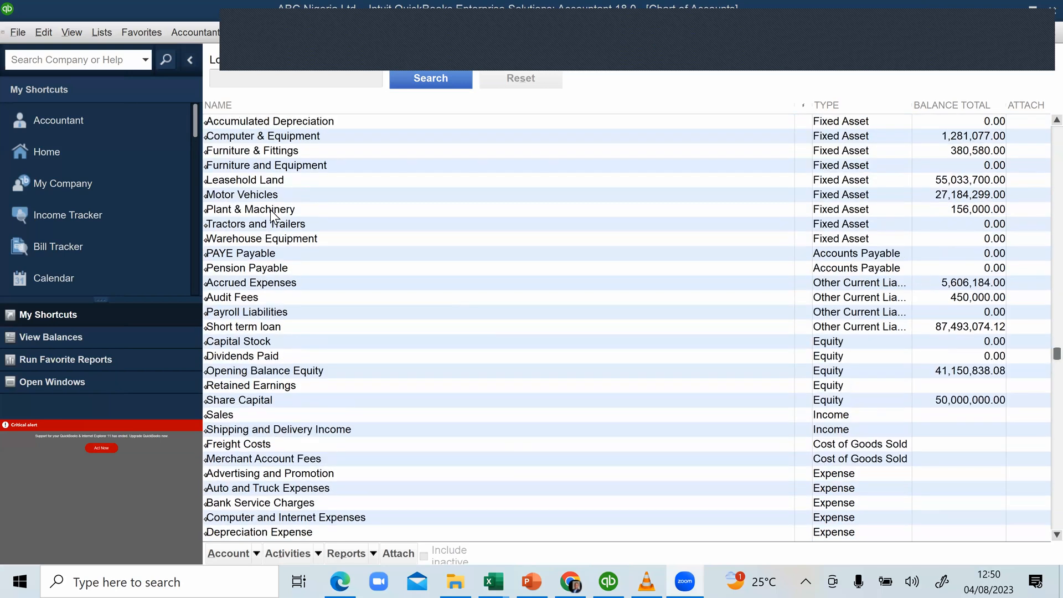
scroll(266, 242, "up", 1)
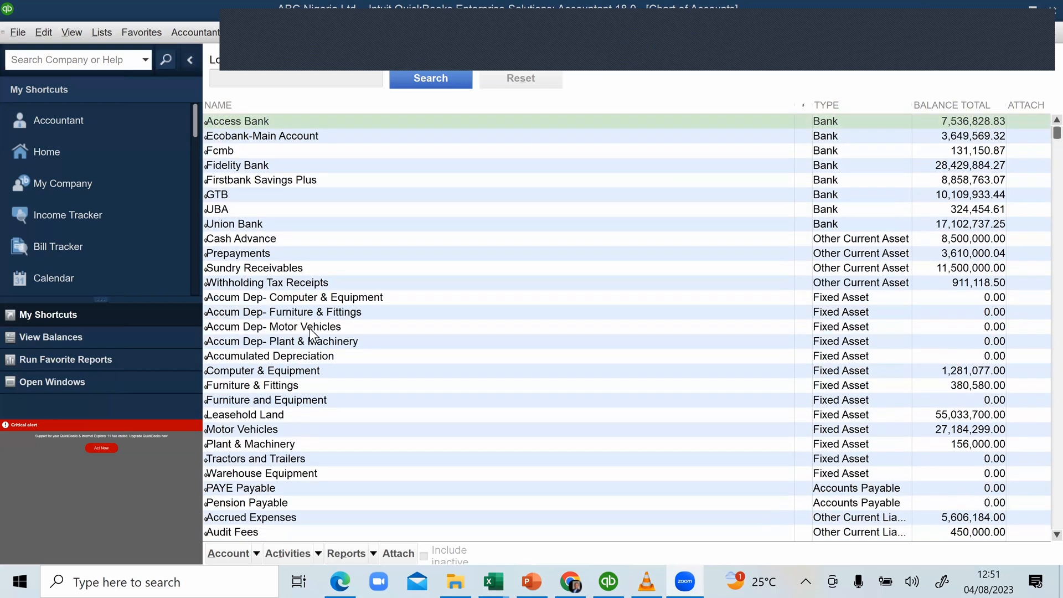
scroll(310, 329, "down", 8)
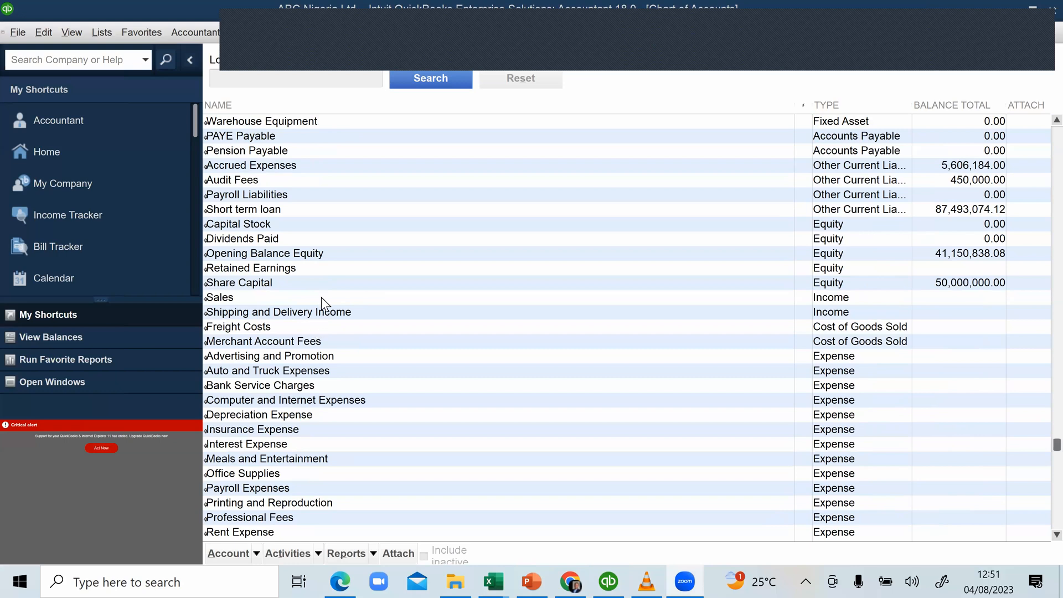
scroll(321, 301, "up", 8)
scroll(321, 324, "down", 4)
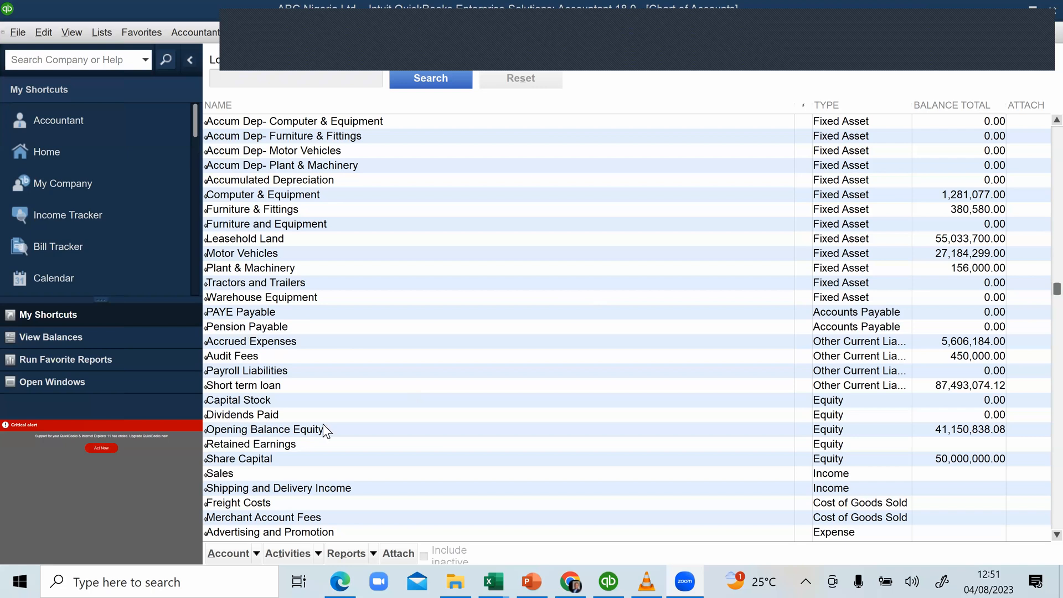
Check the account types and balances on sheet L of the QBD Masterclass workbook in Excel, and return to QuickBooks
mouse_move(501, 579)
left_click(659, 527)
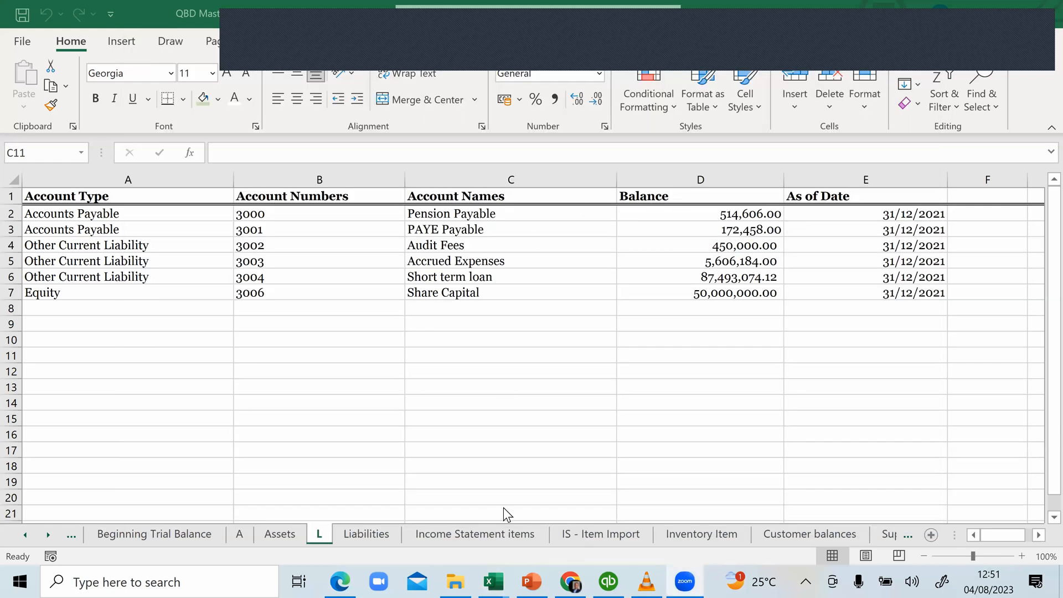
left_click(608, 581)
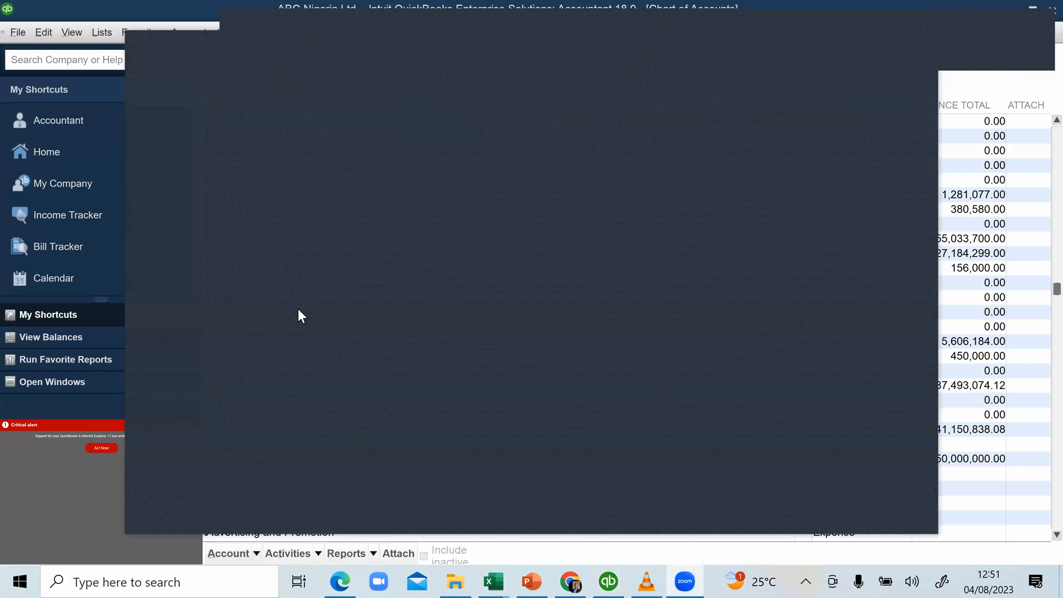
Edit the PAYE Payable account to mark it as inactive, and save it
left_click(298, 308)
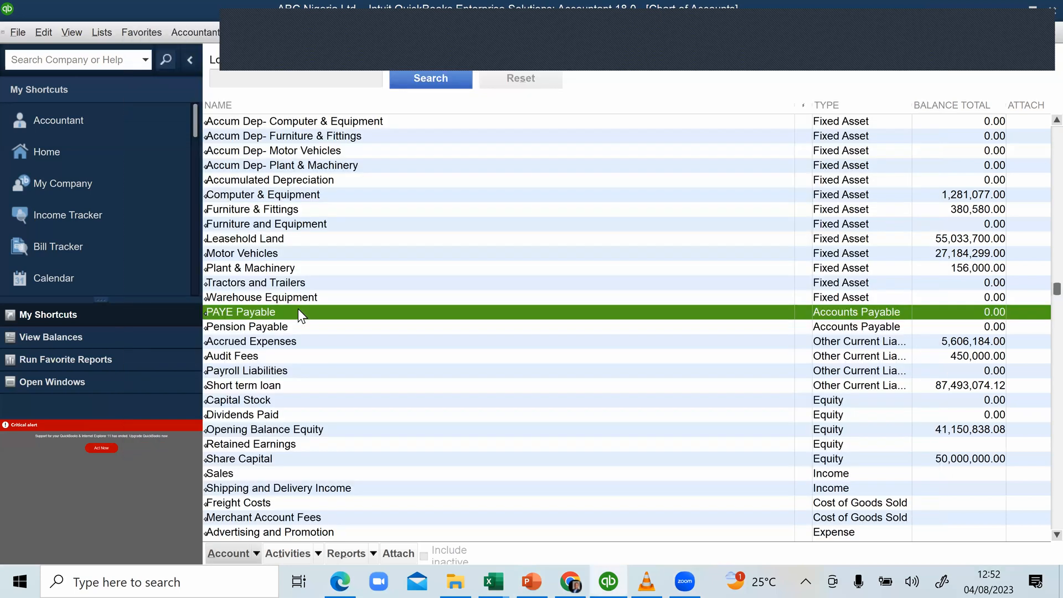
right_click(297, 308)
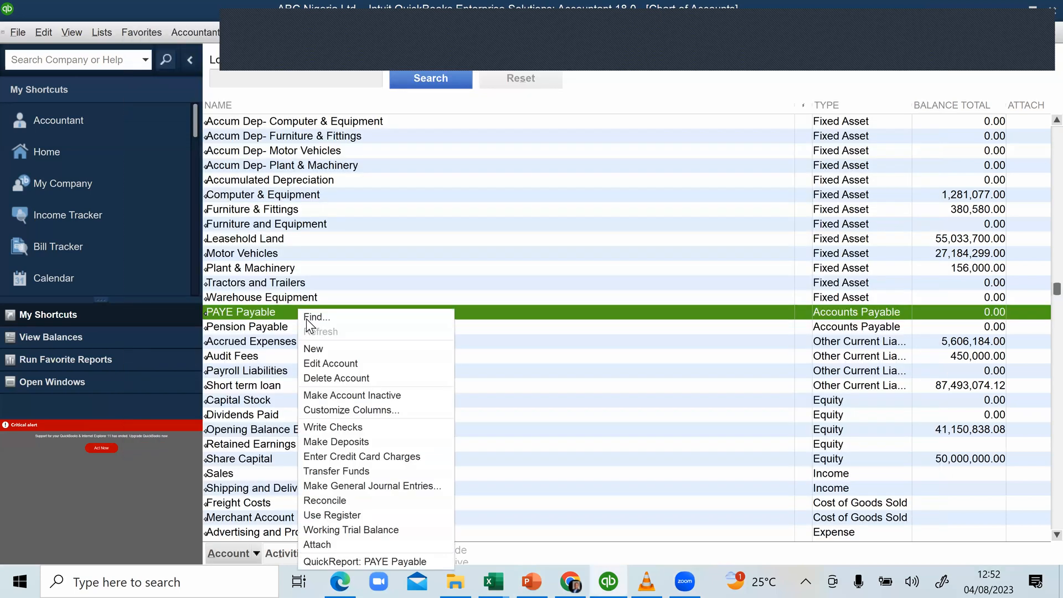
left_click(325, 361)
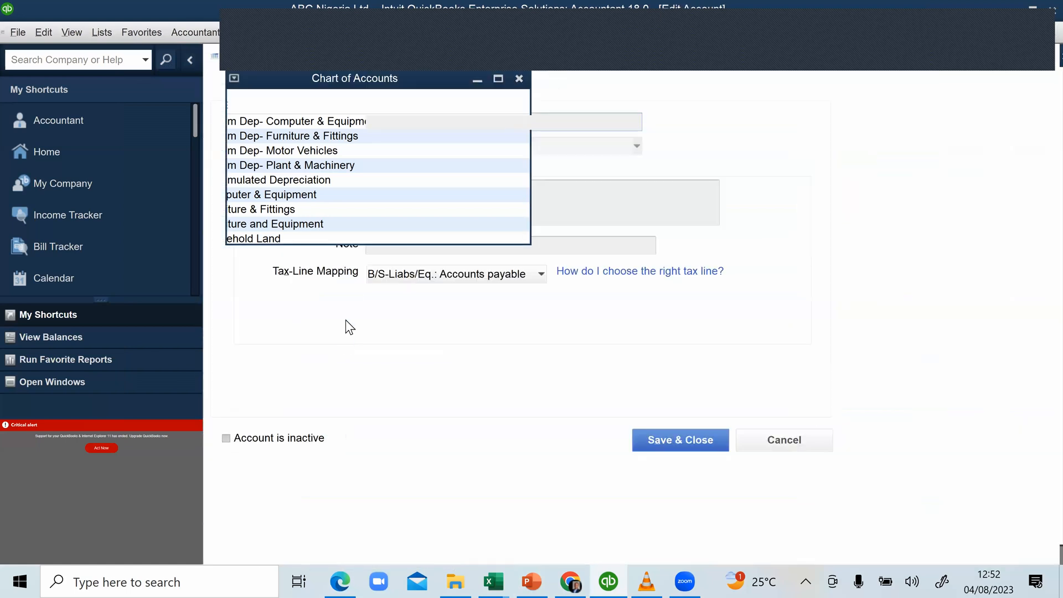
left_click(427, 278)
left_click(599, 289)
left_click(408, 192)
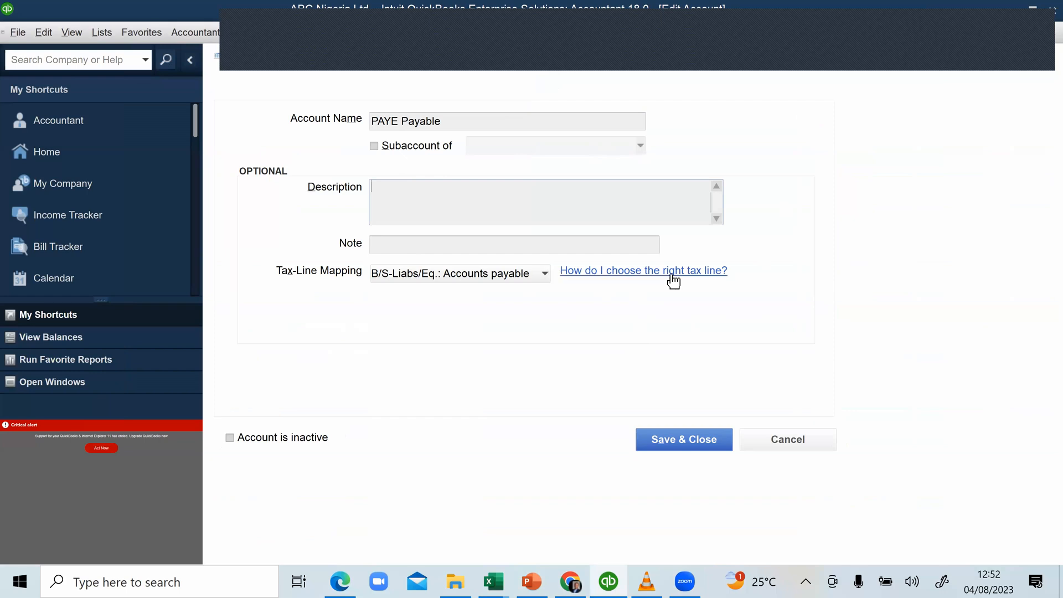
left_click(529, 249)
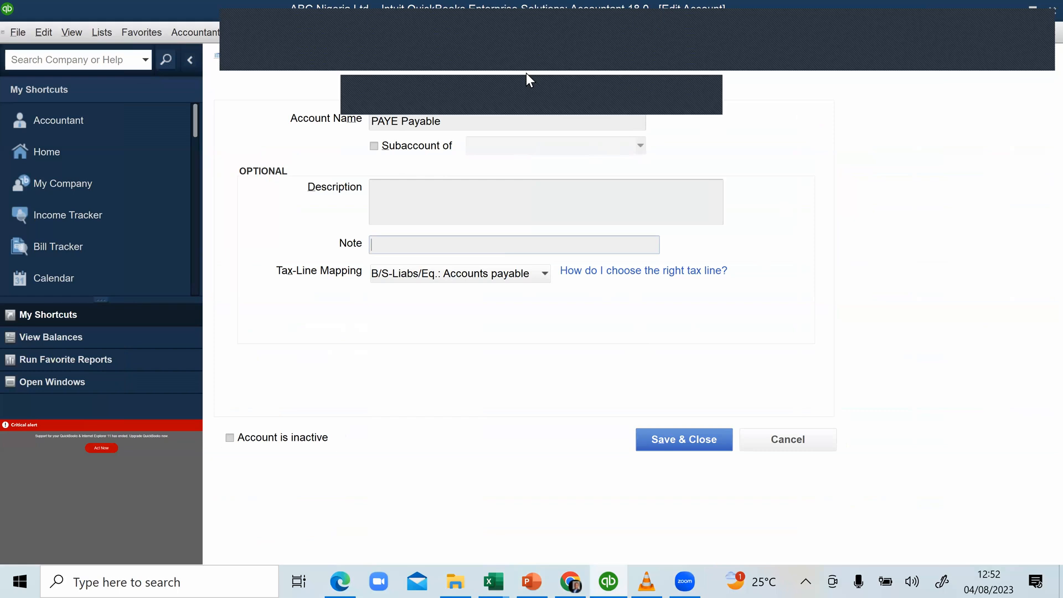
left_click(417, 118)
left_click(409, 153)
left_click(389, 213)
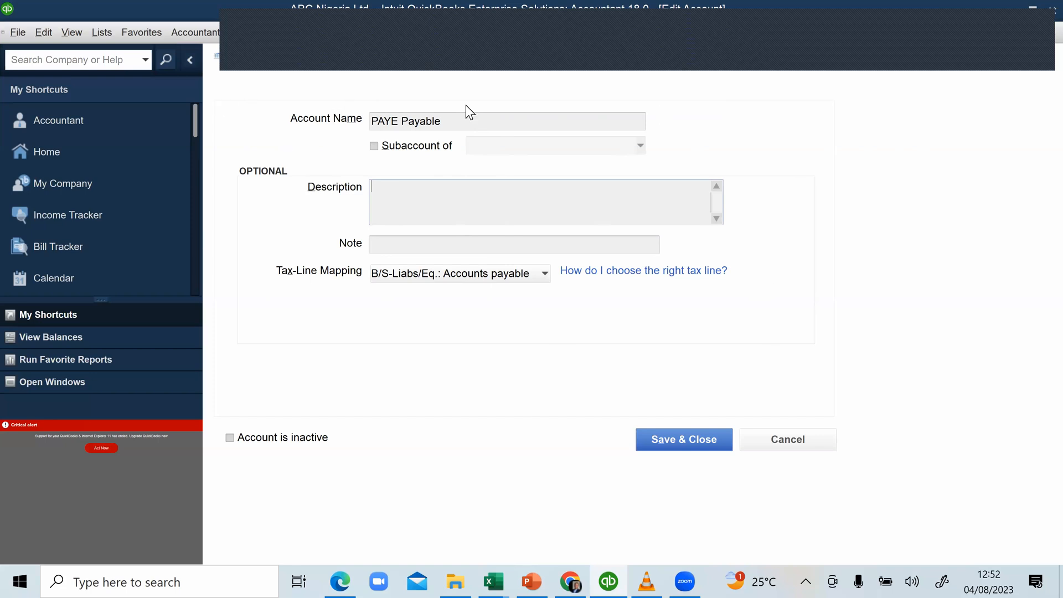
left_click(230, 438)
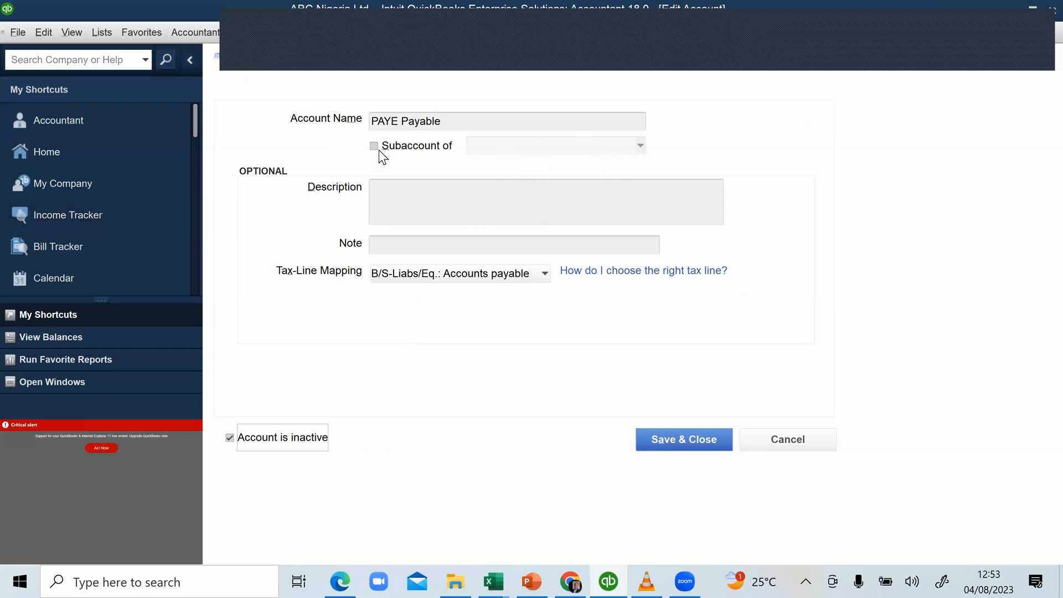
left_click(693, 441)
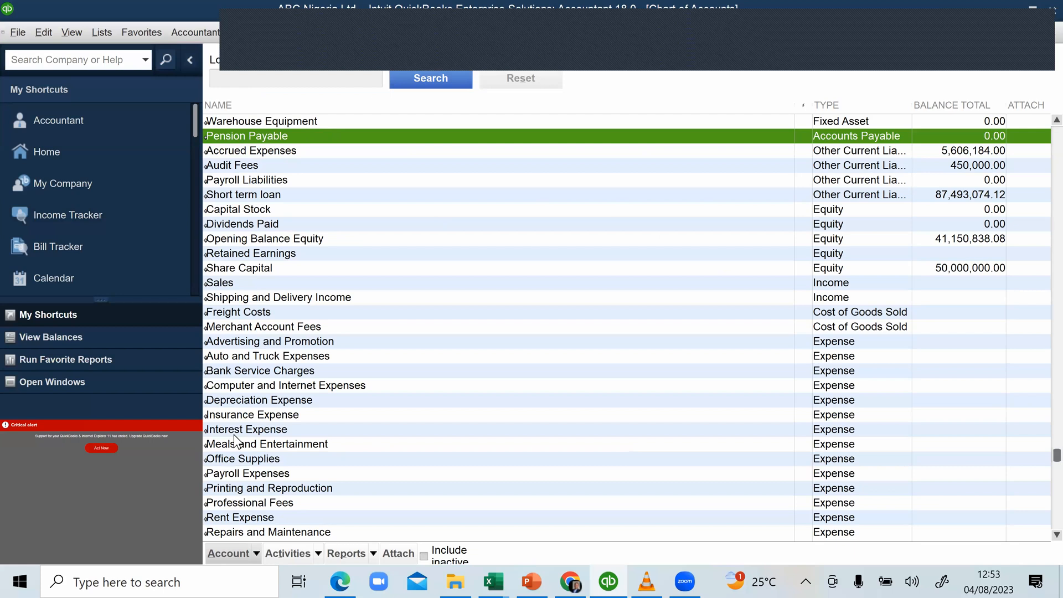
Start adding a new account to the chart of accounts with the type Accounts Payable
left_click(257, 555)
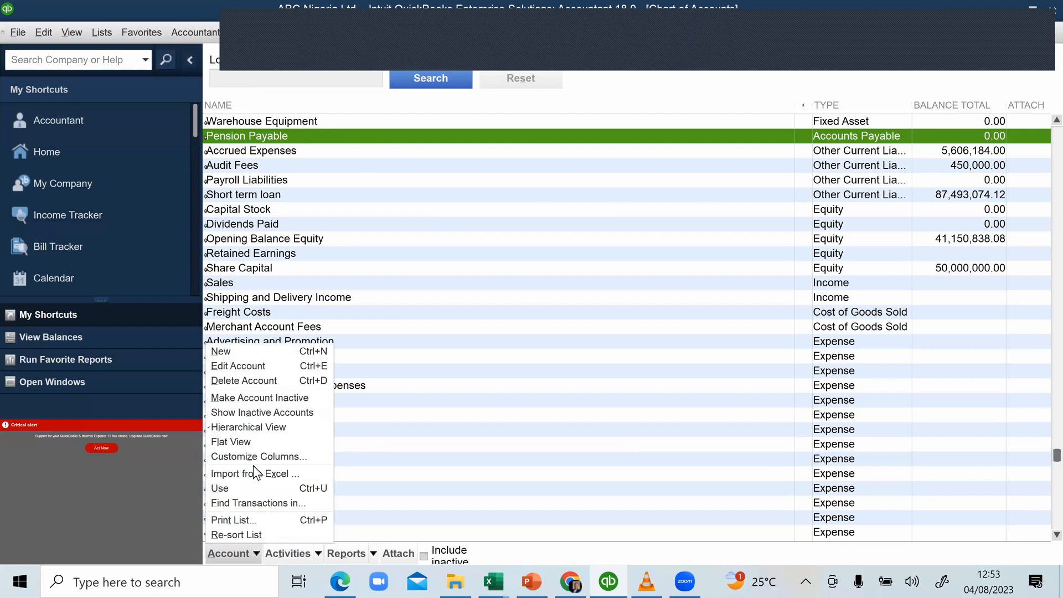
left_click(241, 353)
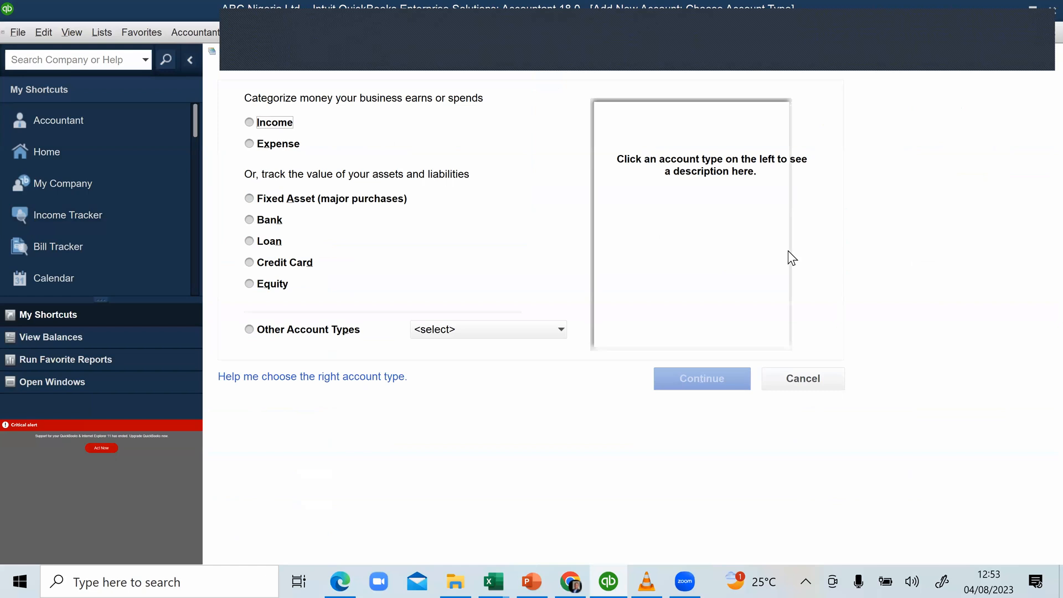
left_click(556, 331)
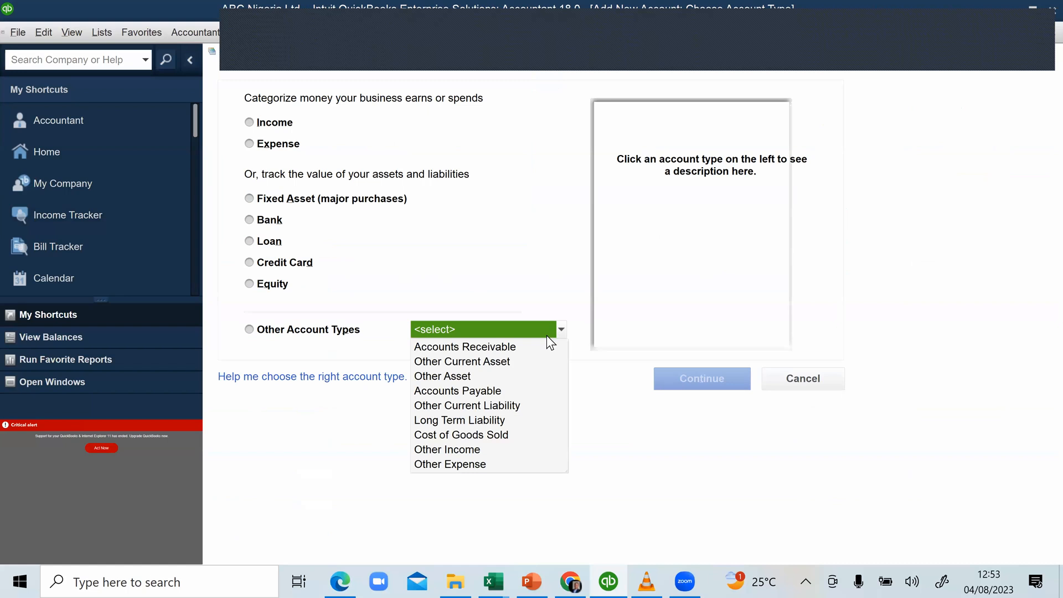
left_click(460, 385)
left_click(695, 380)
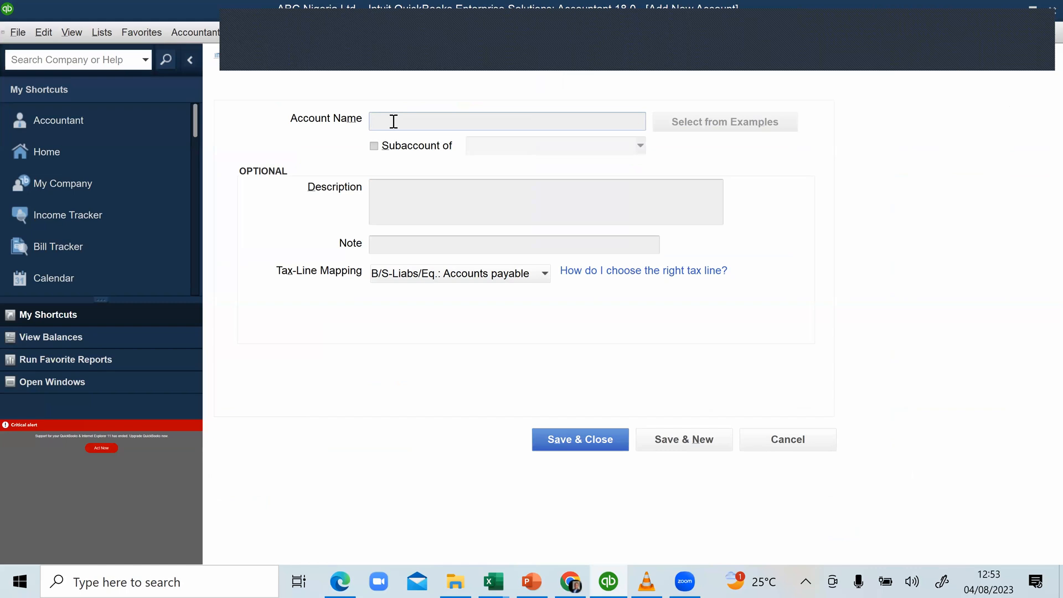
Name the new account PAYE Payable and keep the tax-line mapping B/S-Liabs/Eq.: Accounts payable
type("PAYE Payable")
left_click(408, 202)
left_click(413, 279)
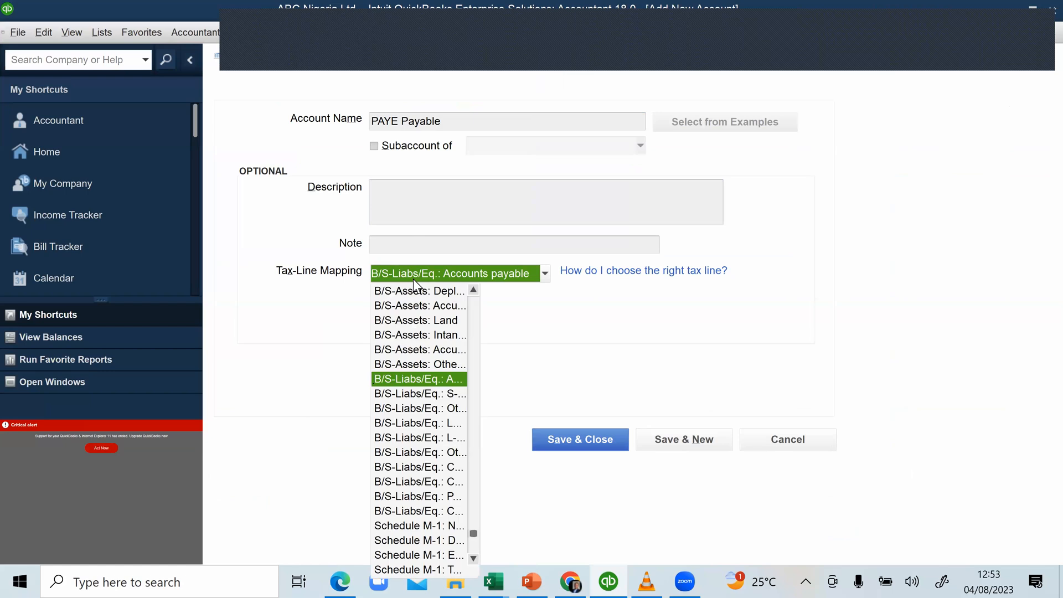
left_click(427, 270)
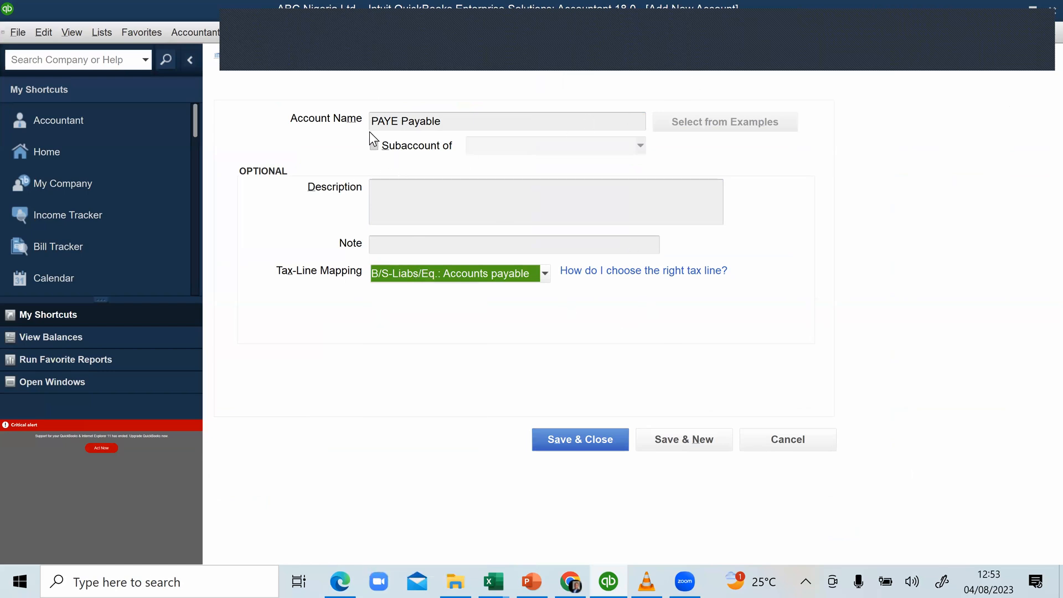
Look through the available account types, and switch to sheet L of the QBD Masterclass workbook in Excel
left_click(430, 59)
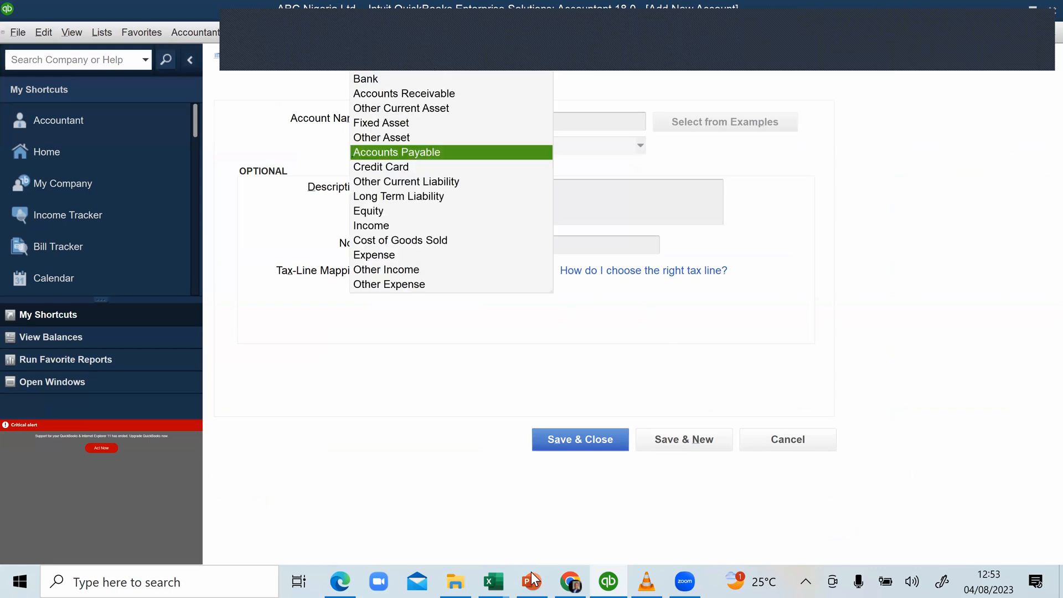
left_click(494, 582)
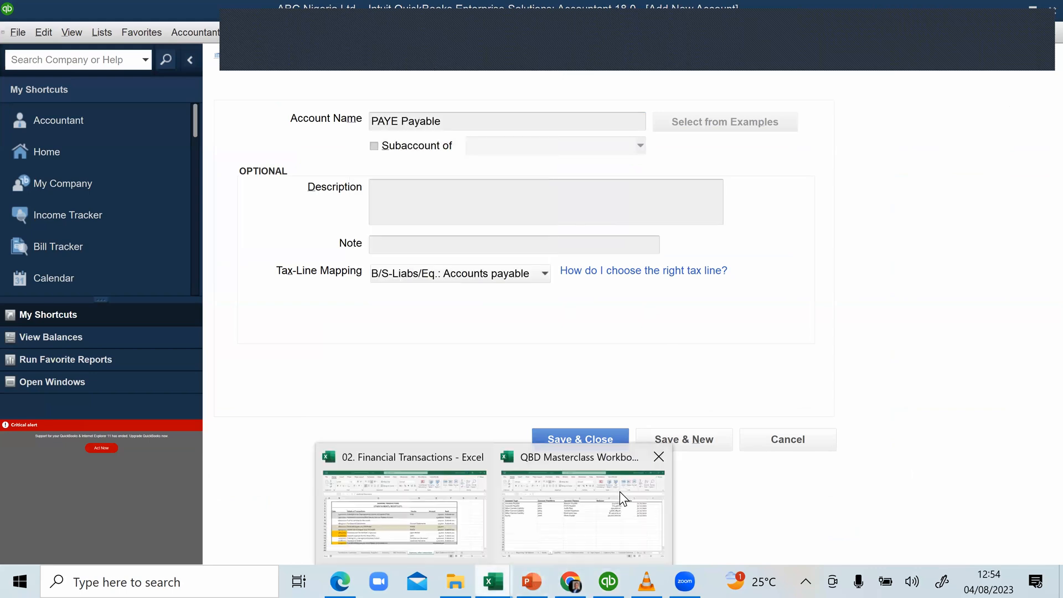
left_click(600, 509)
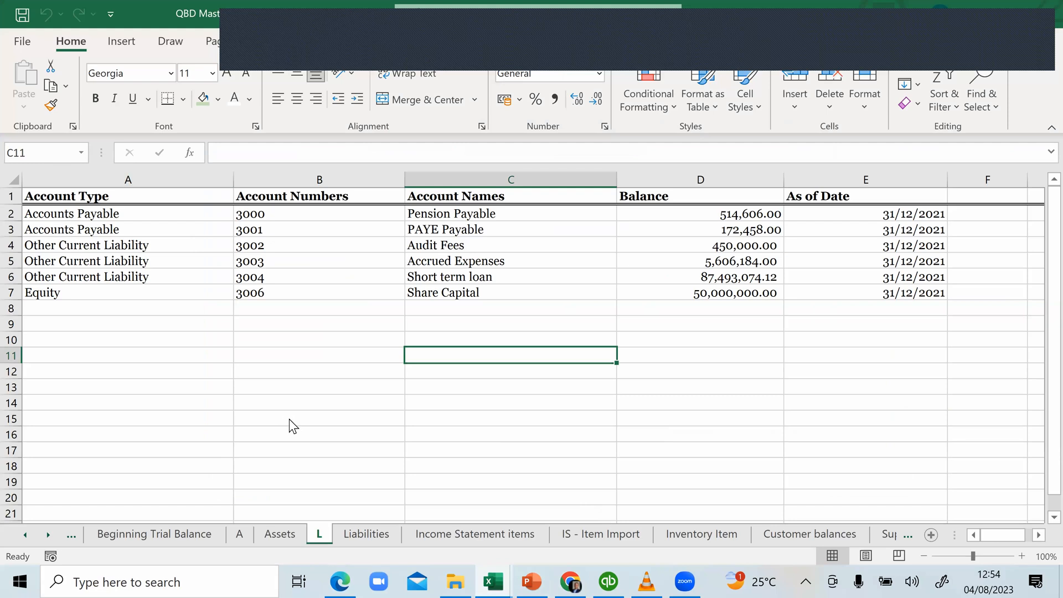
Switch back to QuickBooks and change the new account's type to Other Current Liability
left_click(608, 580)
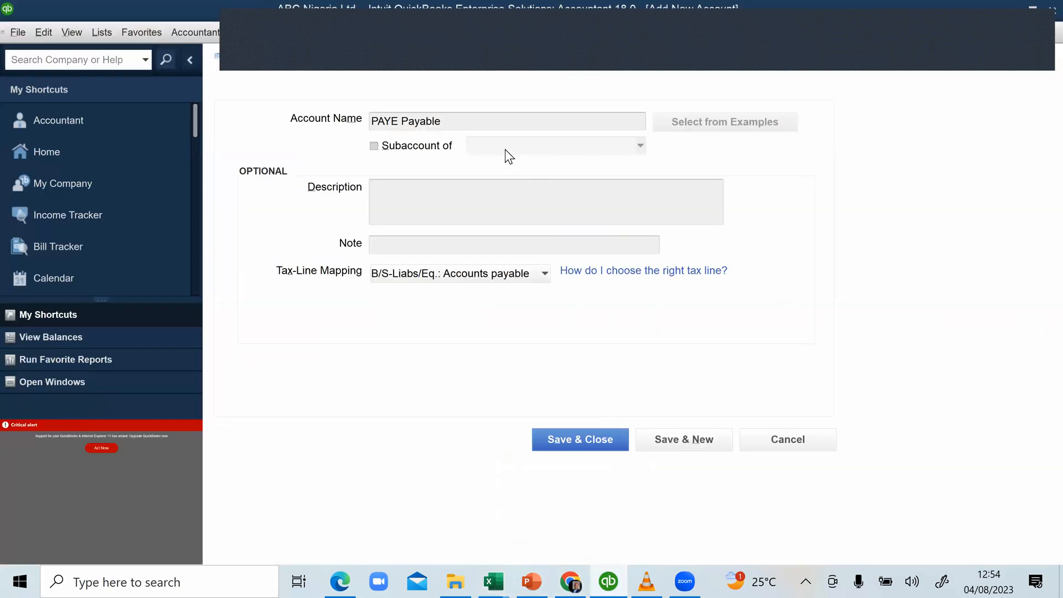
left_click(444, 59)
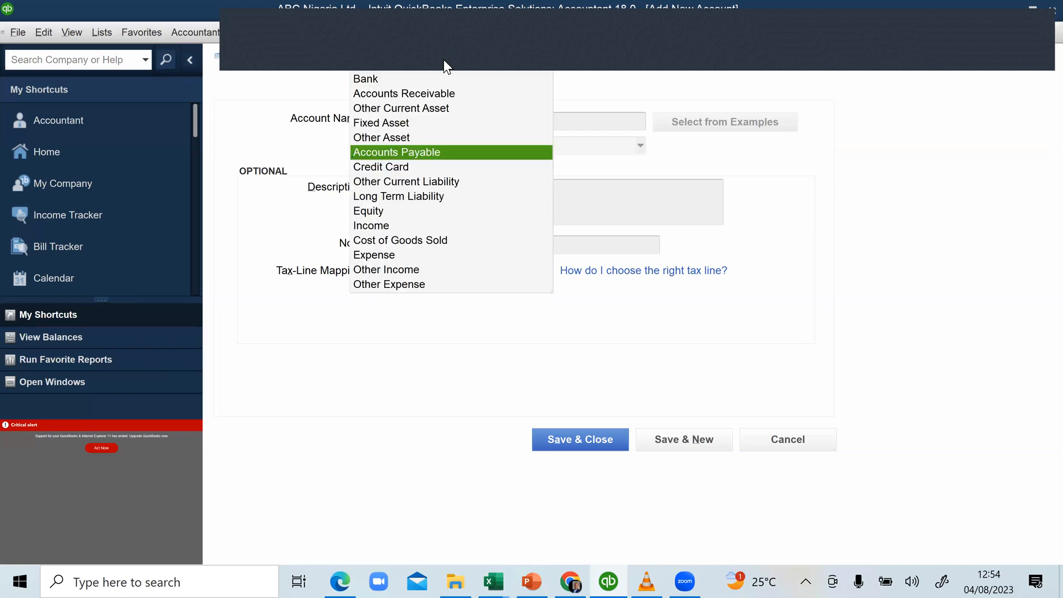
left_click(396, 186)
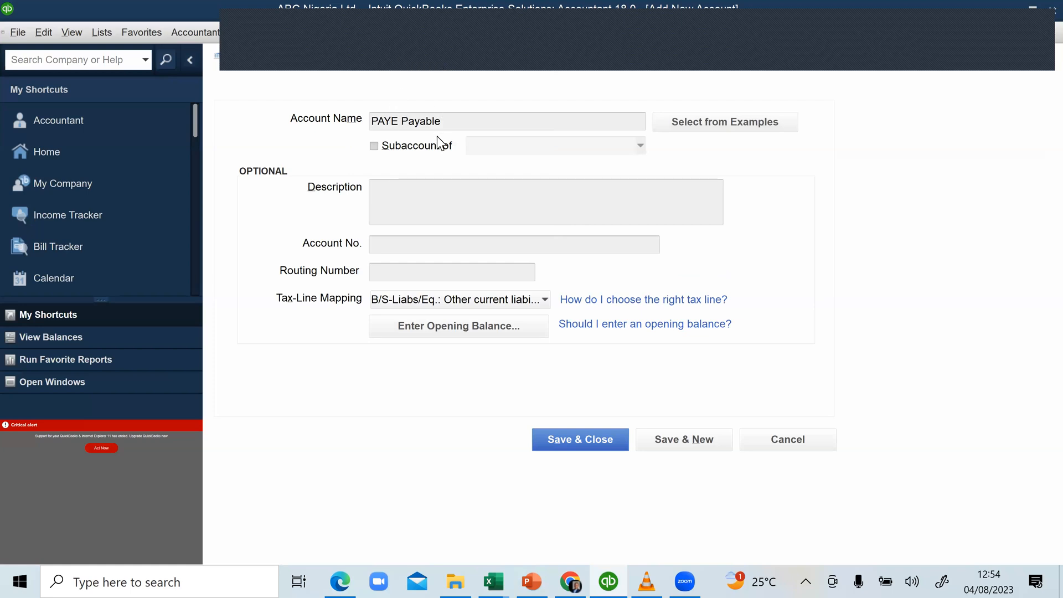
Open the opening balance entry for the new account, and copy the Pension Payable balance 514606 from the QBD Masterclass workbook in Excel
left_click(414, 331)
left_click(492, 581)
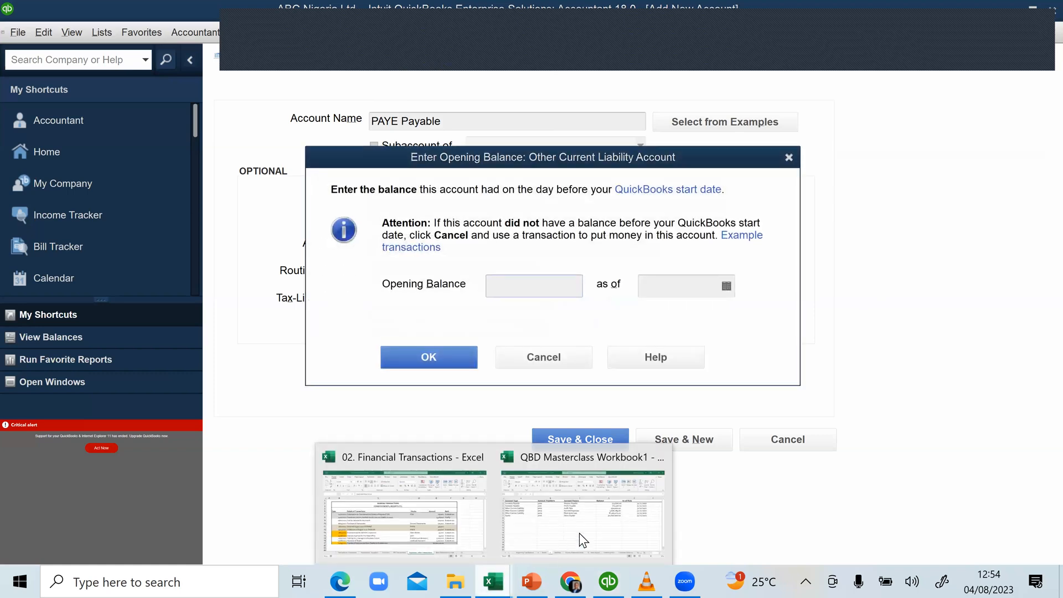
left_click(612, 492)
double_click(731, 214)
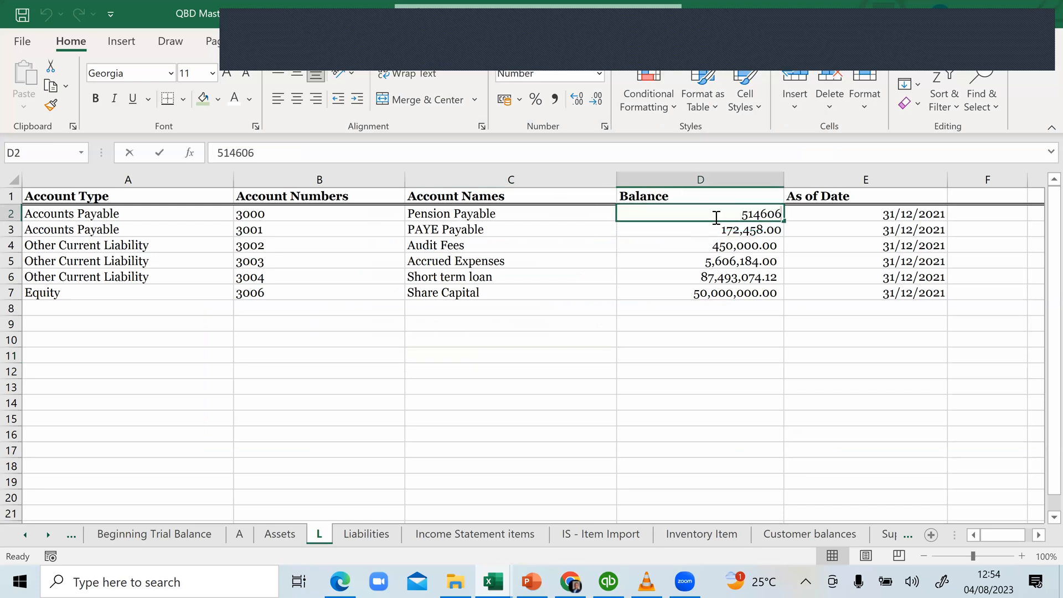
left_click_drag(731, 214, 786, 214)
right_click(772, 215)
left_click(811, 253)
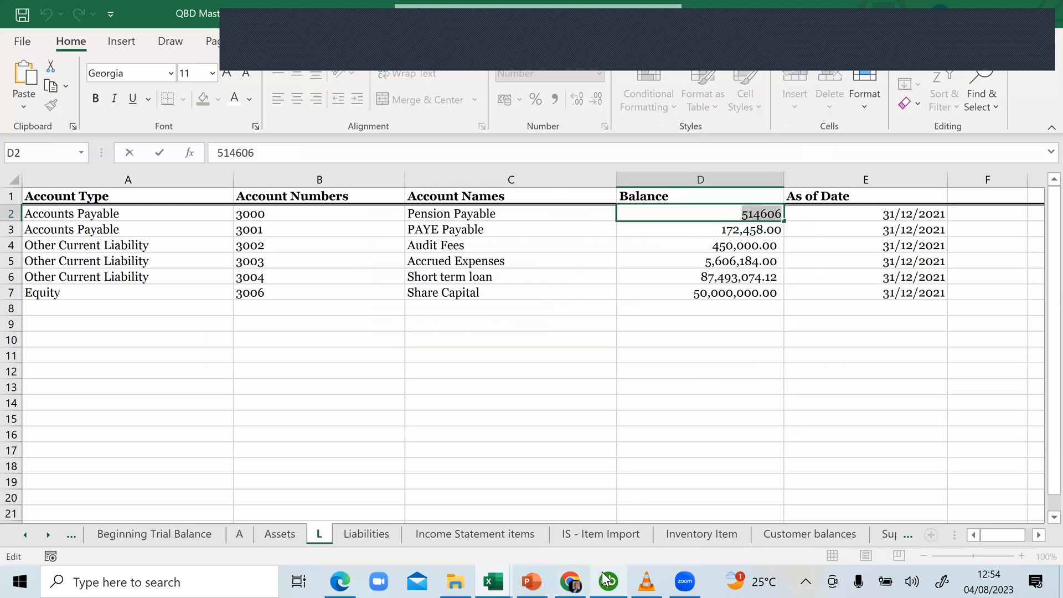
Return to QuickBooks and enter an opening balance of 514,606.00 as of 31/12/2021 for the new liability account
key("alt+Tab")
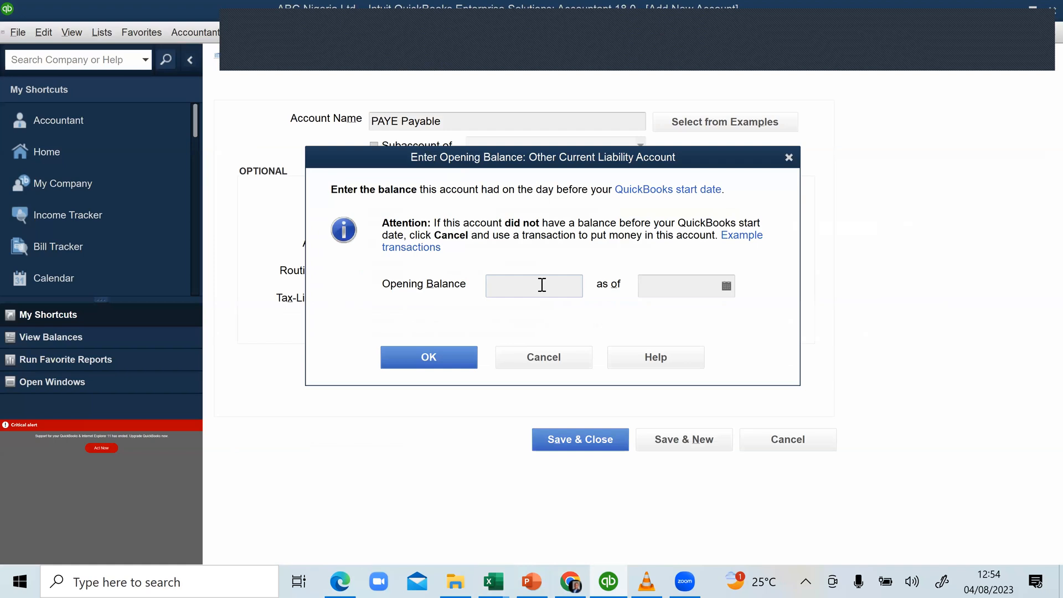
key("alt+Tab")
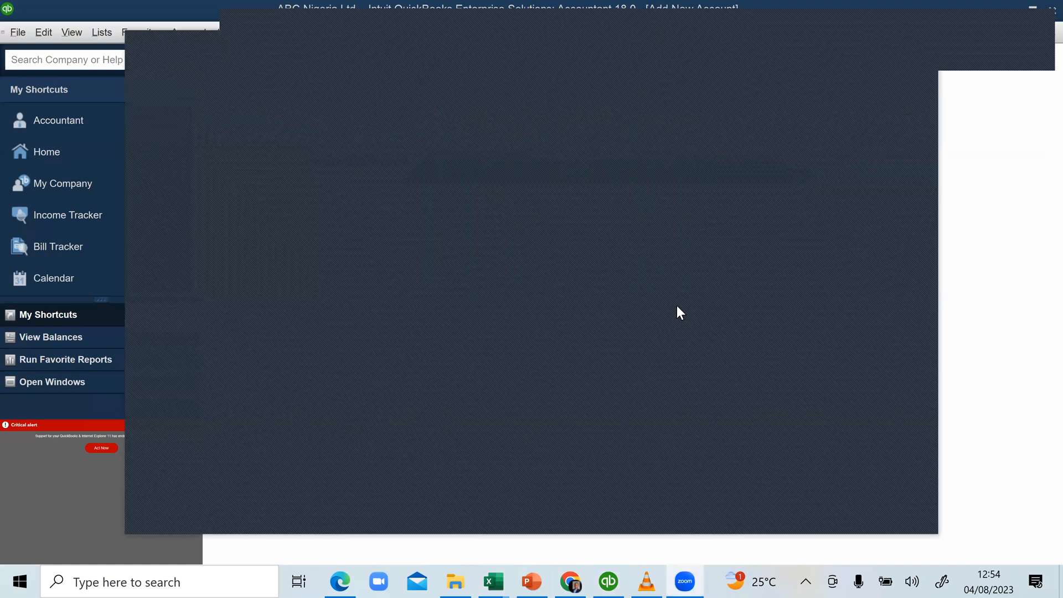
left_click(691, 288)
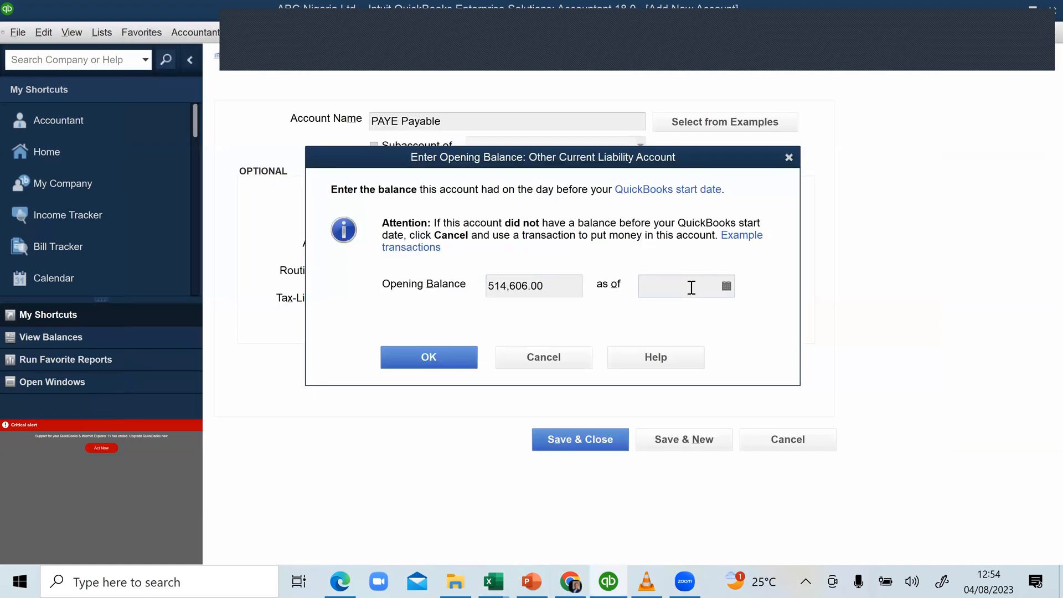
type("31/12/2021")
left_click(414, 357)
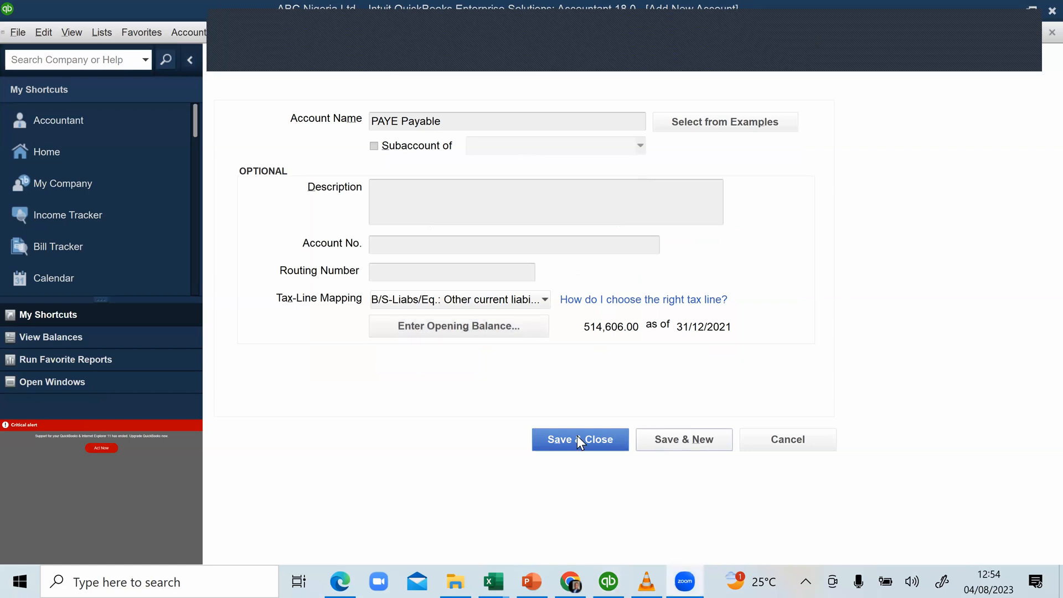
Rename the new account "PAYE Payable." with a trailing period and save it, accepting the past-dated transaction
left_click(679, 442)
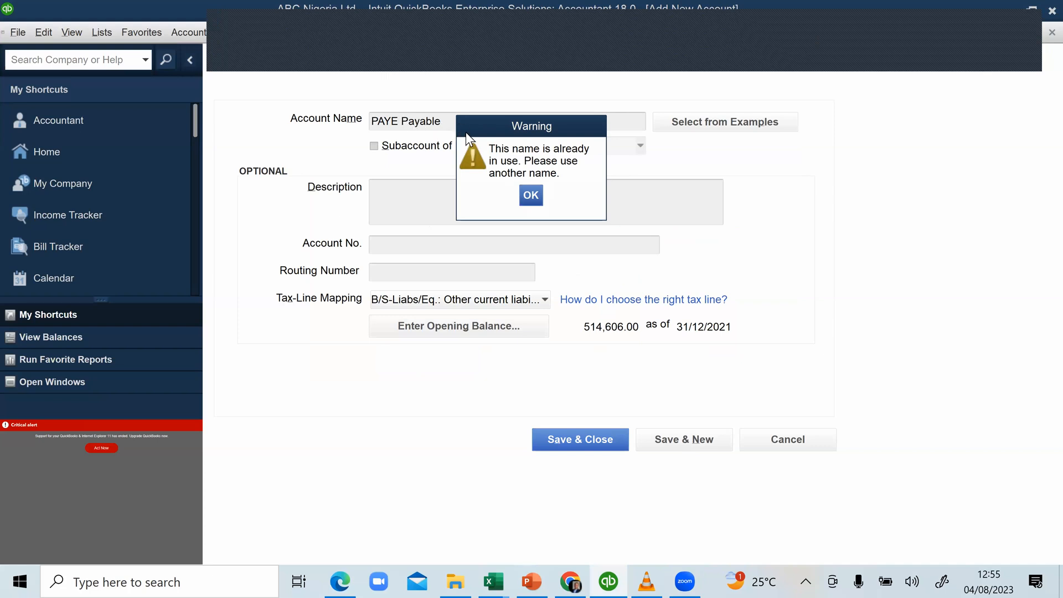
left_click(530, 194)
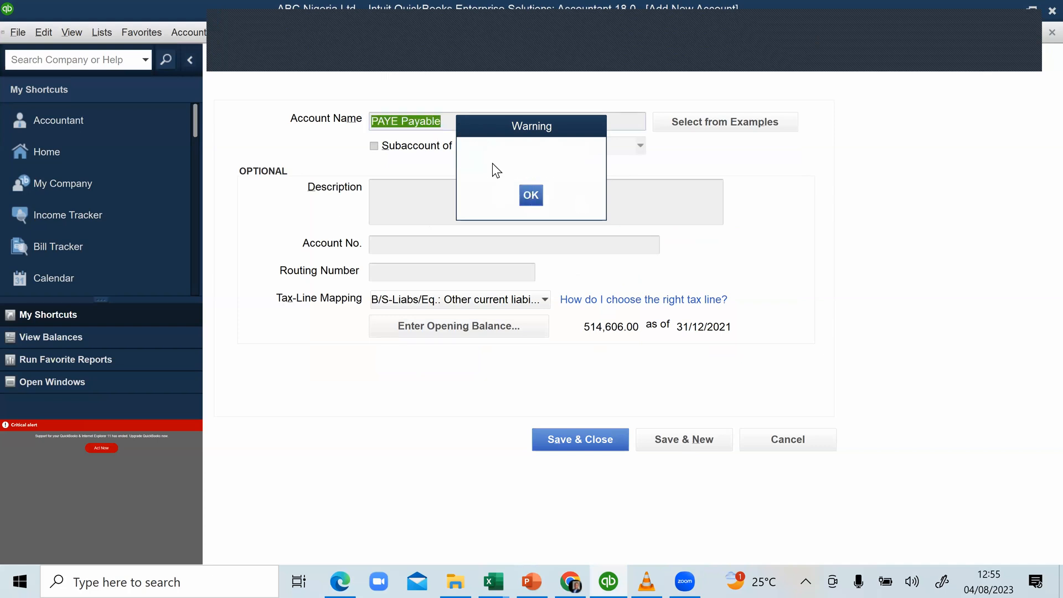
left_click(449, 124)
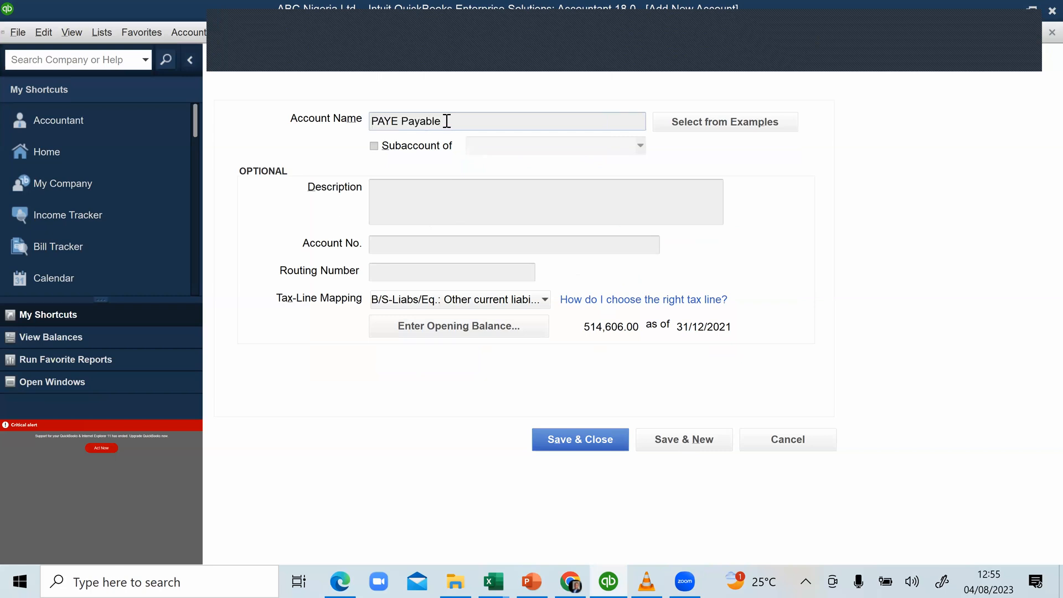
type(".")
left_click(683, 438)
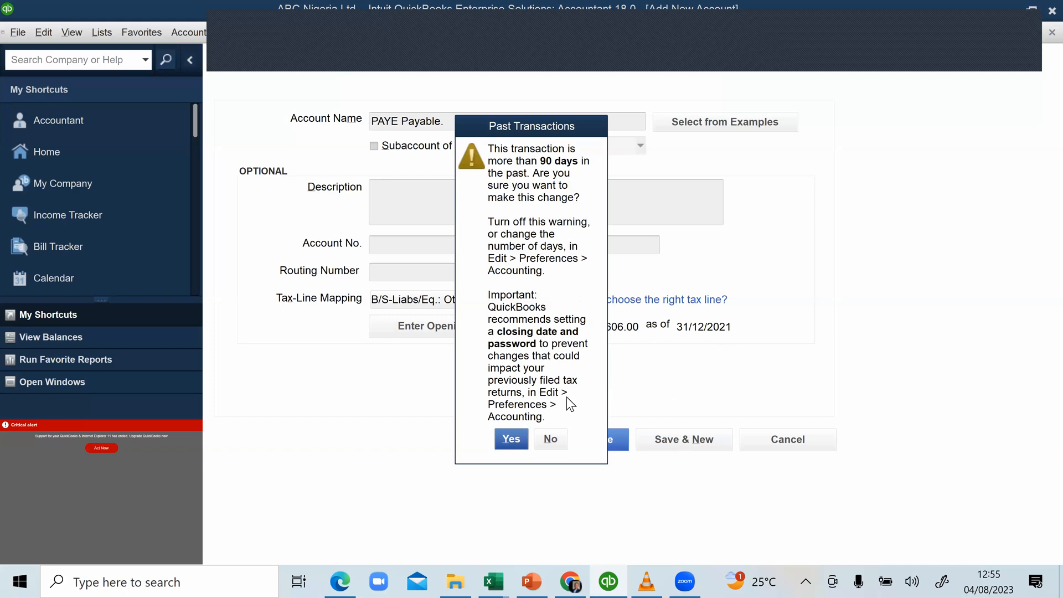
left_click(518, 442)
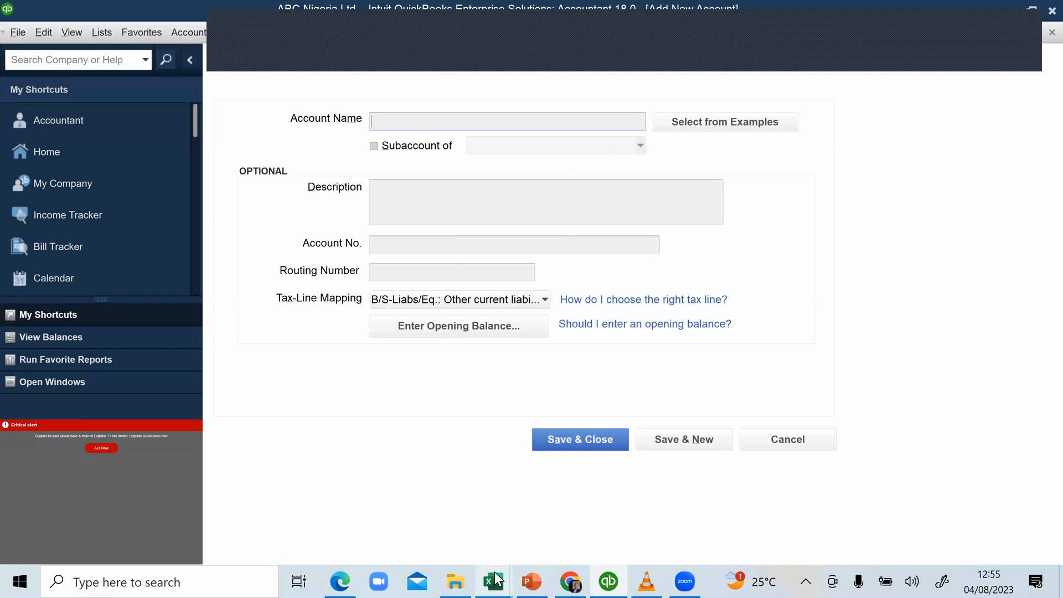
Check the payable balances in the Excel workbook, and return to QuickBooks to close the blank new-account form
mouse_move(497, 579)
left_click(582, 512)
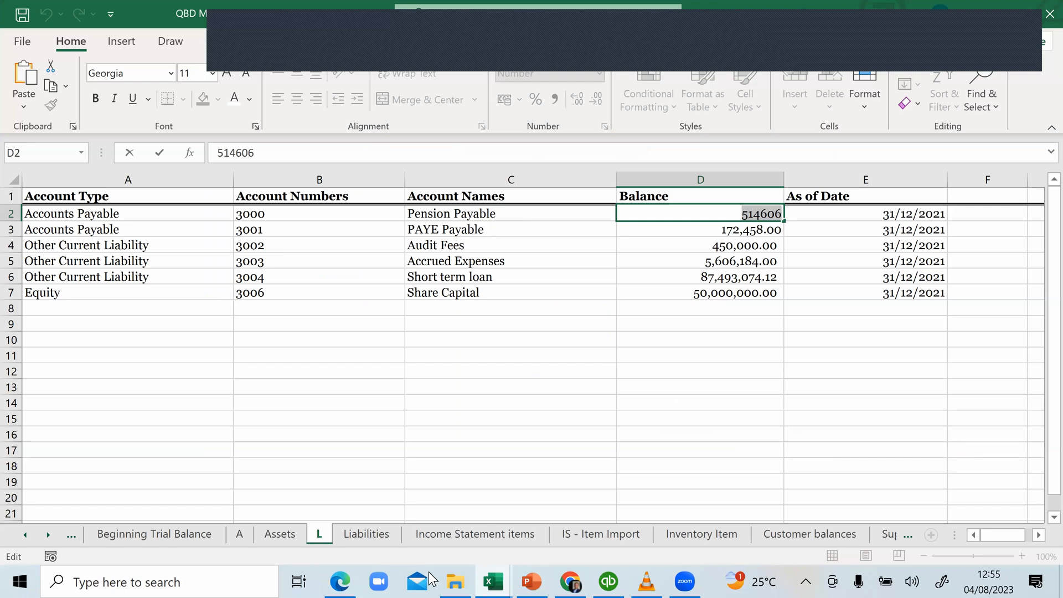
left_click(609, 581)
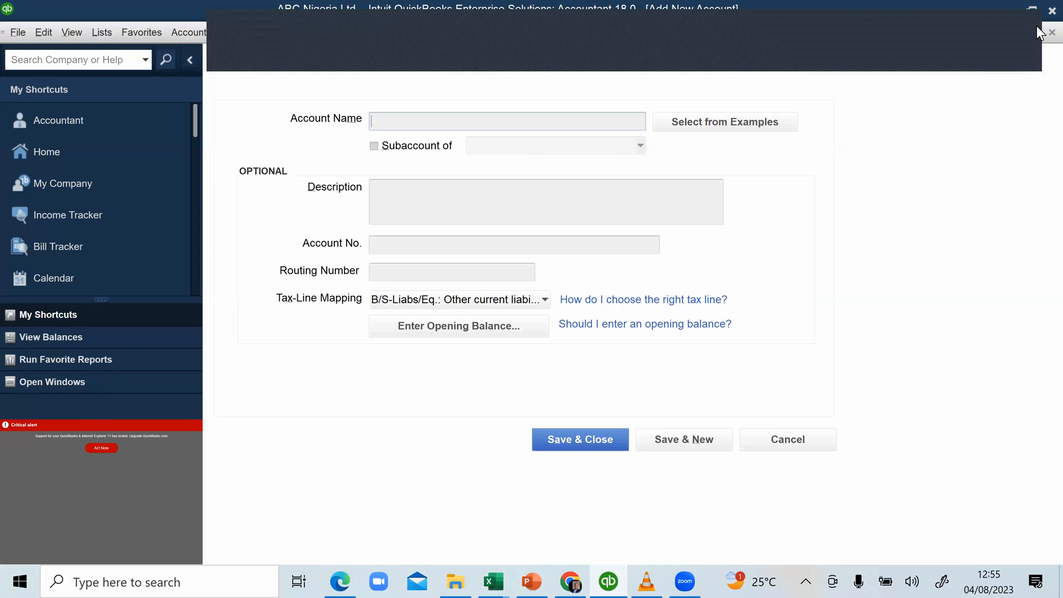
key("Escape")
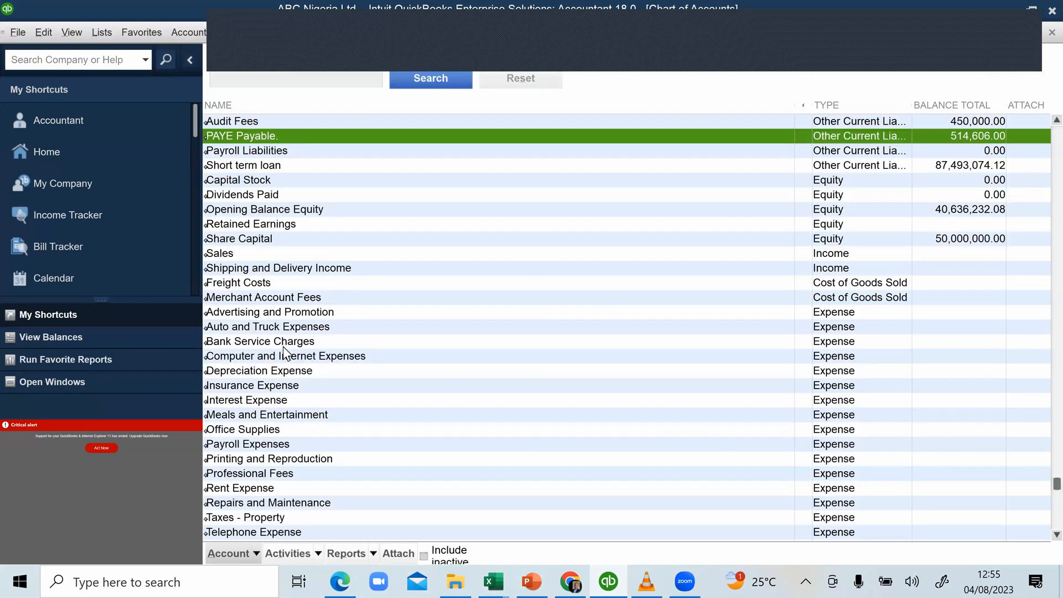
Edit the "PAYE Payable." account in the chart of accounts to rename it Pension, and save it
scroll(272, 386, "down", 1)
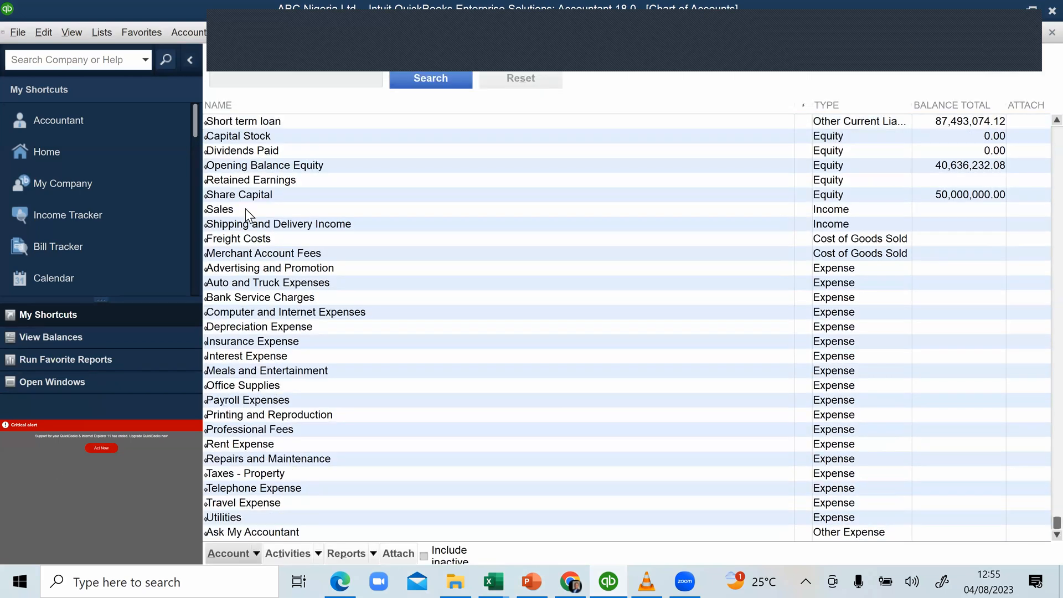
scroll(245, 208, "up", 2)
scroll(244, 208, "up", 1)
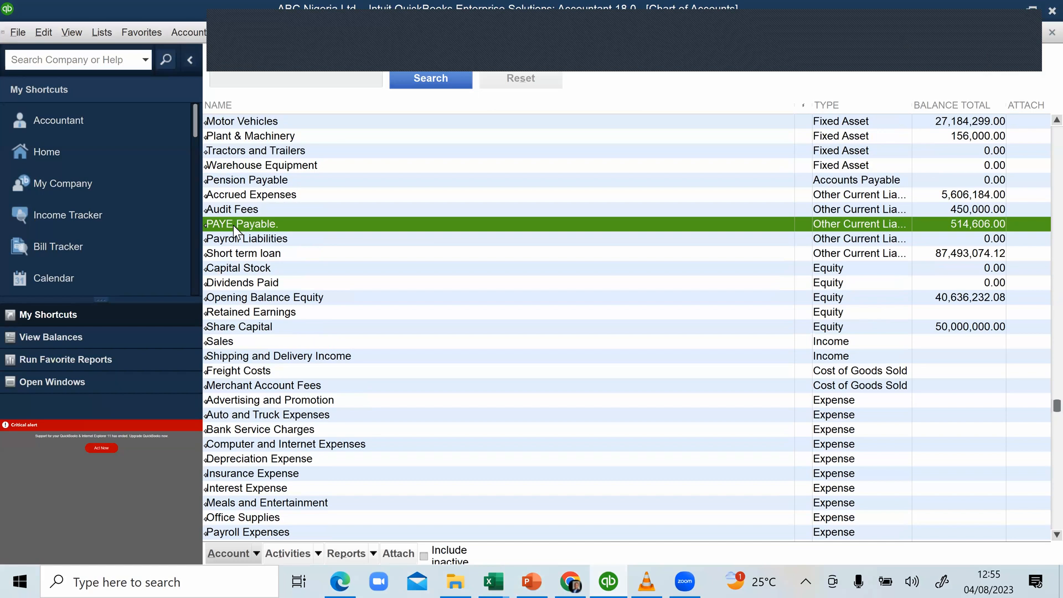
right_click(234, 226)
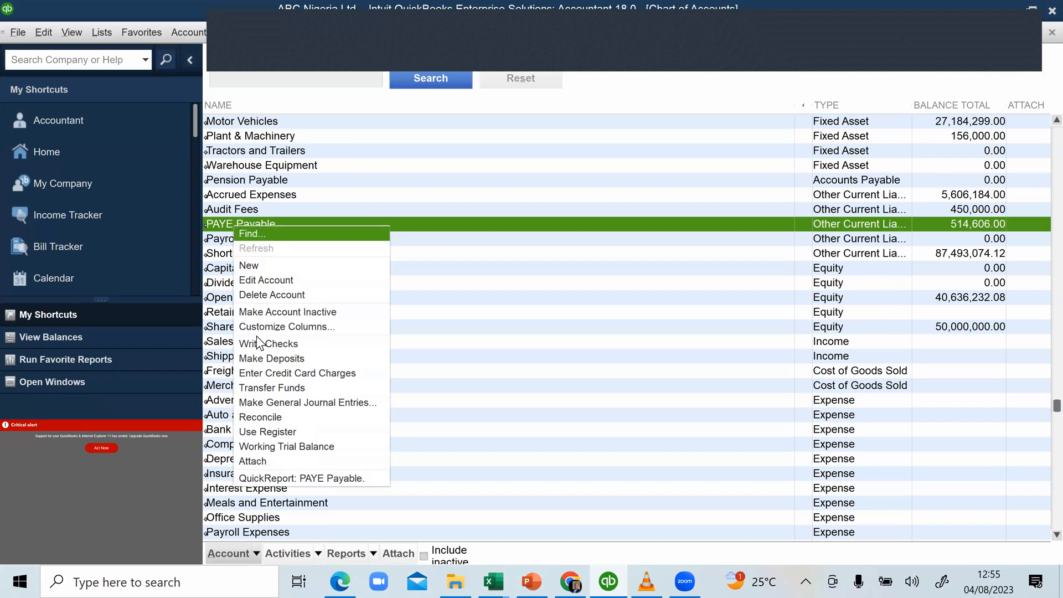
left_click(265, 281)
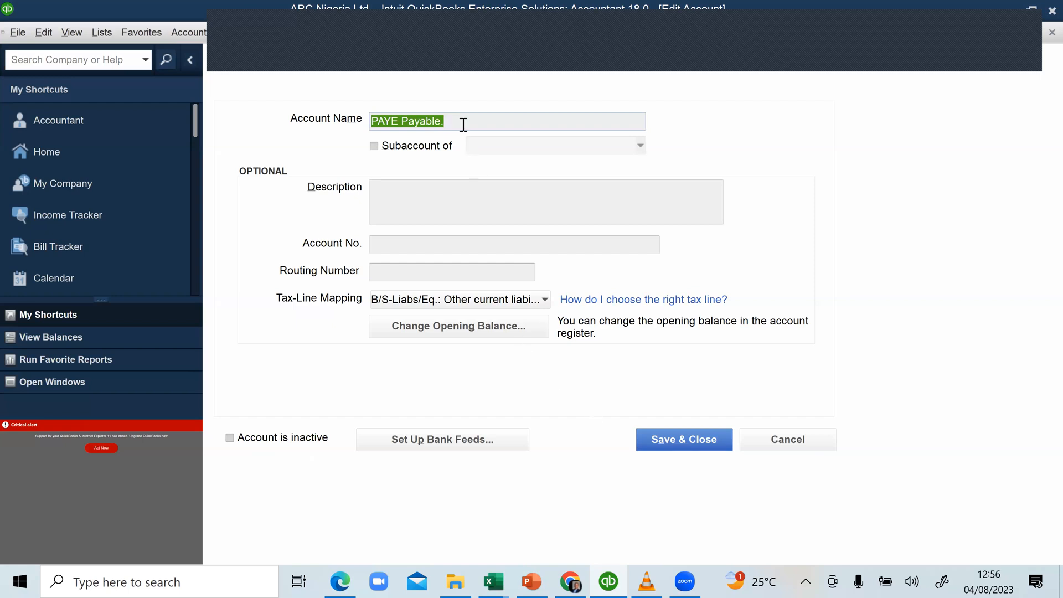
type("Pen")
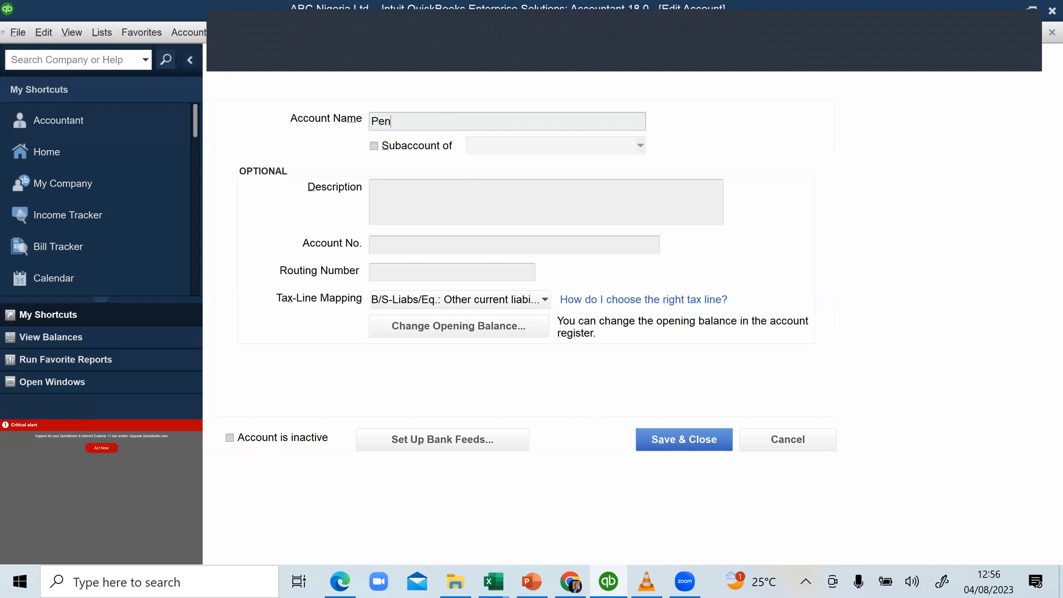
type("sion")
left_click(679, 444)
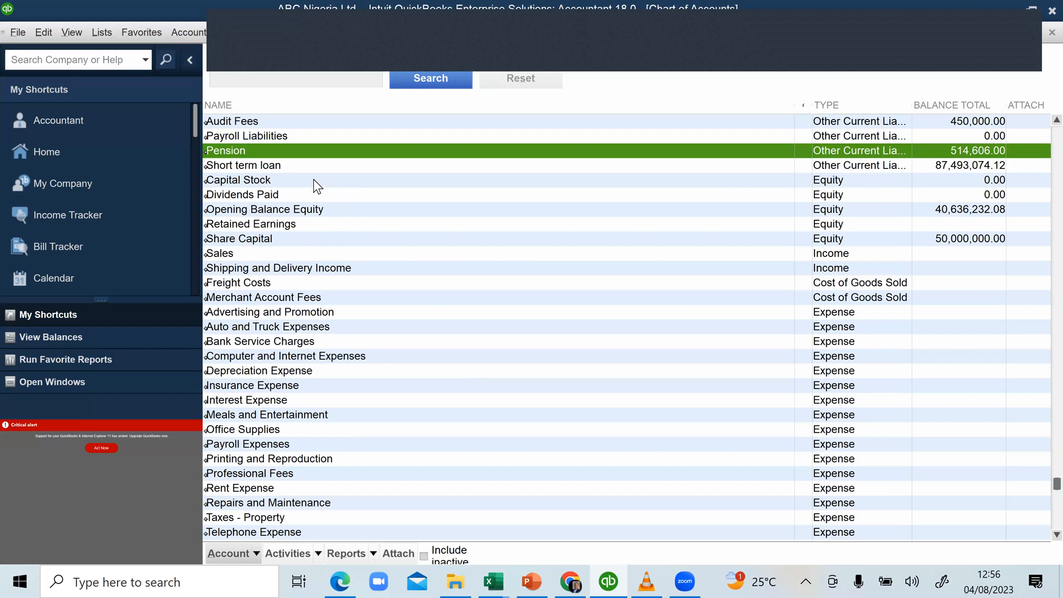
Reopen the Pension account for editing and try to save it under the name Pension Payable
right_click(277, 141)
left_click(267, 150)
right_click(266, 149)
left_click(321, 202)
left_click(423, 123)
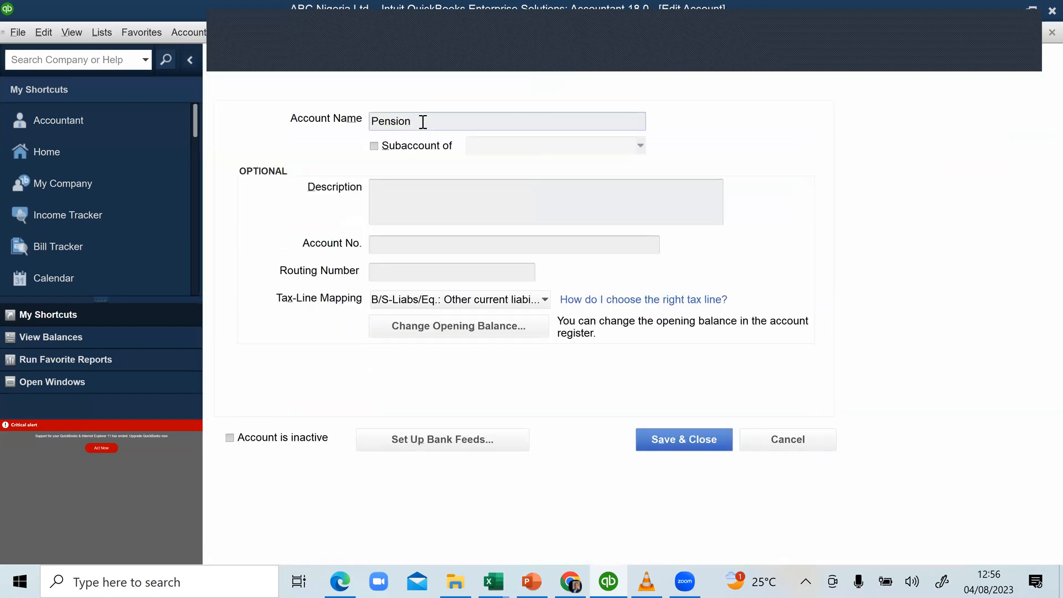
type("Payable")
left_click(680, 437)
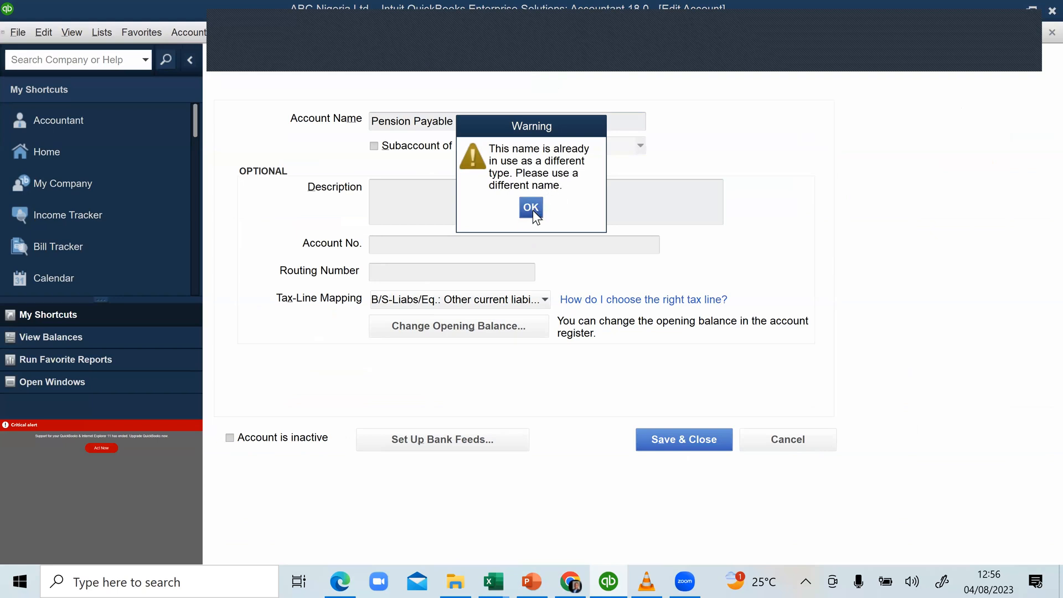
left_click(532, 209)
Add a trailing period so the account name reads "Pension Payable.", and save the account
left_click(462, 121)
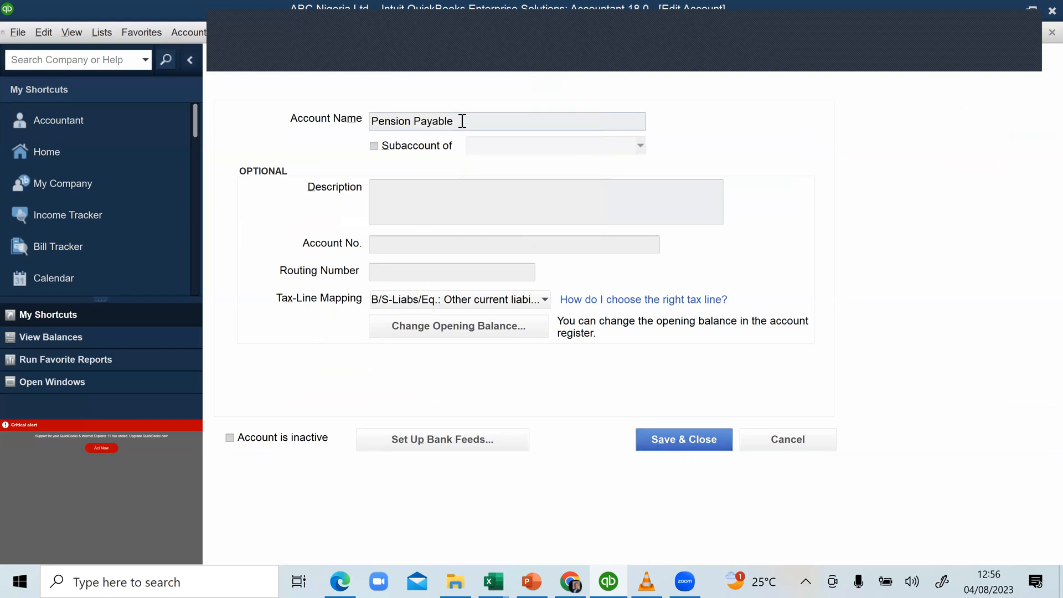
type(".")
left_click(683, 438)
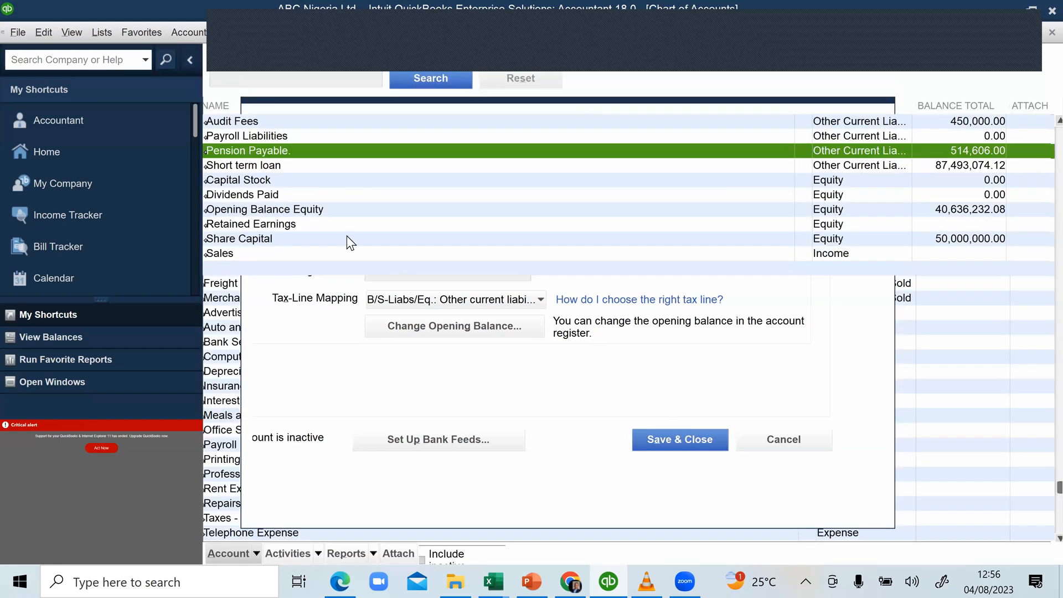
Copy the PAYE Payable balance 172458 from sheet L of the QBD Masterclass workbook in Excel, and switch back to QuickBooks
left_click(493, 581)
left_click(581, 504)
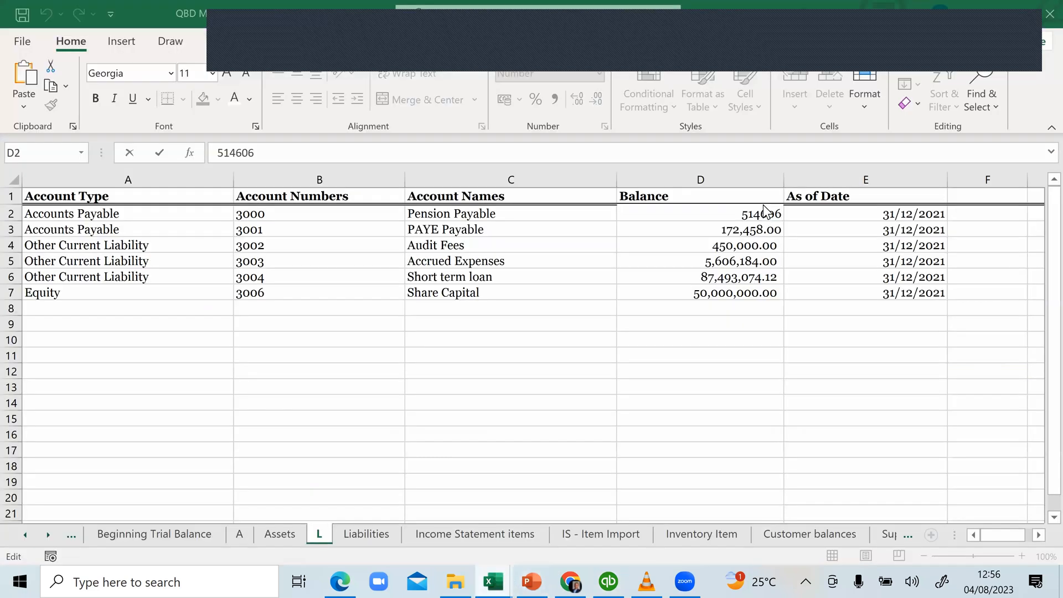
double_click(762, 206)
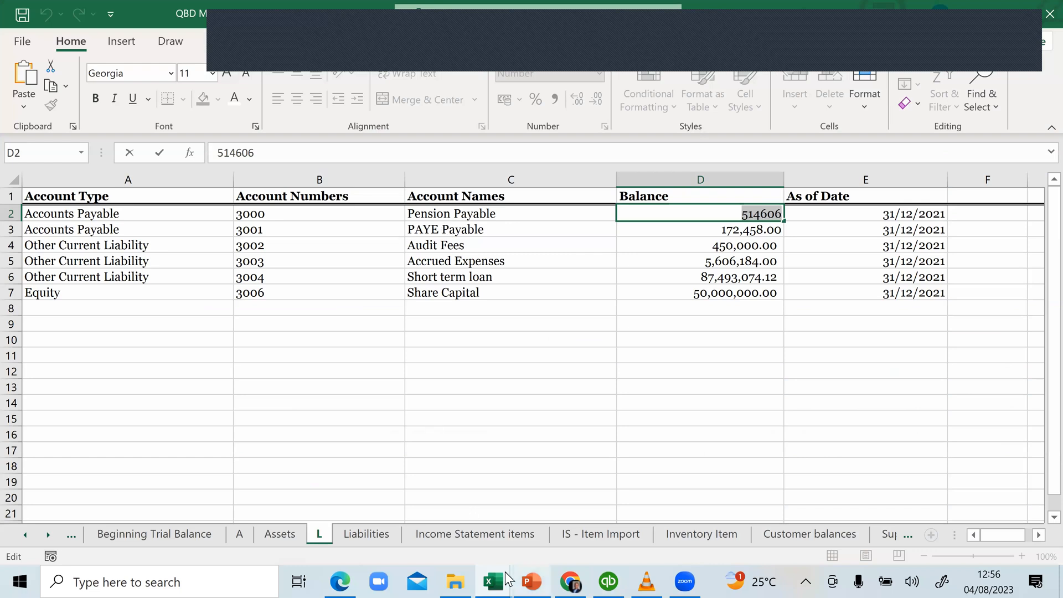
mouse_move(493, 581)
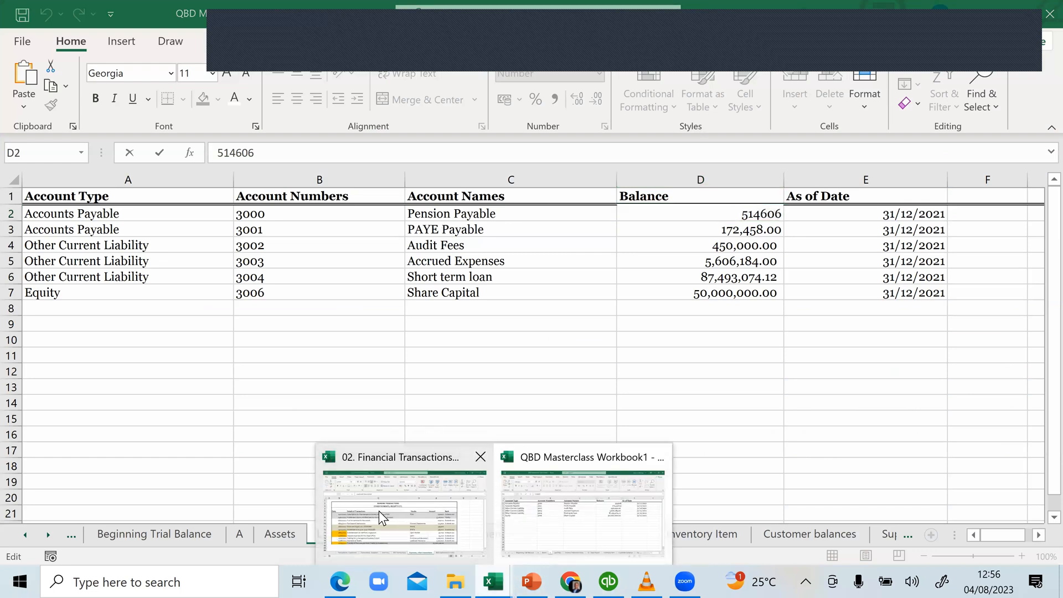
left_click(616, 571)
left_click(616, 572)
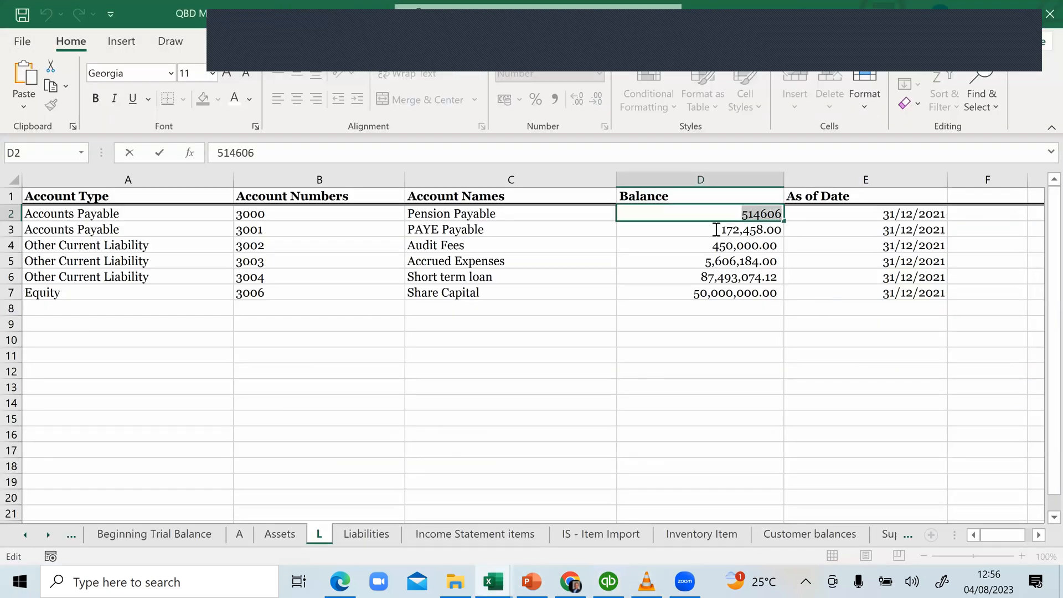
double_click(716, 229)
double_click(745, 229)
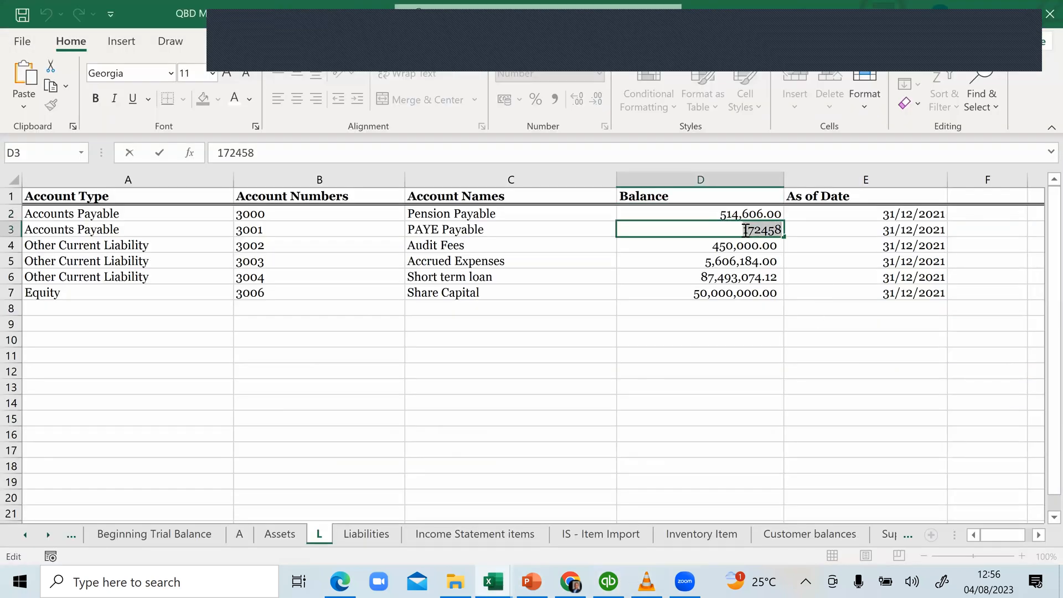
right_click(751, 230)
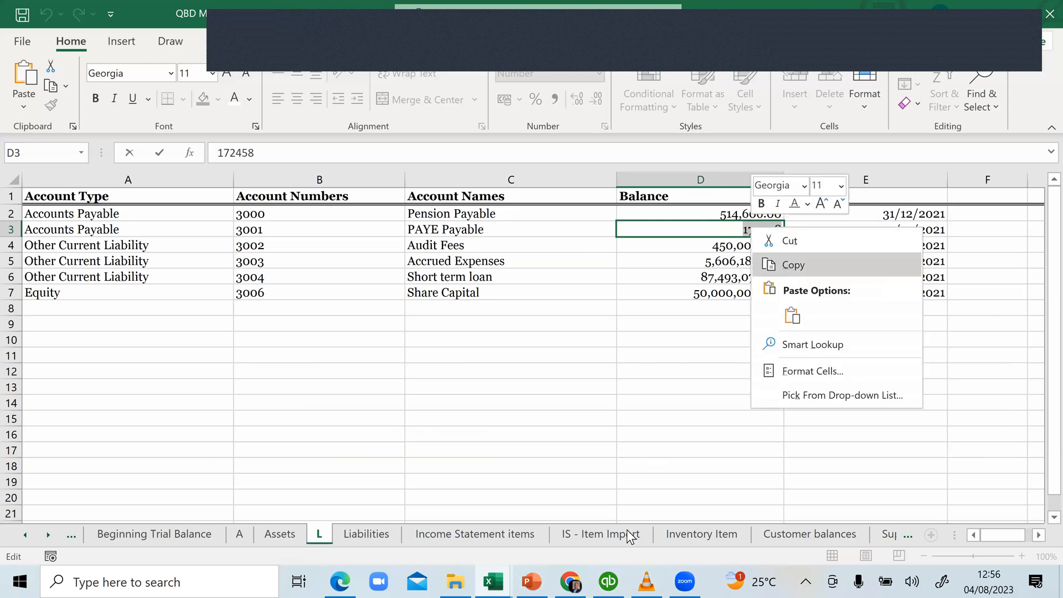
left_click(608, 581)
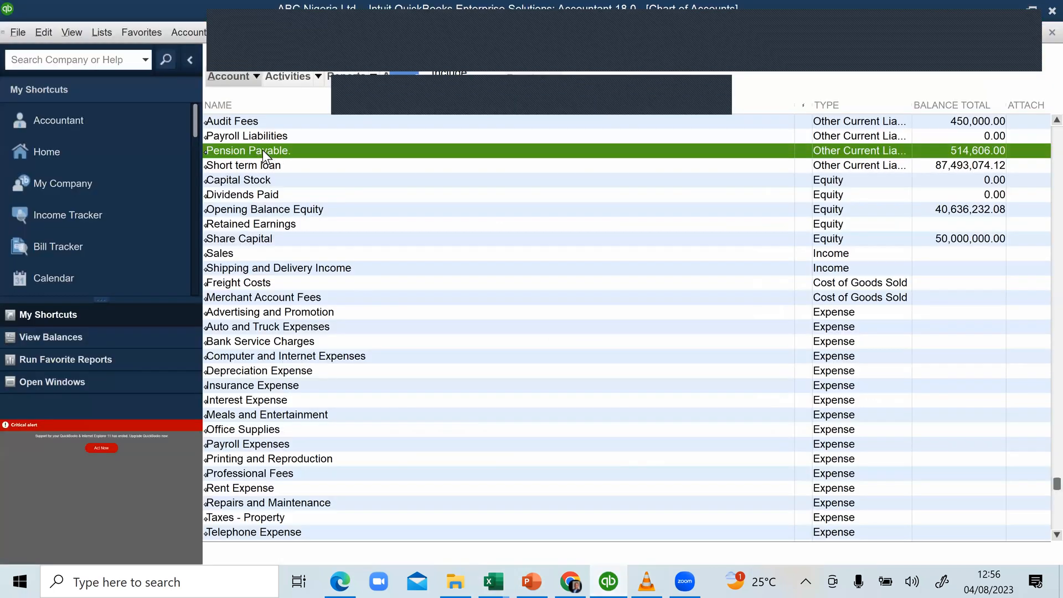
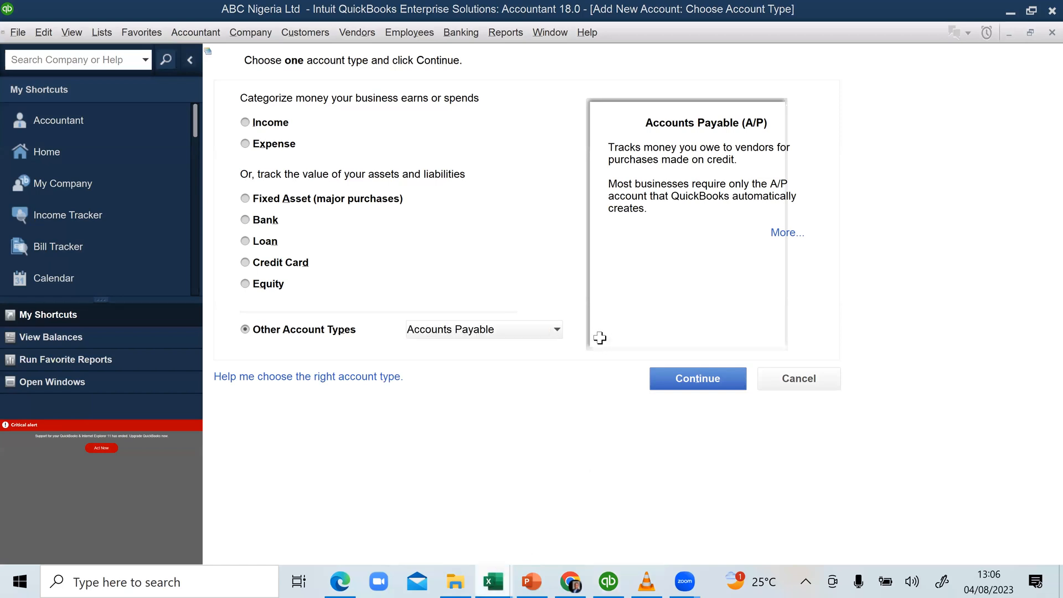
Check the liabilities list in Excel, return to QuickBooks, continue with the Accounts Payable type, and name the new account "PAYE Payable."
key("alt+Tab")
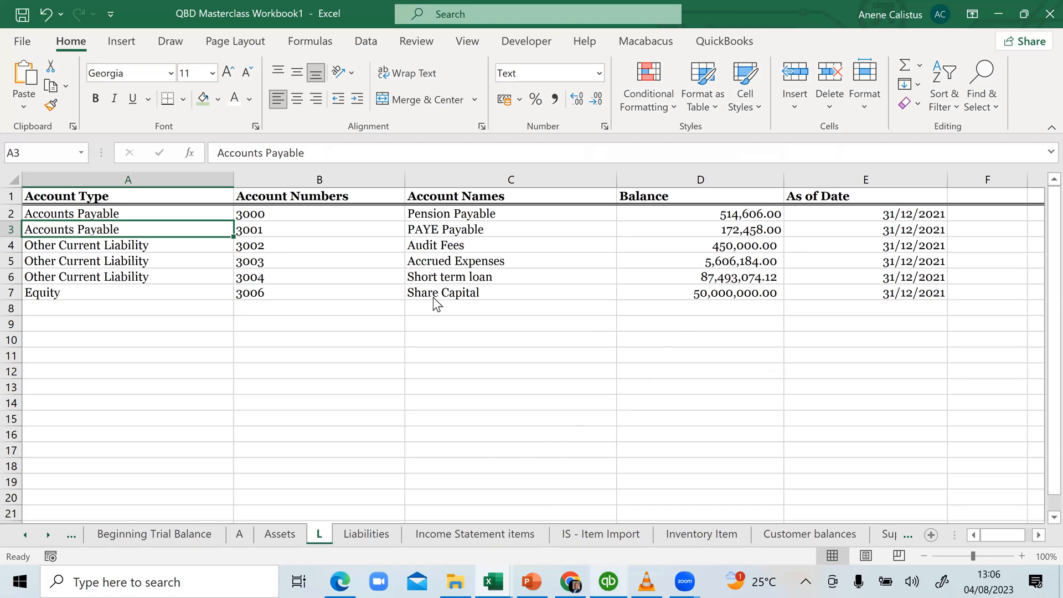
left_click(605, 581)
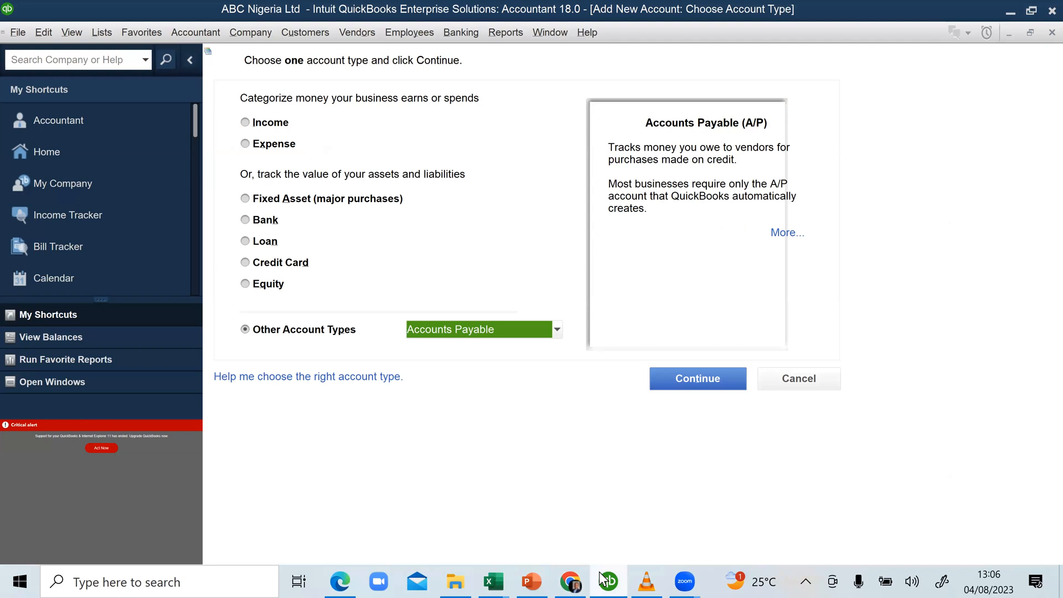
left_click(604, 580)
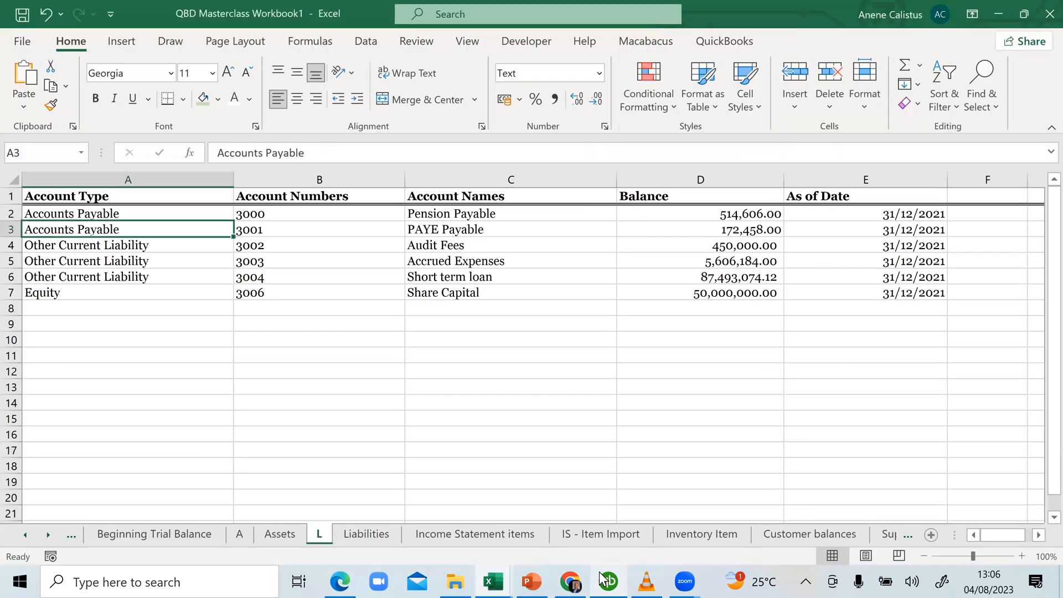
left_click(604, 581)
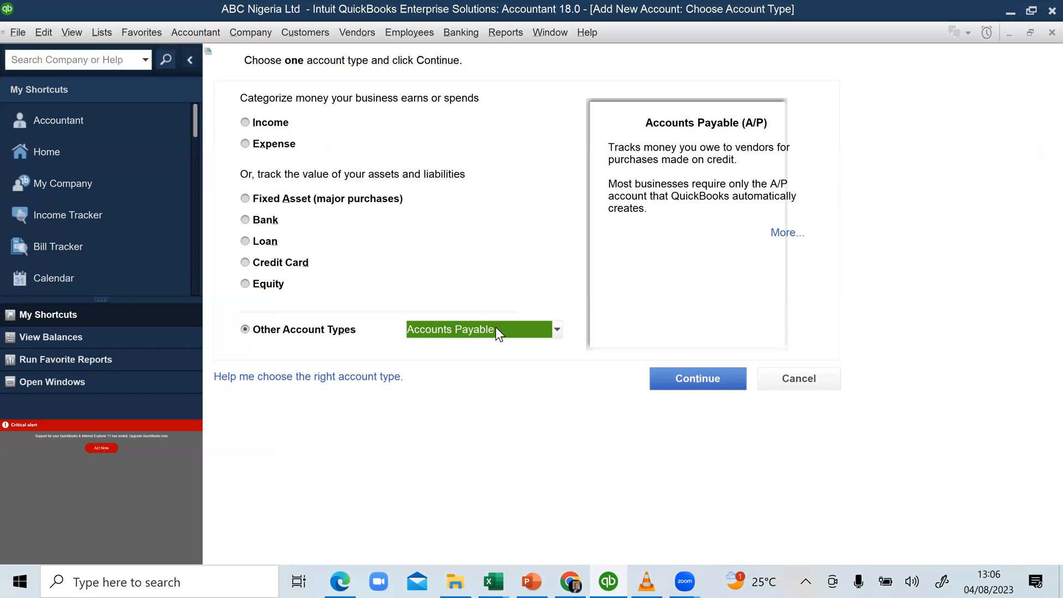
left_click(670, 377)
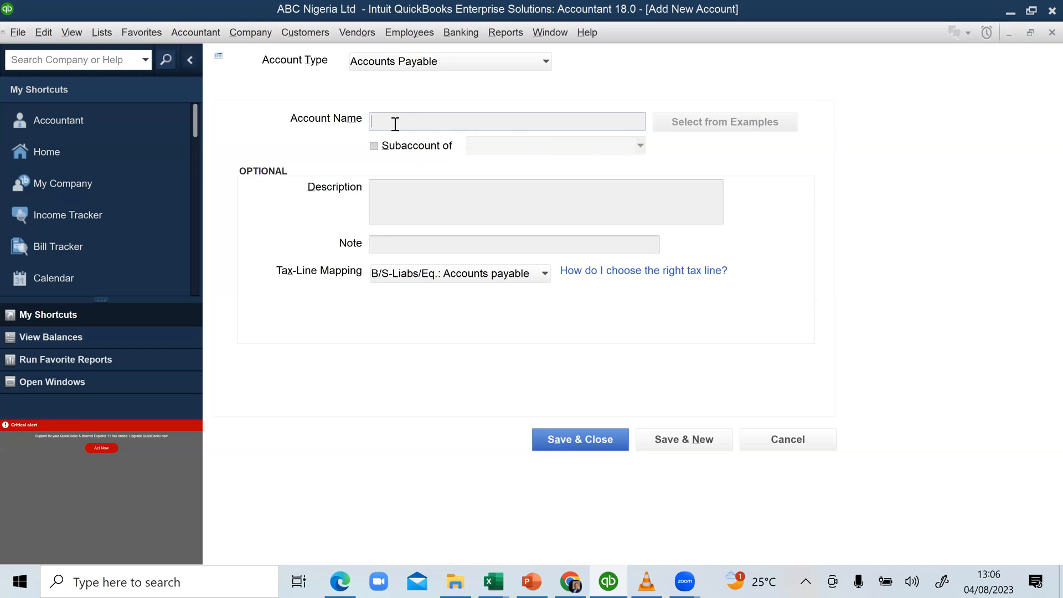
type("PAYE PAY")
key("BackSpace")
key("BackSpace")
type("ayable")
type(".")
Check the PAYE Payable row in Excel, return to QuickBooks, and set the new account's type to Other Current Liability
left_click(546, 61)
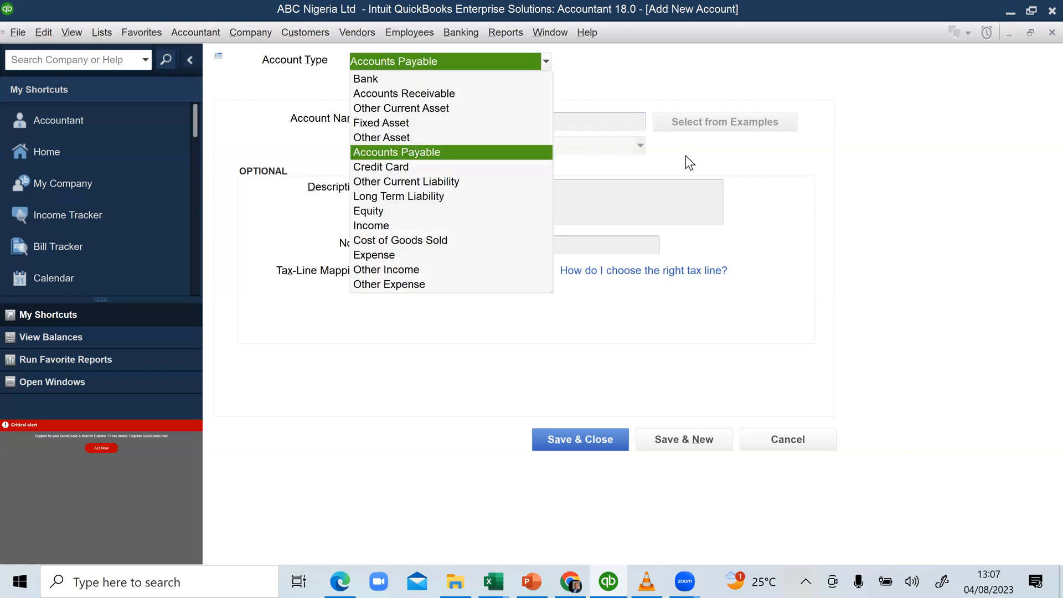
left_click(825, 152)
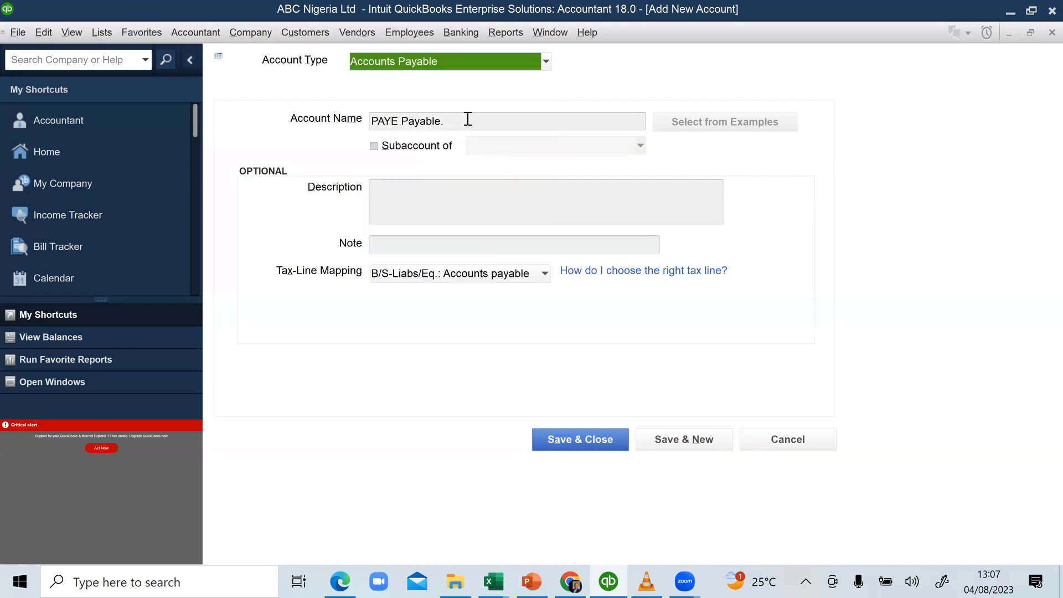
left_click(546, 61)
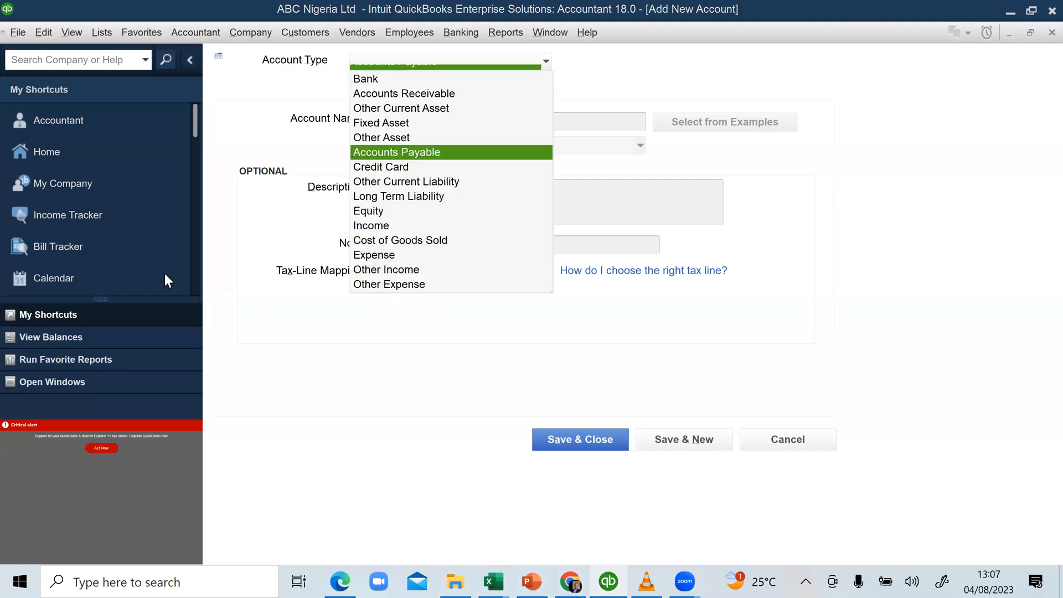
key("alt+Tab")
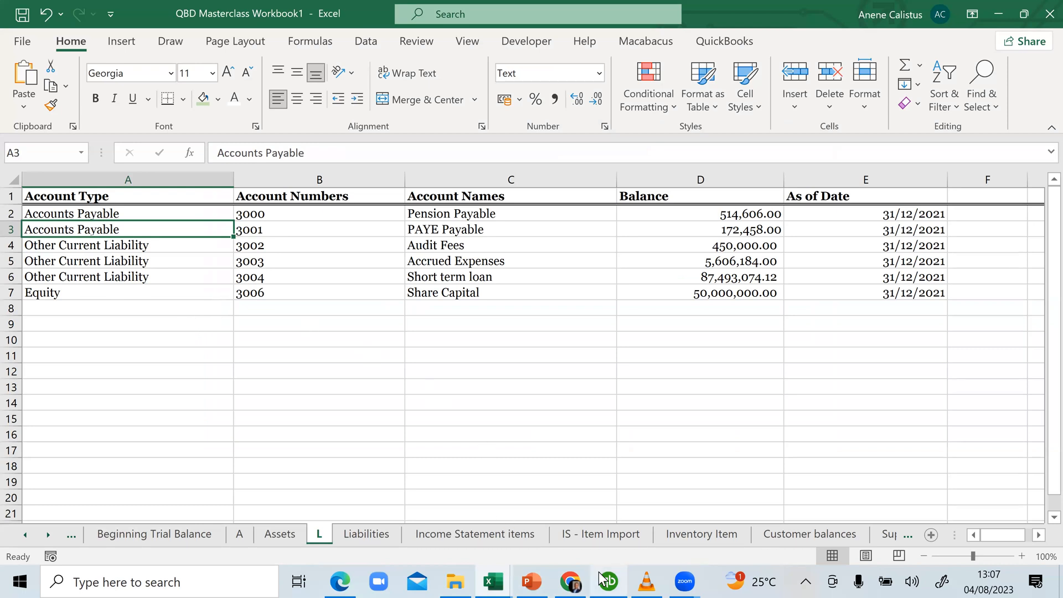
mouse_move(603, 580)
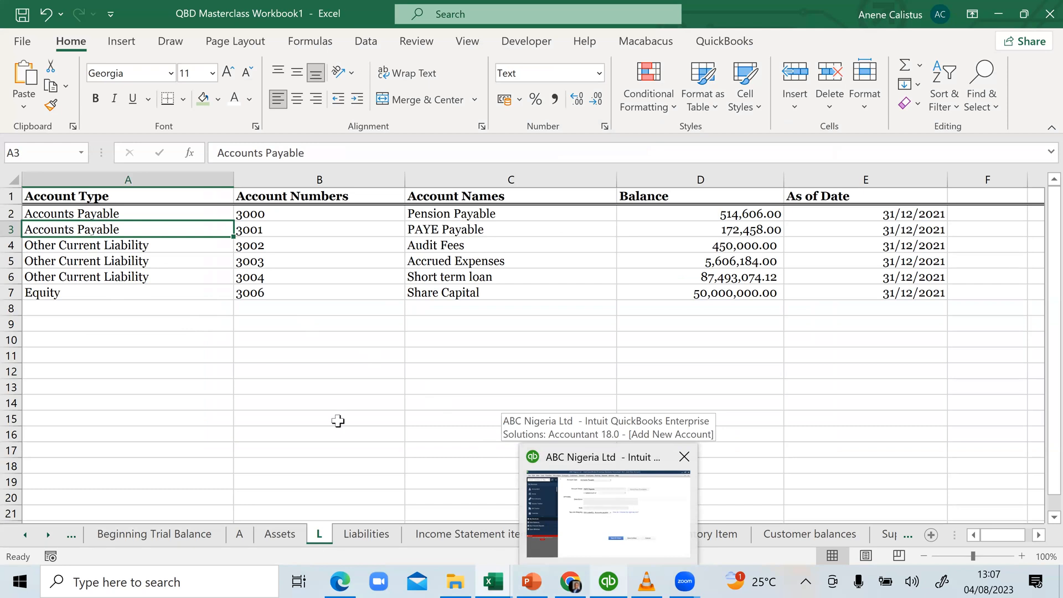
left_click(449, 231)
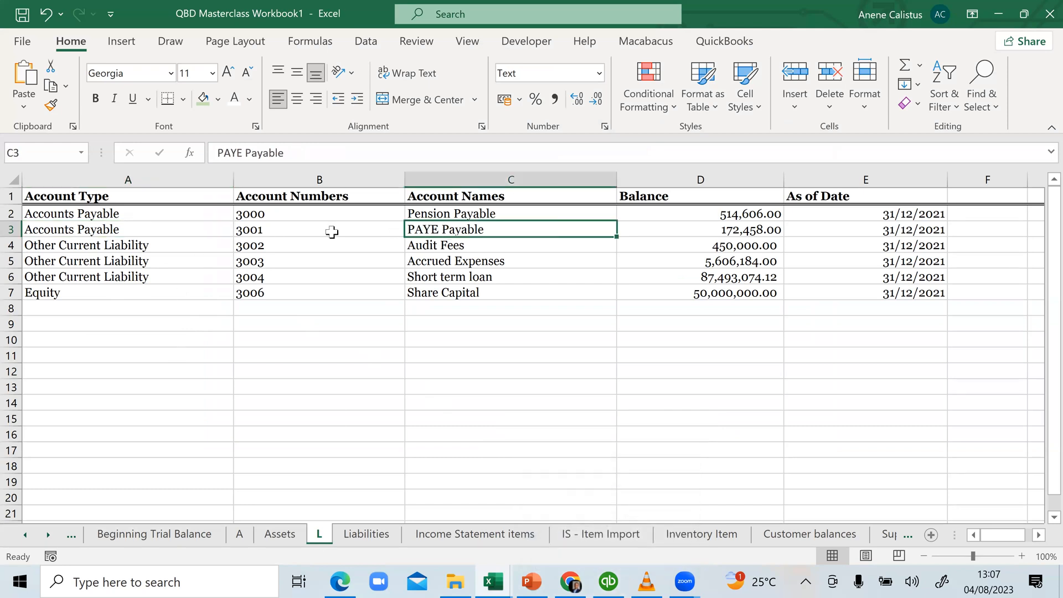
left_click(85, 234)
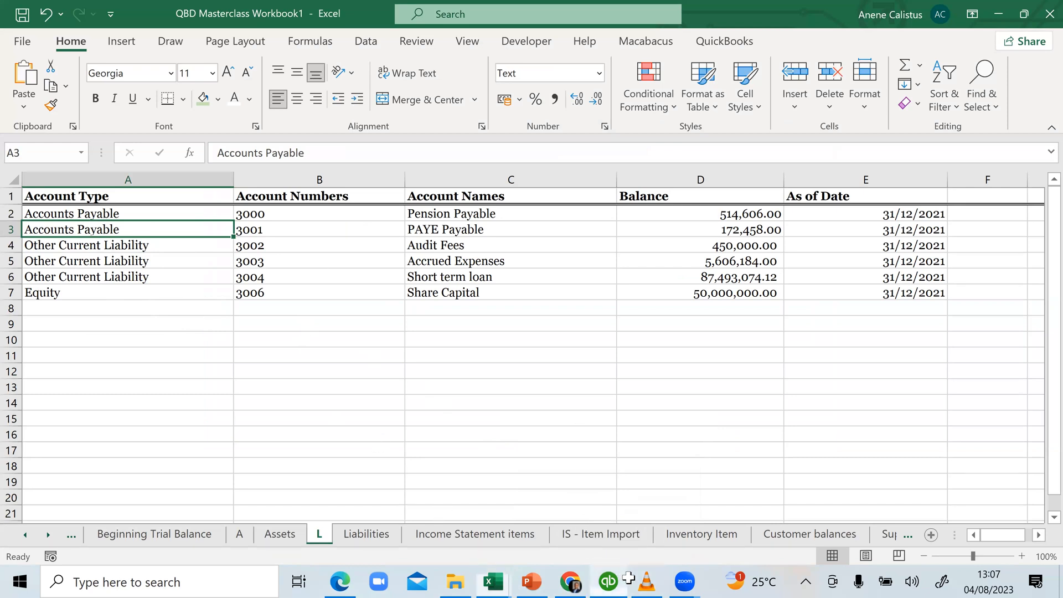
left_click(609, 581)
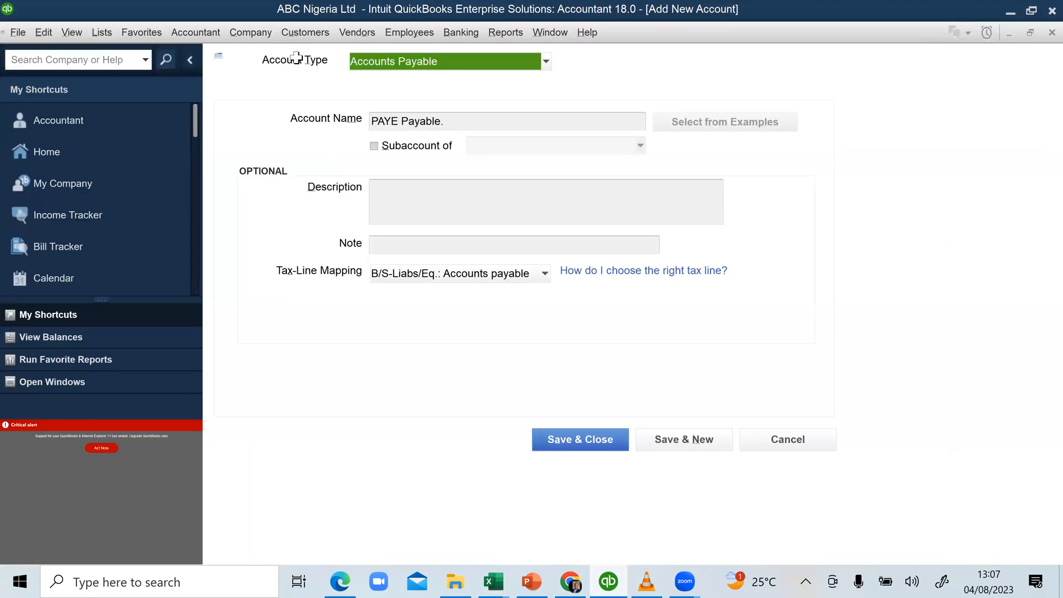
left_click(546, 61)
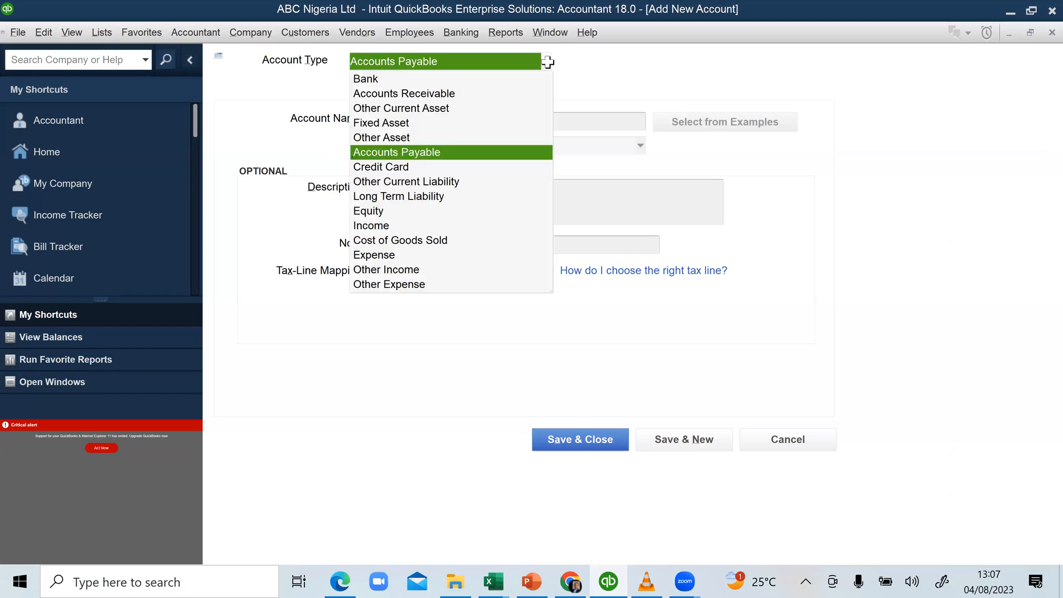
left_click(368, 182)
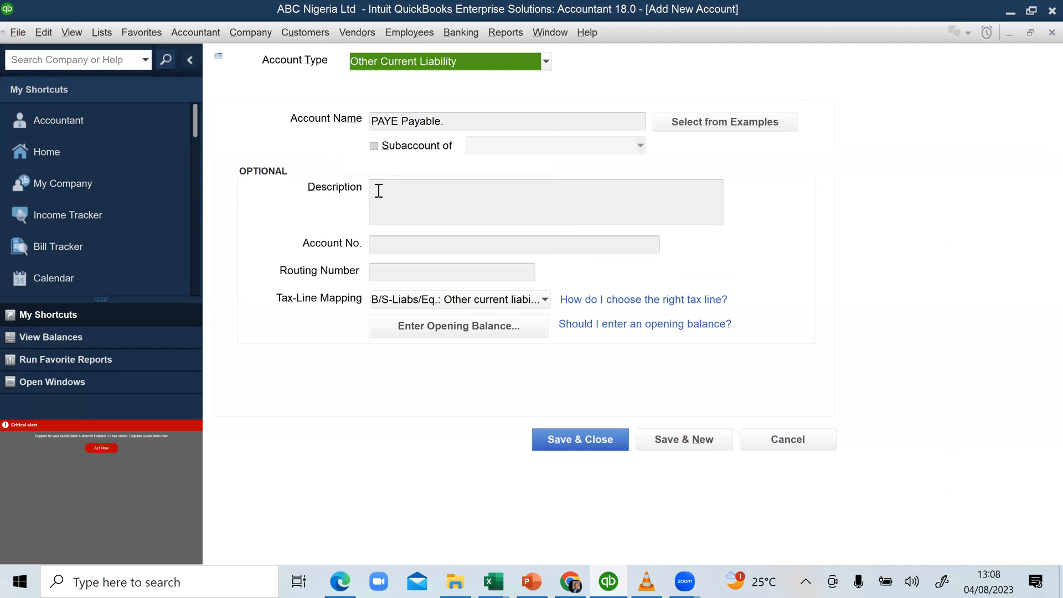
Give the PAYE Payable. account an opening balance of 781,326.00 as of 31/12/2021
left_click(426, 326)
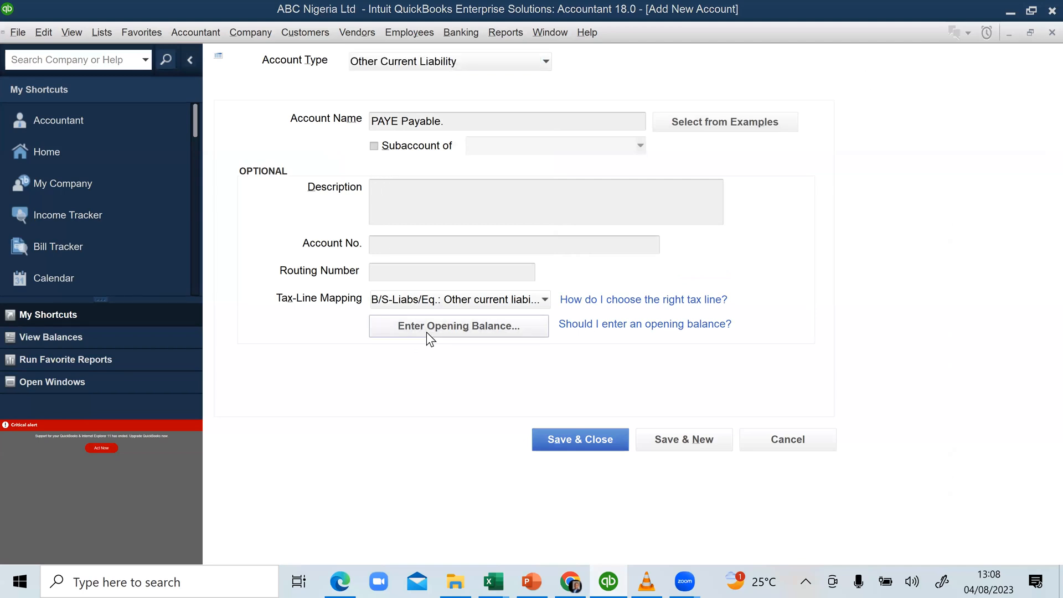
right_click(491, 281)
left_click(513, 332)
left_click(659, 288)
type("31/12")
key("BackSpace")
type("/2021")
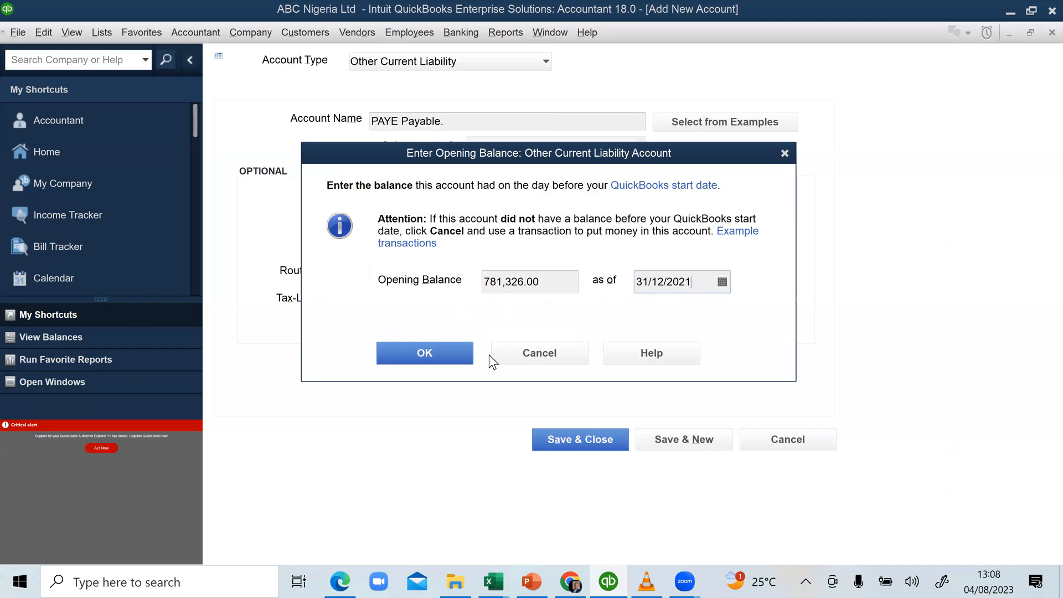
left_click(455, 357)
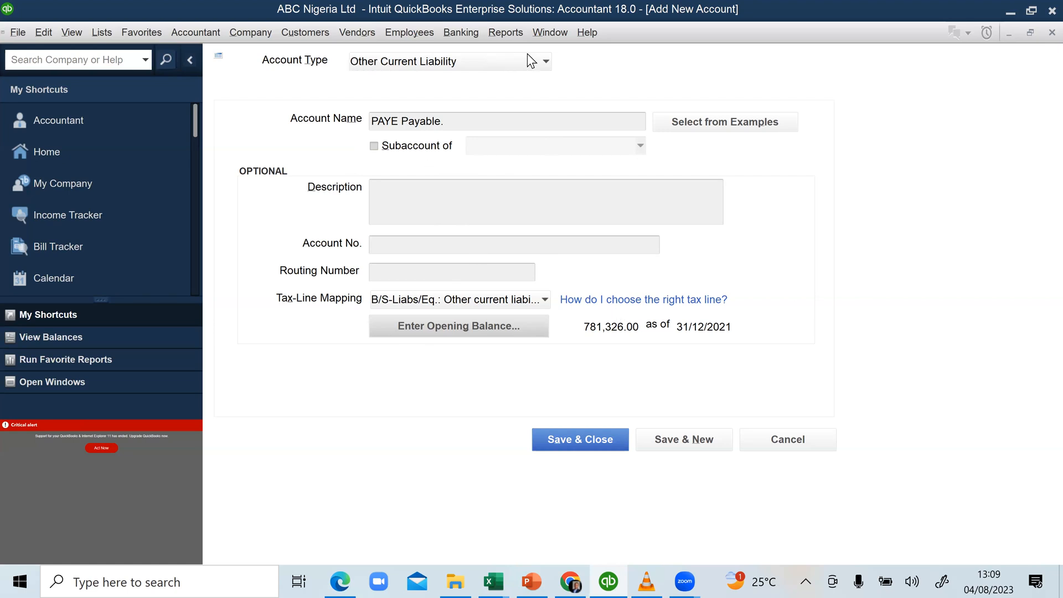
Switch to Excel and fill the two Accounts Payable cells A2:A3 on sheet L with green
mouse_move(498, 576)
left_click(582, 513)
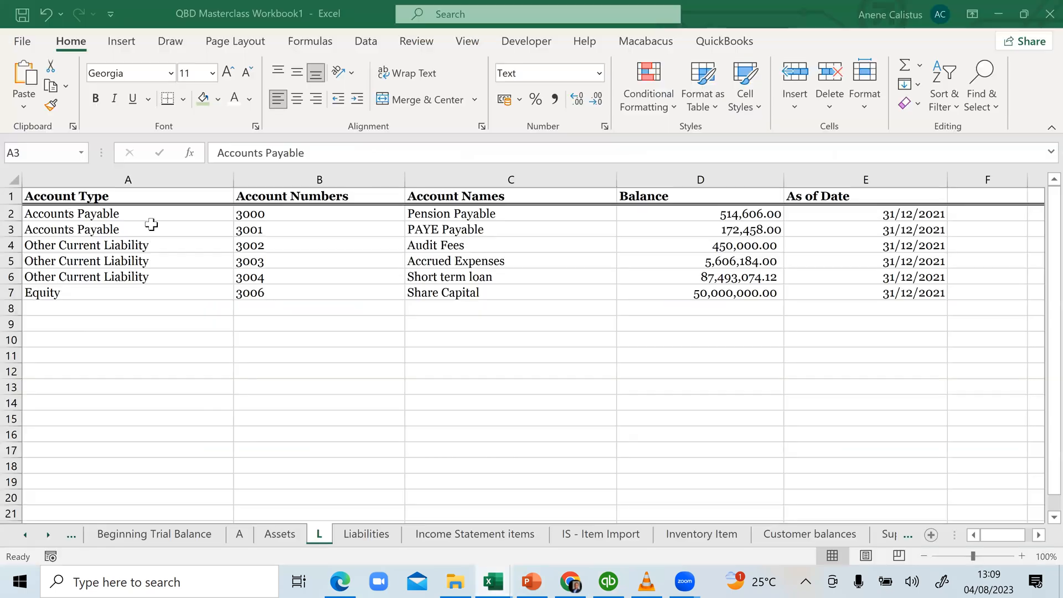
left_click_drag(139, 214, 138, 229)
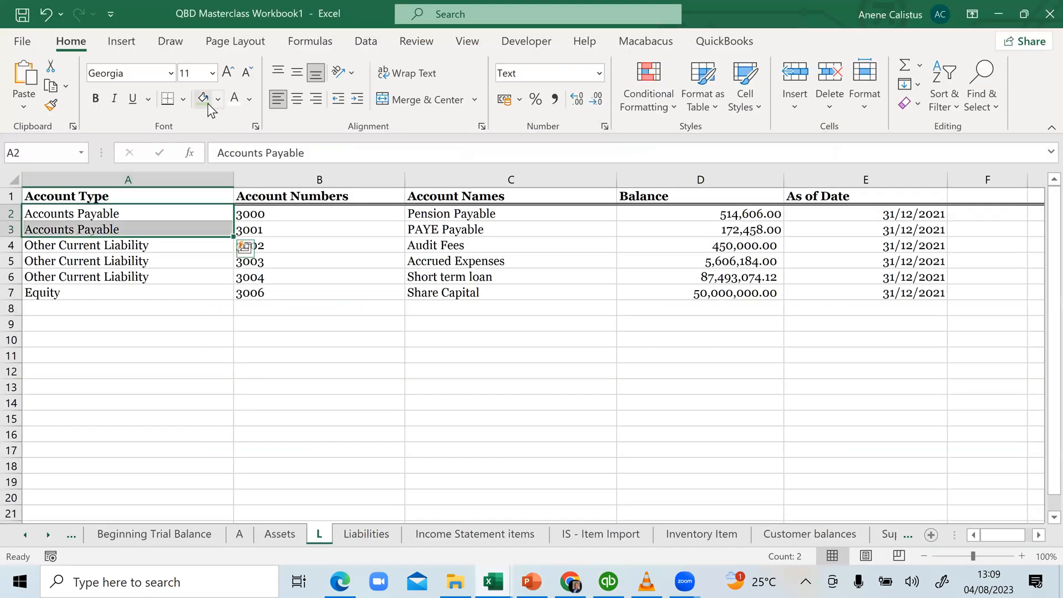
left_click(204, 100)
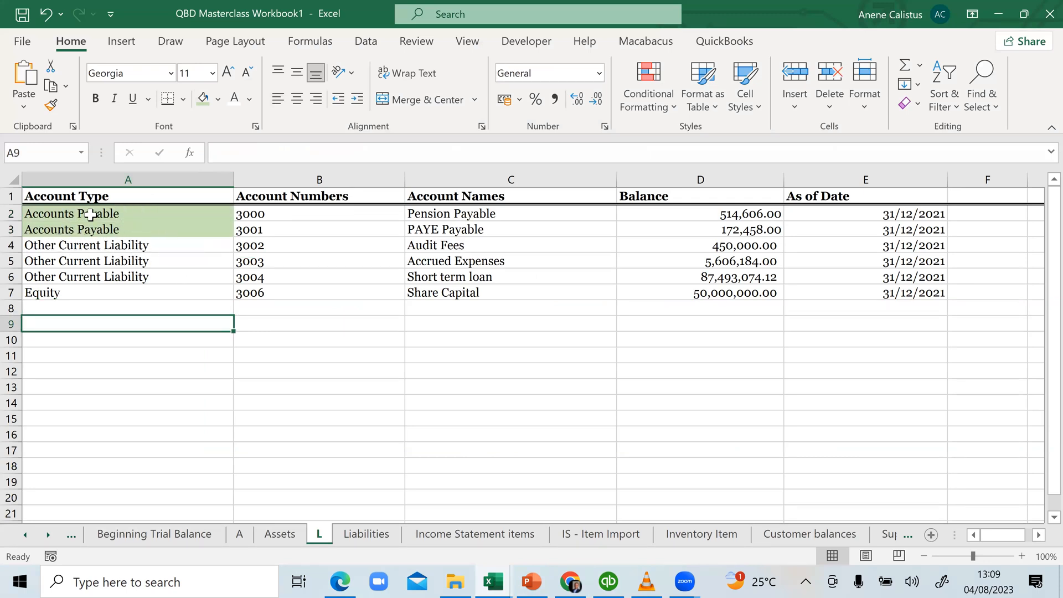
Return to QuickBooks, save and close the PAYE Payable. account, and accept the past-dated transaction
left_click(608, 579)
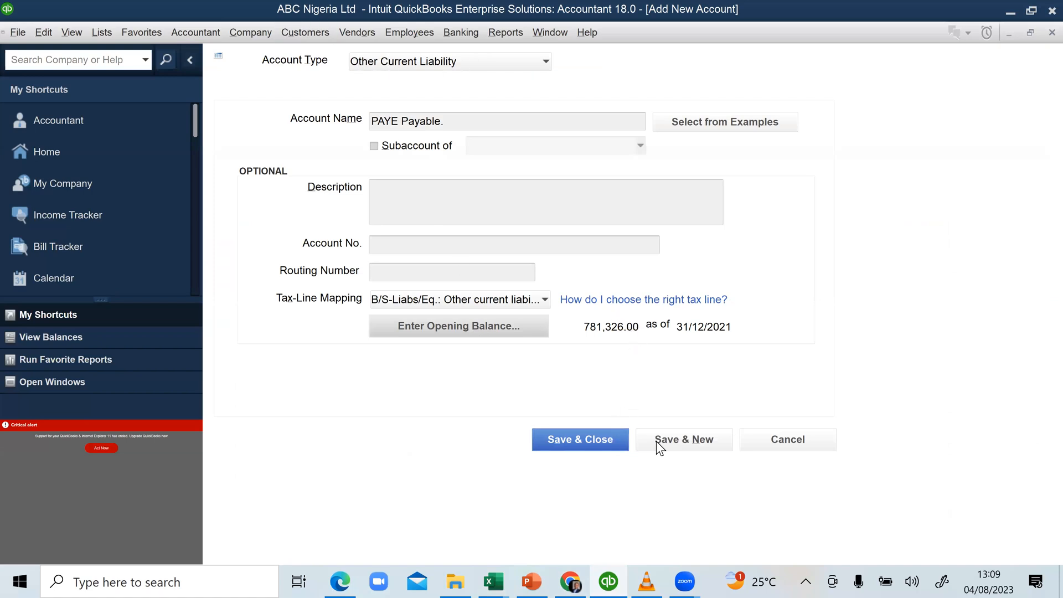
left_click(610, 438)
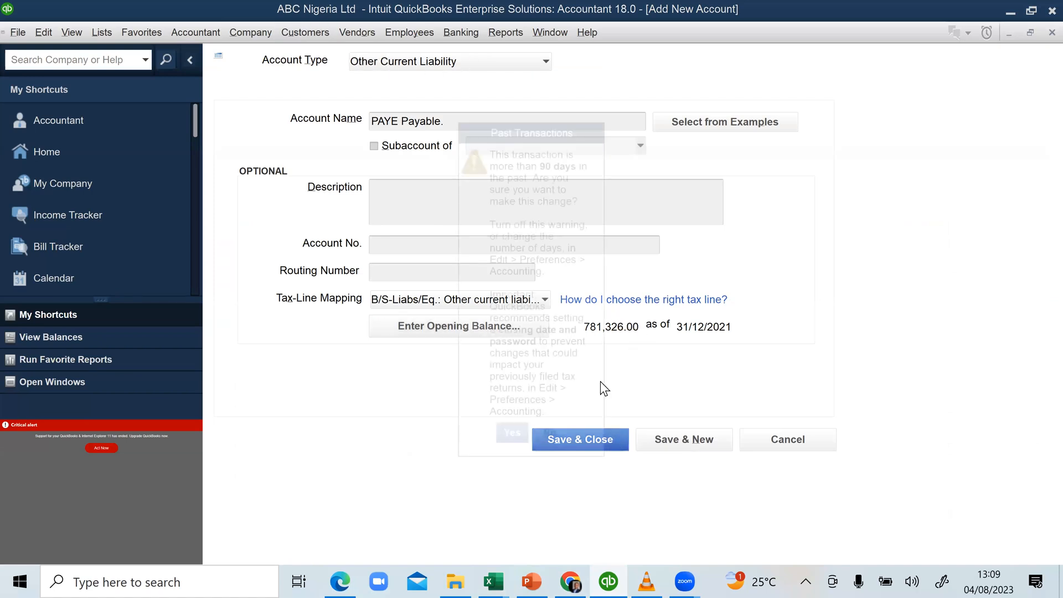
left_click(524, 437)
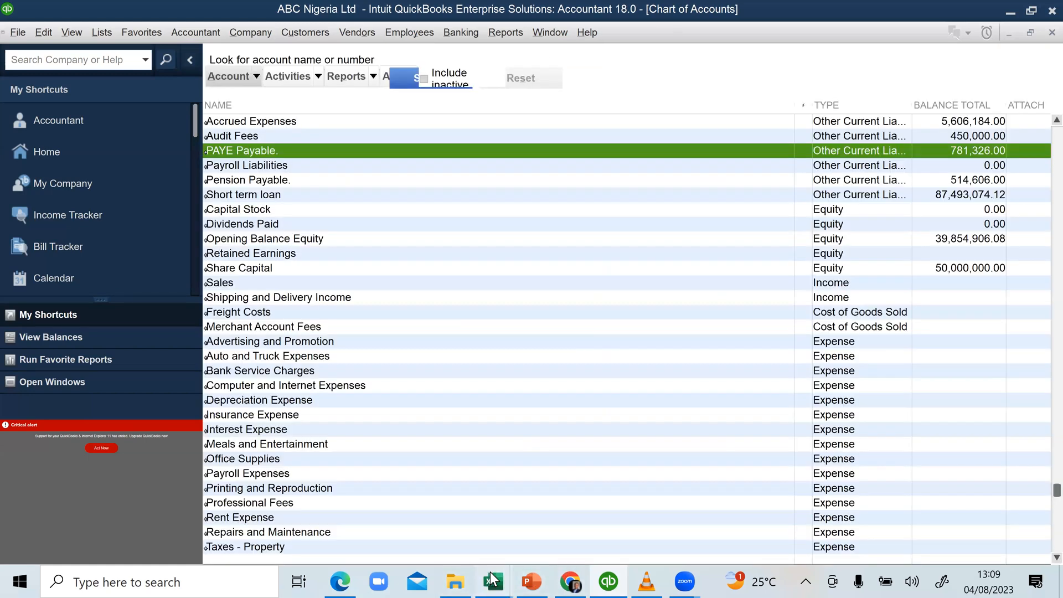
Compare the chart of accounts with the Excel liabilities list, and open the Balance Sheet Standard report in QuickBooks
mouse_move(489, 572)
left_click(528, 530)
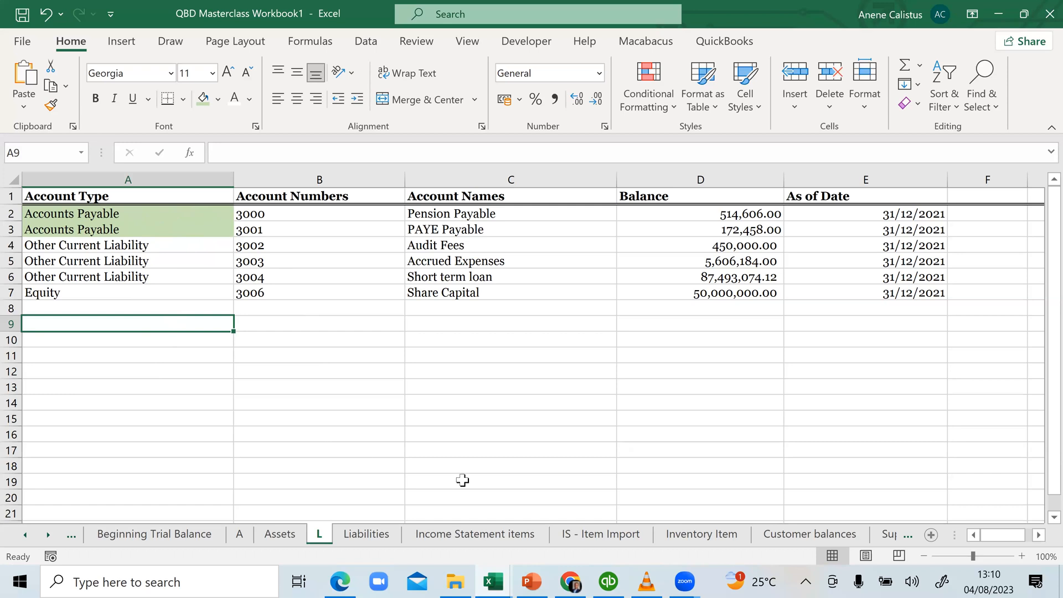
left_click(608, 581)
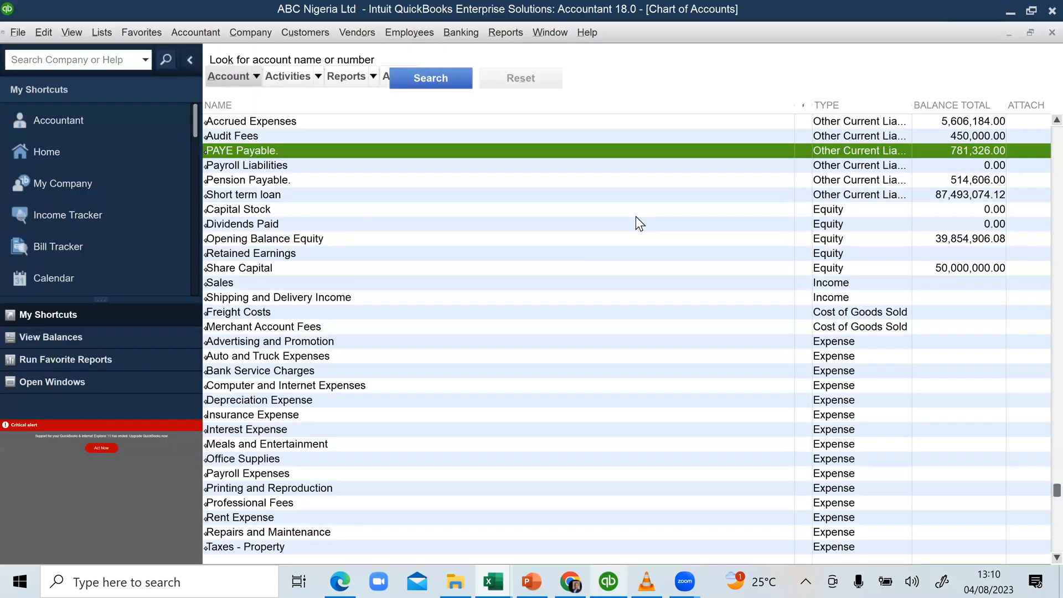
scroll(638, 216, "up", 2)
scroll(623, 253, "up", 7)
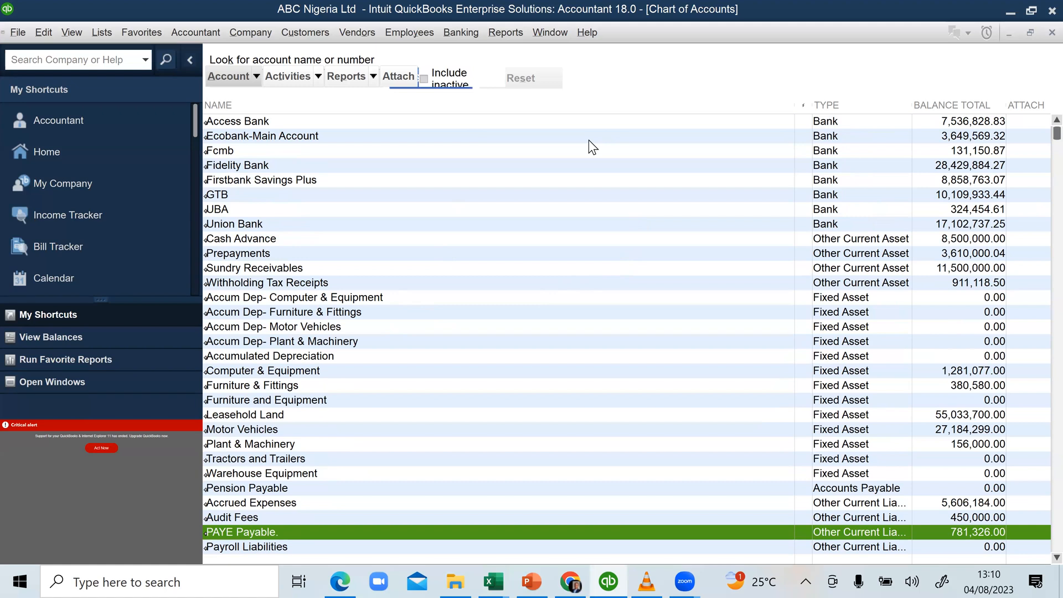
left_click(508, 40)
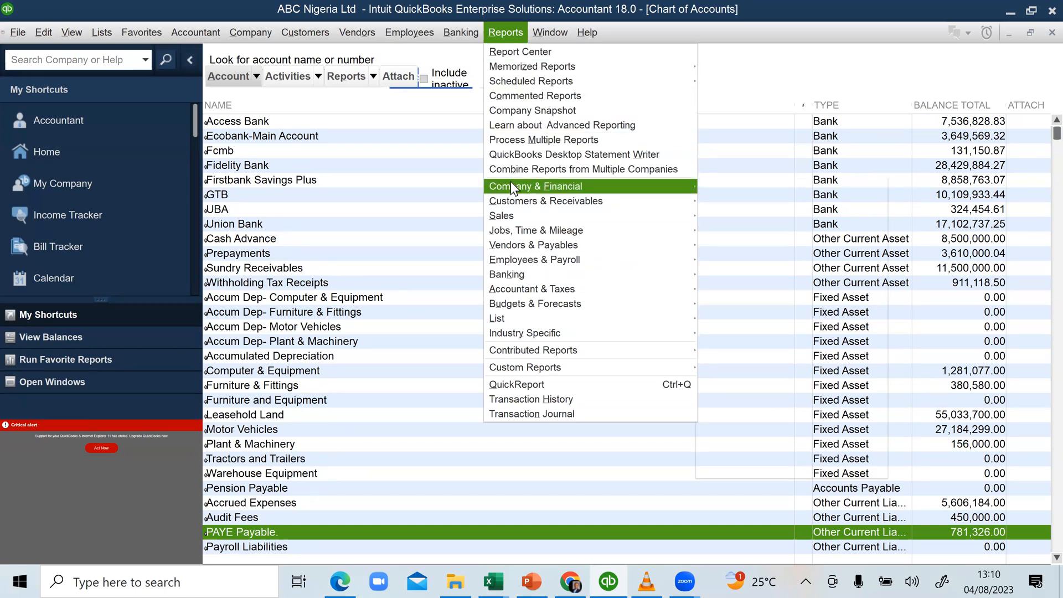
mouse_move(515, 186)
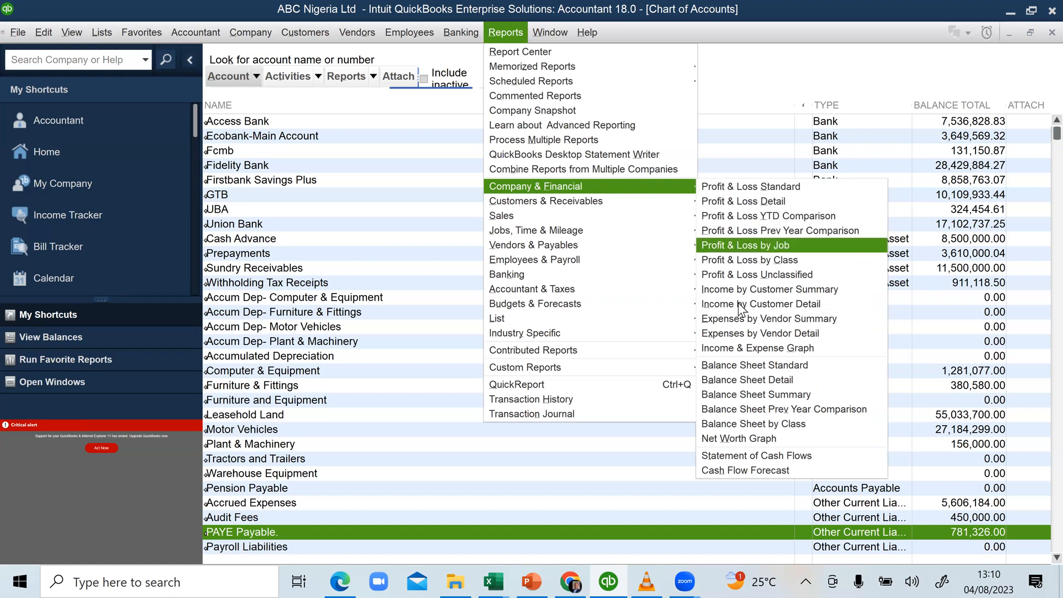
left_click(754, 367)
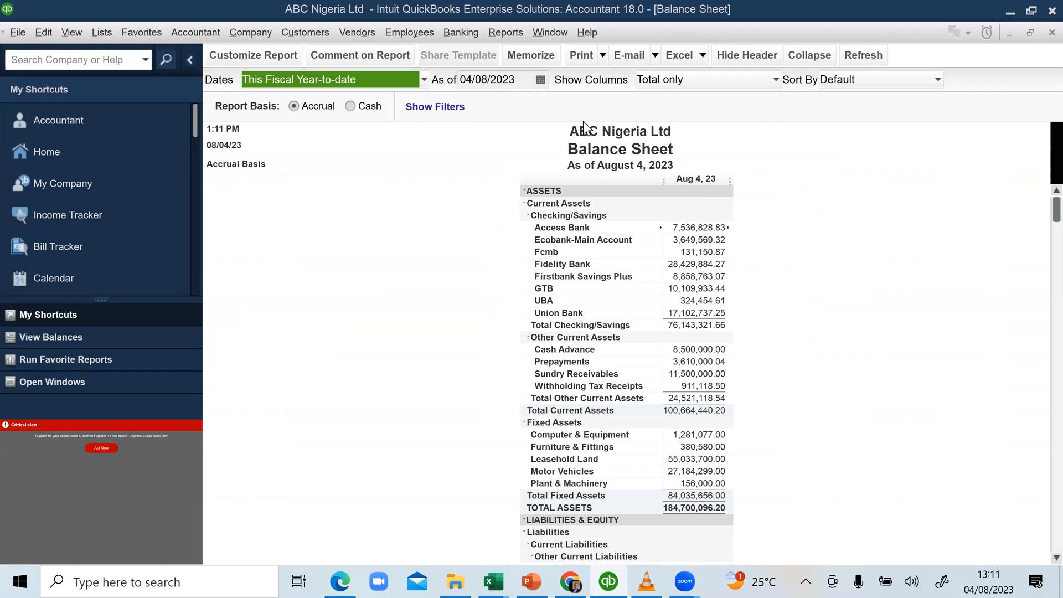
Set the balance sheet's as-of date to 31/12/2021 and refresh the report
left_click(477, 80)
key("BackSpace")
key("BackSpace")
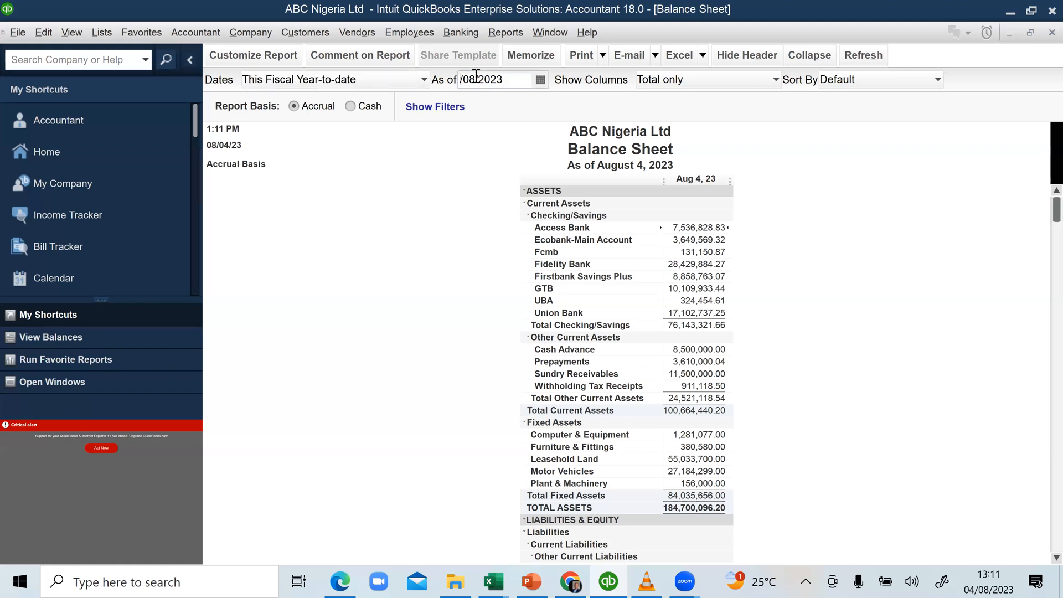
type("31")
left_click(488, 79)
key("BackSpace")
key("BackSpace")
type("12")
left_click(523, 81)
key("BackSpace")
type("1")
left_click(343, 207)
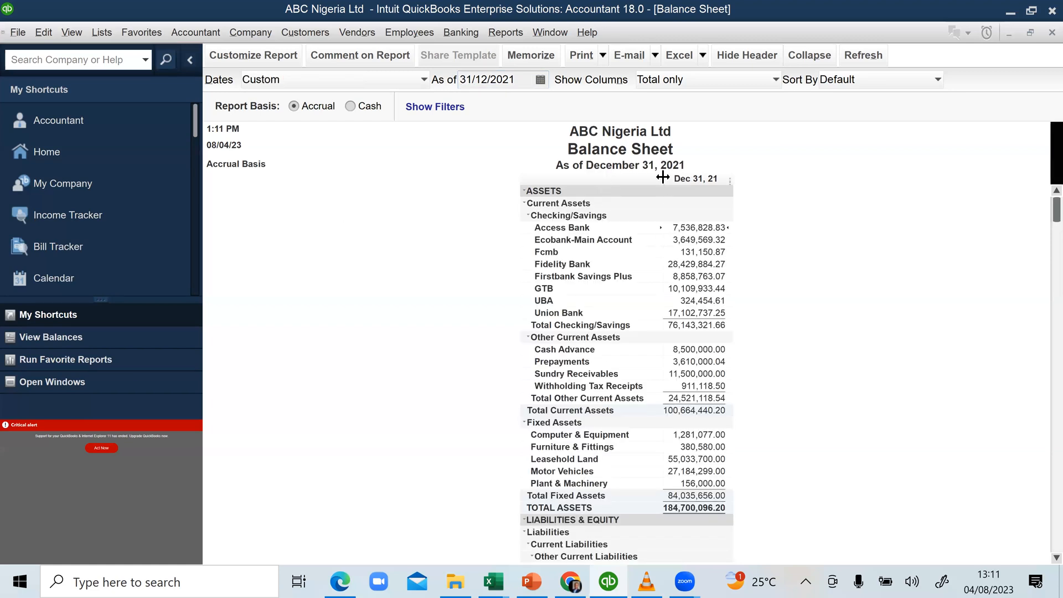
Widen the balance sheet's amount column and change the report title to "Statement of Financial Position"
left_click_drag(663, 179, 808, 181)
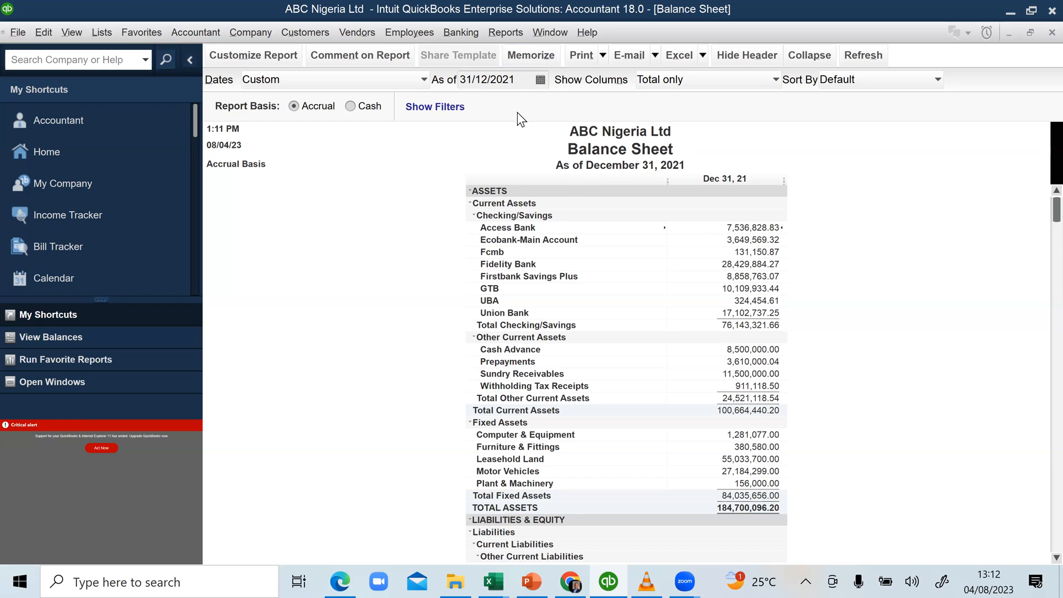
left_click(248, 58)
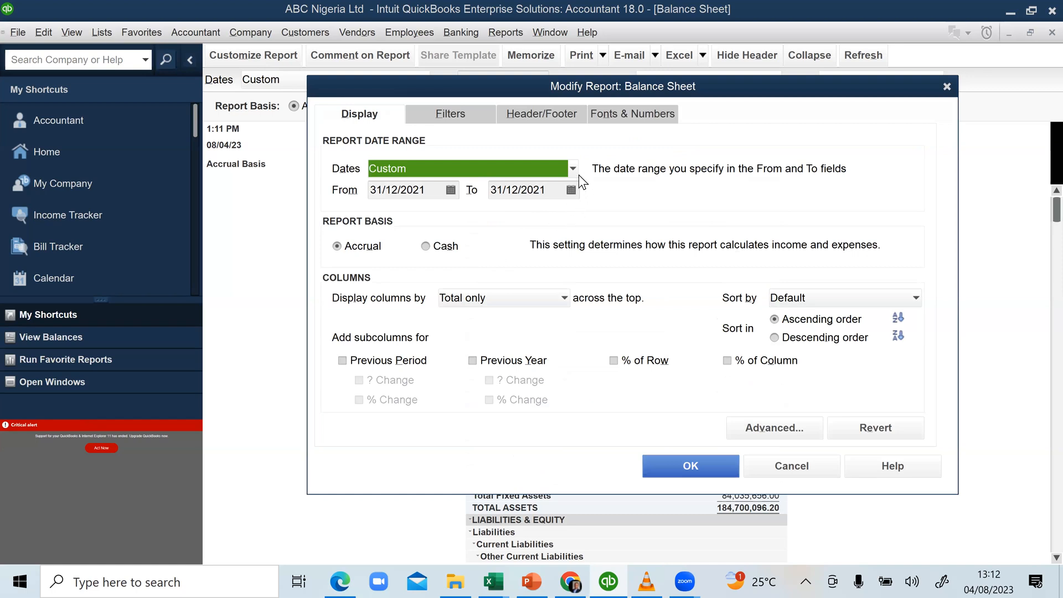
left_click(520, 111)
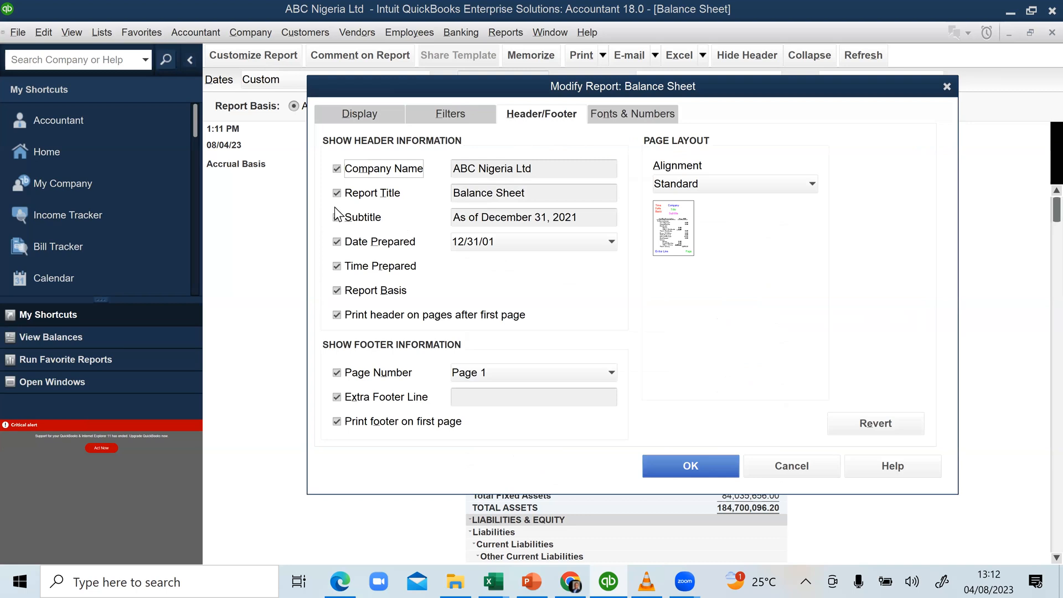
left_click(528, 193)
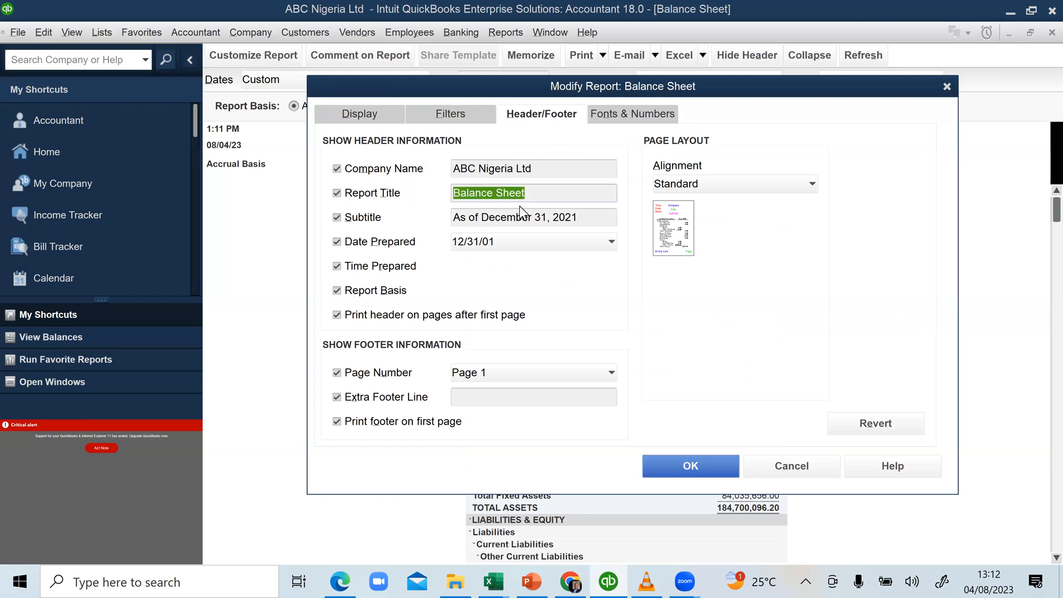
type("Statement ")
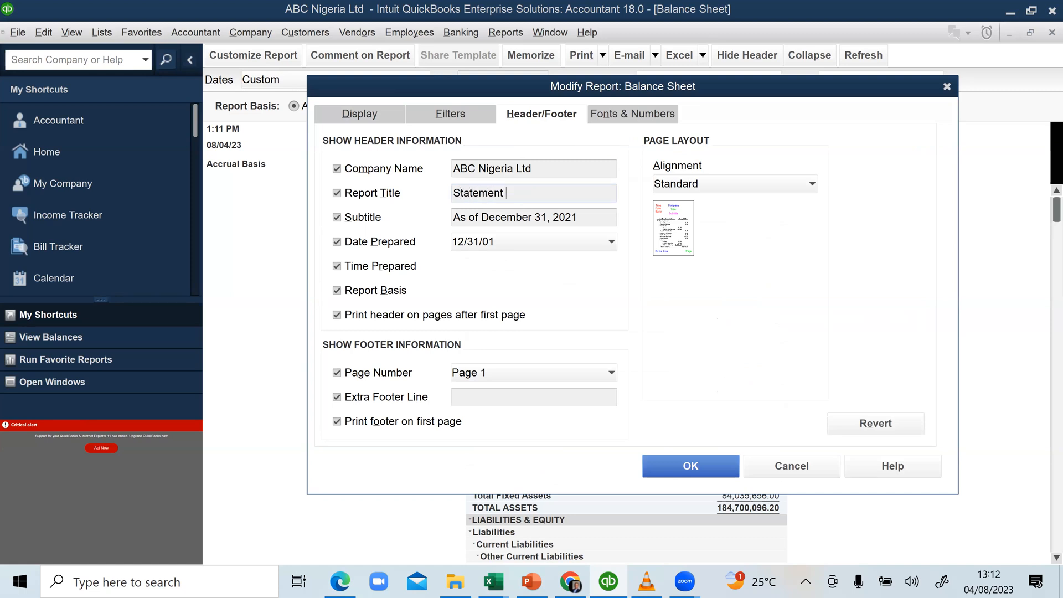
type("of Financial Position")
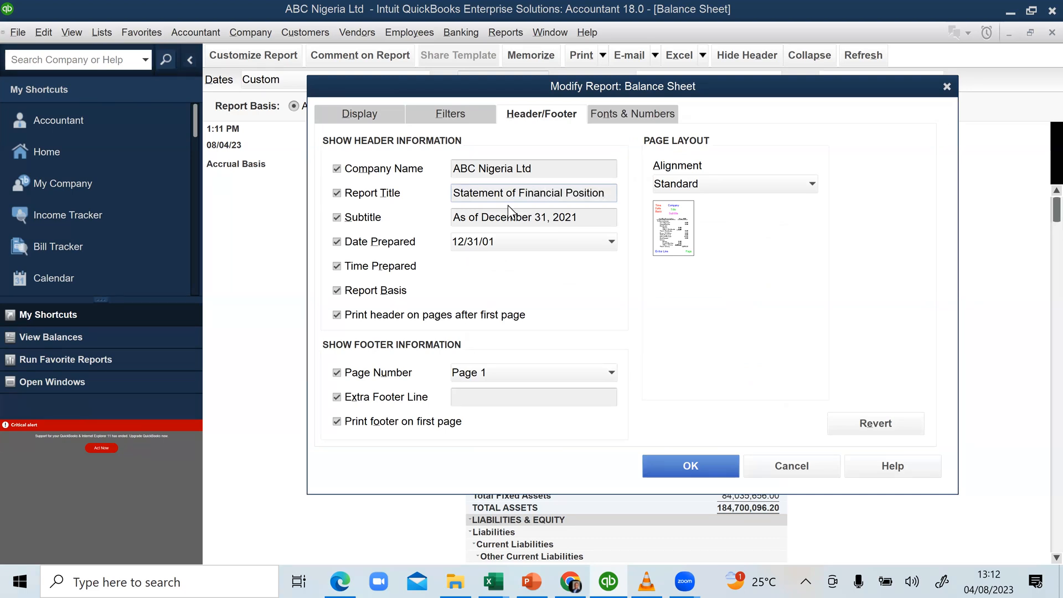
left_click(675, 466)
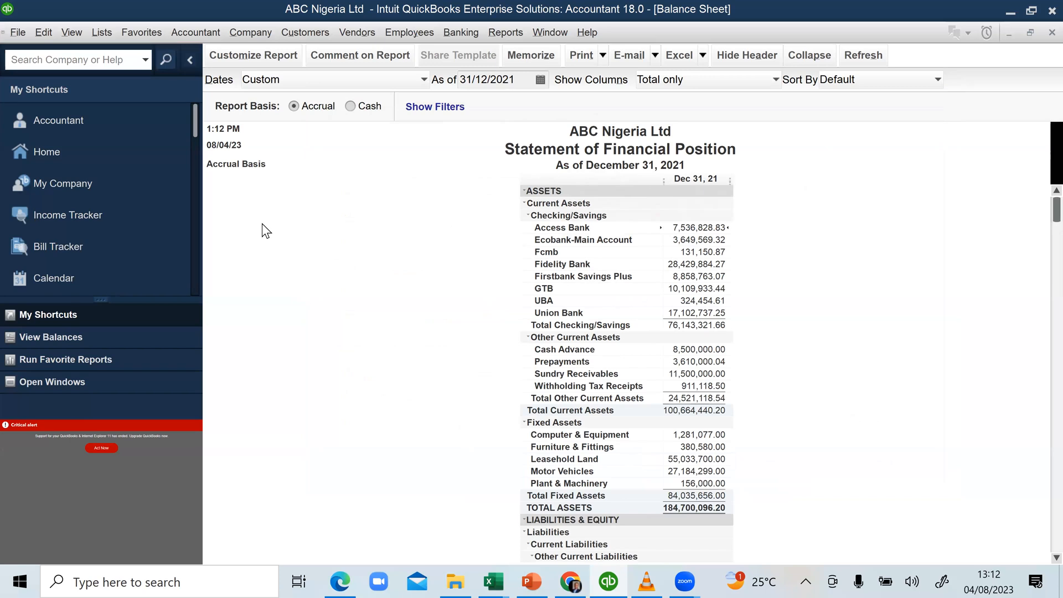
Set the report's column label font size to 14, apply it to all related fonts, and widen the amount column
left_click(224, 55)
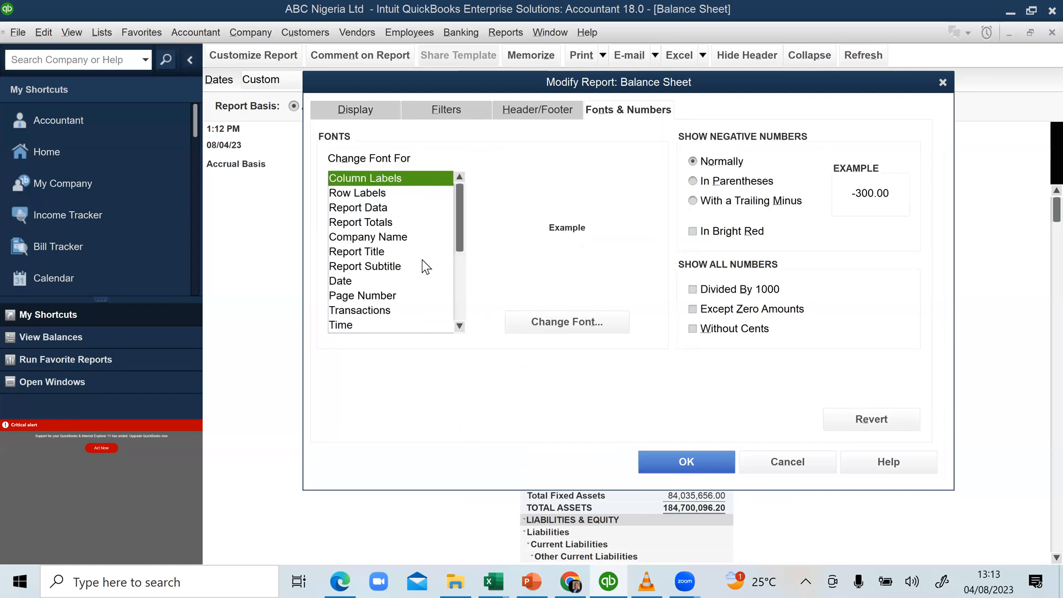
left_click(461, 272)
left_click(563, 320)
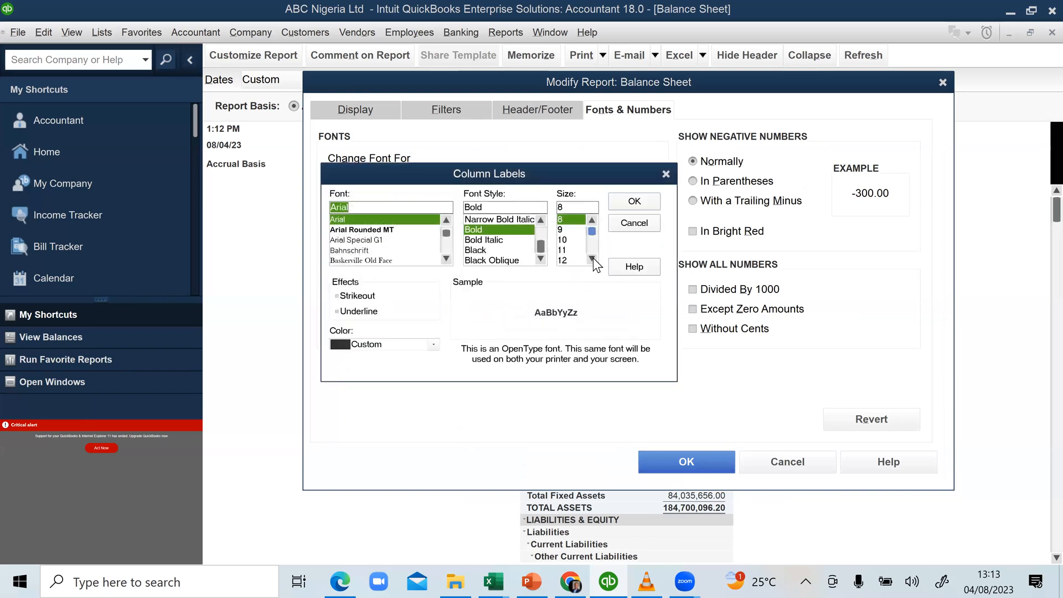
left_click(592, 259)
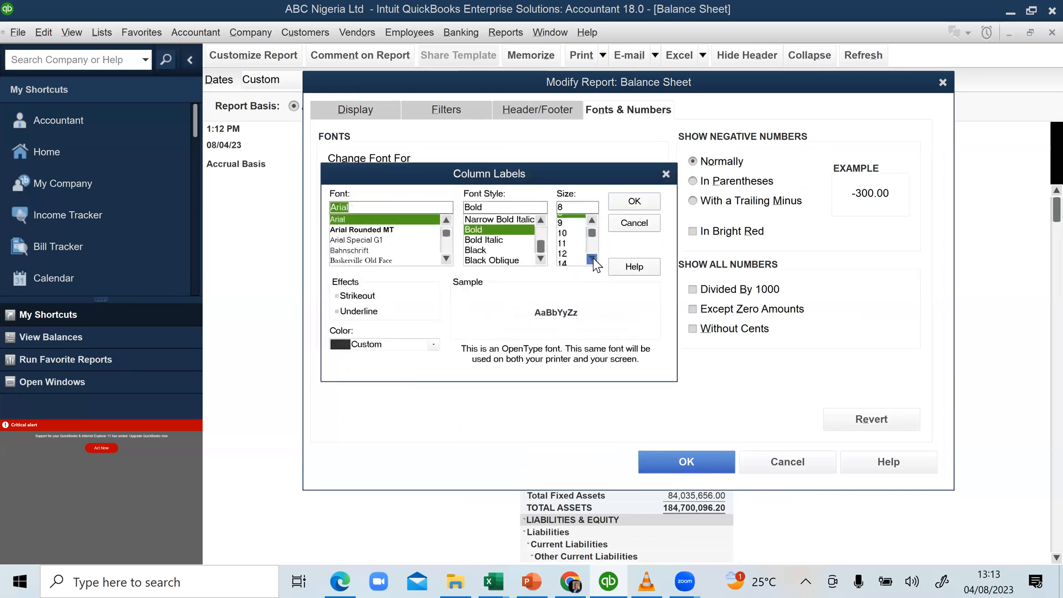
left_click(564, 250)
left_click(563, 261)
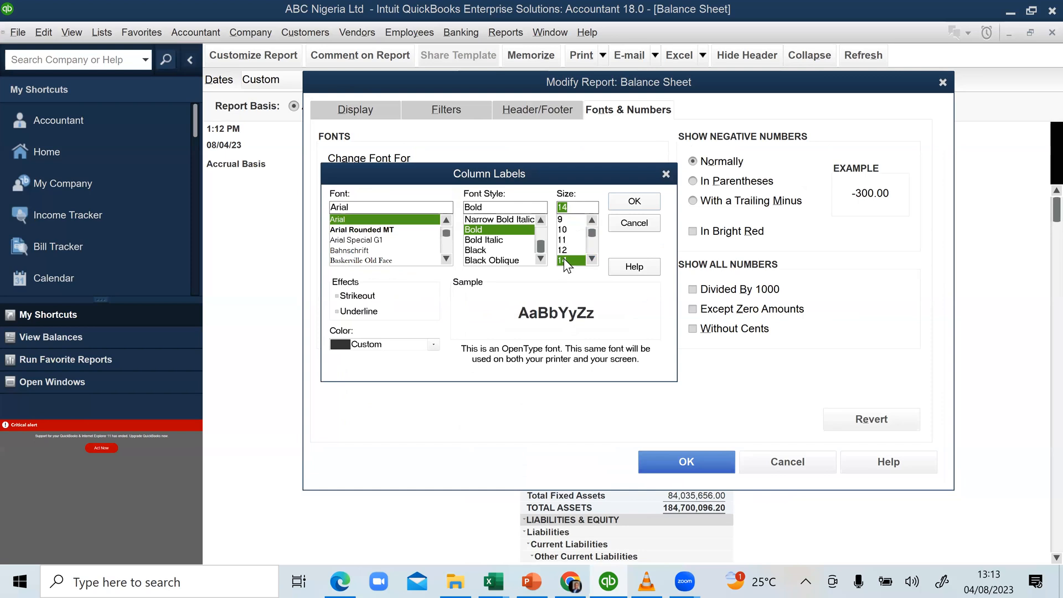
left_click(636, 204)
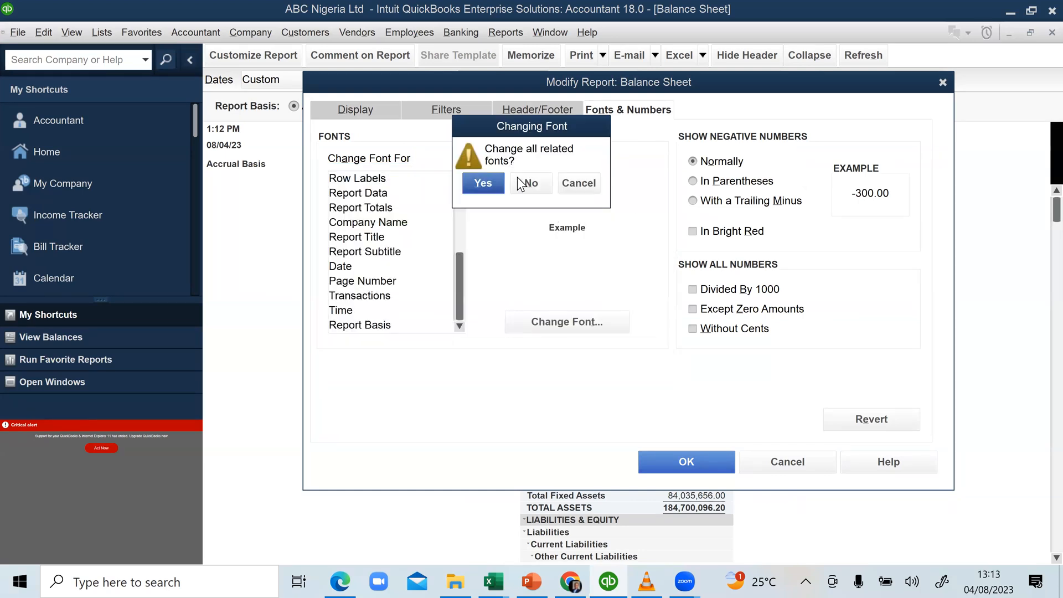
left_click(484, 182)
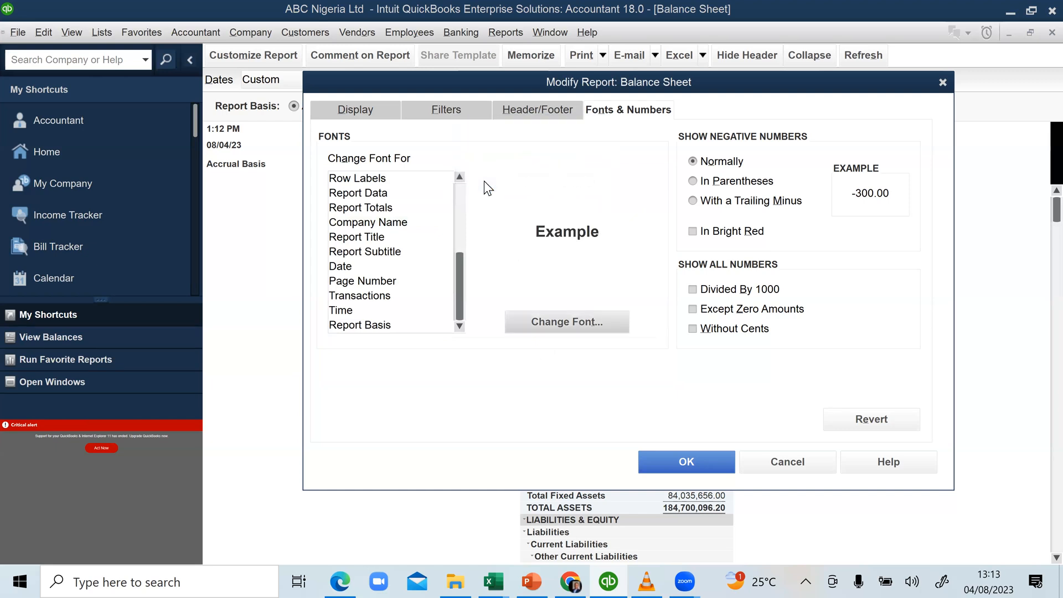
left_click(674, 454)
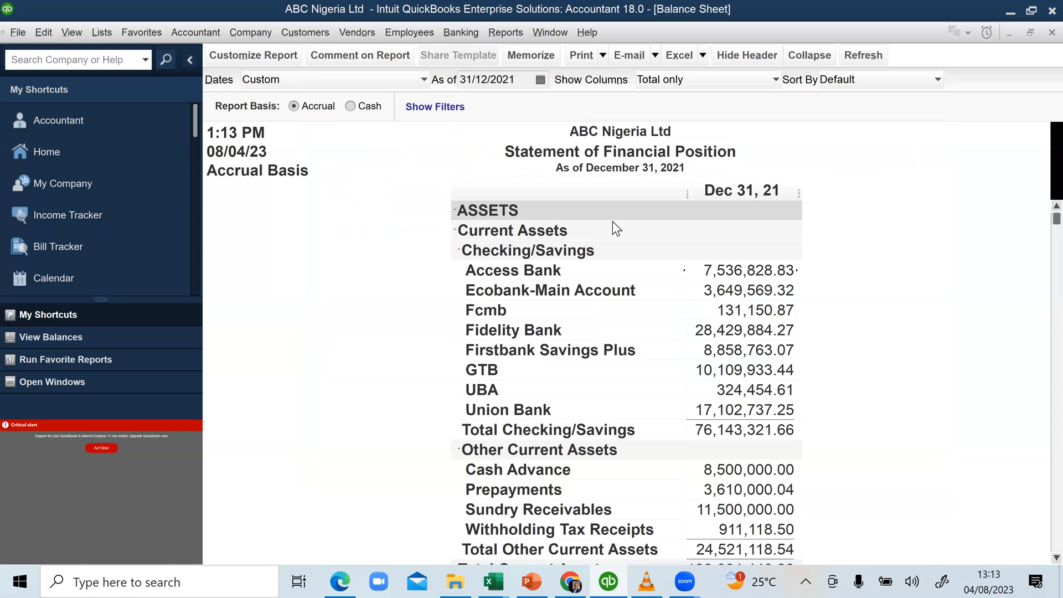
left_click_drag(799, 196, 894, 205)
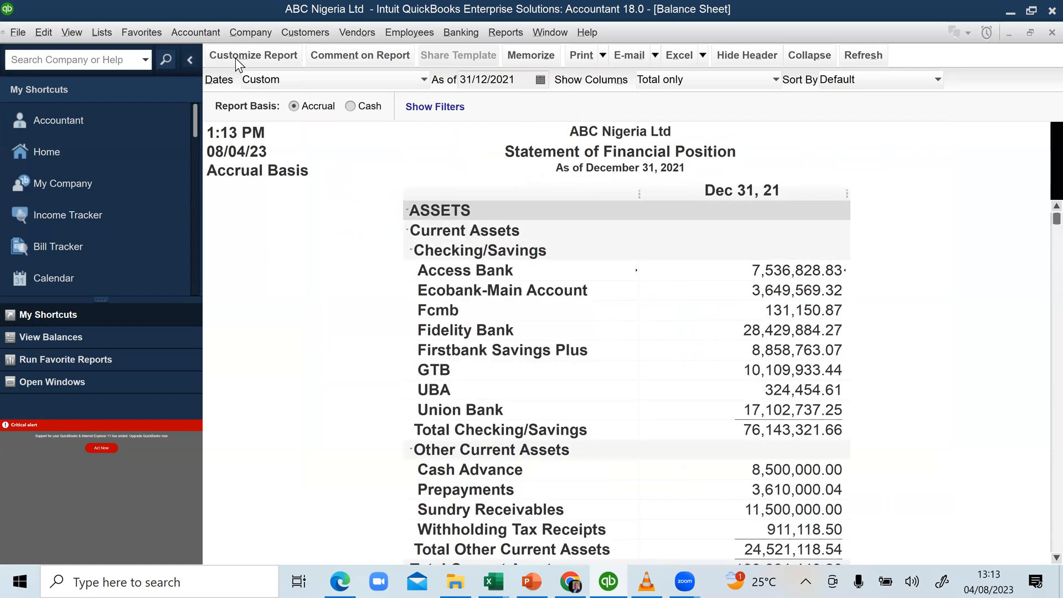
Set the column label font size to 12, apply it to all related fonts, and widen the report's columns
left_click(242, 55)
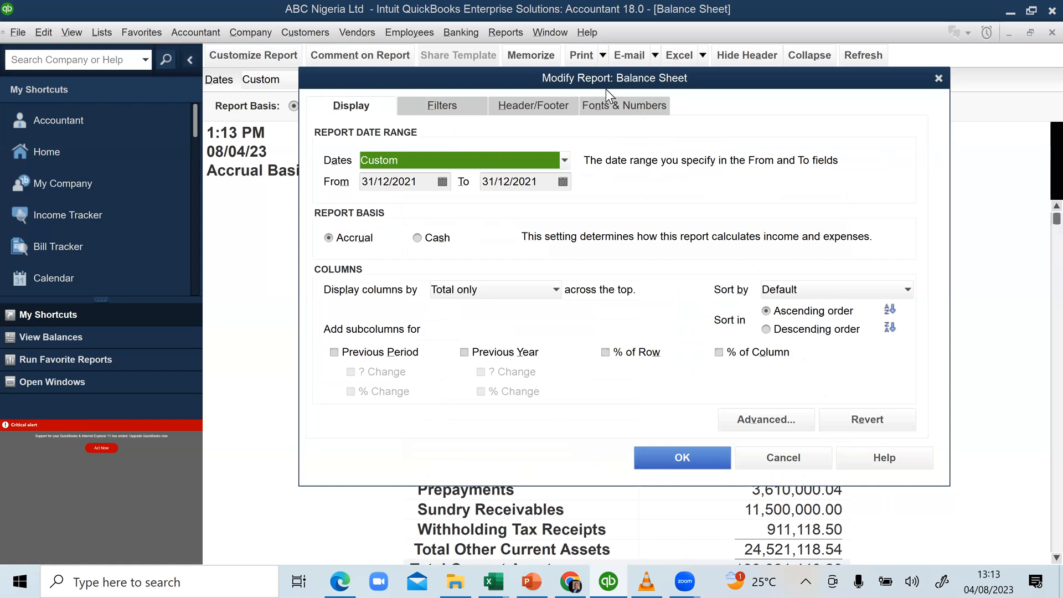
left_click(609, 113)
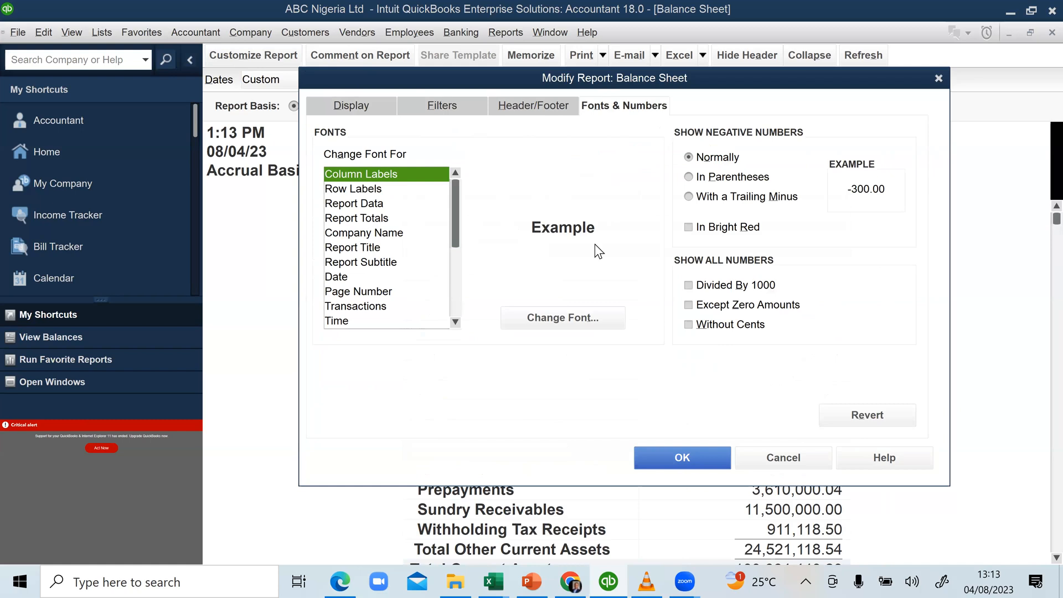
left_click(552, 321)
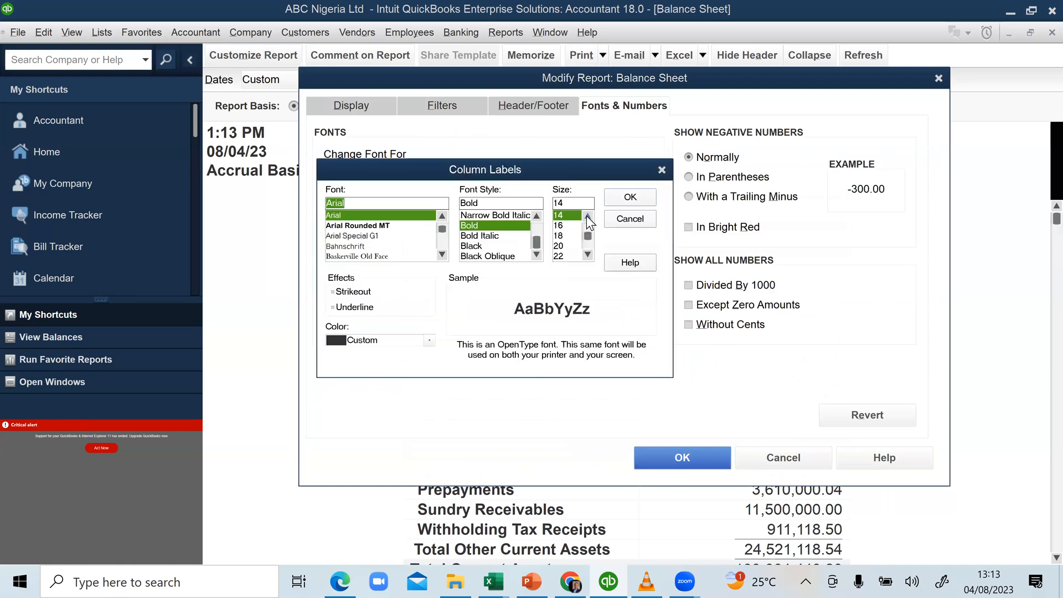
left_click(569, 216)
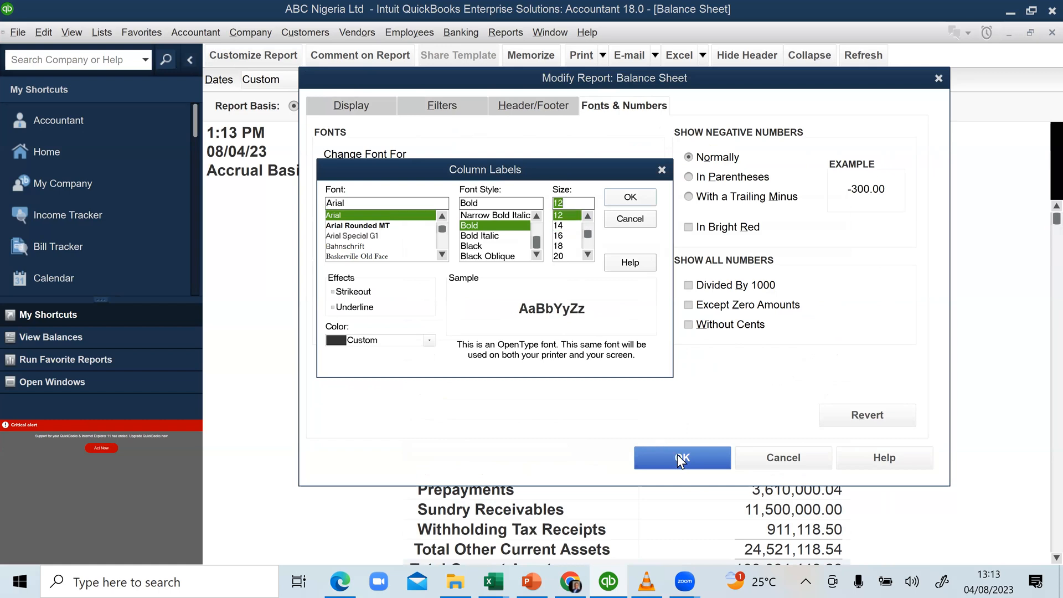
left_click(625, 198)
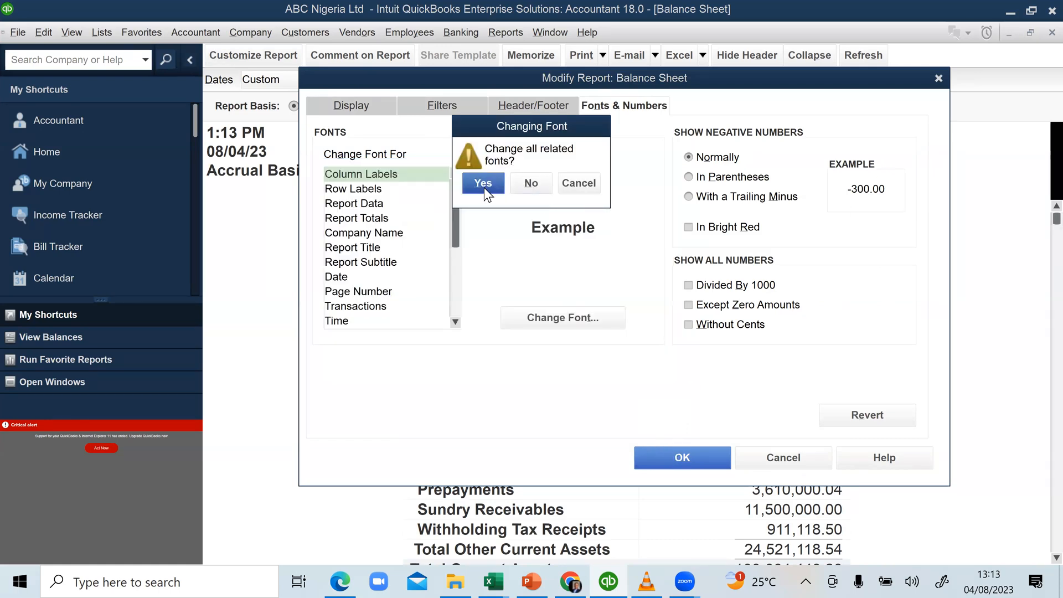
left_click(484, 188)
left_click(674, 459)
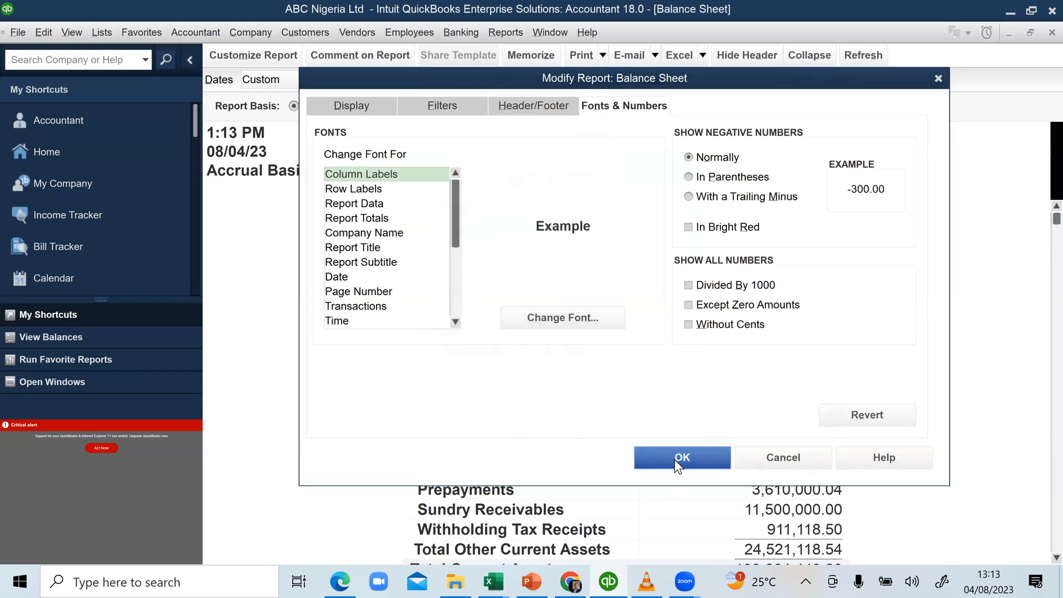
left_click_drag(676, 186, 733, 184)
left_click_drag(802, 186, 830, 185)
Examine the Statement of Financial Position from the current and fixed assets down to total liabilities and equity
scroll(872, 266, "down", 6)
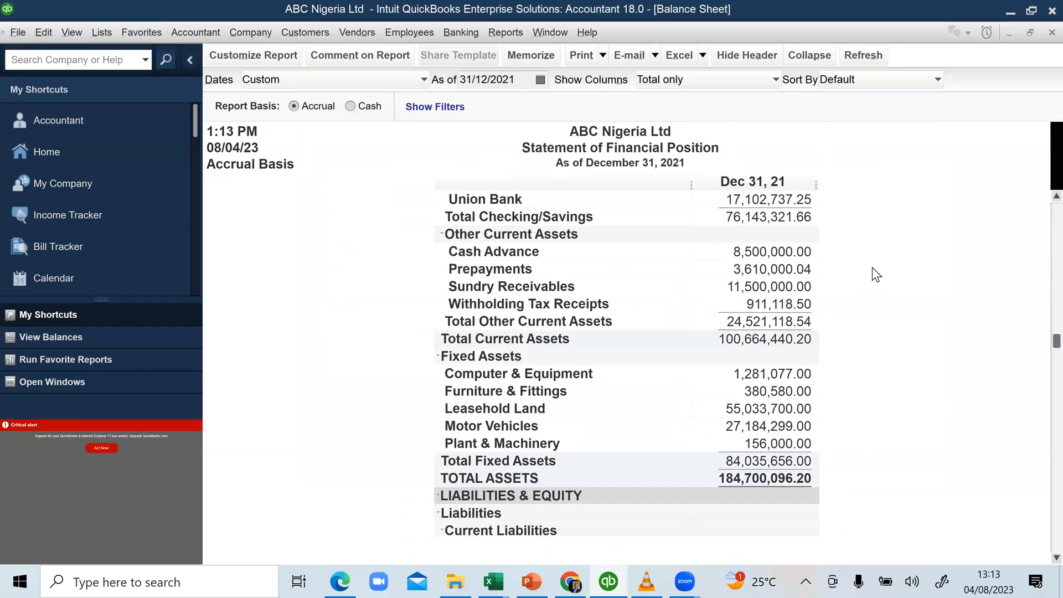
scroll(872, 264, "up", 6)
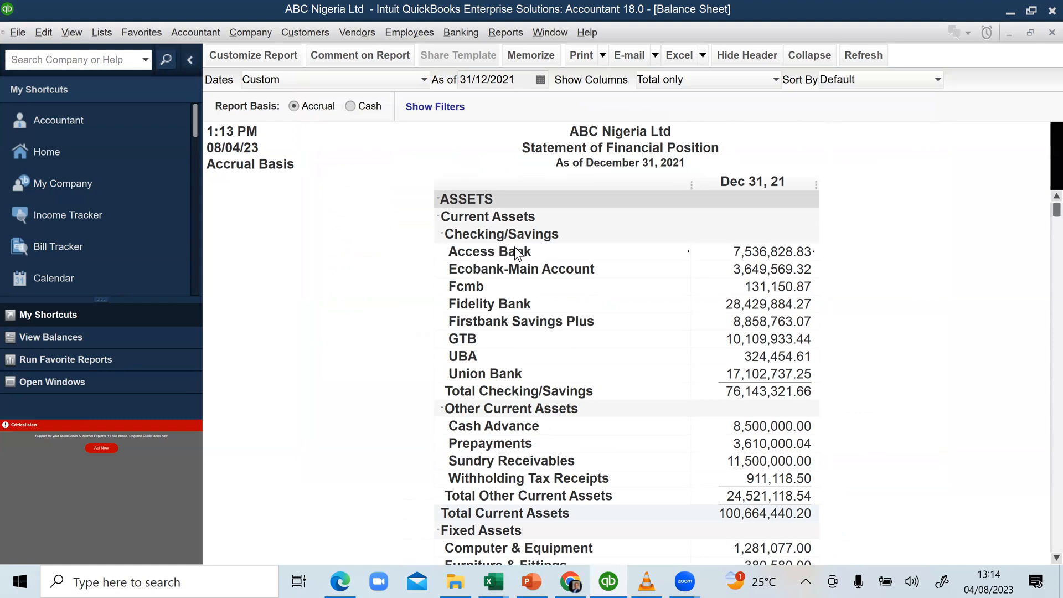
scroll(738, 396, "down", 3)
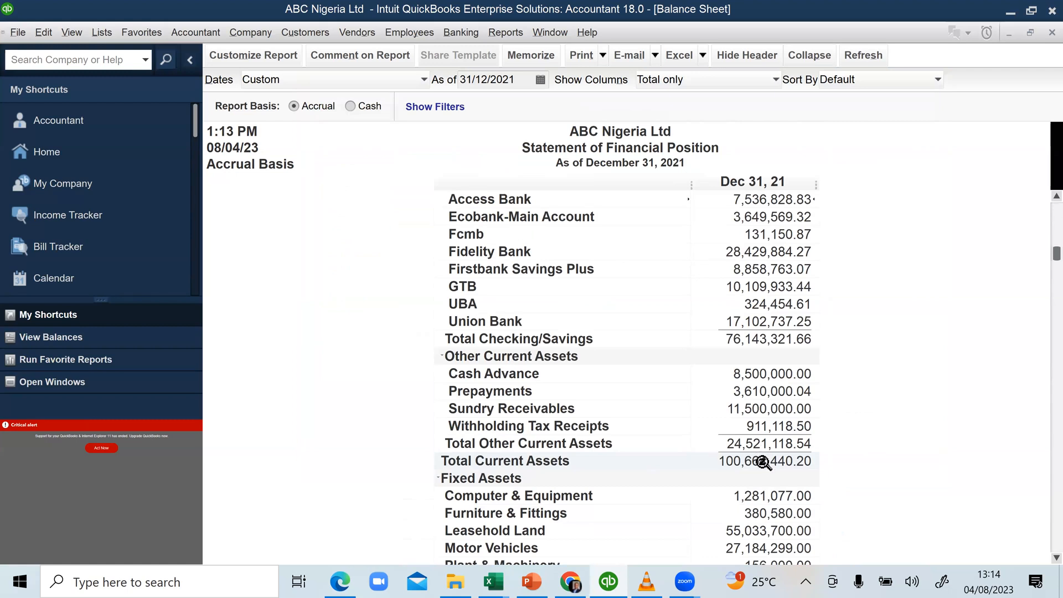
scroll(556, 396, "down", 1)
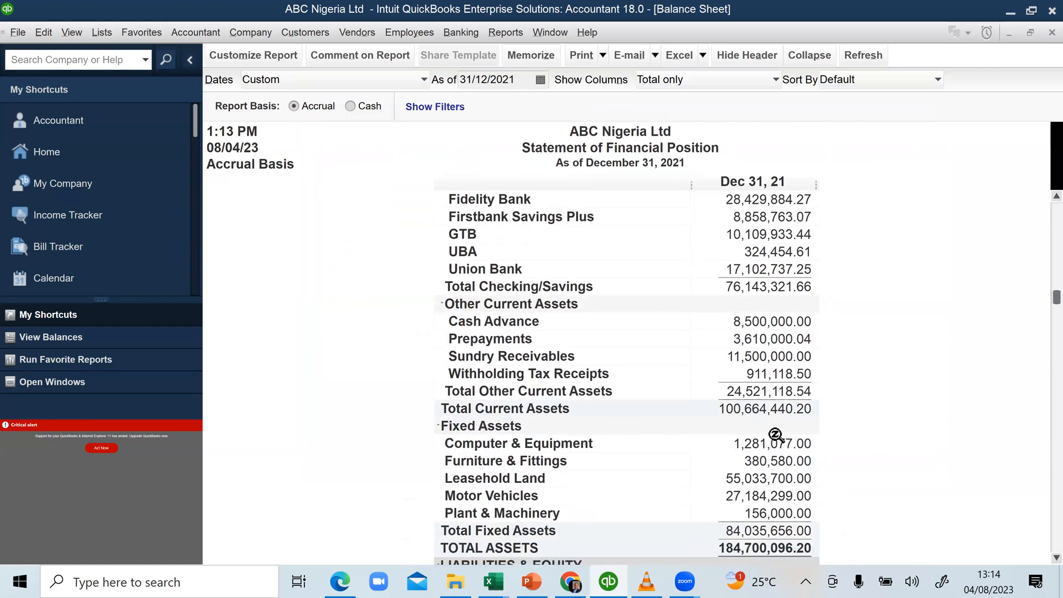
scroll(775, 434, "down", 1)
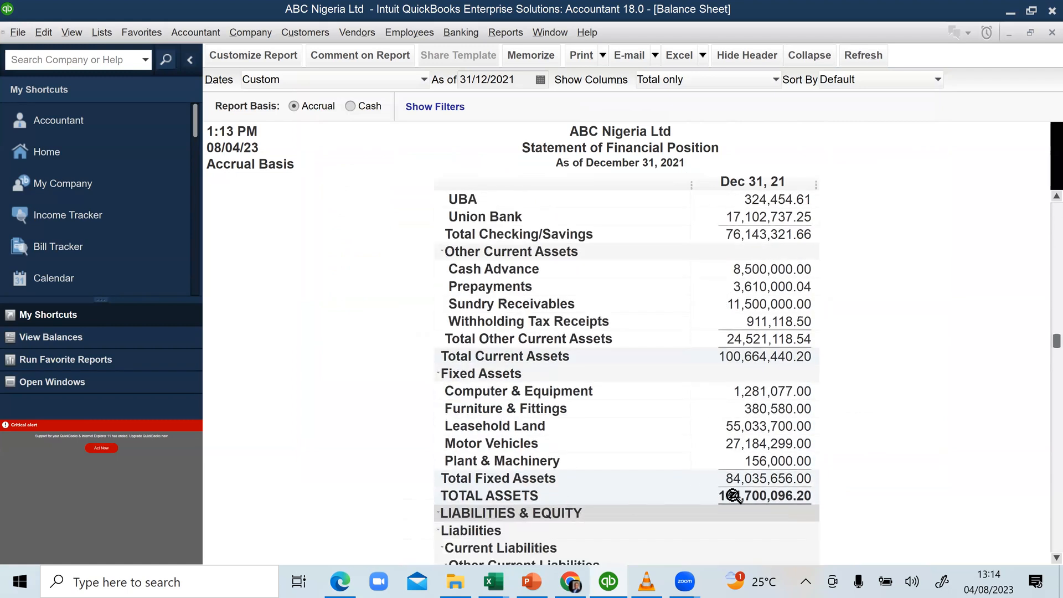
scroll(720, 485, "down", 1)
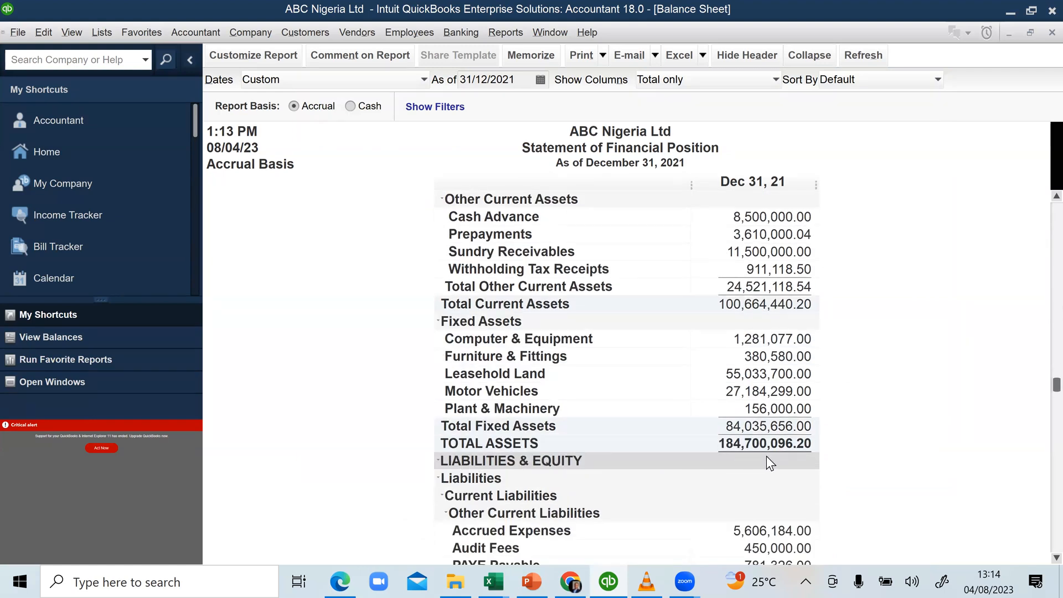
scroll(720, 479, "down", 1)
scroll(678, 415, "down", 1)
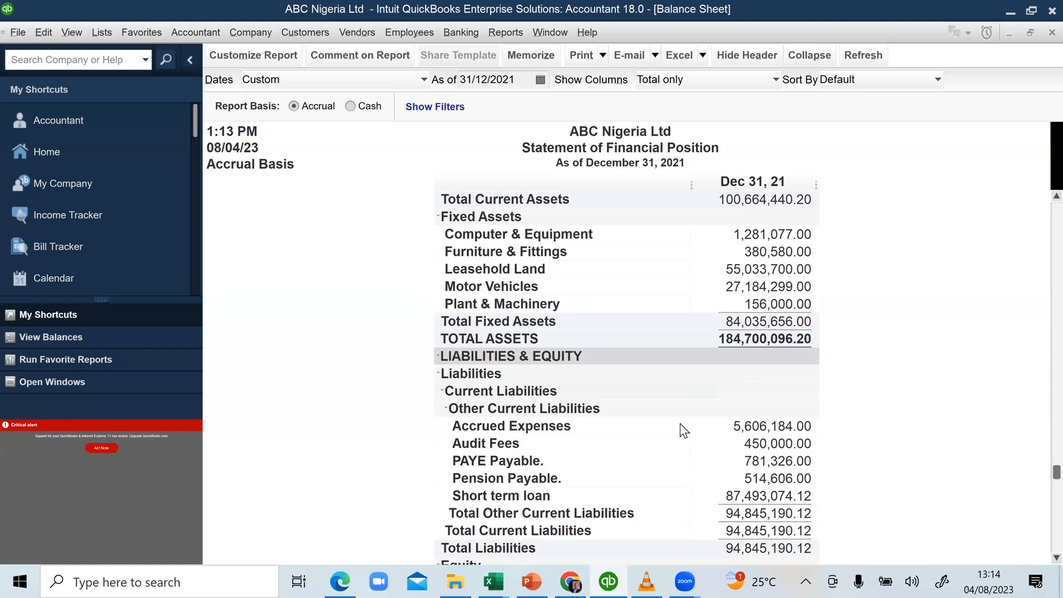
scroll(681, 429, "down", 1)
scroll(688, 434, "down", 1)
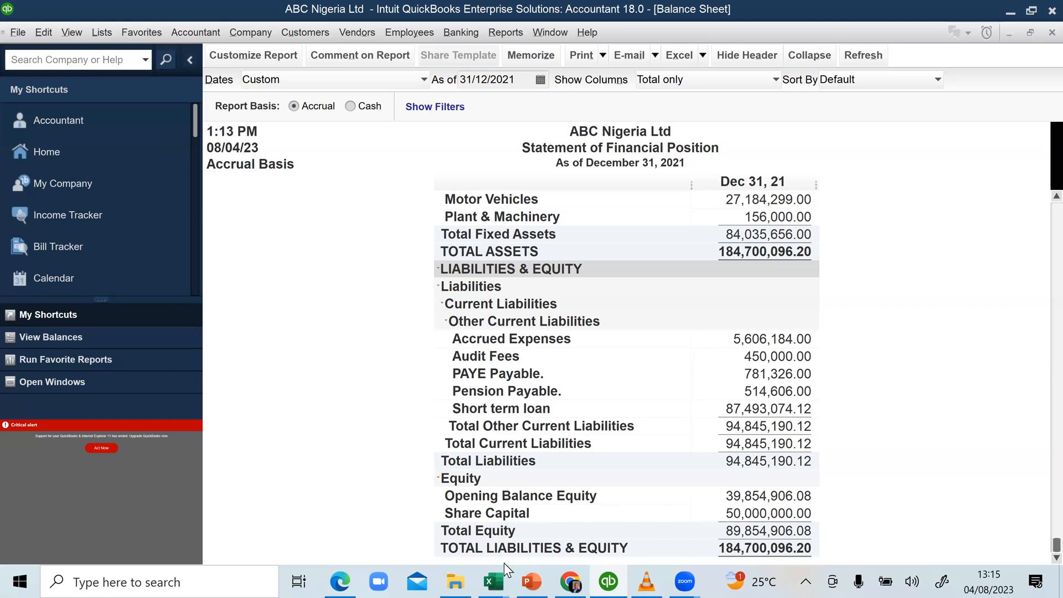
Switch to Excel, examine the accounts on the Beginning Trial Balance sheet, and return to the top of the QuickBooks report
left_click(513, 528)
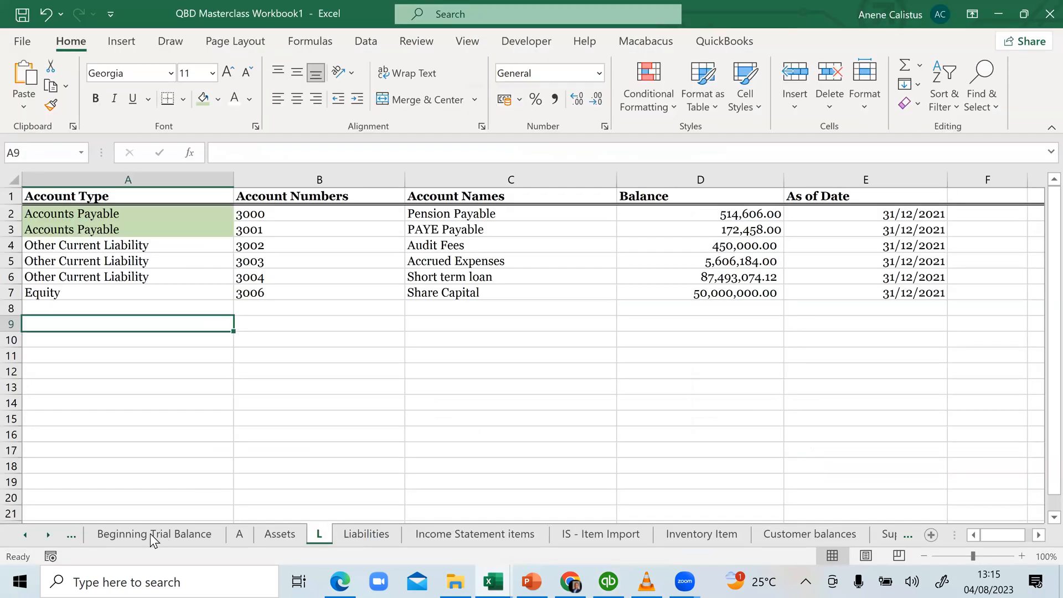
left_click(152, 533)
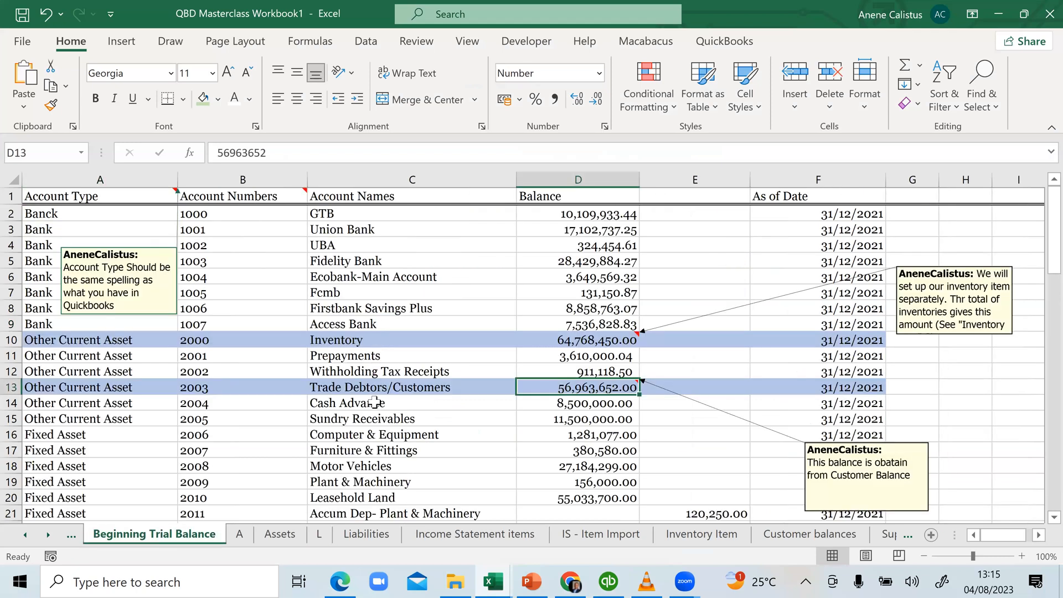
scroll(374, 403, "down", 3)
scroll(378, 440, "down", 3)
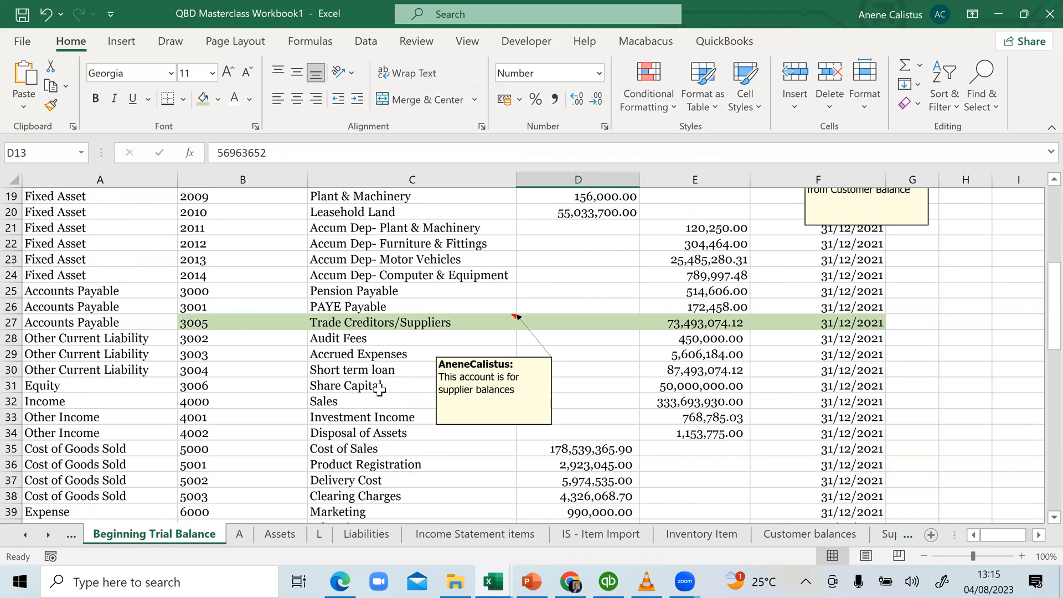
scroll(380, 396, "down", 4)
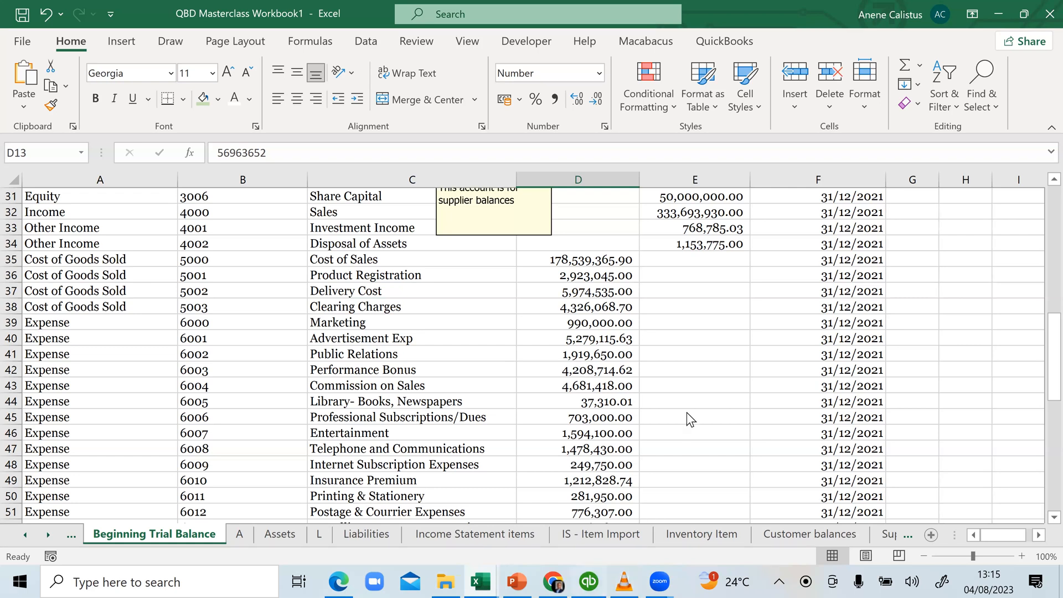
key("alt+Tab")
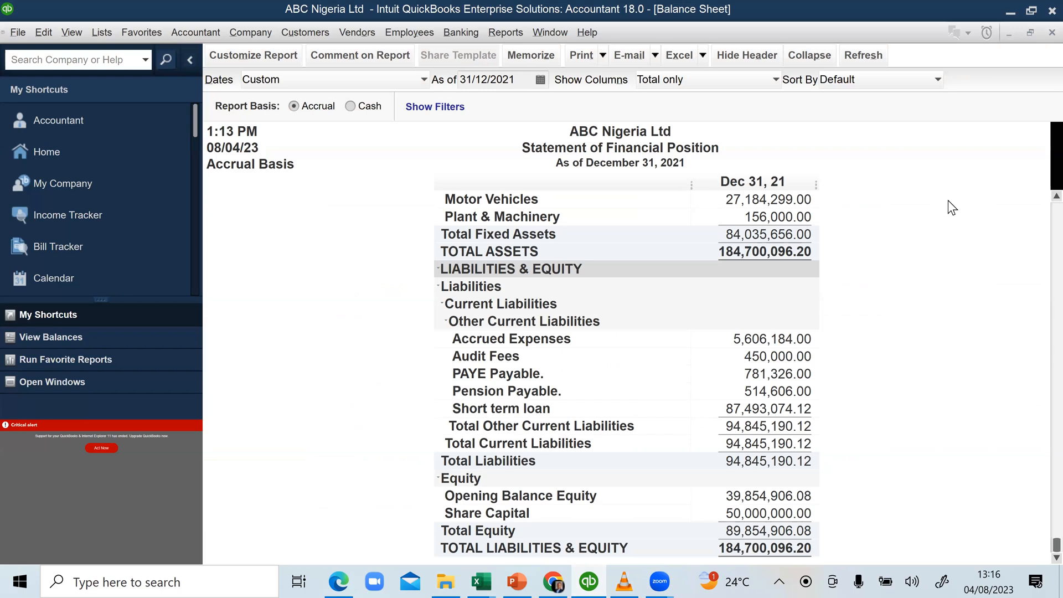
scroll(947, 200, "up", 8)
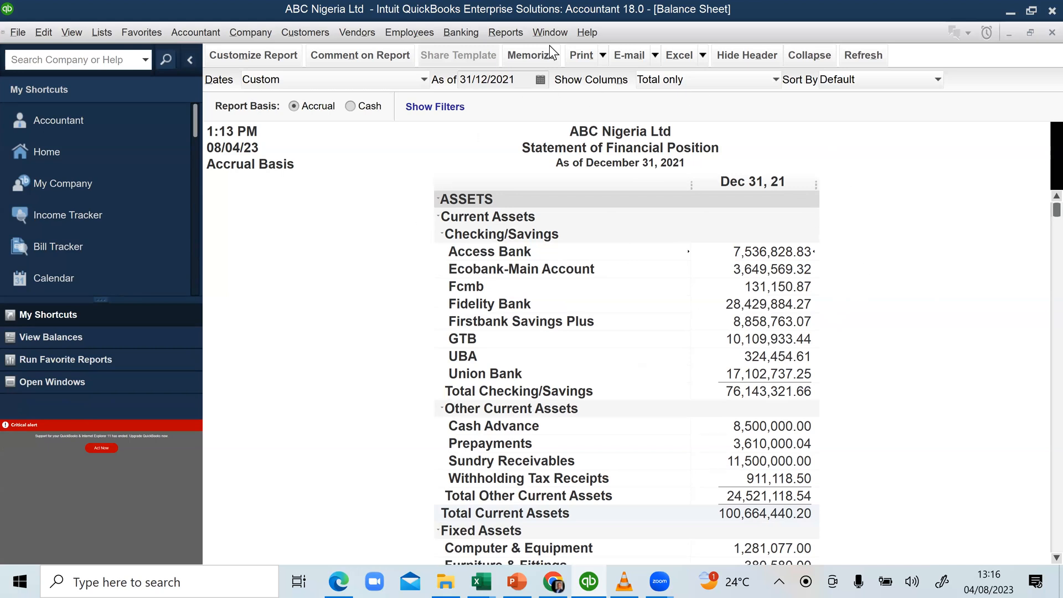
Turn on the use of account numbers in the company's Accounting preferences and save the preferences
left_click(51, 36)
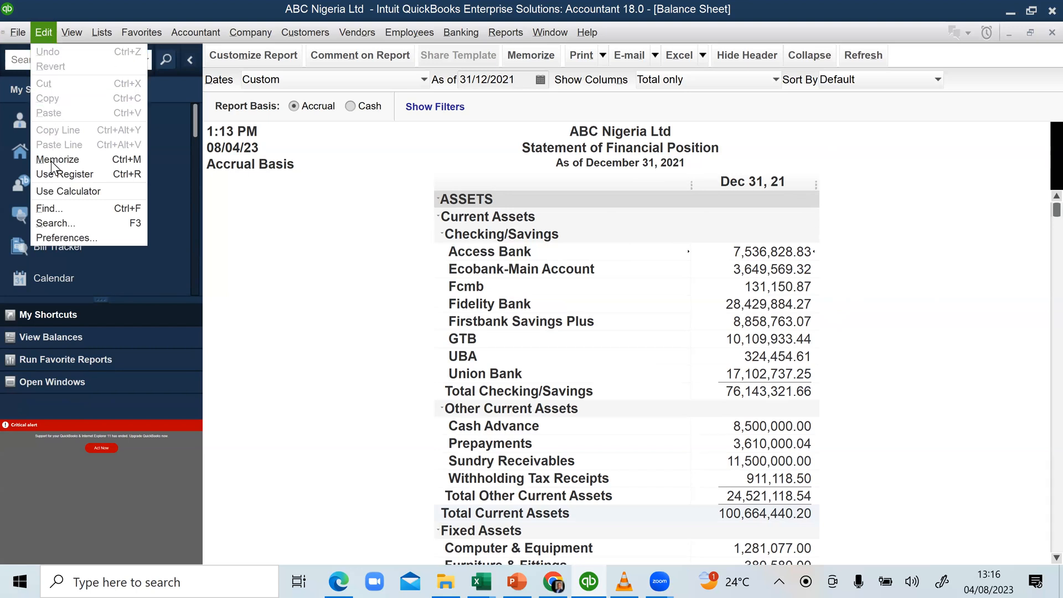
left_click(58, 236)
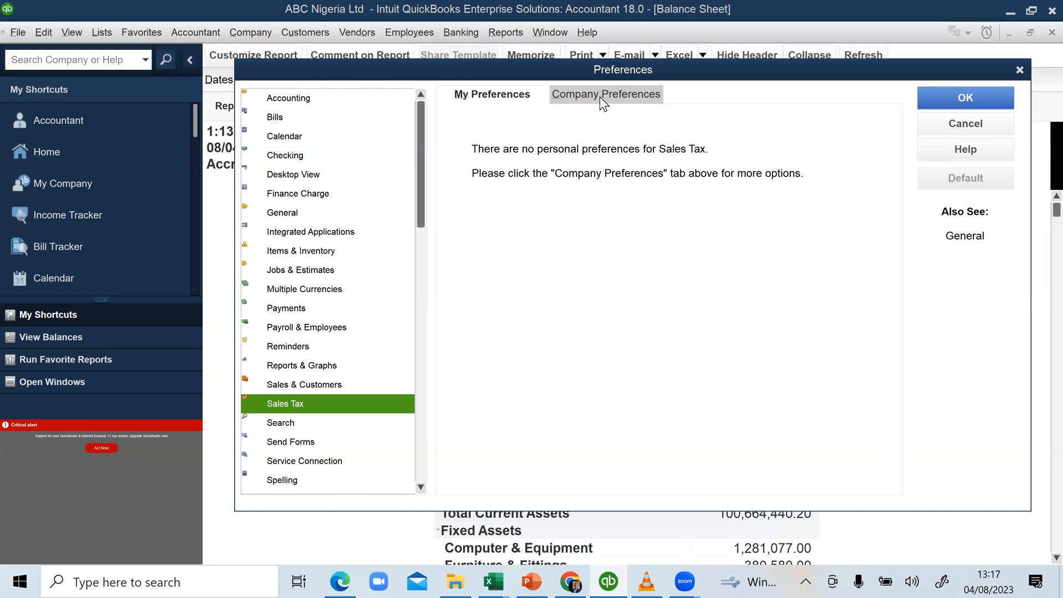
left_click(614, 90)
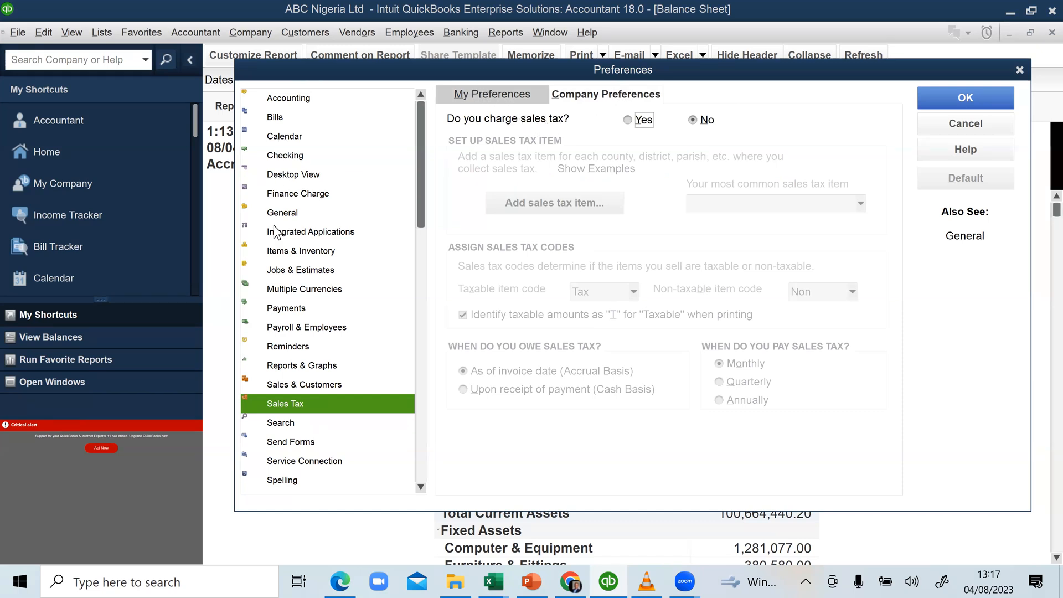
left_click(290, 100)
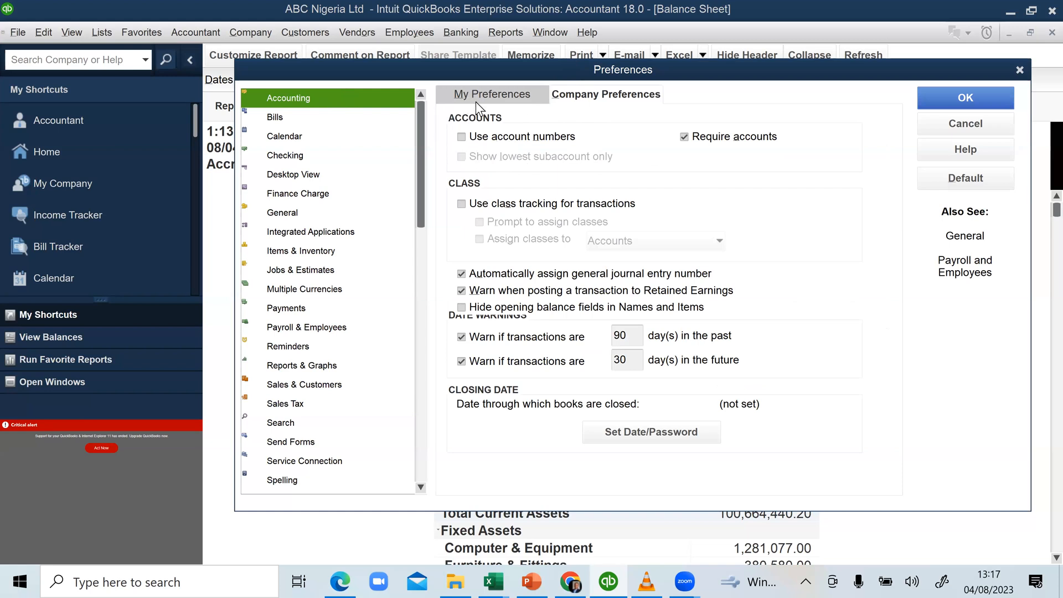
left_click(461, 137)
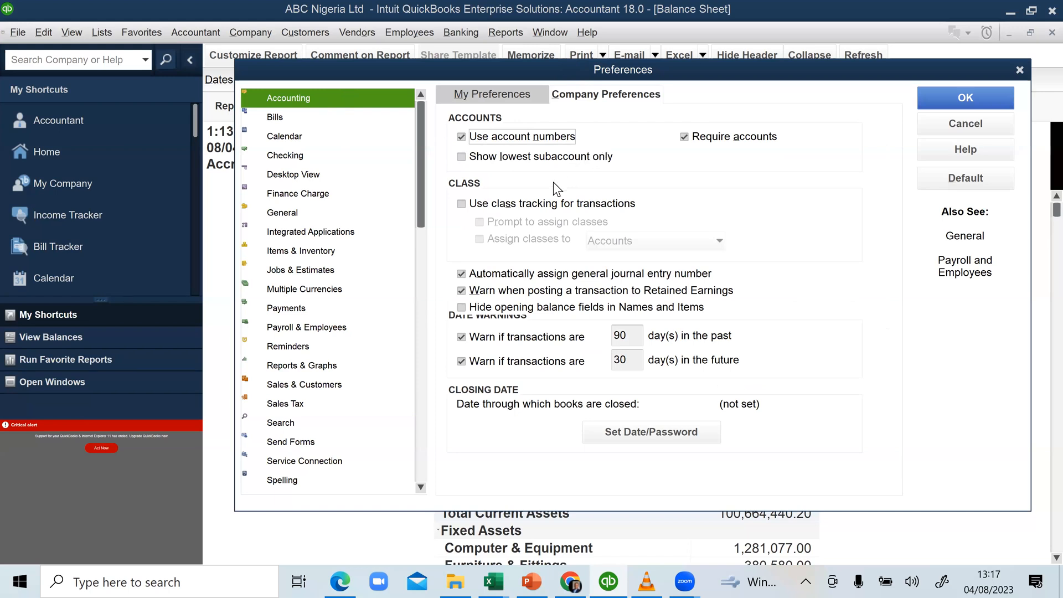
left_click(942, 101)
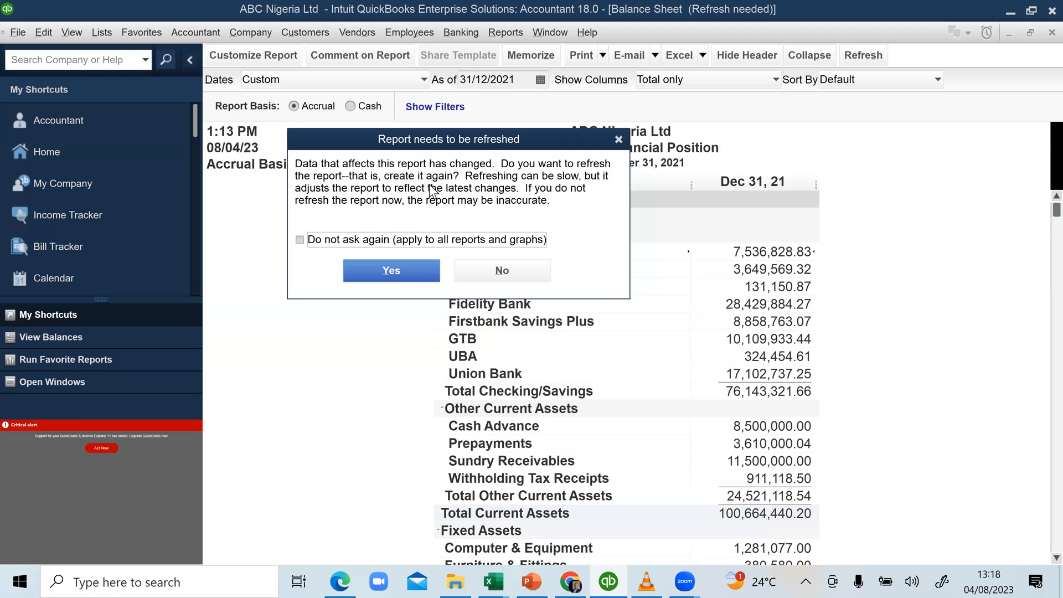
Refresh the Statement of Financial Position to include account numbers and widen its account name and amount columns
left_click(393, 267)
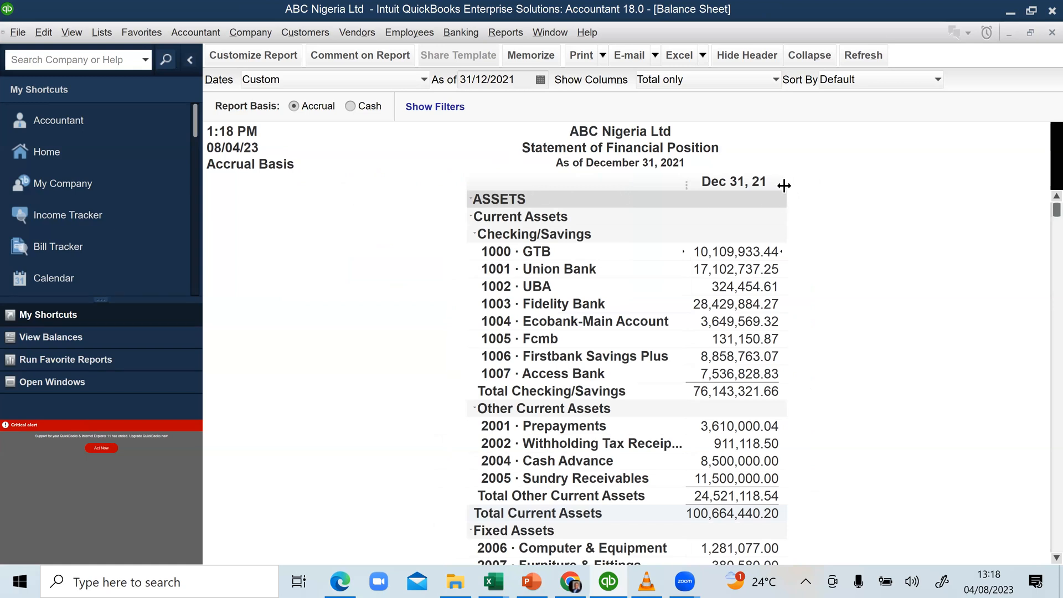
left_click_drag(687, 182, 697, 182)
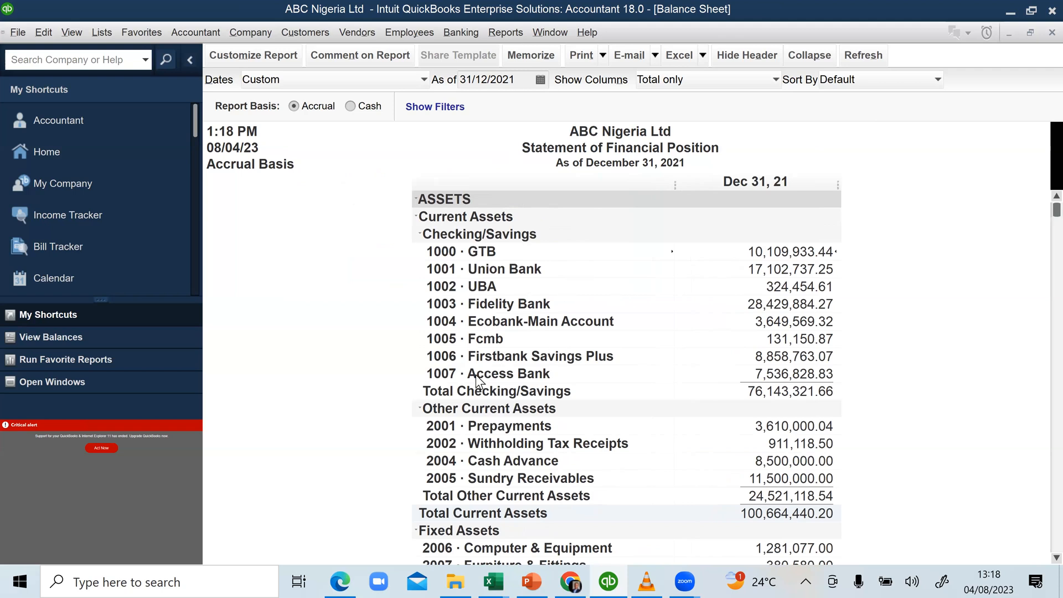
Examine the account numbers throughout the Statement of Financial Position, from the bank accounts down to liabilities and equity
scroll(476, 374, "down", 6)
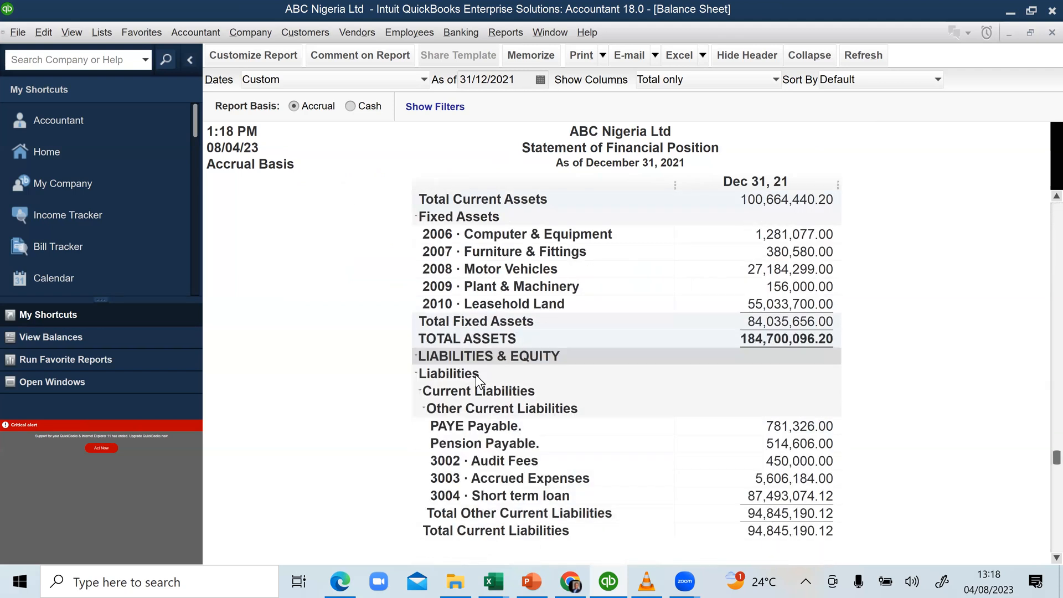
scroll(476, 374, "down", 1)
scroll(476, 374, "down", 1)
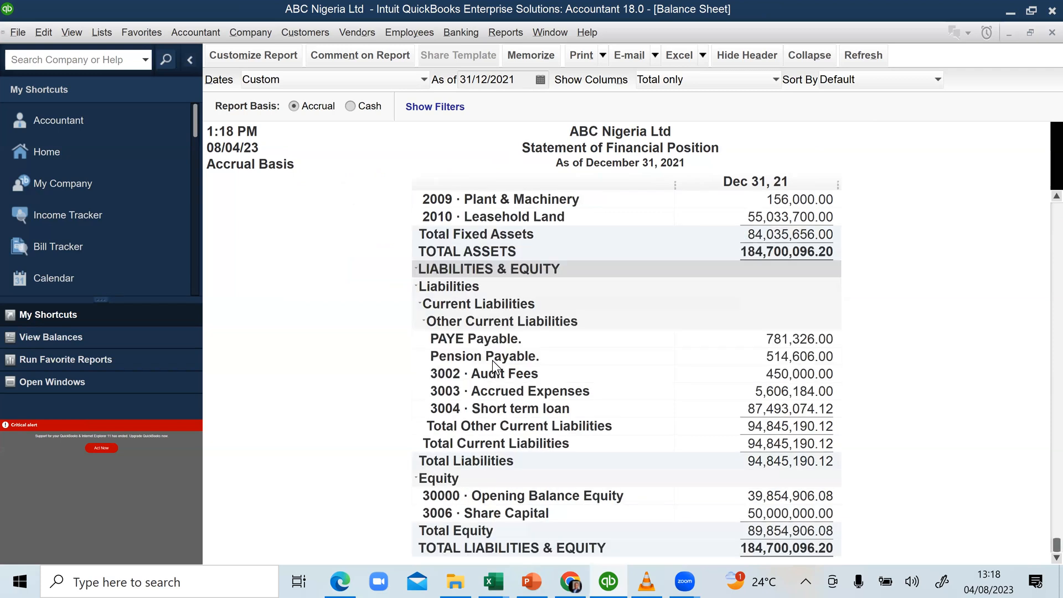
scroll(493, 359, "up", 7)
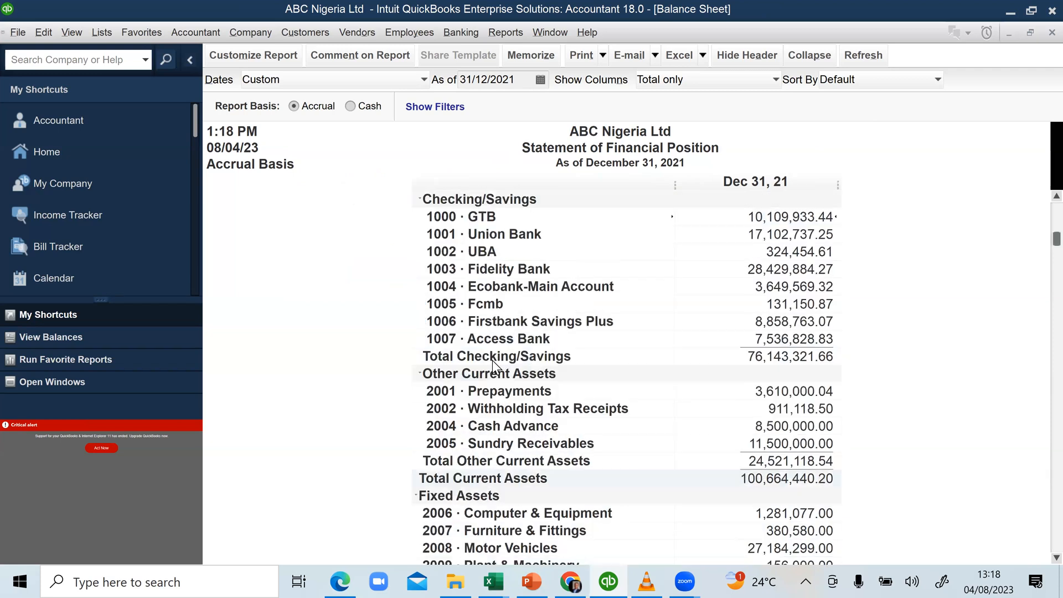
scroll(388, 446, "up", 1)
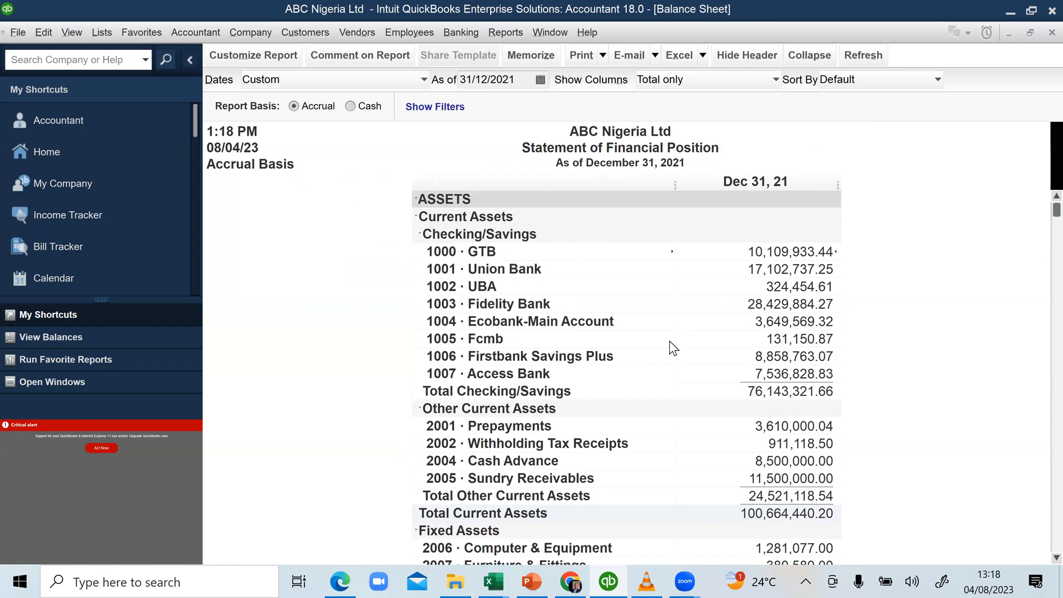
scroll(669, 342, "down", 3)
scroll(667, 342, "down", 5)
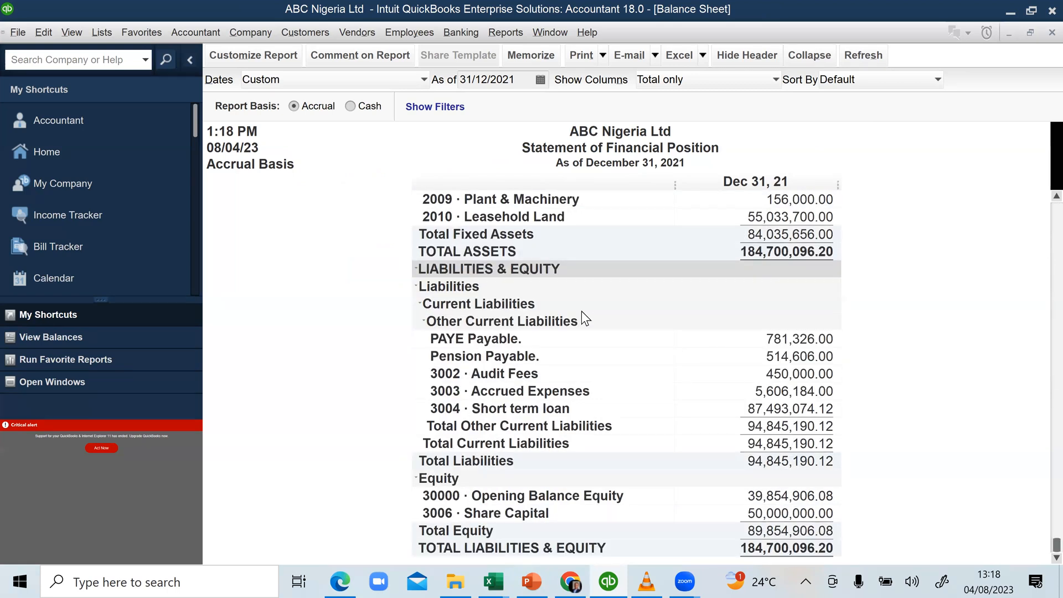
Review the Statement of Financial Position, then switch to the QBD Masterclass workbook in Excel and check the Inventory and Trade Debtors/Customers accounts on the Assets sheet
scroll(581, 310, "up", 8)
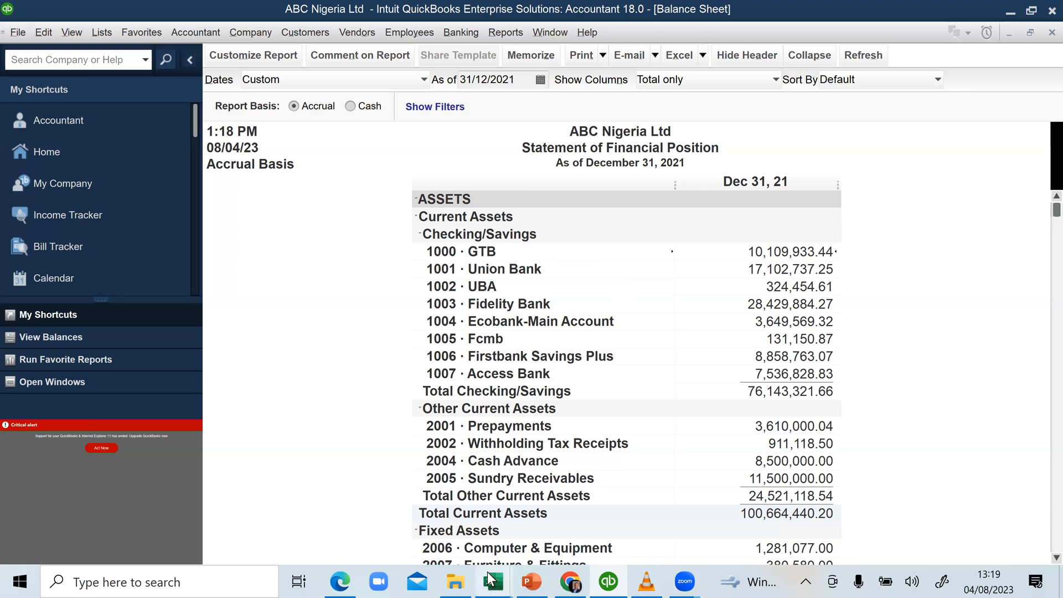
mouse_move(495, 580)
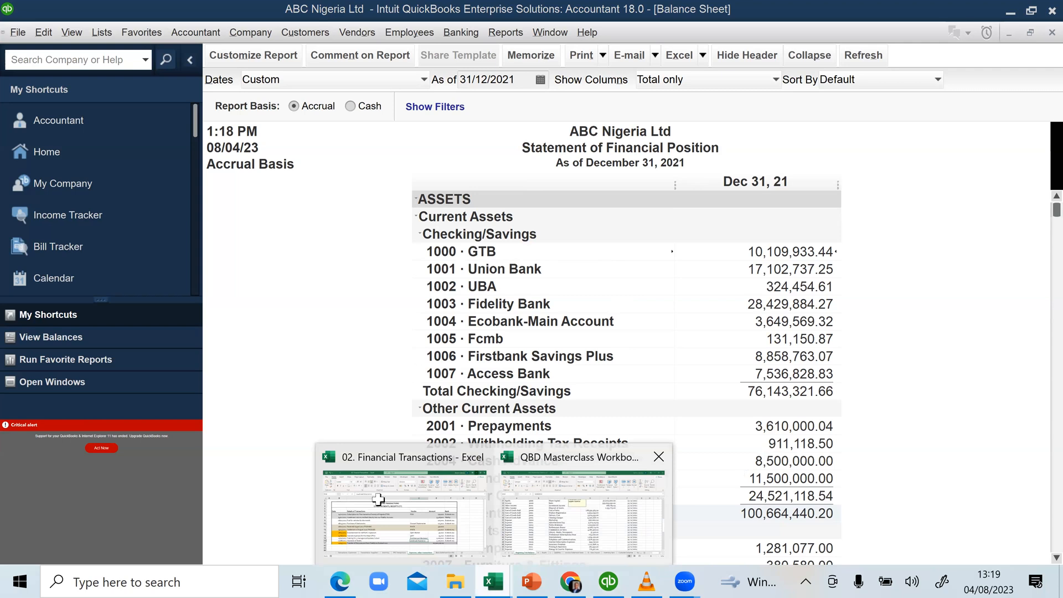
left_click(581, 498)
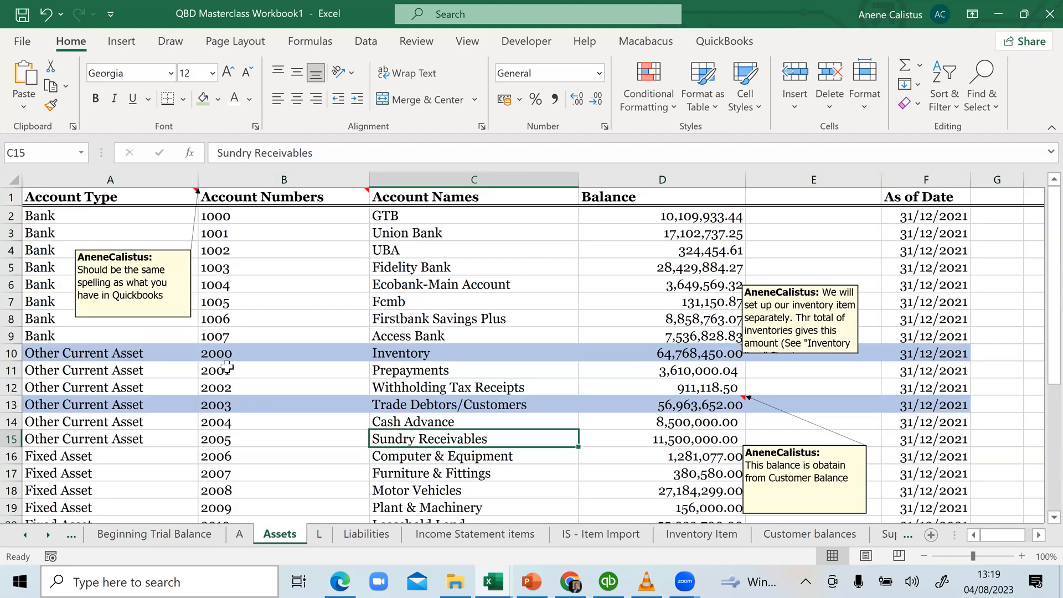
left_click(407, 354)
left_click(409, 409)
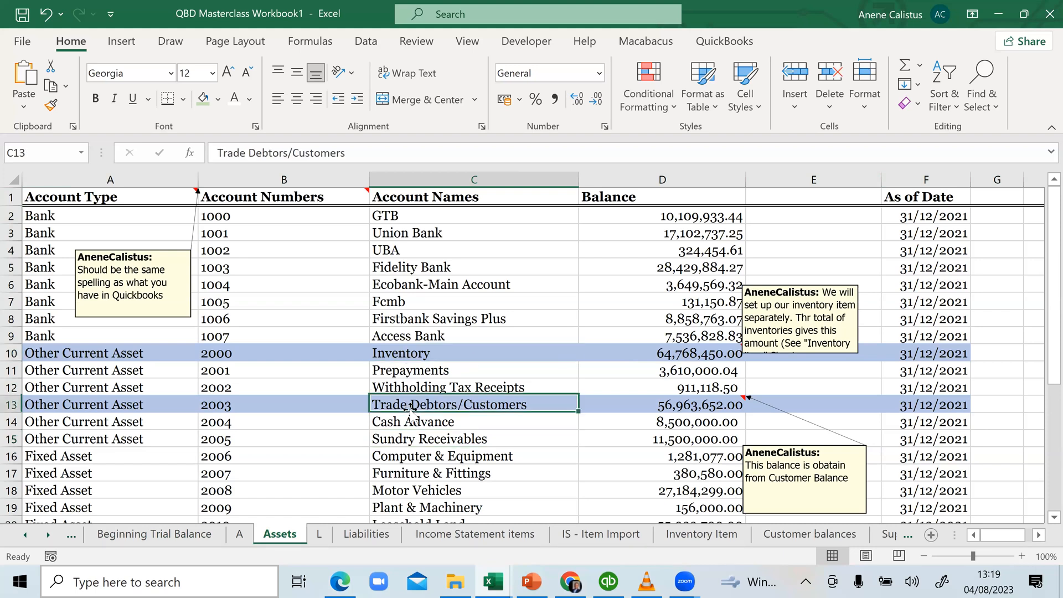
left_click(413, 355)
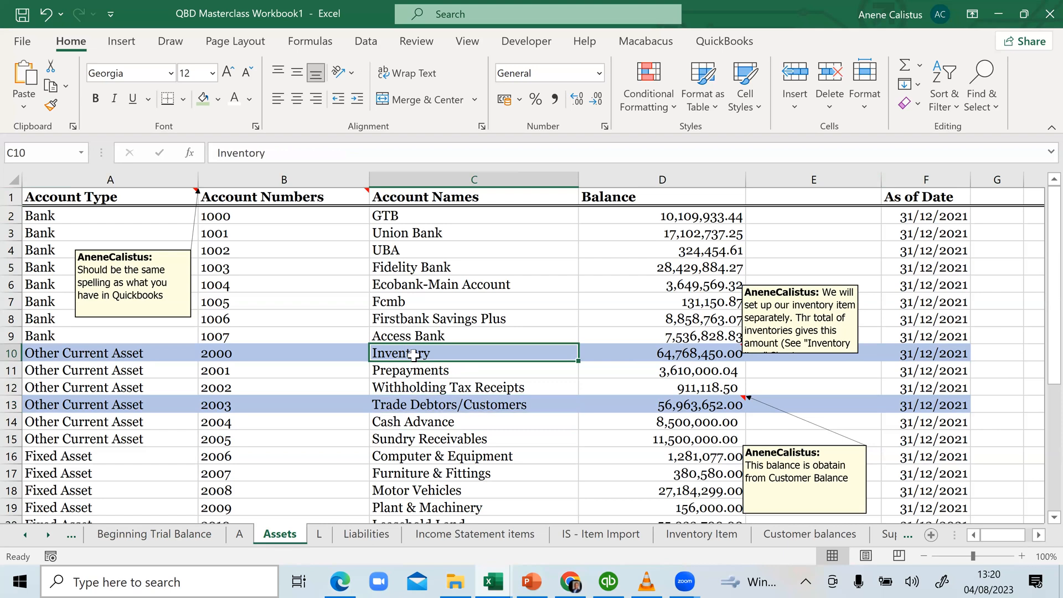
Review the prices, quantities and total costs on the Inventory Item sheet, and switch back to QuickBooks
left_click(709, 534)
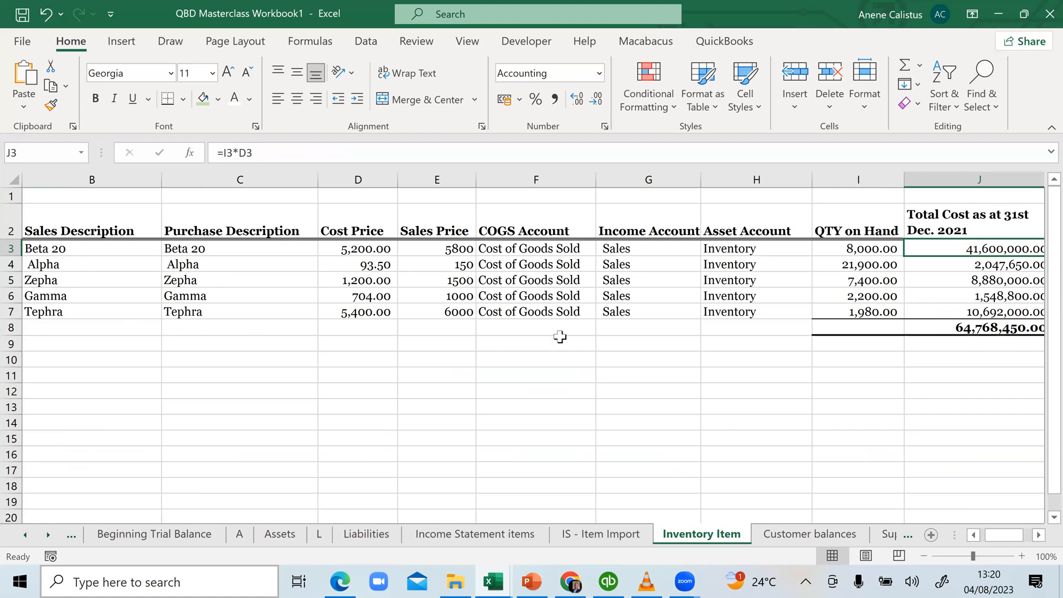
scroll(1012, 533, "right", 2)
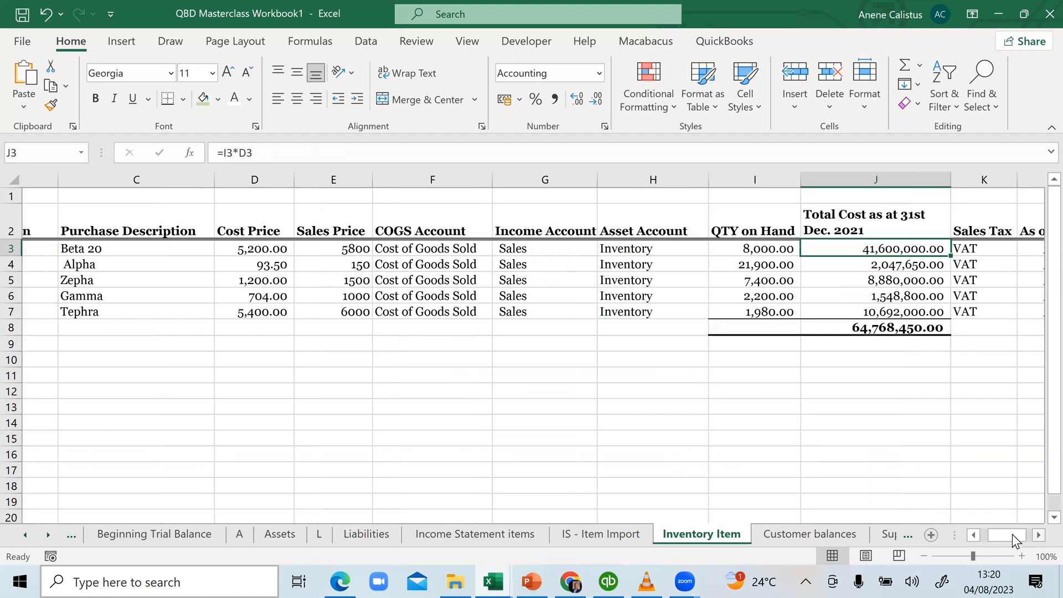
scroll(986, 534, "left", 4)
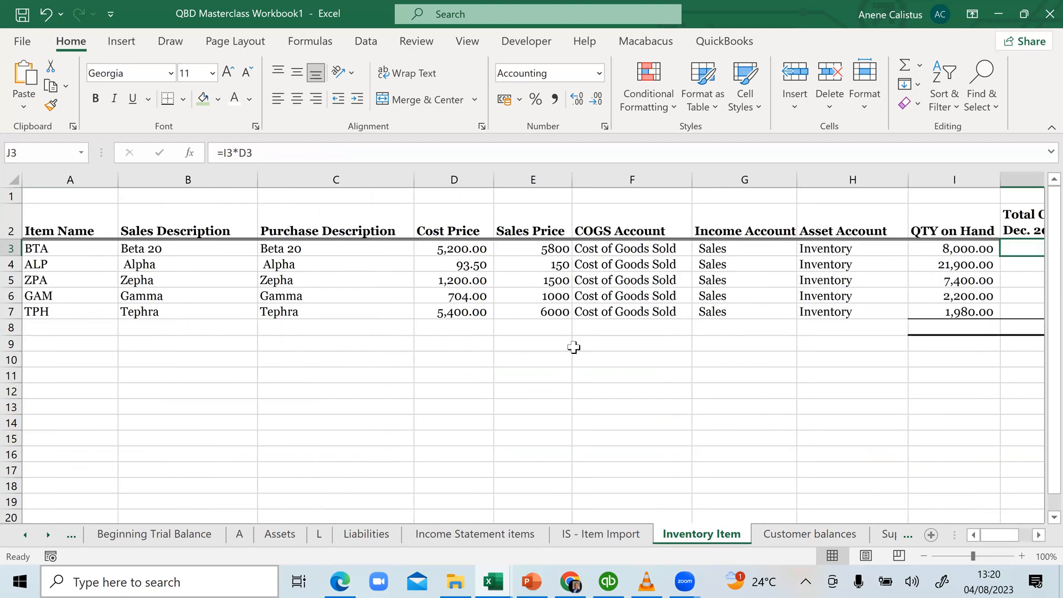
left_click_drag(991, 537, 941, 535)
left_click(612, 579)
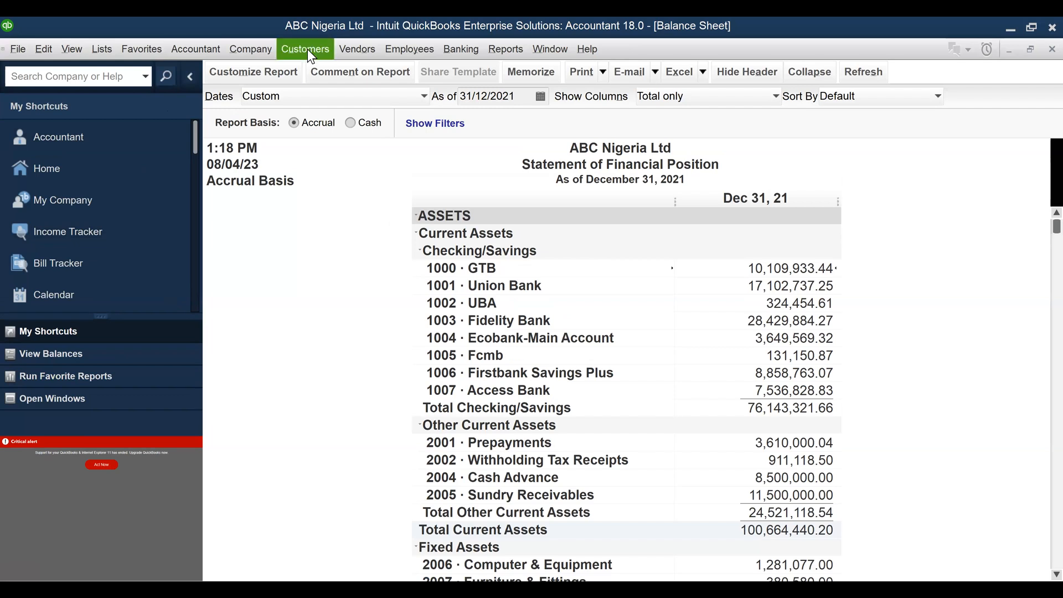
left_click(308, 50)
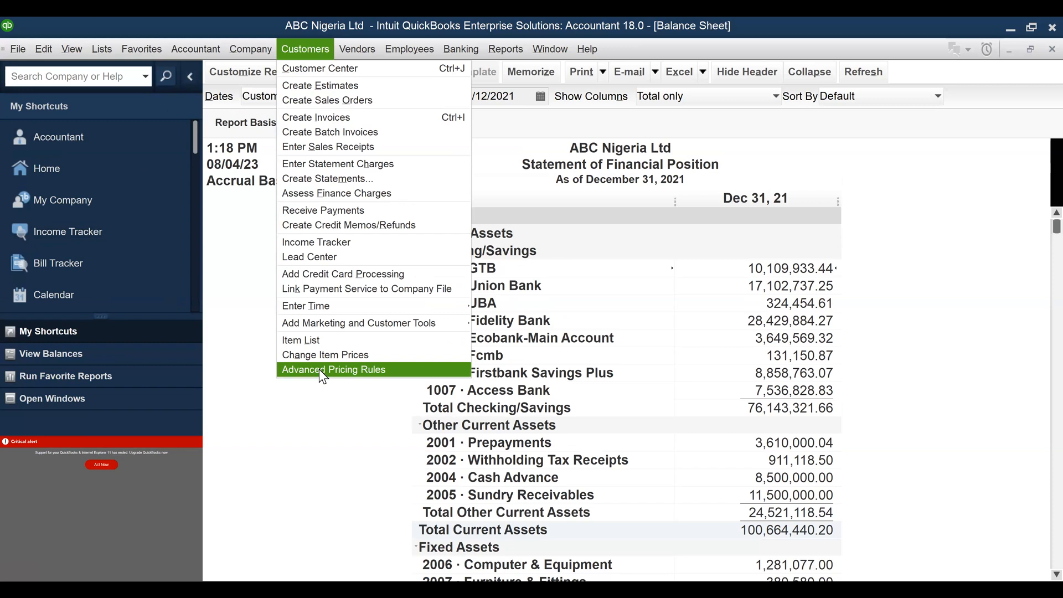
left_click(310, 78)
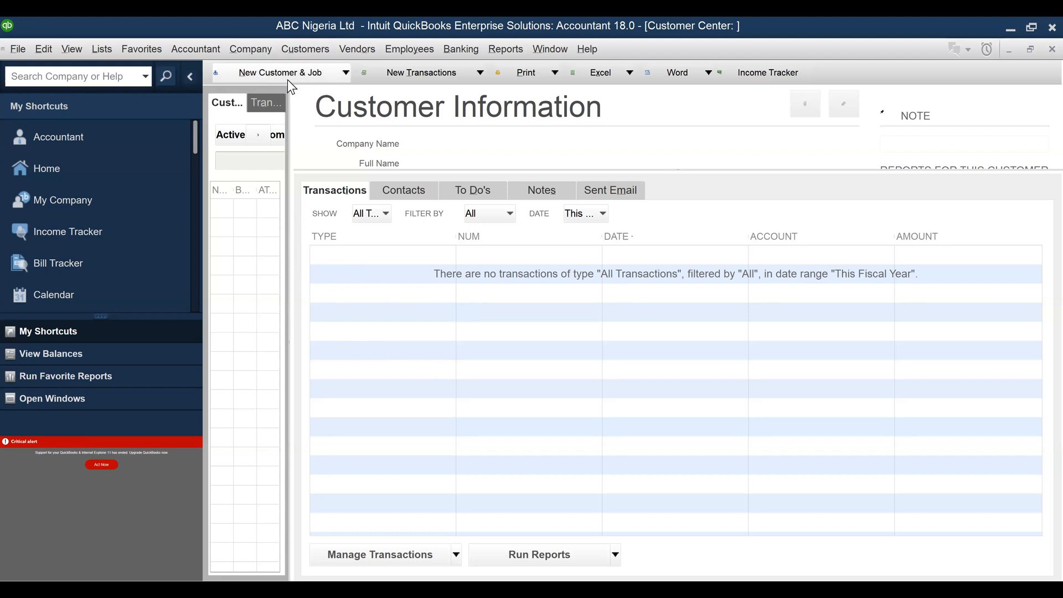
left_click(260, 71)
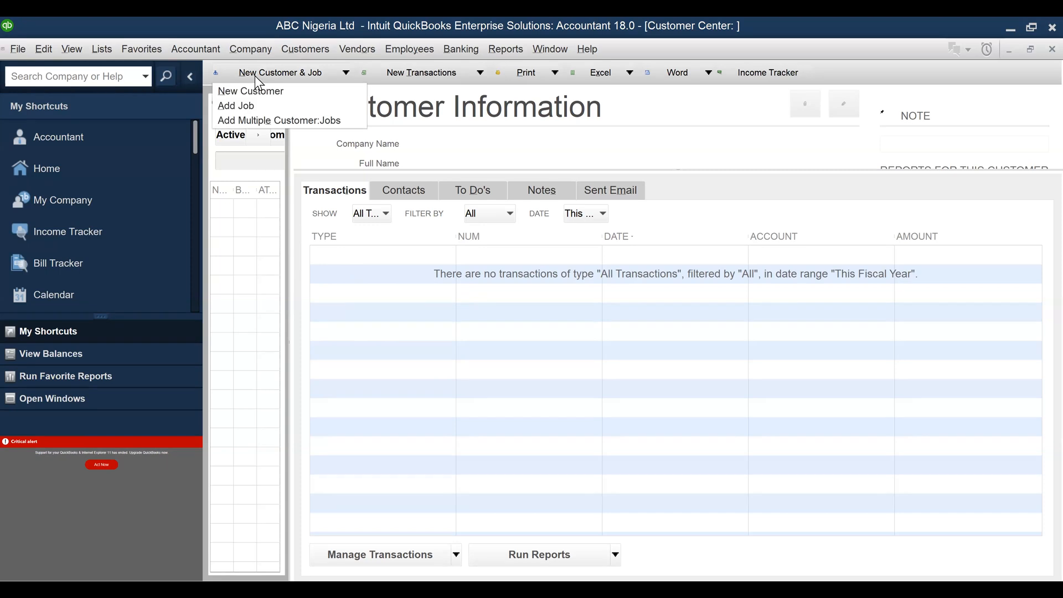
left_click(238, 93)
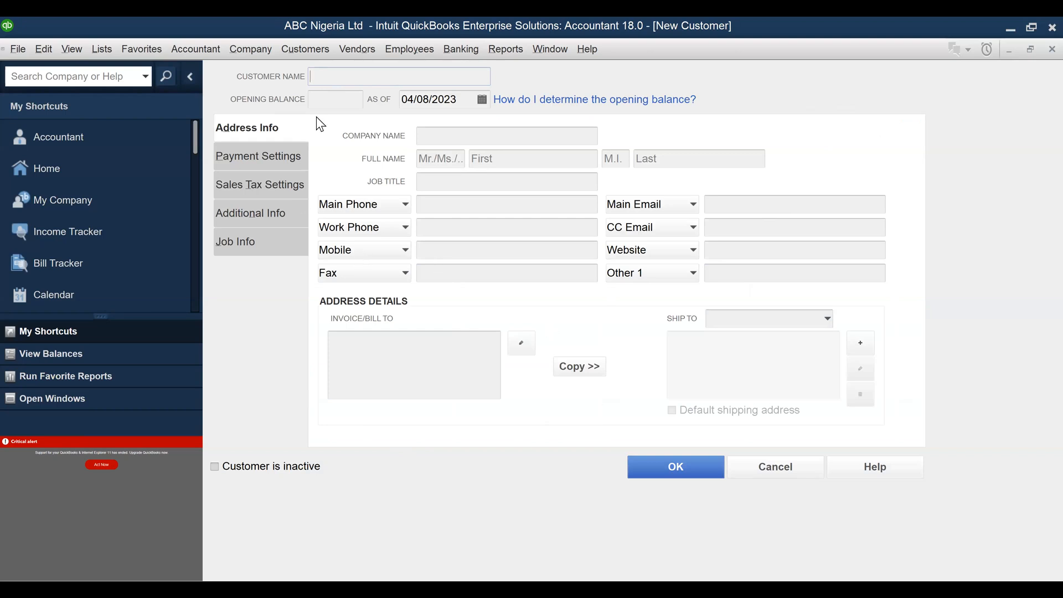
left_click(1037, 49)
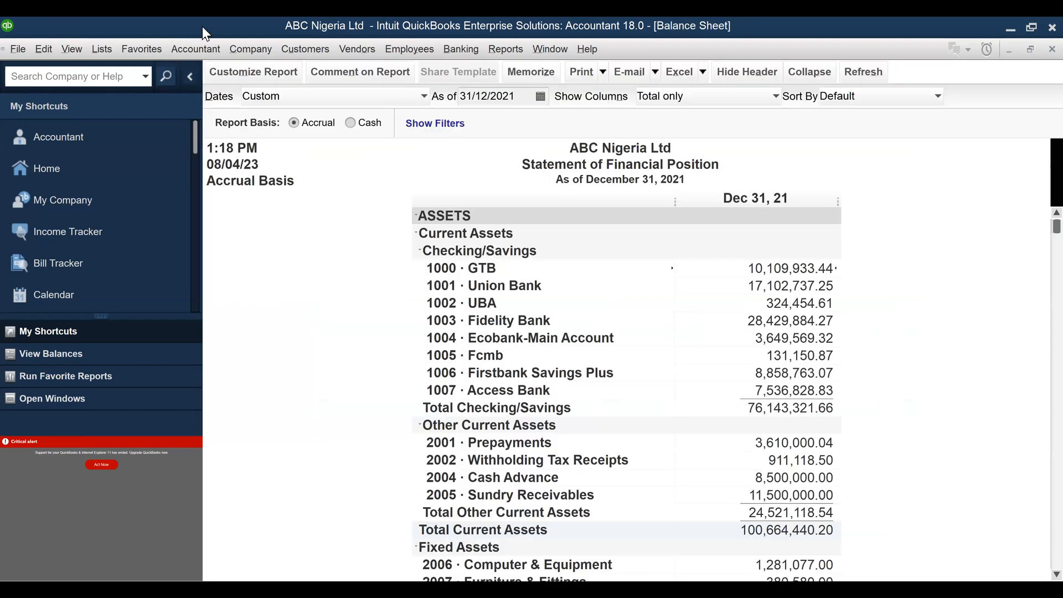
left_click(104, 49)
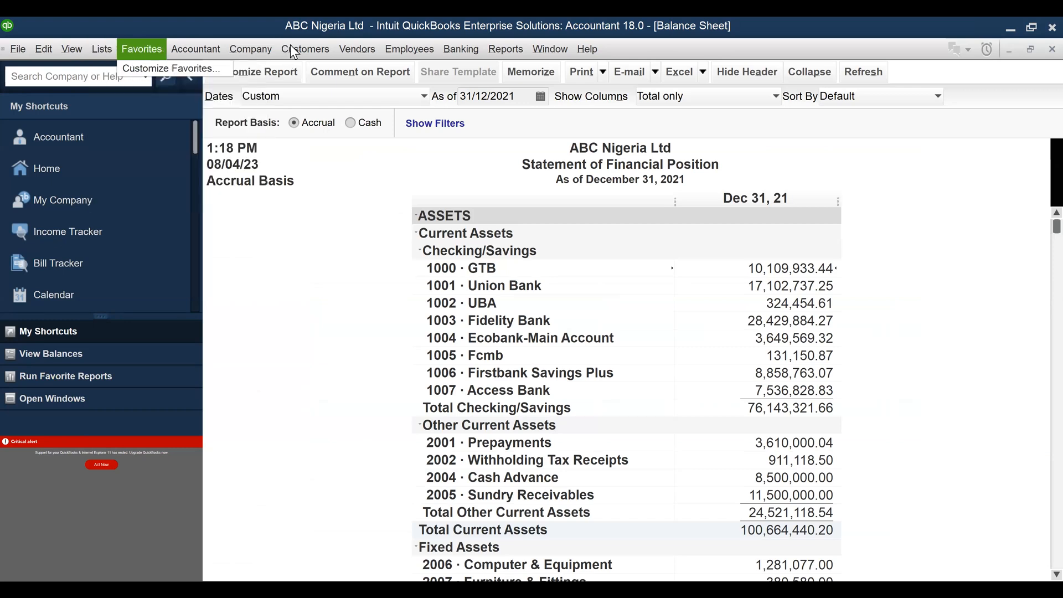
left_click(303, 49)
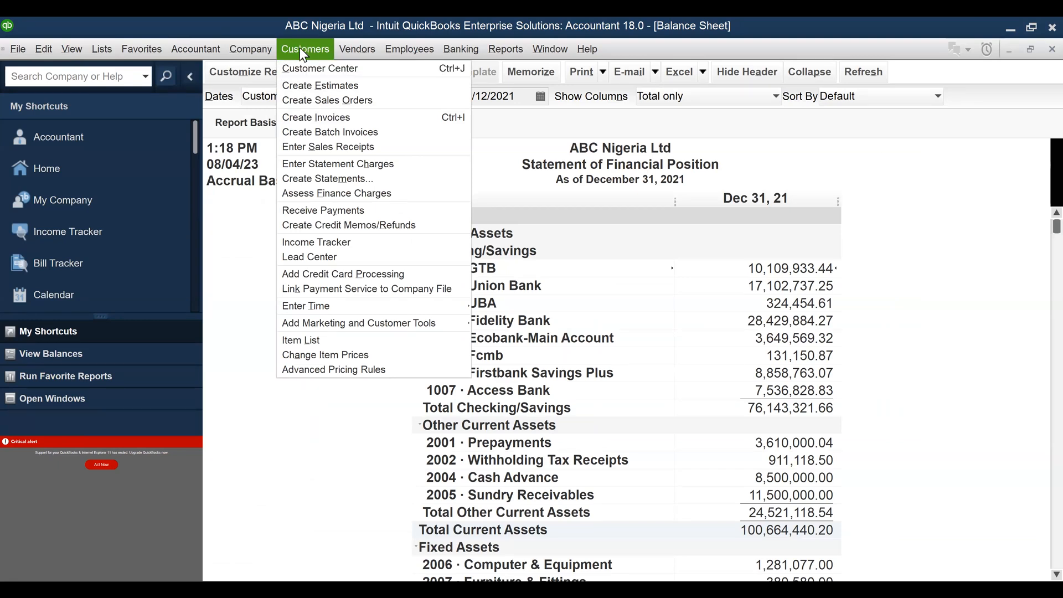
Open the Item List and start a new item to check which item types are available
left_click(108, 48)
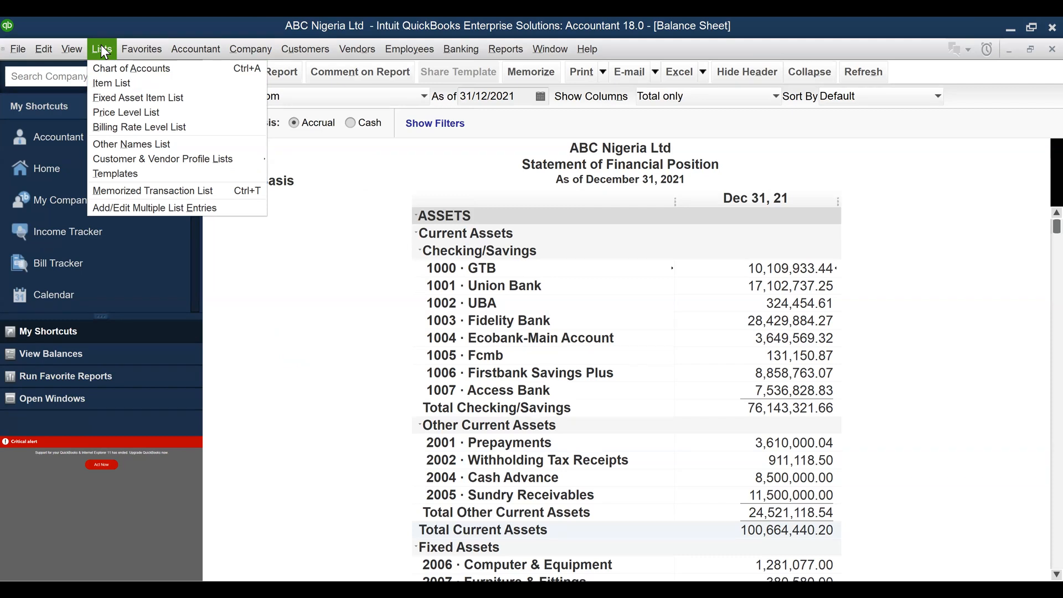
left_click(105, 81)
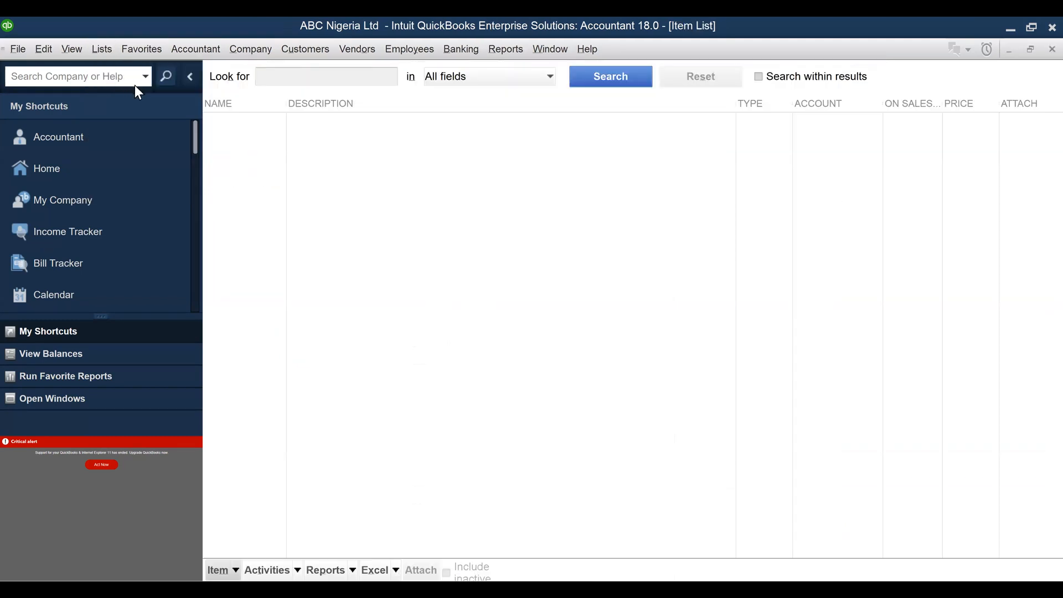
left_click(101, 52)
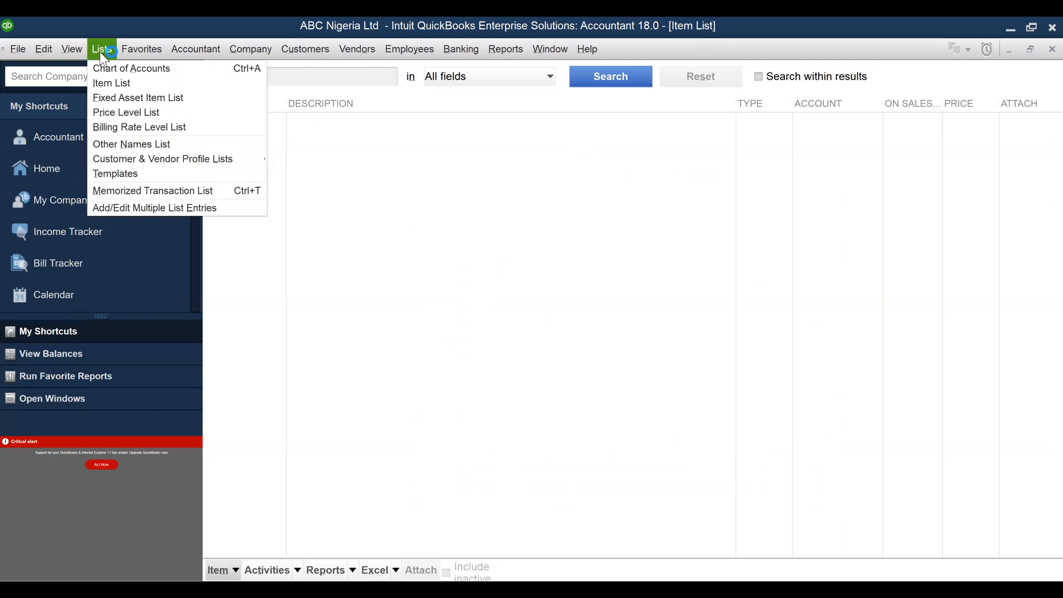
mouse_move(141, 51)
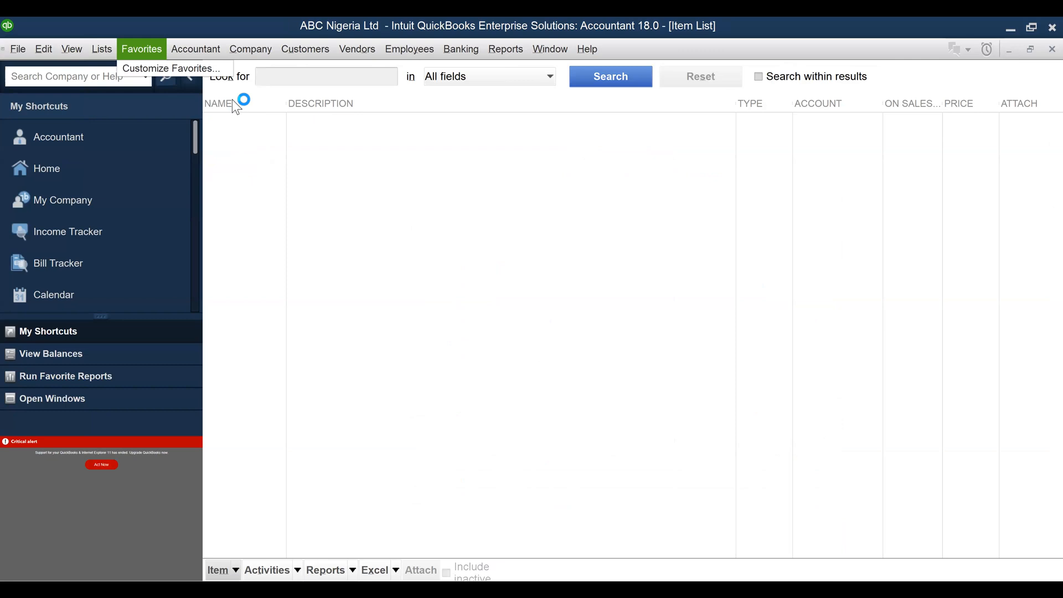
left_click(100, 48)
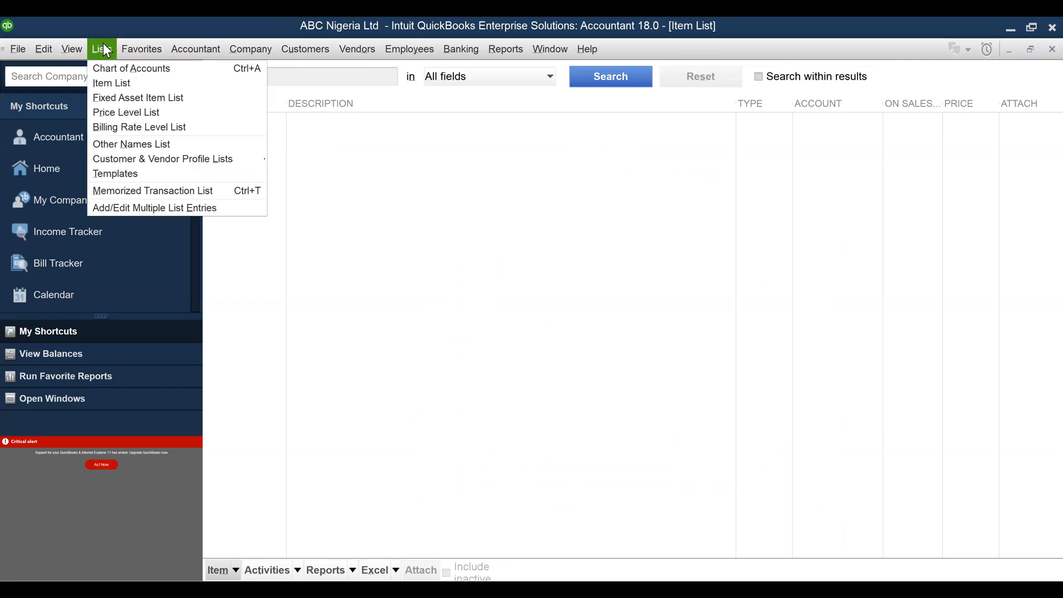
left_click(104, 82)
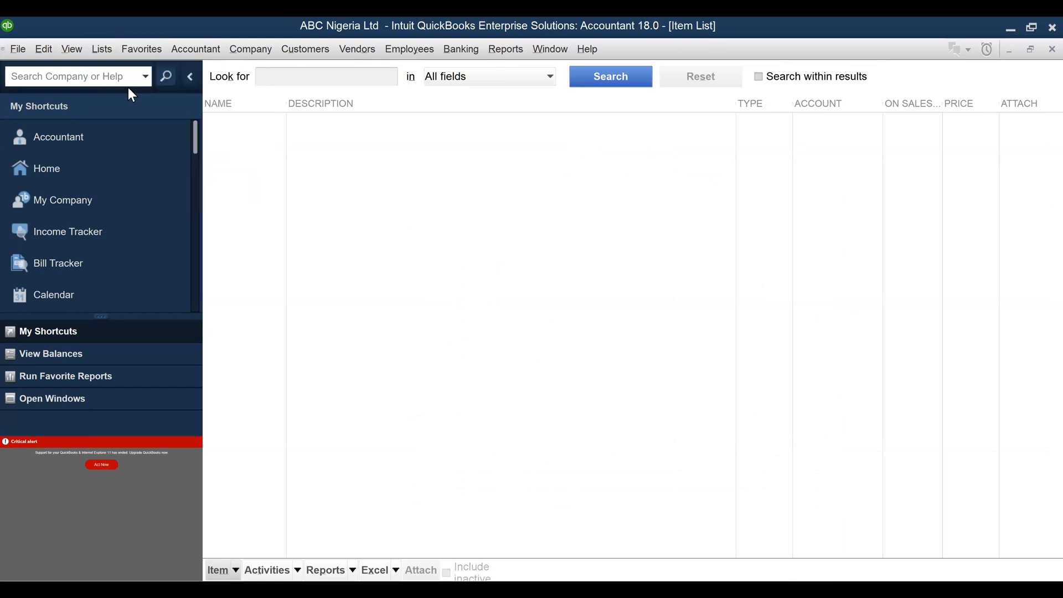
left_click(234, 569)
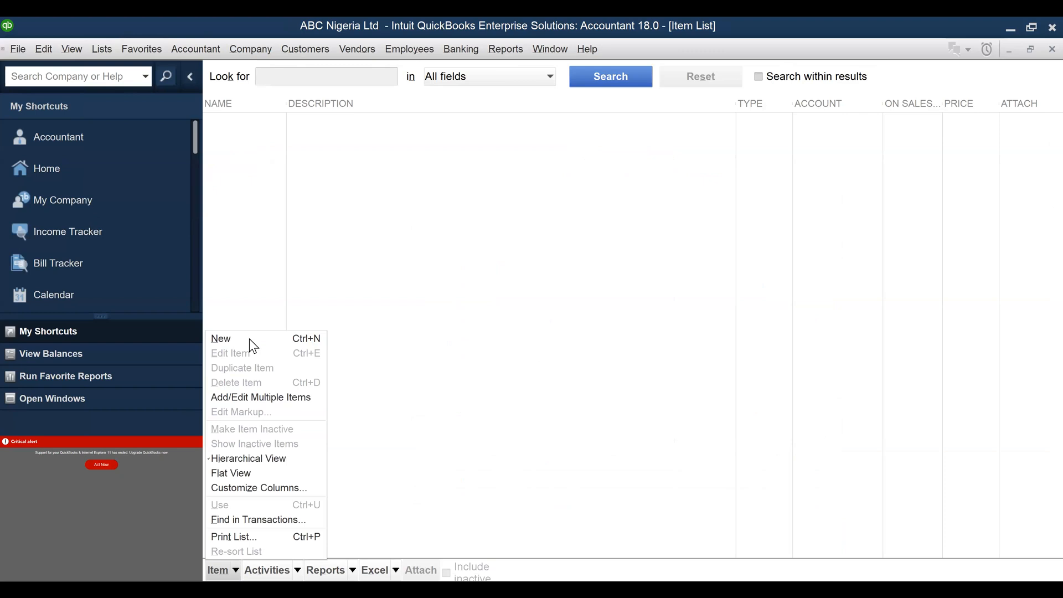
left_click(249, 339)
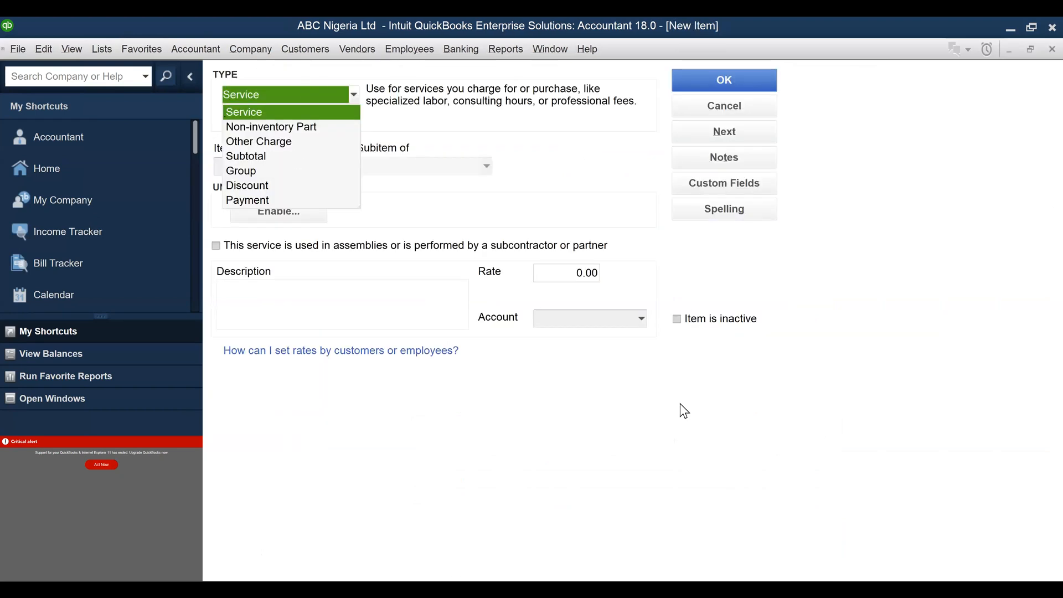
left_click(332, 221)
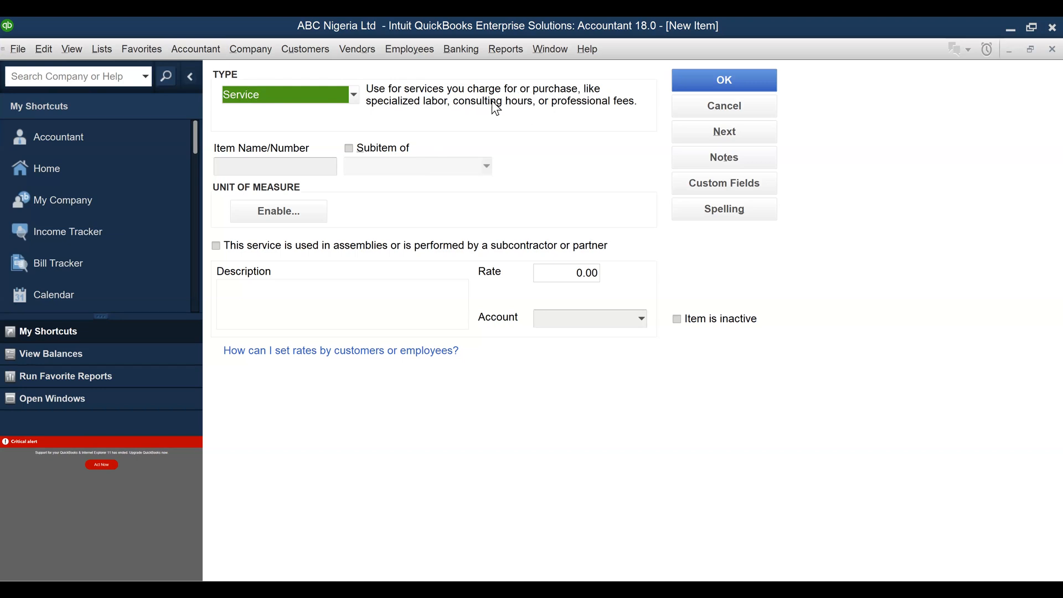
left_click(354, 96)
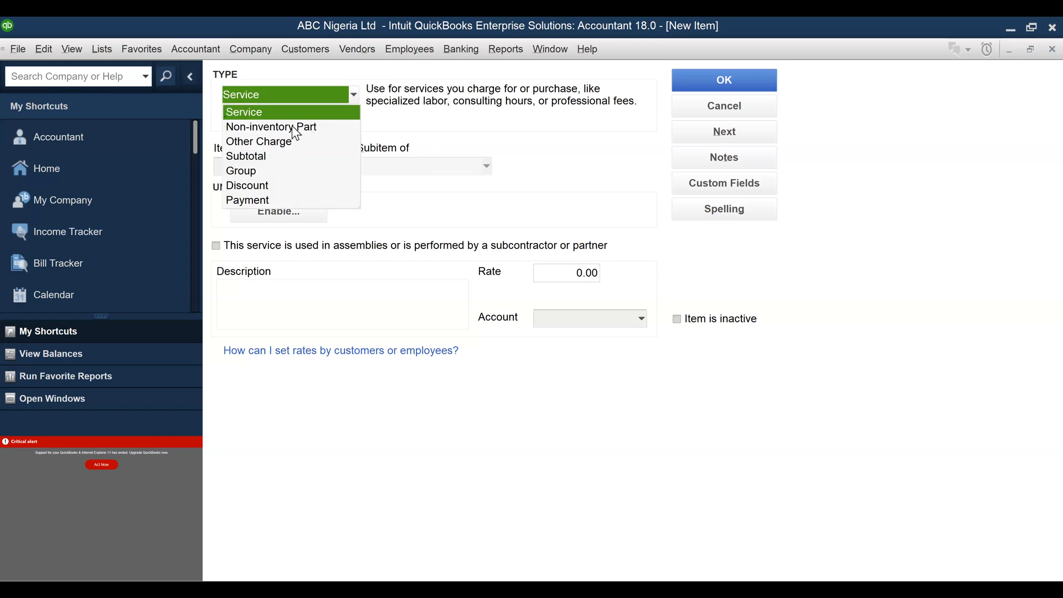
left_click(294, 93)
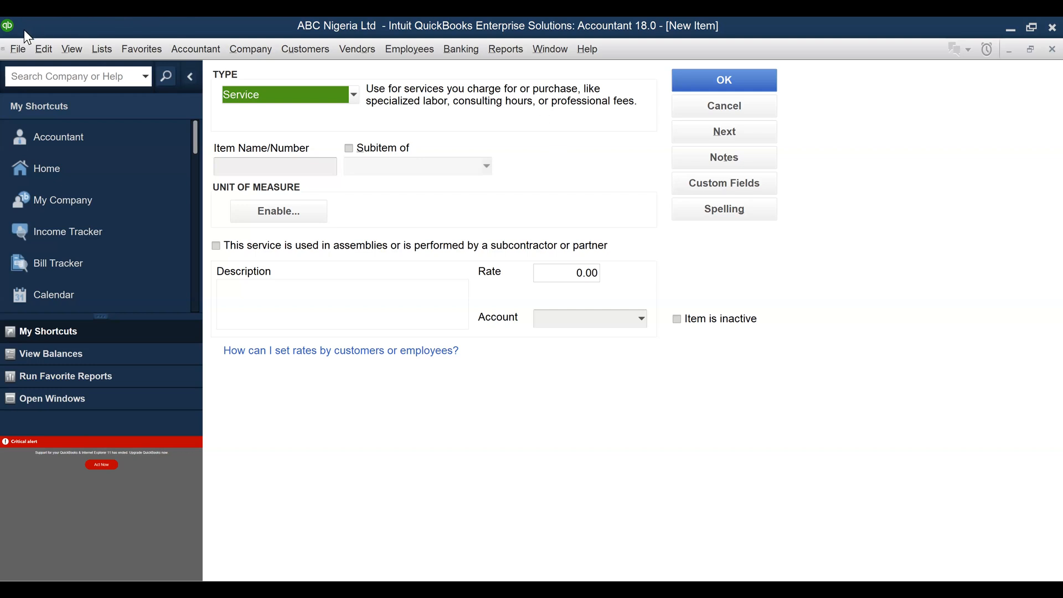
Try to activate inventory and purchase orders in the company preferences for Items & Inventory
left_click(39, 51)
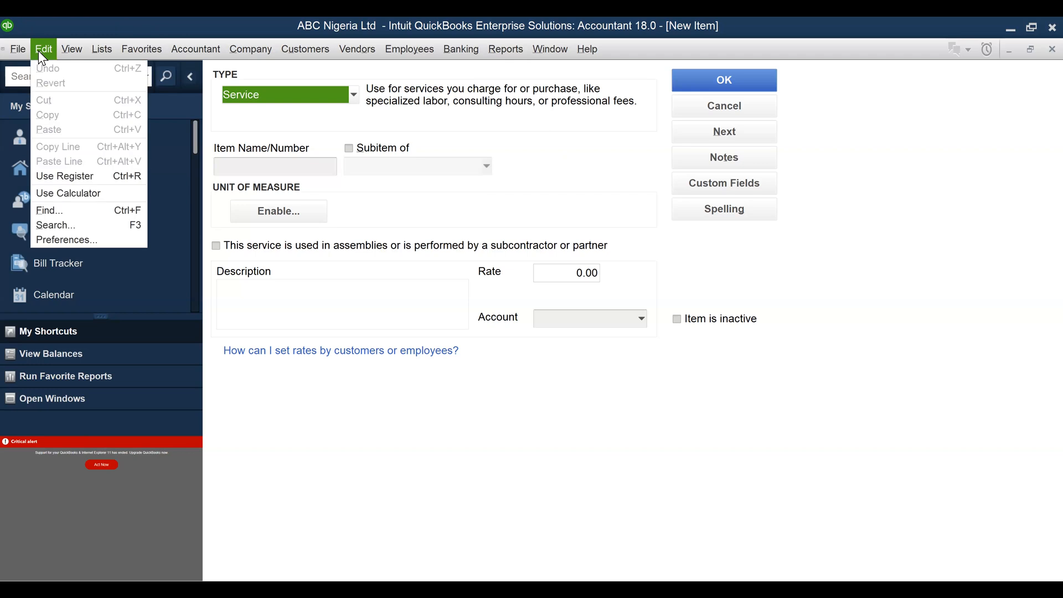
left_click(44, 242)
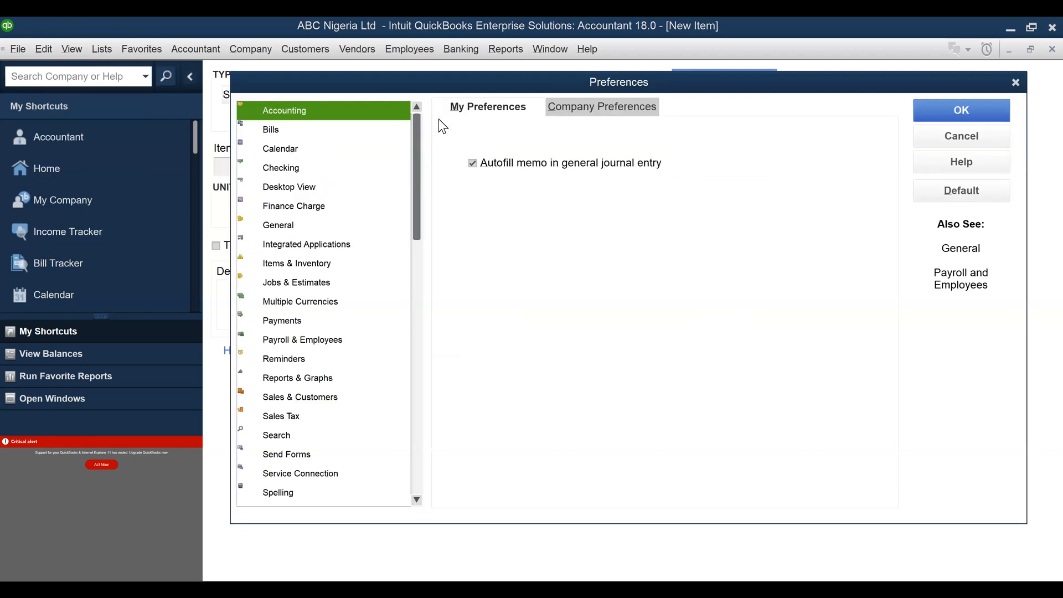
left_click(577, 116)
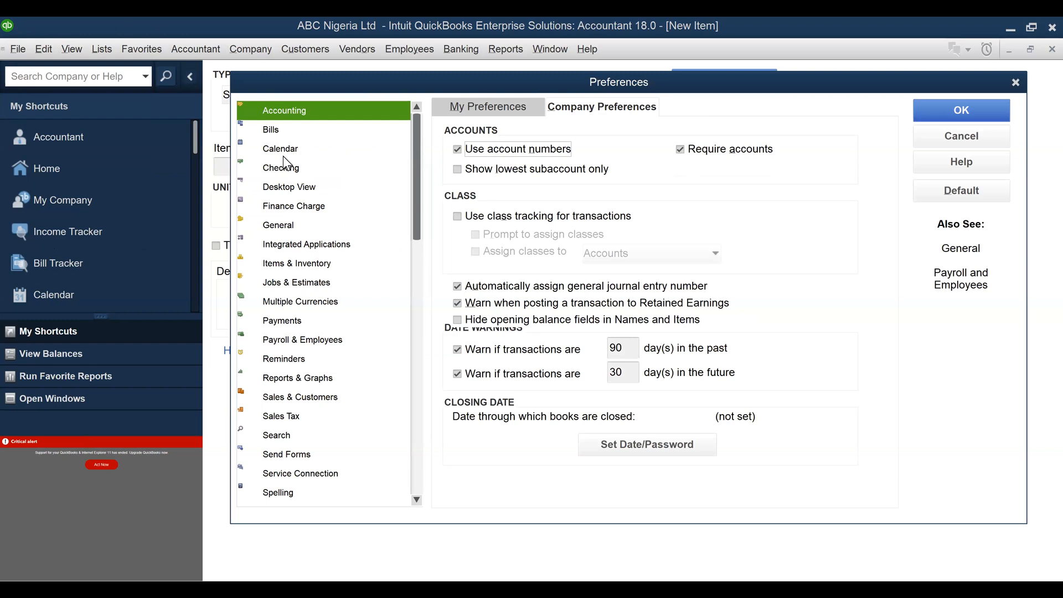
left_click(279, 269)
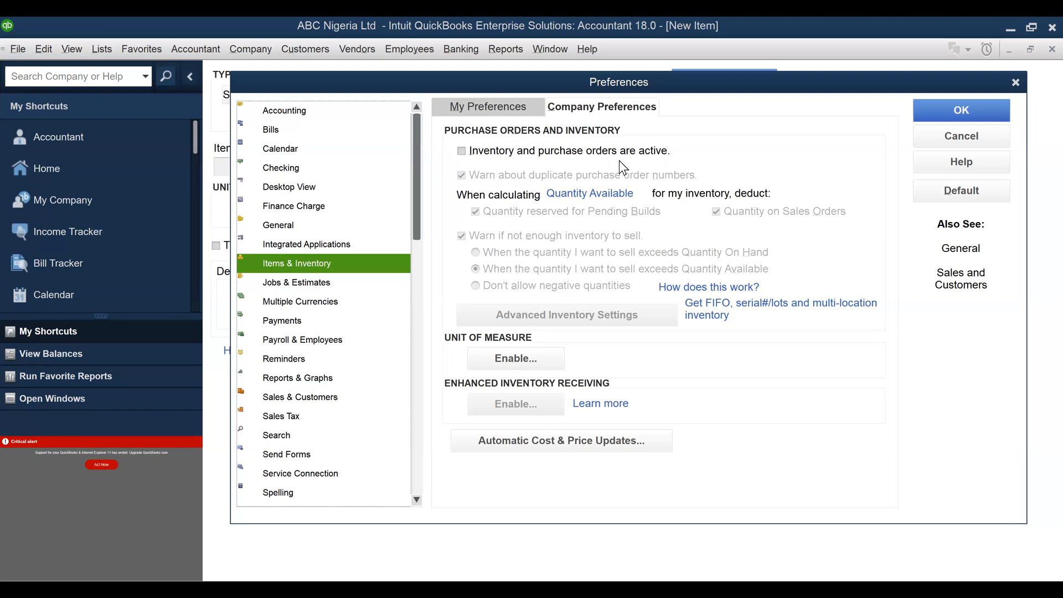
left_click(469, 155)
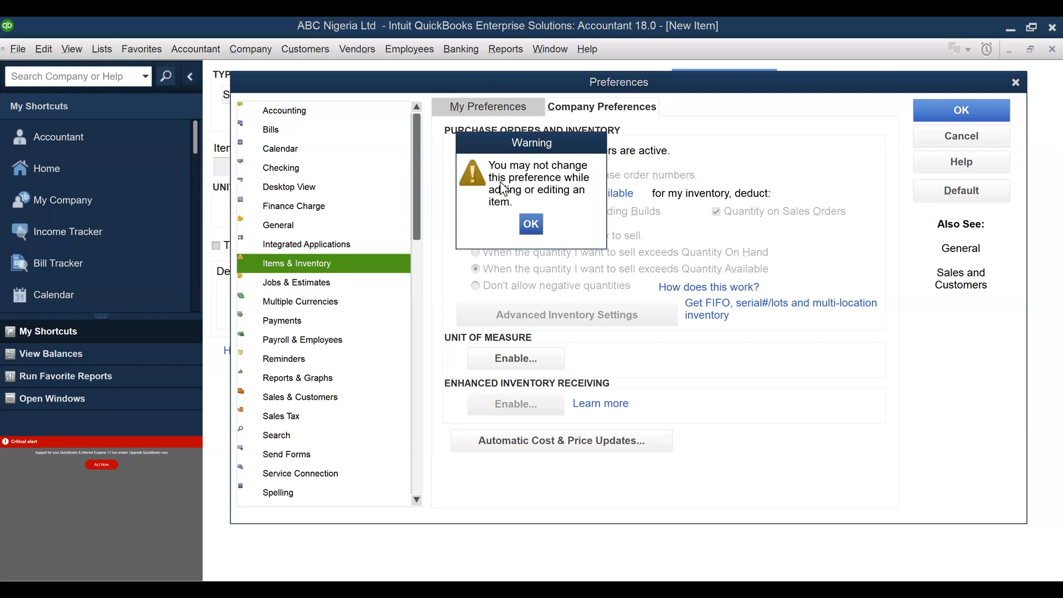
left_click(531, 225)
left_click(462, 156)
left_click(529, 225)
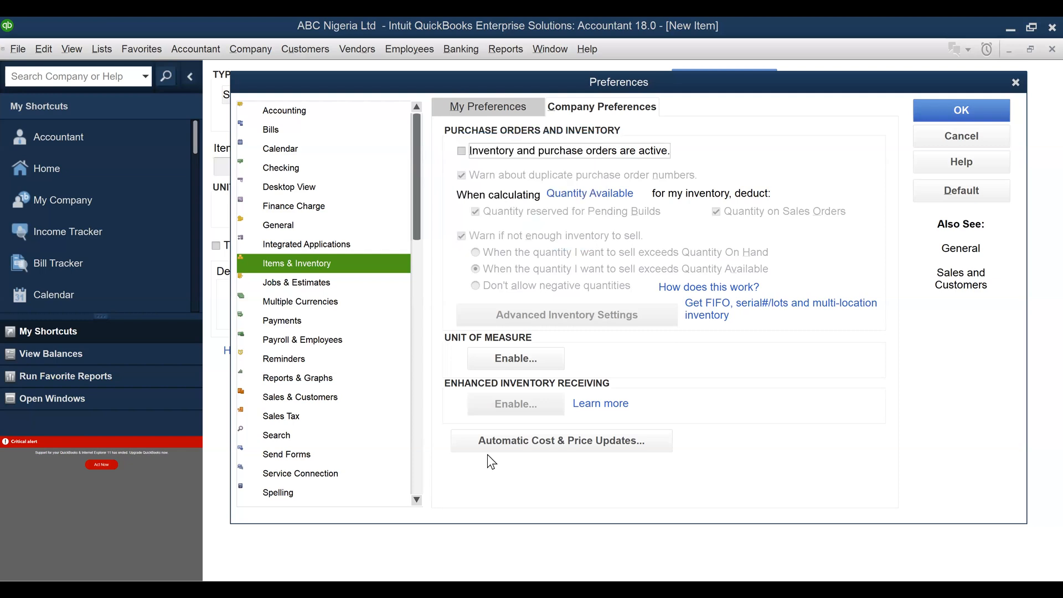
Close the Preferences dialog, the new item form and the Item List
left_click(1016, 82)
left_click(1050, 50)
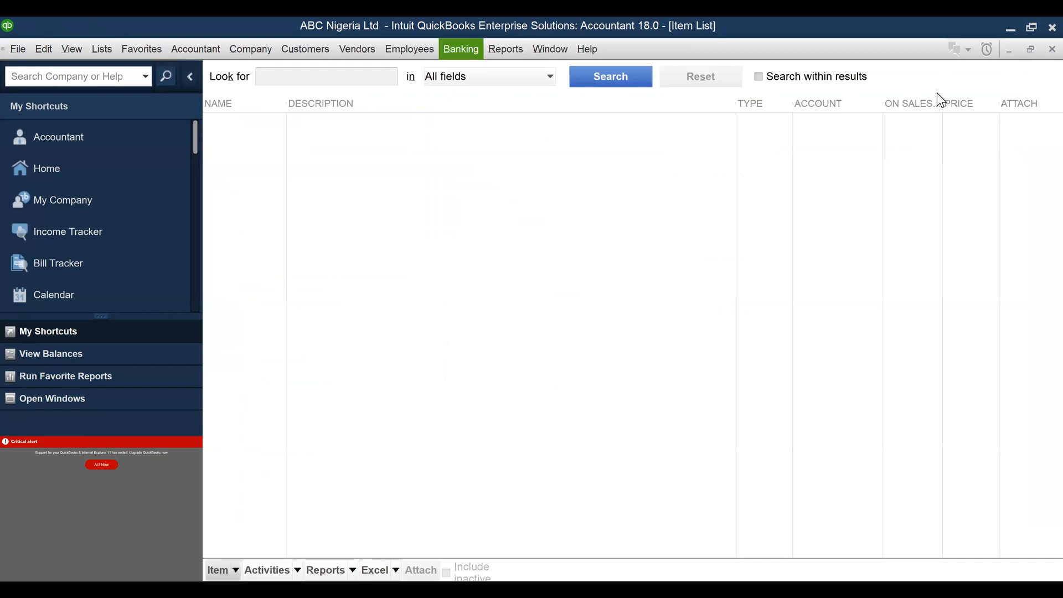
left_click(1051, 49)
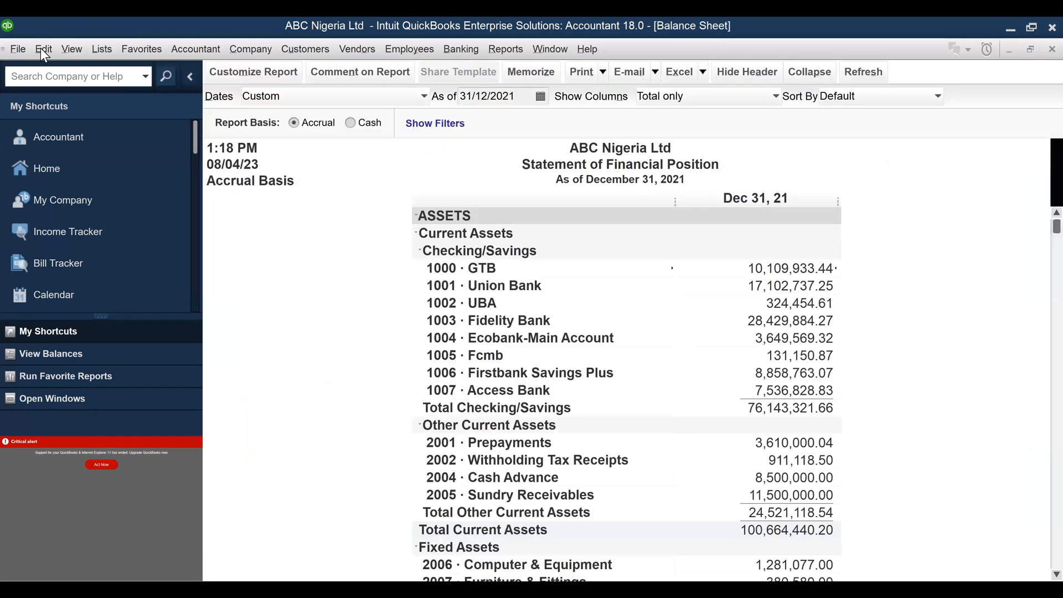
Activate inventory and purchase orders in the company preferences for Items & Inventory
key("alt+e")
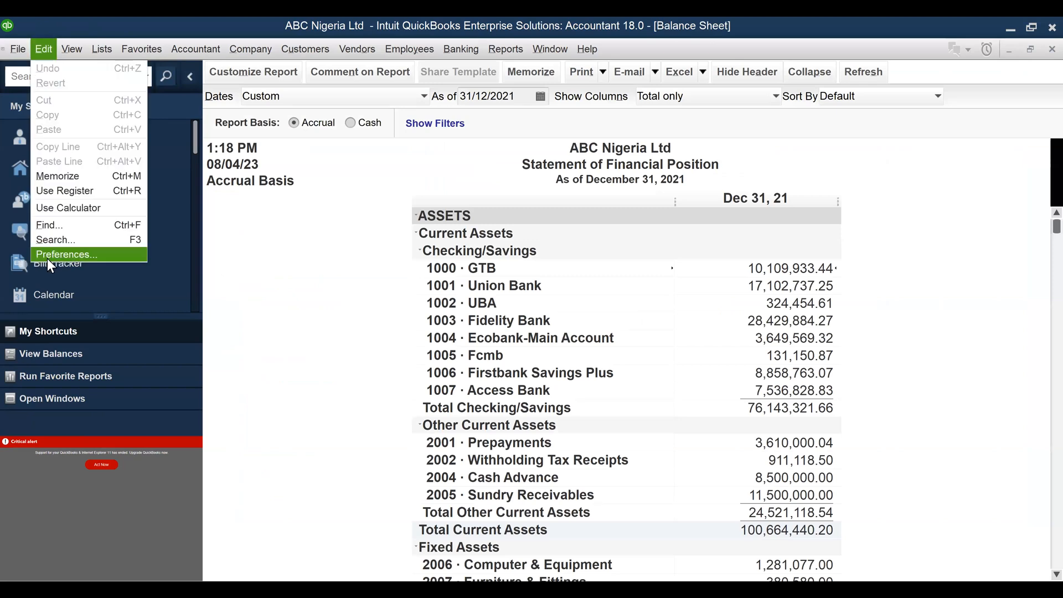
left_click(48, 255)
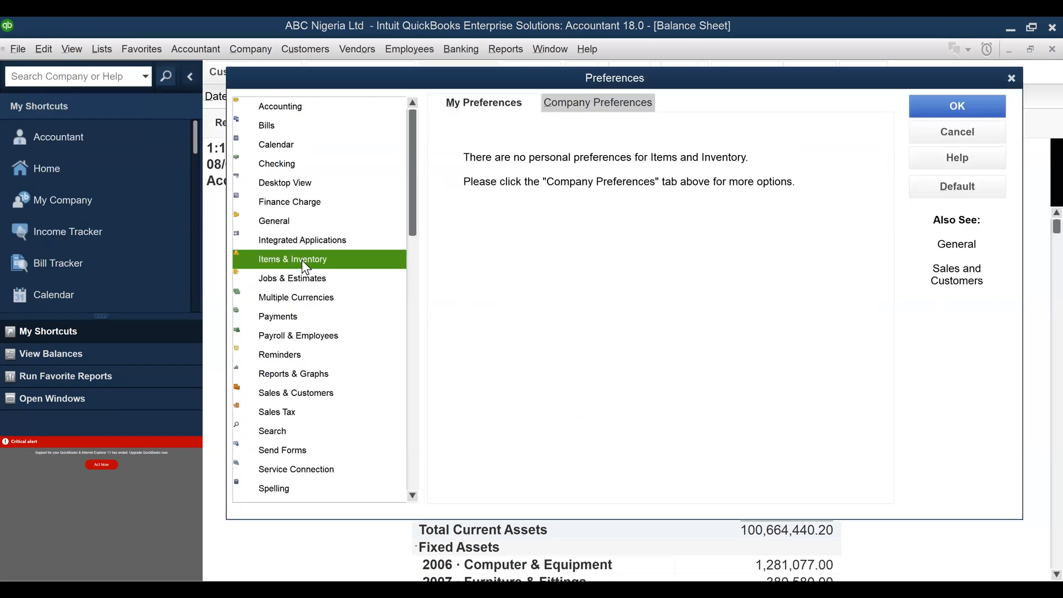
left_click(633, 107)
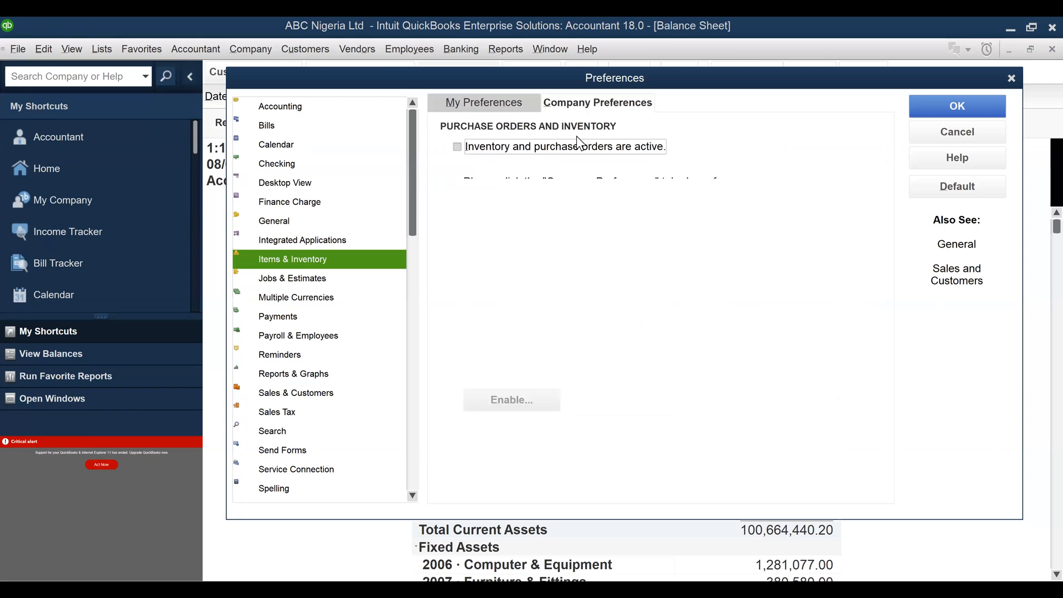
left_click(457, 147)
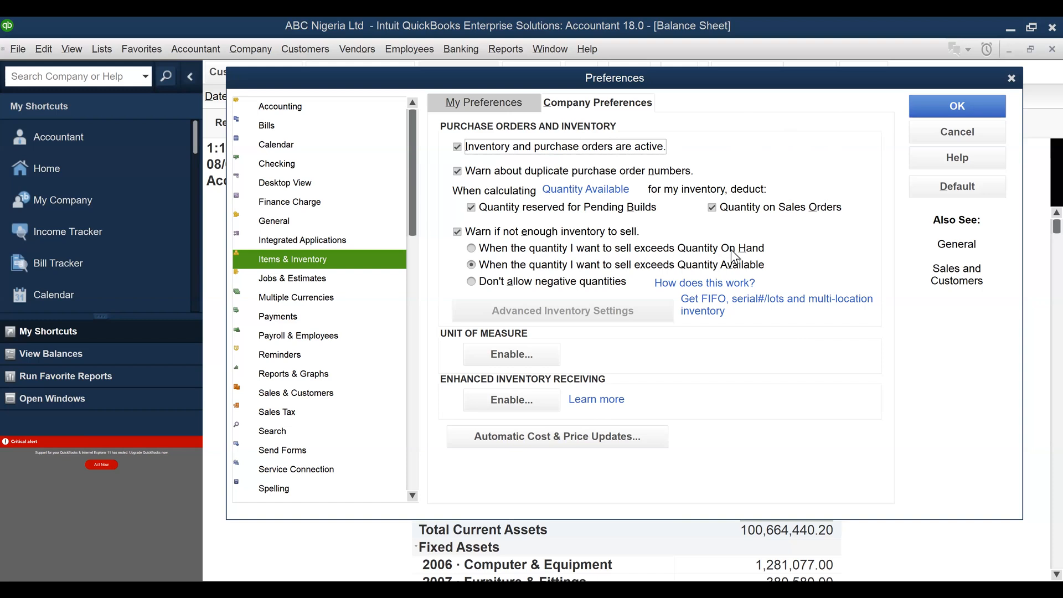
Set the insufficient-inventory warning to trigger on Quantity Available, and save the preferences without memorizing the open report
left_click(472, 248)
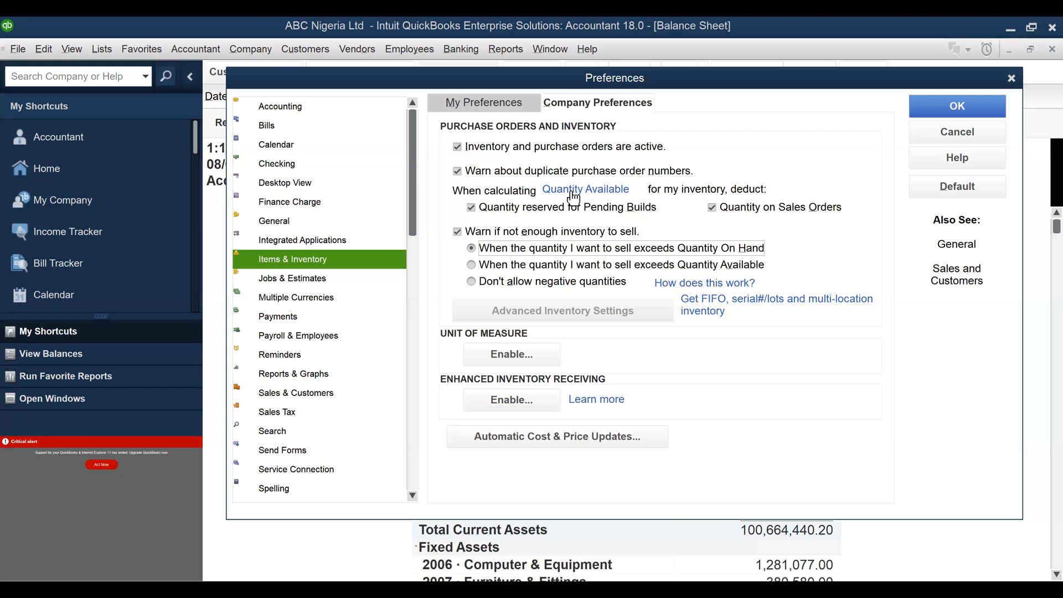
left_click(472, 266)
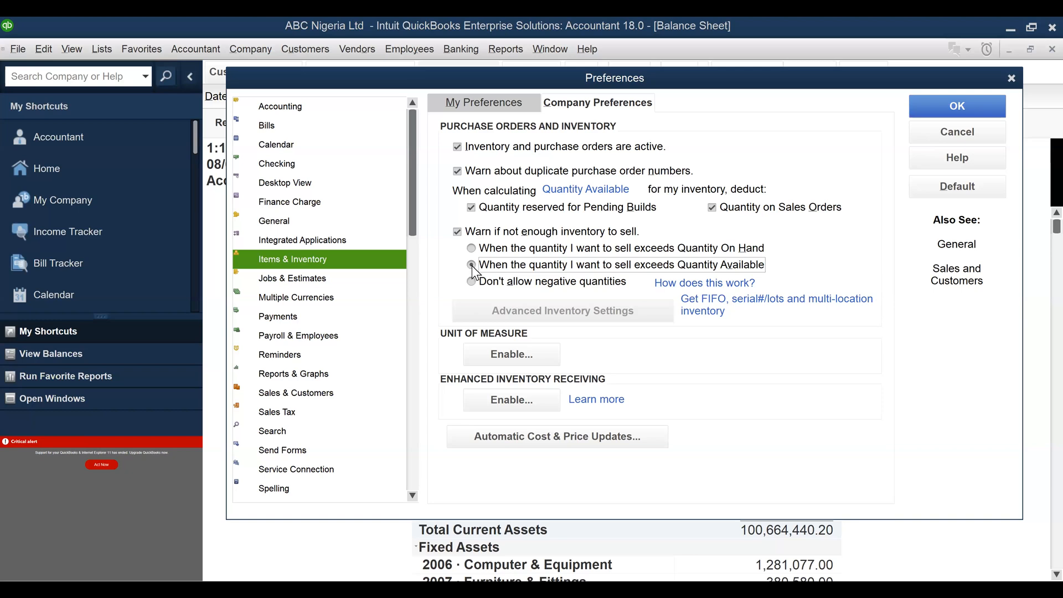
left_click(966, 106)
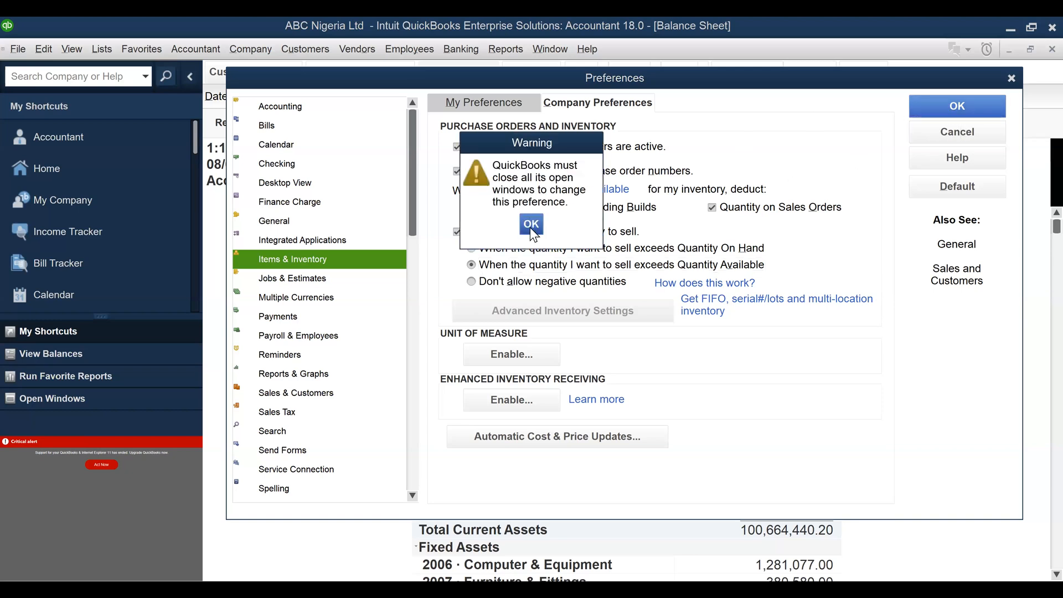
left_click(532, 231)
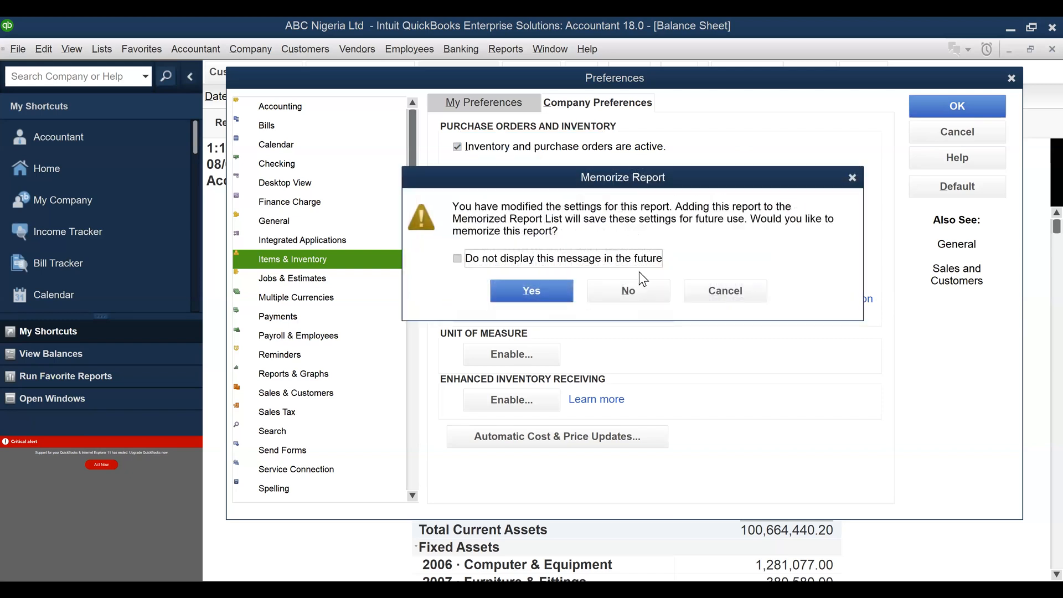
left_click(622, 296)
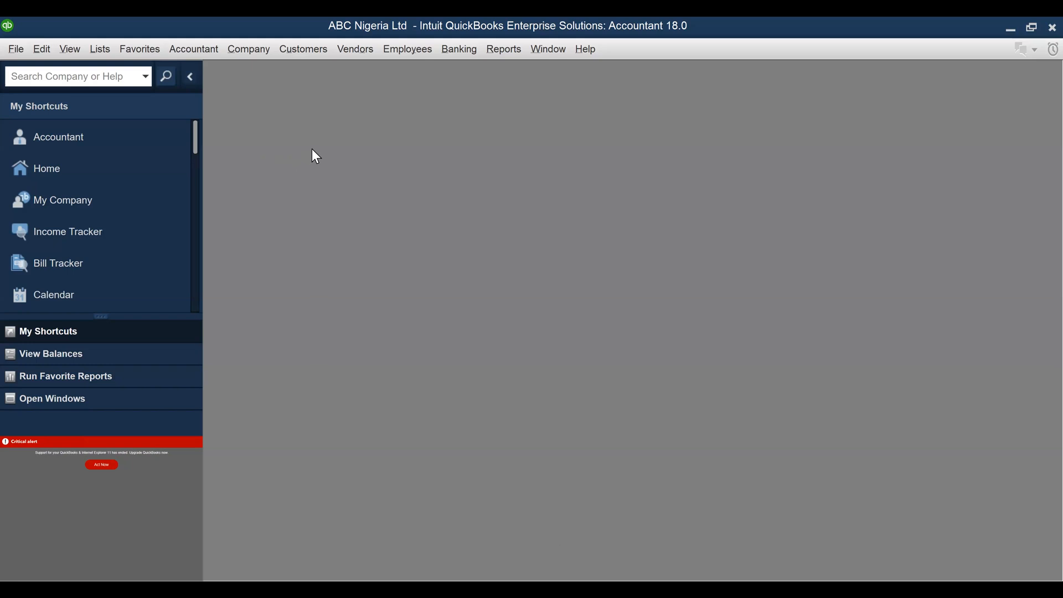
Open the Item List at full size and start a new item of type Inventory Part
left_click(101, 50)
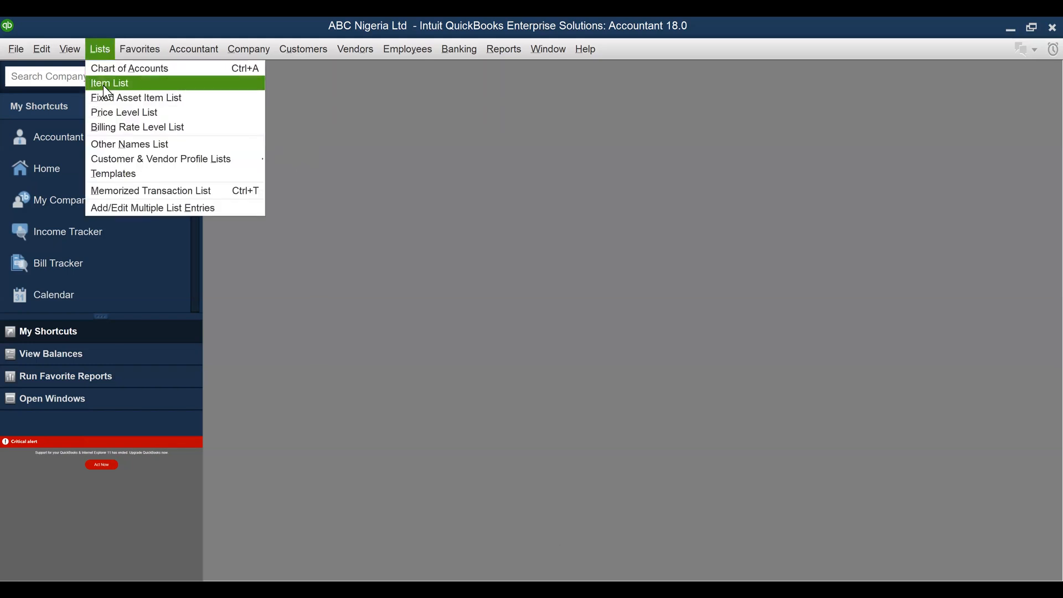
left_click(103, 84)
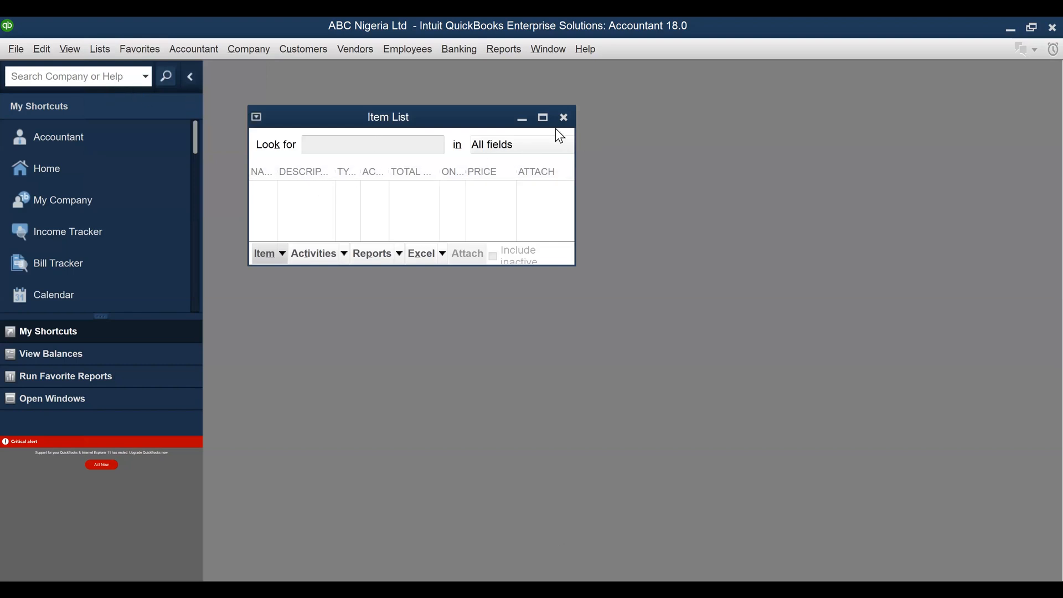
left_click(544, 118)
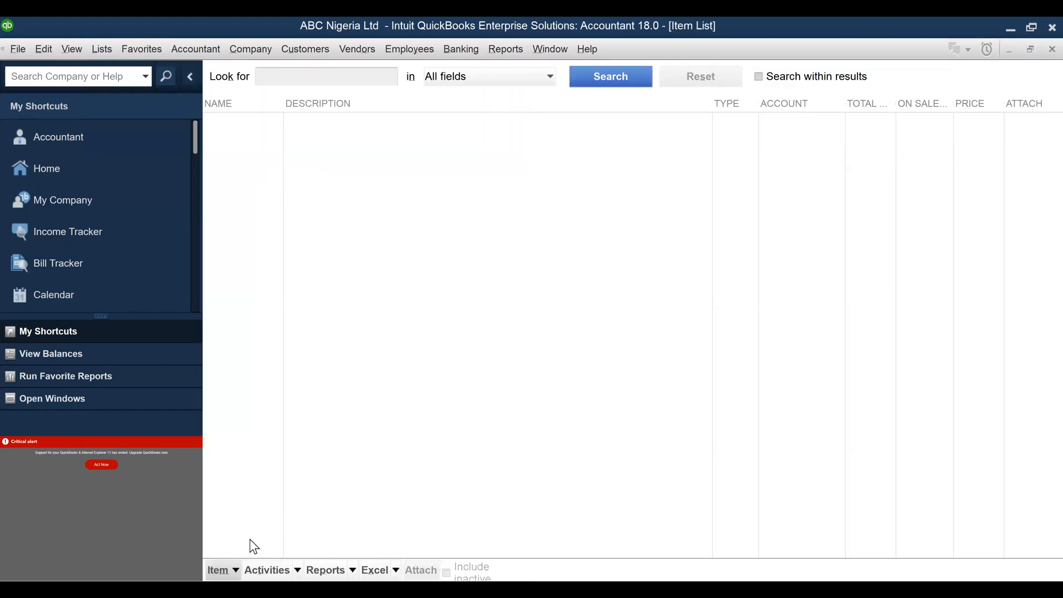
left_click(235, 570)
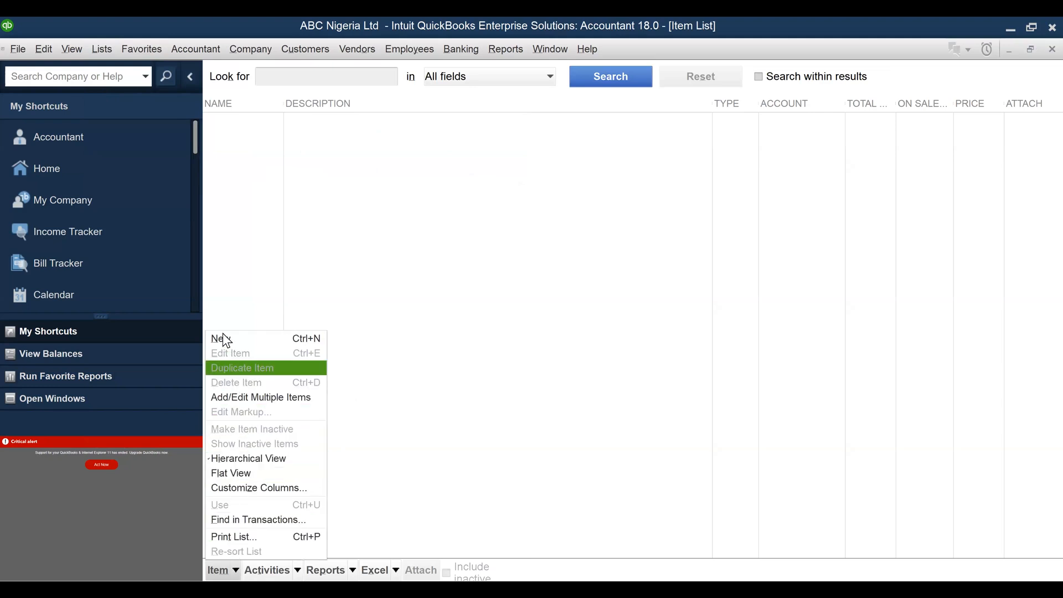
left_click(231, 347)
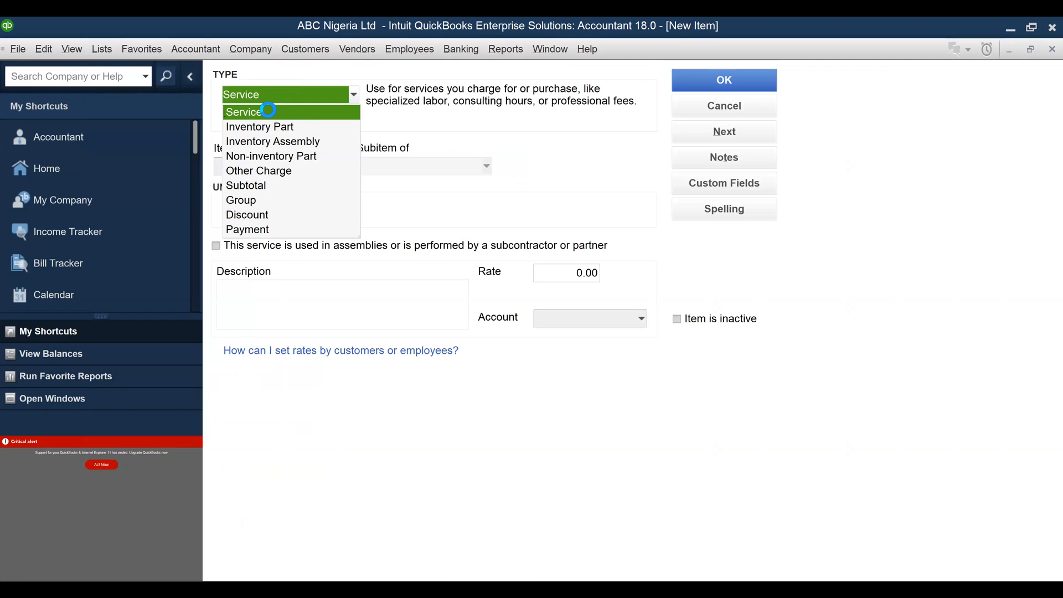
left_click(265, 126)
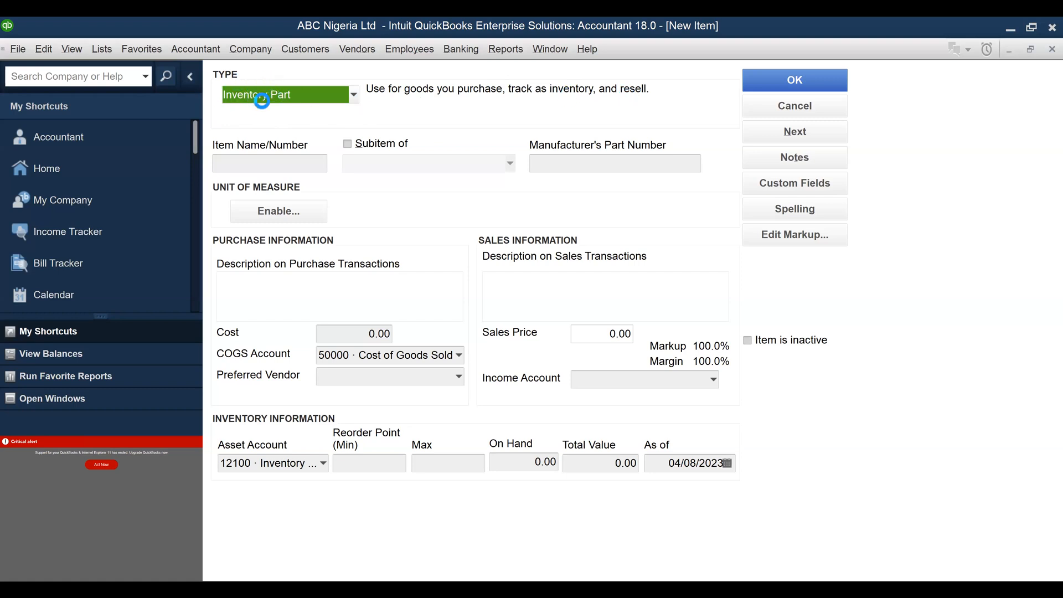
Copy the item name BTA from the Excel Inventory Item sheet into the new QuickBooks item's name
left_click(257, 161)
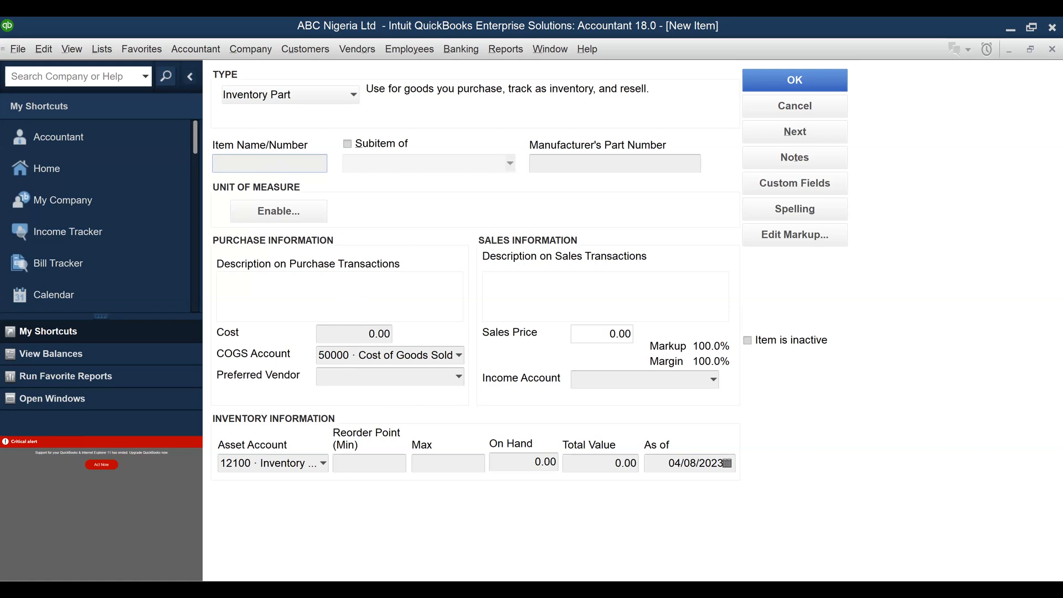
key("alt+Tab")
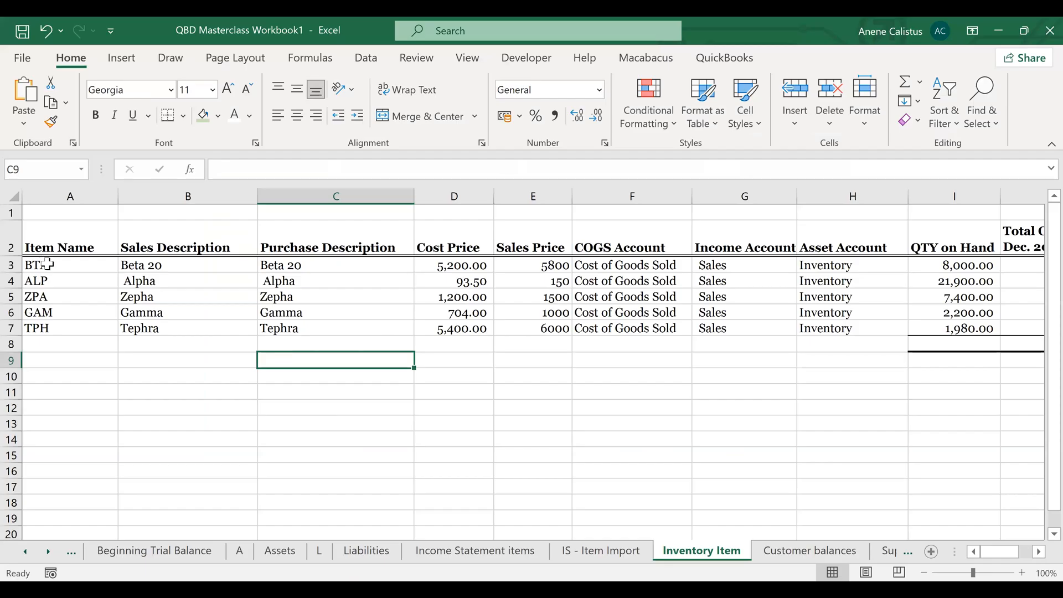
double_click(53, 268)
double_click(54, 268)
key("super+c")
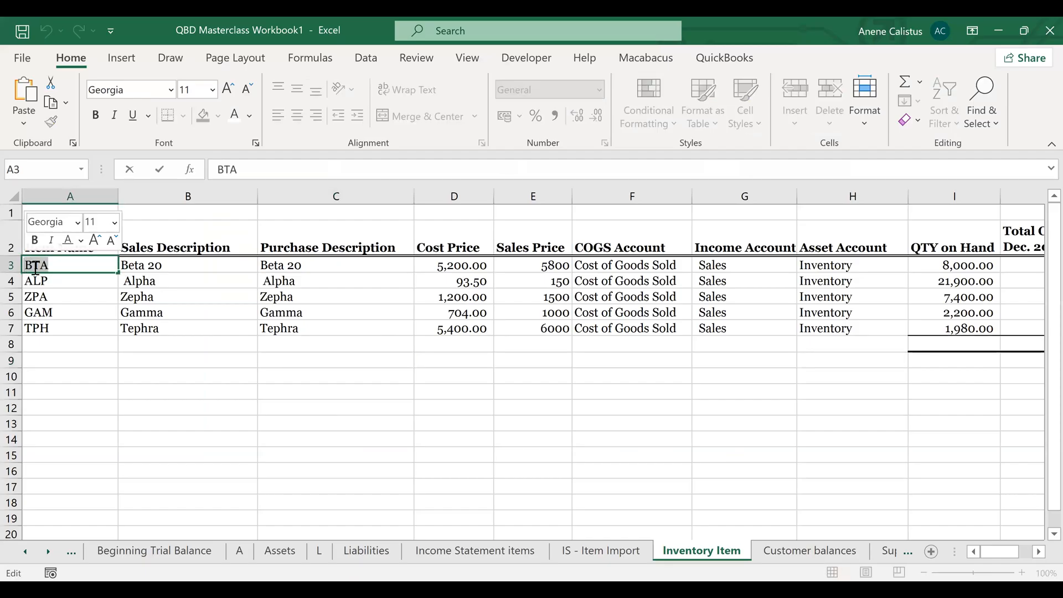
right_click(76, 309)
key("Escape")
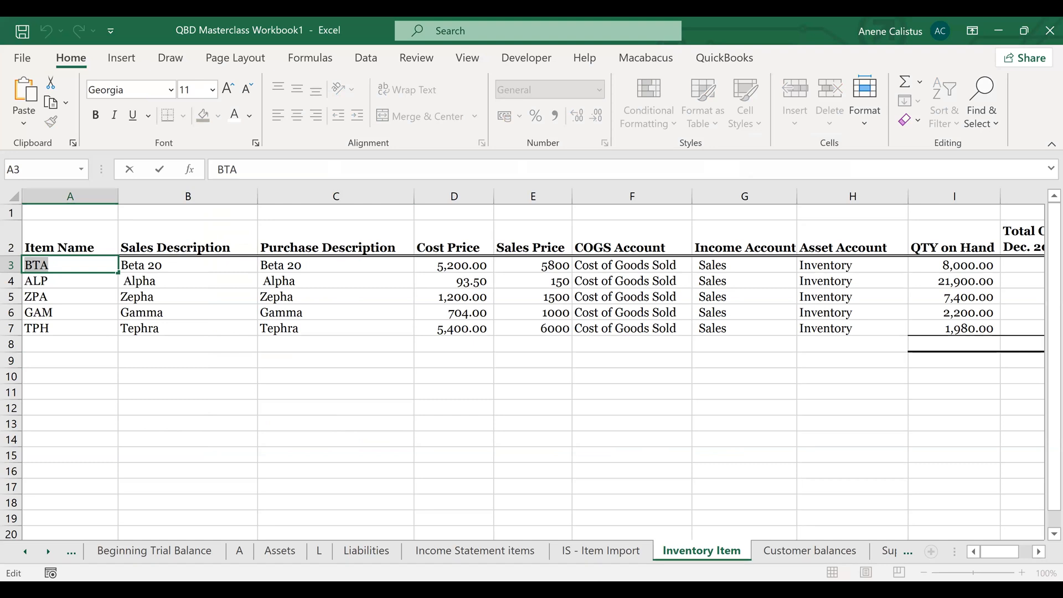
key("alt+Tab")
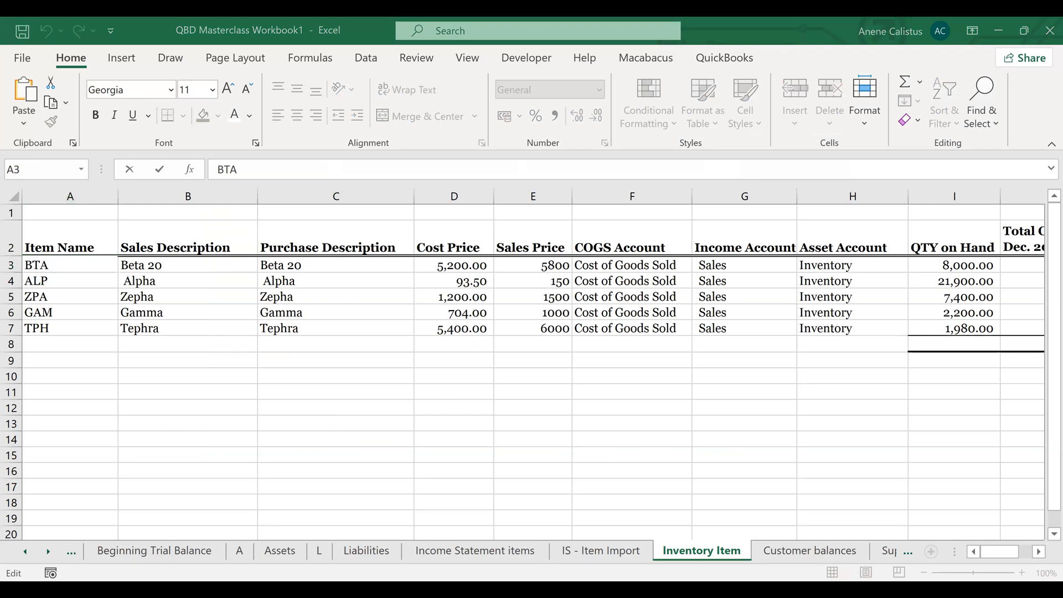
key("alt+Tab")
right_click(254, 147)
left_click(274, 198)
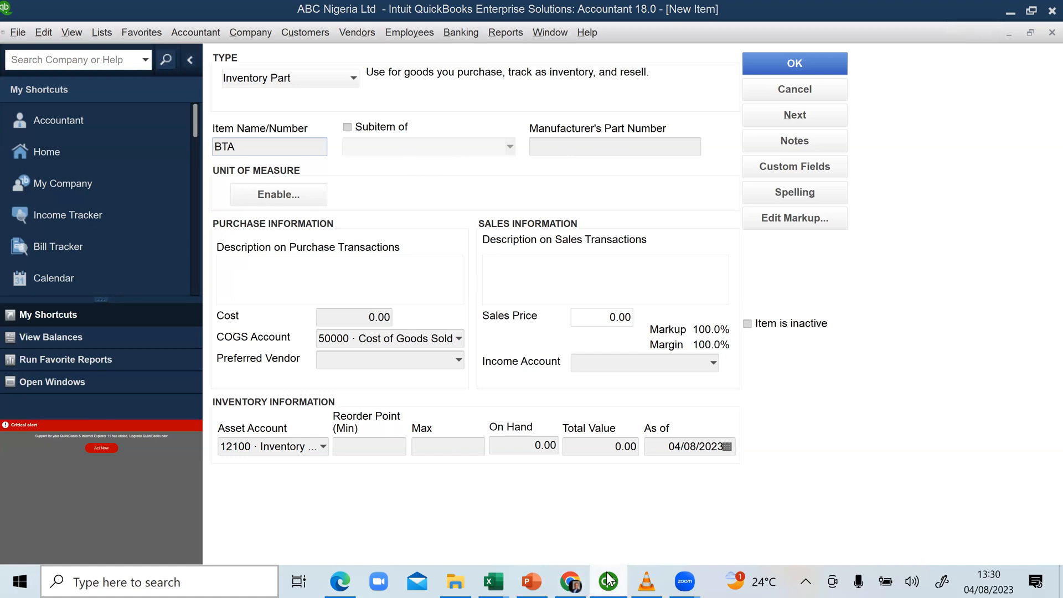
Switch to Excel and copy the sales description Beta 20 of item BTA
key("alt+Tab")
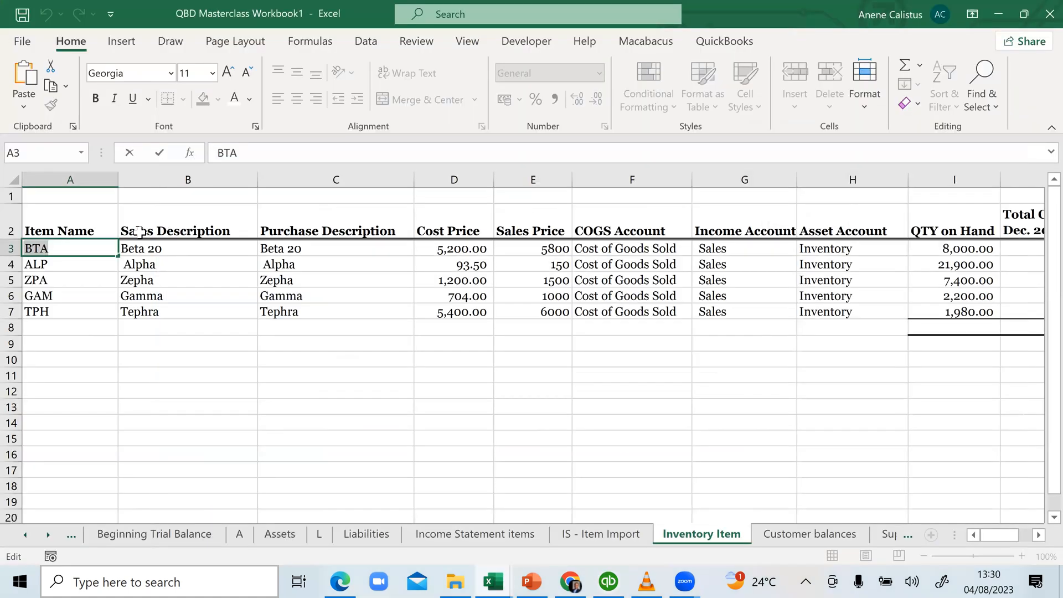
left_click(138, 231)
left_click(315, 230)
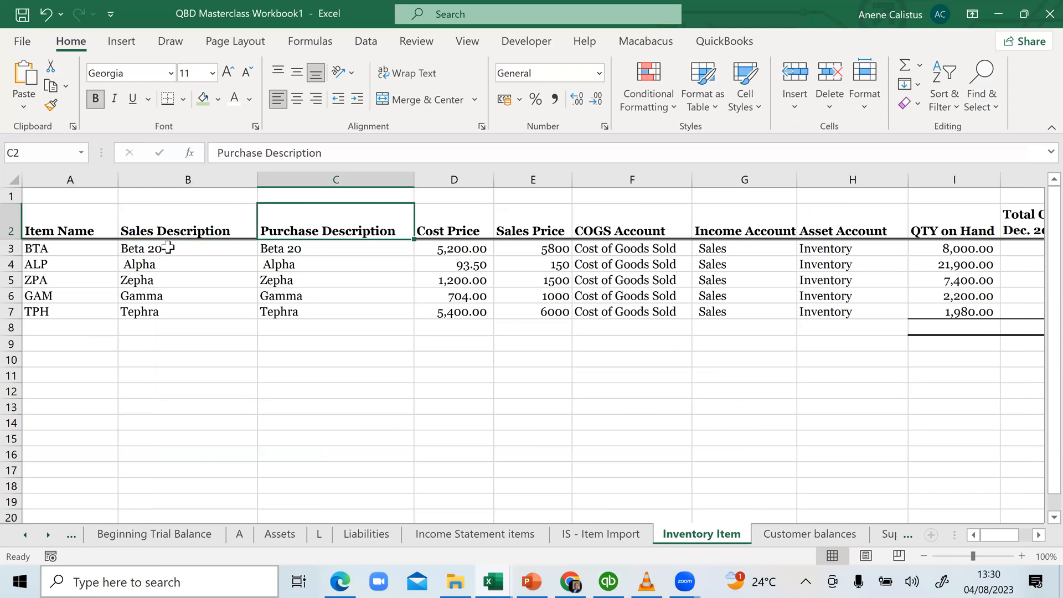
left_click(168, 247)
double_click(167, 248)
left_click_drag(165, 249, 121, 249)
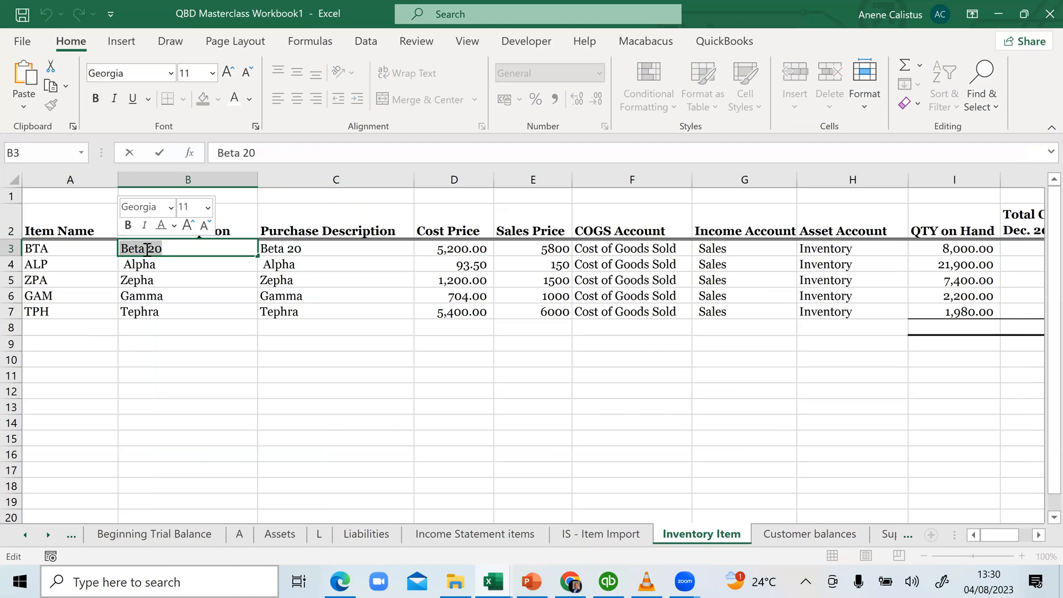
right_click(147, 249)
left_click(190, 287)
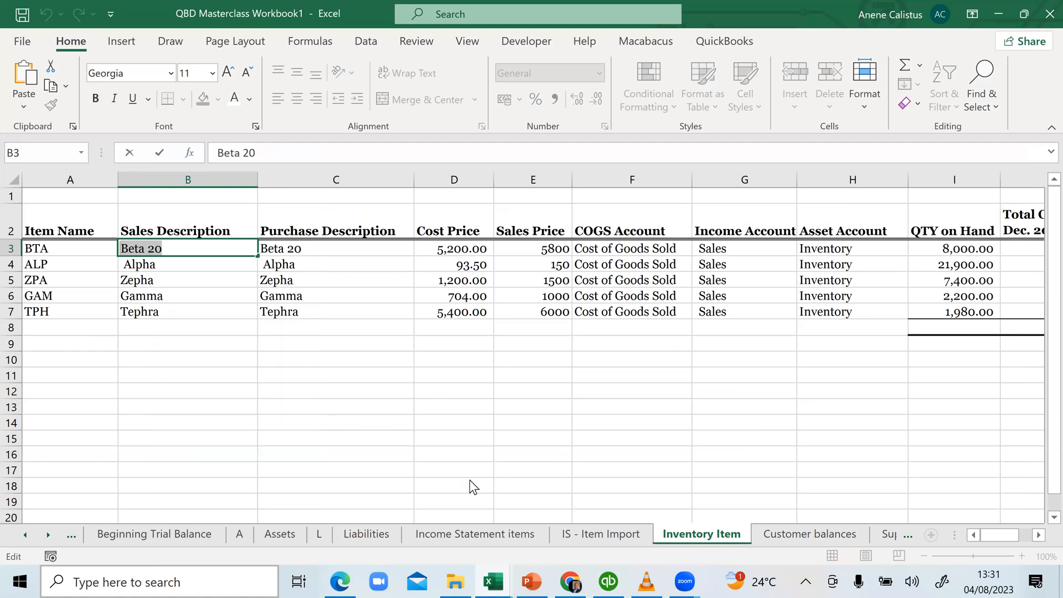
Switch to QuickBooks and paste Beta 20 as both the sales and the purchase description of the new item
left_click(609, 580)
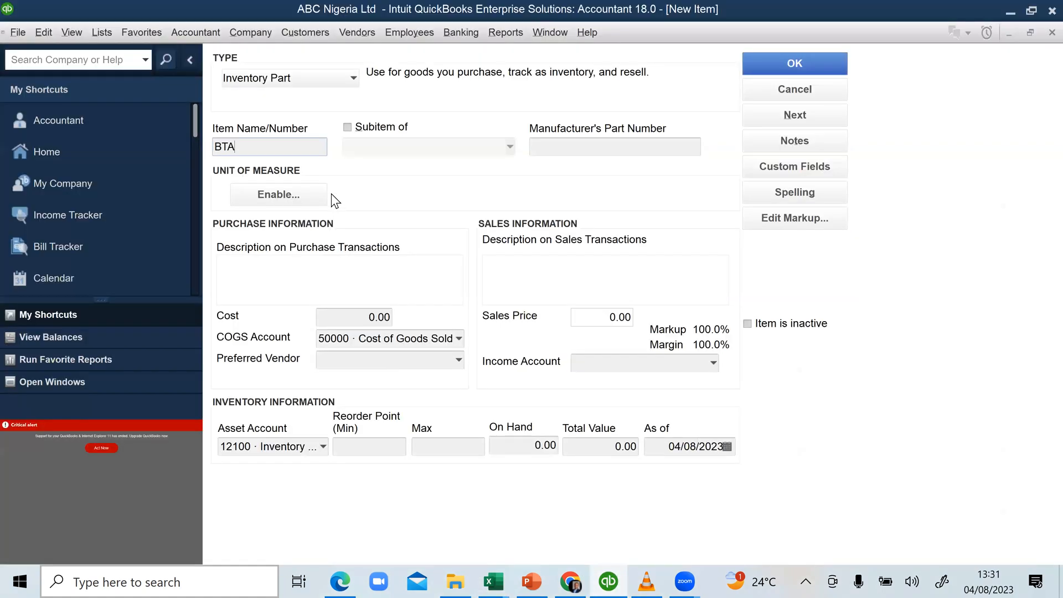
left_click(311, 271)
right_click(311, 270)
left_click(532, 266)
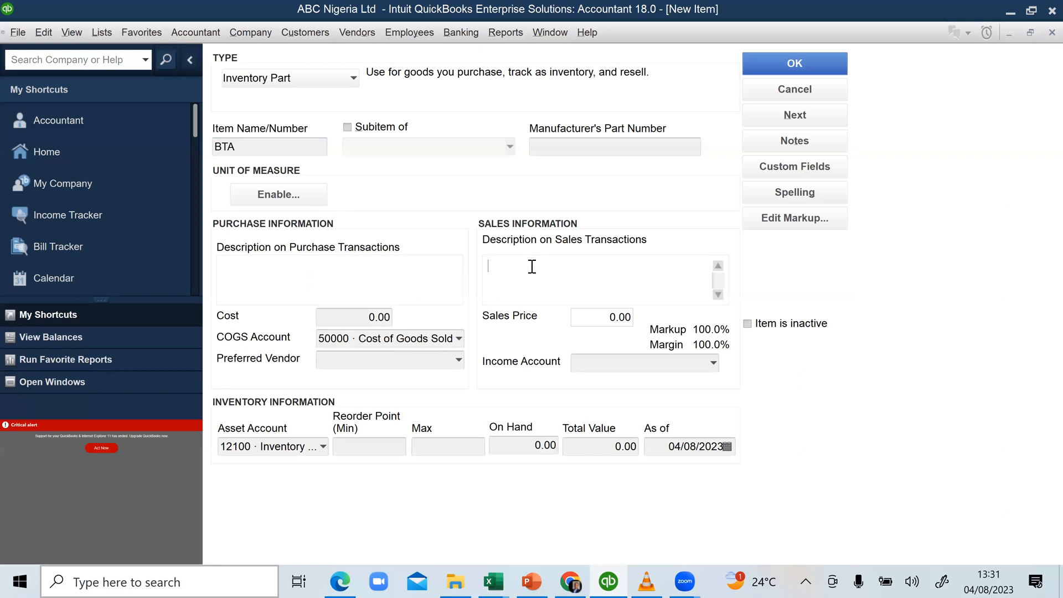
right_click(530, 264)
left_click(541, 315)
left_click(299, 262)
right_click(299, 263)
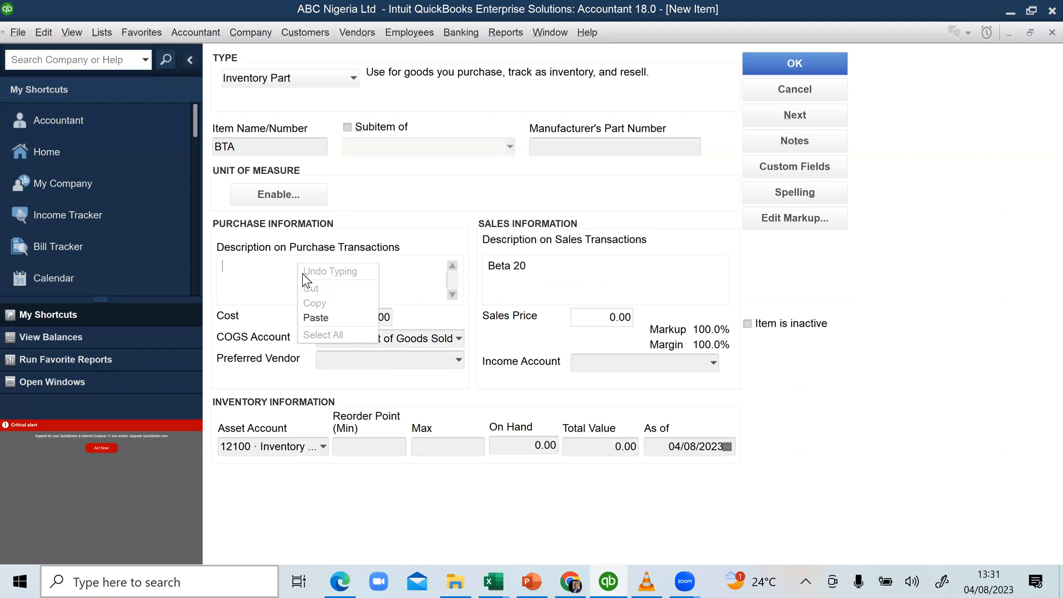
left_click(320, 315)
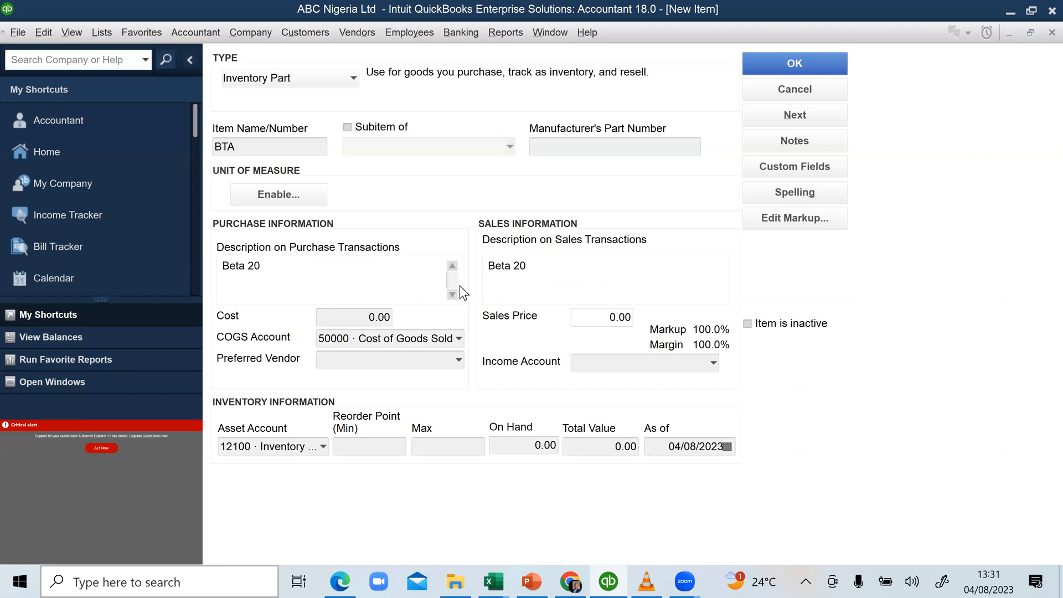
Copy the cost price 5200 of item BTA from the Excel Inventory Item sheet into the new QuickBooks item's cost
left_click(366, 315)
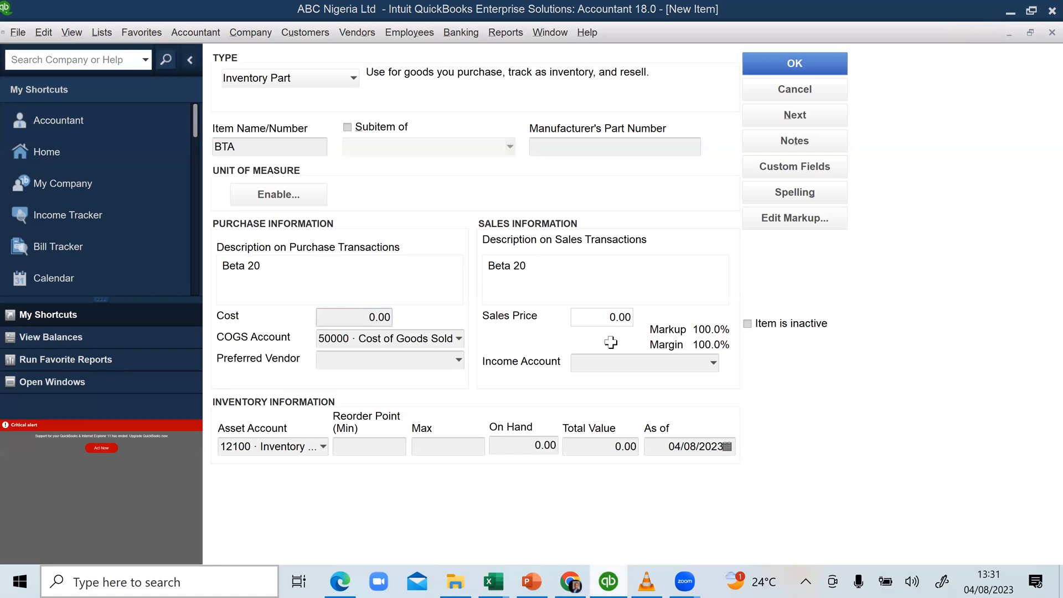
key("alt+Tab")
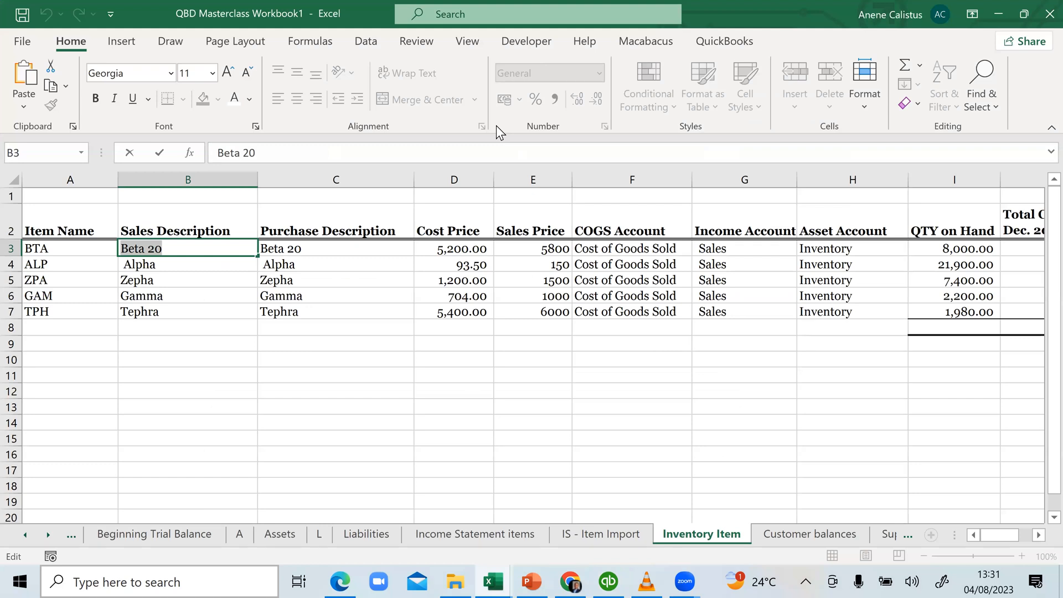
key("alt+Tab")
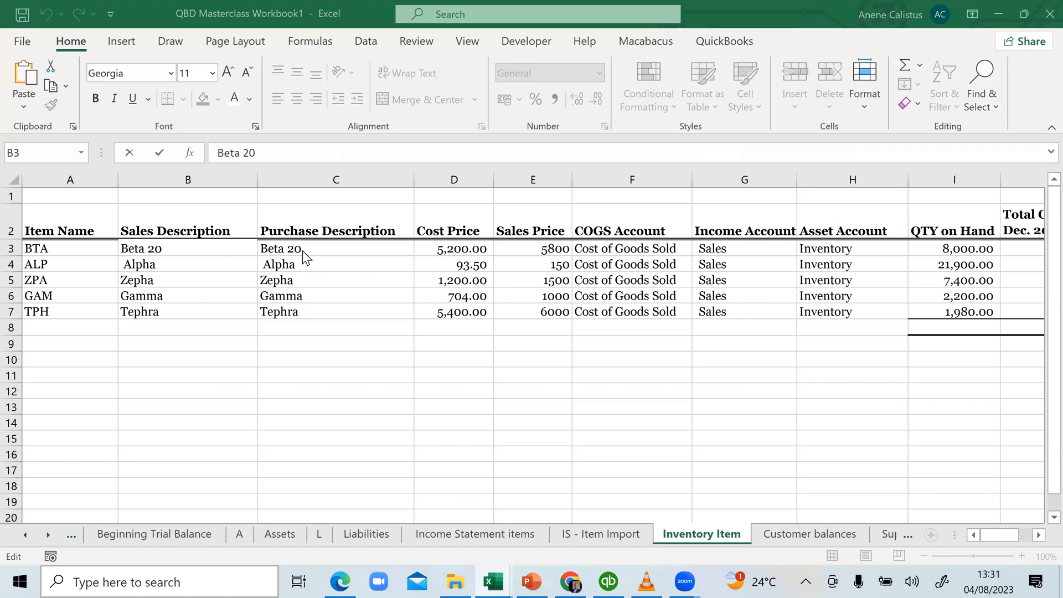
key("alt+Tab")
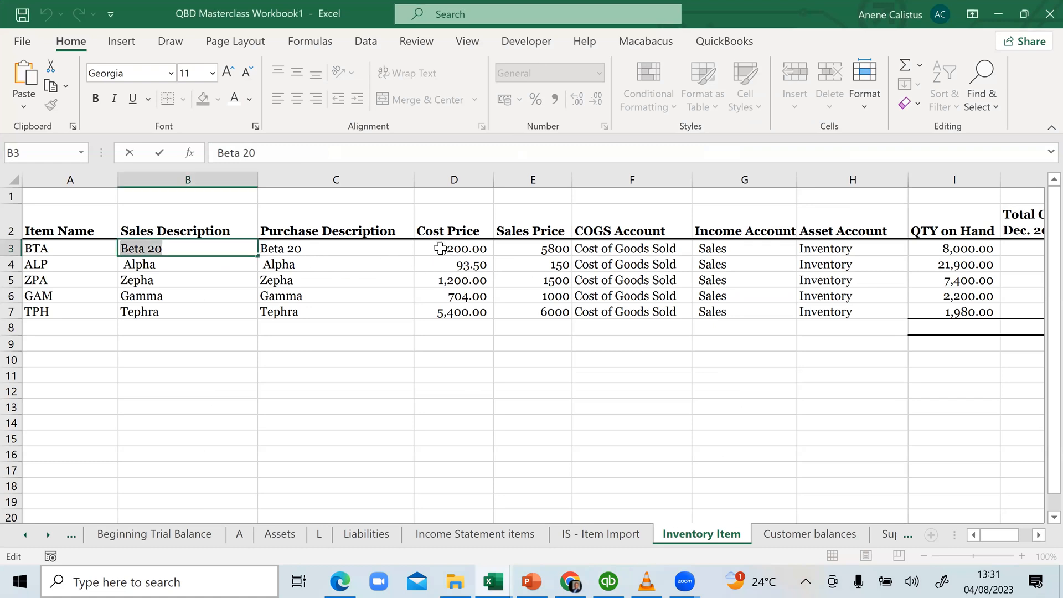
double_click(441, 248)
double_click(483, 249)
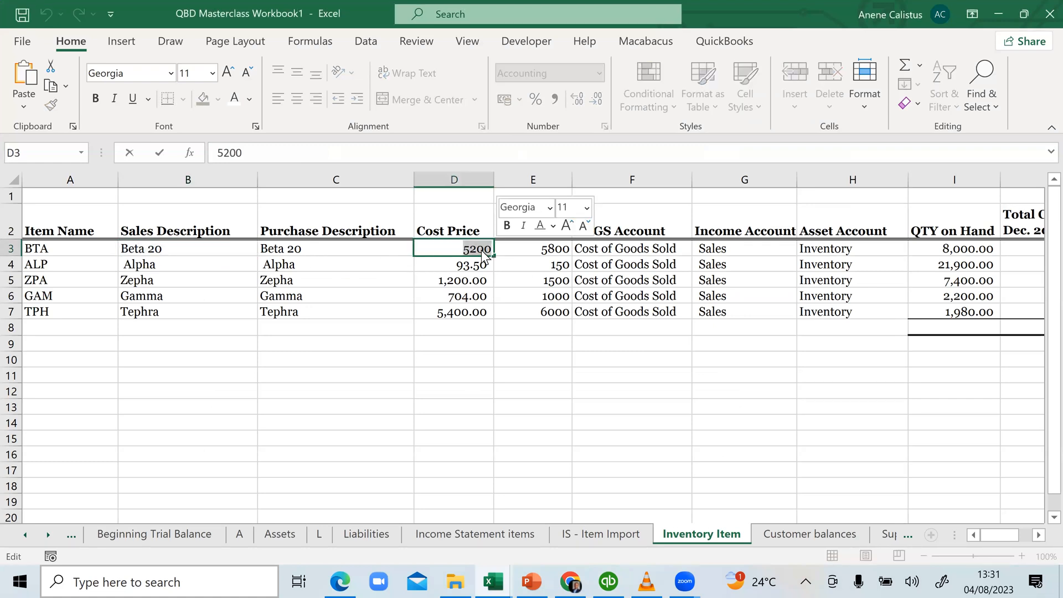
right_click(482, 250)
left_click(525, 284)
left_click(609, 581)
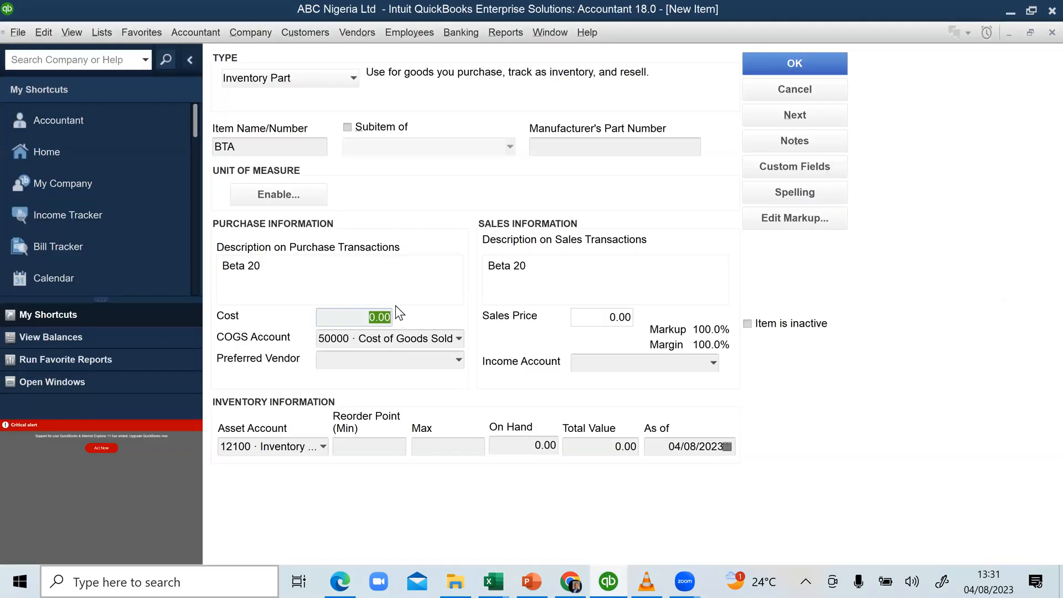
left_click(594, 320)
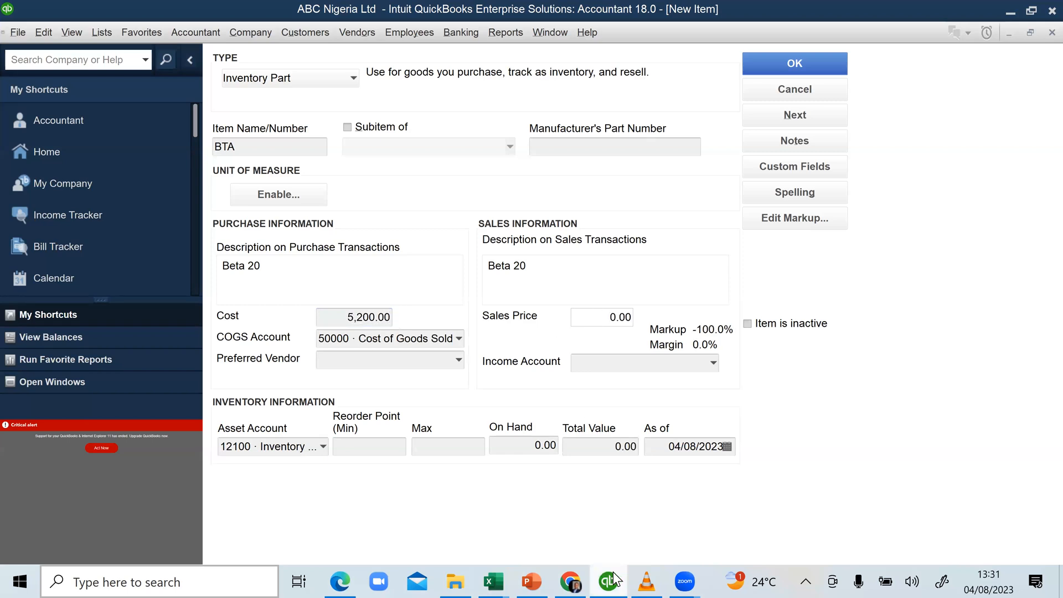
Copy the sales price 5800 of item BTA from the Excel sheet into the new QuickBooks item's sales price
key("alt+Tab")
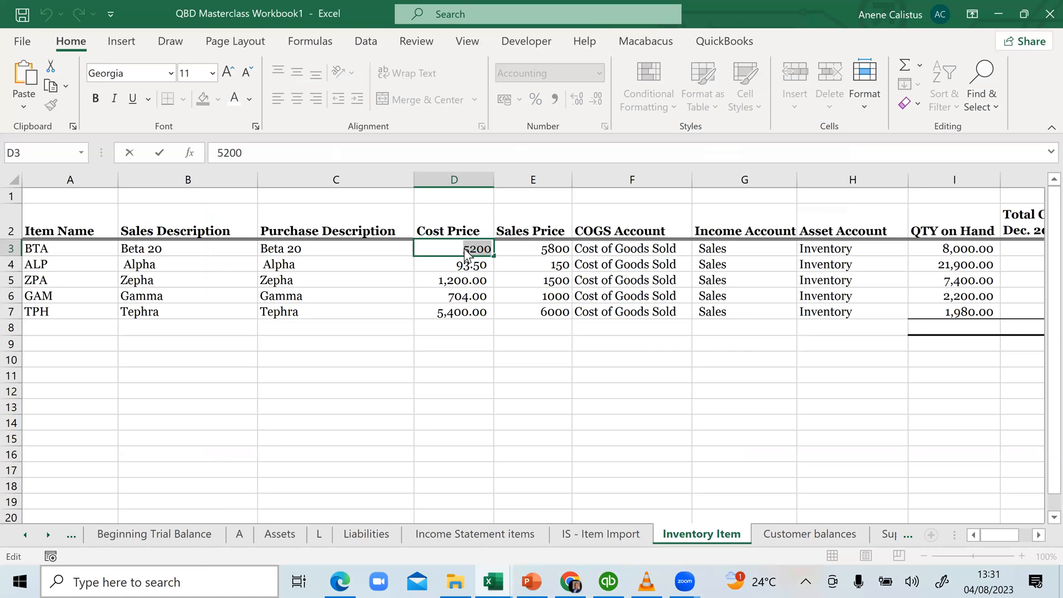
key("alt+Tab")
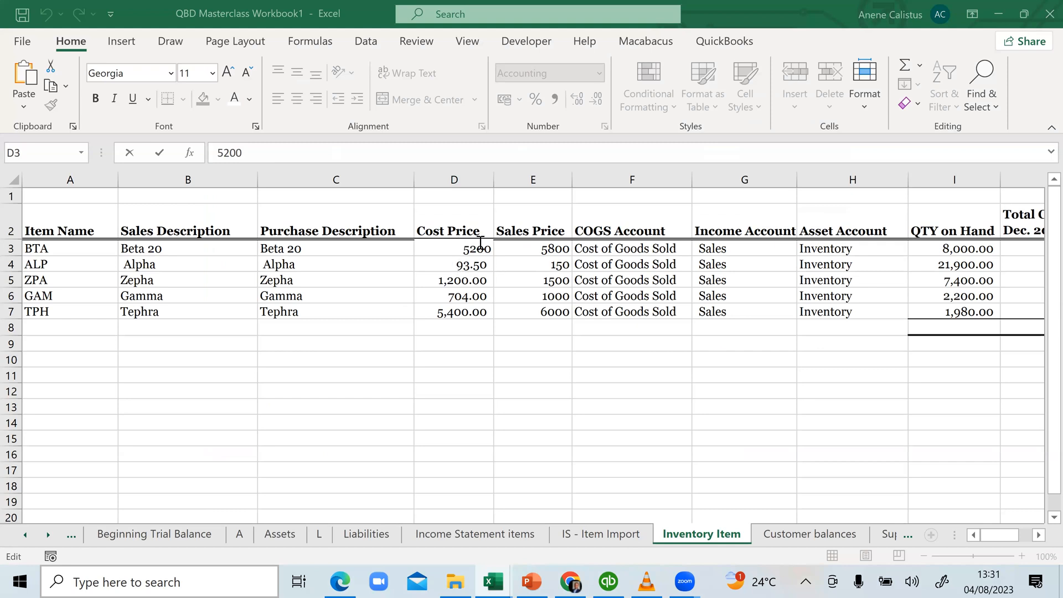
left_click(537, 248)
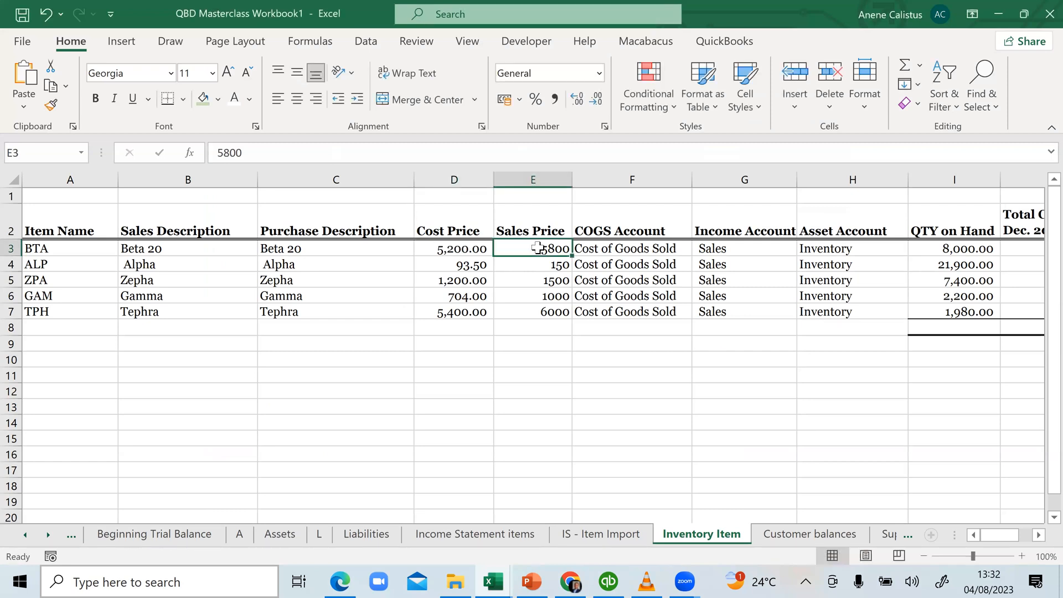
double_click(537, 248)
double_click(561, 249)
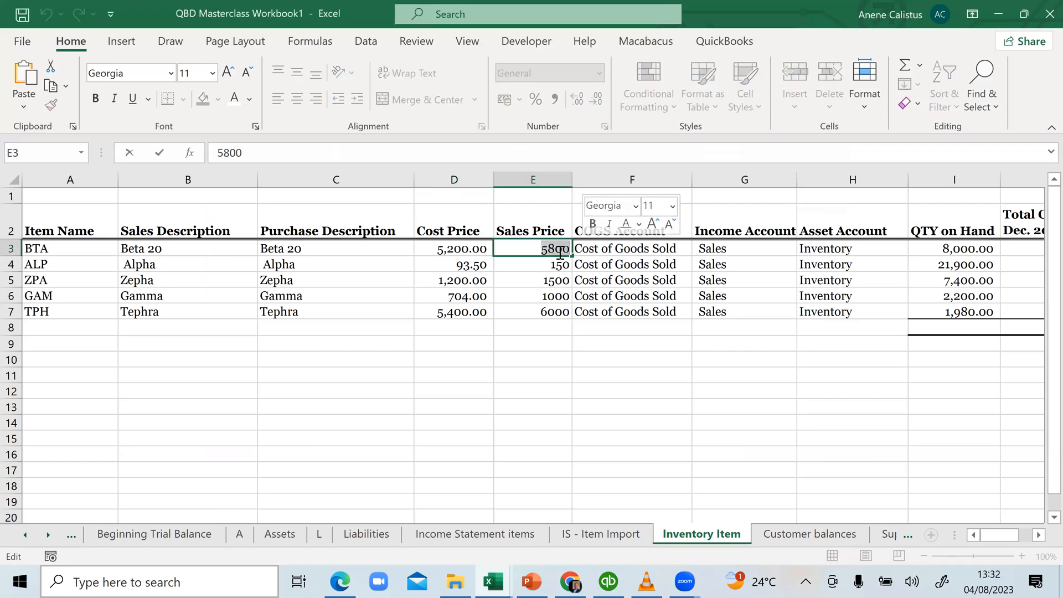
right_click(560, 253)
left_click(609, 287)
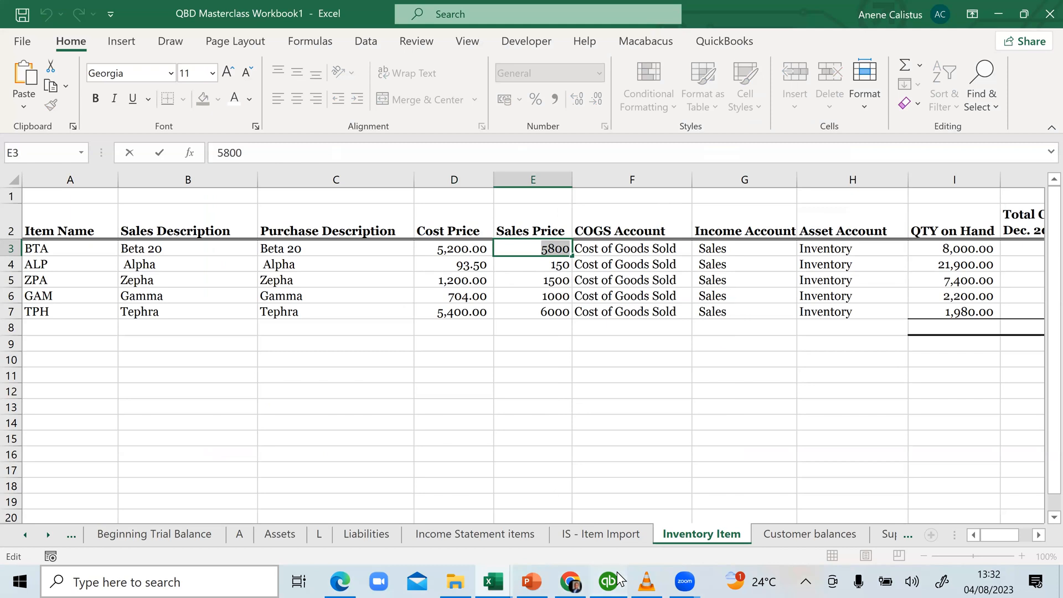
left_click(618, 574)
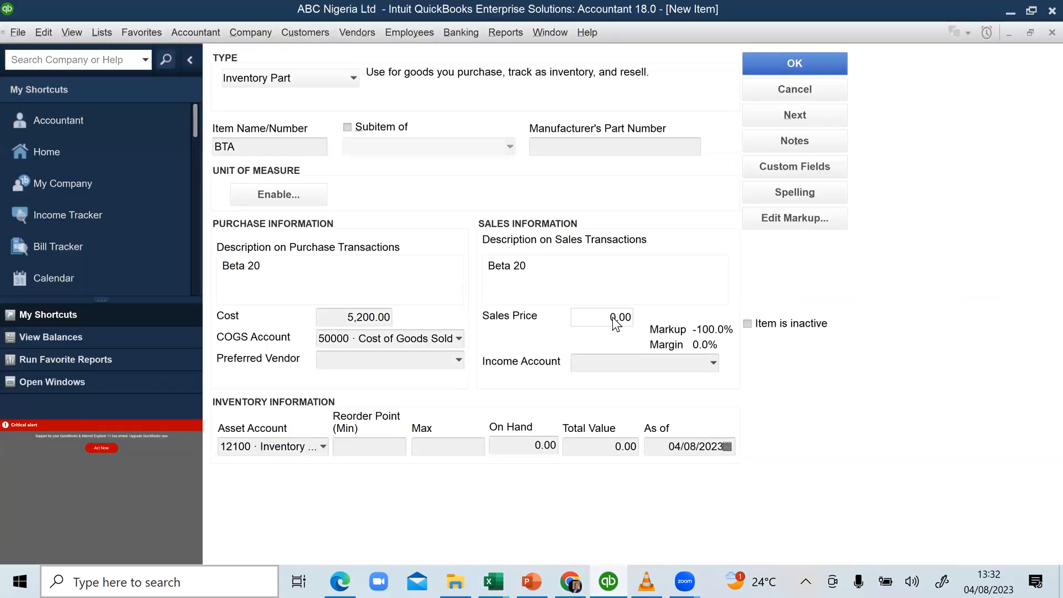
right_click(616, 320)
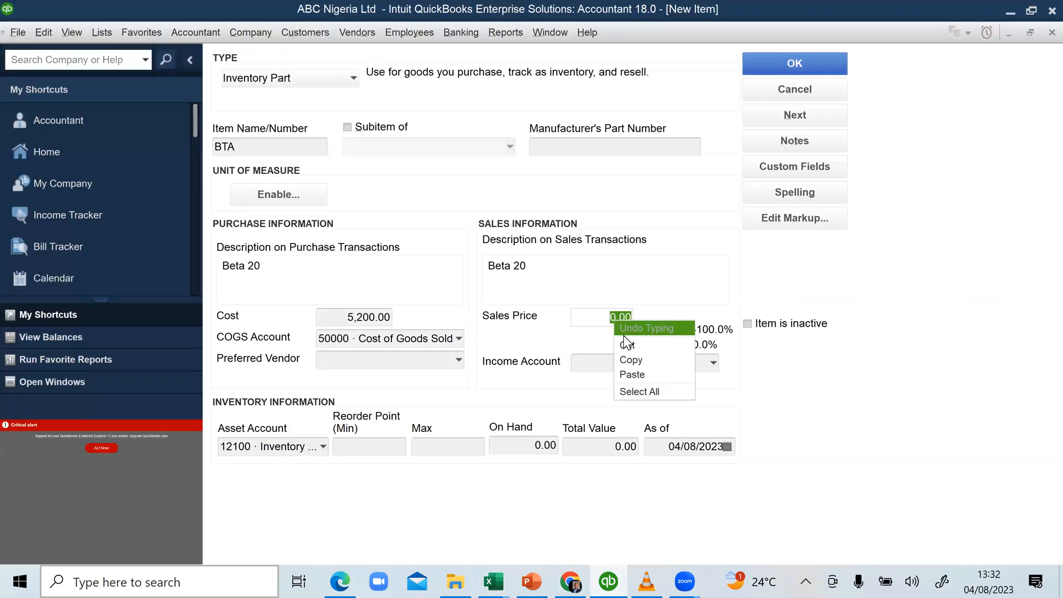
left_click(632, 374)
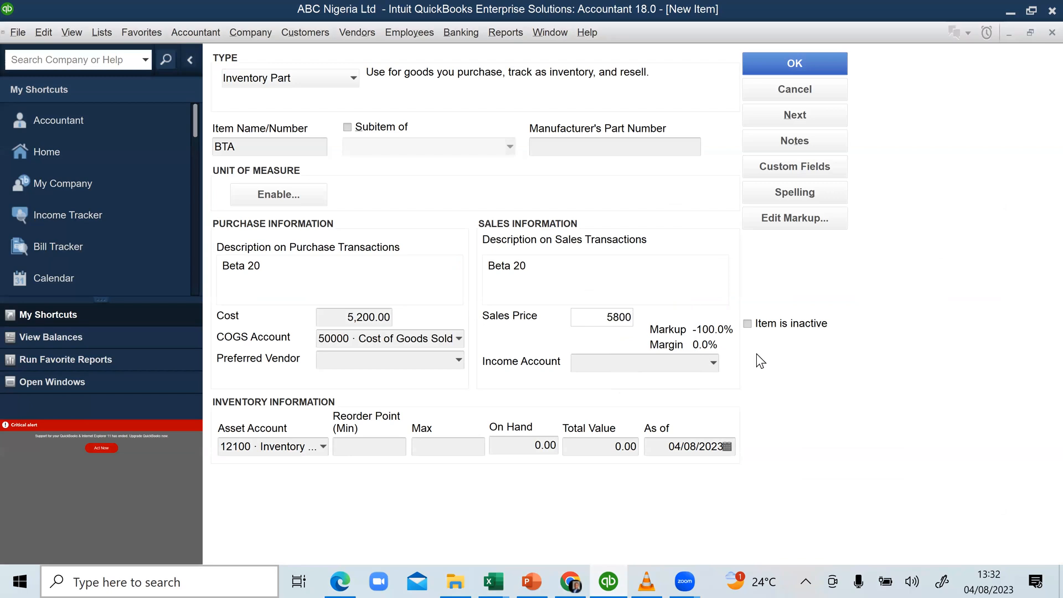
Look through the available accounts for a sales account to use as the item's income account
left_click(680, 362)
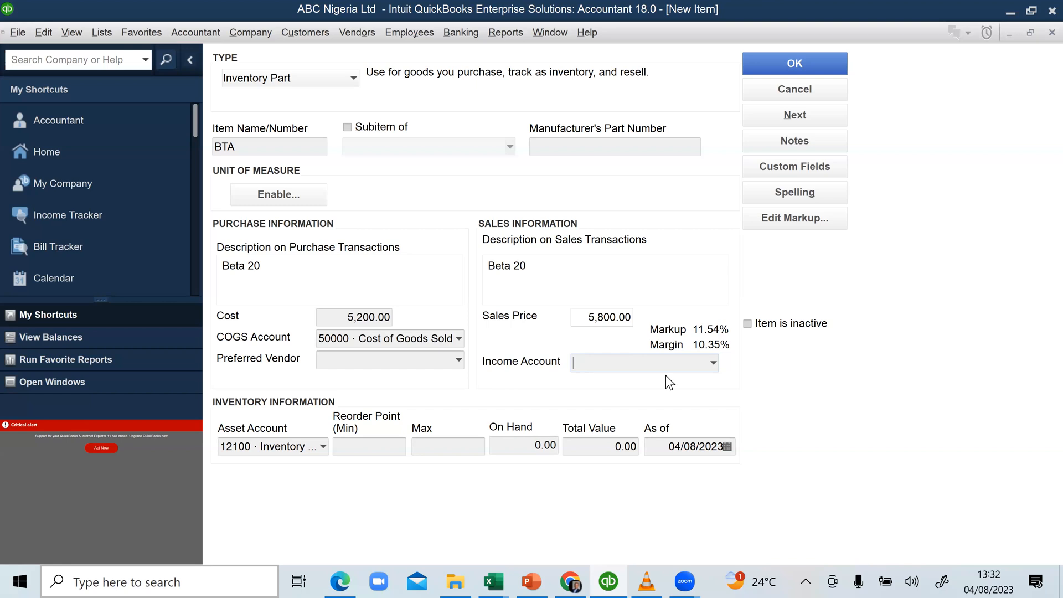
left_click(713, 363)
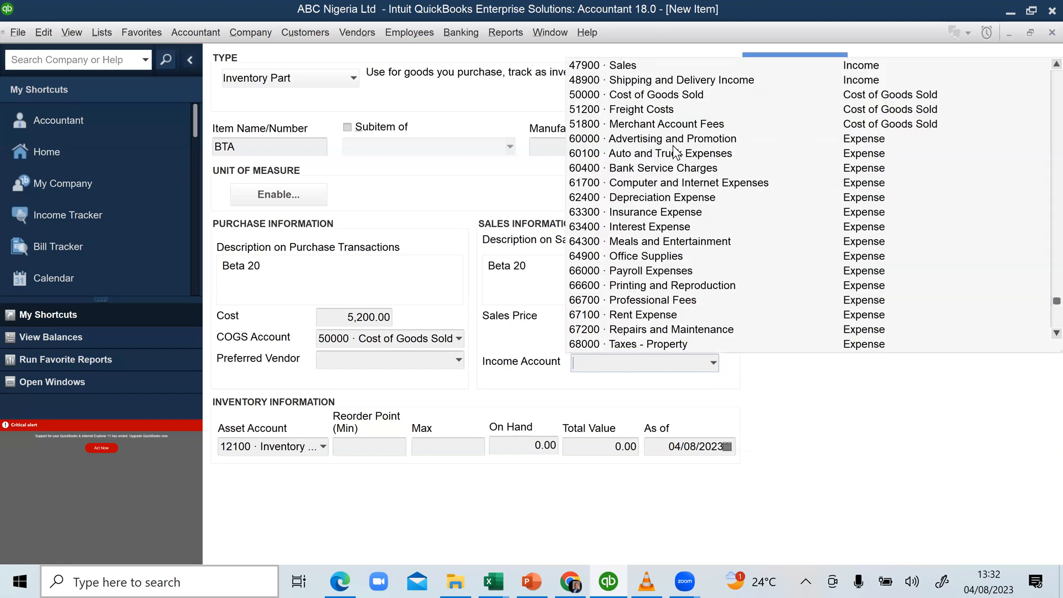
scroll(675, 152, "up", 12)
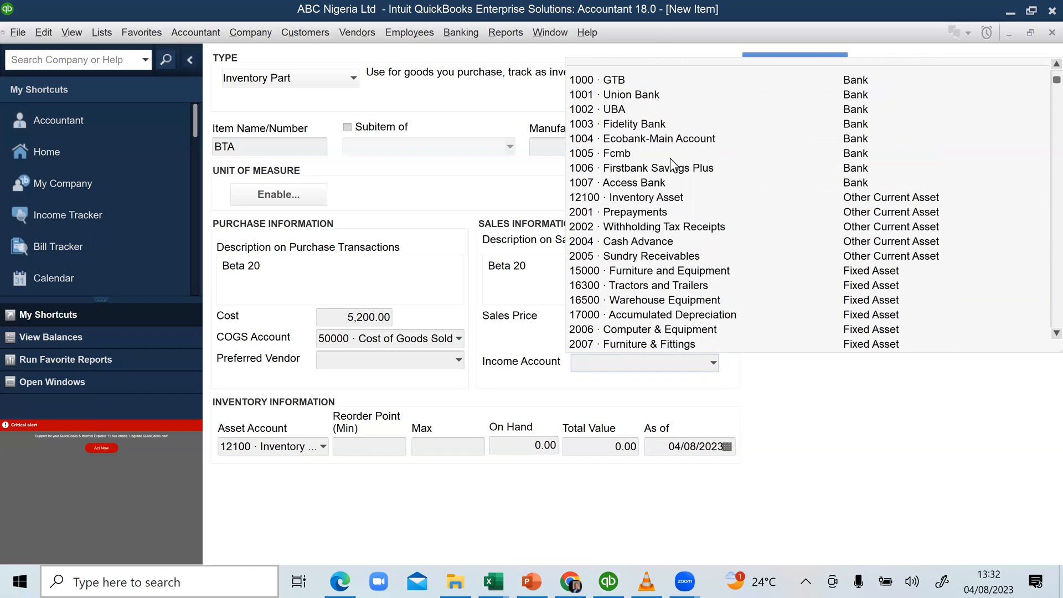
scroll(670, 159, "down", 4)
scroll(669, 183, "down", 2)
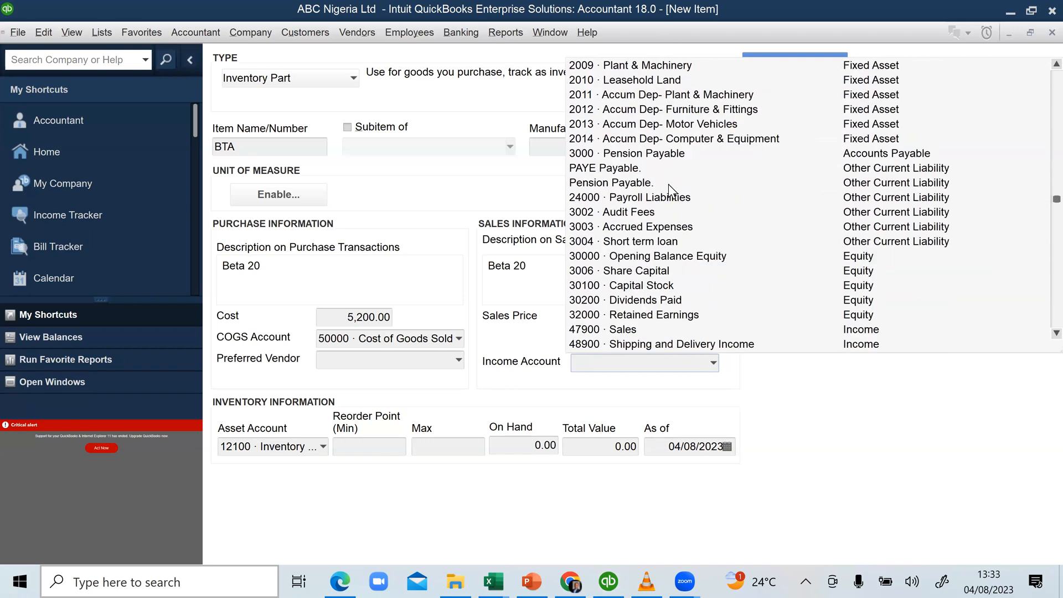
scroll(671, 281, "down", 2)
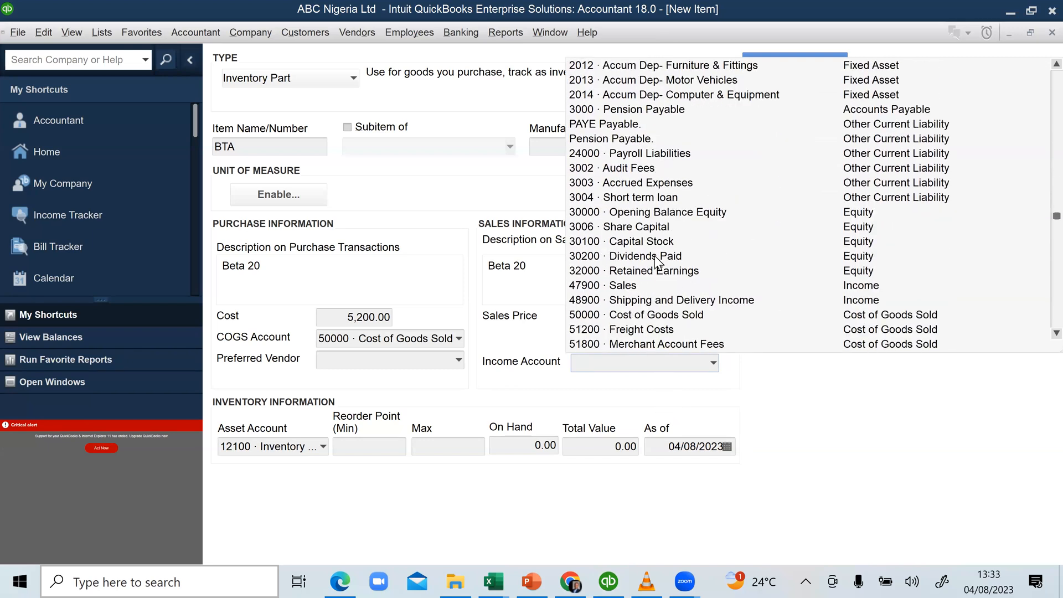
scroll(655, 255, "up", 9)
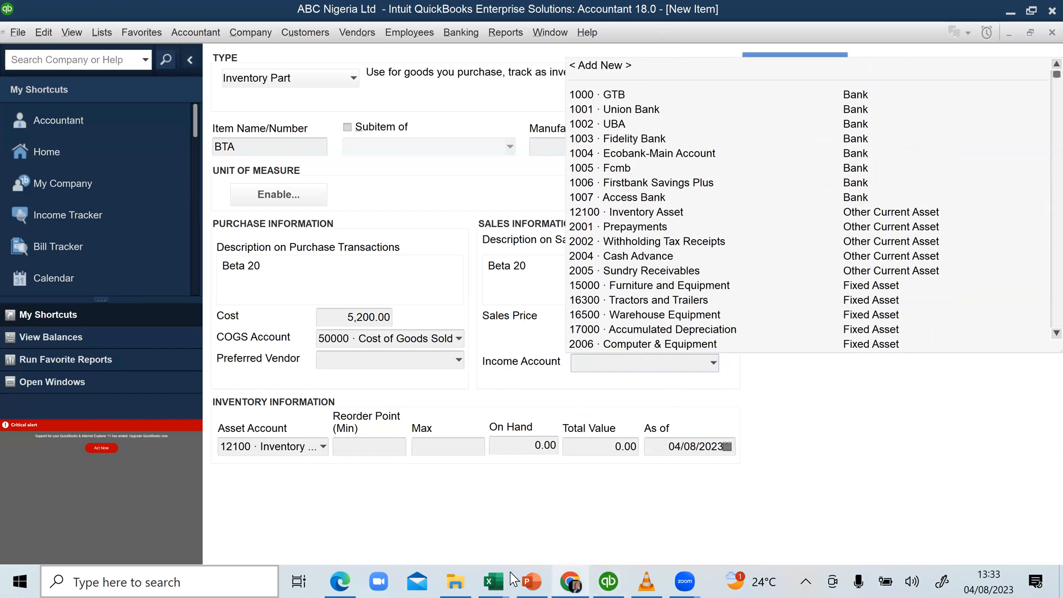
Switch to Excel and look up the number and name of the Sales account in the Income Statement items sheet
left_click(493, 582)
left_click(549, 527)
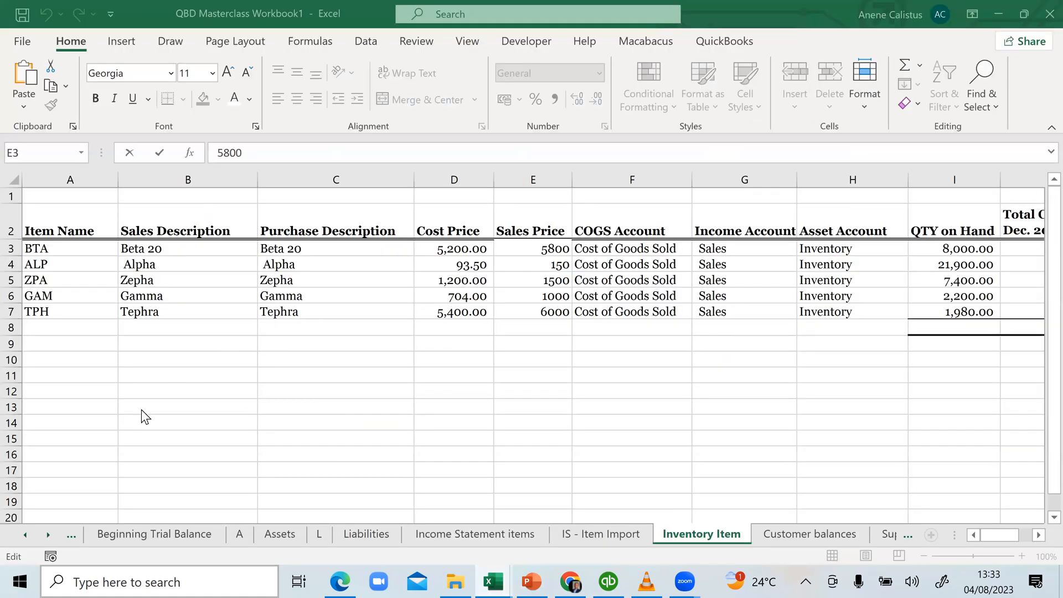
left_click(444, 527)
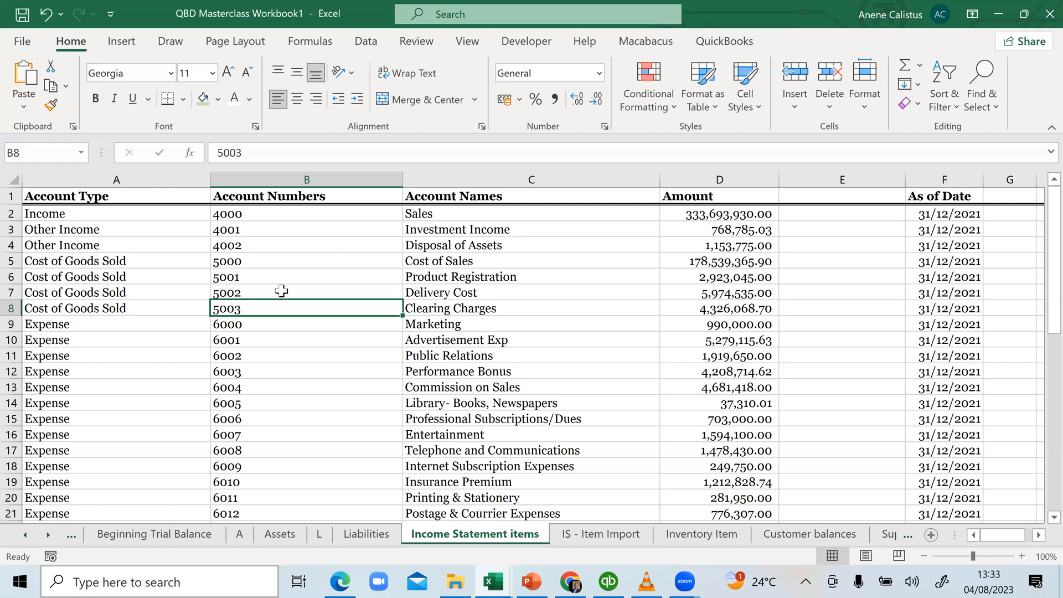
left_click(245, 213)
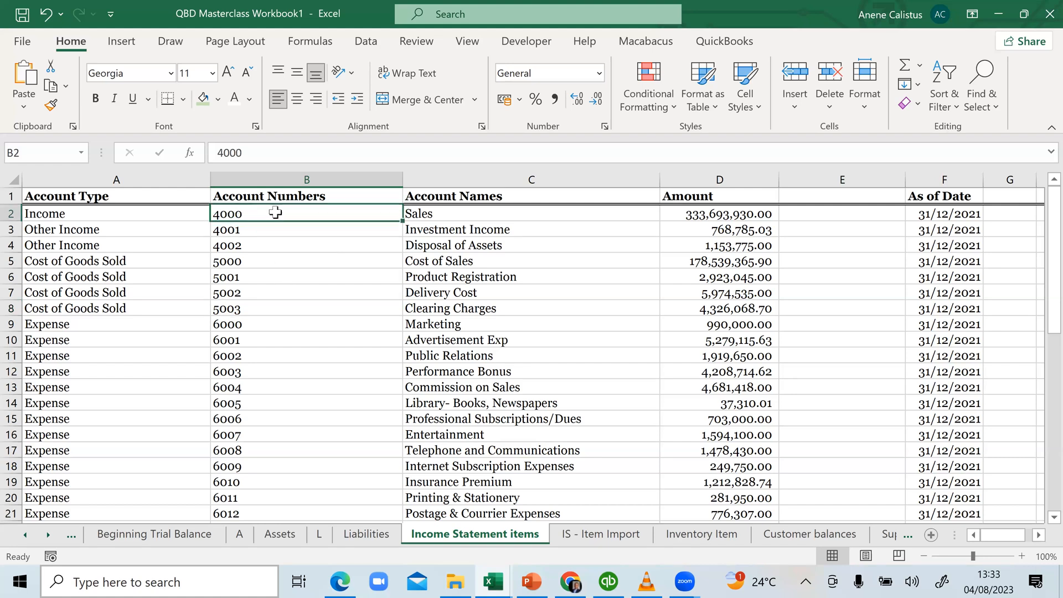
left_click(457, 209)
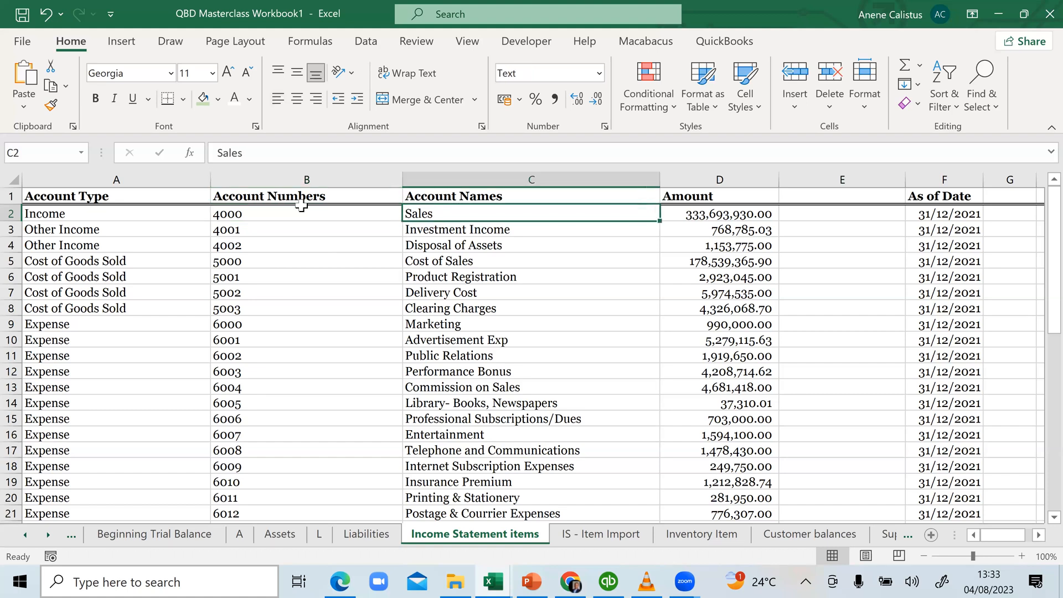
left_click(252, 213)
double_click(254, 214)
left_click_drag(253, 213, 213, 214)
right_click(228, 219)
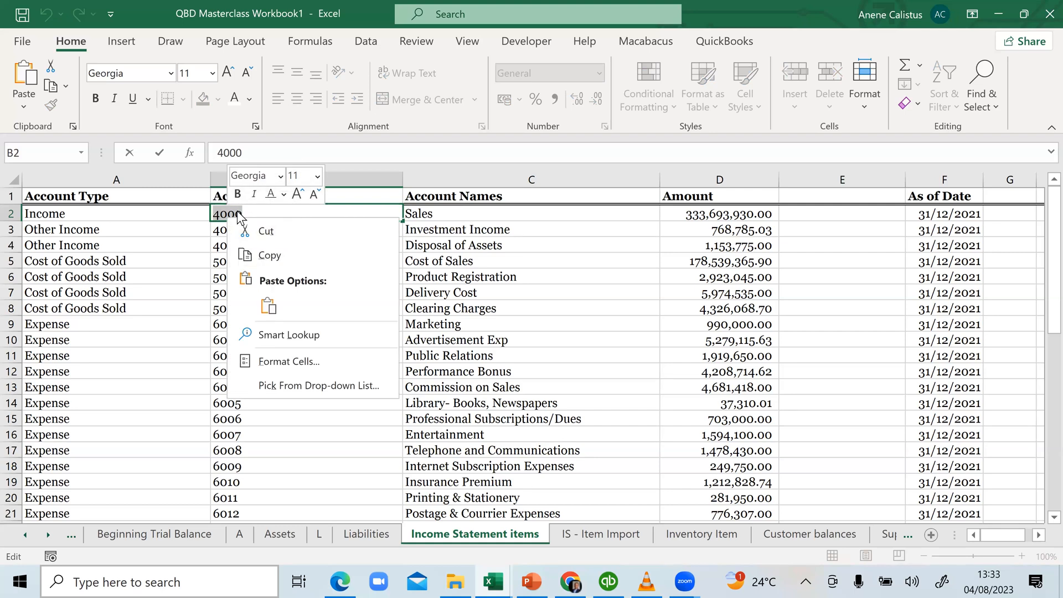
key("Escape")
Shade the Sales account row (4000) light green from account type to date, and switch back to QuickBooks
left_click_drag(61, 213, 941, 216)
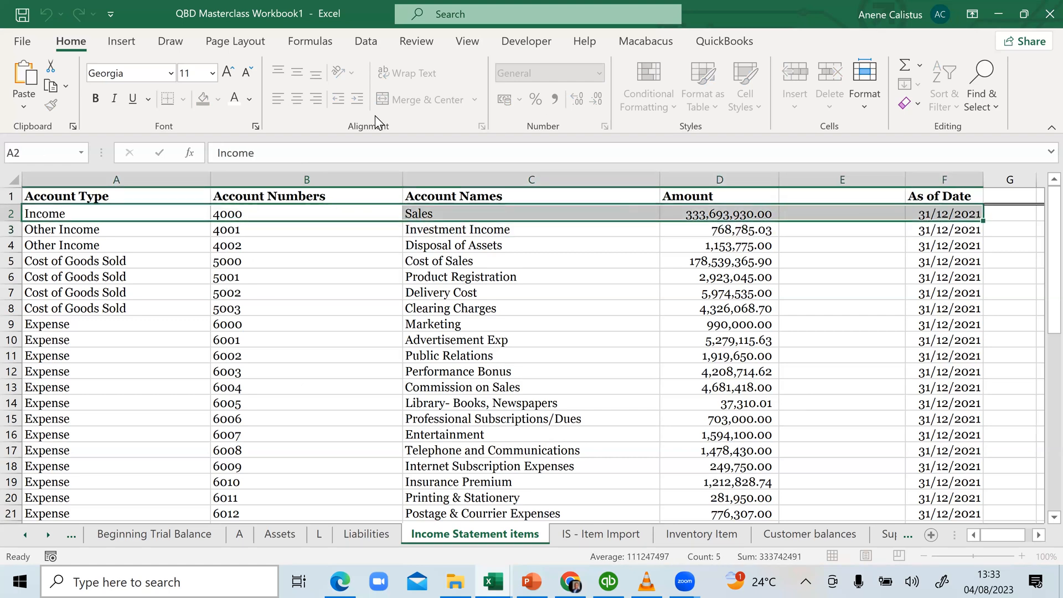
left_click(204, 103)
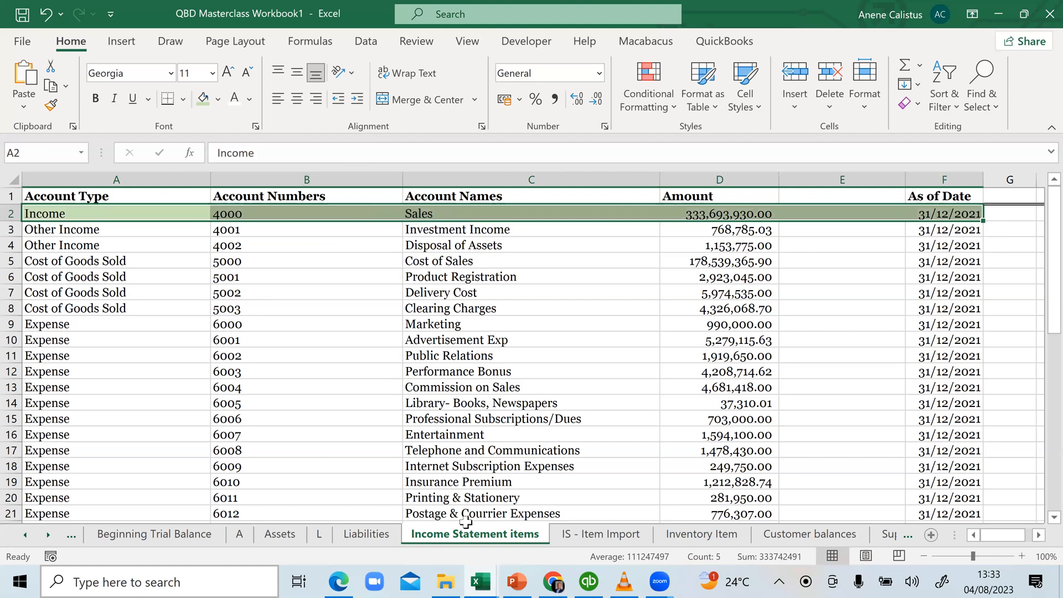
left_click(591, 580)
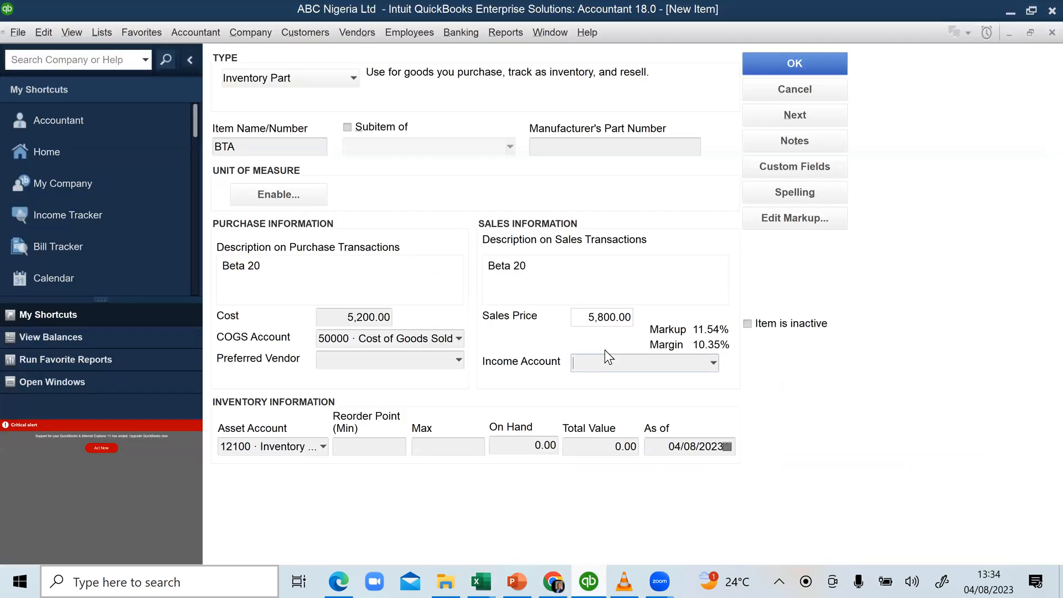
left_click(715, 363)
scroll(638, 100, "up", 9)
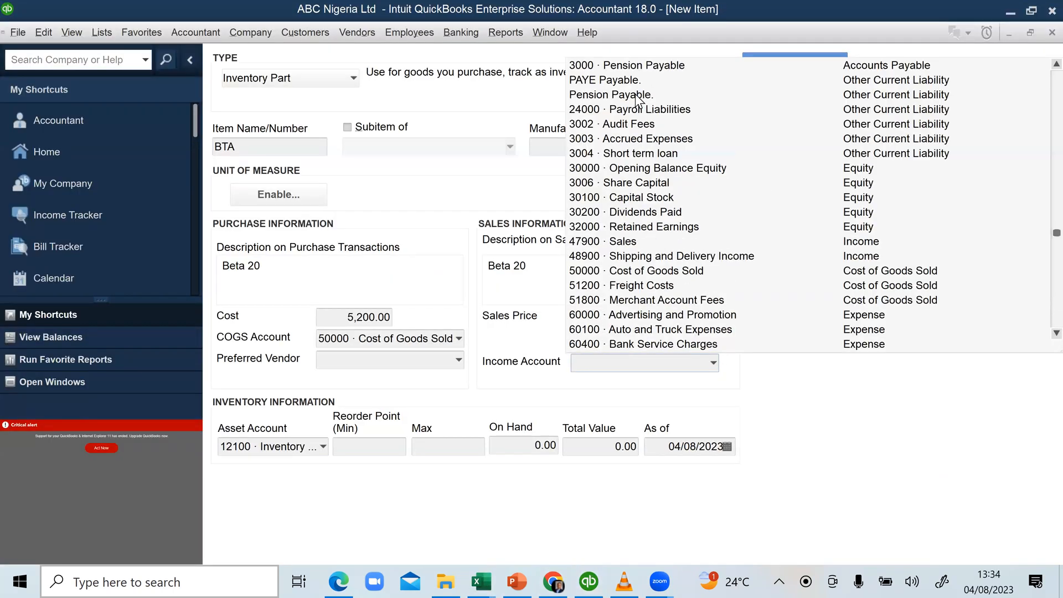
scroll(631, 97, "up", 5)
left_click(586, 64)
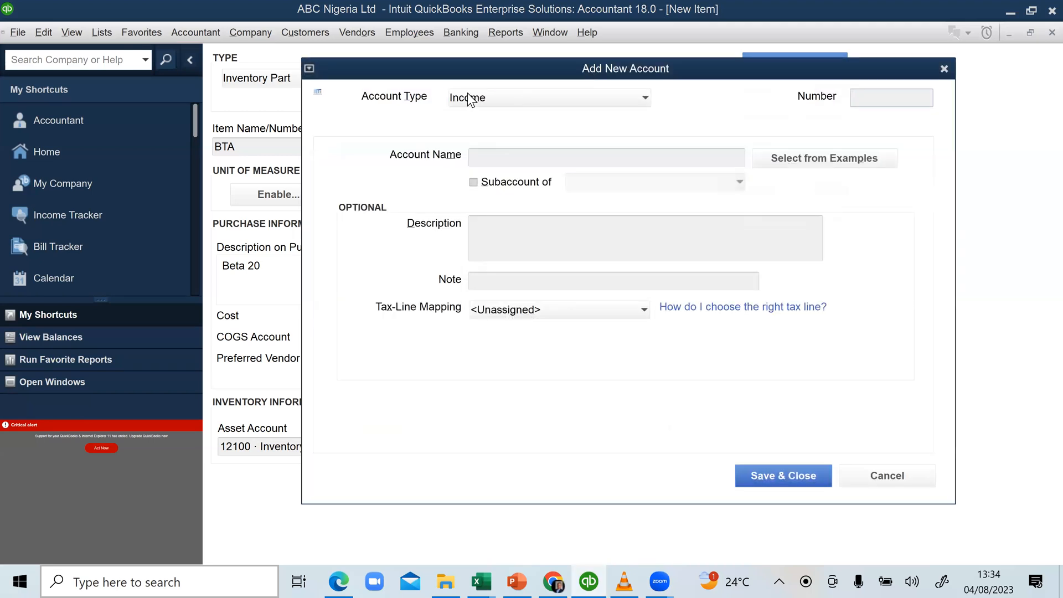
left_click_drag(470, 72, 345, 70)
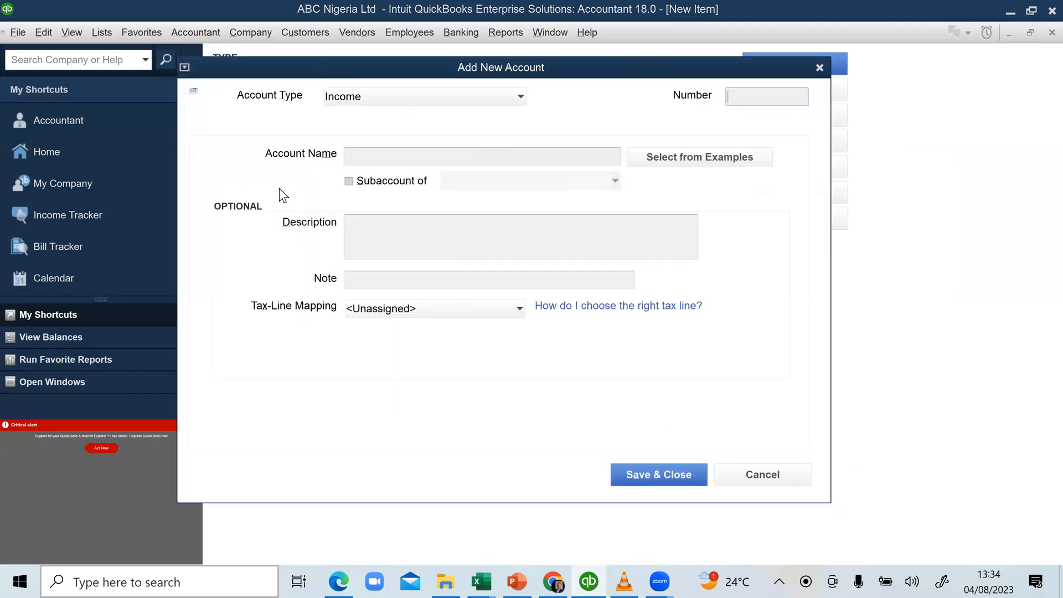
left_click(379, 156)
left_click(819, 66)
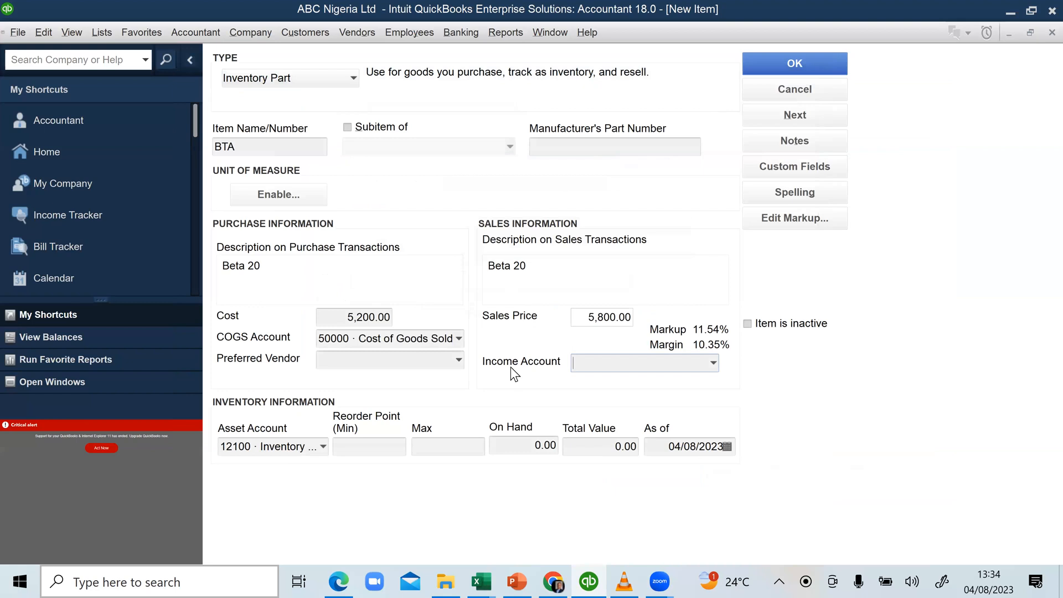
Try 47900 Sales and 48900 Shipping and Delivery Income as item BTA's income account
left_click(713, 362)
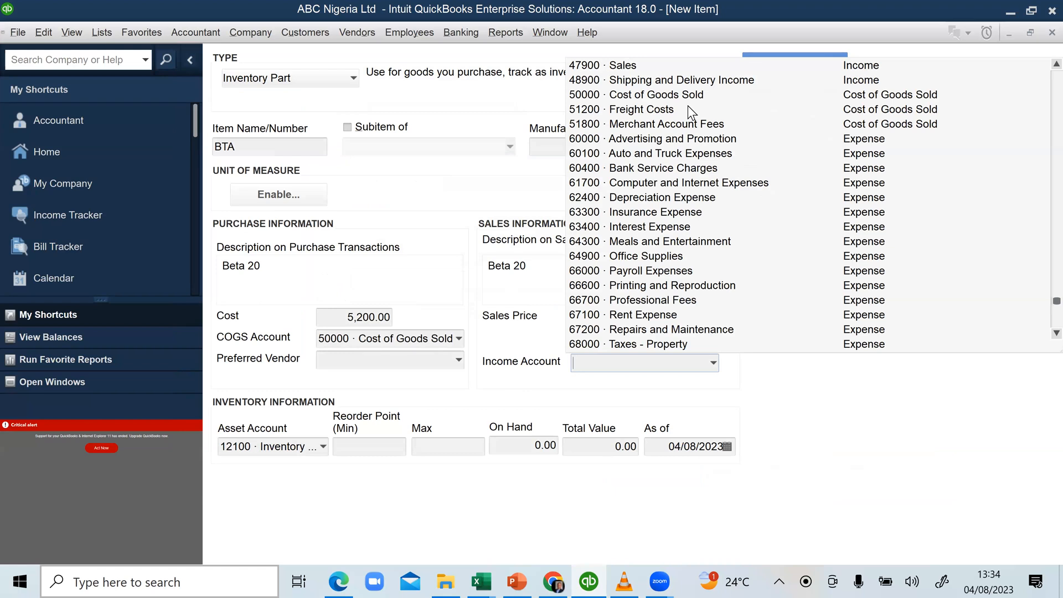
scroll(689, 127, "up", 3)
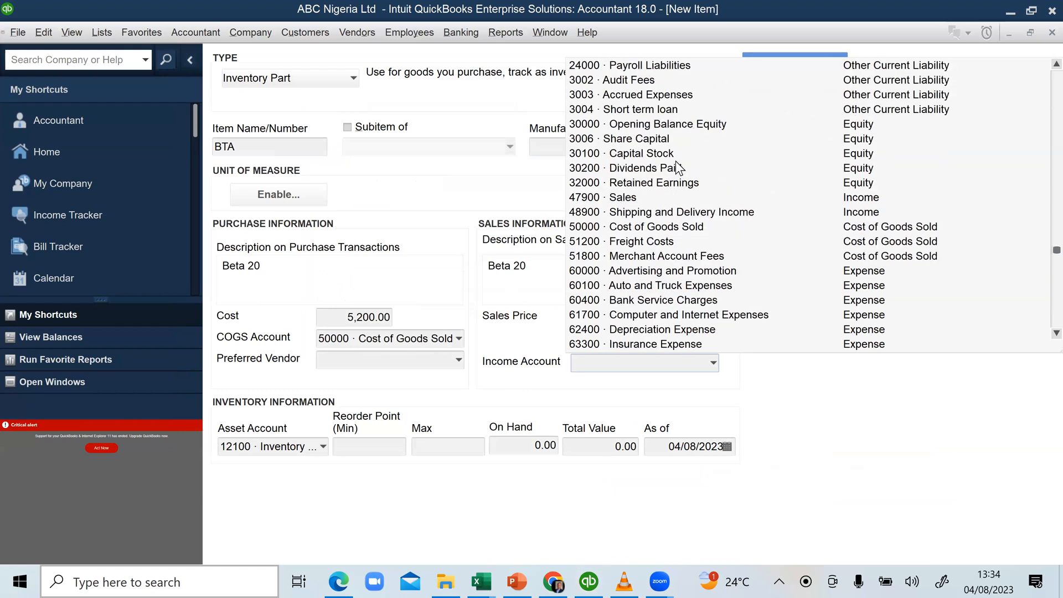
scroll(628, 224, "down", 2)
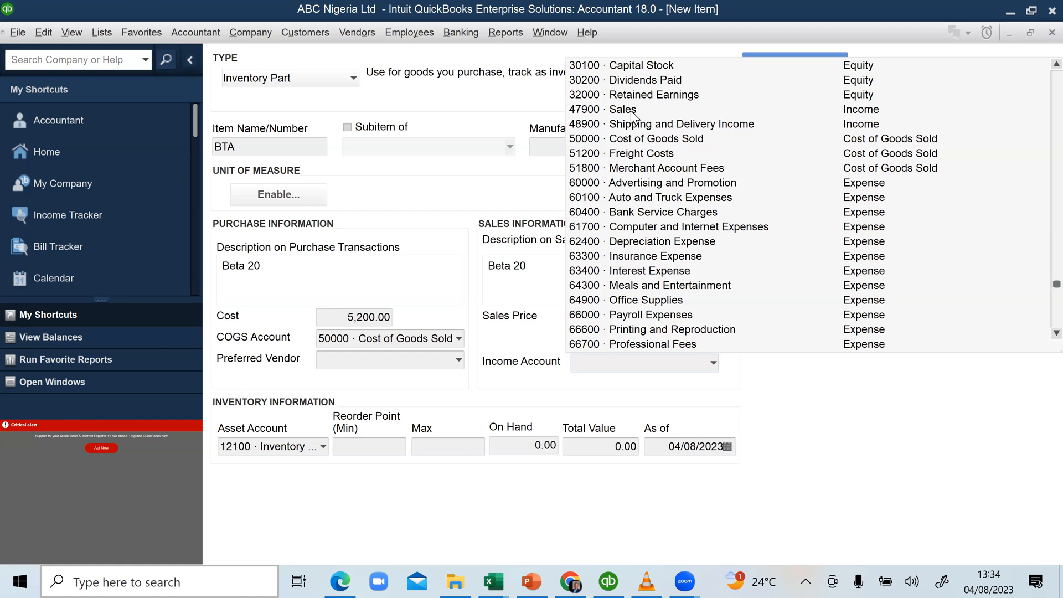
left_click(631, 109)
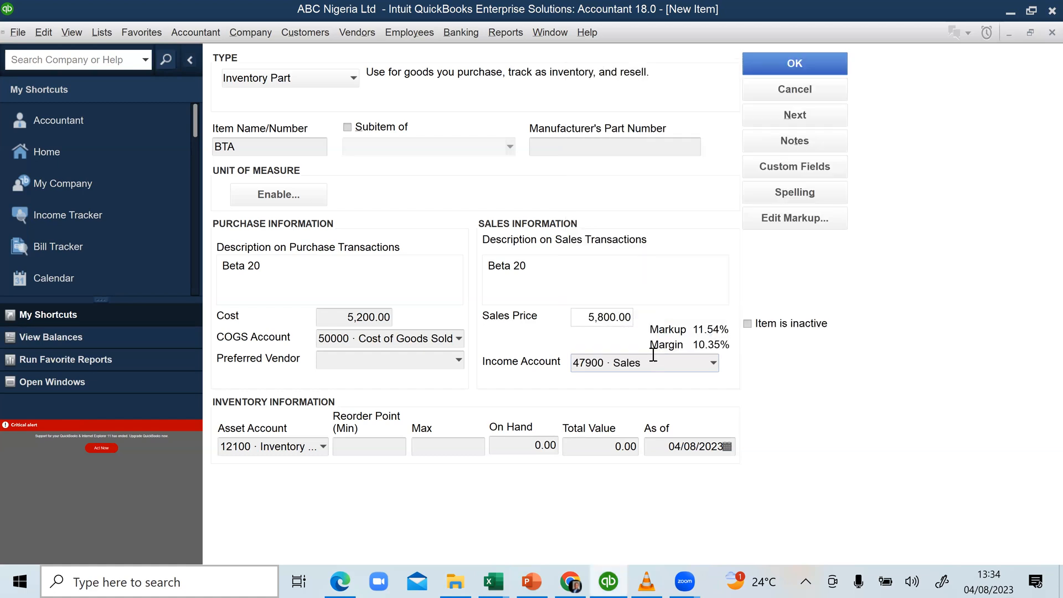
left_click(713, 364)
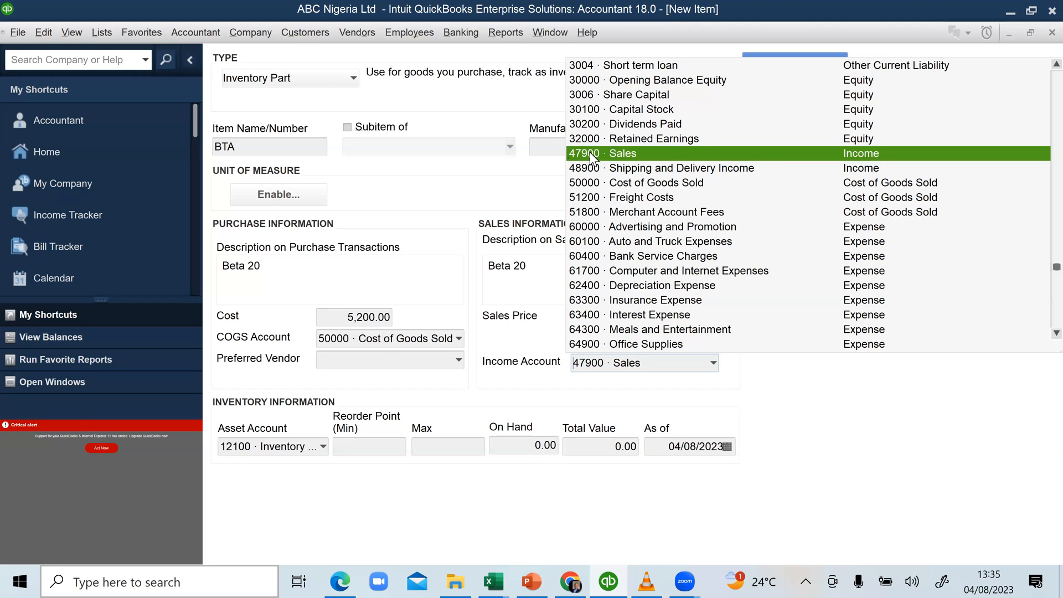
left_click(587, 169)
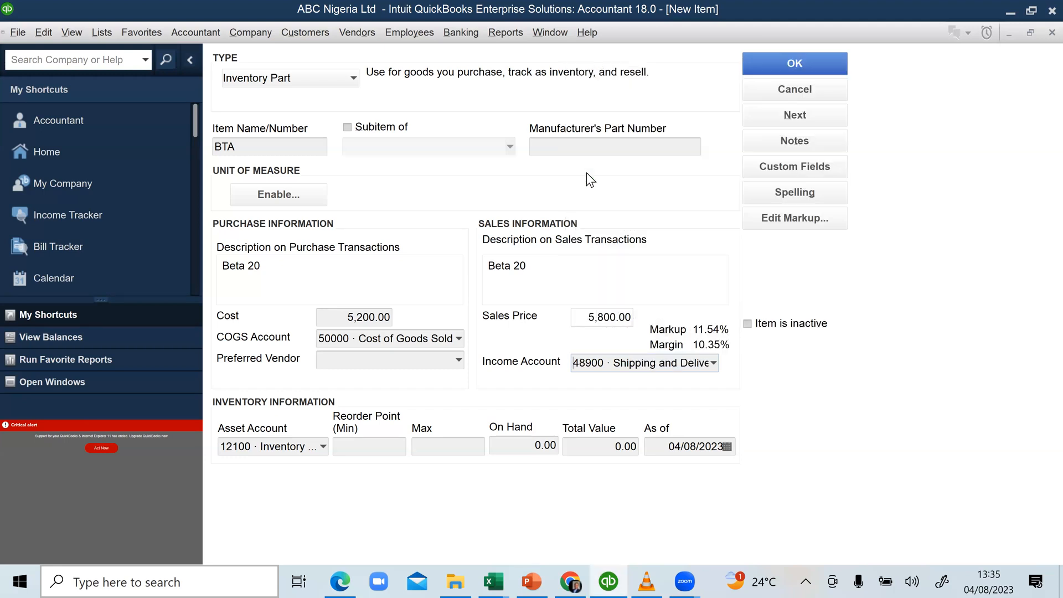
Start adding a new income account named Sales from the item's income account choices
left_click(713, 364)
scroll(631, 125, "up", 13)
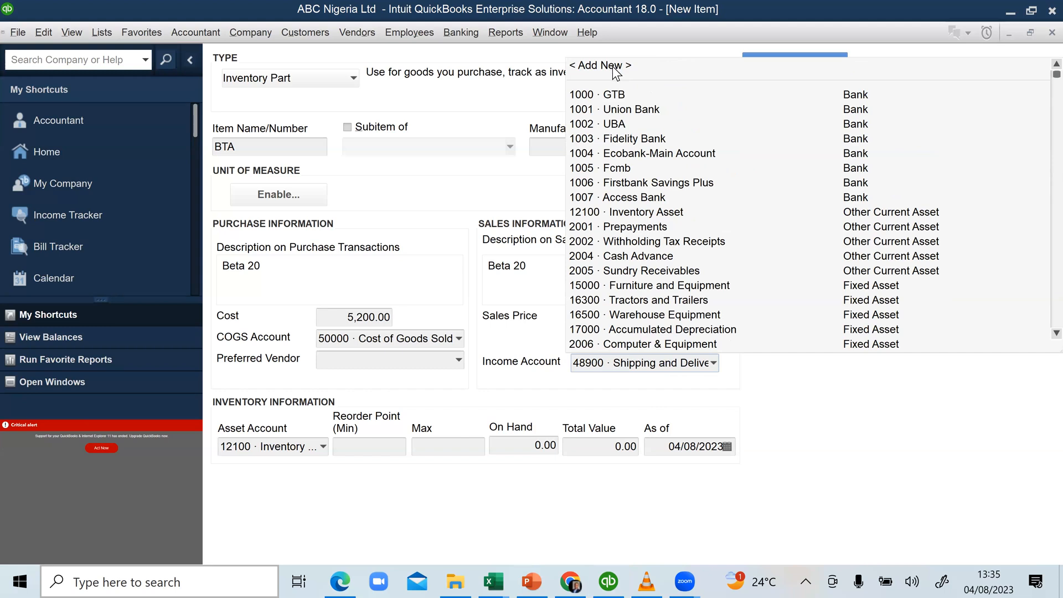
left_click(615, 67)
left_click(400, 154)
type("Sales")
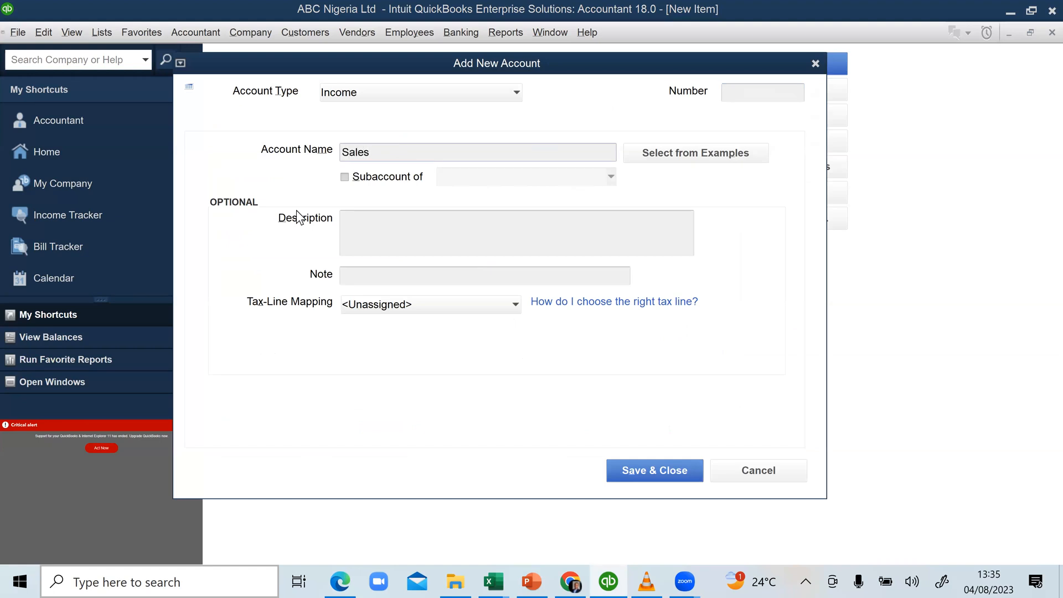
Describe the new Sales account as "To account for sales of all our products"
left_click(357, 222)
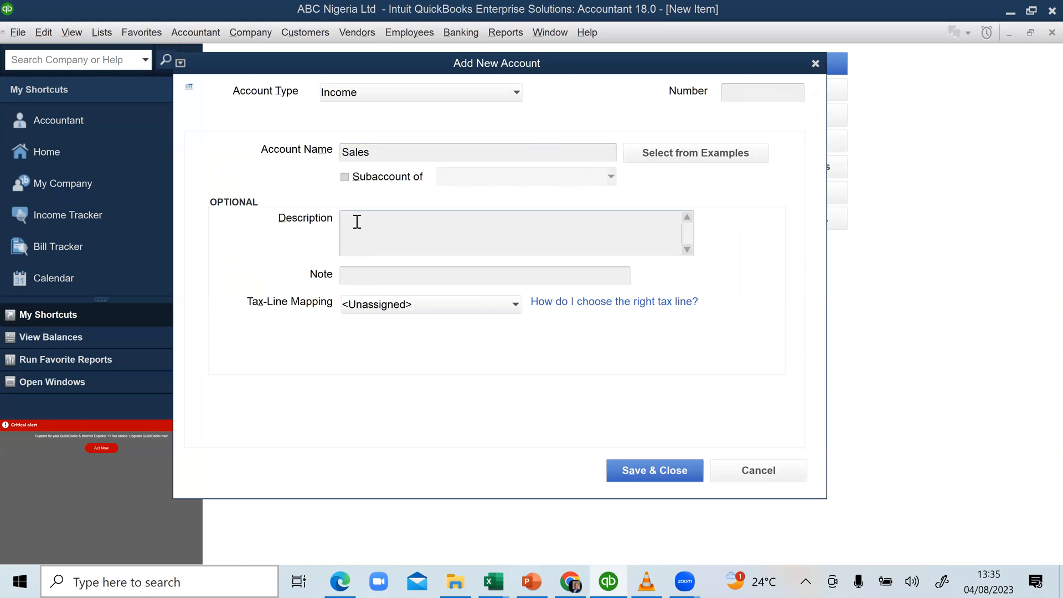
type("tO account f")
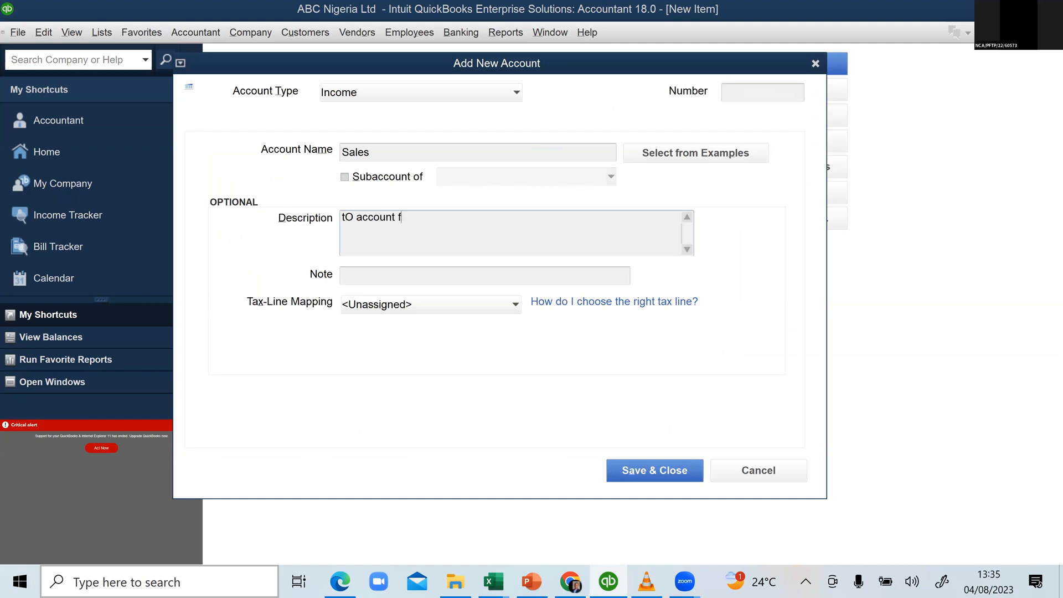
type("or sales ")
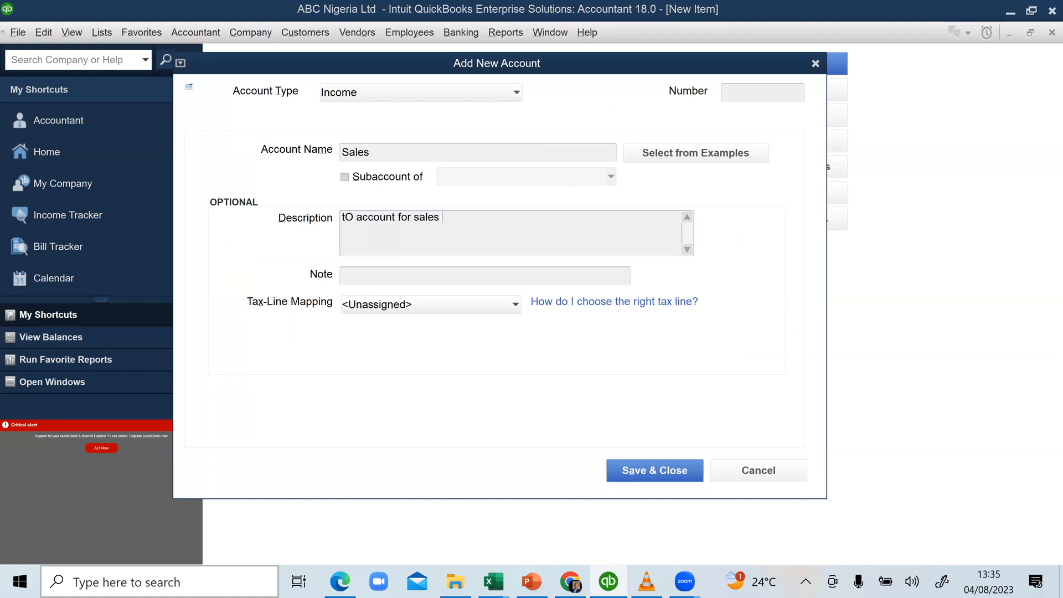
type("of all our products")
left_click(355, 213)
key("BackSpace")
key("BackSpace")
type("T")
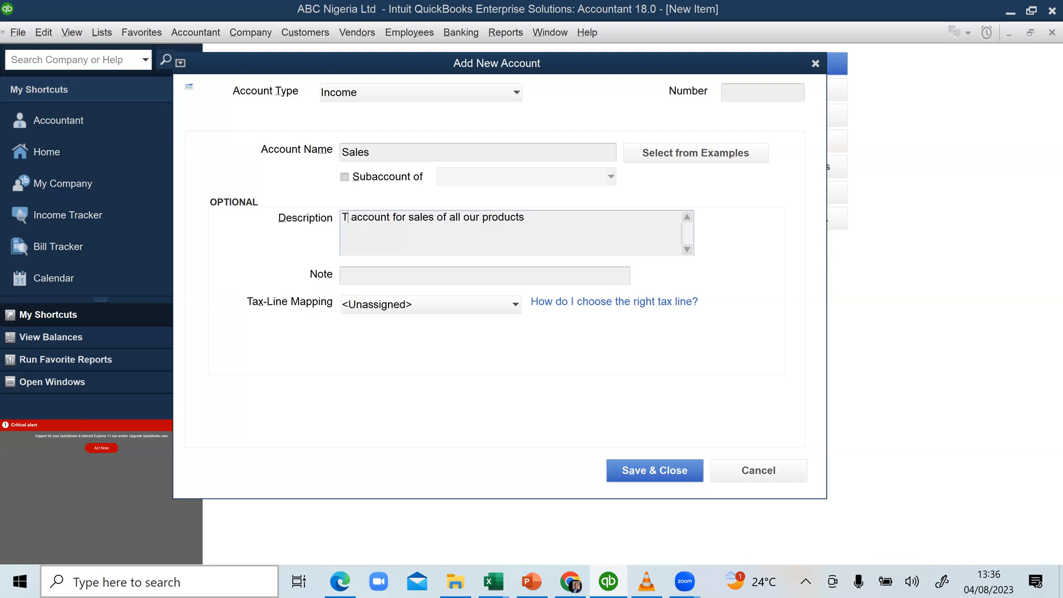
type("O")
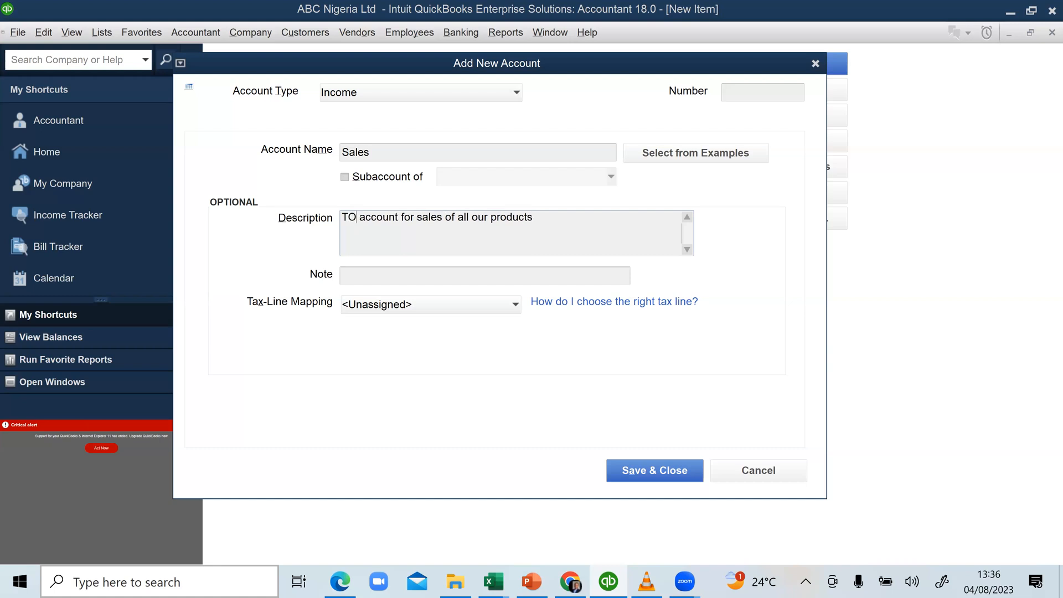
key("BackSpace")
type("o")
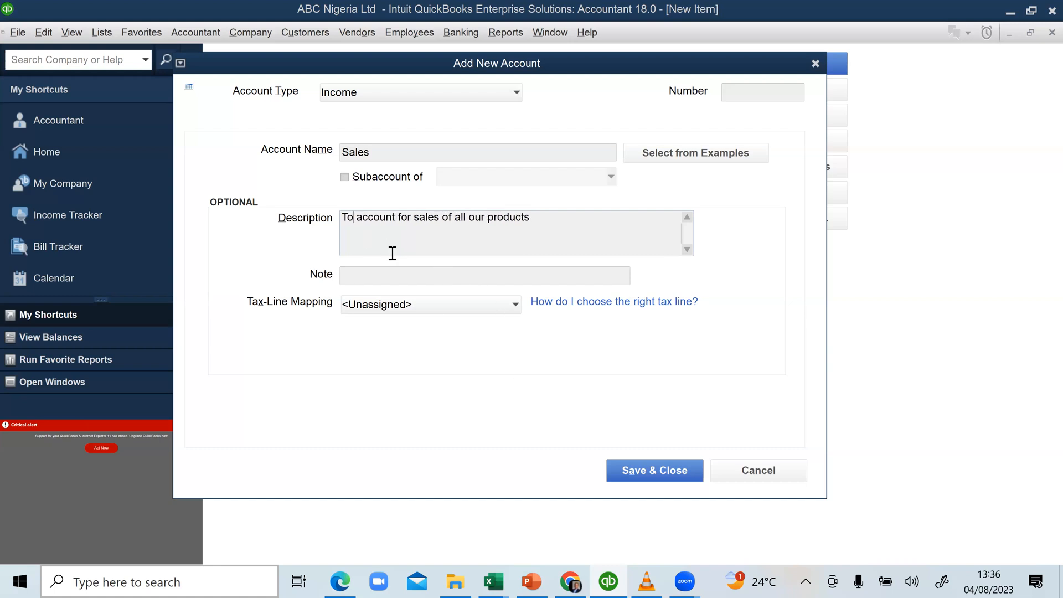
Number the new Sales account 4000, try to save it, and close the account form without saving
left_click(747, 92)
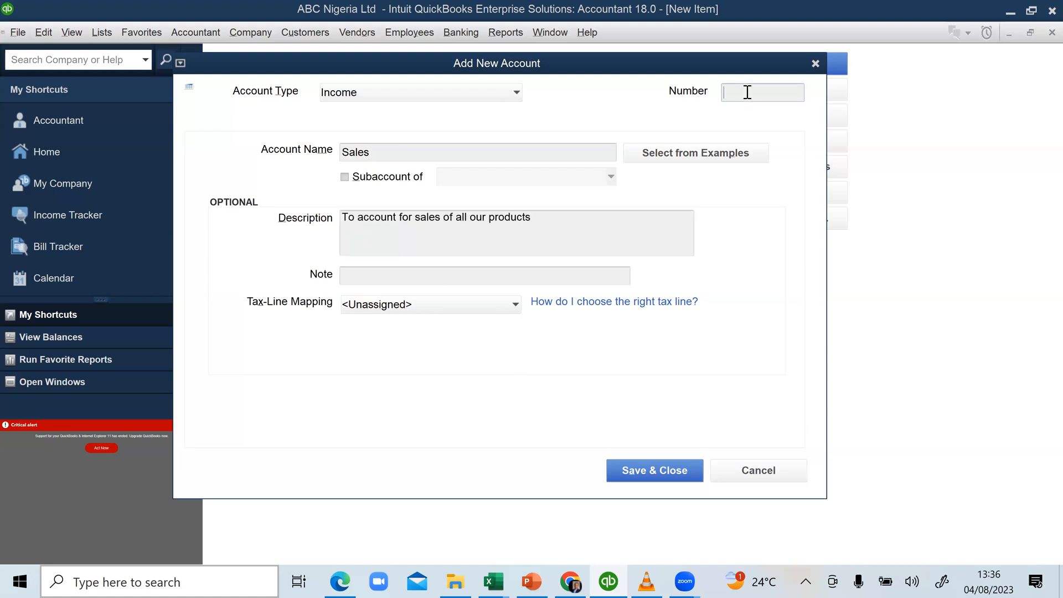
type("4000")
left_click(653, 469)
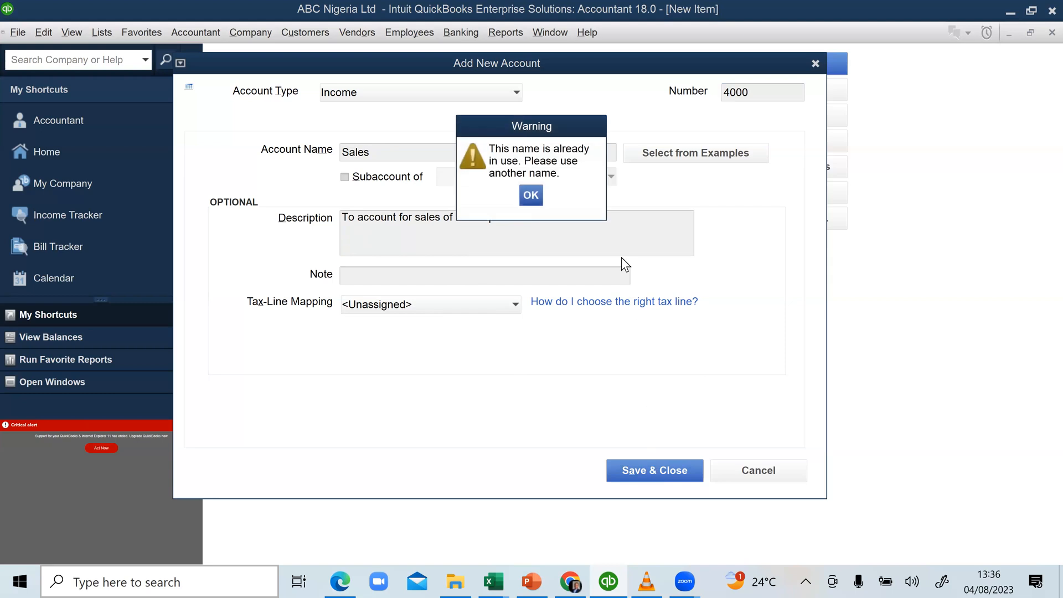
left_click(531, 196)
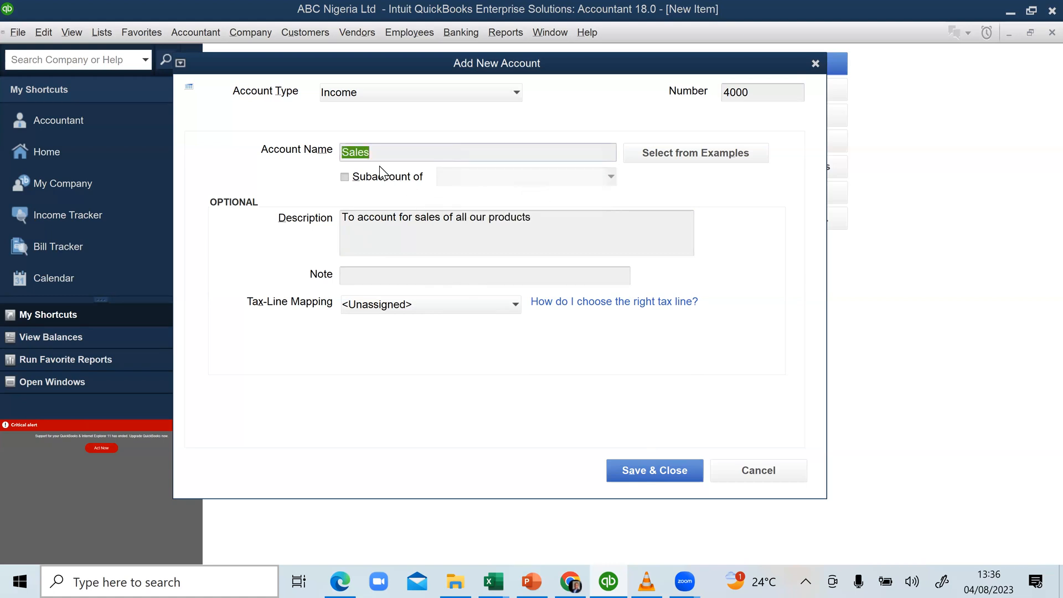
left_click(374, 151)
left_click(816, 63)
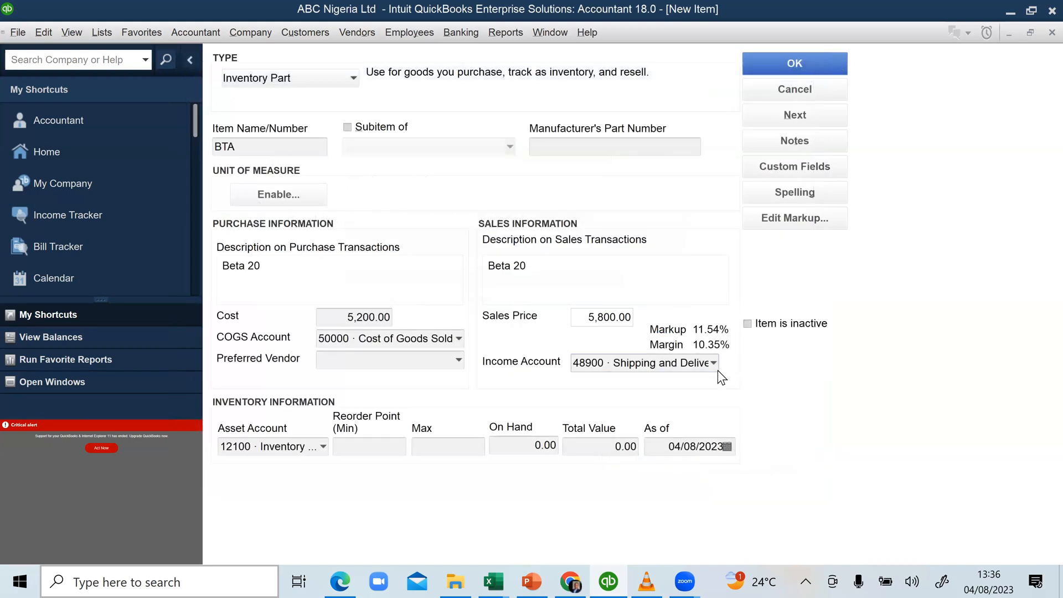
Set item BTA's income account to the existing 47900 Sales account
left_click(713, 364)
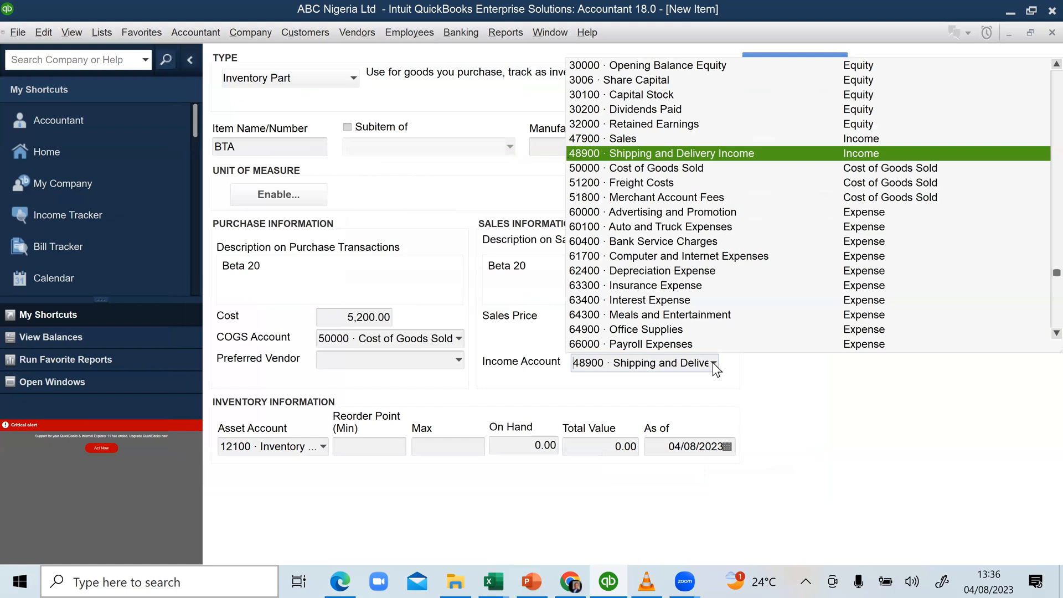
left_click(623, 140)
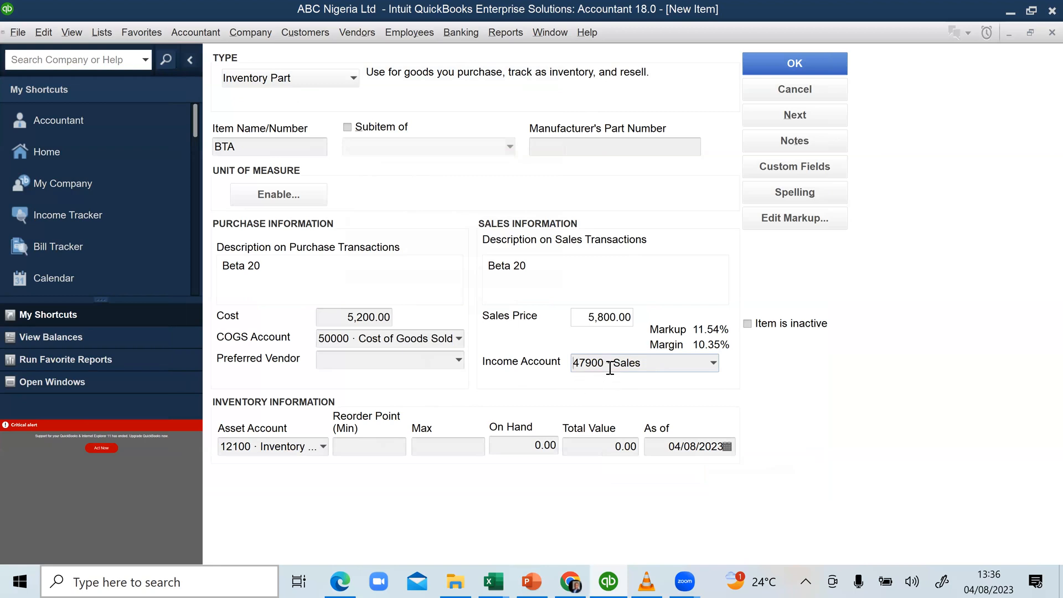
left_click(714, 362)
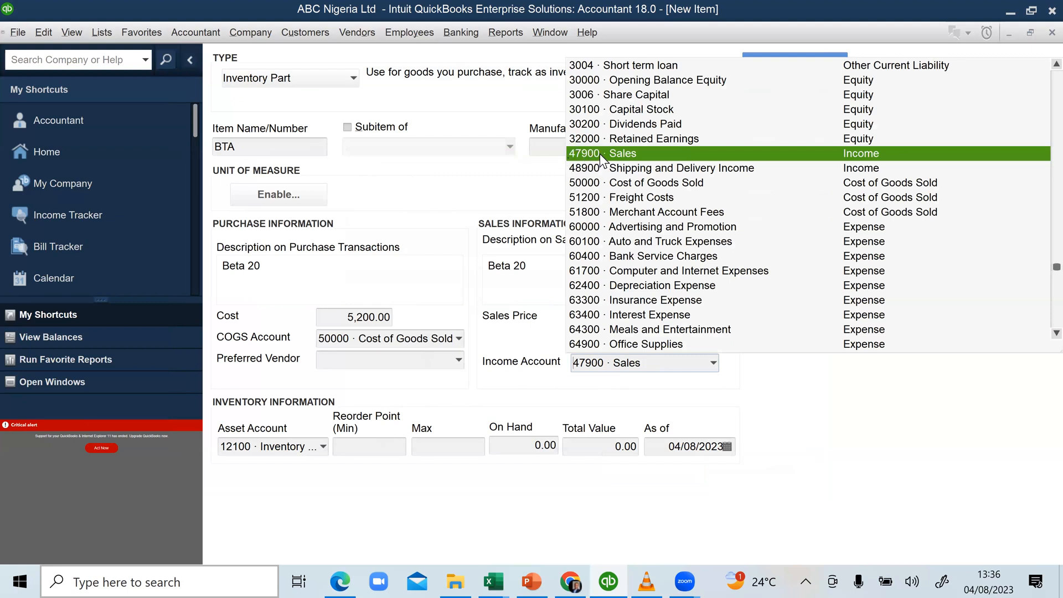
left_click(721, 408)
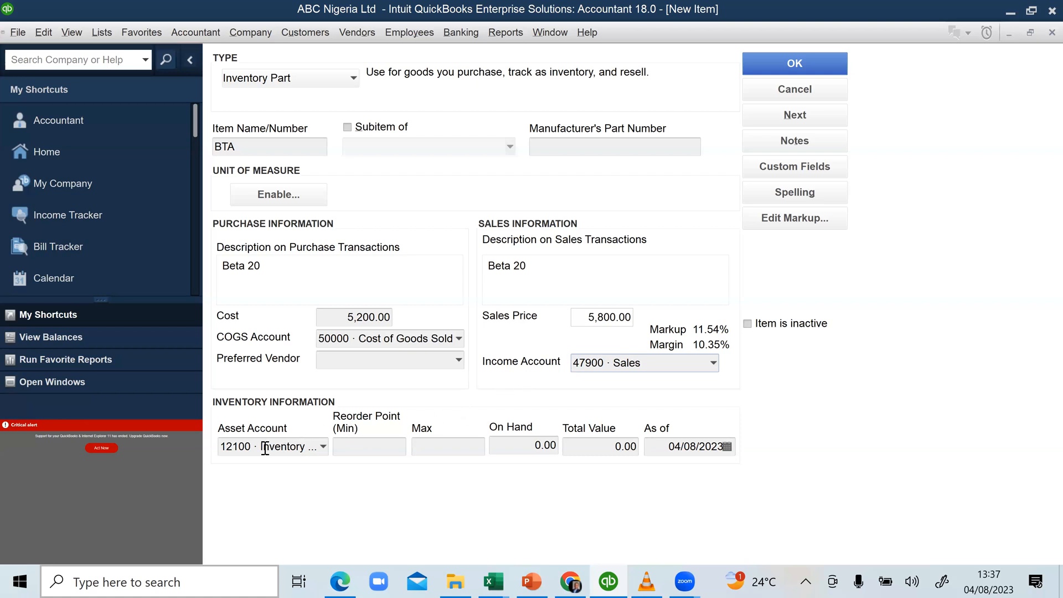
Choose 12100 Inventory Asset as item BTA's asset account and set the minimum reorder point to 500
left_click(324, 448)
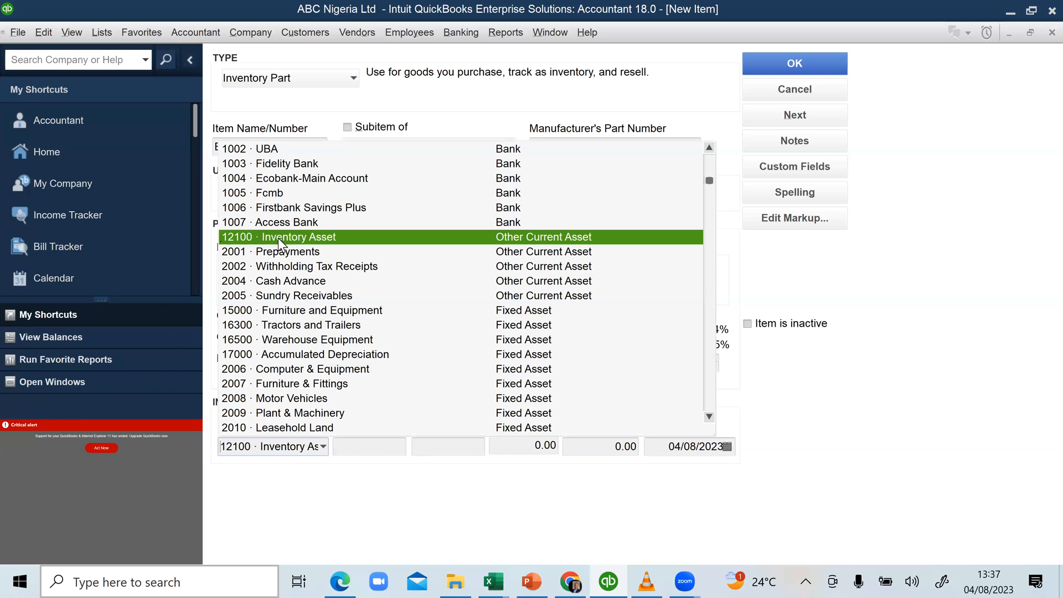
left_click(278, 238)
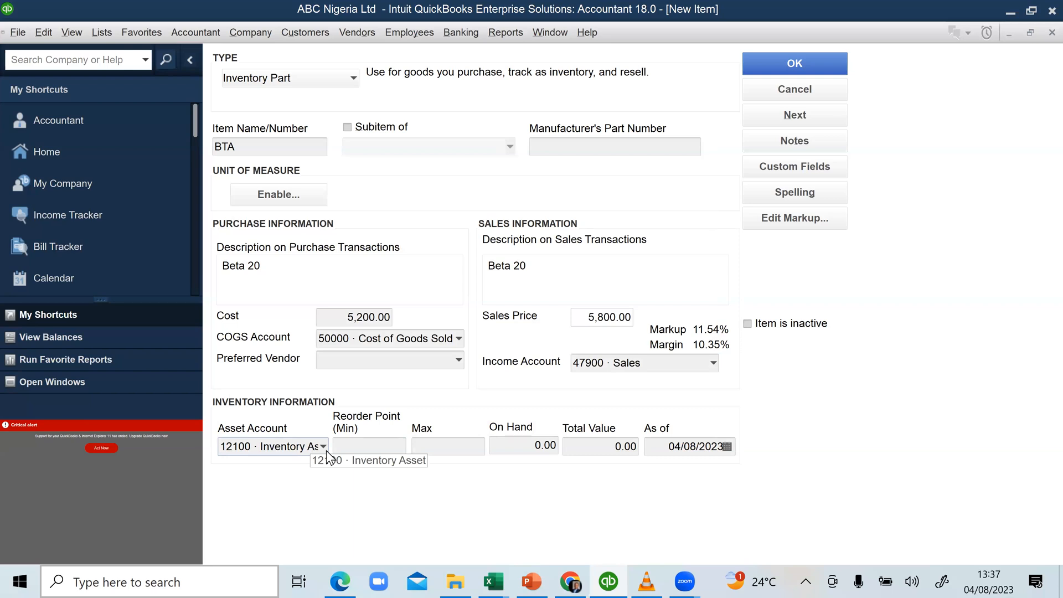
left_click(356, 444)
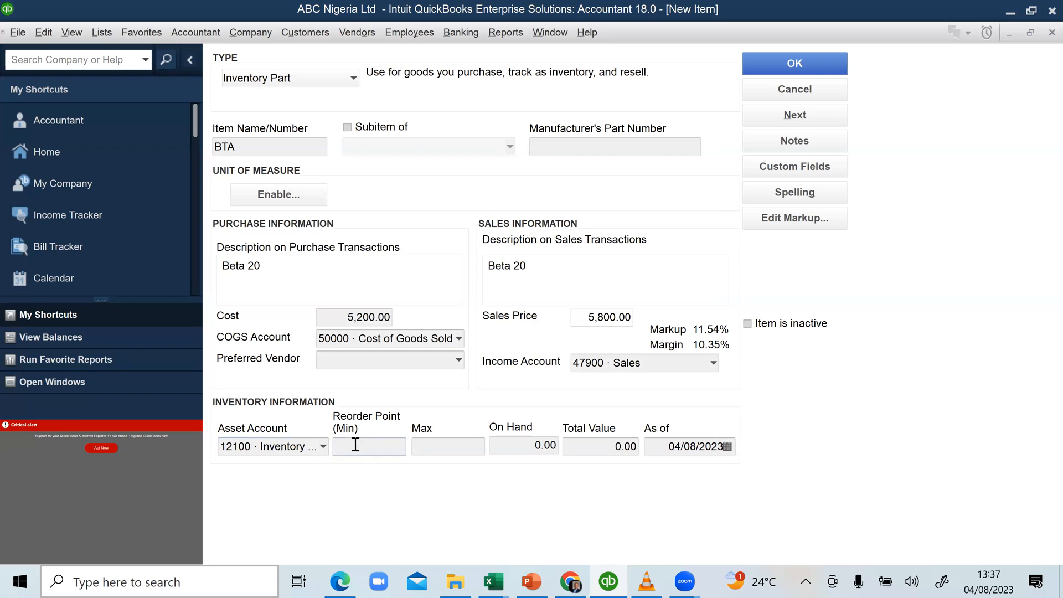
type("500")
key("BackSpace")
type("0")
Look up BTA's quantity in Excel's Inventory Item sheet and enter 8,000 as the on-hand quantity in QuickBooks
left_click(490, 445)
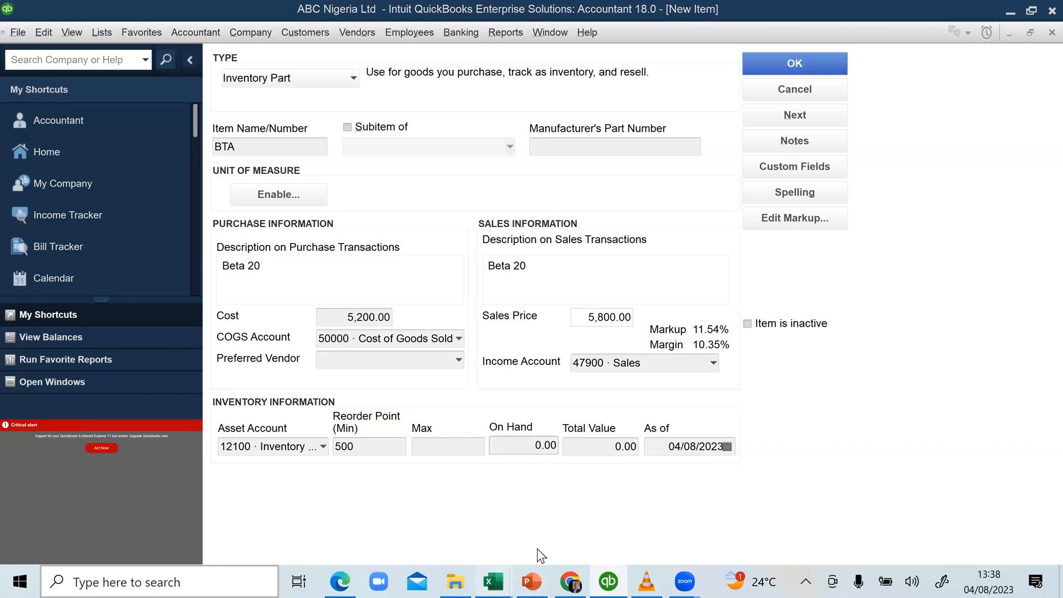
mouse_move(492, 581)
left_click(576, 498)
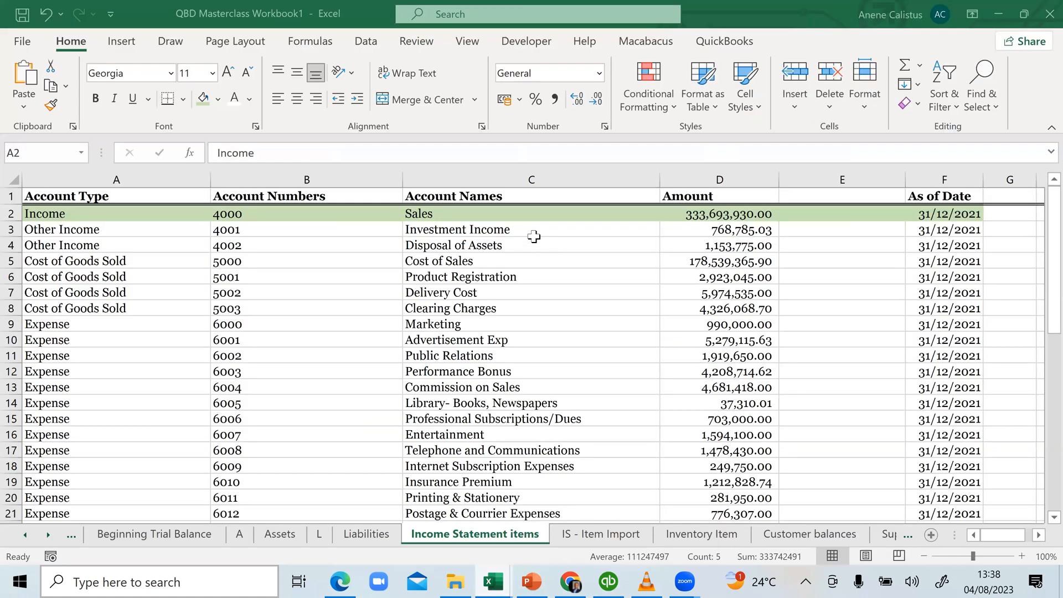
left_click(701, 541)
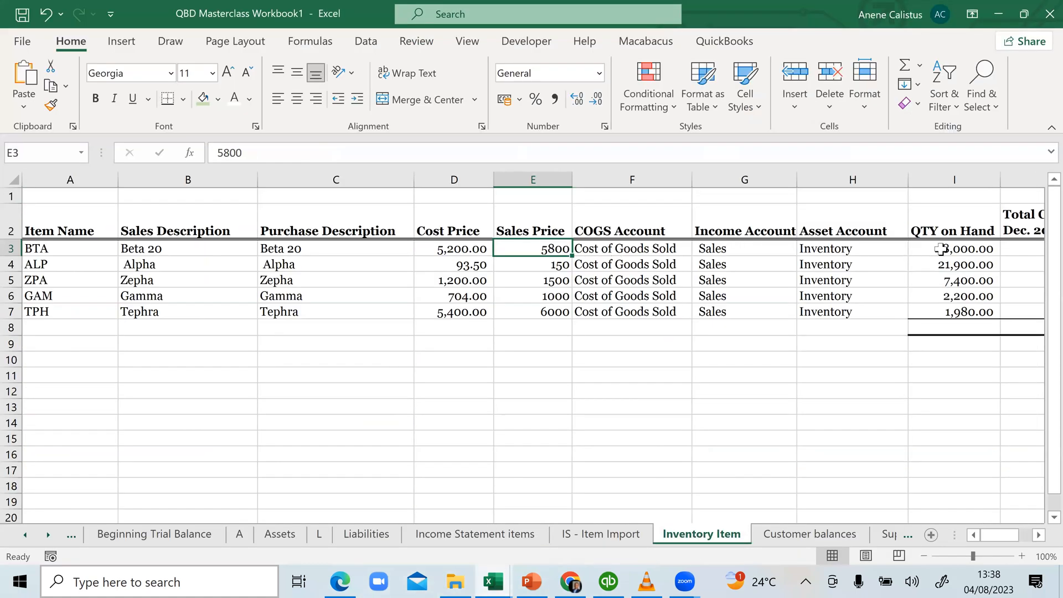
left_click(609, 579)
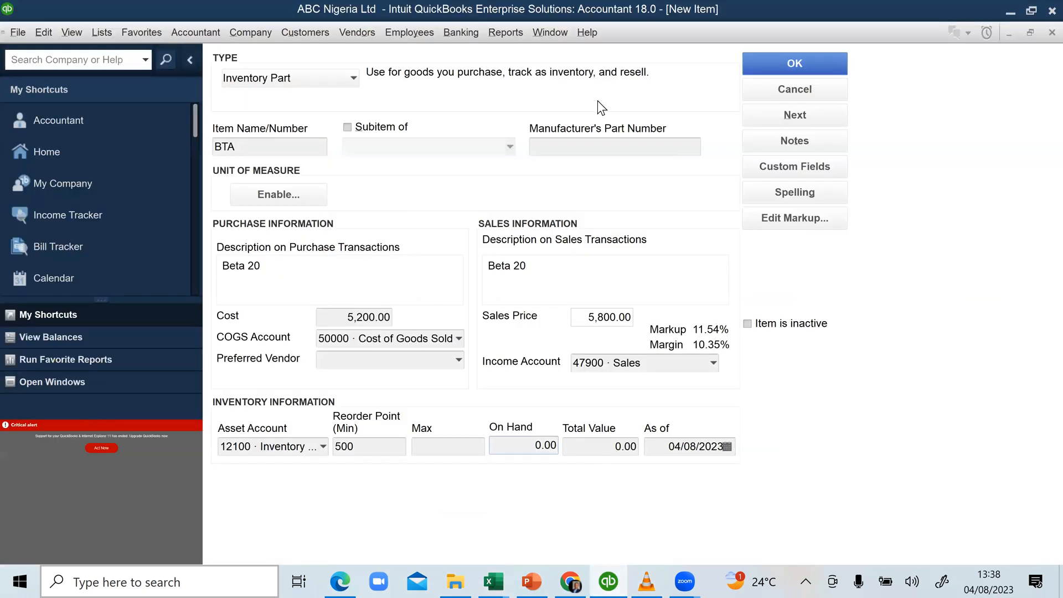
left_click(536, 446)
type("800")
left_click(600, 448)
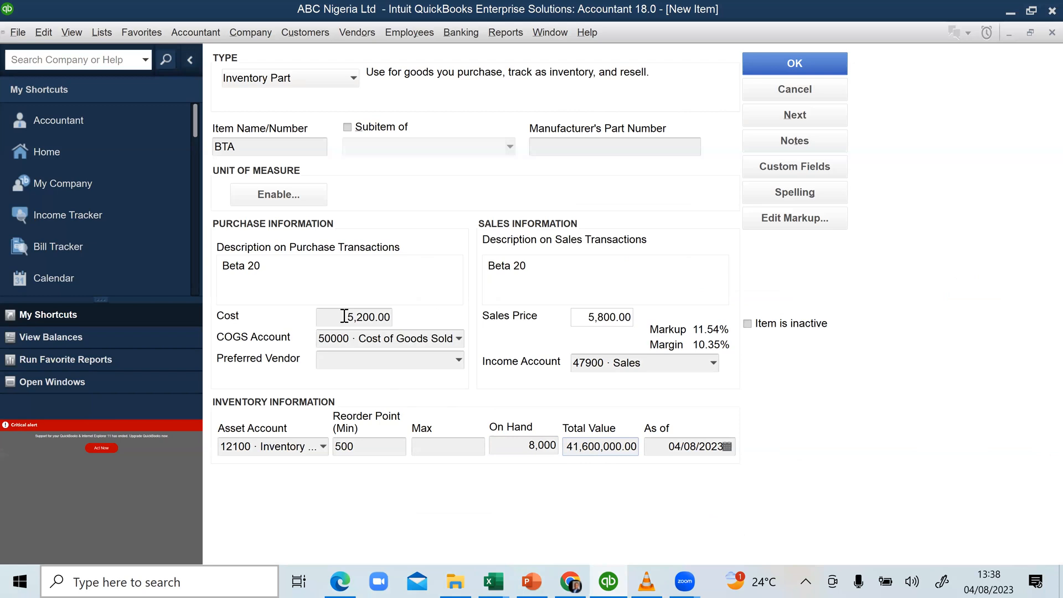
left_click(347, 340)
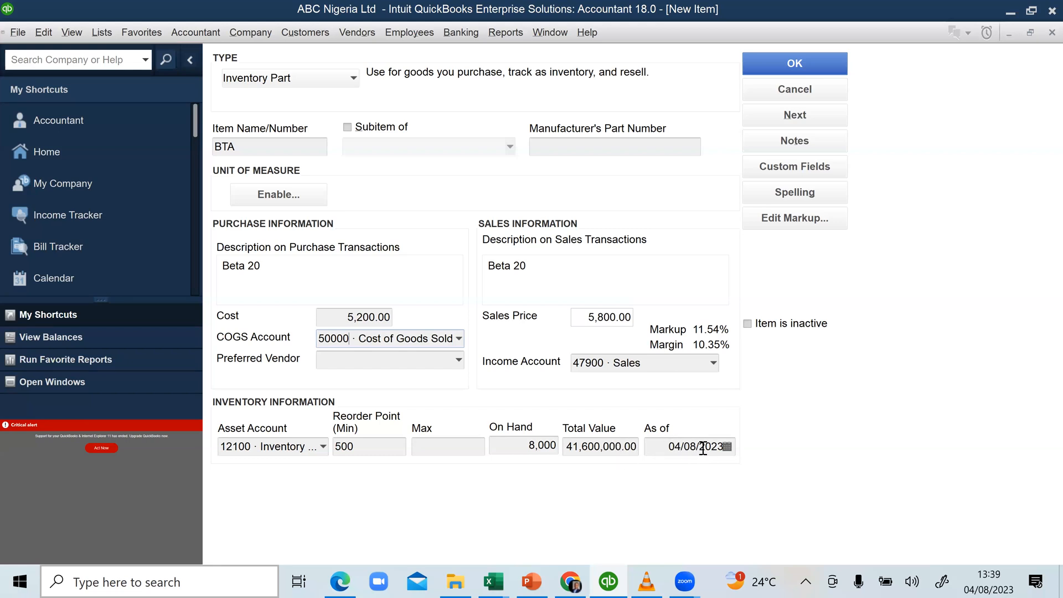
Set item BTA's as-of date to 31/12/2021 and save the item, accepting the past-dated transaction
left_click_drag(669, 447, 719, 452)
key("BackSpace")
key("BackSpace")
type("31/12/2021")
left_click(811, 76)
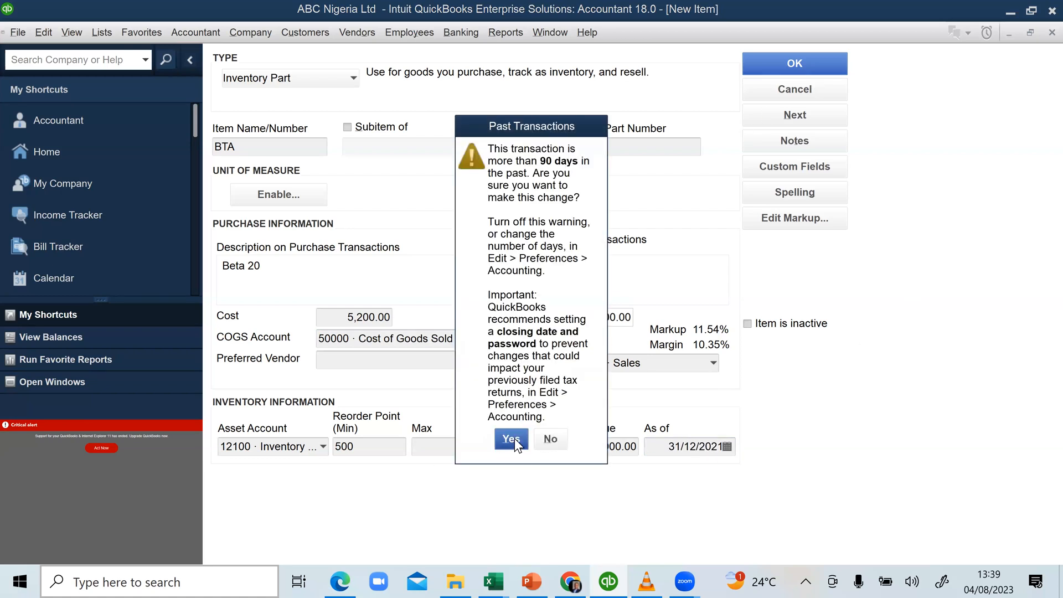
left_click(511, 438)
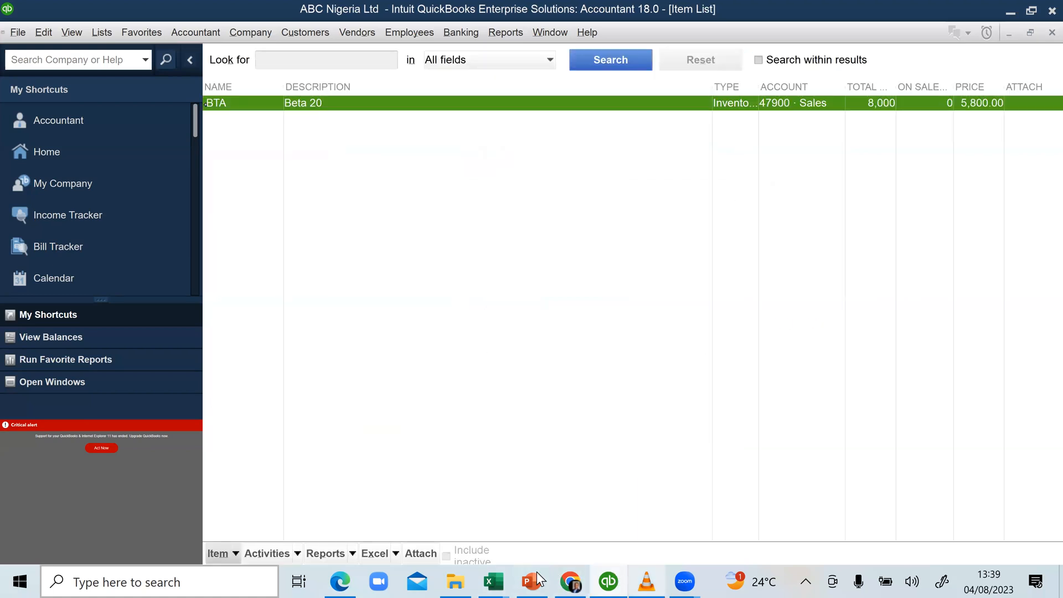
Copy item ALP's description, Alpha, from the Inventory Item sheet in Excel and return to the QuickBooks item list
left_click(493, 581)
left_click(600, 500)
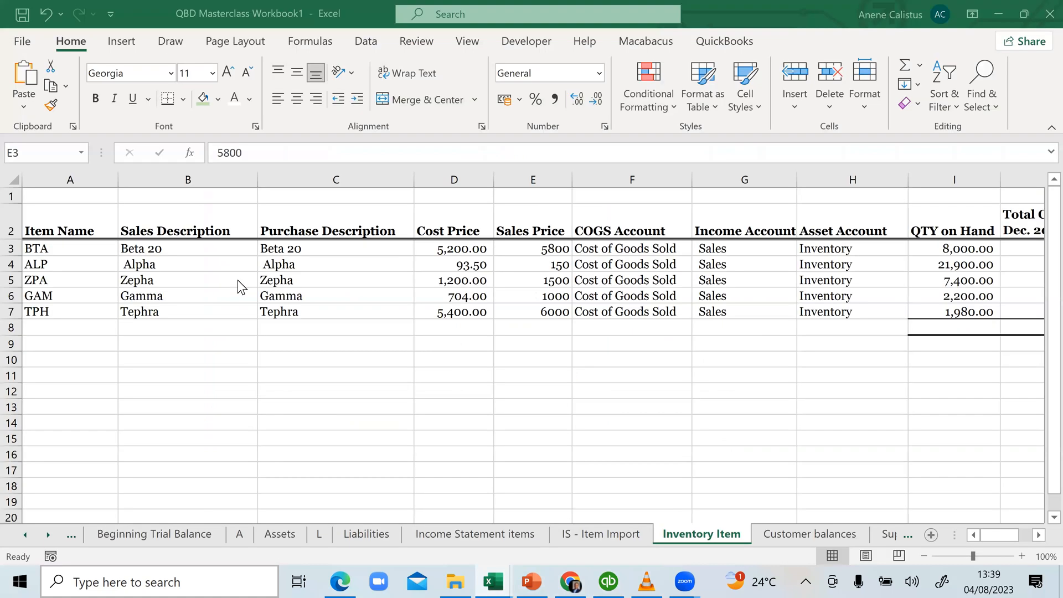
left_click(142, 264)
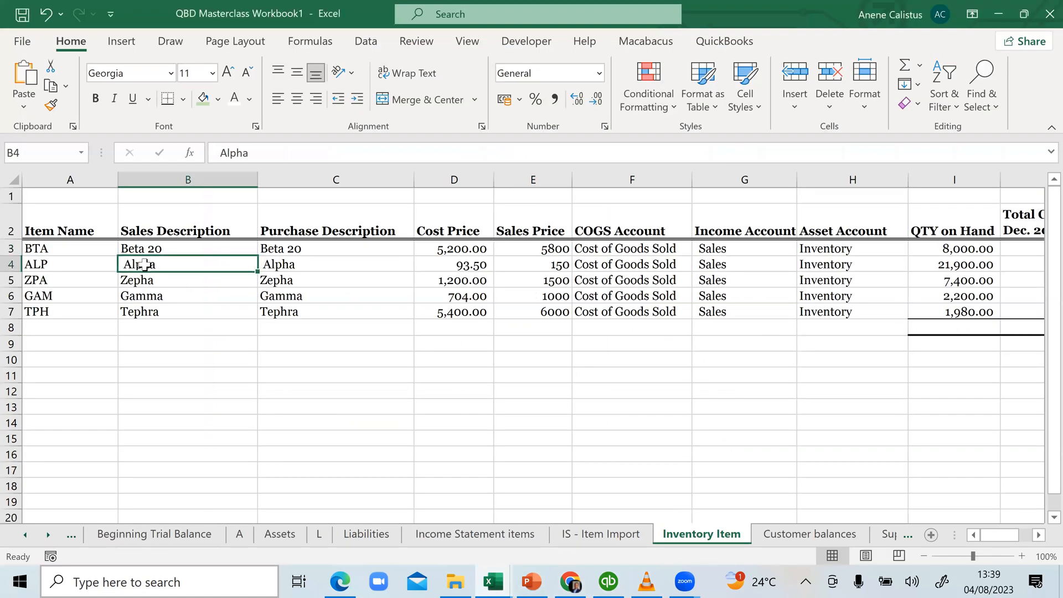
double_click(176, 267)
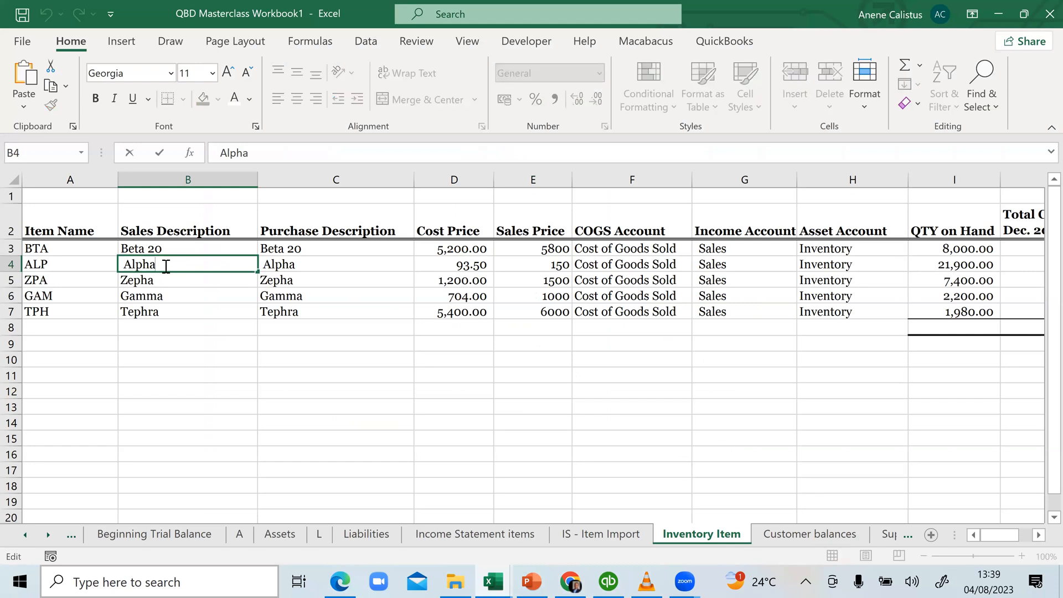
double_click(136, 264)
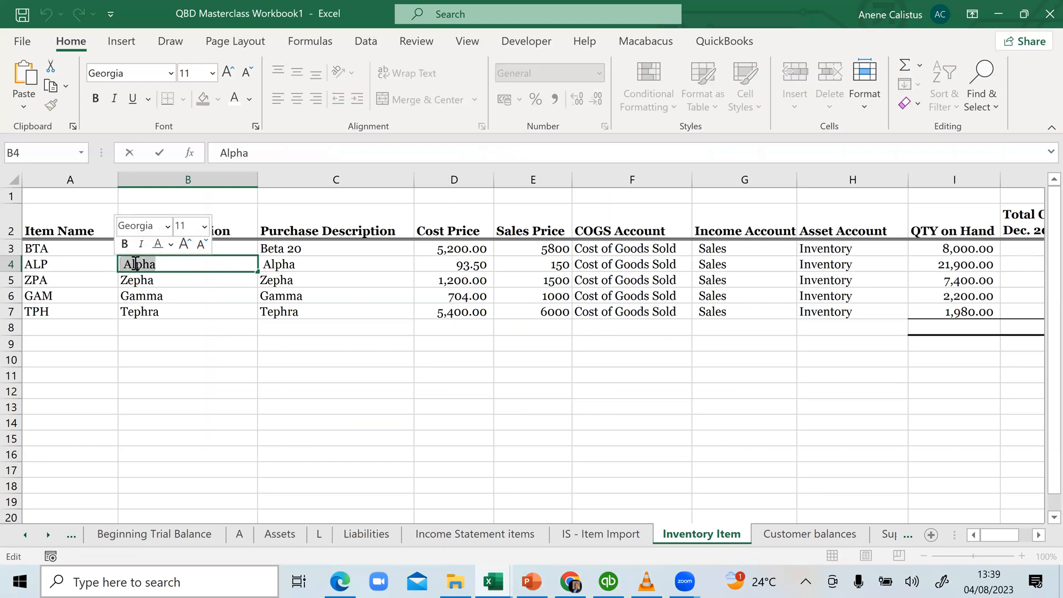
right_click(136, 265)
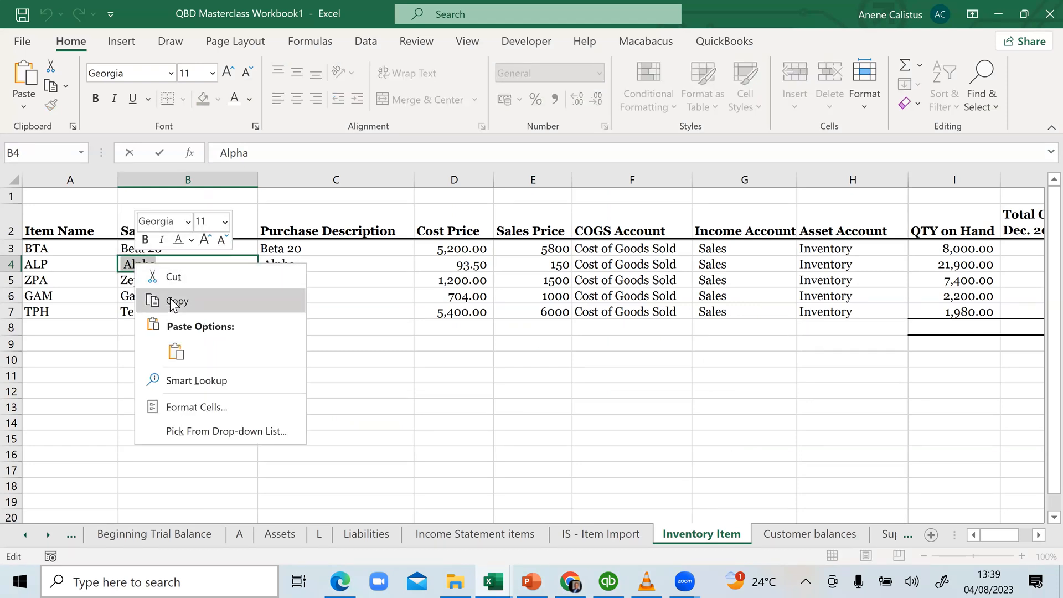
left_click(388, 443)
left_click(620, 578)
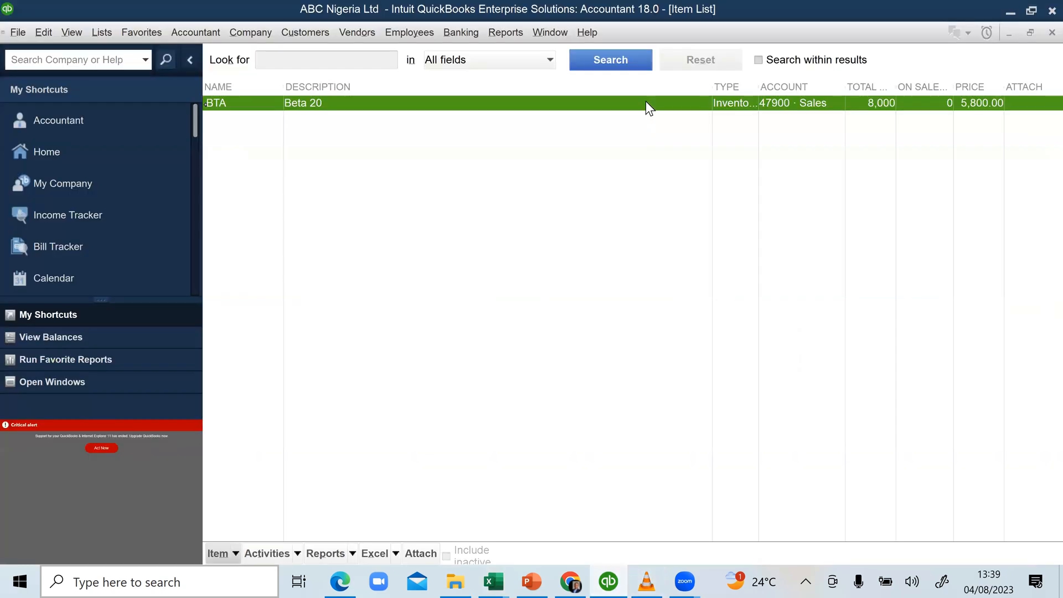
Start a new Inventory Part item and fill in Alpha as both its purchase and sales description
left_click(259, 138)
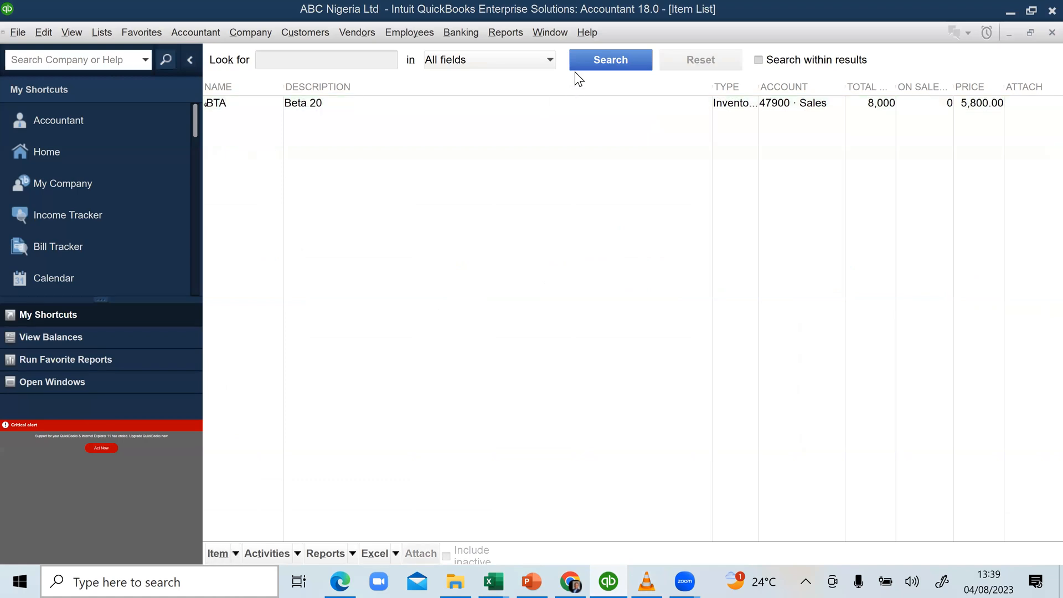
left_click(237, 554)
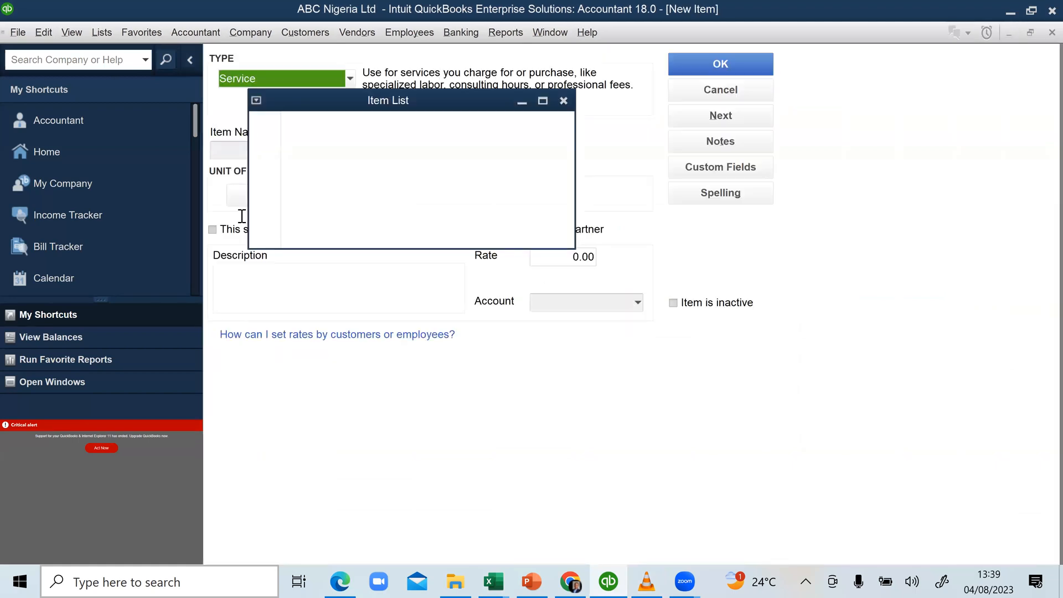
left_click(344, 75)
left_click(287, 111)
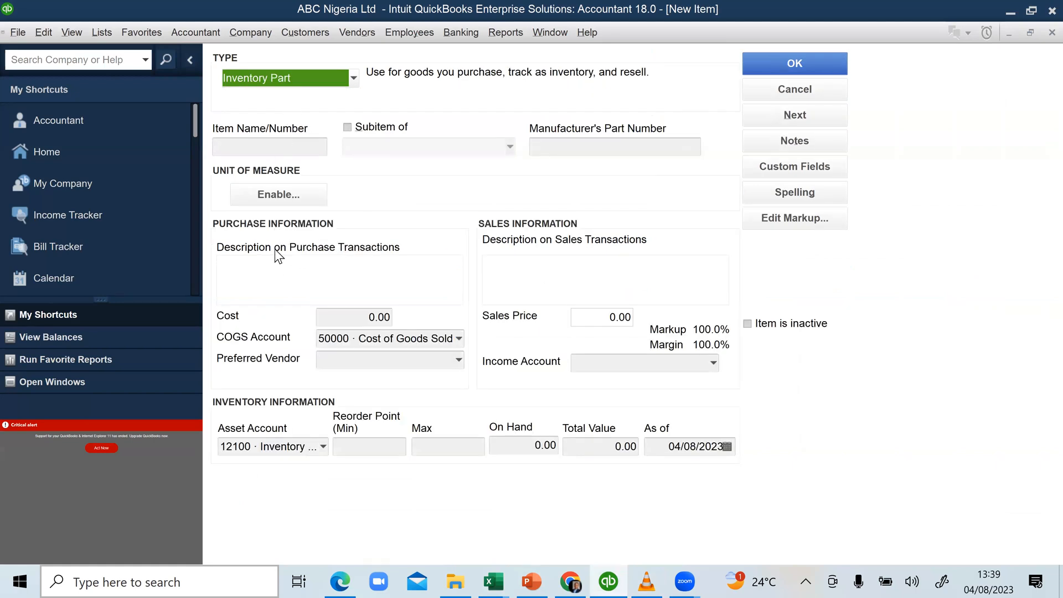
left_click(279, 262)
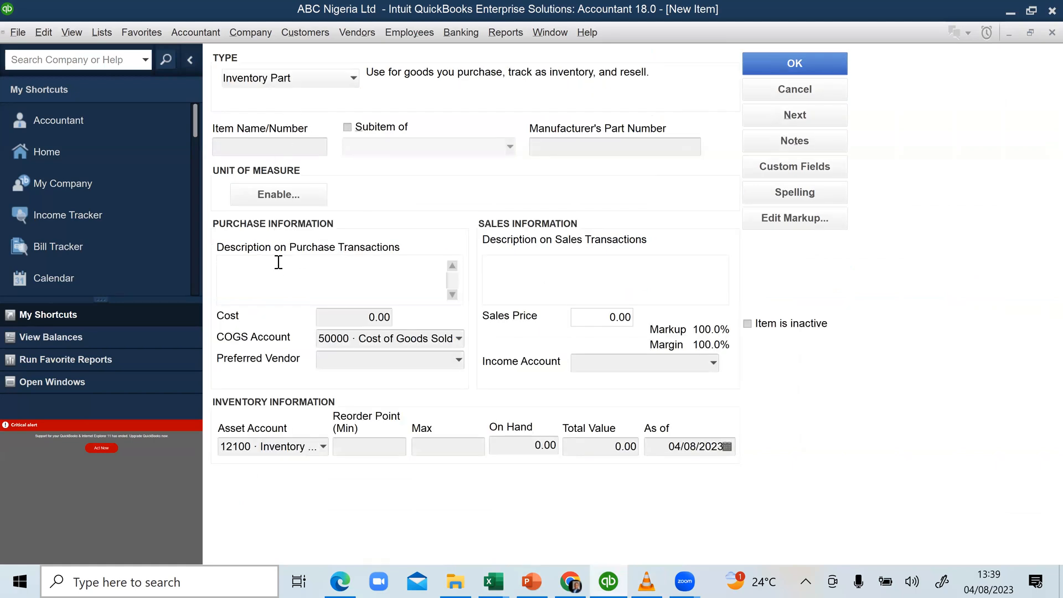
type("Alpha")
left_click(586, 269)
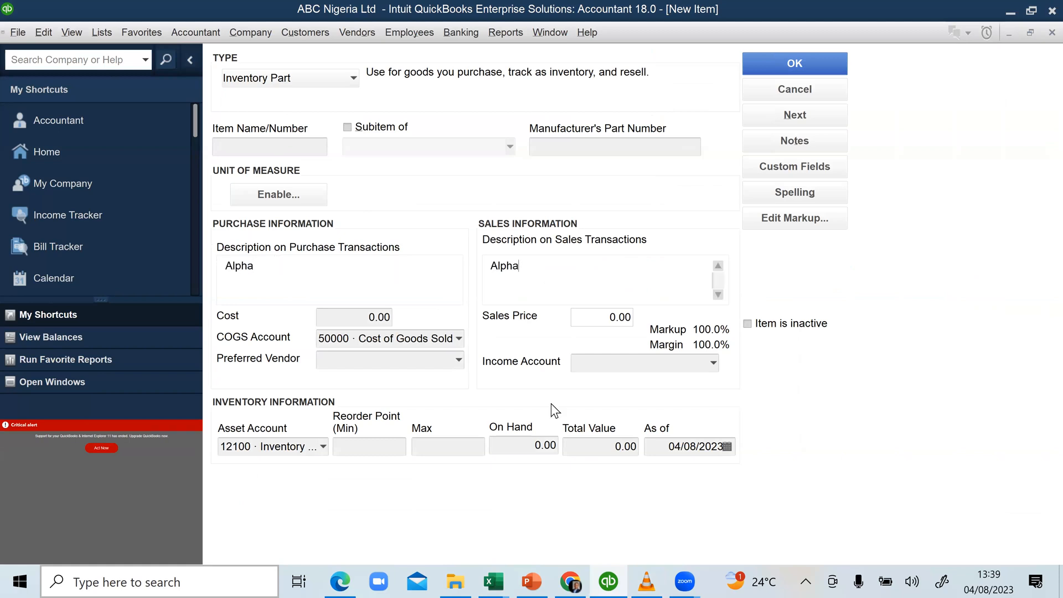
Copy the item name ALP from the Excel sheet and enter it as the new item's name in QuickBooks
key("alt+Tab")
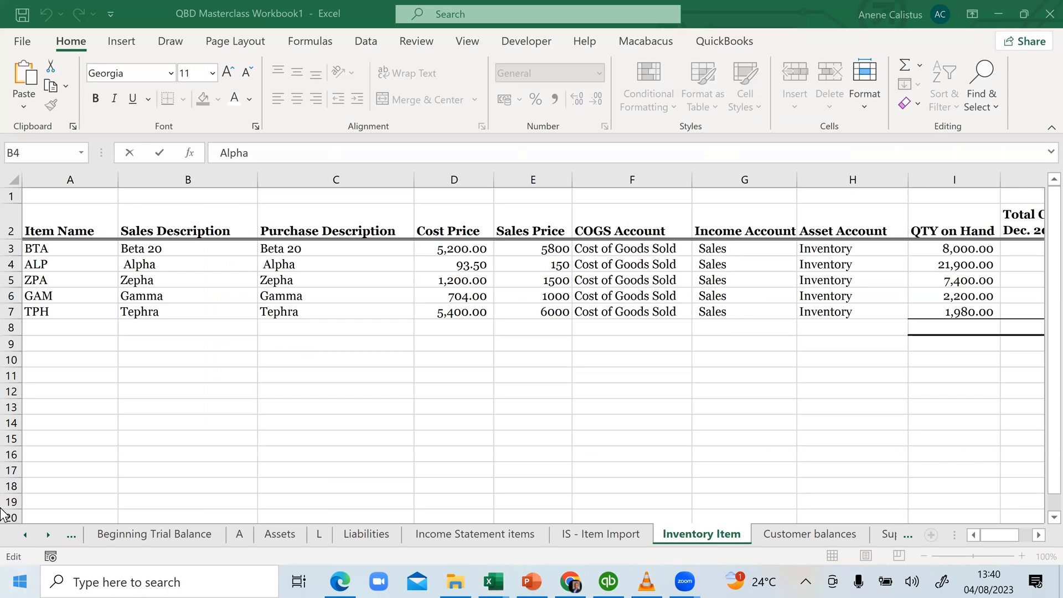
key("super")
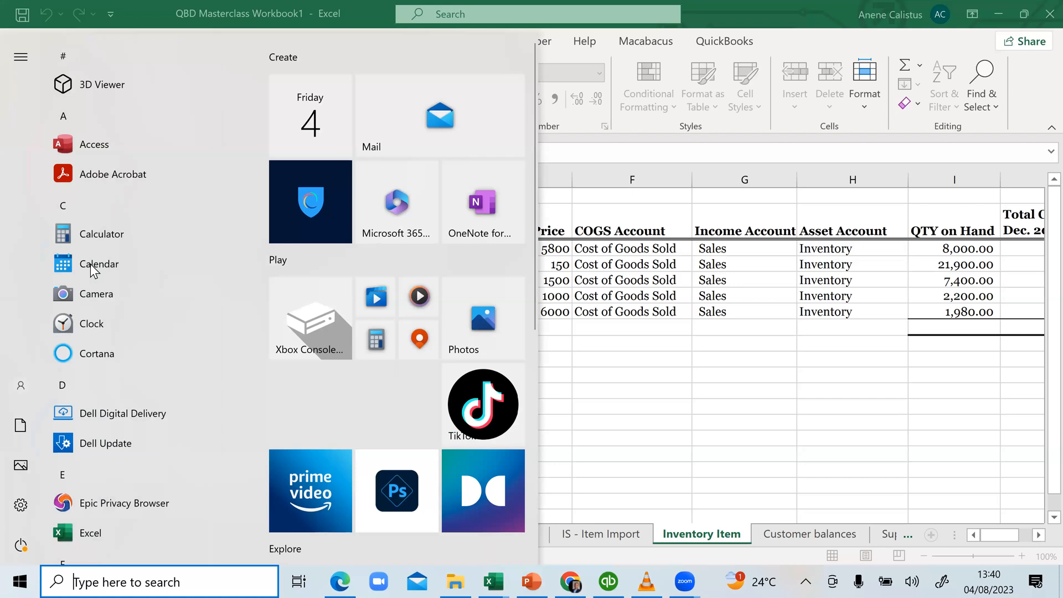
left_click(1002, 165)
key("shift+End")
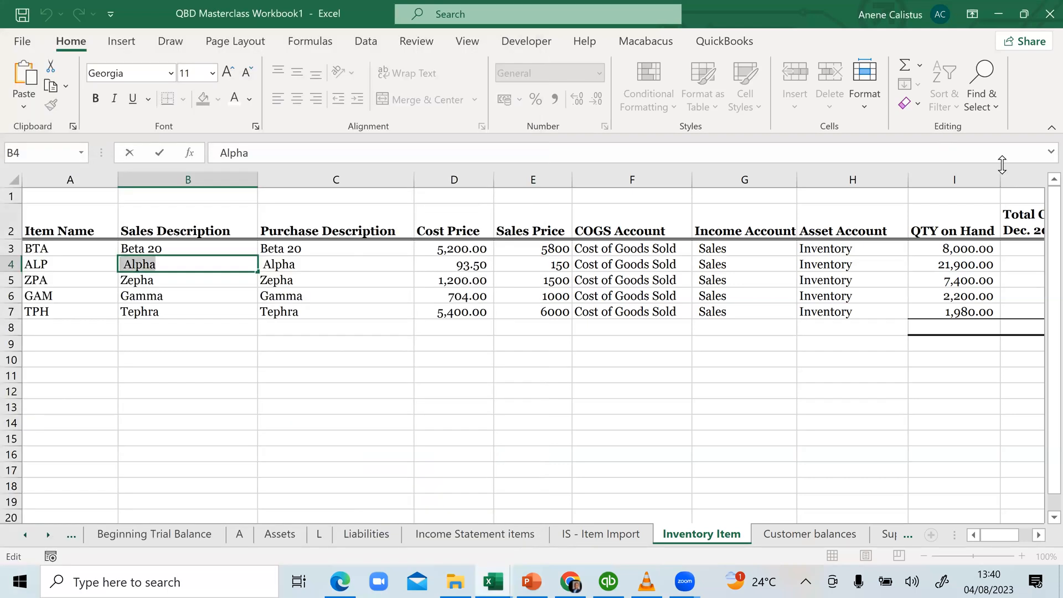
left_click(50, 263)
double_click(30, 265)
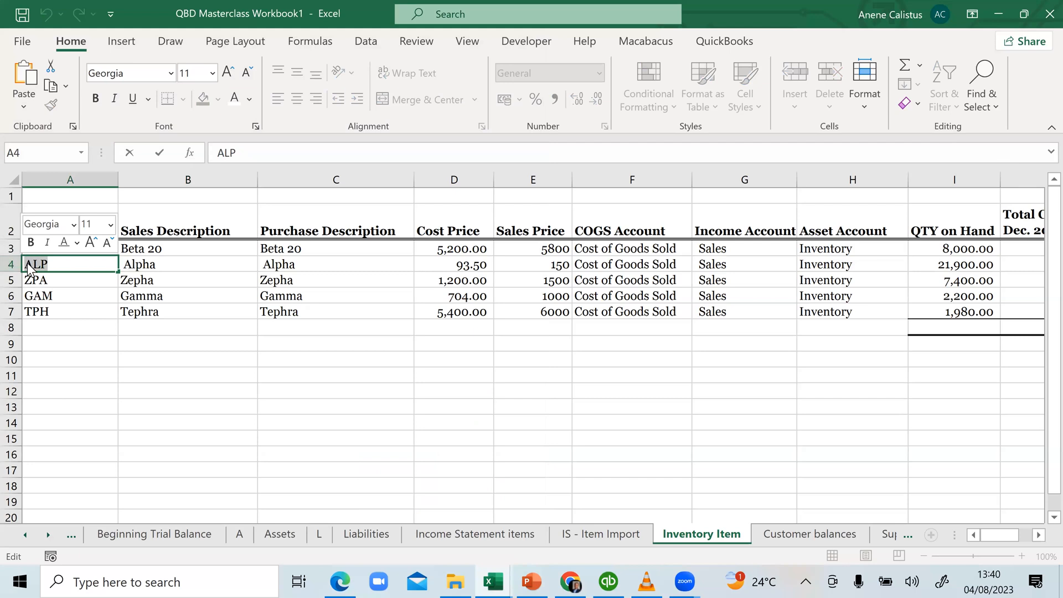
right_click(29, 265)
left_click(55, 299)
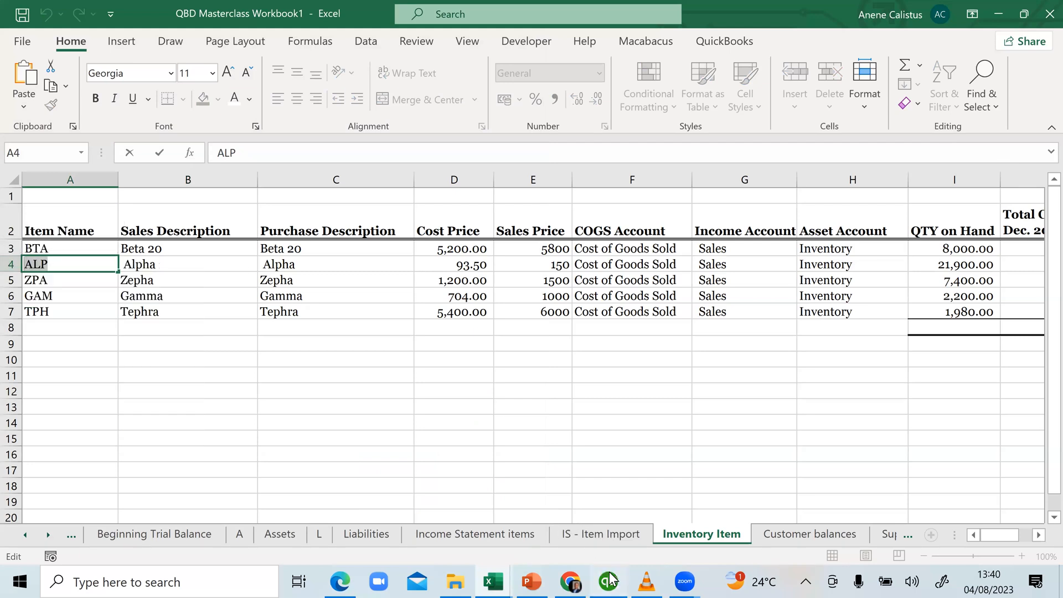
left_click(609, 580)
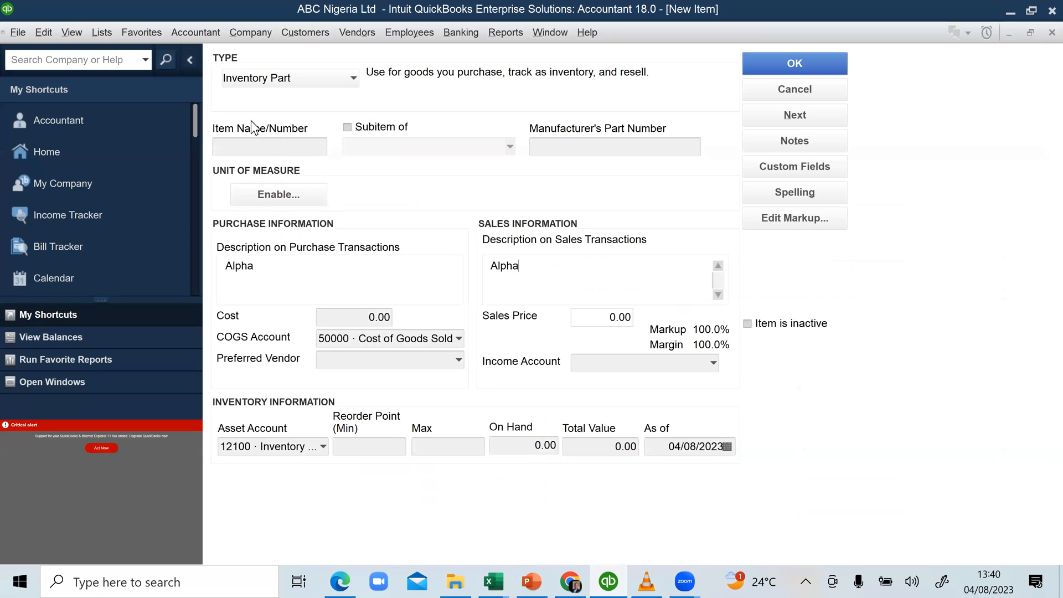
left_click(243, 143)
type("ALP")
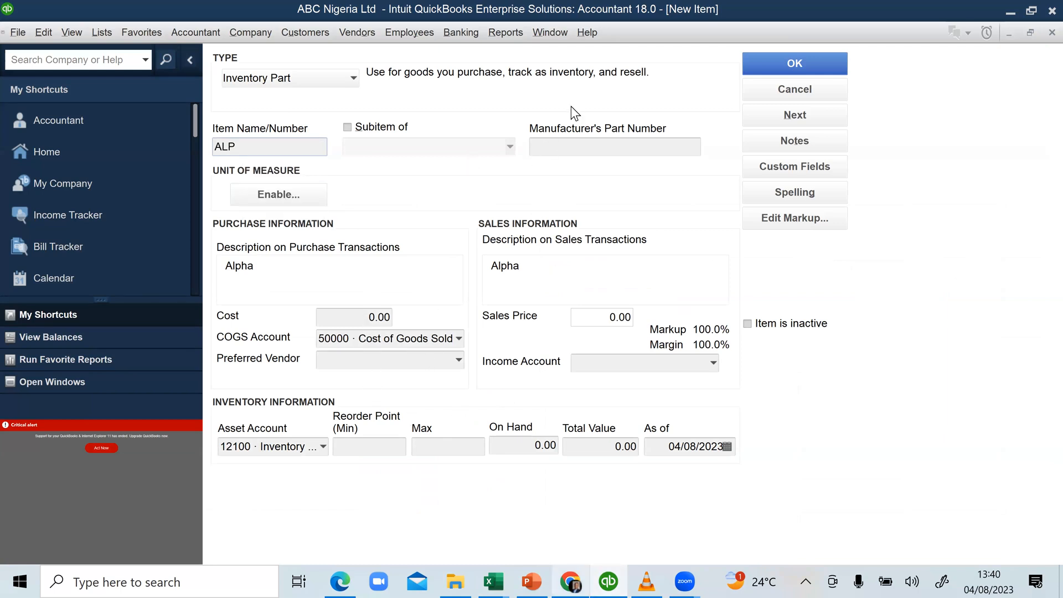
Copy ALP's cost price from Excel and enter 93.5 as the item's cost in QuickBooks
left_click(493, 581)
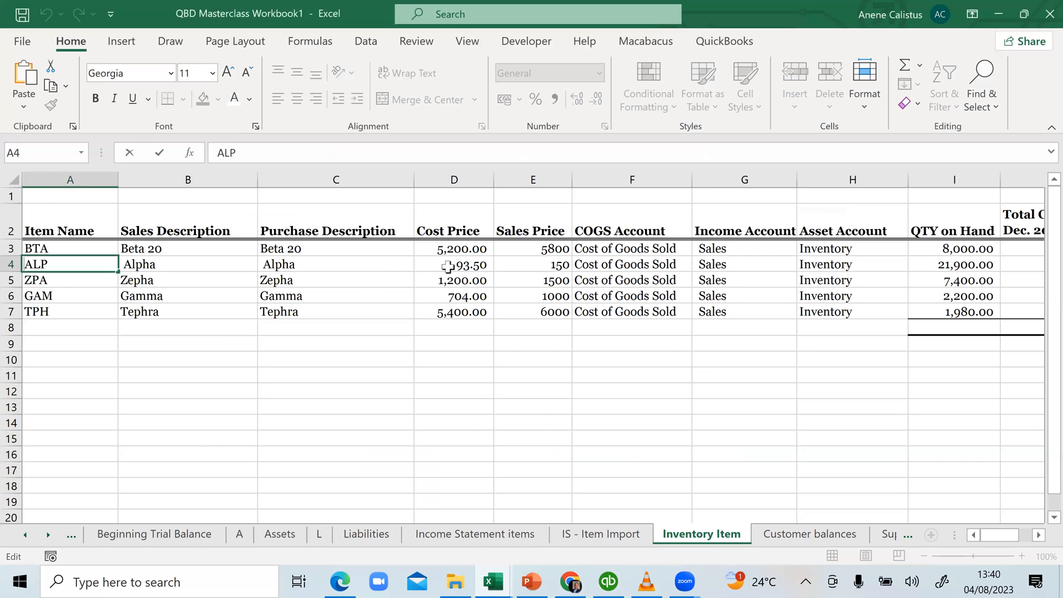
double_click(450, 265)
left_click_drag(496, 266, 467, 266)
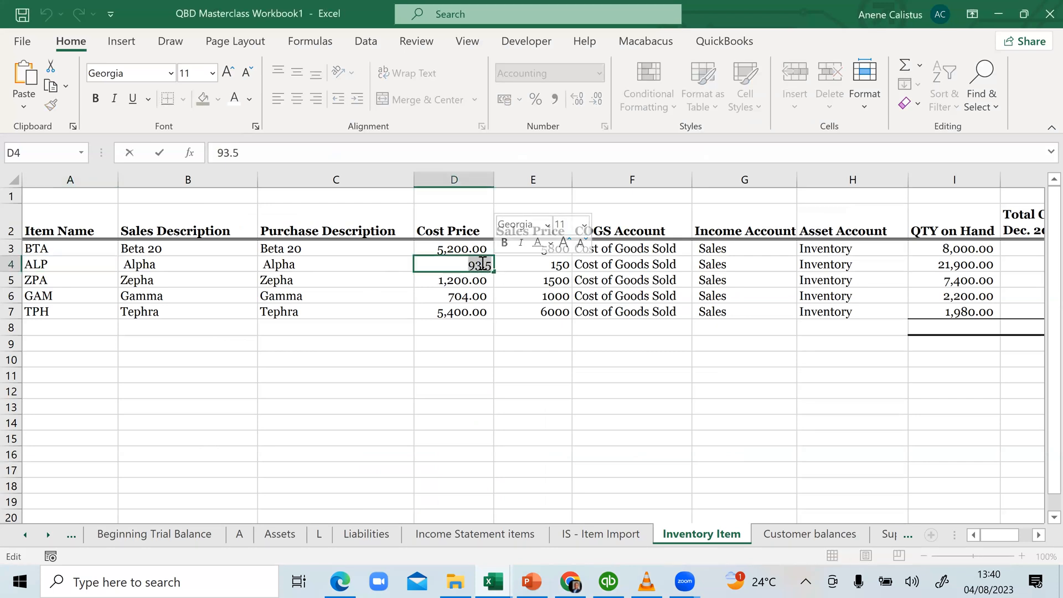
right_click(484, 266)
left_click(524, 303)
left_click(609, 581)
left_click(260, 145)
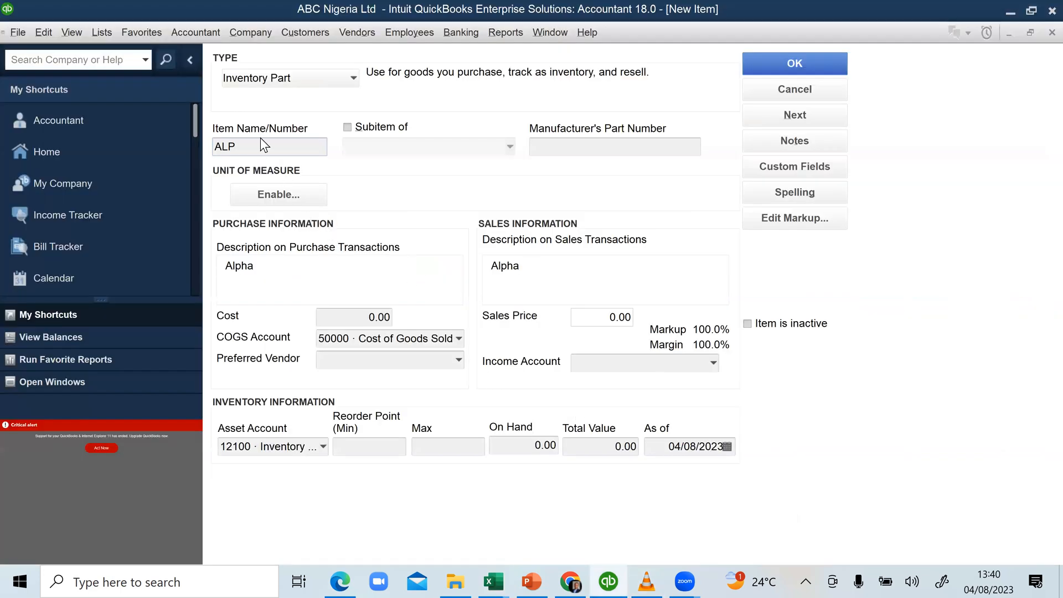
left_click(369, 317)
key("shift+End")
type("93.5")
key("Tab")
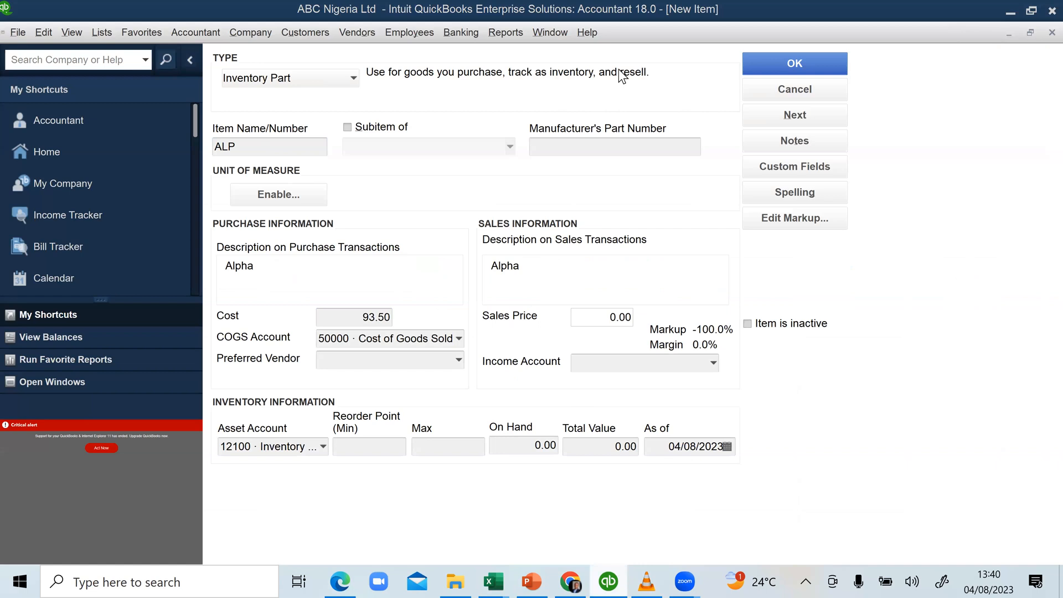
Copy ALP's sales price from Excel and enter 150 as the item's sales price in QuickBooks
key("alt+Tab")
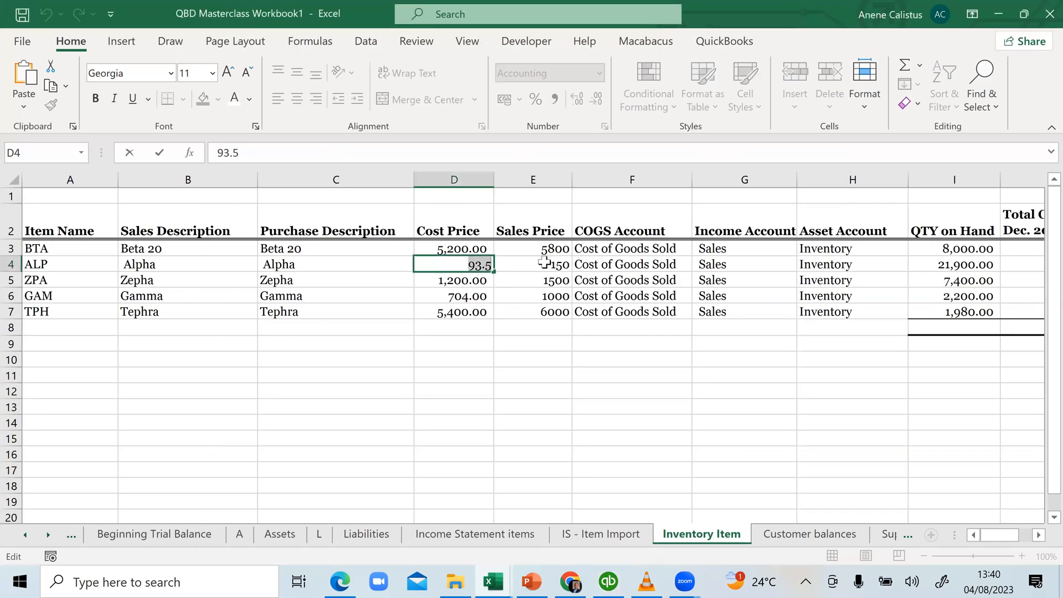
right_click(561, 265)
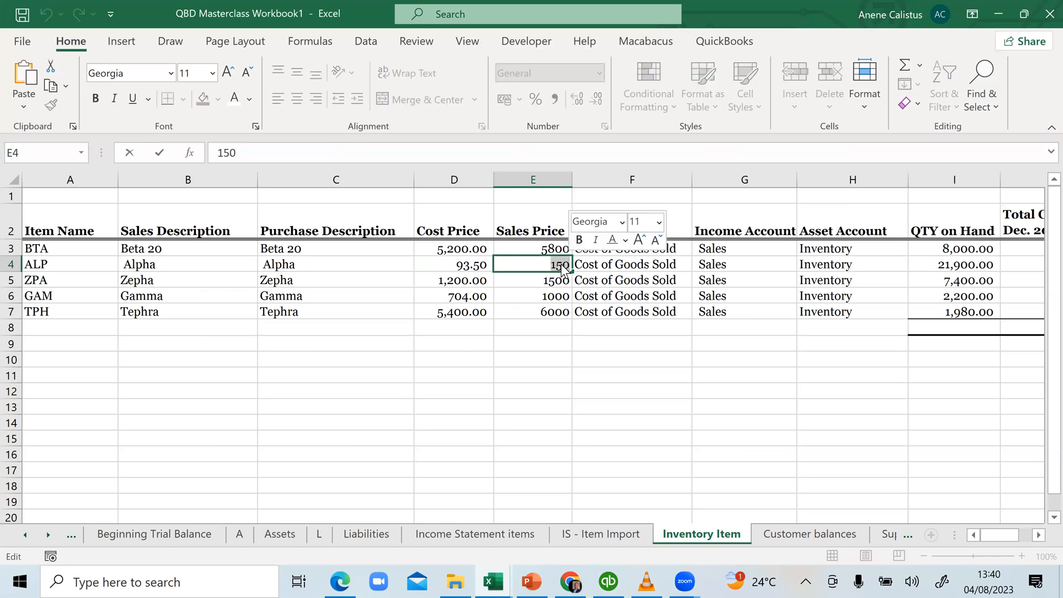
left_click(602, 301)
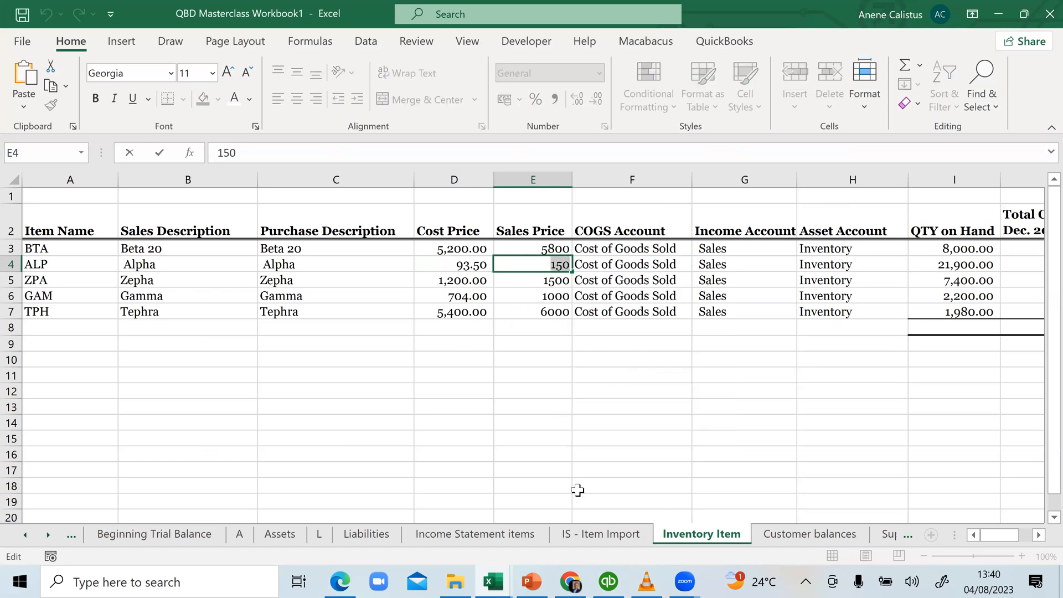
key("alt+Tab")
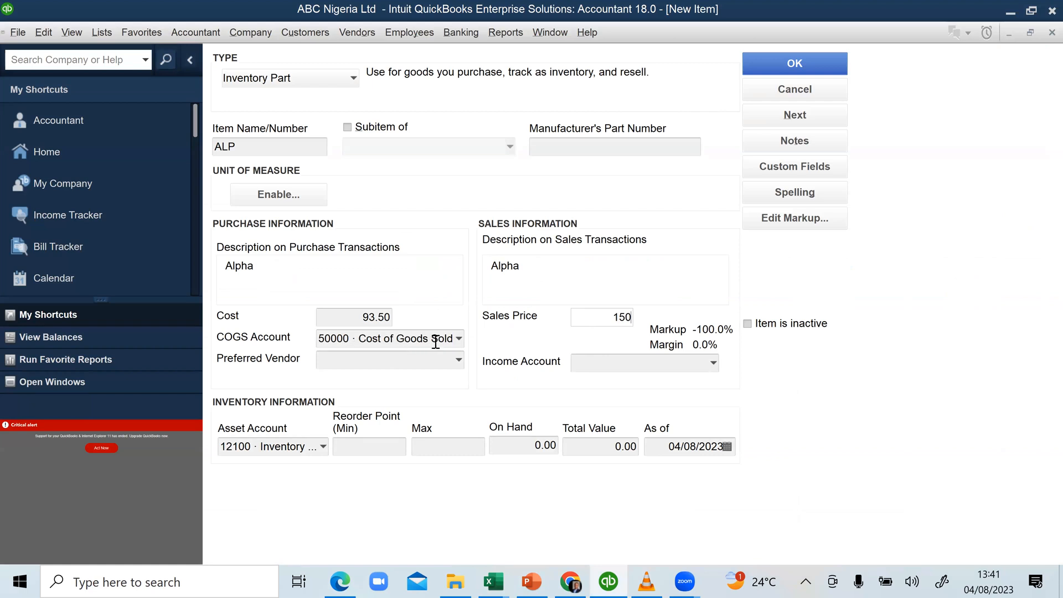
Keep 50000 Cost of Goods Sold as item ALP's COGS account and choose 47900 Sales as its income account
left_click(461, 338)
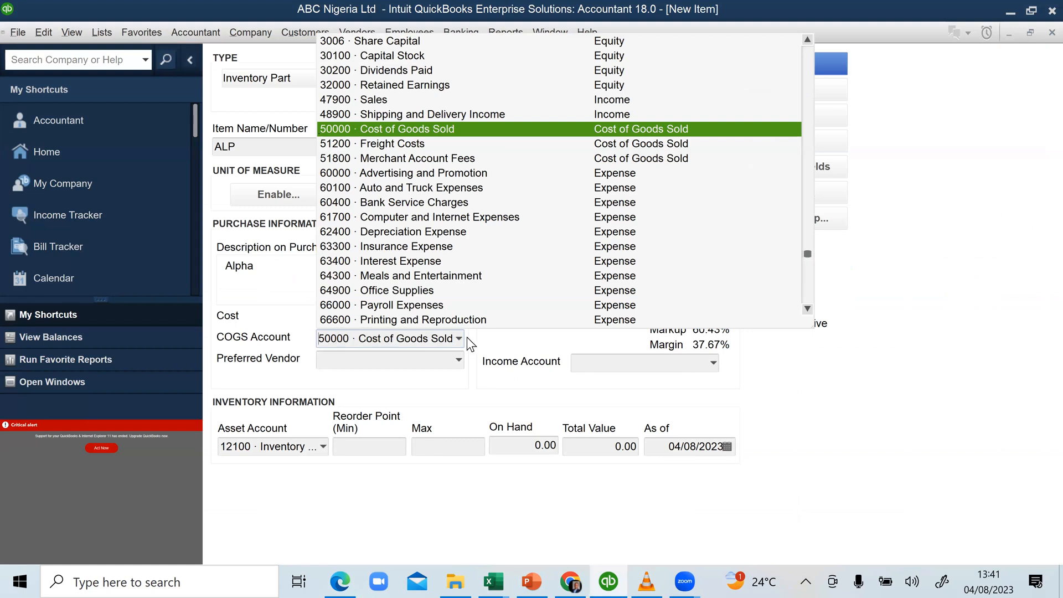
left_click(342, 339)
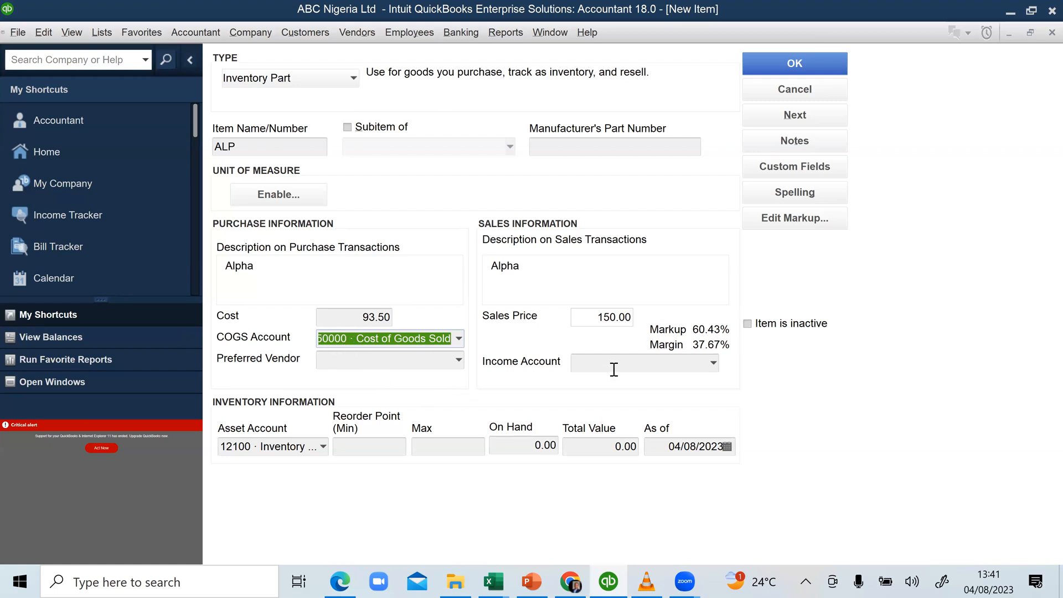
left_click(716, 362)
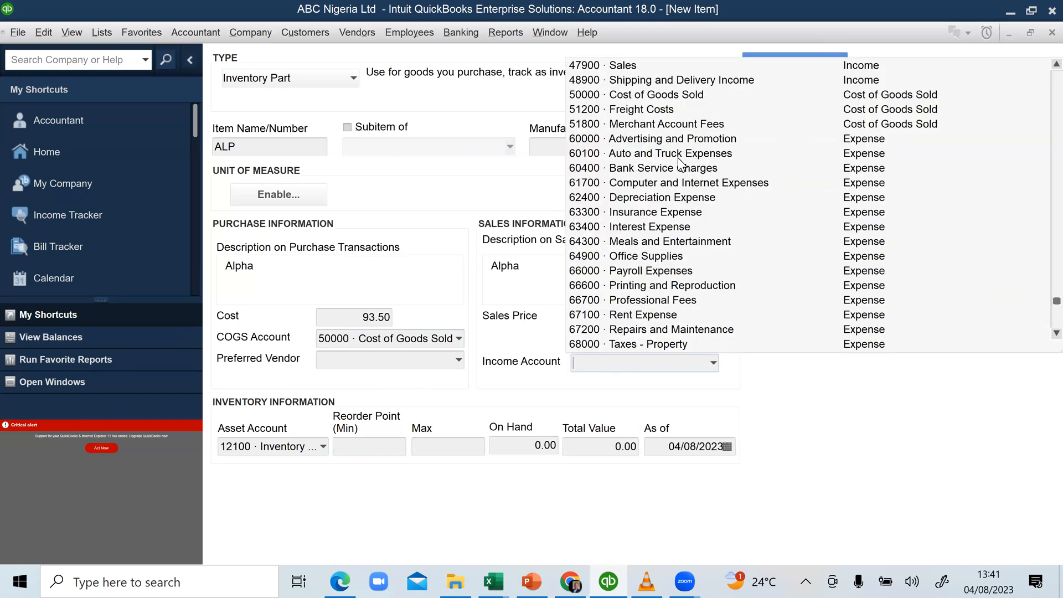
scroll(641, 241, "up", 4)
left_click(642, 241)
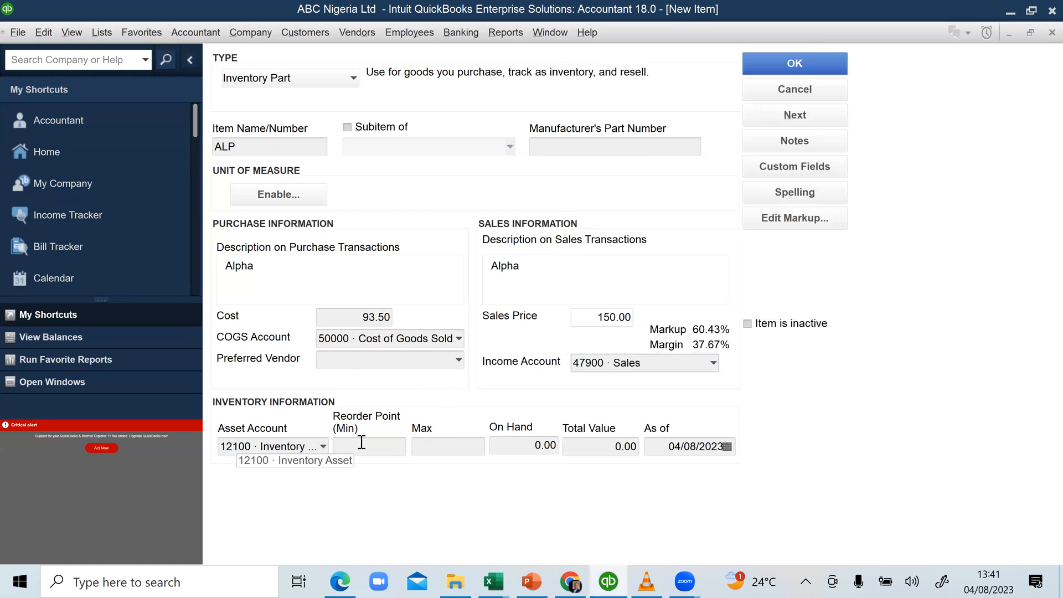
Set item ALP's minimum reorder point to 500
left_click(363, 446)
type("5")
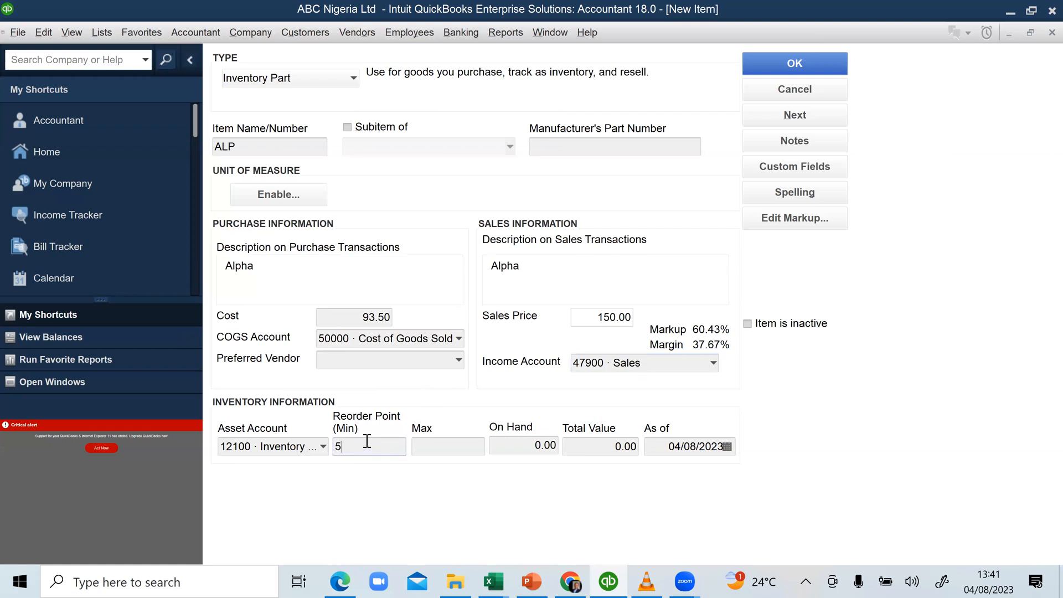
type("00")
Copy ALP's quantity of 21900 from the Excel sheet, enter it as the item's on-hand quantity in QuickBooks, and return to Excel
left_click(510, 441)
key("alt+Tab")
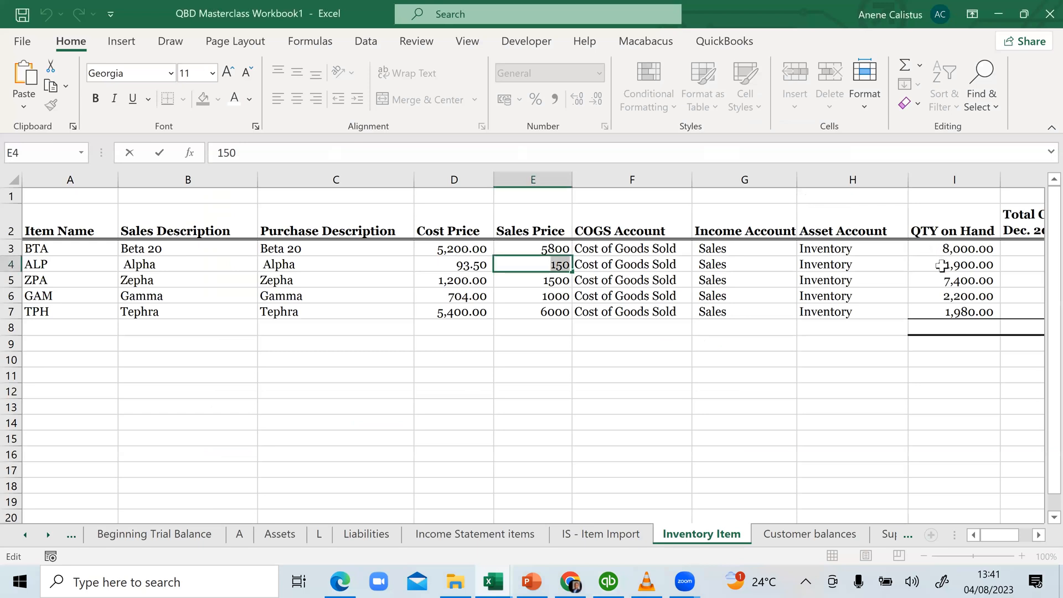
double_click(947, 265)
double_click(992, 266)
right_click(993, 266)
left_click(930, 306)
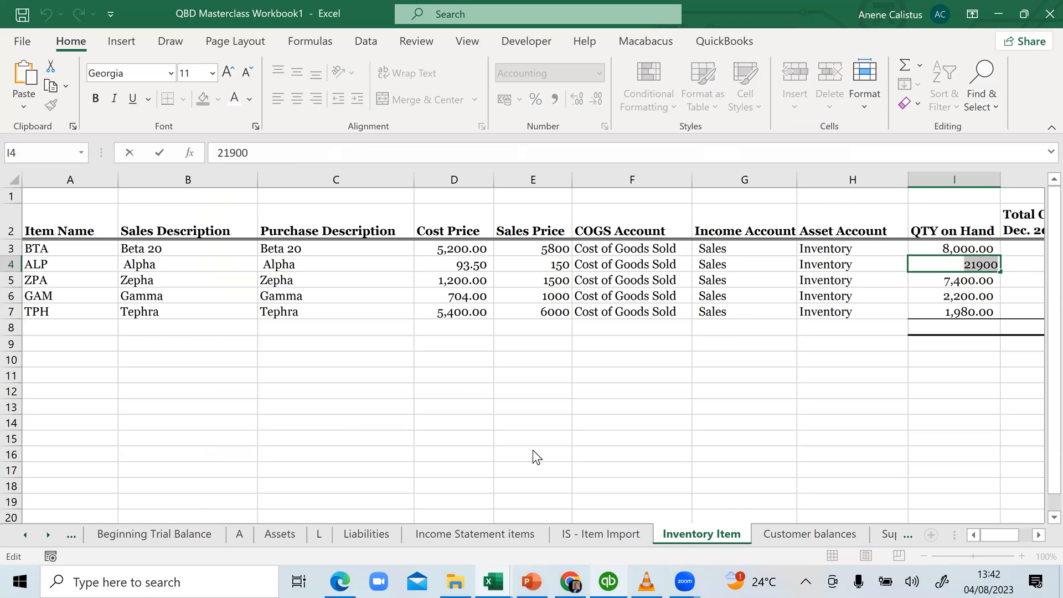
key("alt+Tab")
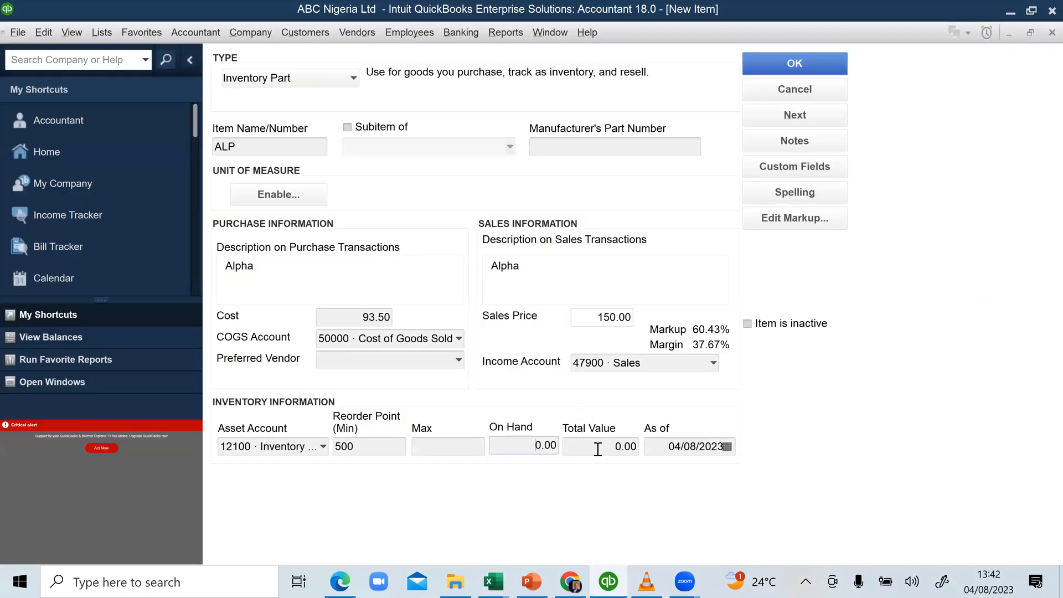
double_click(518, 448)
right_click(542, 445)
left_click(576, 497)
left_click(594, 451)
key("alt+Tab")
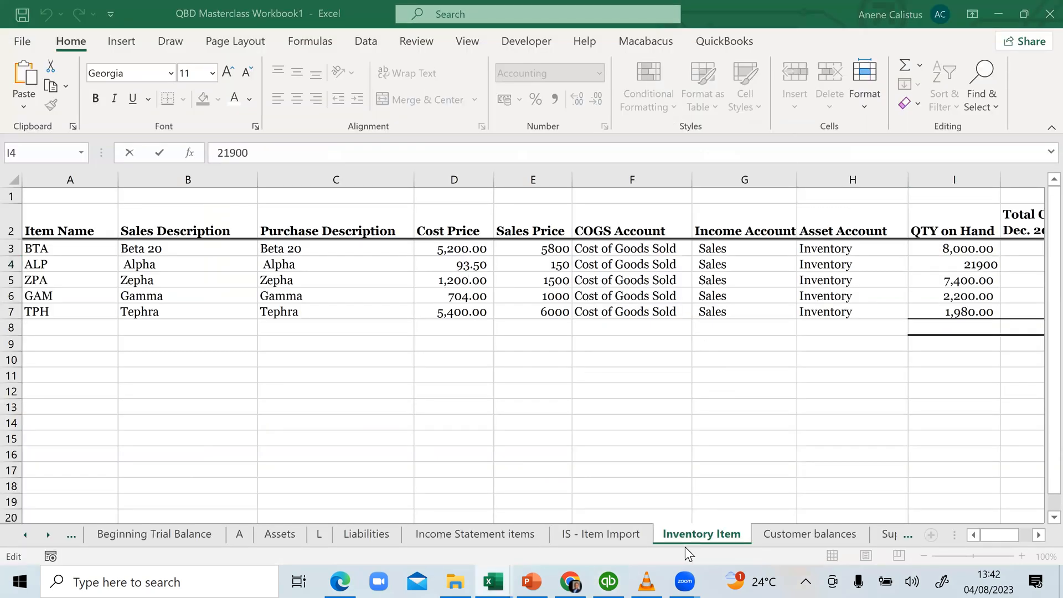
Review ALP's total cost as at 31st Dec. 2021 in the Excel inventory sheet and return to QuickBooks
left_click(1038, 536)
left_click(1038, 536)
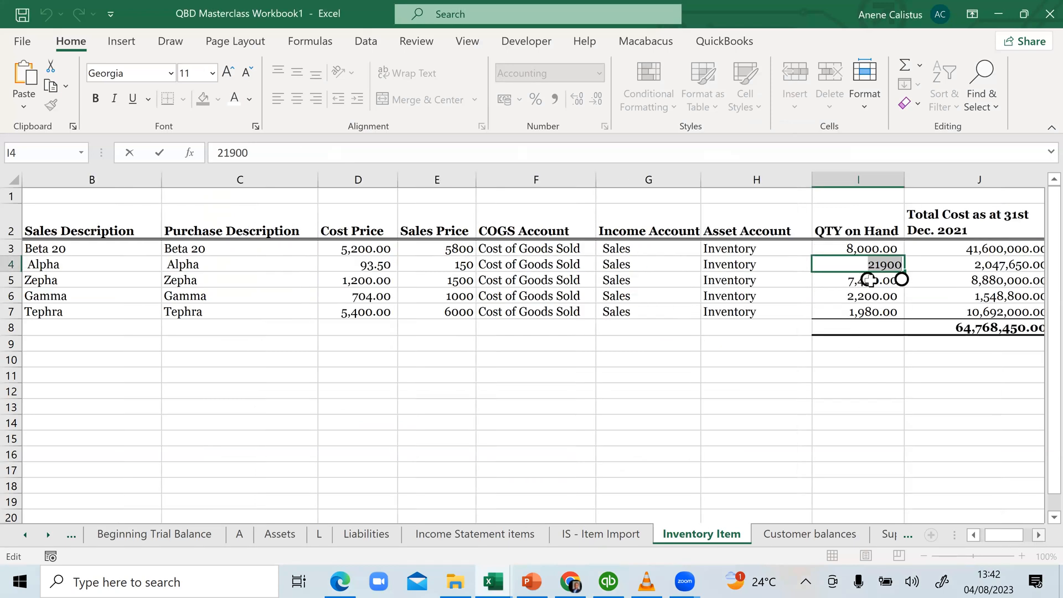
left_click(867, 265)
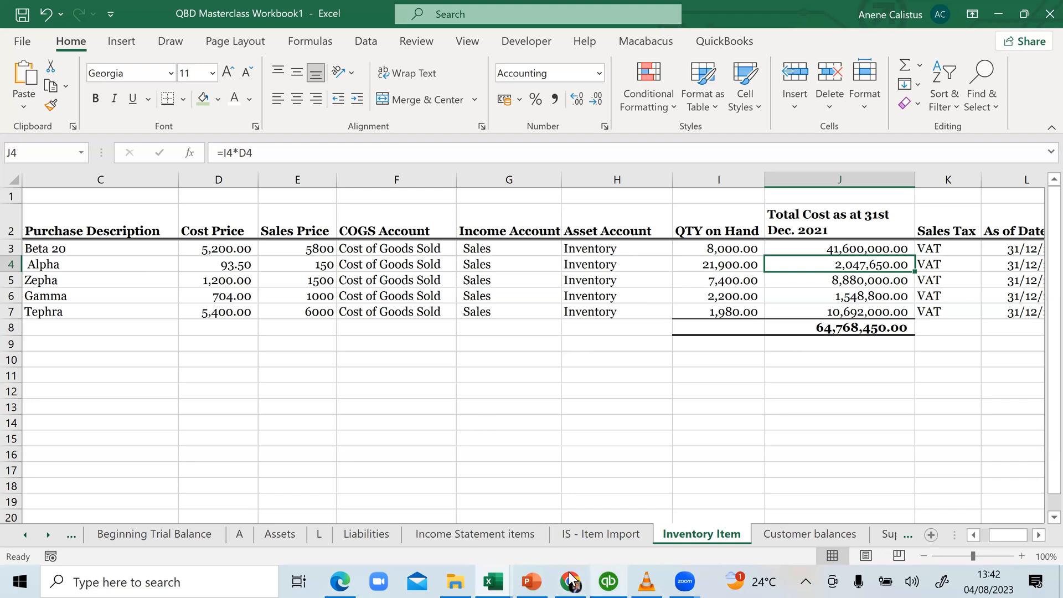
left_click(609, 580)
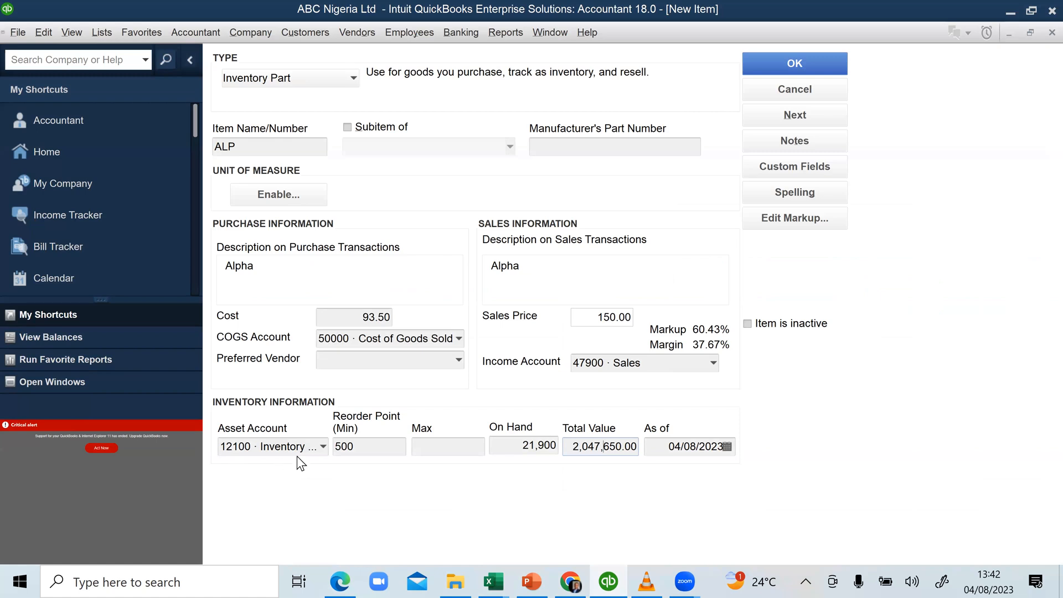
Review the asset account choices for item ALP and keep 12100 Inventory Asset
left_click(323, 448)
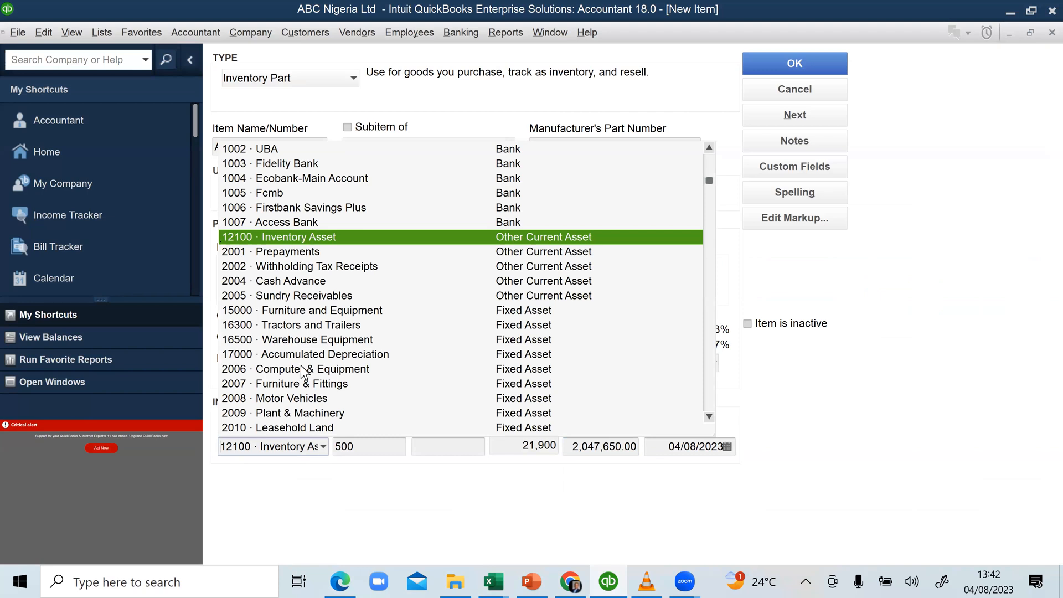
left_click(314, 490)
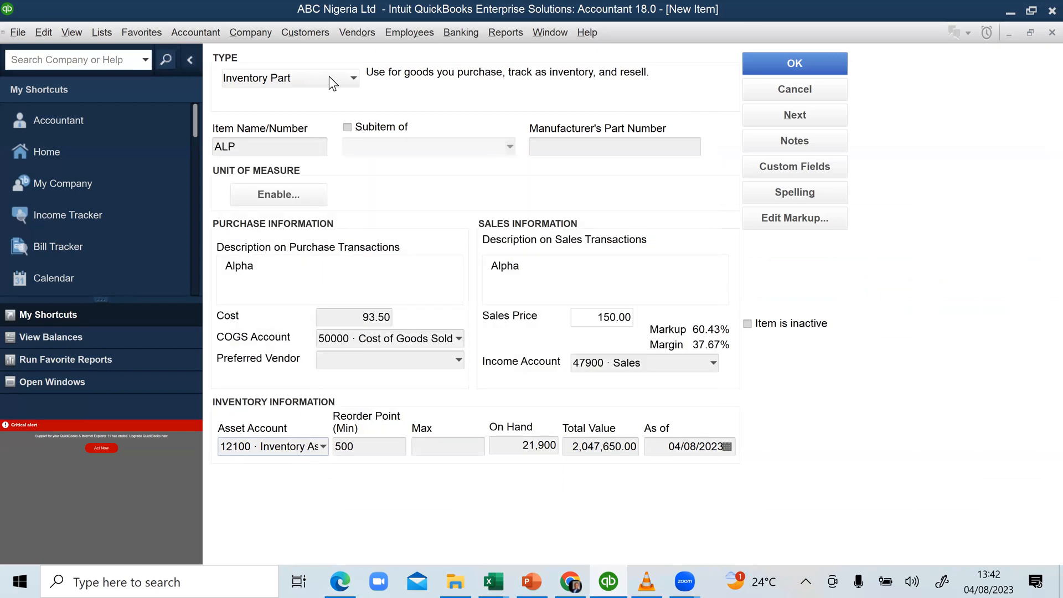
left_click(322, 448)
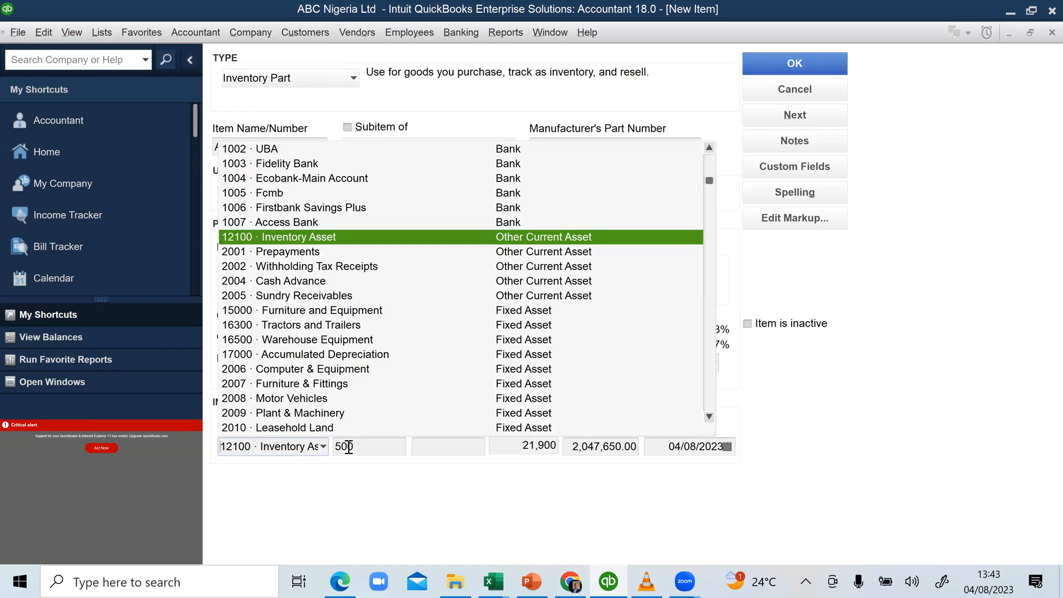
left_click(668, 446)
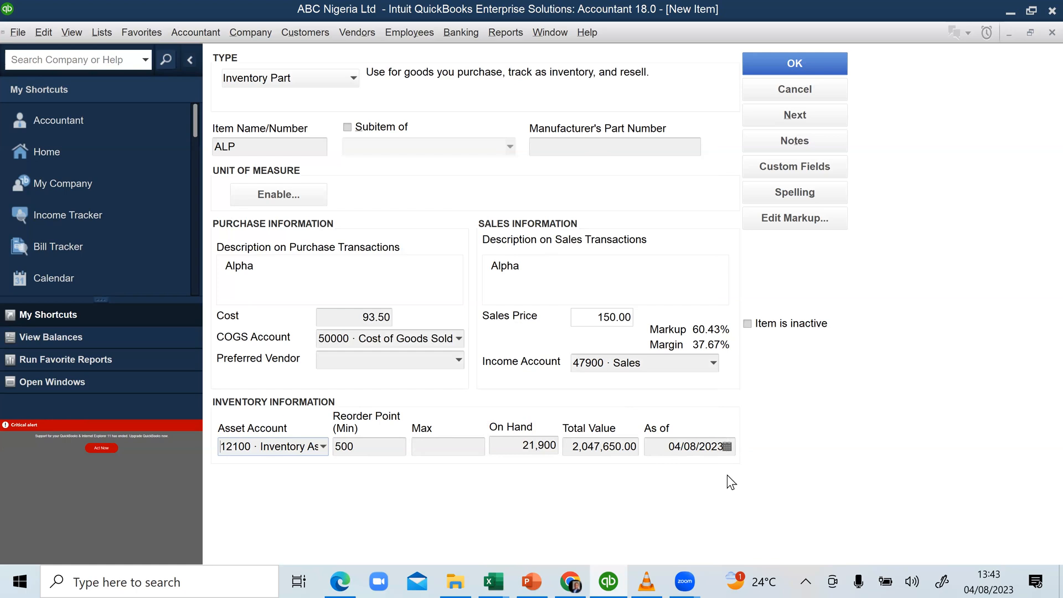
Set item ALP's as-of date to 31/12/2021 and save the item, accepting the past-dated transaction
left_click_drag(668, 446, 719, 446)
key("BackSpace")
key("BackSpace")
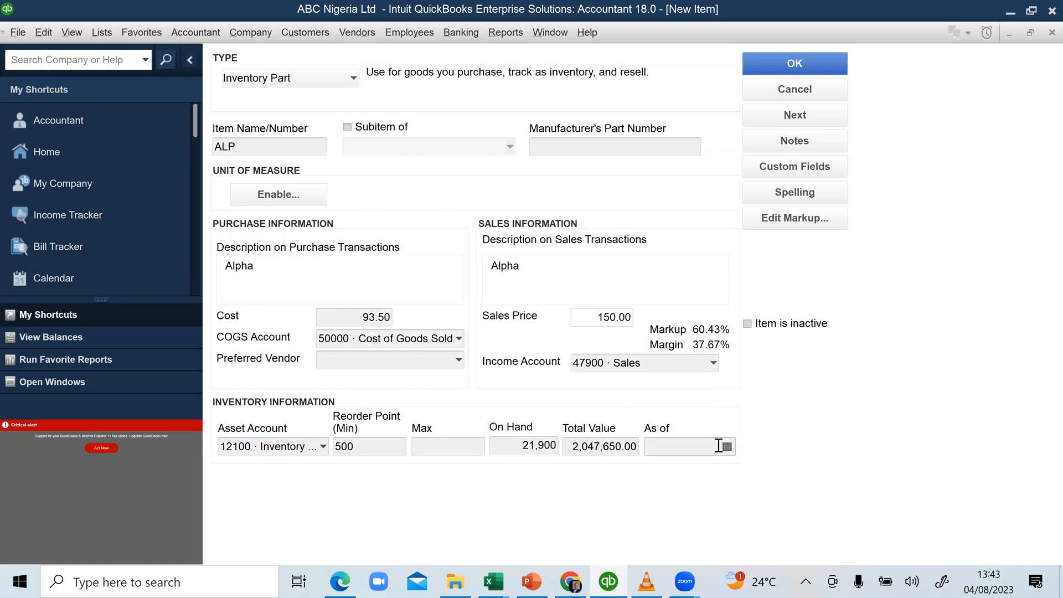
type("31/12/2021")
key("Return")
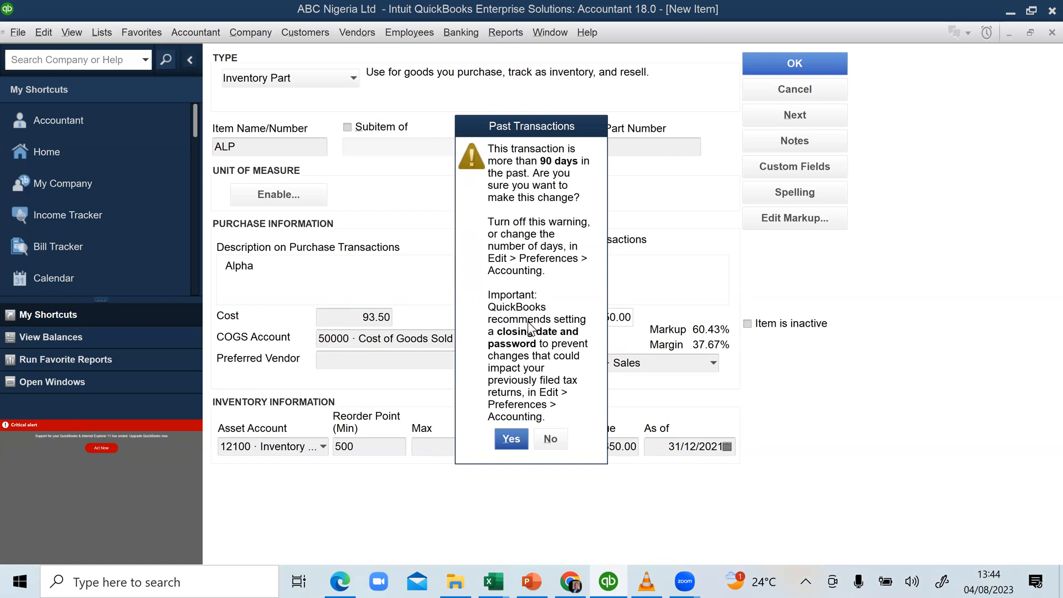
left_click(518, 441)
left_click(518, 441)
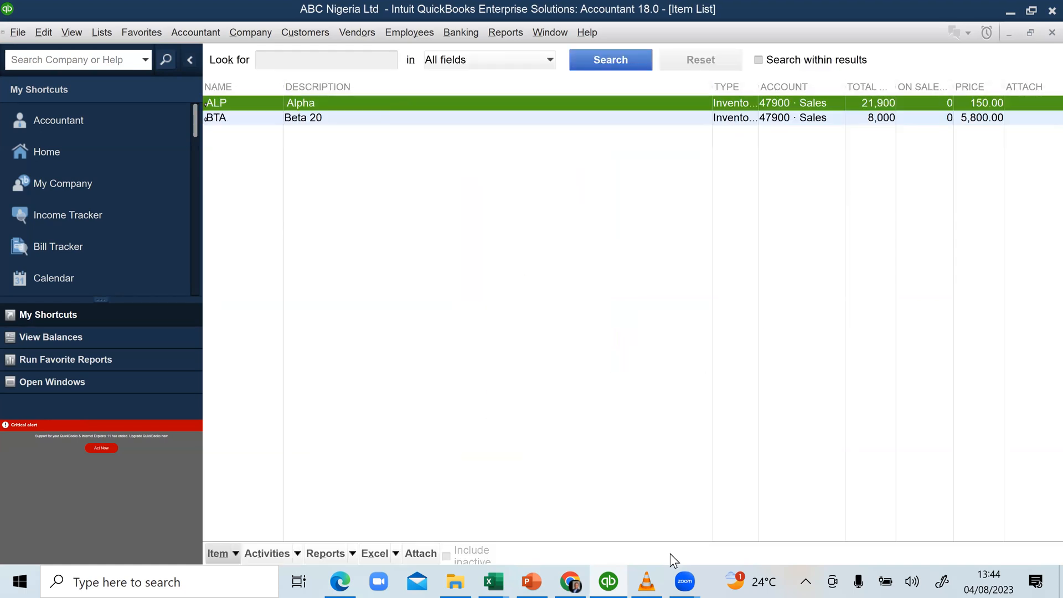
Switch to Excel and copy the purchase description Zepha from the ZPA row of the inventory sheet
left_click(508, 580)
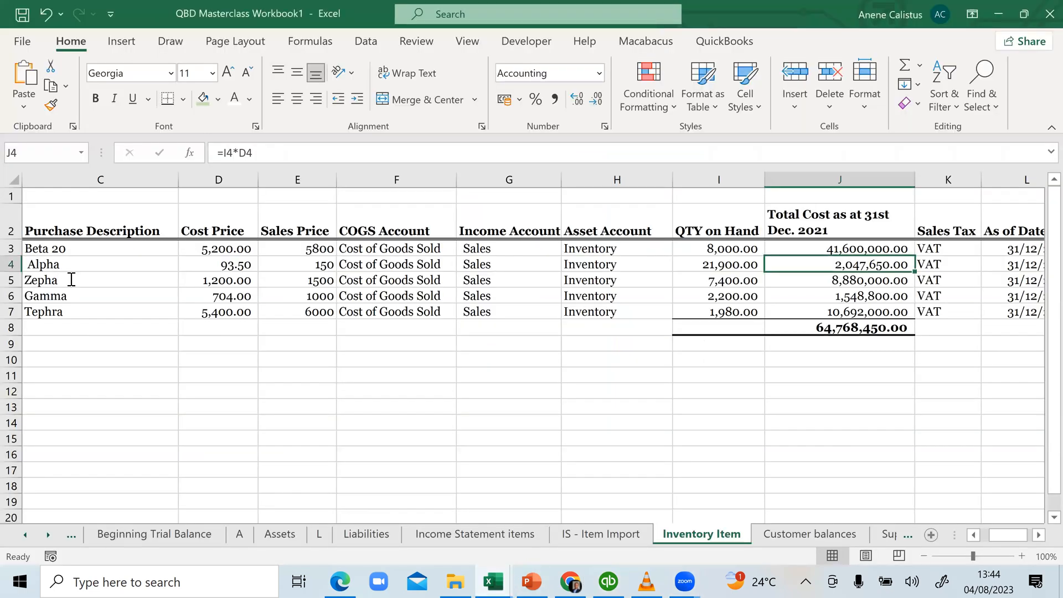
double_click(72, 279)
double_click(31, 280)
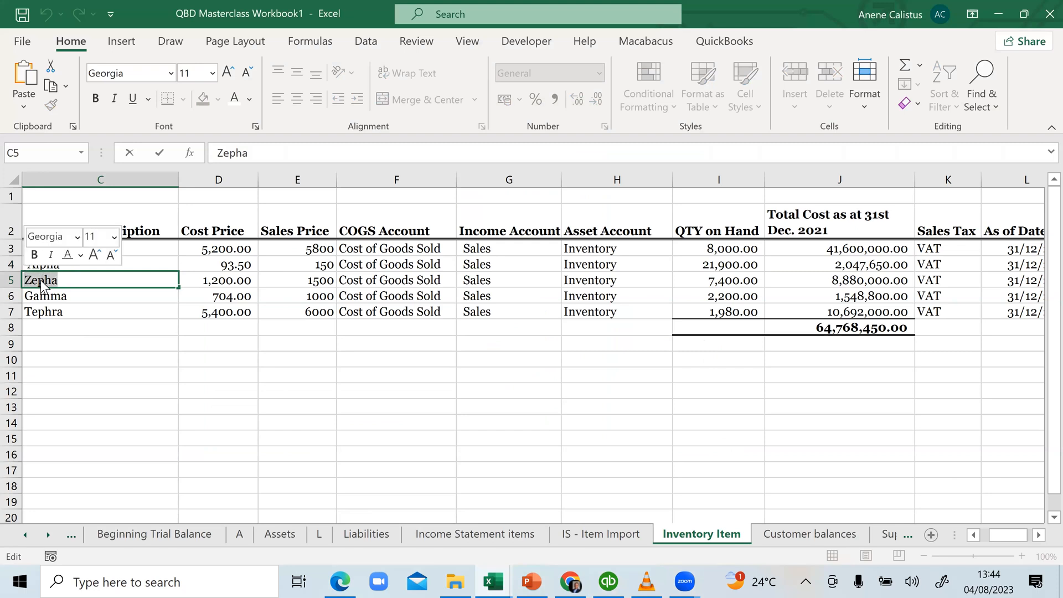
right_click(42, 281)
left_click(78, 313)
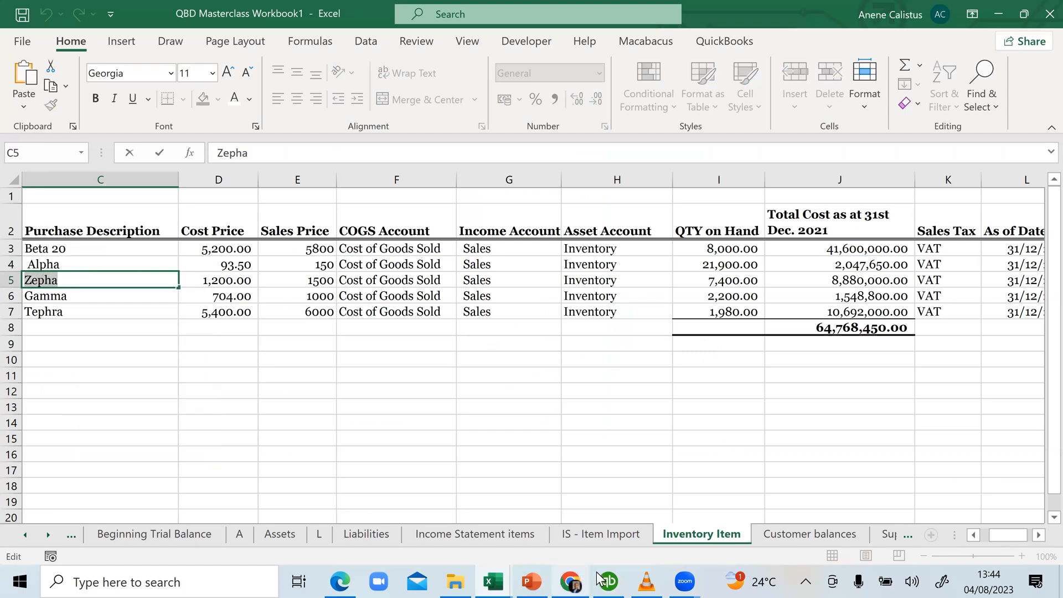
Return to QuickBooks and start a new item of type Inventory Part
left_click(609, 582)
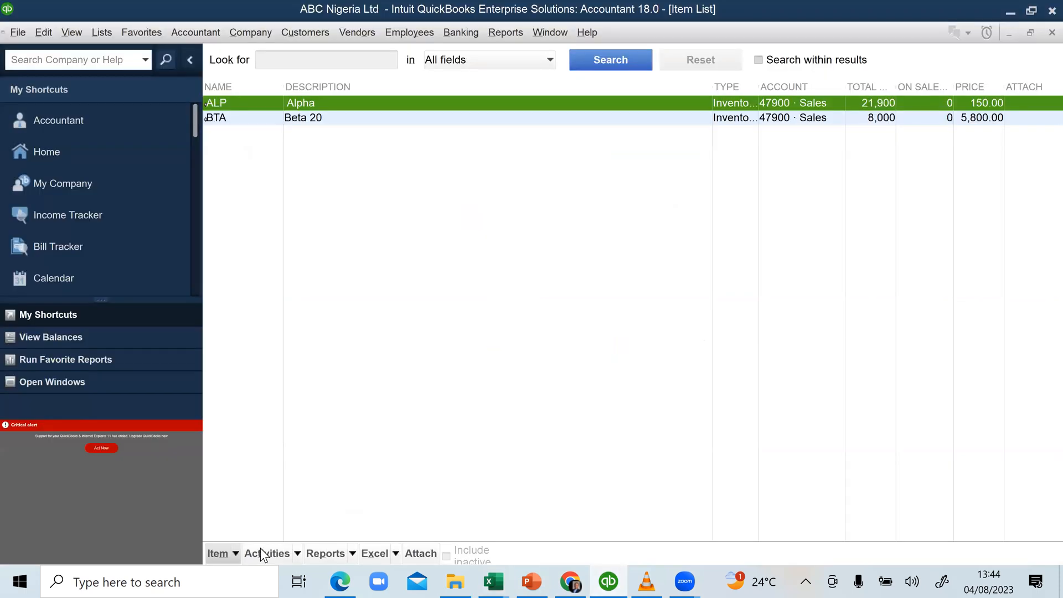
left_click(237, 554)
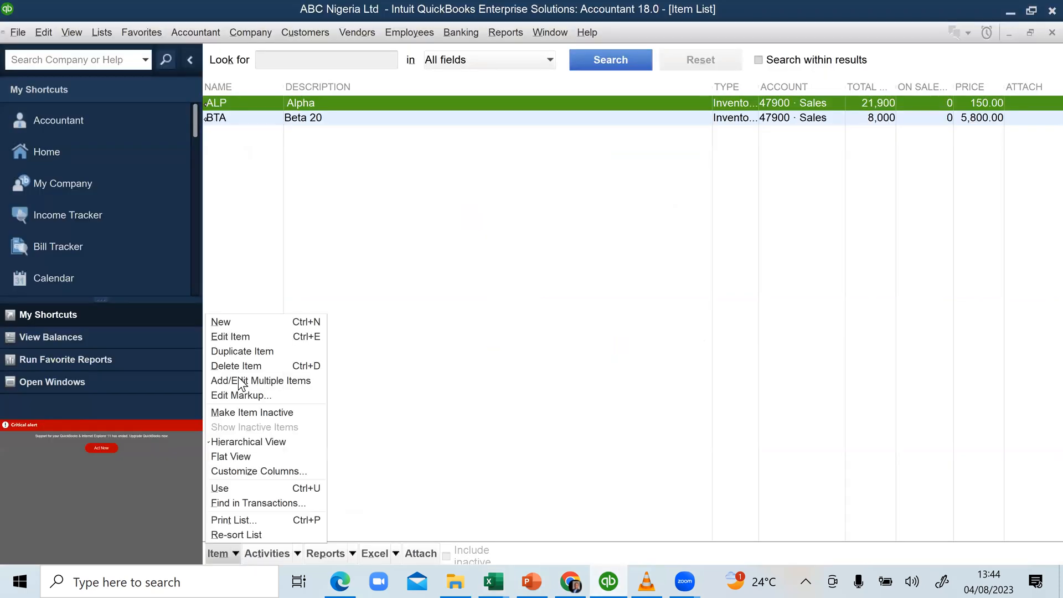
left_click(240, 318)
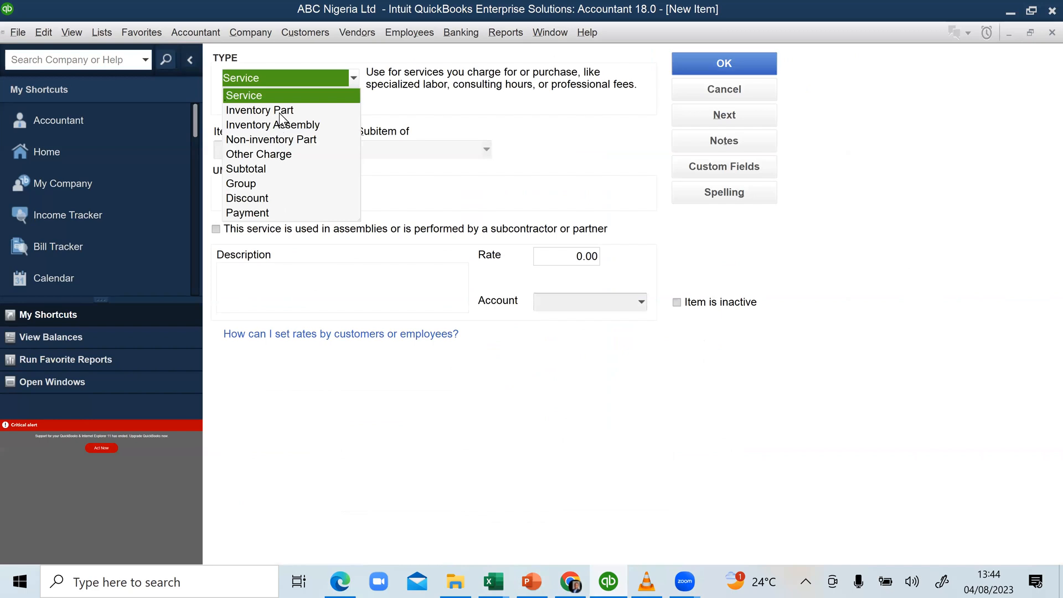
left_click(271, 113)
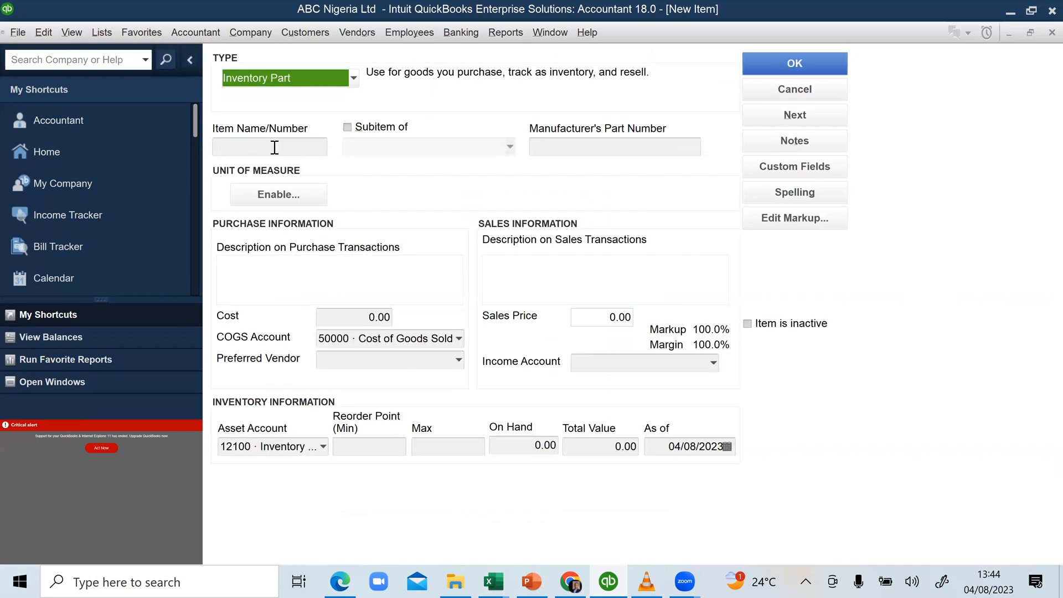
Paste Zepha into the new item's purchase description and sales description
left_click(283, 261)
right_click(283, 262)
left_click(307, 314)
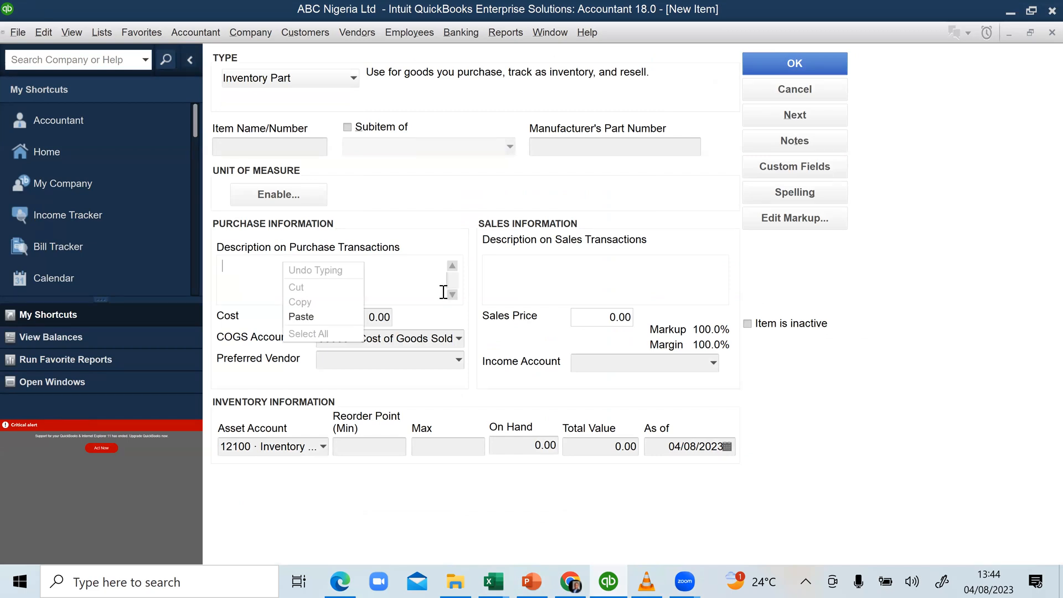
left_click(525, 272)
right_click(529, 268)
left_click(559, 321)
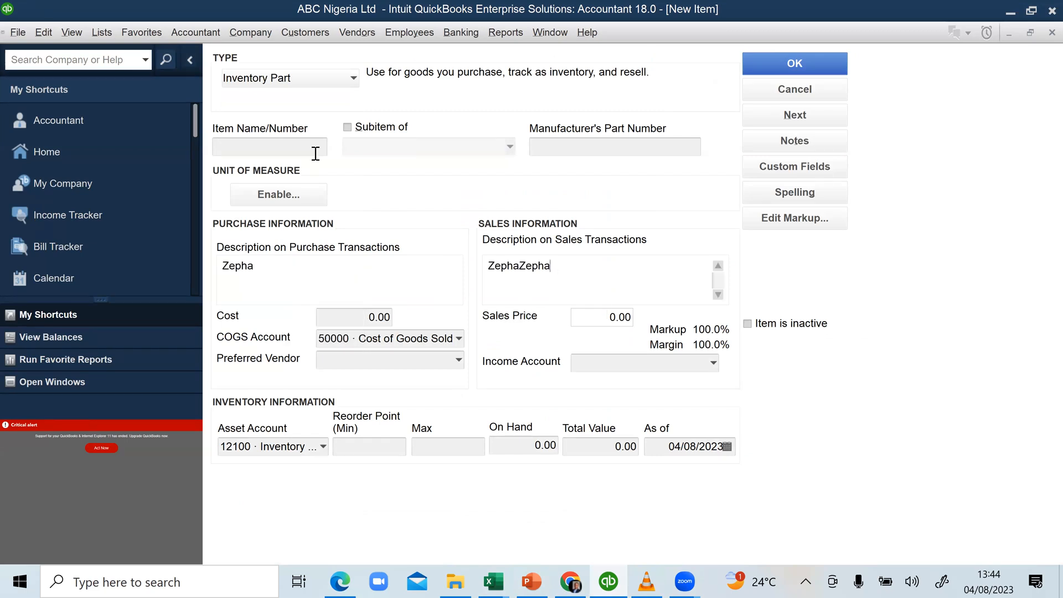
Copy the item name ZPA from the Excel inventory sheet and enter it as the new item's name in QuickBooks
left_click(270, 146)
key("alt+Tab")
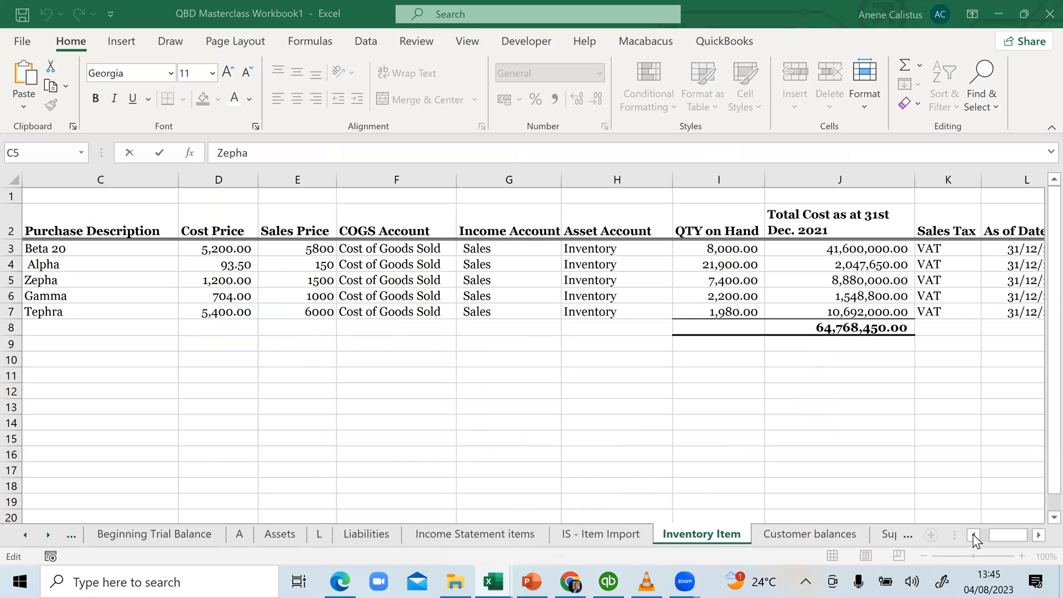
left_click(973, 534)
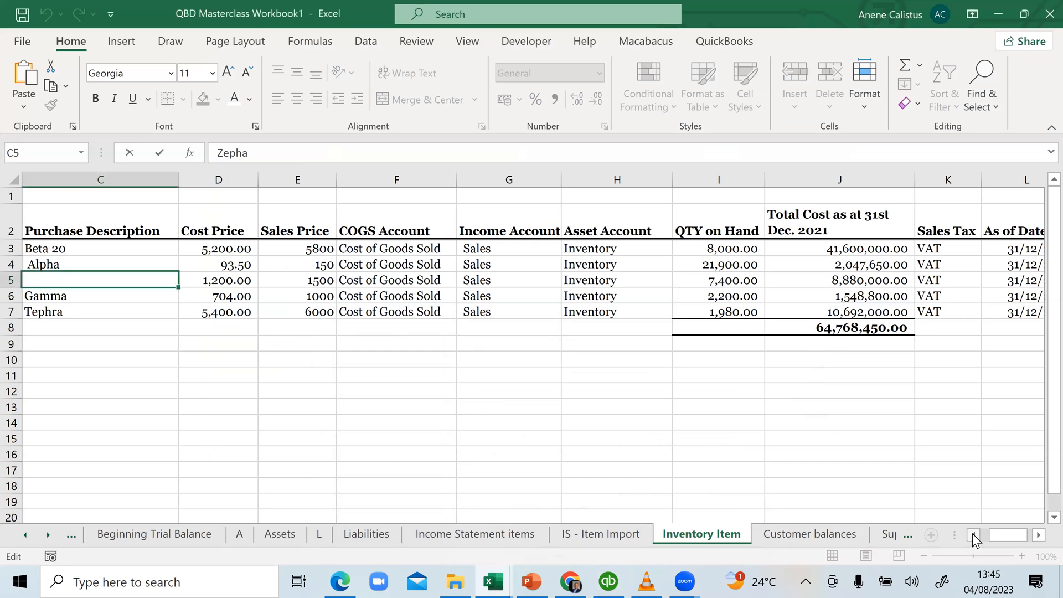
left_click(973, 535)
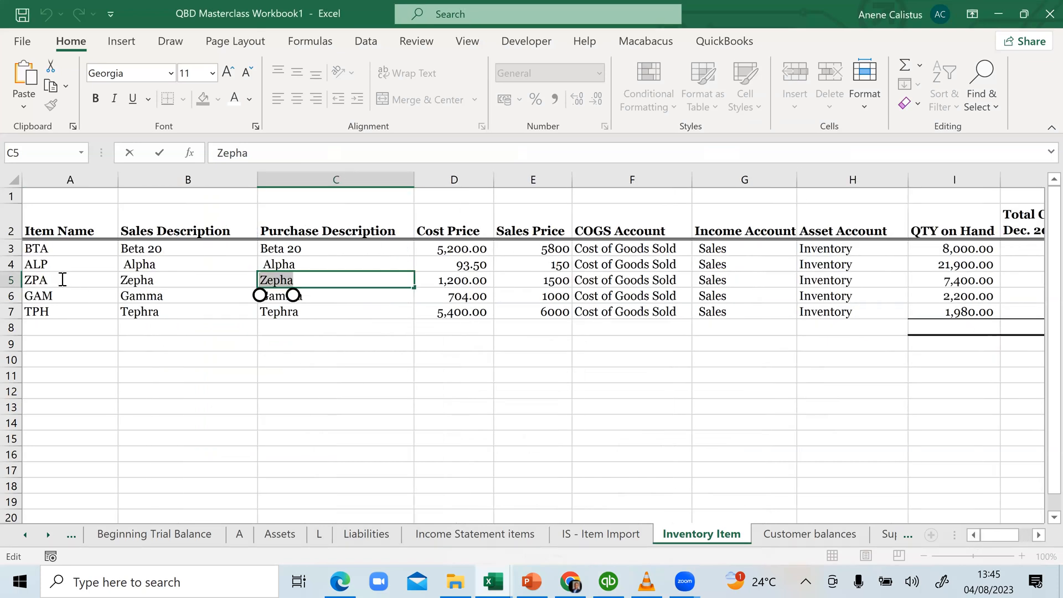
left_click(58, 280)
double_click(35, 281)
right_click(35, 284)
left_click(74, 320)
left_click(600, 577)
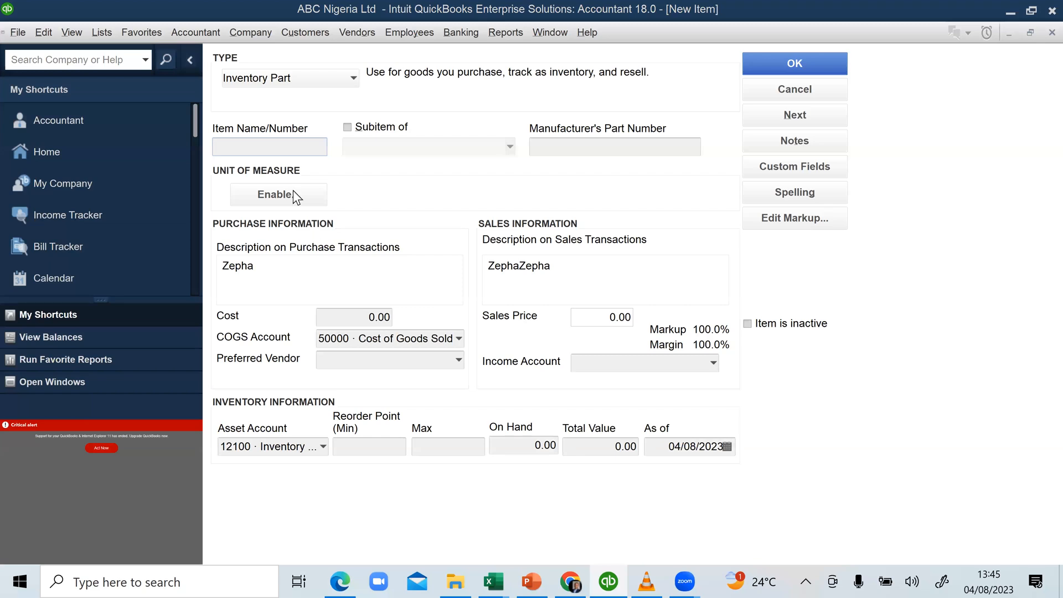
right_click(298, 147)
left_click(307, 201)
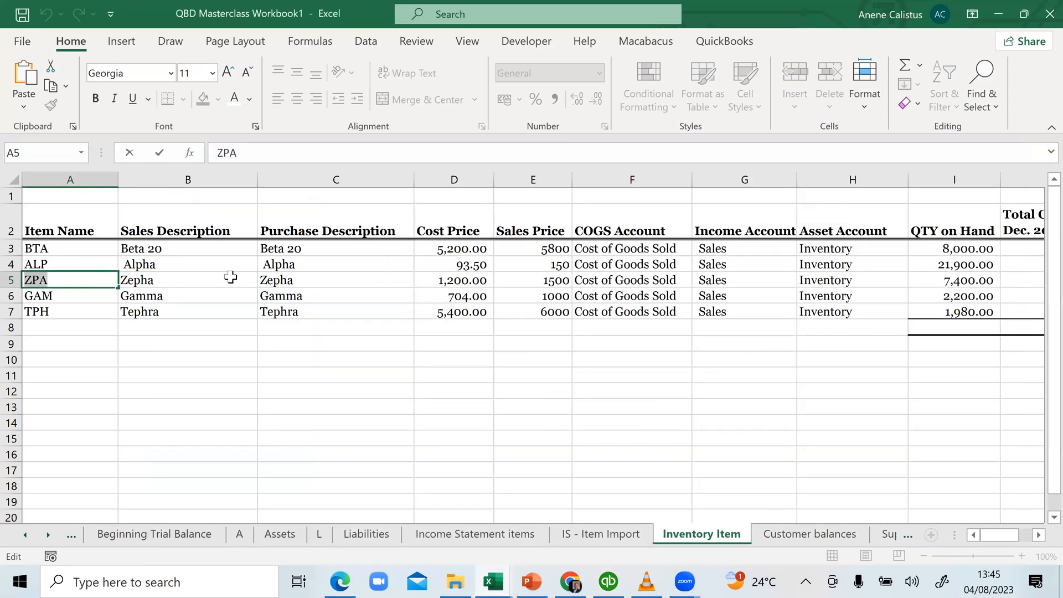
Copy ZPA's cost price of 1200 from Excel and enter it as the item's cost in QuickBooks
double_click(436, 281)
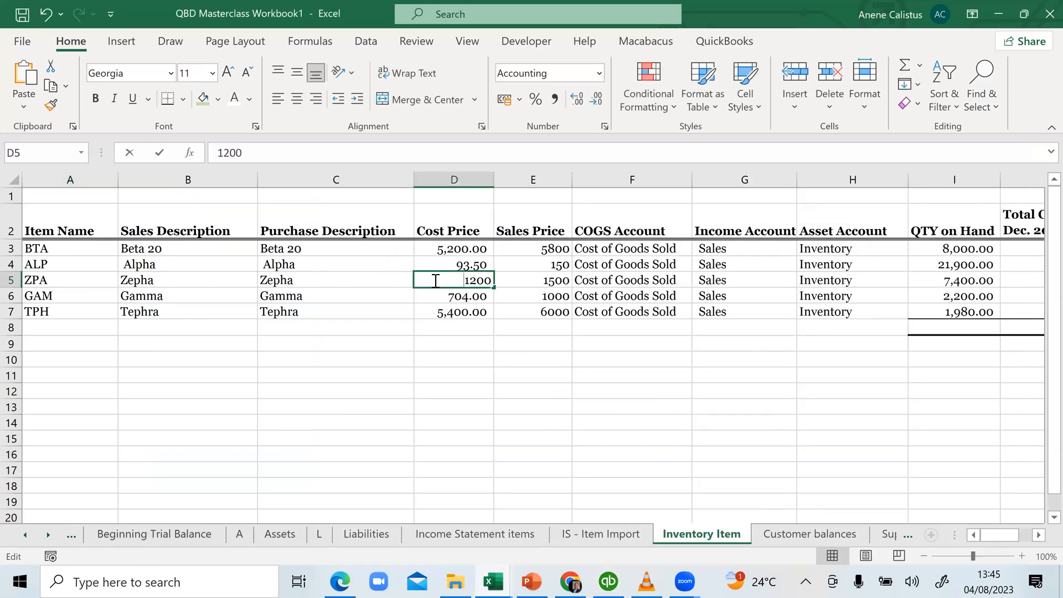
double_click(475, 281)
right_click(485, 280)
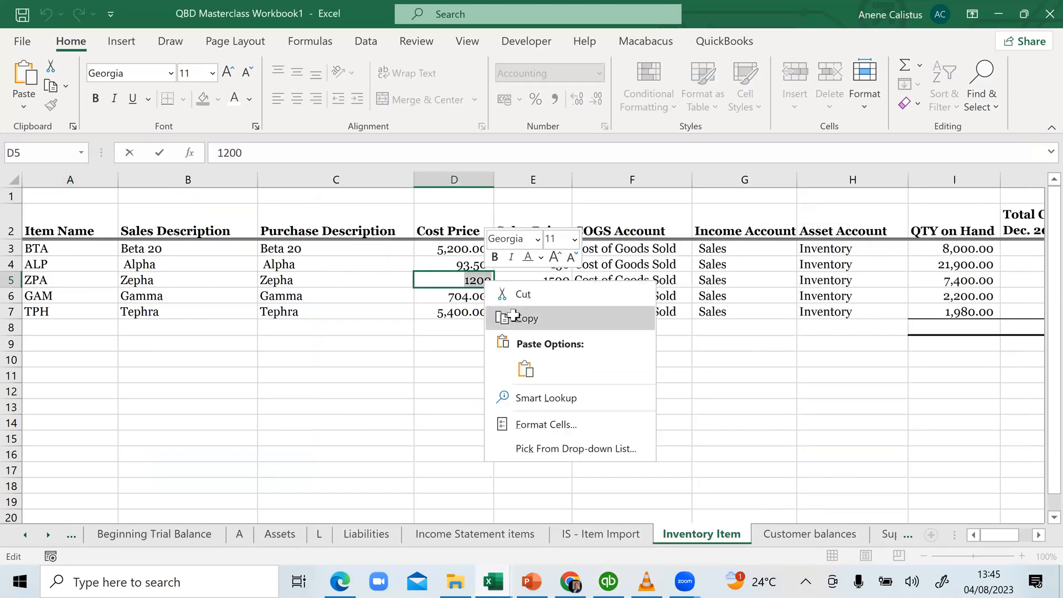
left_click(515, 320)
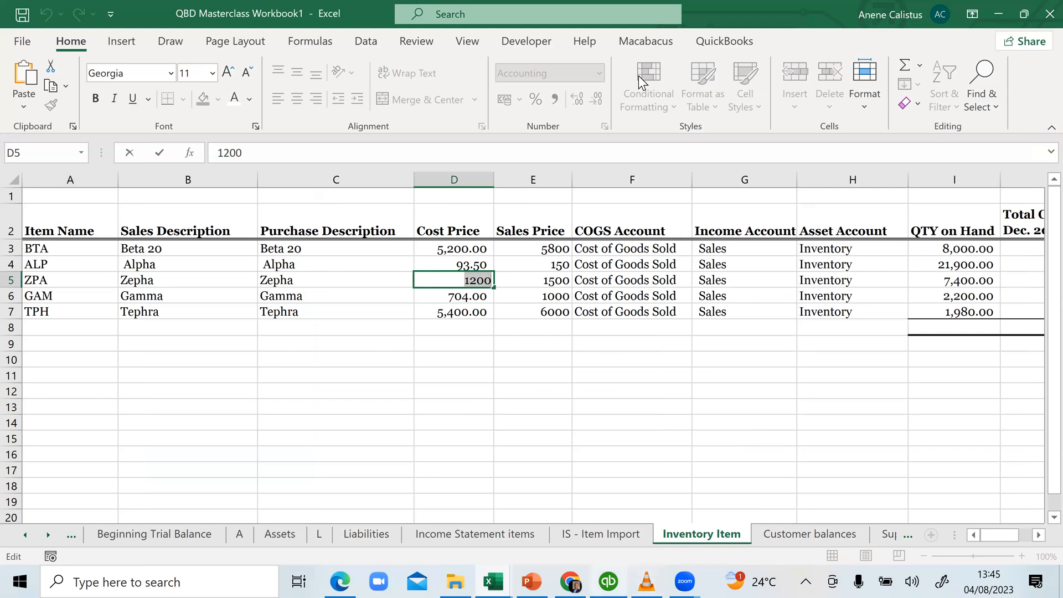
key("alt+Tab")
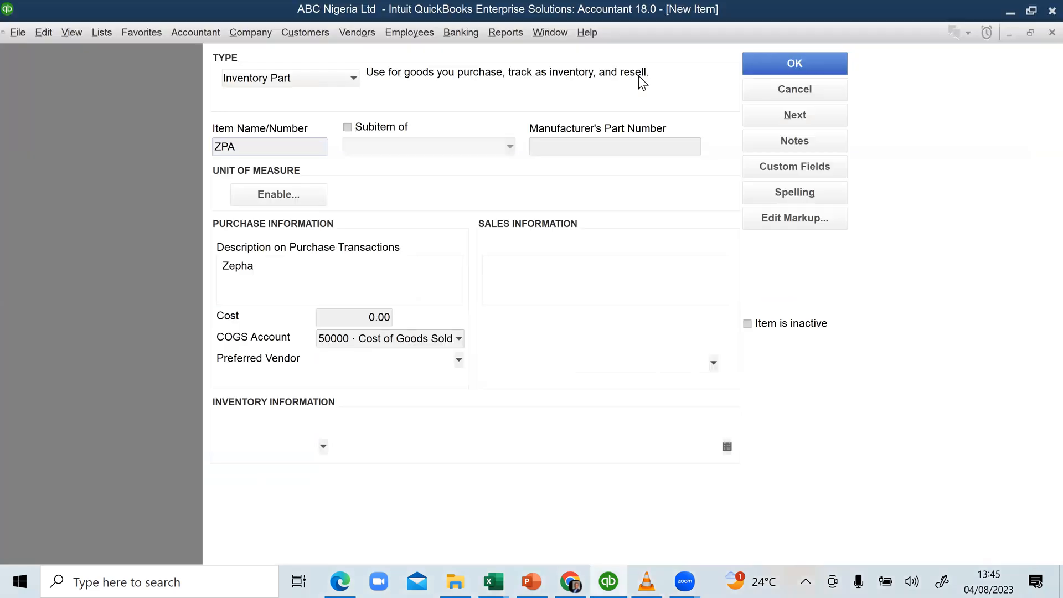
left_click(366, 317)
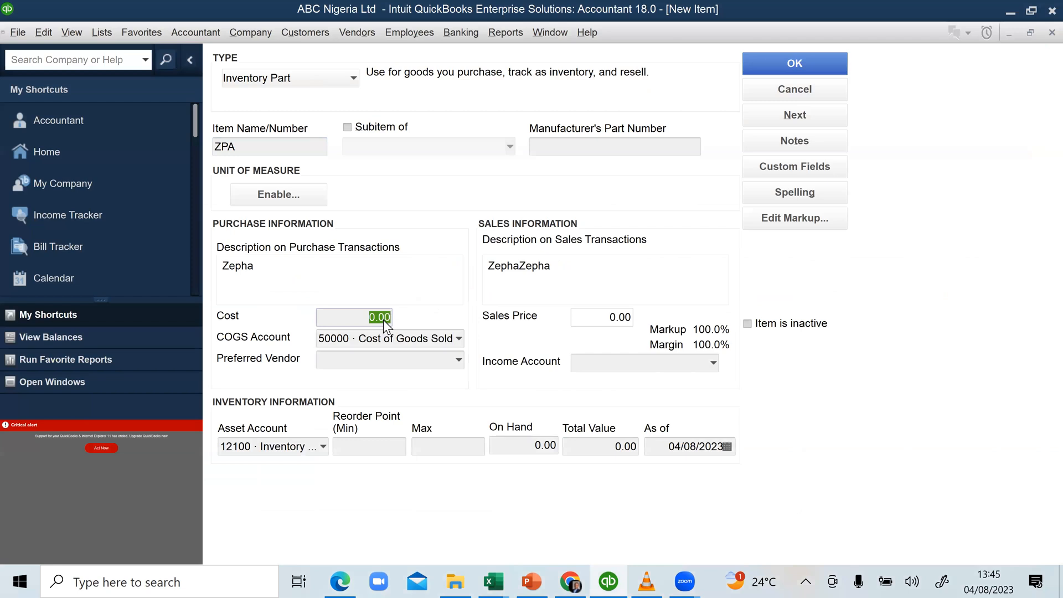
right_click(383, 320)
left_click(400, 373)
Copy ZPA's sales price of 1500 from the Excel inventory sheet and enter it as the item's sales price in QuickBooks
left_click(605, 579)
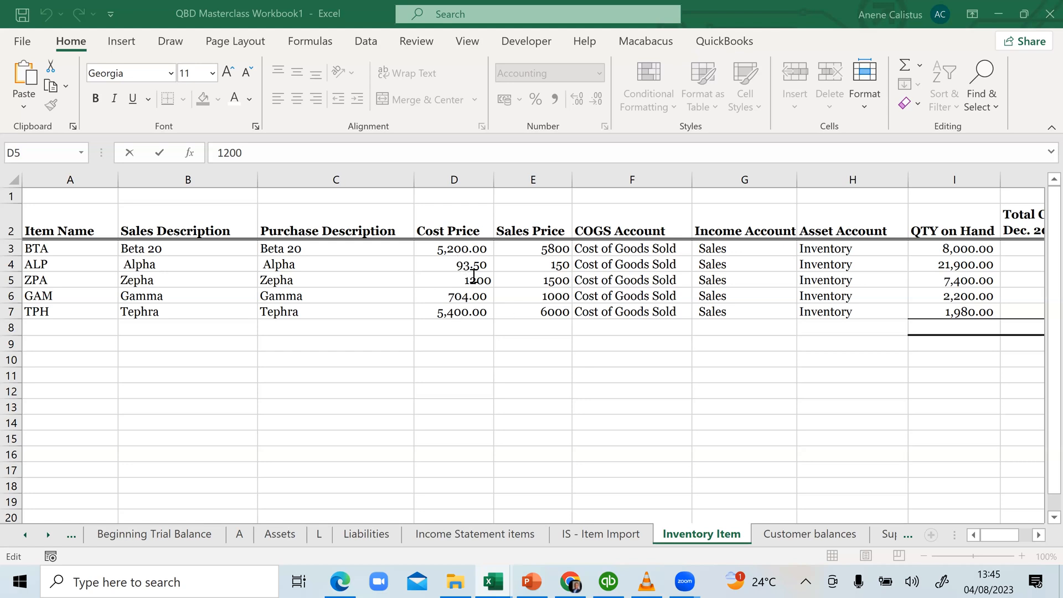
left_click(542, 280)
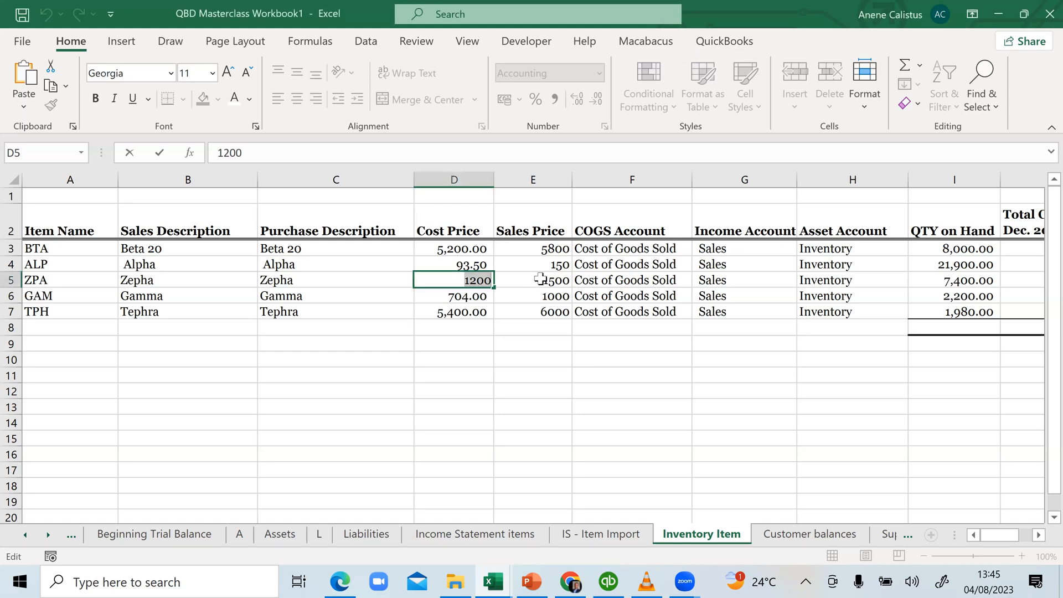
double_click(570, 280)
double_click(570, 280)
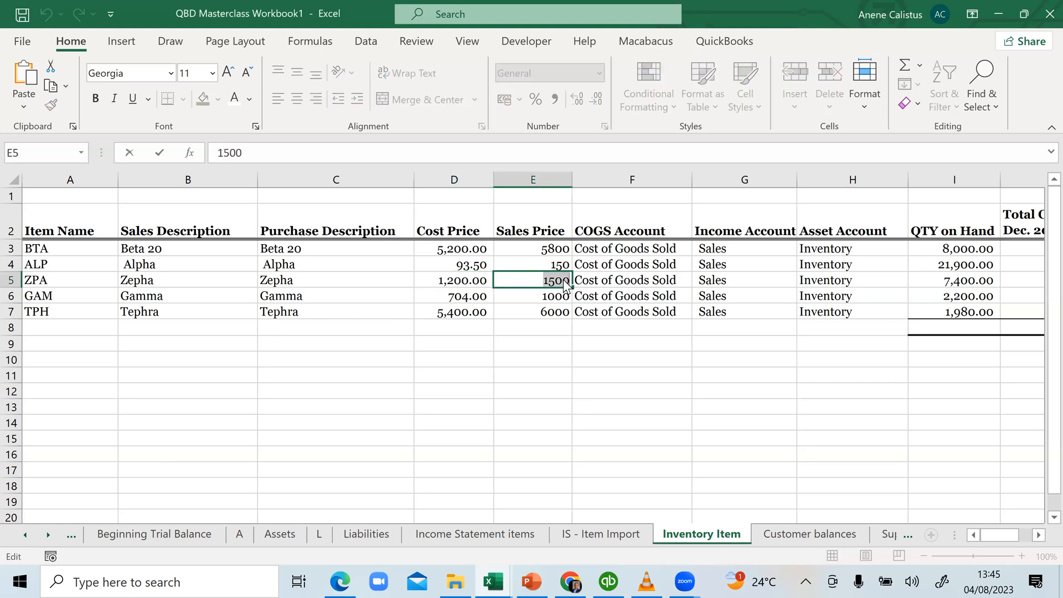
right_click(583, 317)
left_click(606, 316)
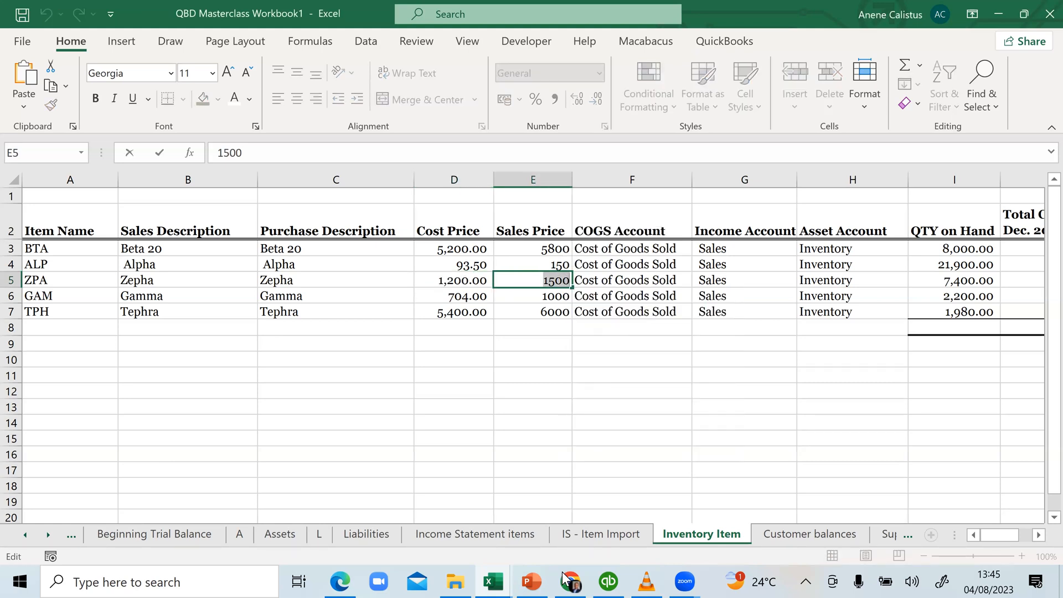
left_click(609, 580)
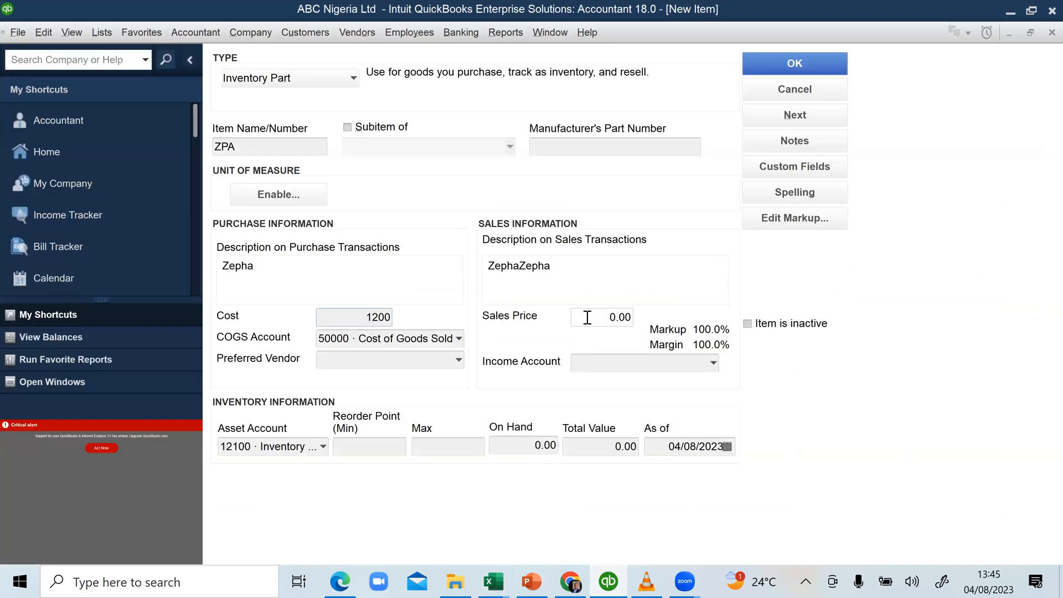
left_click(627, 317)
right_click(629, 316)
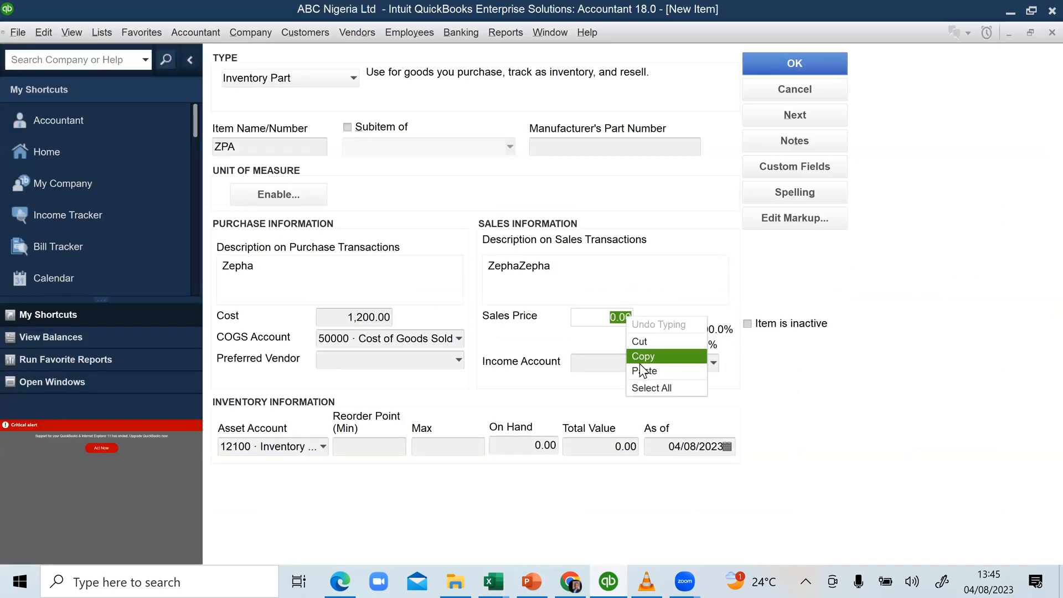
left_click(645, 370)
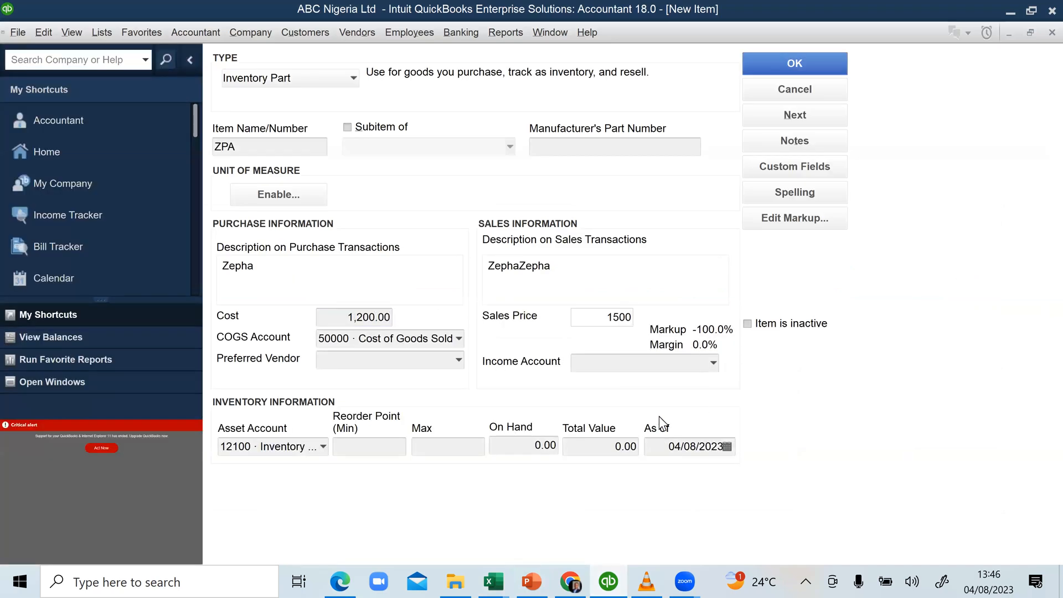
Set ZPA's income account to 47900 · Sales and its minimum reorder point to 500
left_click(676, 371)
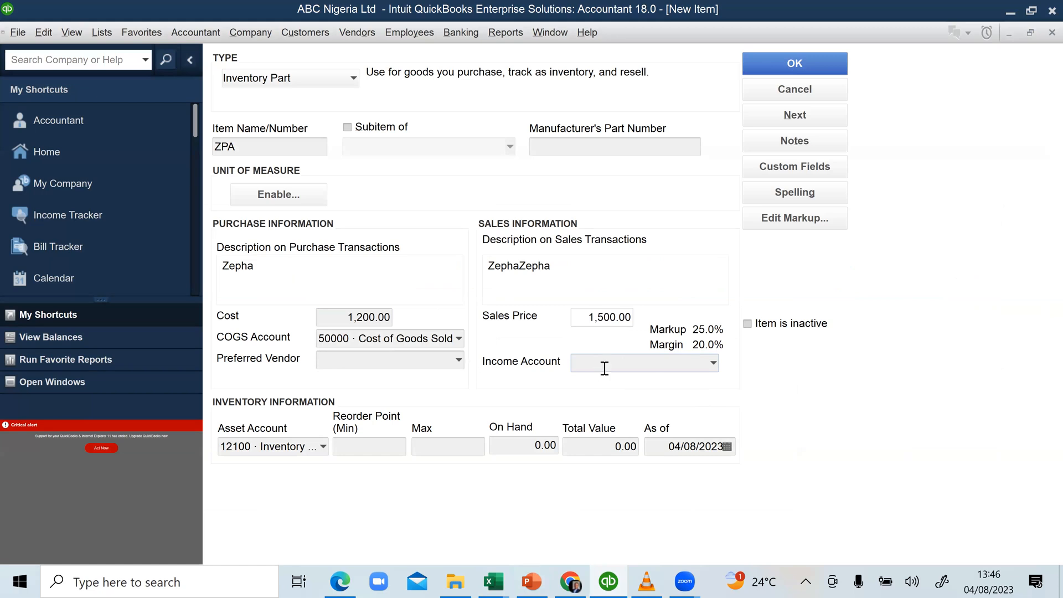
left_click(714, 363)
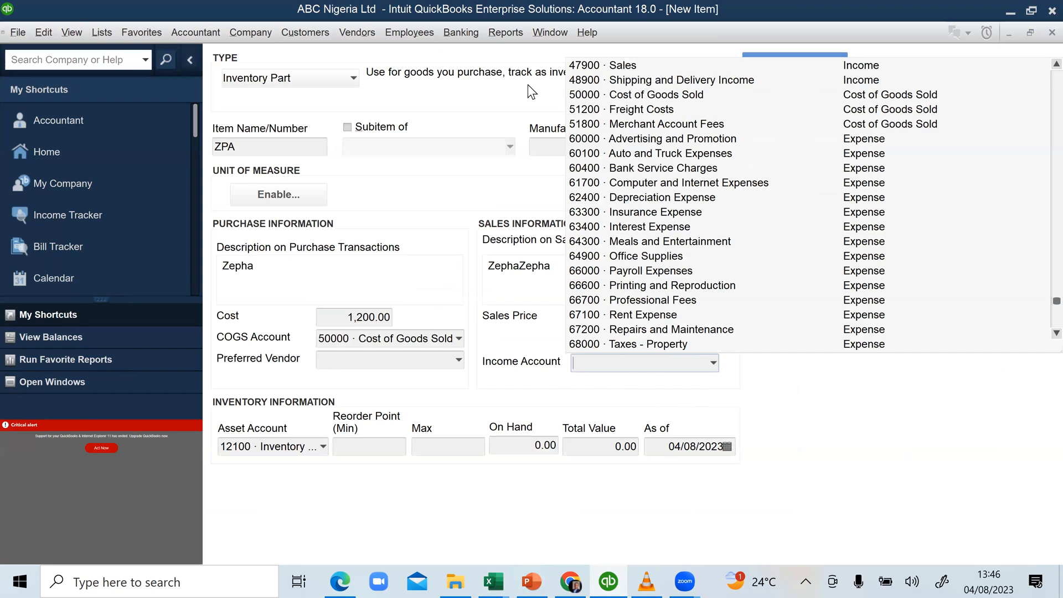
left_click(619, 64)
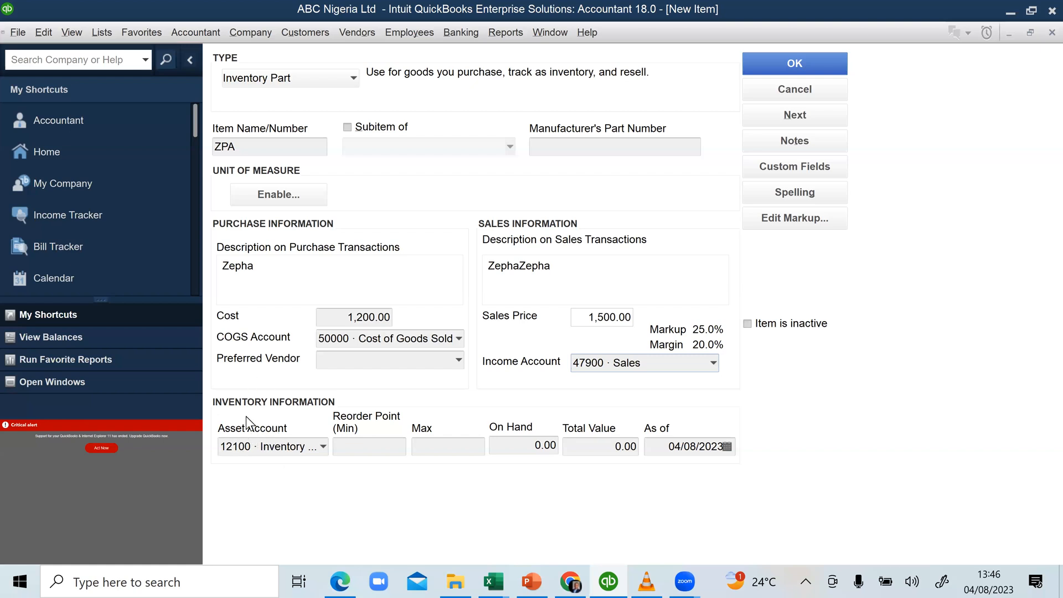
left_click(364, 448)
type("500")
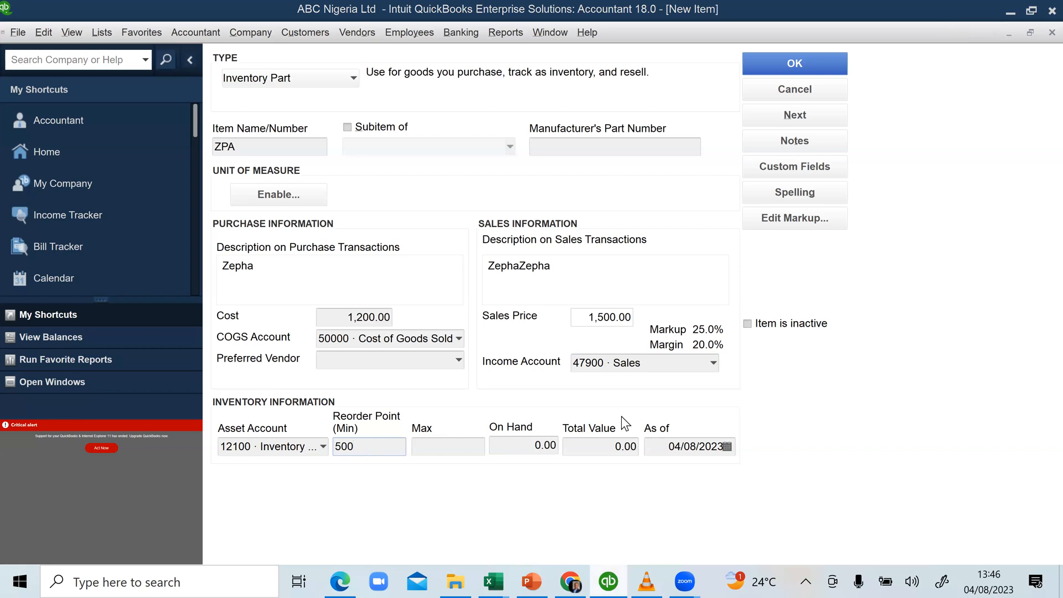
Copy ZPA's quantity of 7400 from the Excel inventory sheet and enter it as the item's on-hand quantity in QuickBooks
key("alt+Tab")
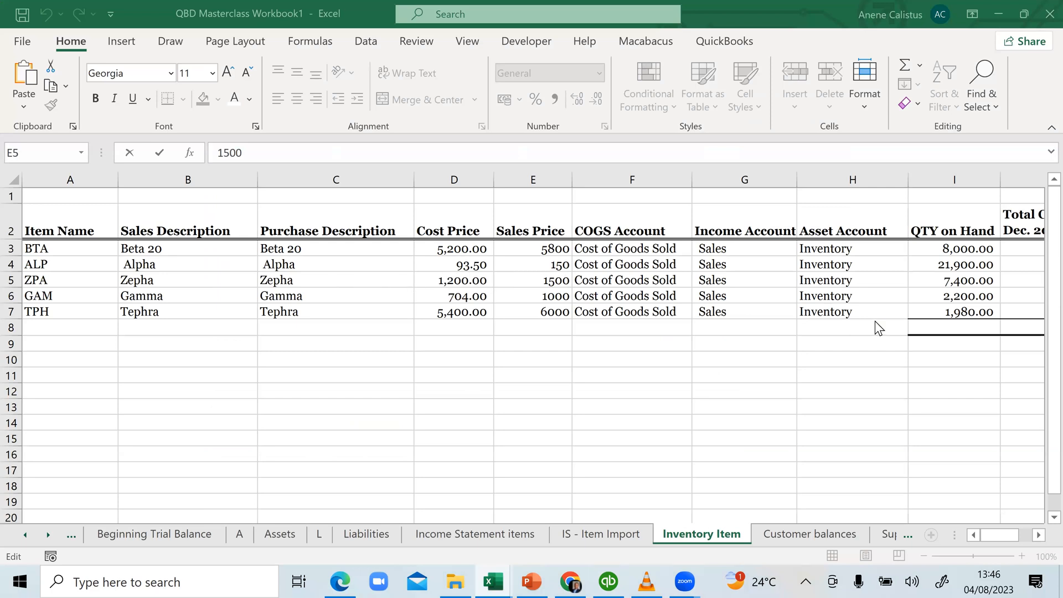
left_click(937, 280)
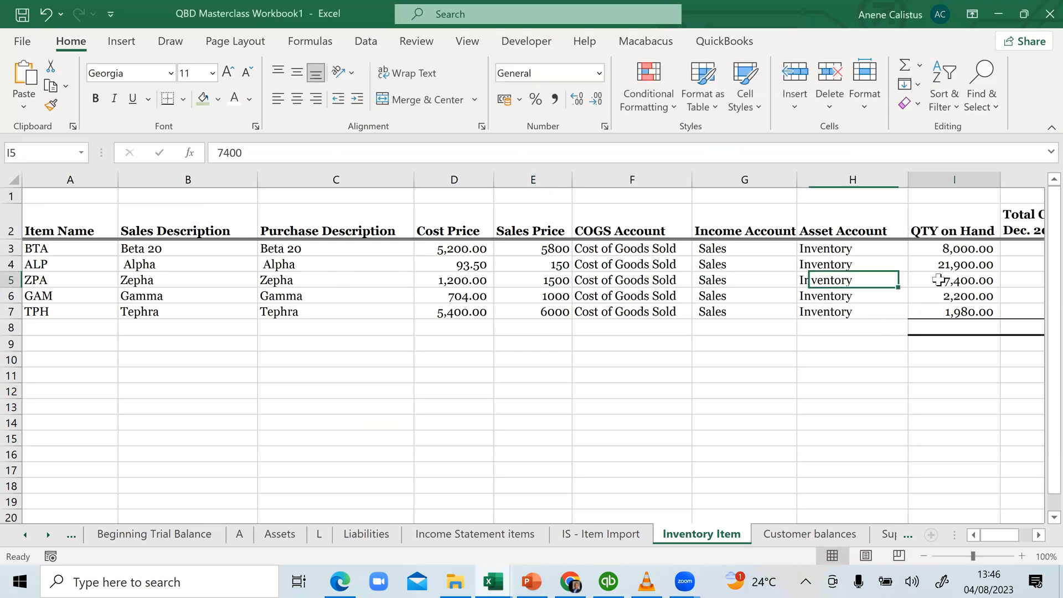
double_click(937, 280)
double_click(987, 283)
key("super+c")
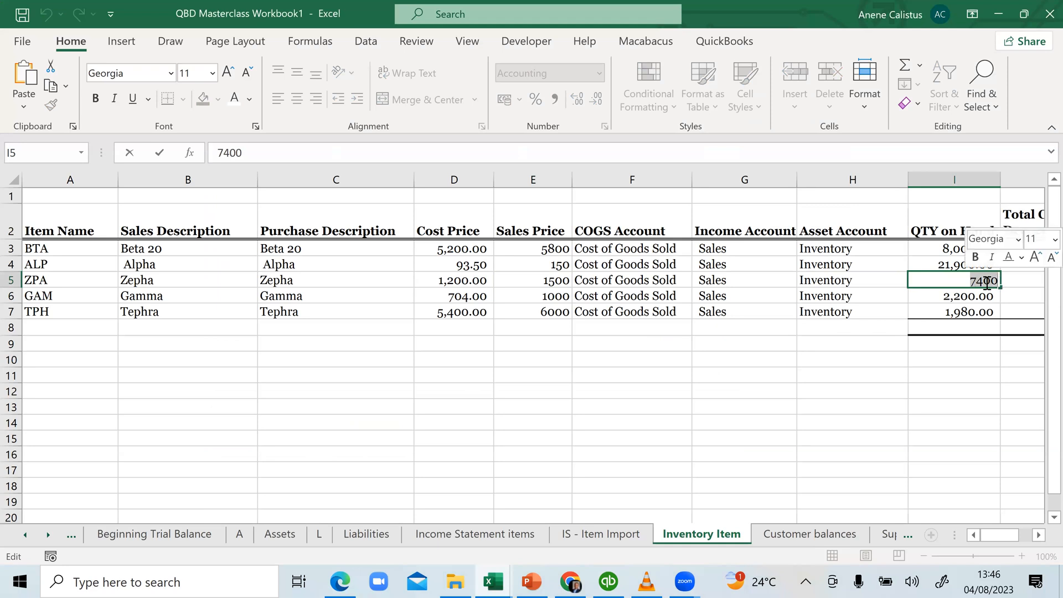
left_click(614, 579)
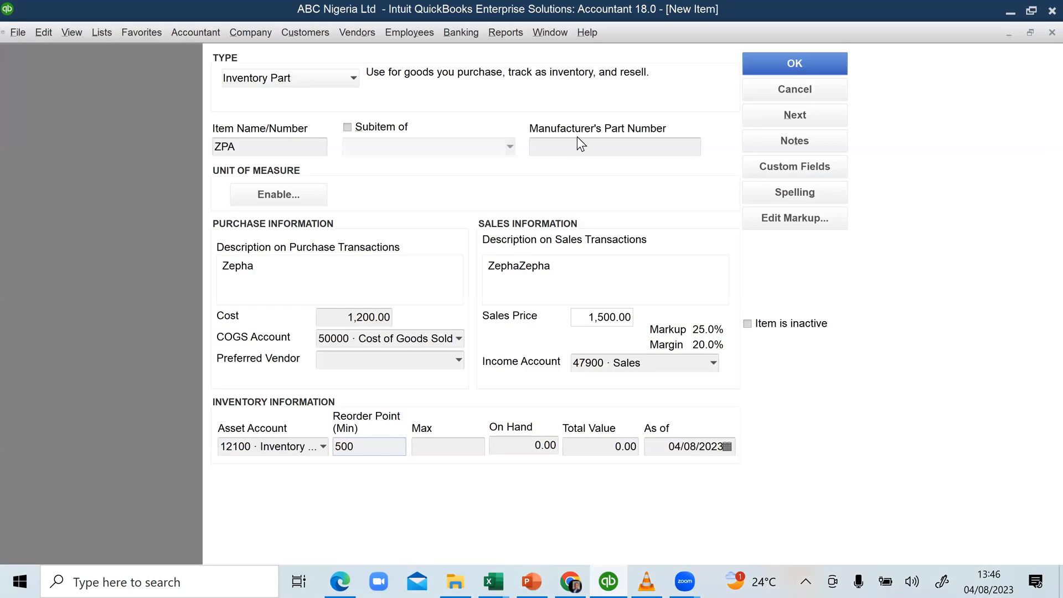
left_click(549, 445)
right_click(550, 445)
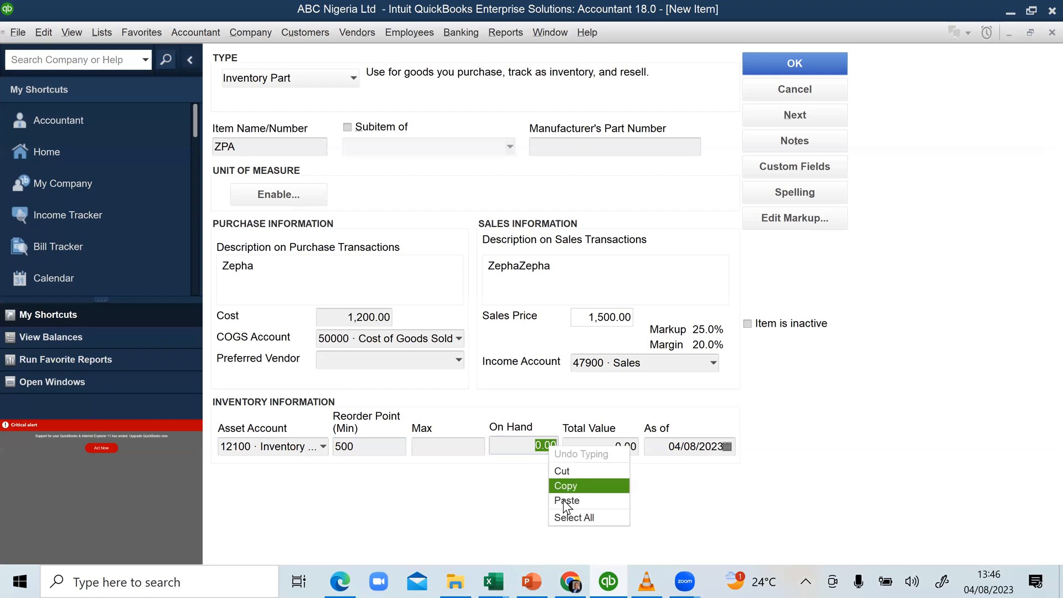
left_click(563, 499)
left_click(599, 446)
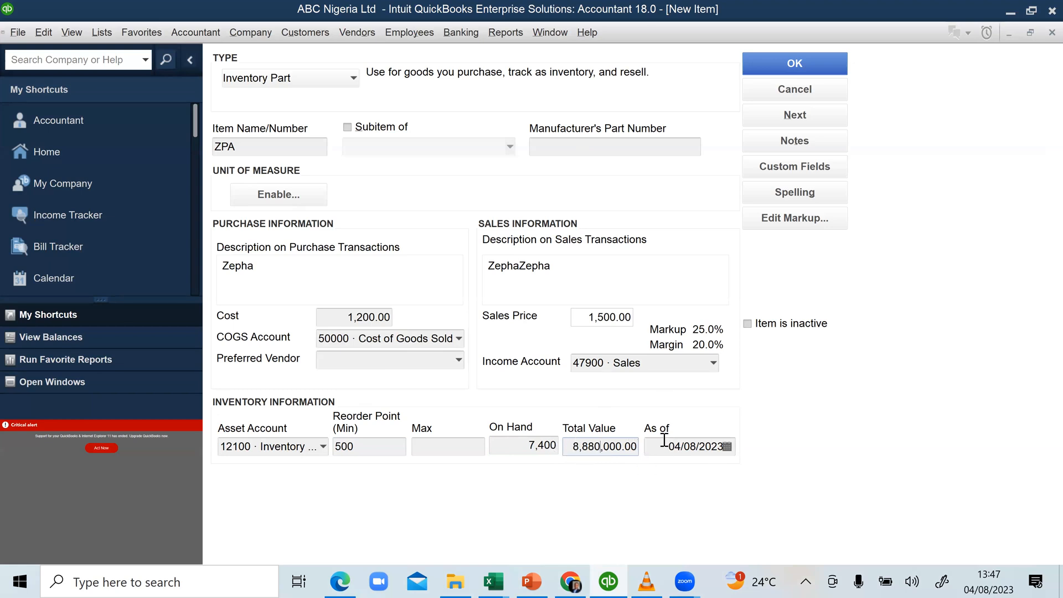
Set ZPA's as-of date to 31/12/2021 and save the item, accepting the past date and leaving the spelling unchanged
left_click_drag(663, 447, 724, 445)
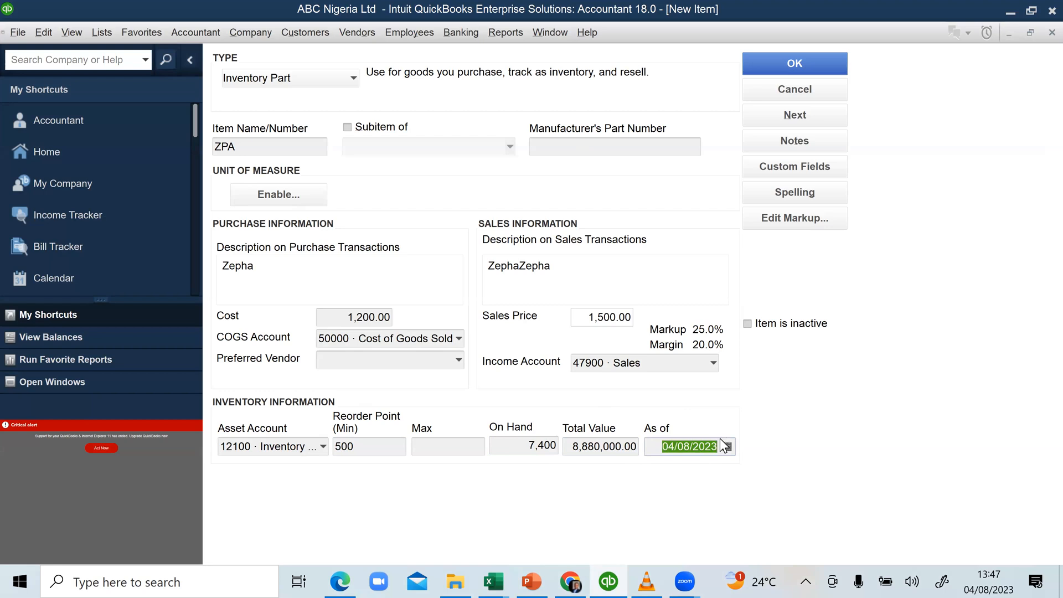
type("31/12/")
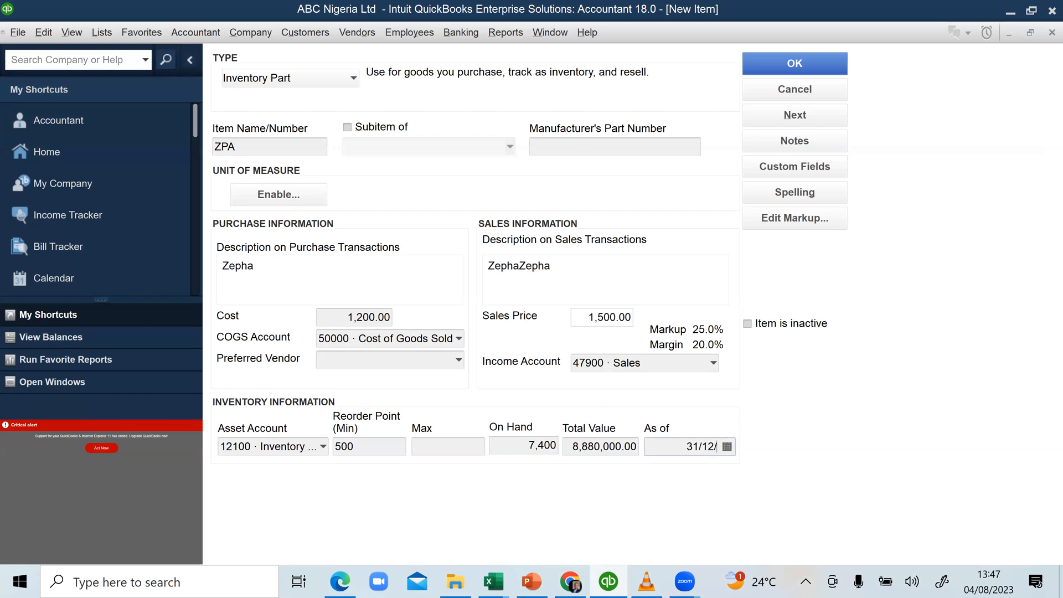
type("2021")
left_click(797, 64)
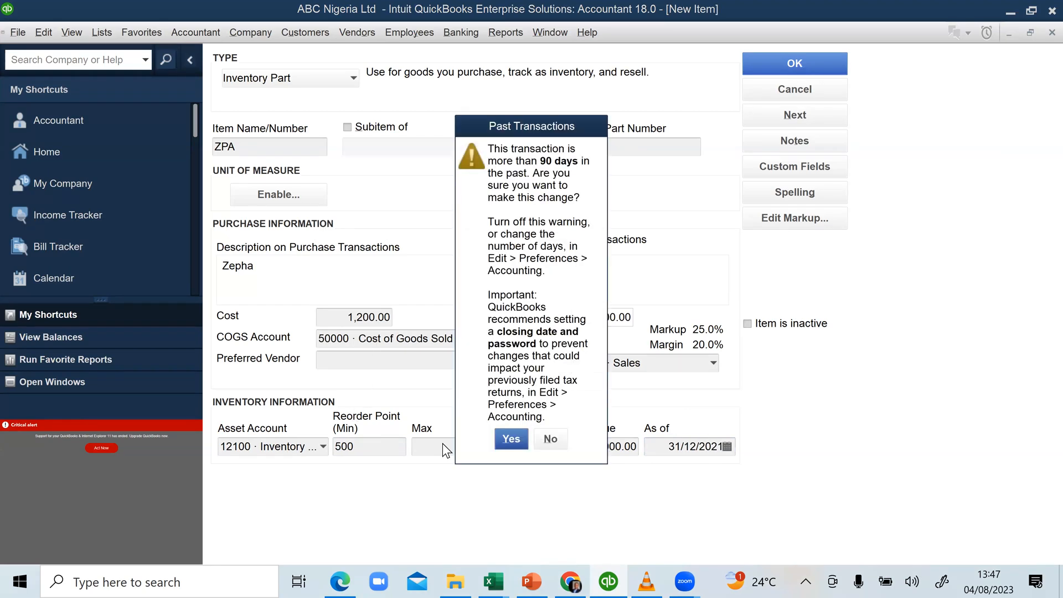
left_click(513, 440)
left_click(701, 156)
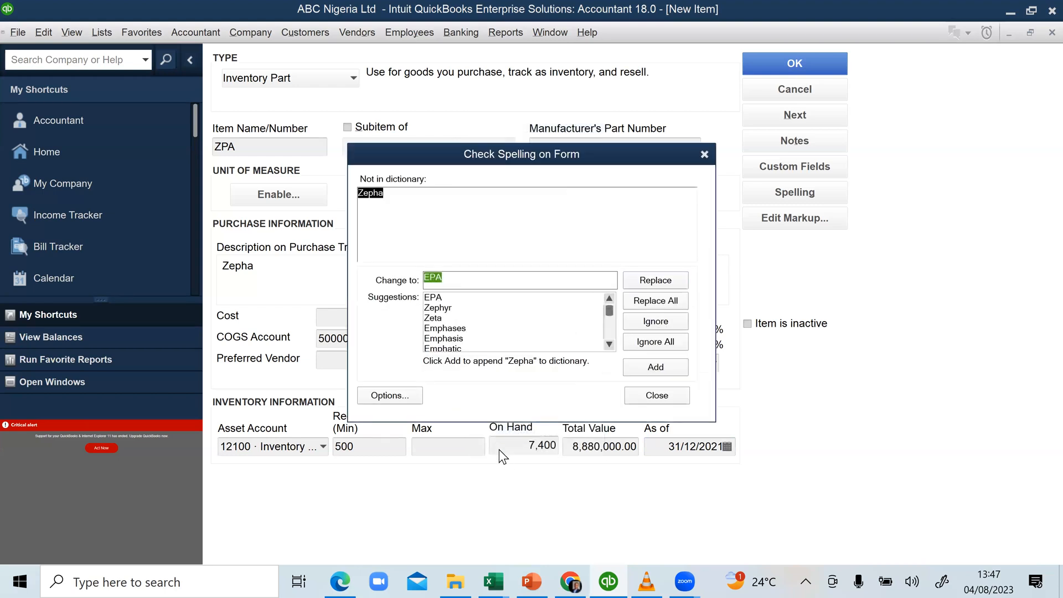
left_click(511, 440)
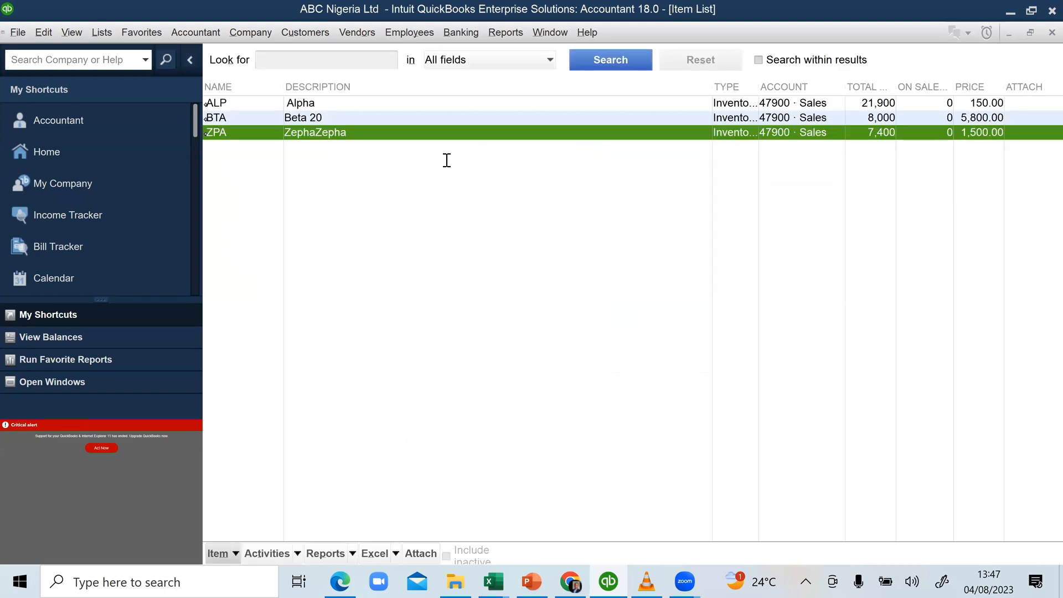
Switch to the Excel inventory sheet and copy the sales description Gamma from the GAM row
left_click(608, 581)
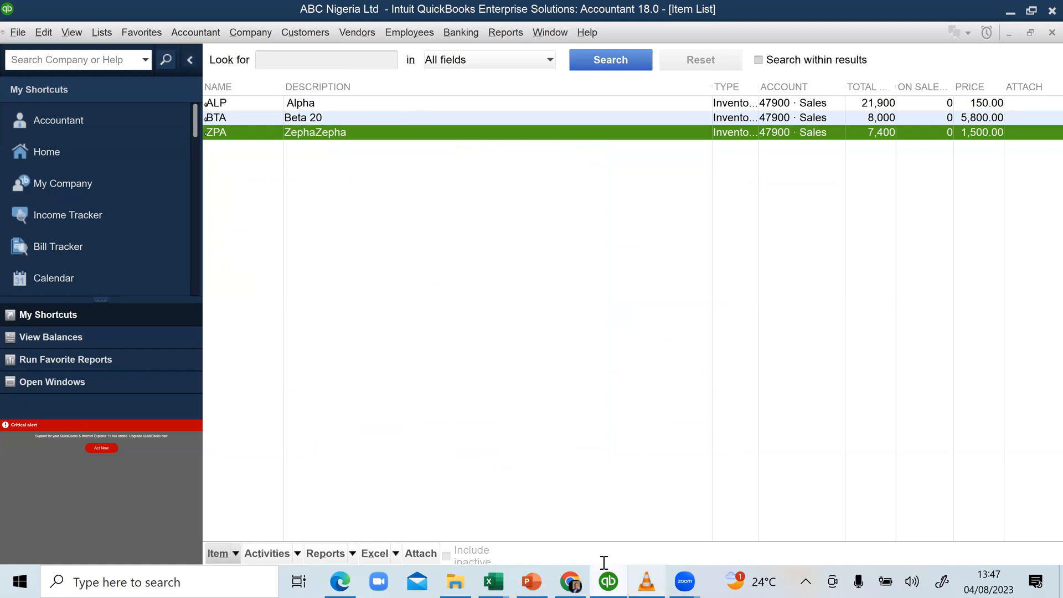
key("alt+Tab")
left_click(57, 294)
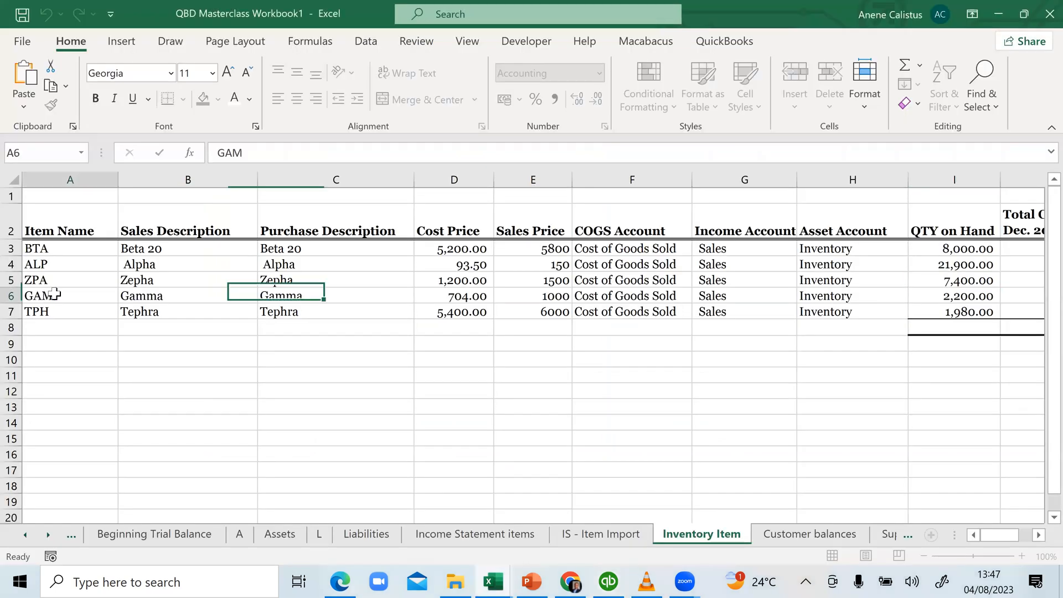
double_click(58, 294)
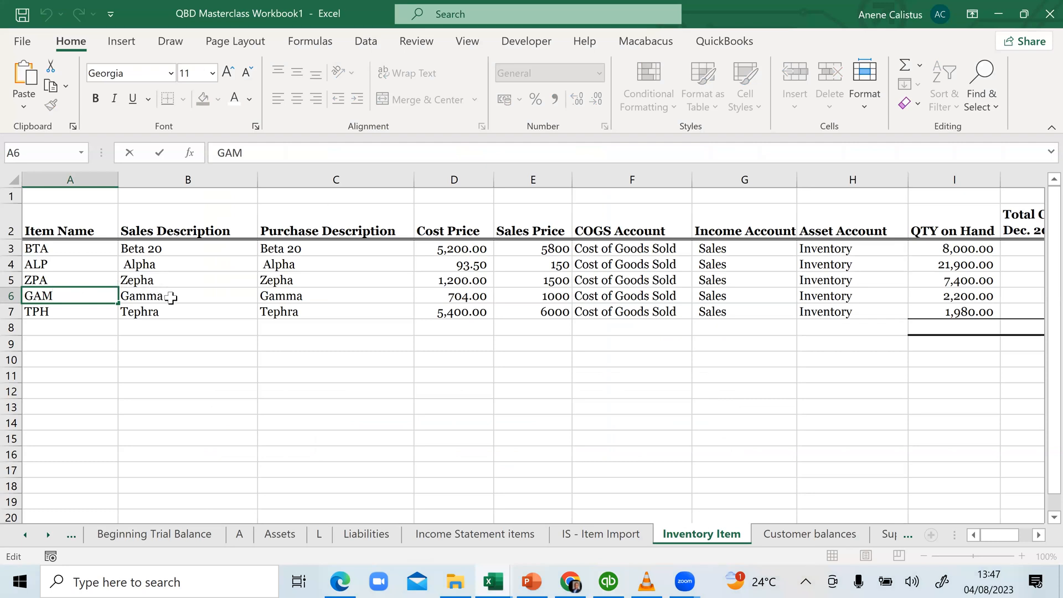
left_click(171, 298)
double_click(171, 297)
left_click_drag(171, 298, 125, 298)
right_click(139, 294)
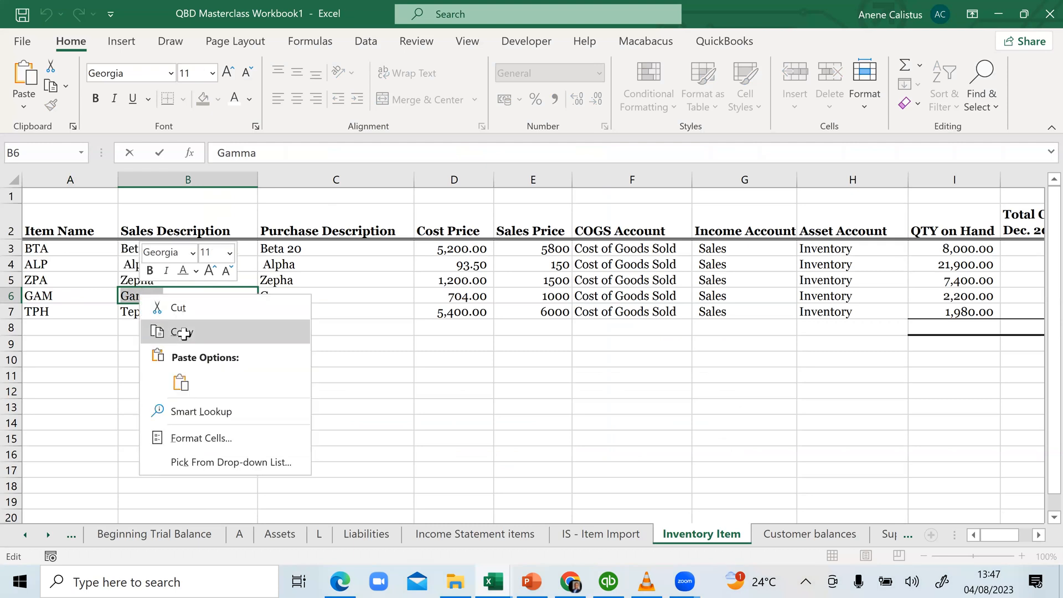
Return to QuickBooks and start another new item of type Inventory Part
left_click(604, 574)
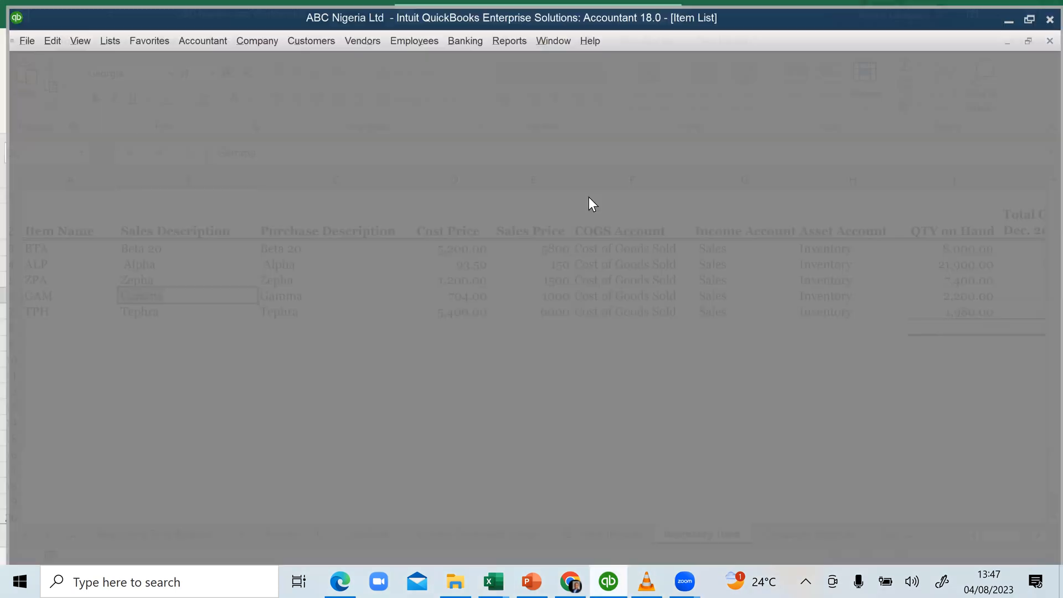
left_click(235, 555)
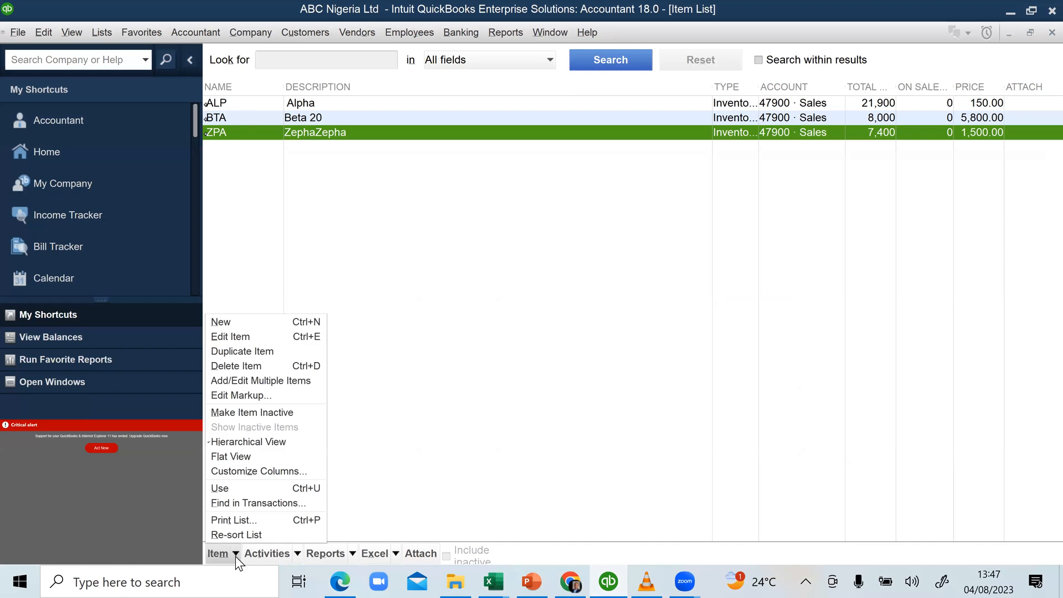
left_click(240, 323)
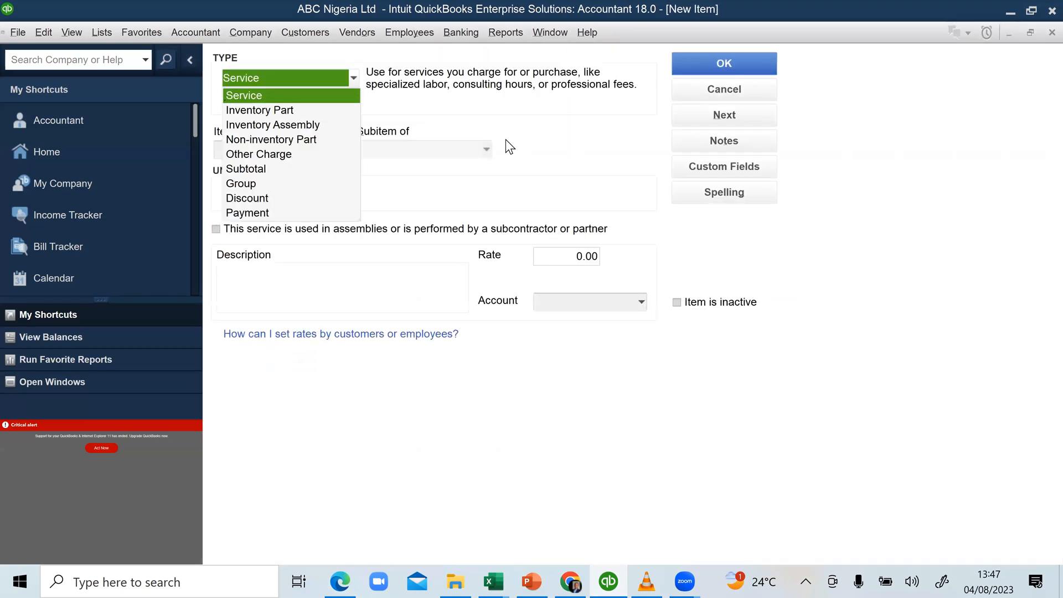
left_click(264, 112)
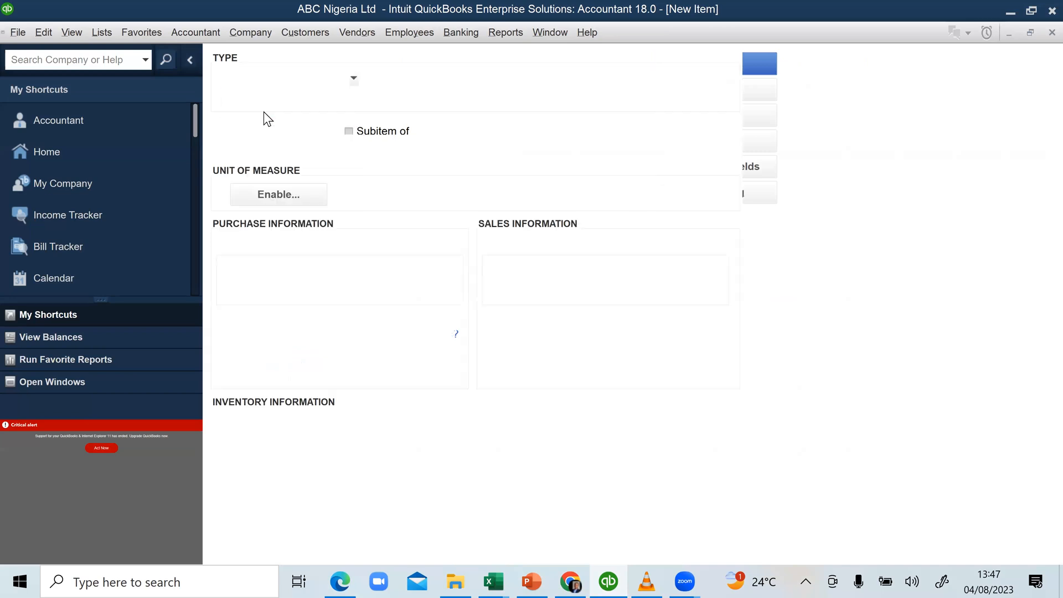
Paste Gamma into the new item's purchase description and sales description
left_click(288, 280)
right_click(284, 280)
left_click(309, 336)
left_click(580, 272)
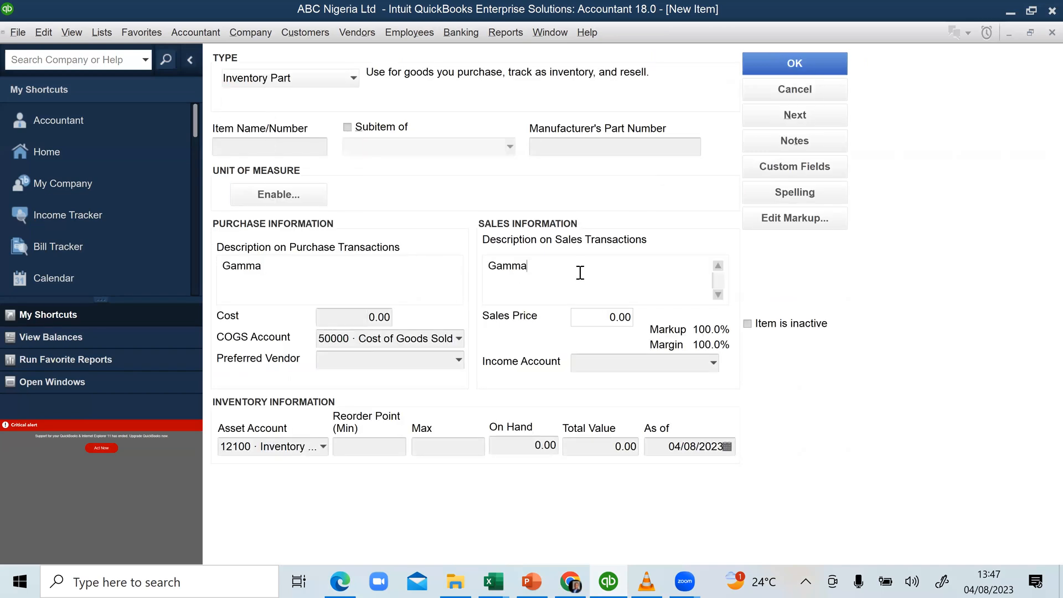
right_click(579, 272)
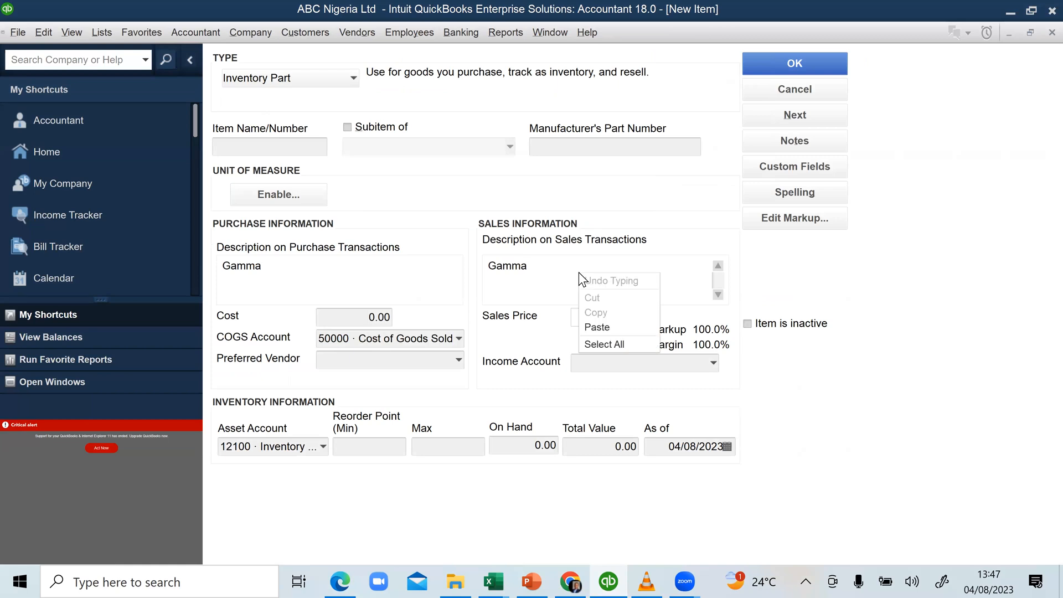
left_click(291, 146)
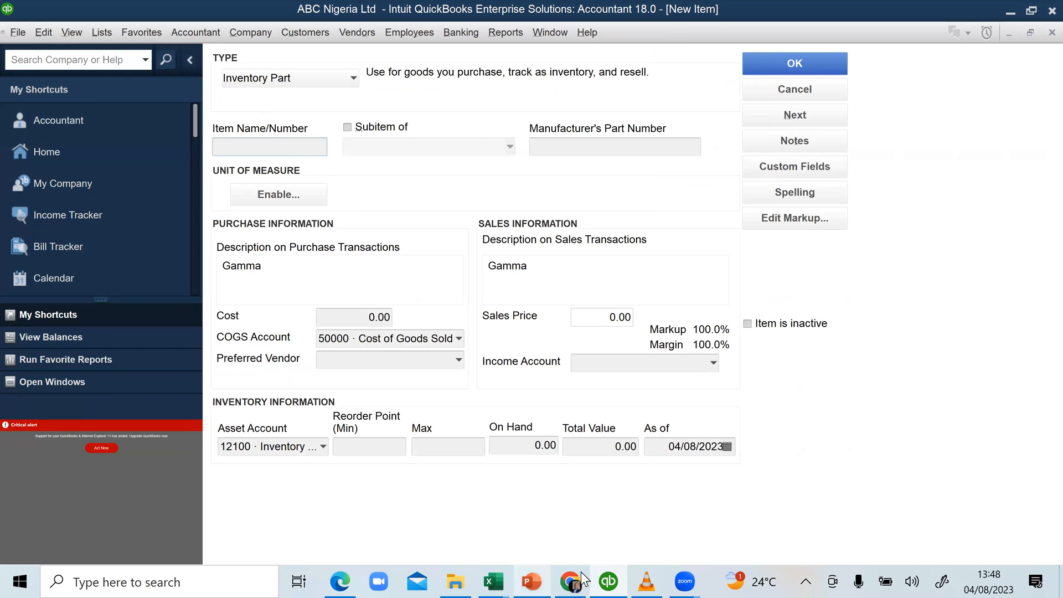
Switch to the Excel inventory sheet and copy the cost price 704 from the GAM row
key("alt+Tab")
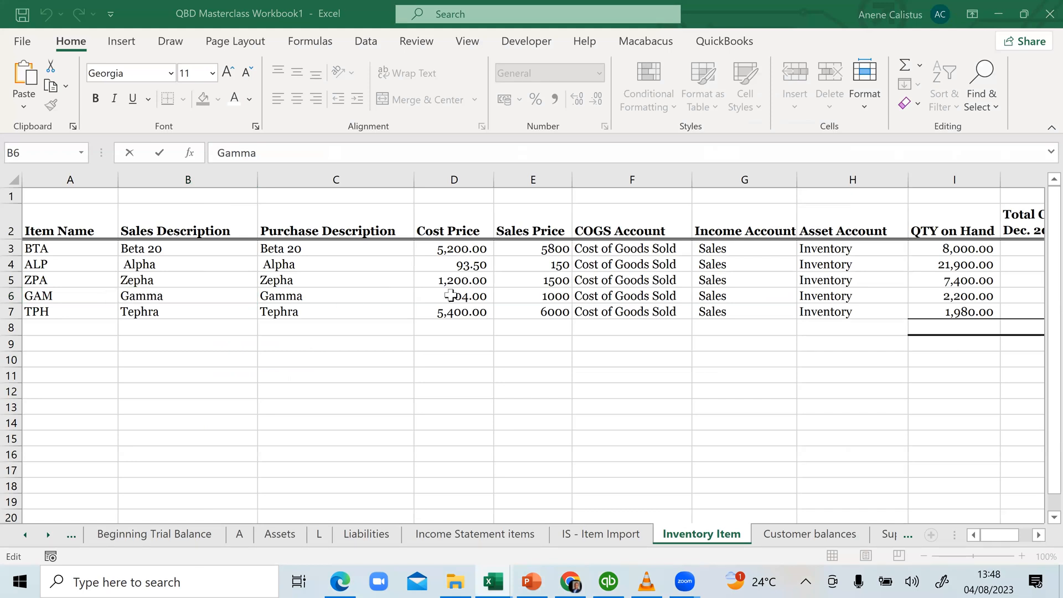
left_click(450, 295)
double_click(465, 296)
left_click_drag(471, 296, 488, 296)
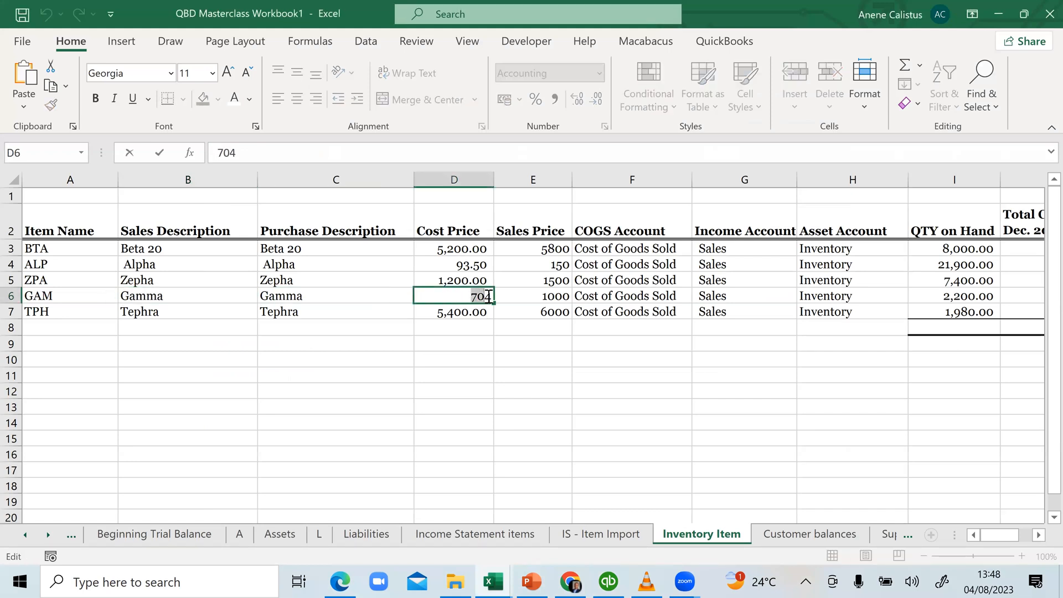
right_click(485, 296)
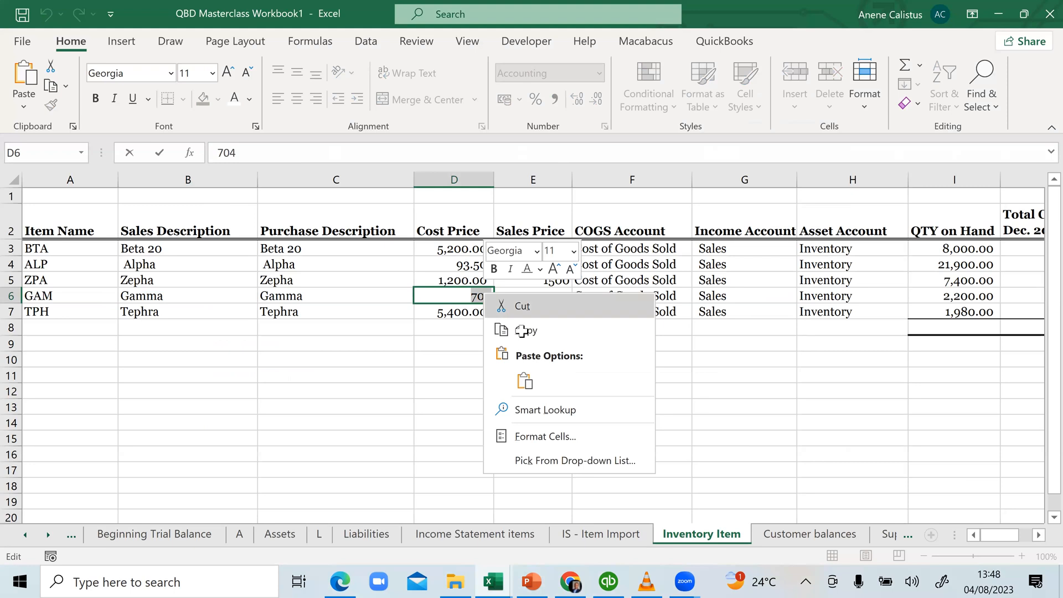
left_click(521, 331)
Return to QuickBooks and paste 704 as the cost of the new Gamma item
left_click(609, 580)
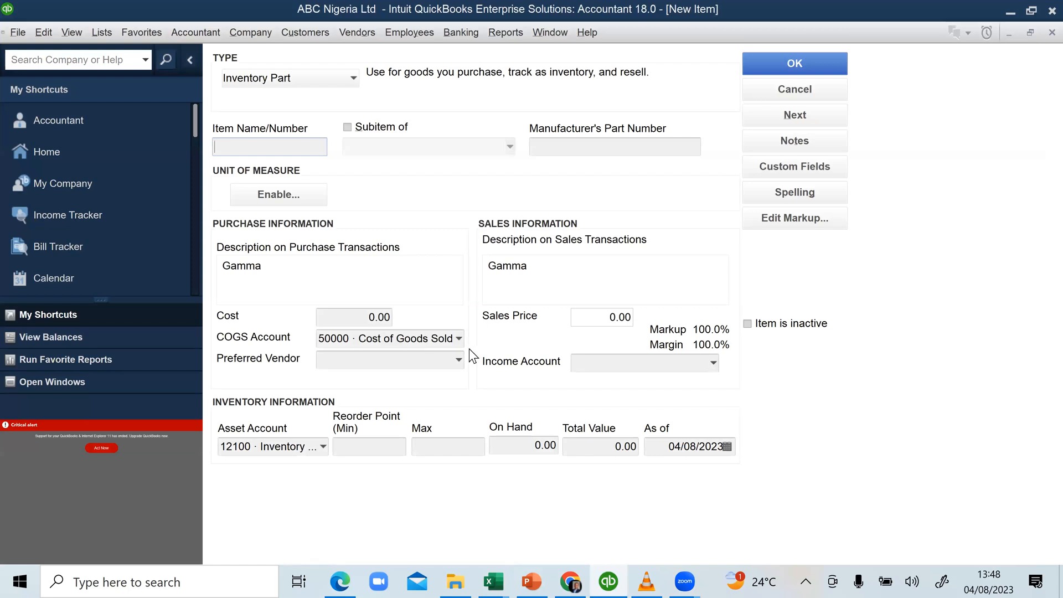
left_click(393, 318)
right_click(388, 311)
left_click(404, 368)
Set Gamma's sales price to 1000 and its income account to 47900 · Sales
left_click(607, 319)
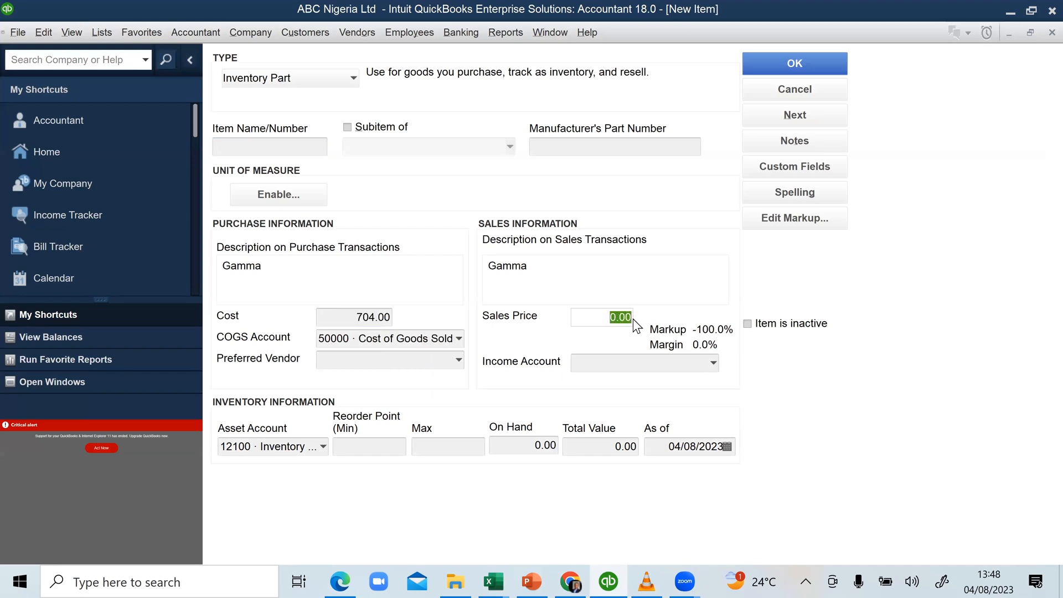
type("1000")
left_click(653, 363)
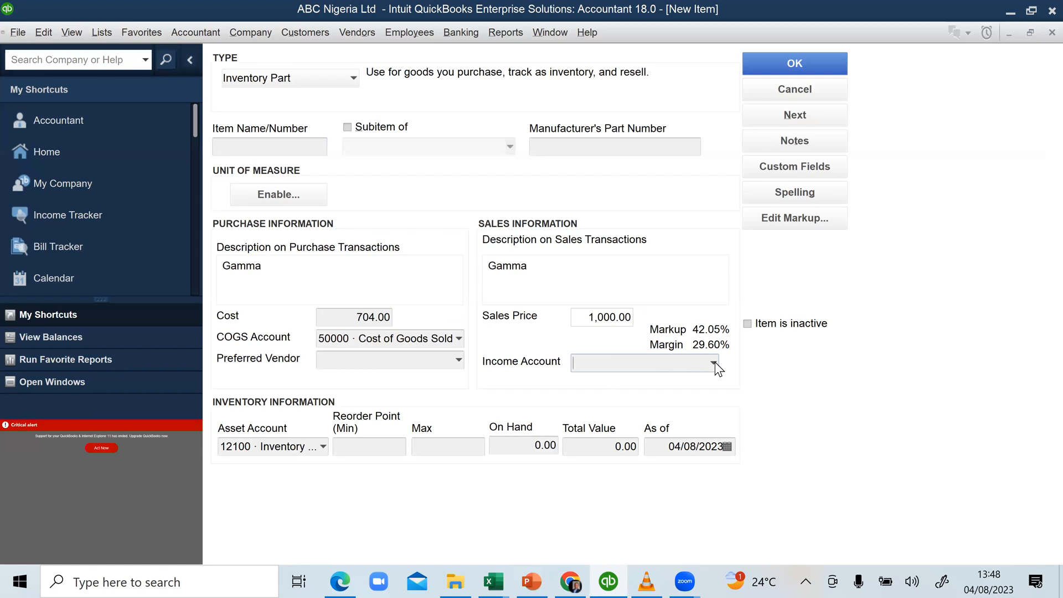
left_click(677, 359)
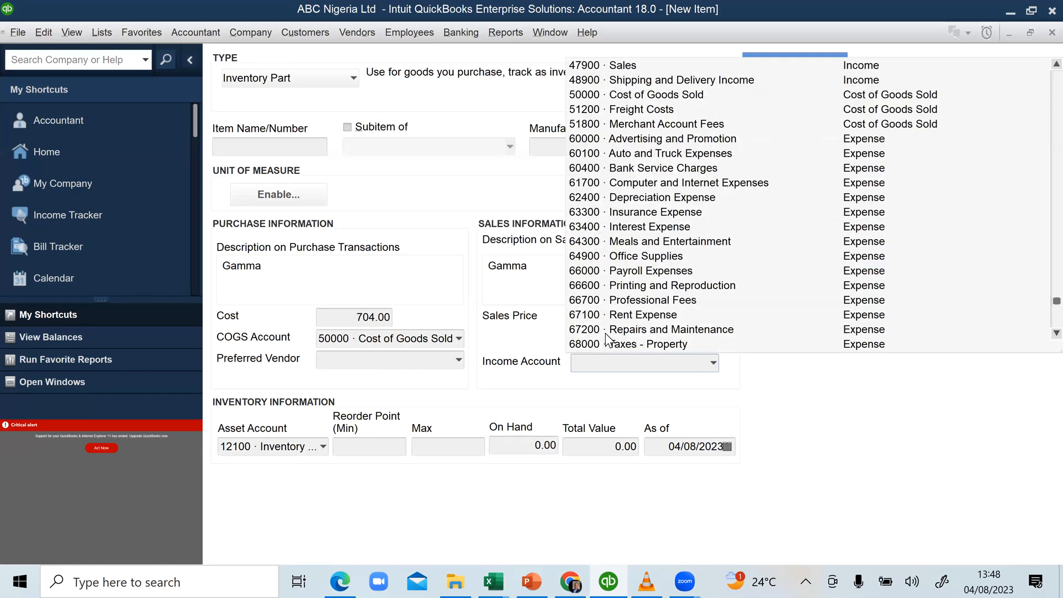
left_click(586, 367)
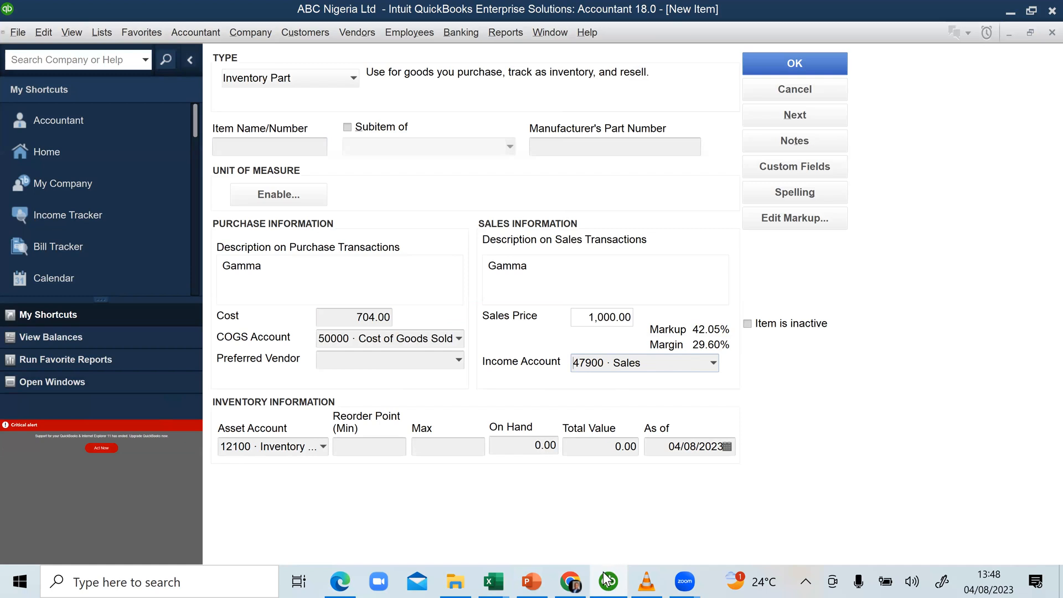
Look up GAM's quantity in the Excel inventory sheet and enter 2200 as the on-hand quantity in QuickBooks
key("alt+Tab")
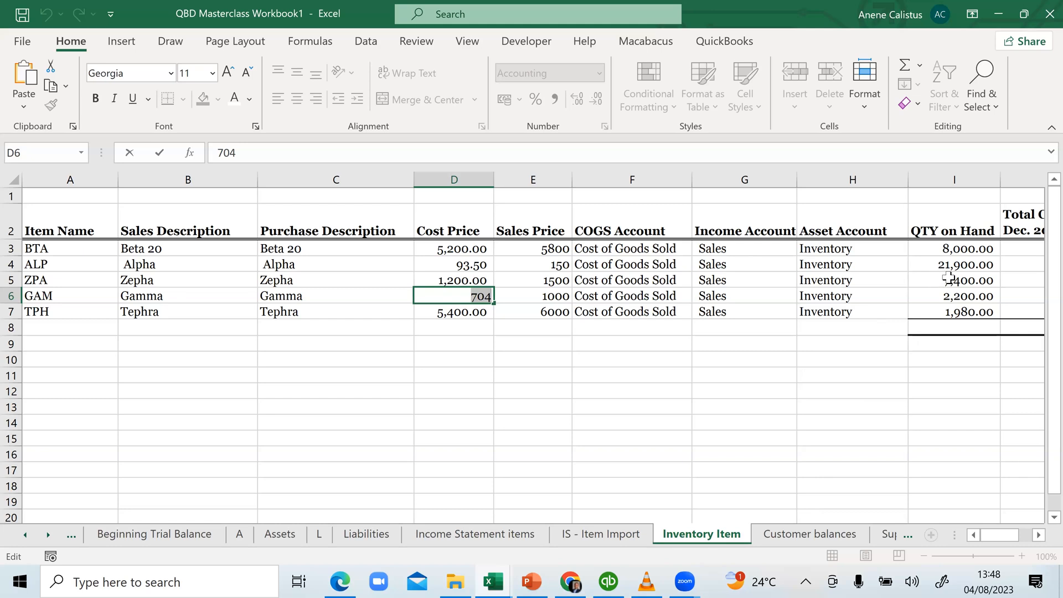
left_click(961, 293)
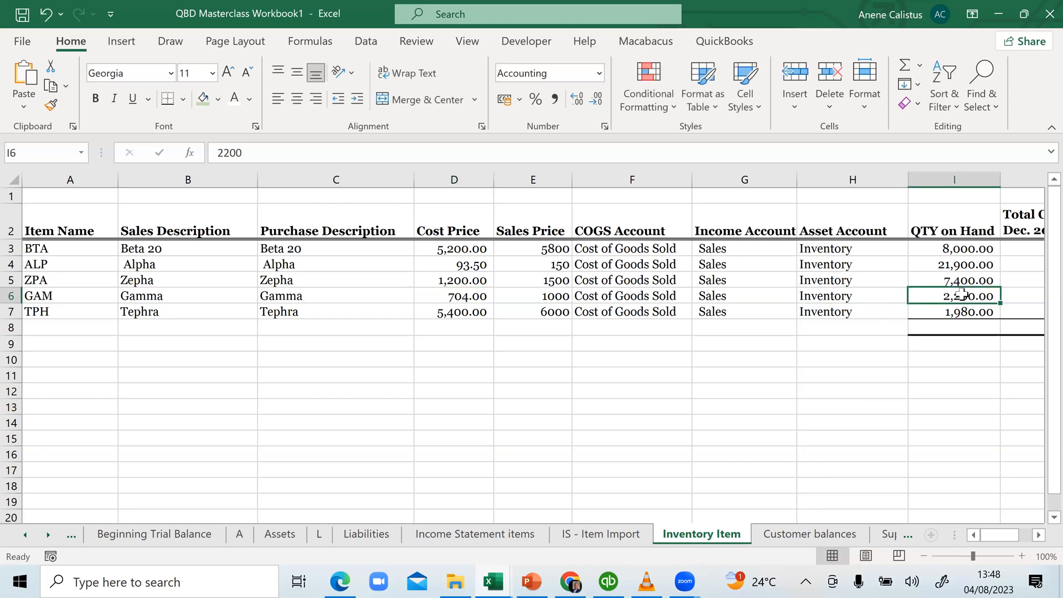
left_click(684, 582)
left_click(609, 575)
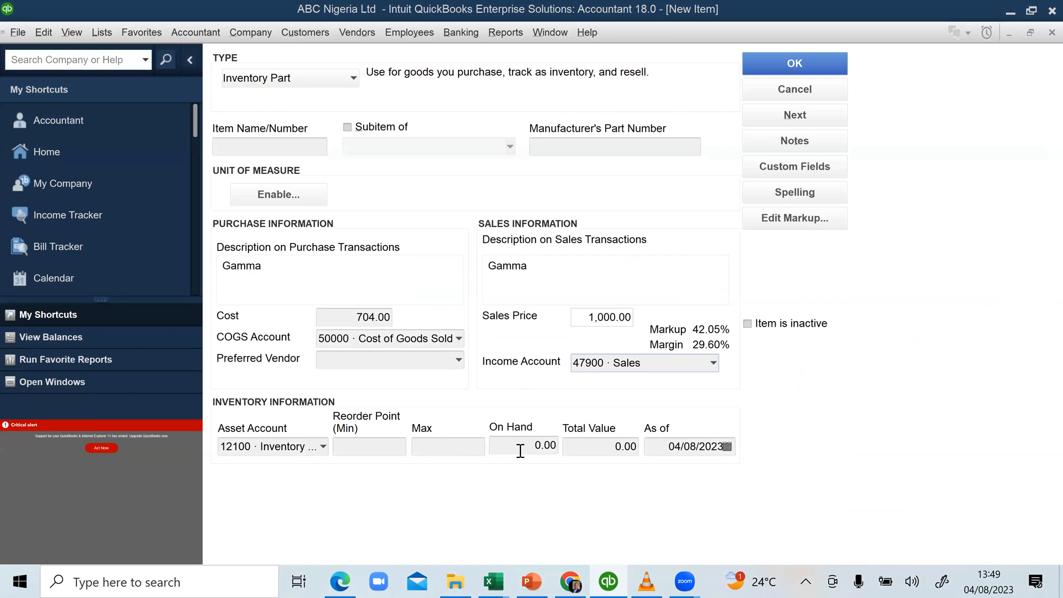
left_click(545, 445)
type("2200")
Set Gamma's minimum reorder point to 500 and as-of date to 31/12/2021, and try to save the item
left_click(387, 446)
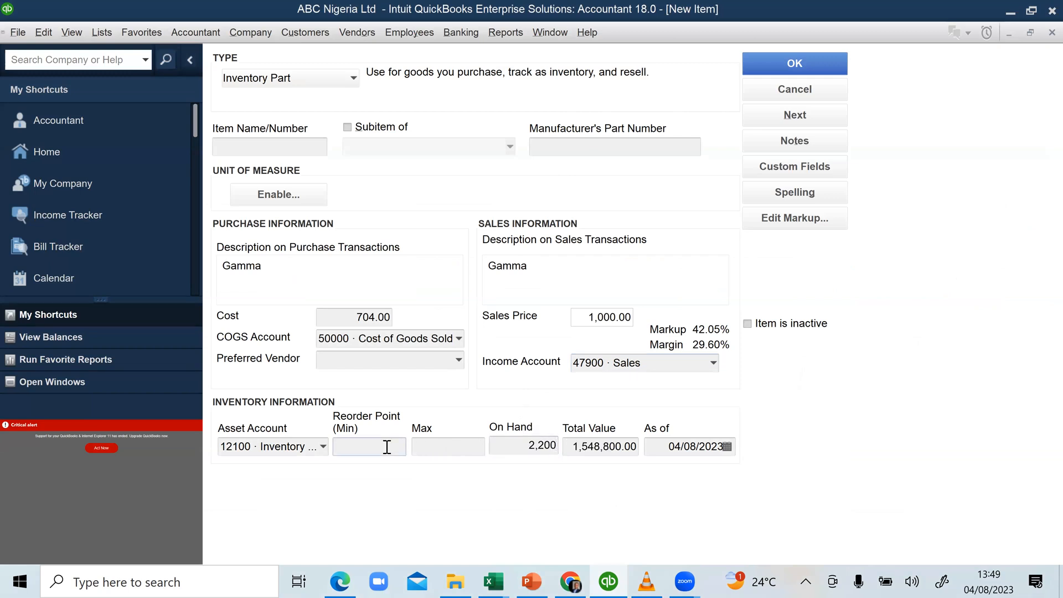
type("500")
left_click(712, 448)
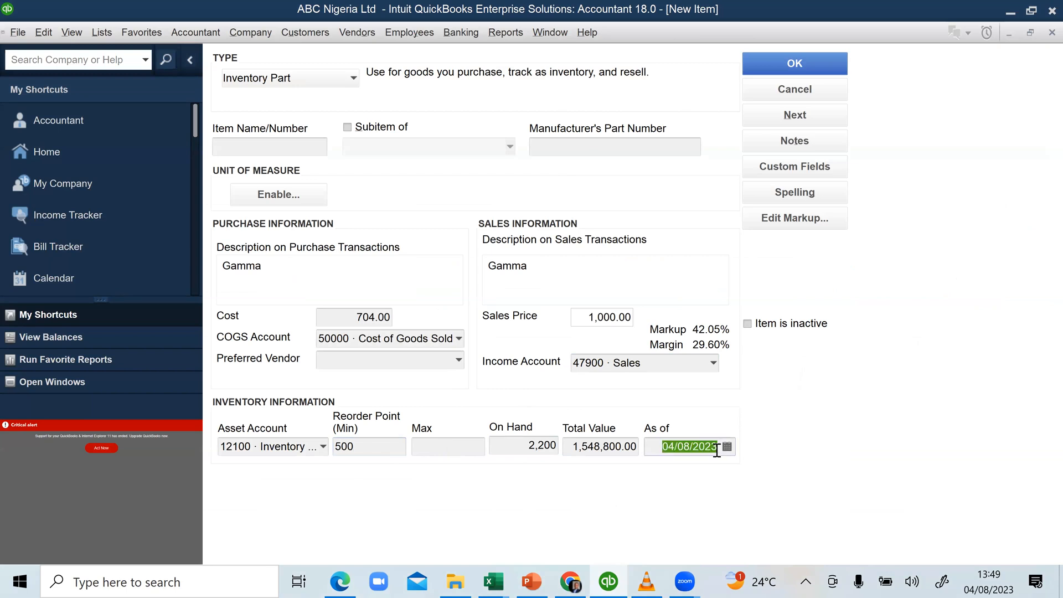
type("31/12/2021")
left_click(788, 70)
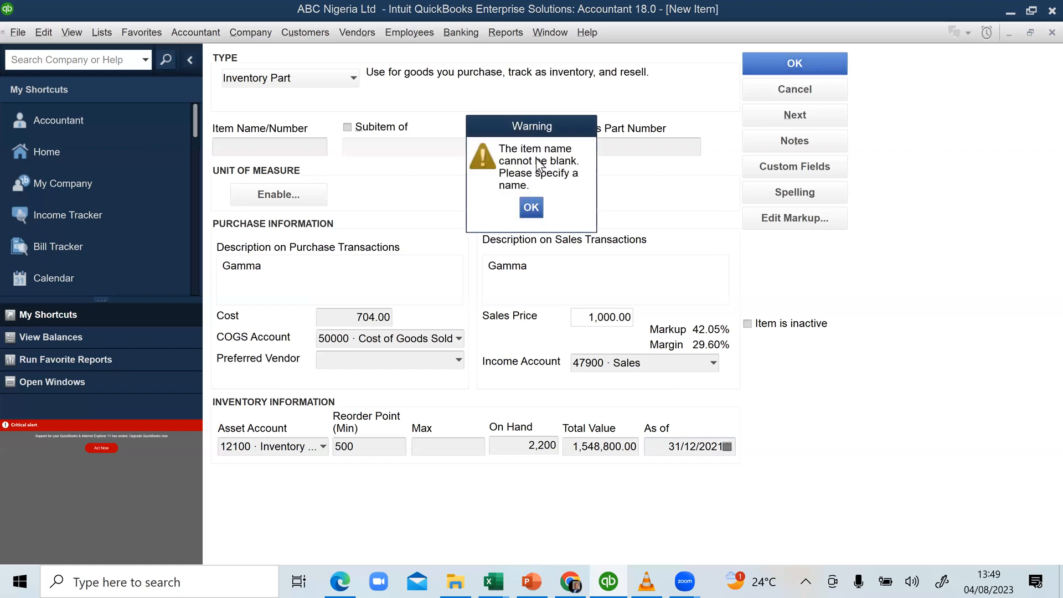
left_click(531, 207)
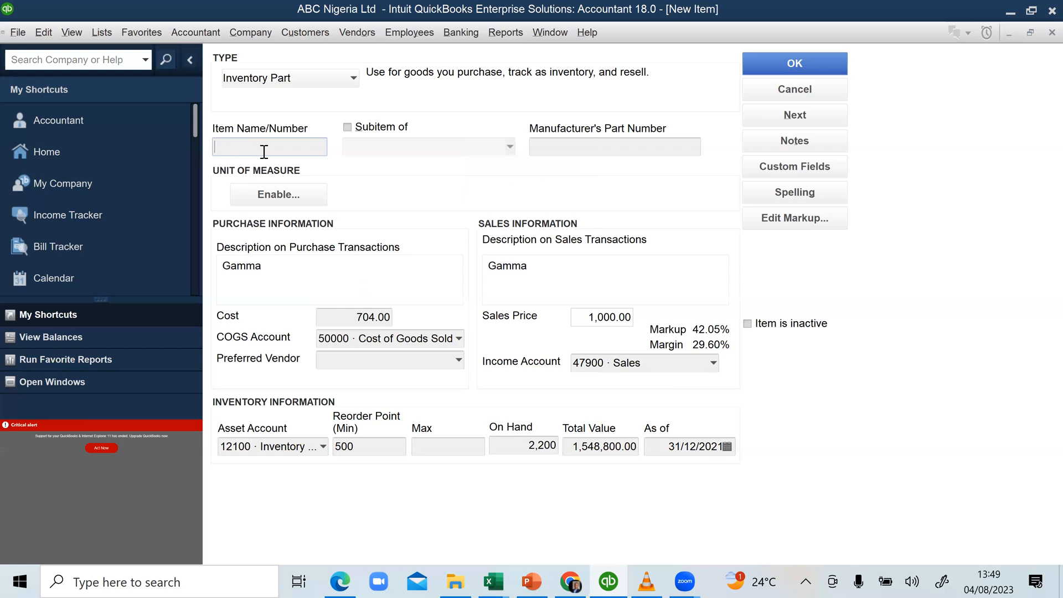
Switch to the Excel inventory sheet and copy the item name GAM
key("alt+Tab")
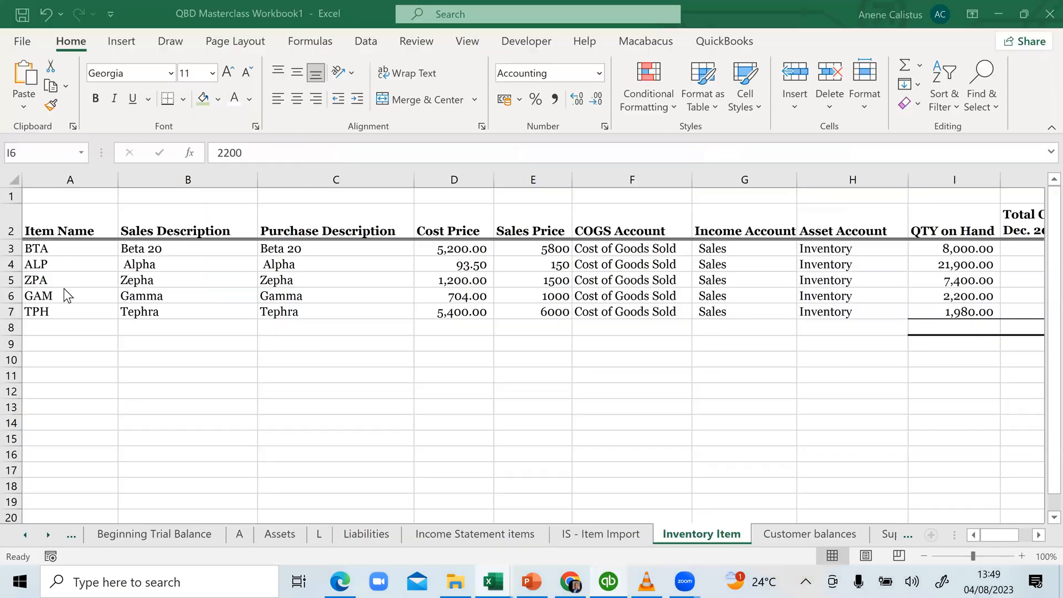
double_click(51, 296)
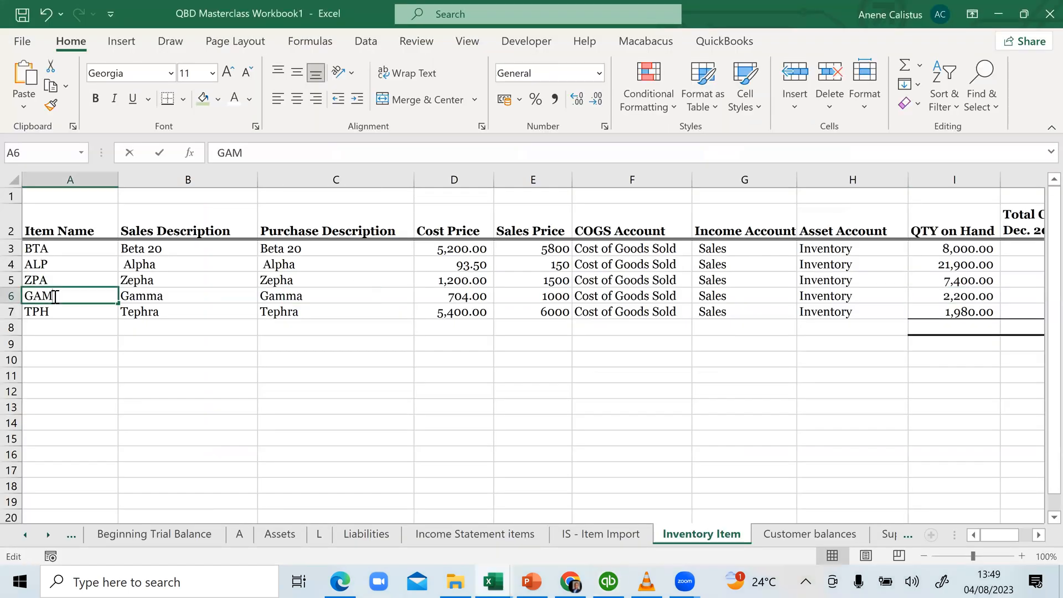
double_click(42, 297)
right_click(41, 299)
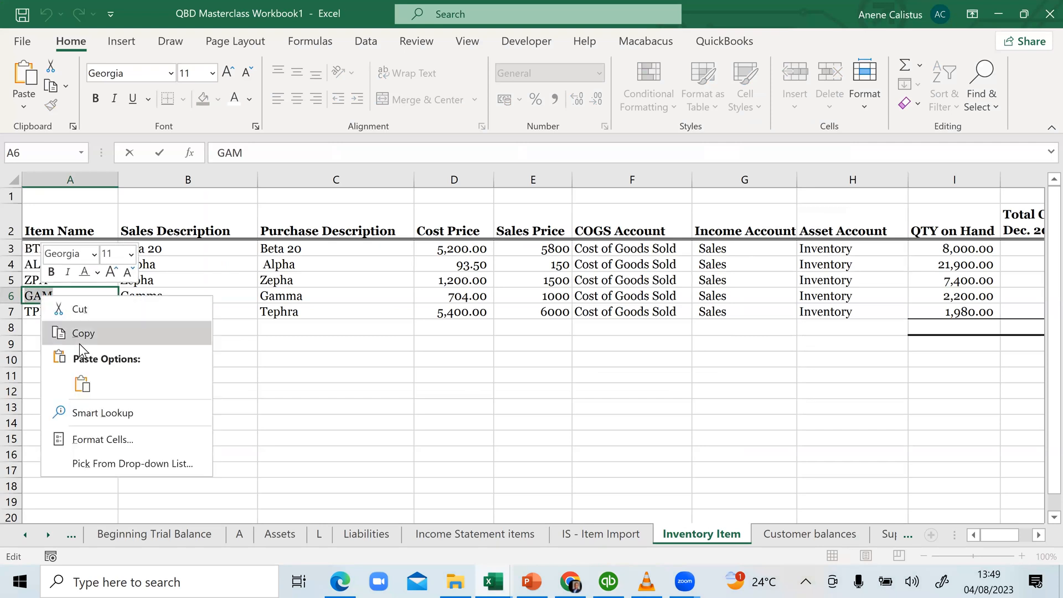
left_click(78, 342)
Return to QuickBooks, paste GAM as the item name and save the item, accepting the past transaction date
left_click(609, 581)
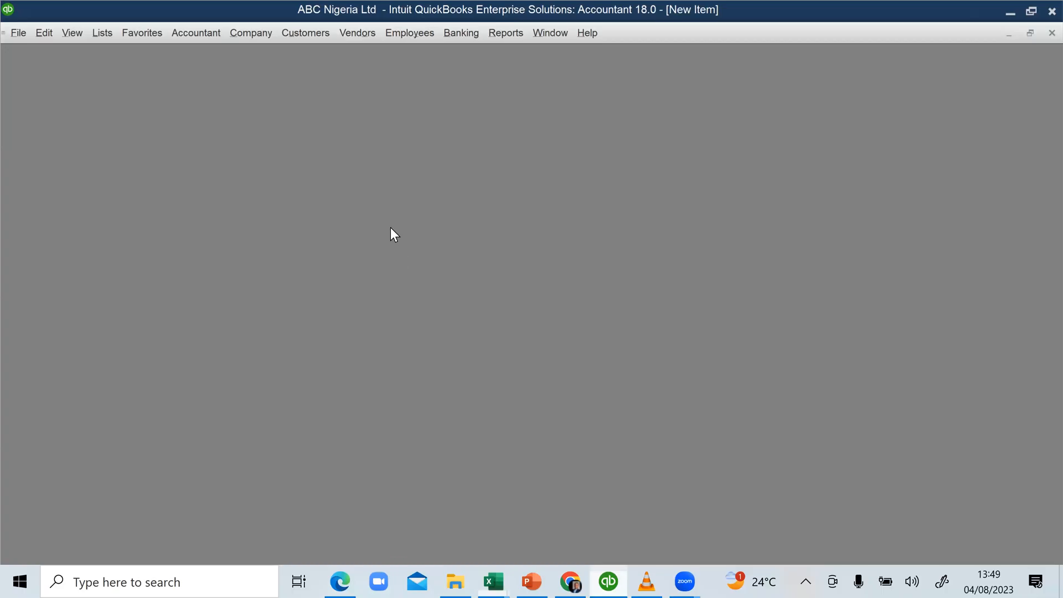
right_click(287, 197)
left_click(287, 198)
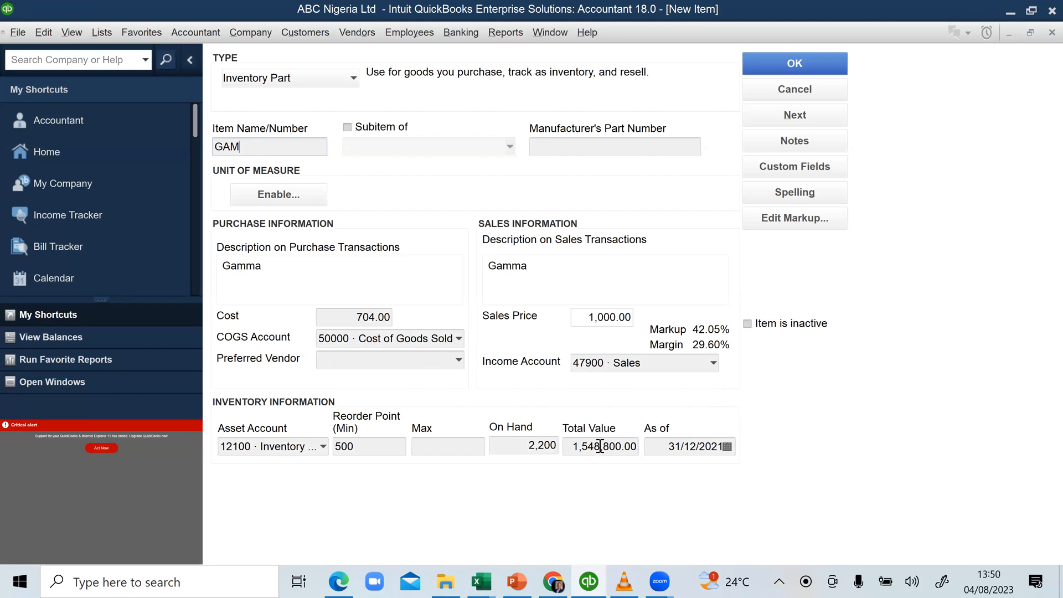
left_click(788, 70)
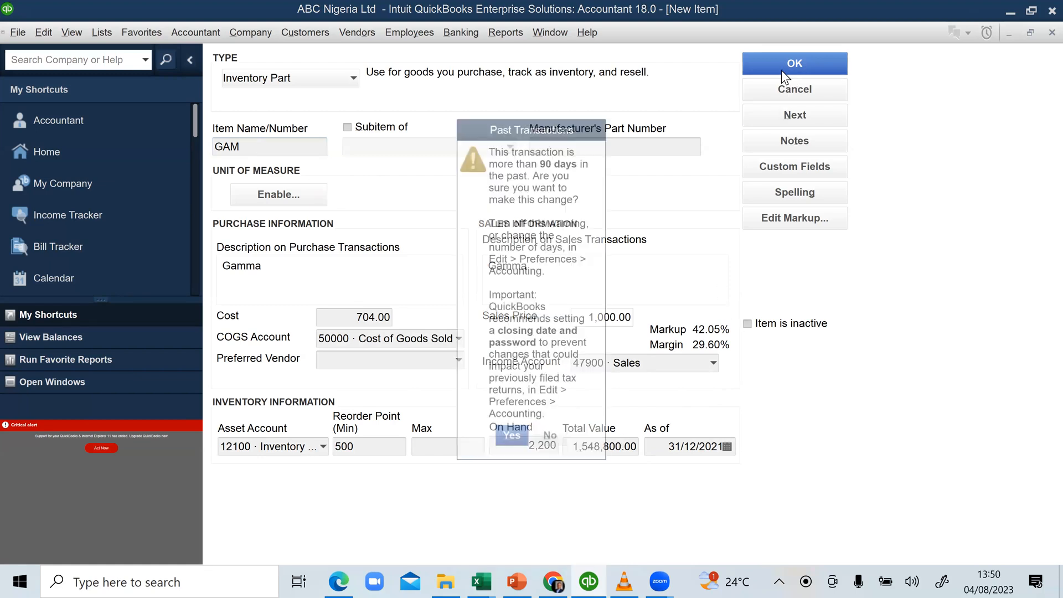
left_click(517, 438)
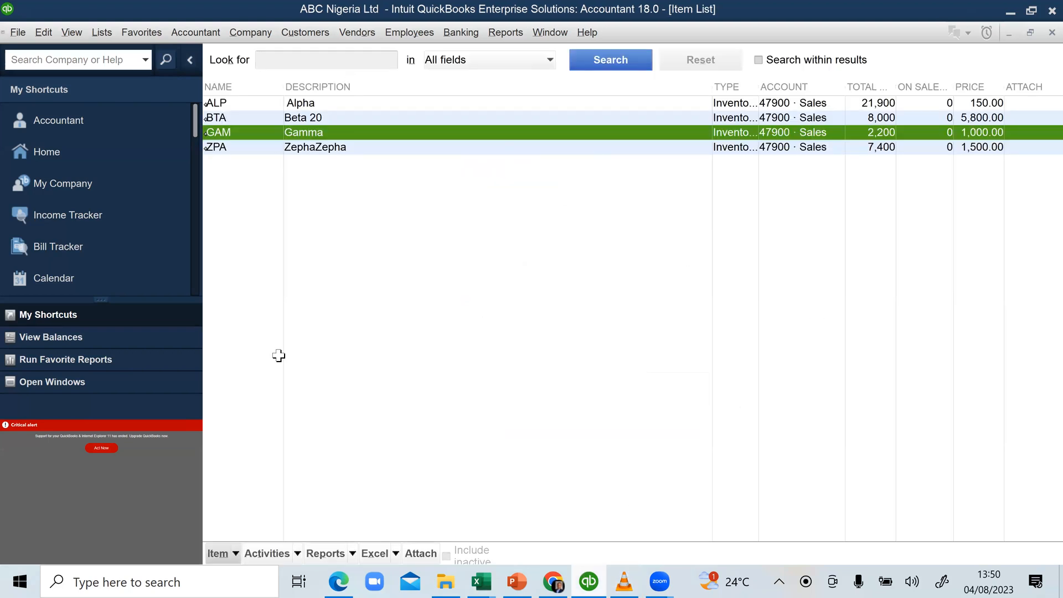
Switch to the Excel inventory sheet and copy the item name TPH
key("super+Down")
key("alt+Tab")
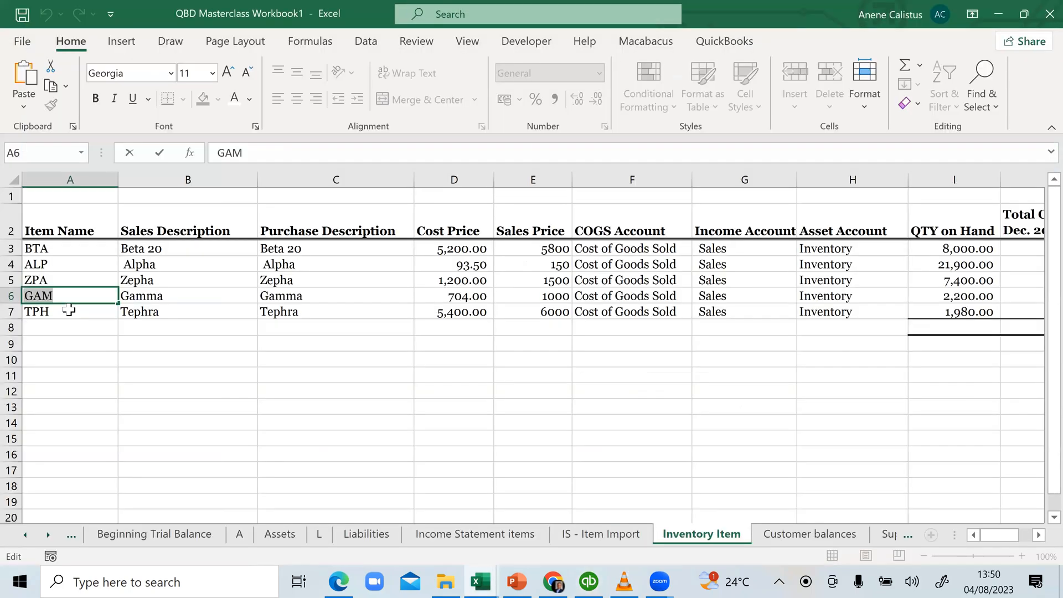
left_click(70, 310)
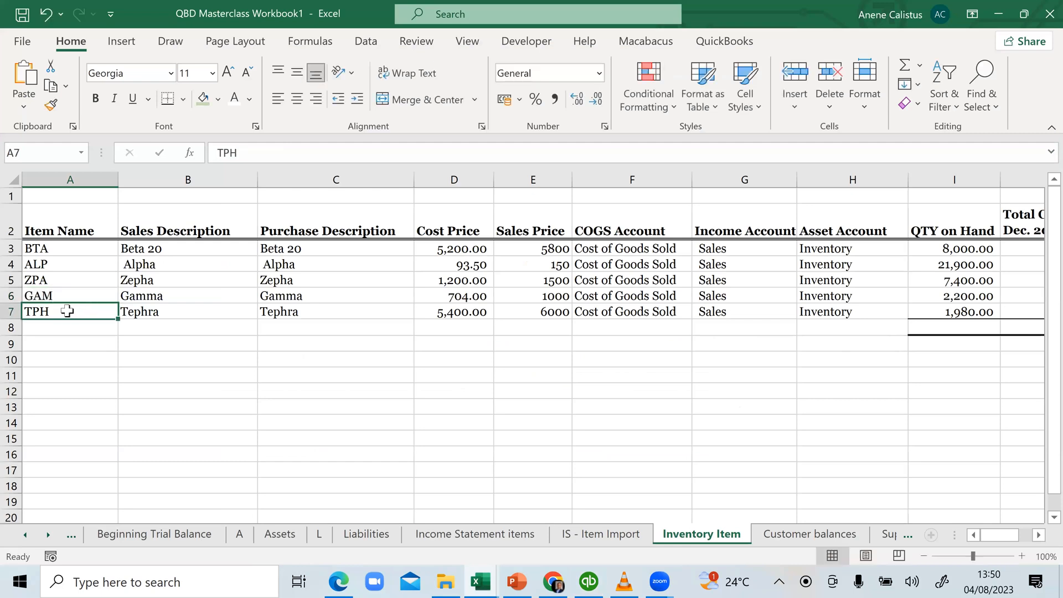
double_click(31, 313)
right_click(43, 320)
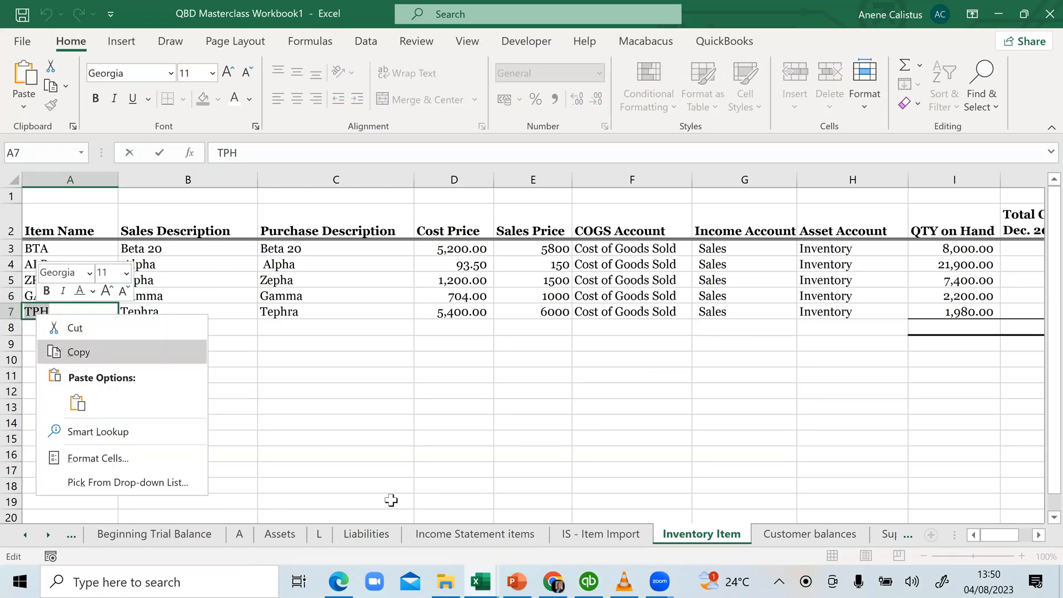
left_click(78, 351)
Return to QuickBooks and start a new Inventory Part item with TPH pasted as its name
left_click(589, 581)
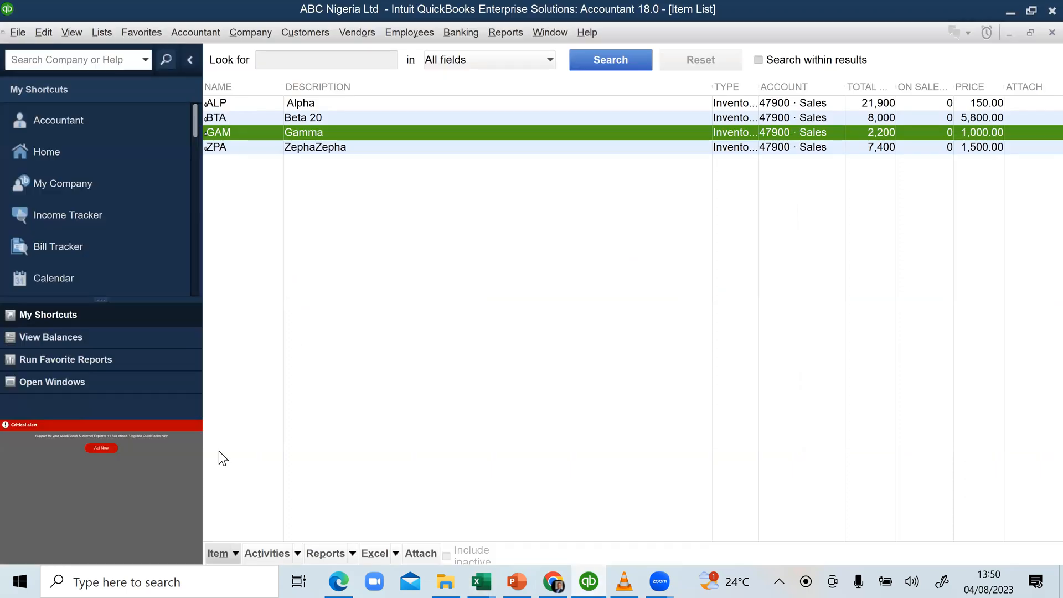
left_click(254, 320)
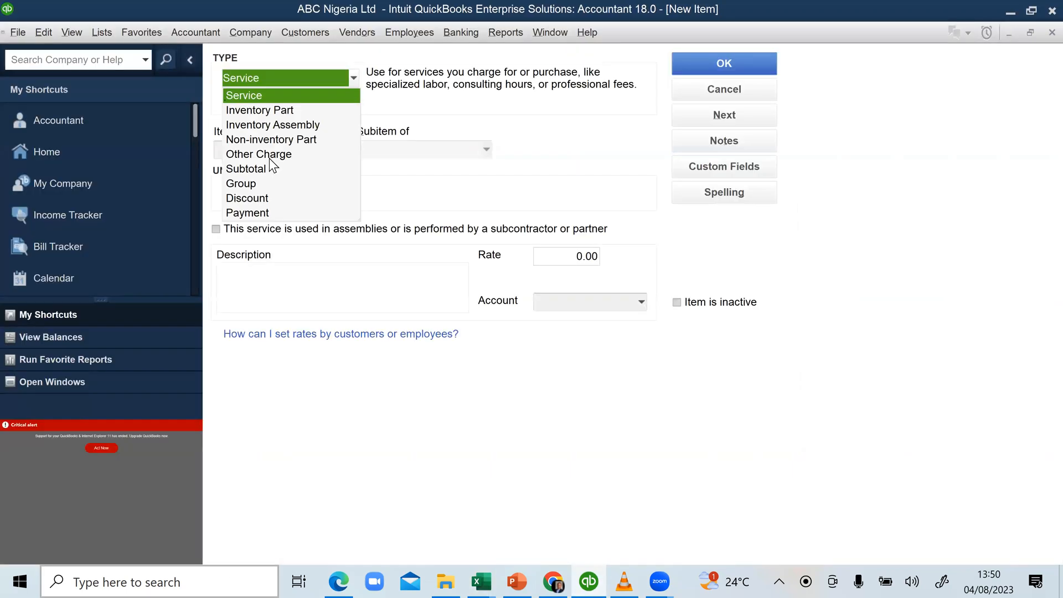
left_click(275, 109)
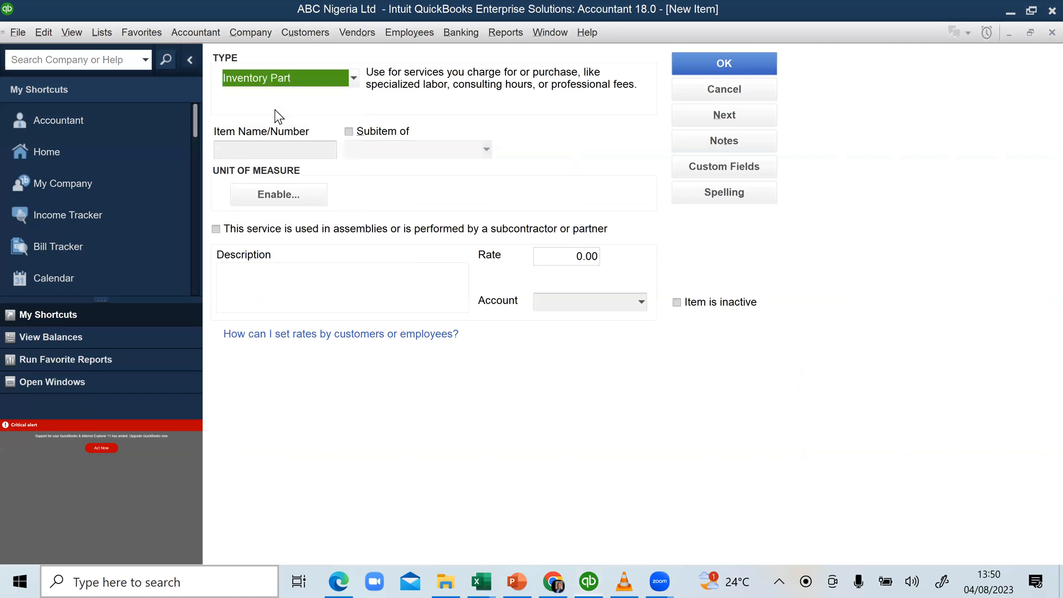
right_click(272, 149)
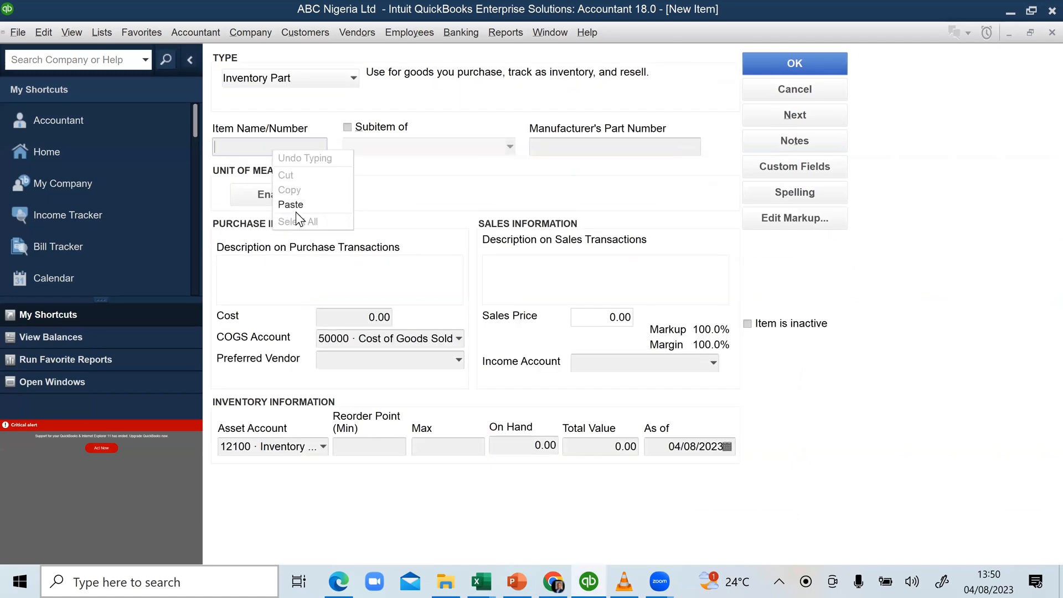
left_click(292, 204)
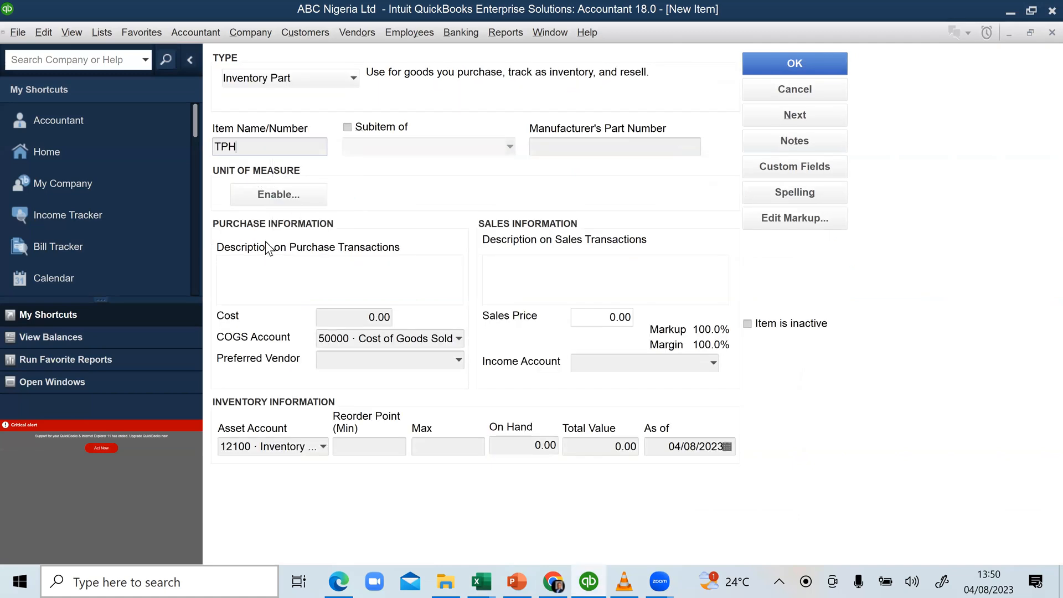
Enter Tephra as TPH's description for both purchase and sales transactions
left_click(276, 274)
type("T")
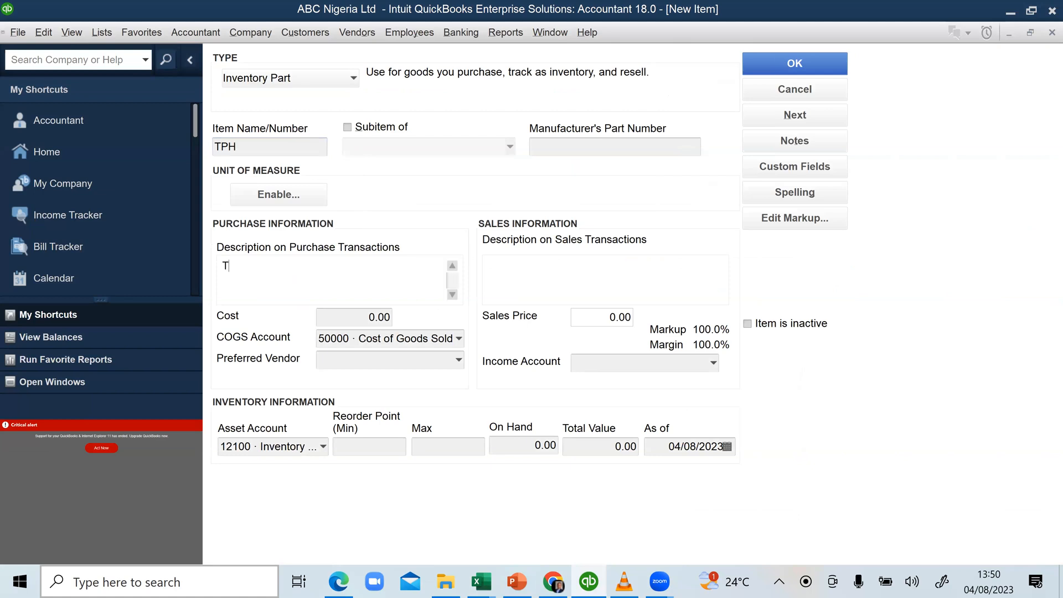
type("ephra")
left_click(520, 279)
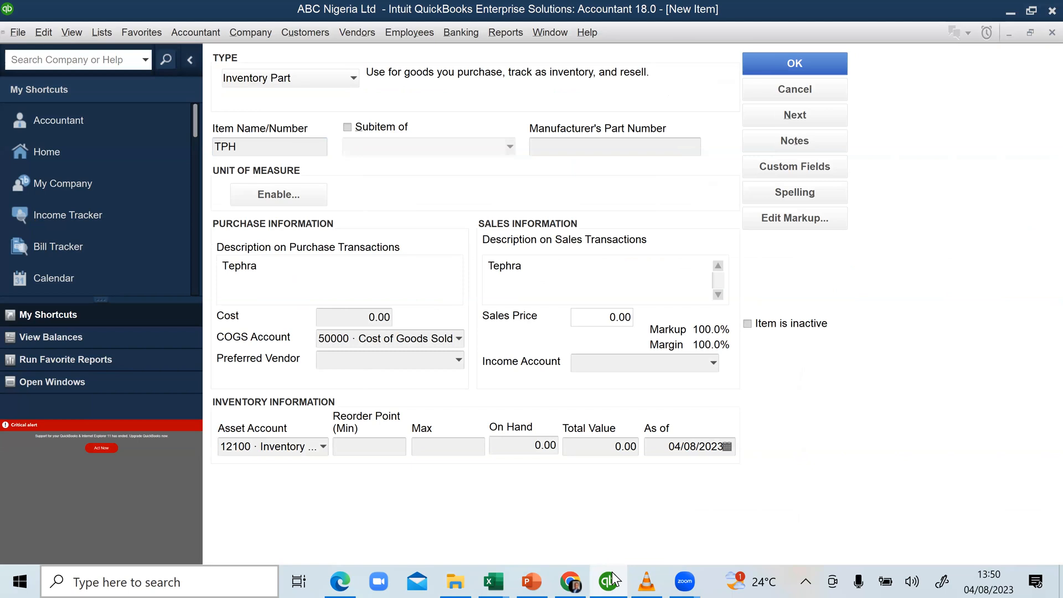
Switch to the Excel inventory sheet and select TPH's cost price for reference
key("alt+Tab")
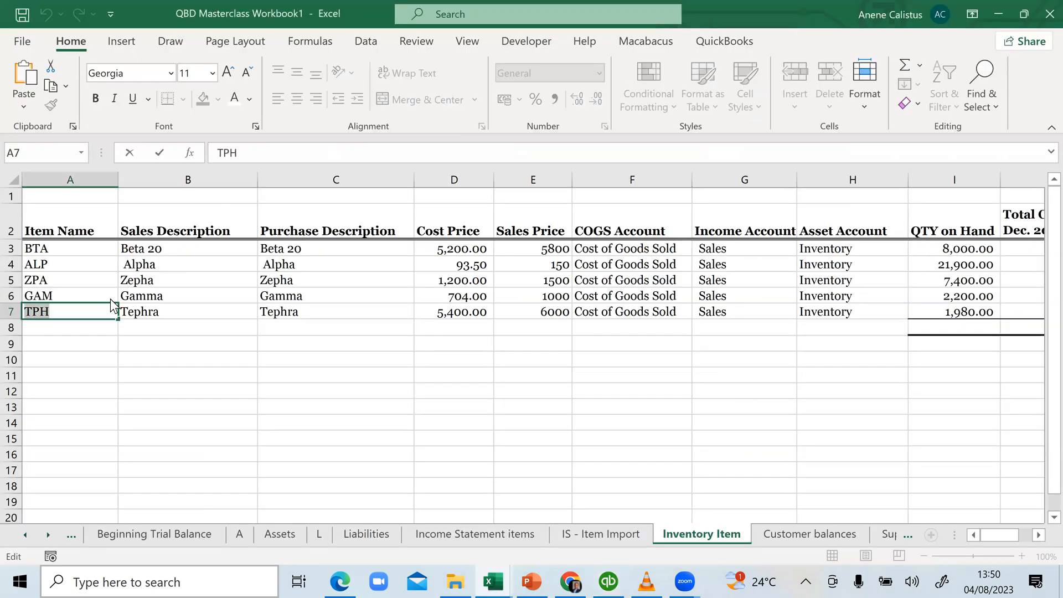
key("alt+s")
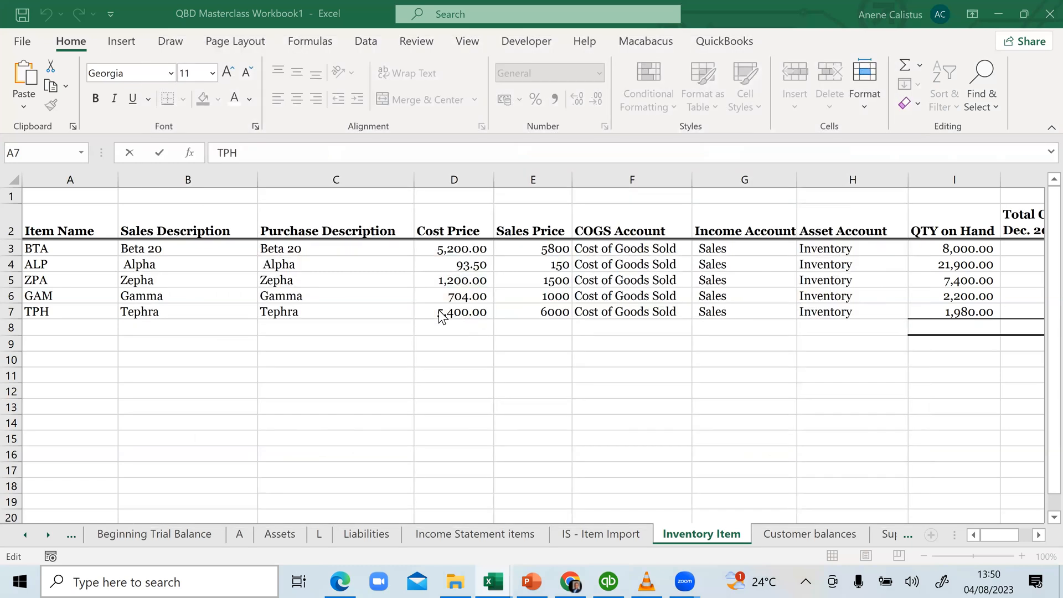
left_click(445, 315)
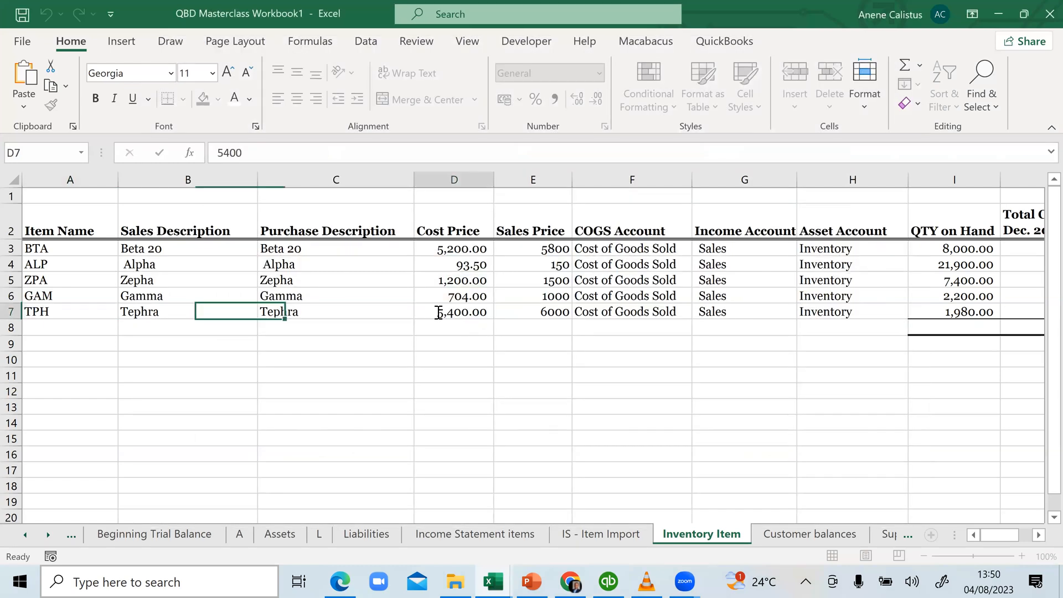
double_click(453, 312)
double_click(487, 313)
right_click(485, 314)
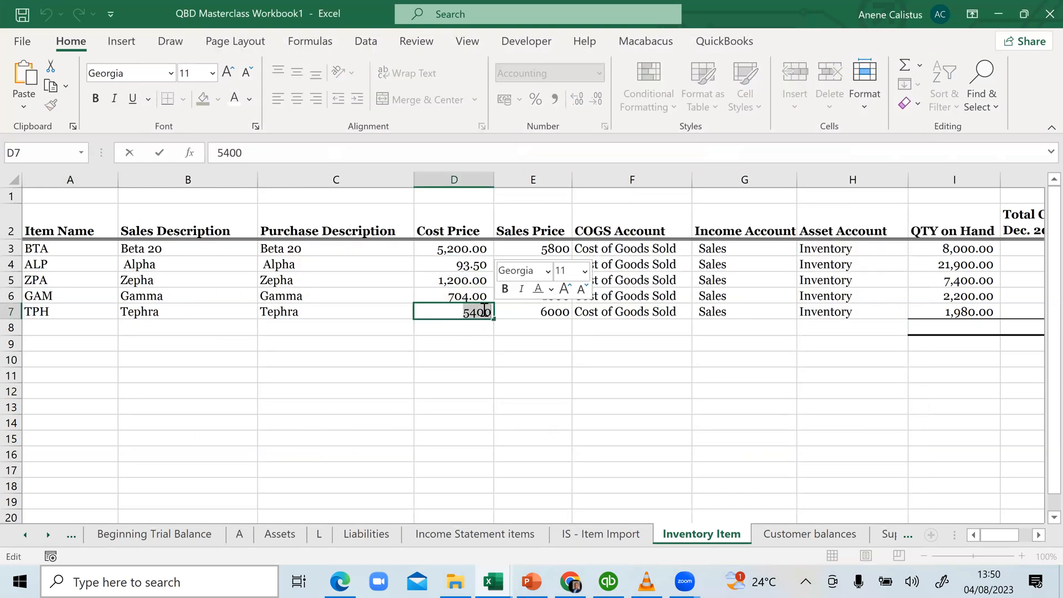
key("Escape")
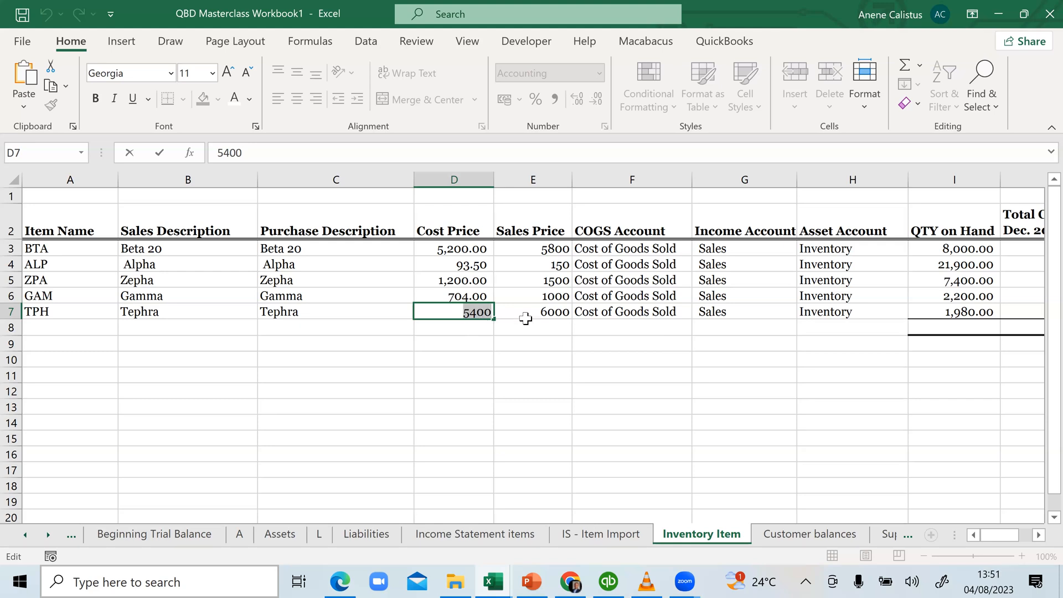
Return to QuickBooks and set TPH's cost to 5400 and its sales price to 6000
left_click(601, 580)
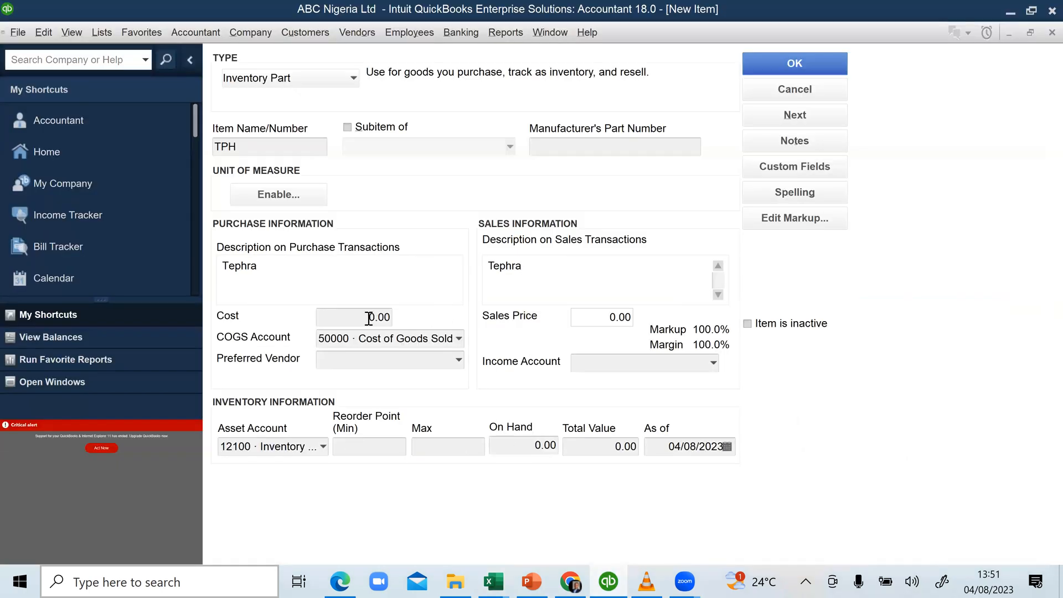
left_click(397, 323)
type("5400")
left_click(602, 318)
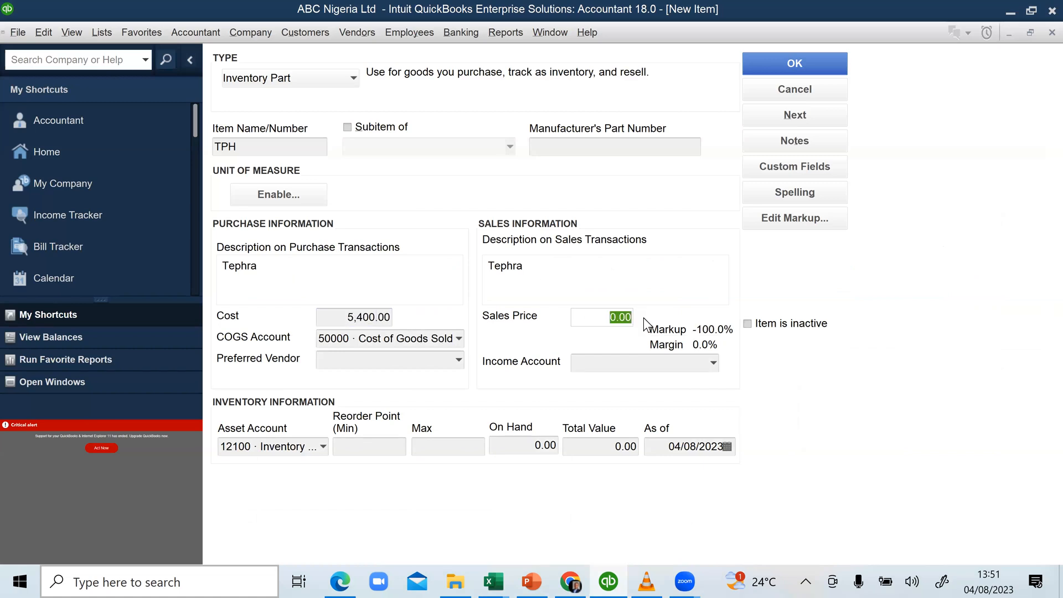
type("6000")
Assign 47900 · Sales as TPH's income account and set its minimum reorder point to 500
left_click(713, 363)
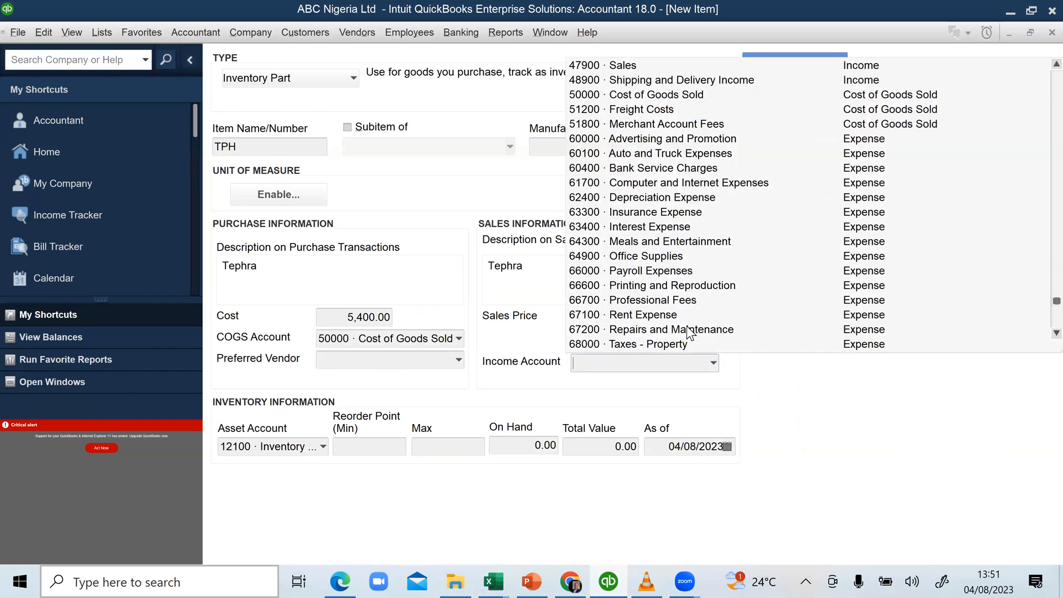
key("Escape")
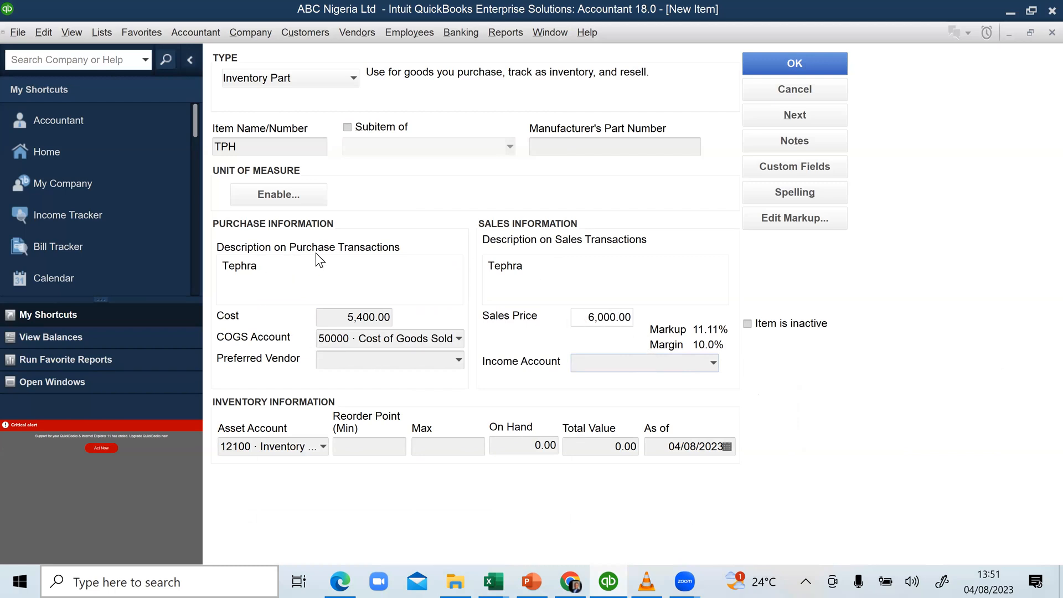
left_click(714, 363)
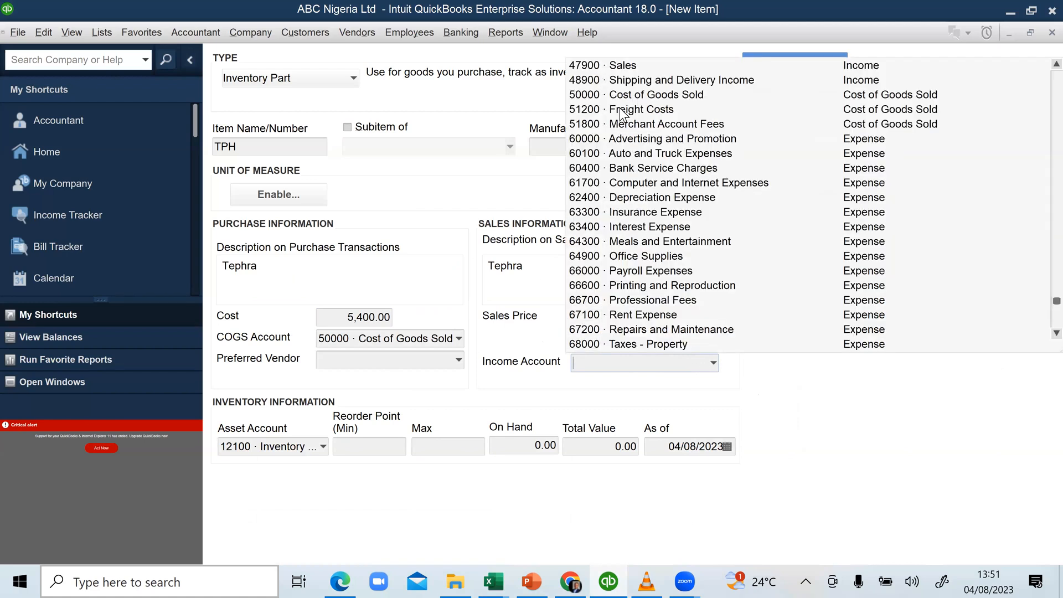
left_click(623, 65)
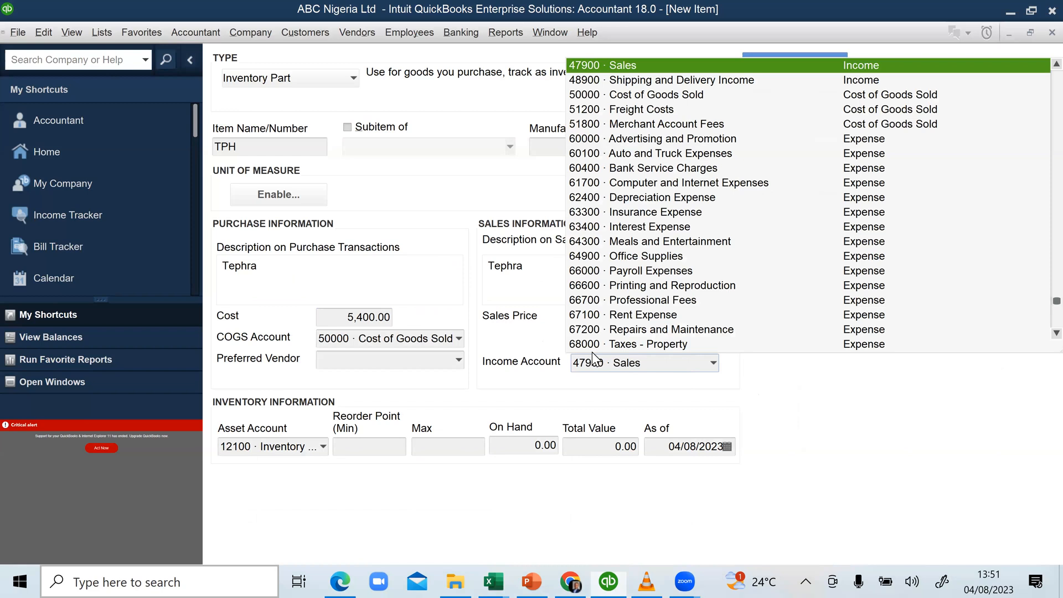
left_click(365, 449)
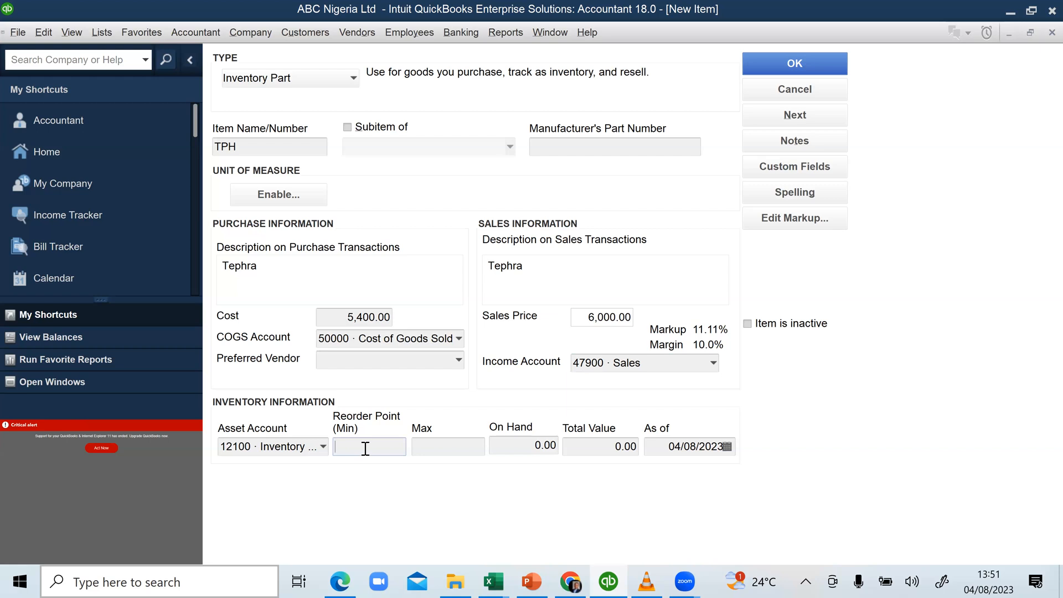
type("500")
left_click(552, 444)
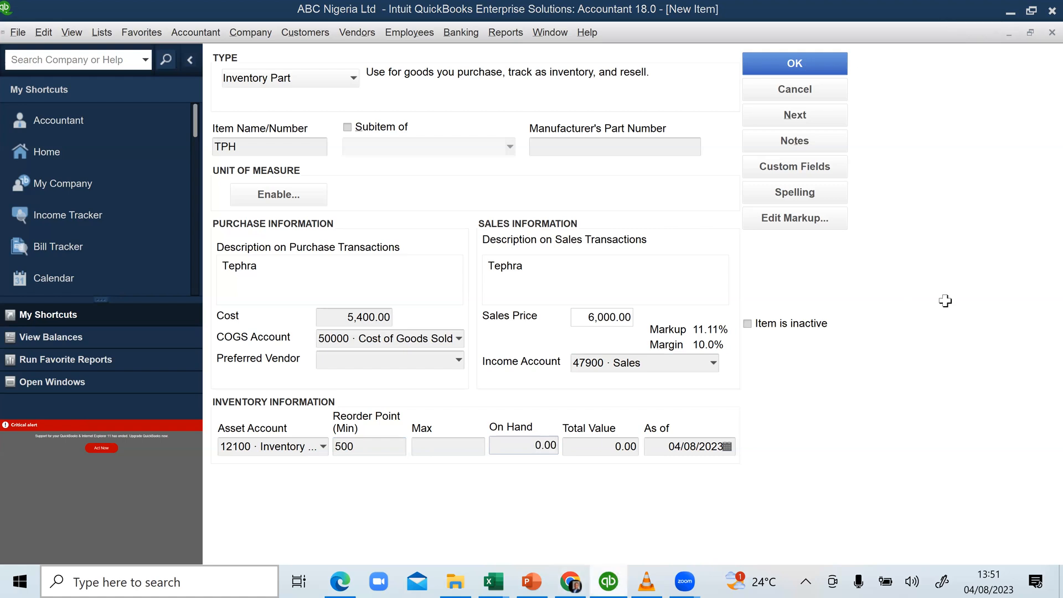
Switch to the Excel inventory sheet and copy TPH's quantity on hand, 1980
key("alt+Tab")
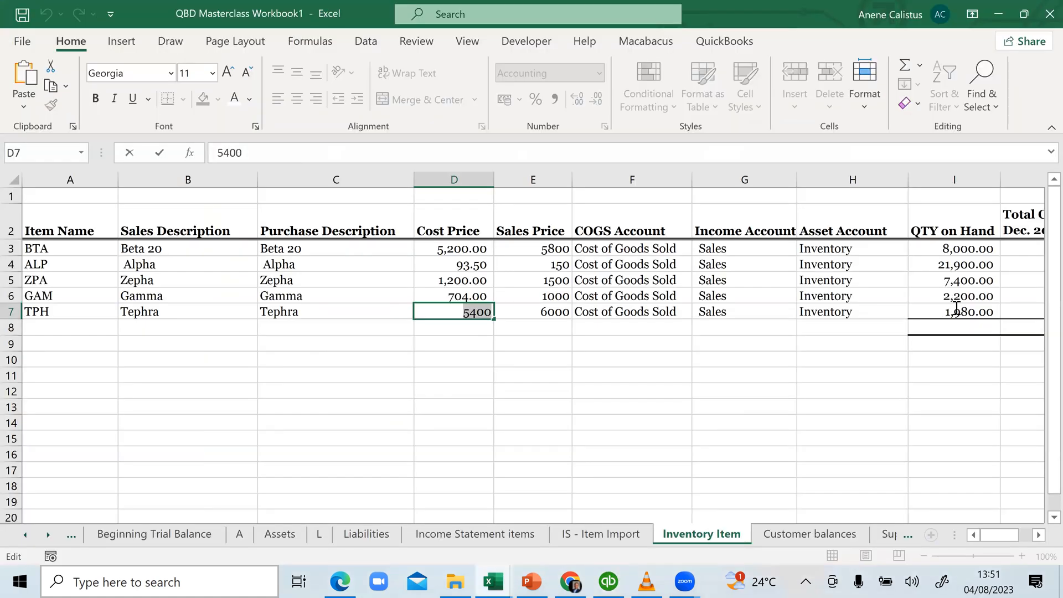
double_click(949, 314)
left_click_drag(968, 312, 1003, 312)
key("super+c")
right_click(941, 348)
left_click(927, 349)
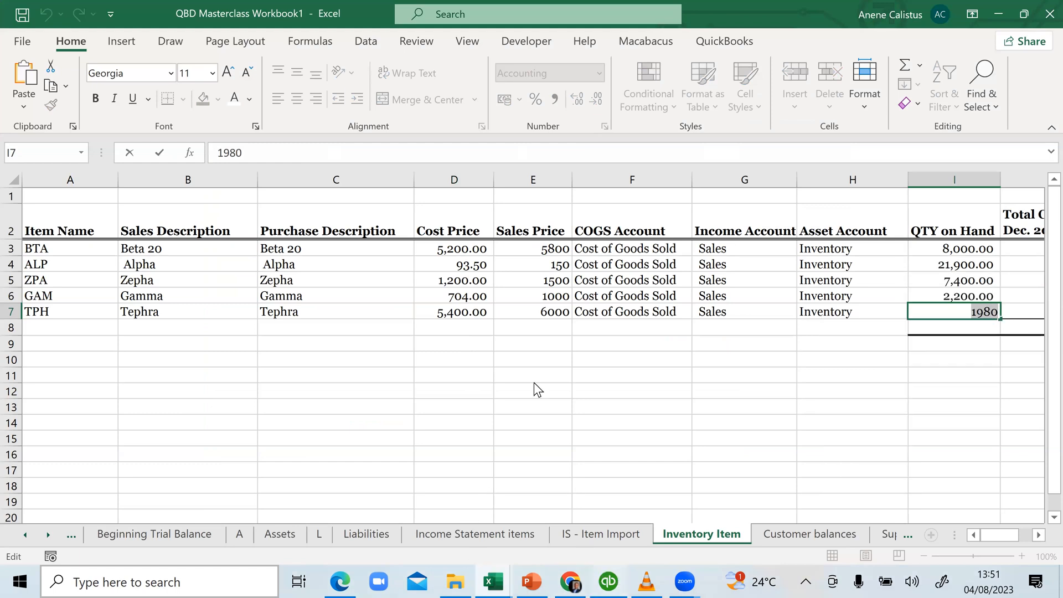
Return to QuickBooks and paste 1980 as TPH's on-hand quantity
key("alt+Tab")
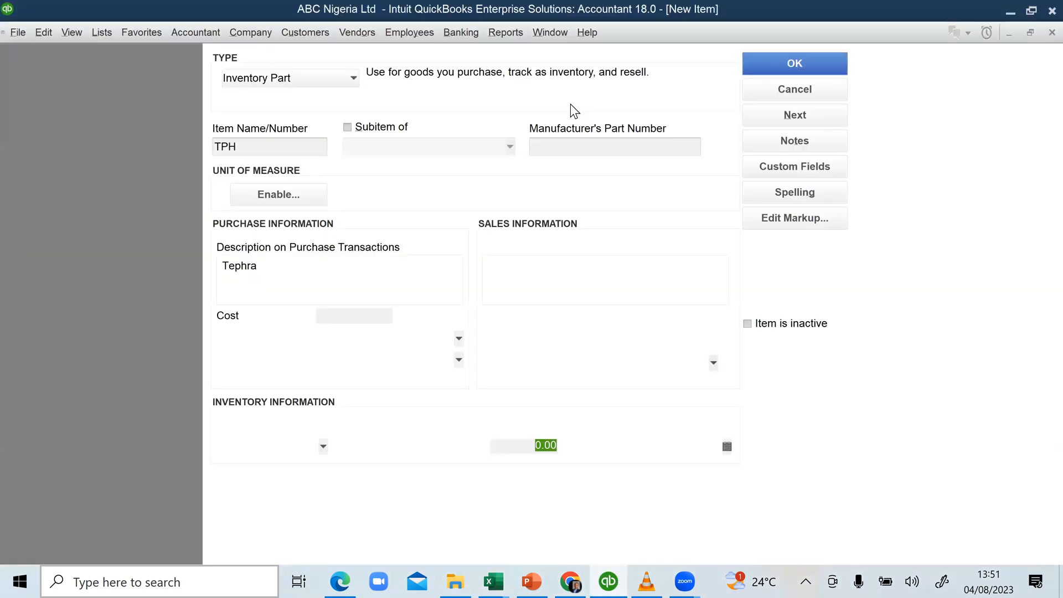
left_click(542, 447)
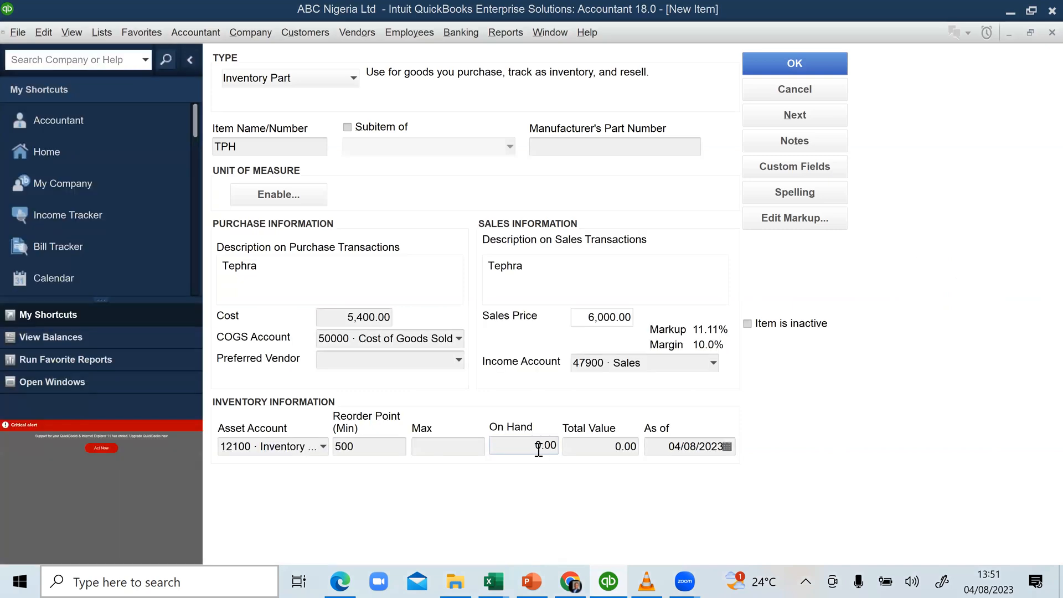
right_click(549, 443)
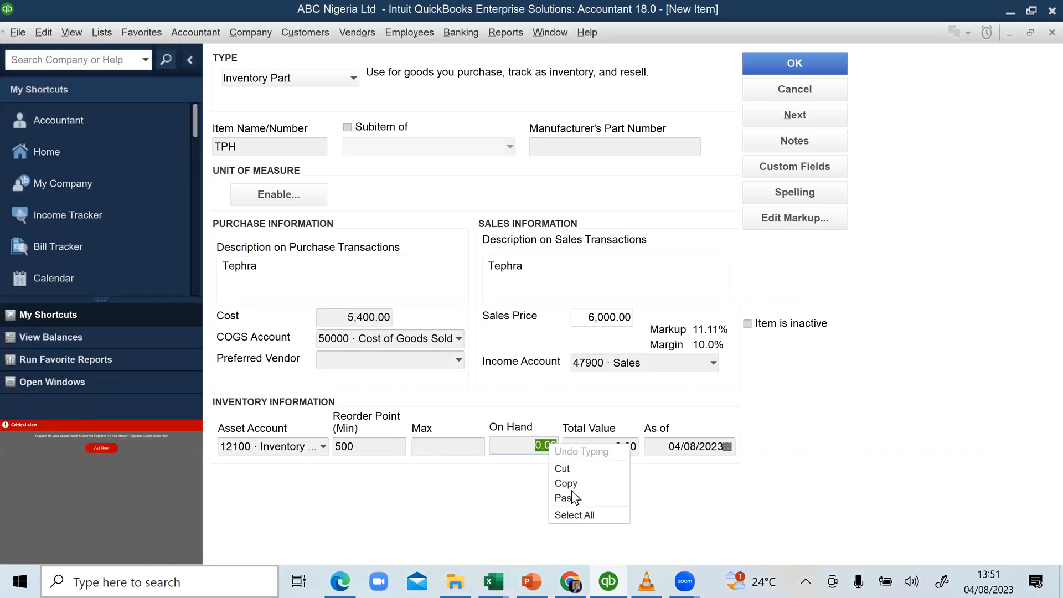
left_click(575, 496)
left_click(607, 446)
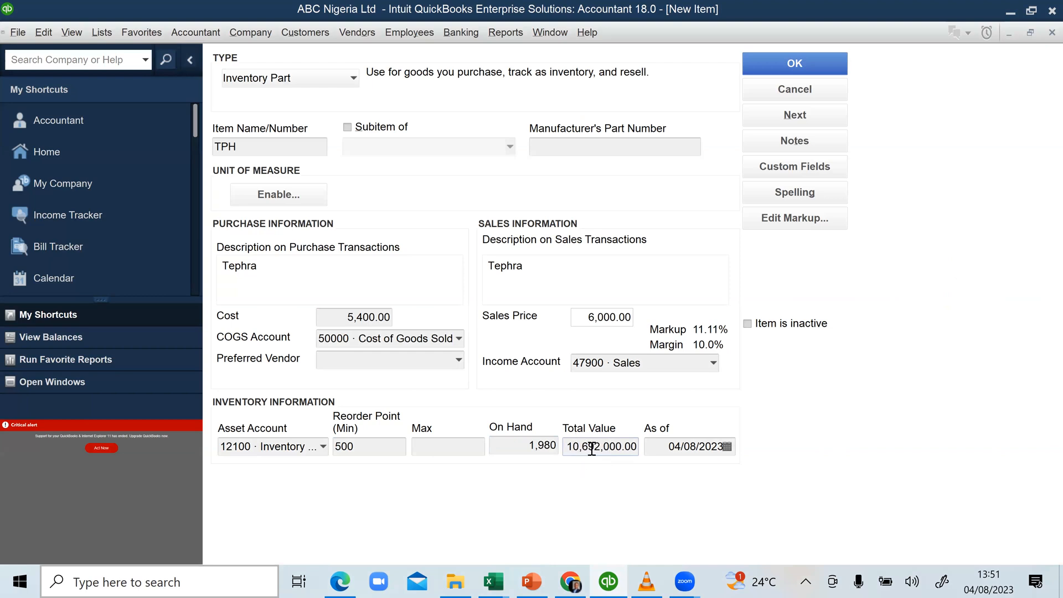
Set TPH's as-of date to 31/12/2021 and save the item, accepting the past transaction date and skipping the spelling check
left_click_drag(665, 446, 719, 449)
type("31")
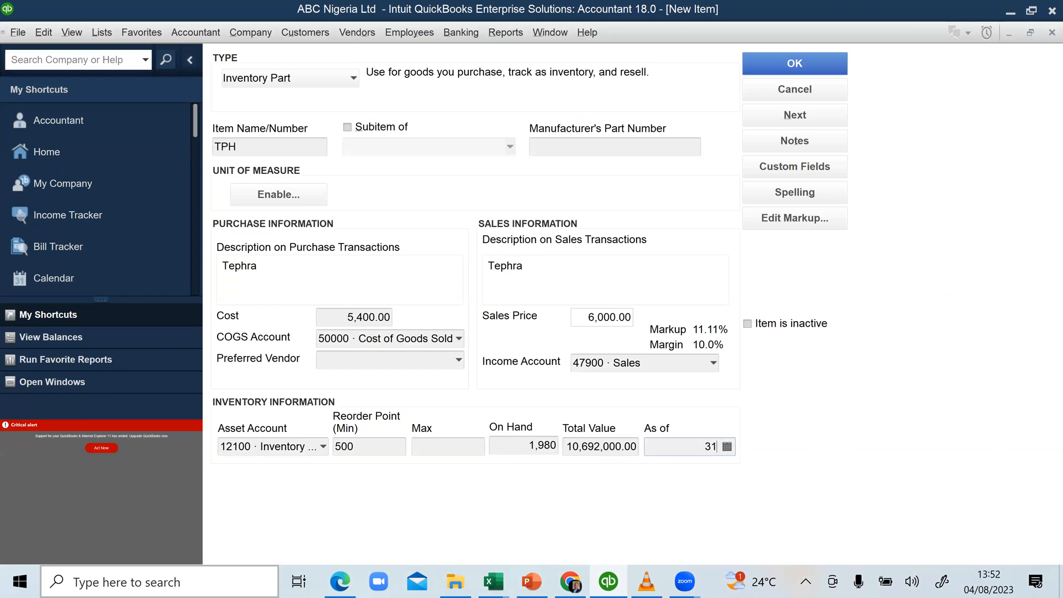
type("/12/2021")
left_click(825, 65)
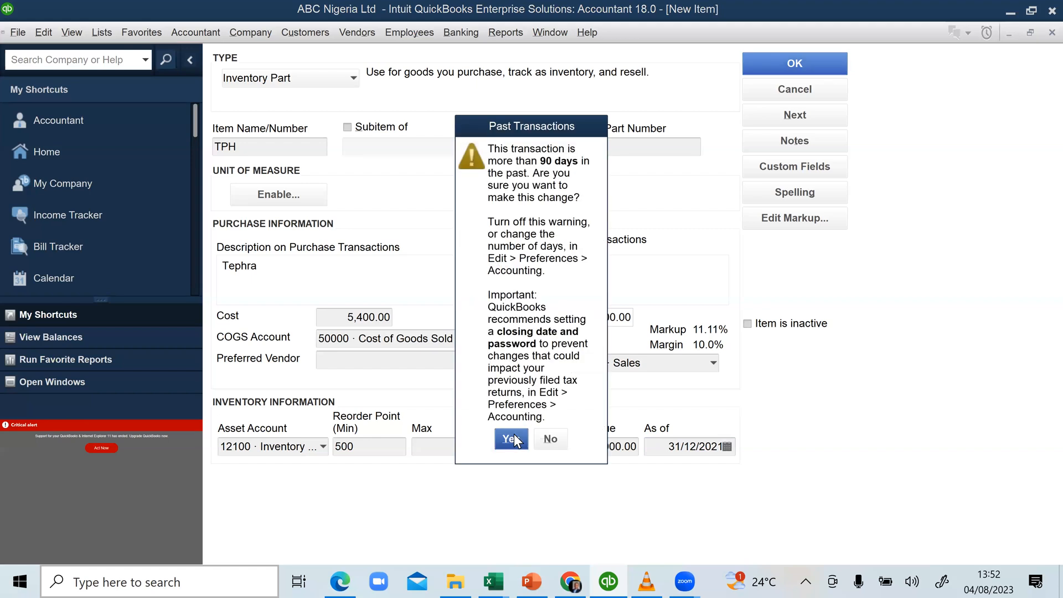
key("Return")
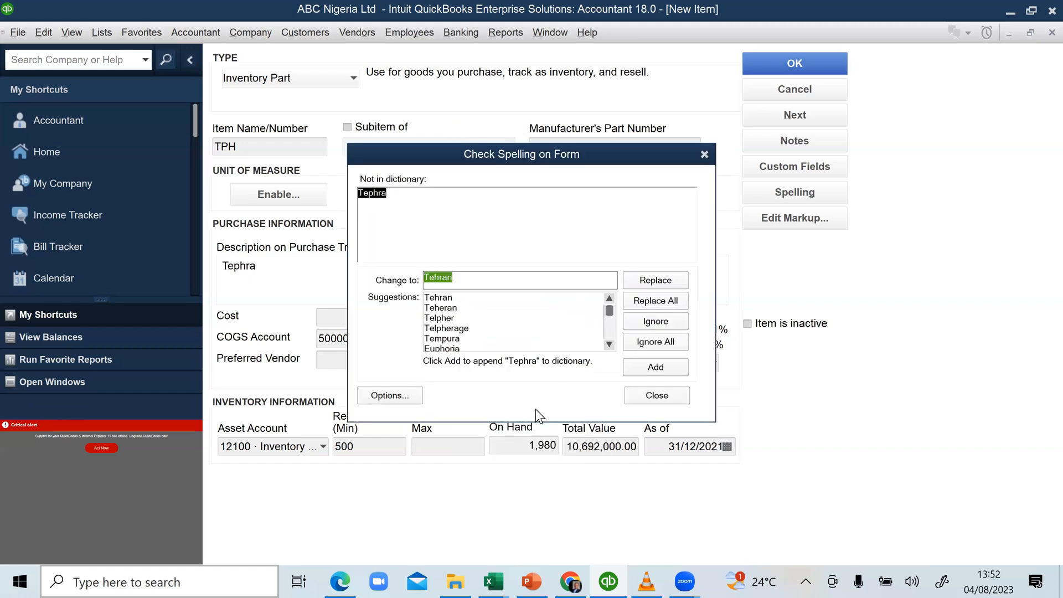
key("Escape")
key("Return")
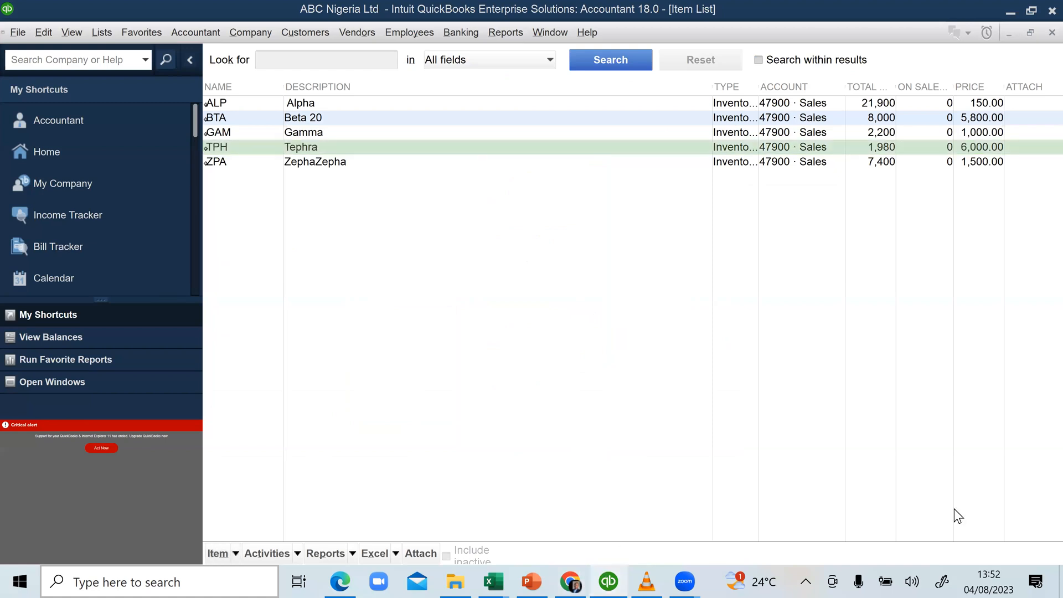
Switch to the Excel inventory sheet and check the total inventory cost as at 31st Dec. 2021
key("alt+Tab")
left_click(1037, 534)
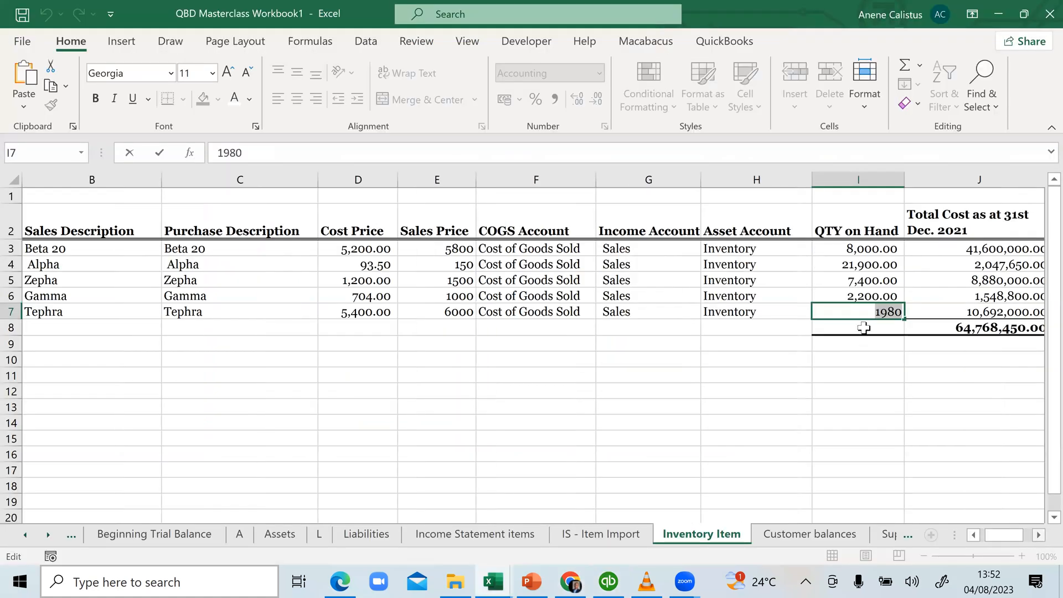
scroll(864, 328, "right", 1)
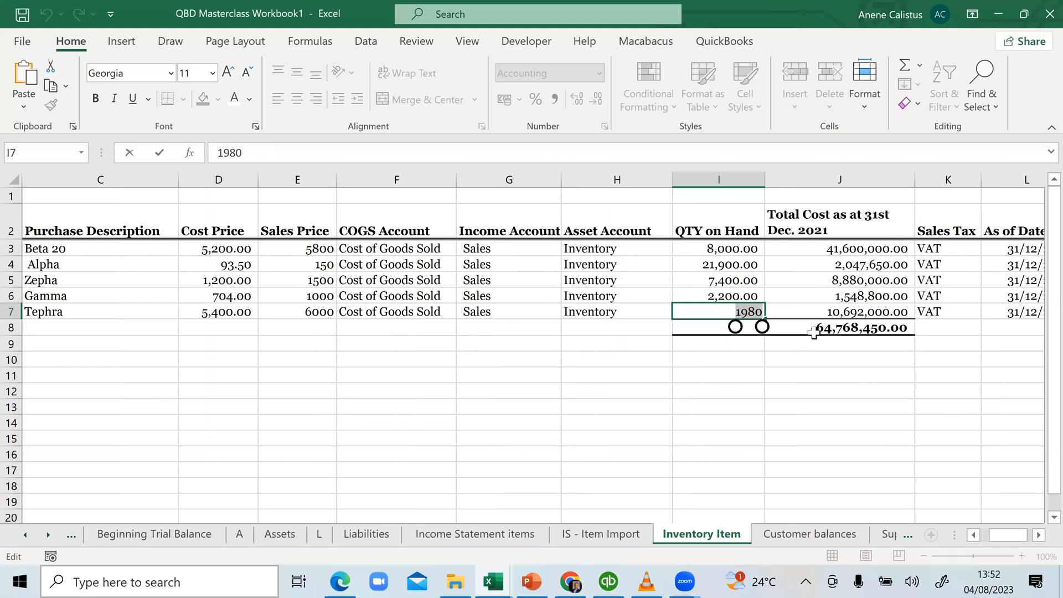
left_click(813, 331)
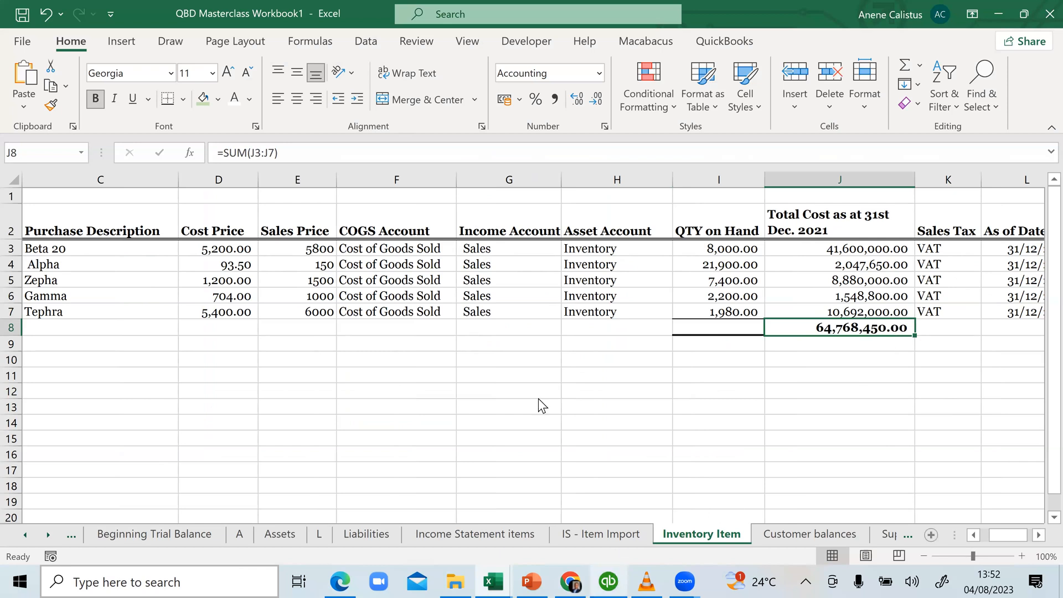
Return to QuickBooks, open the Chart of Accounts and check the balance of the 12100 · Inventory Asset account
key("alt+Tab")
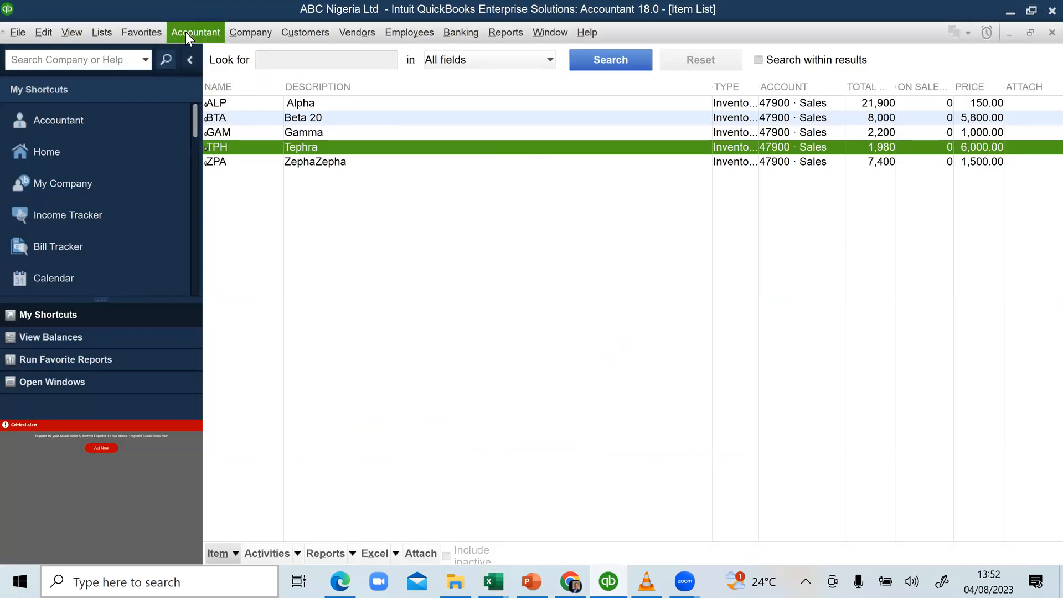
left_click(185, 31)
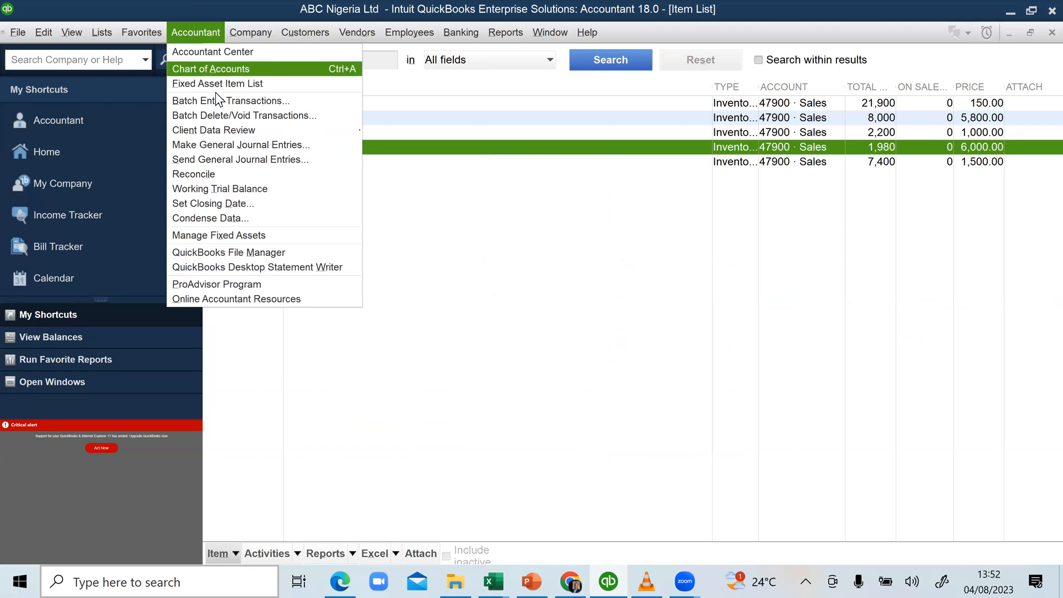
left_click(216, 69)
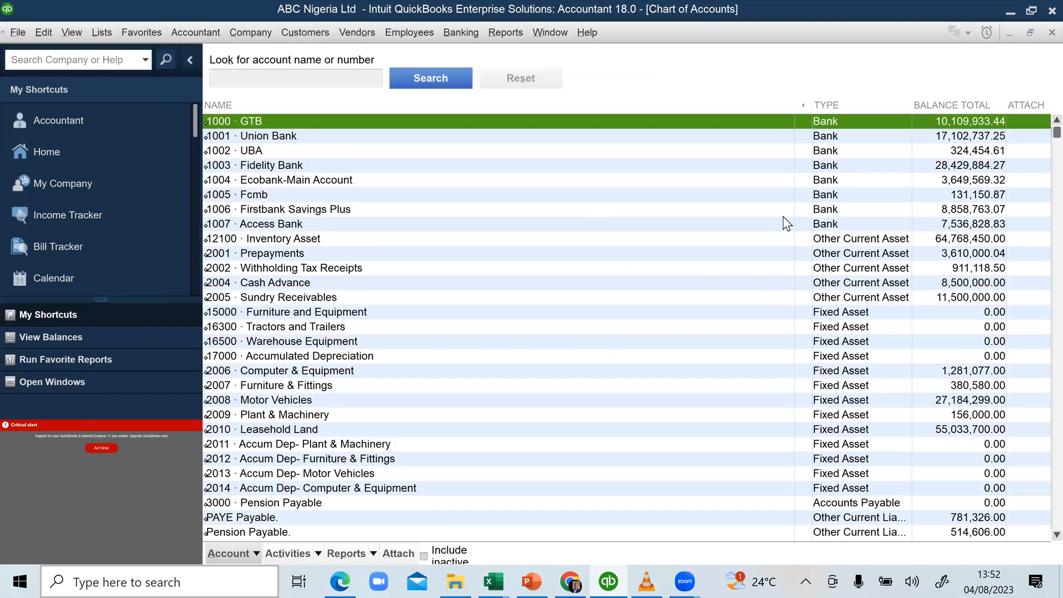
left_click(932, 240)
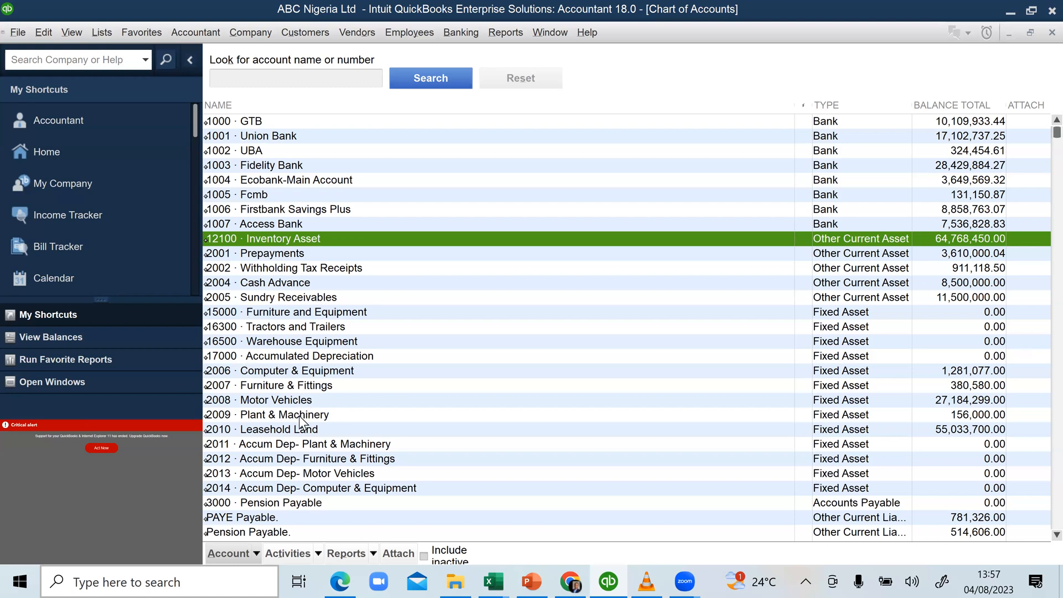
scroll(304, 410, "down", 1)
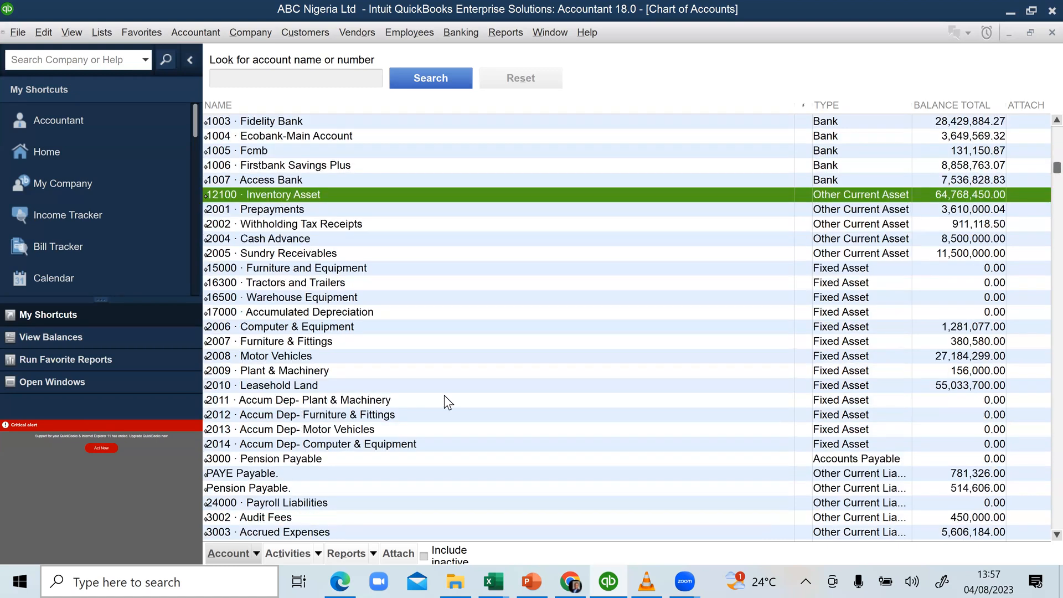